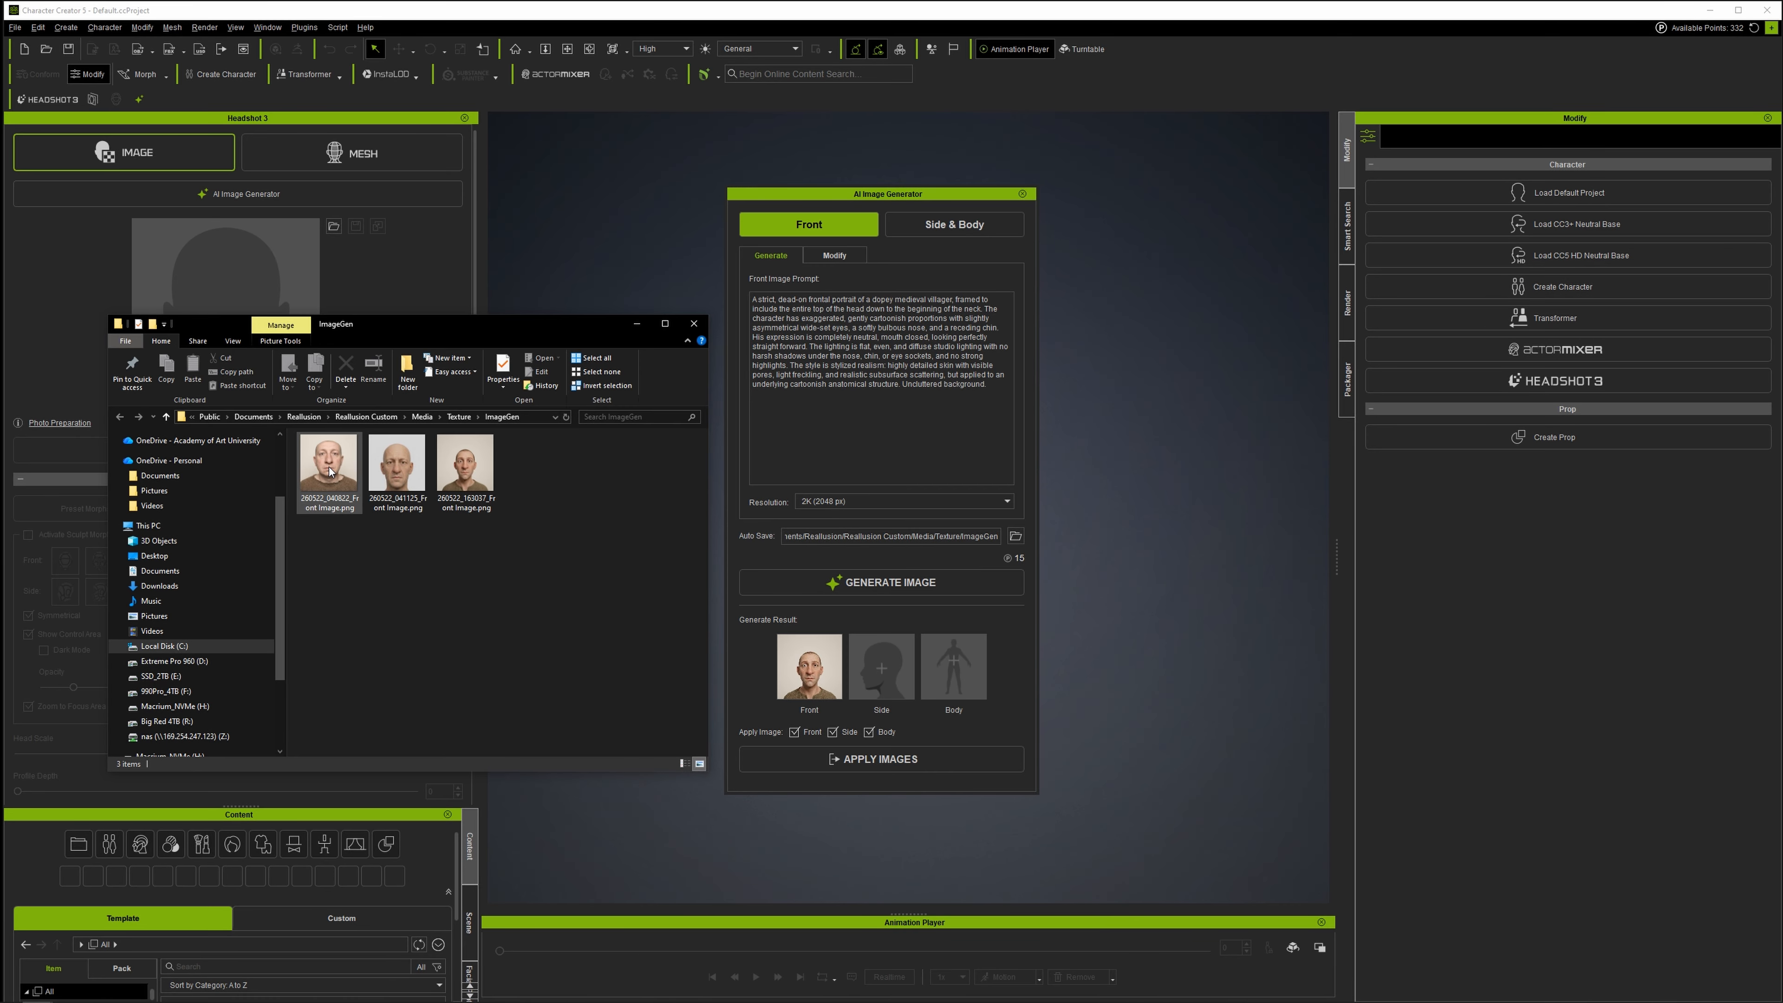
Open 260522_040822_Front Image.png from the ImageGen folder, zoom out to examine the whole portrait, and close it.
left_click(331, 471)
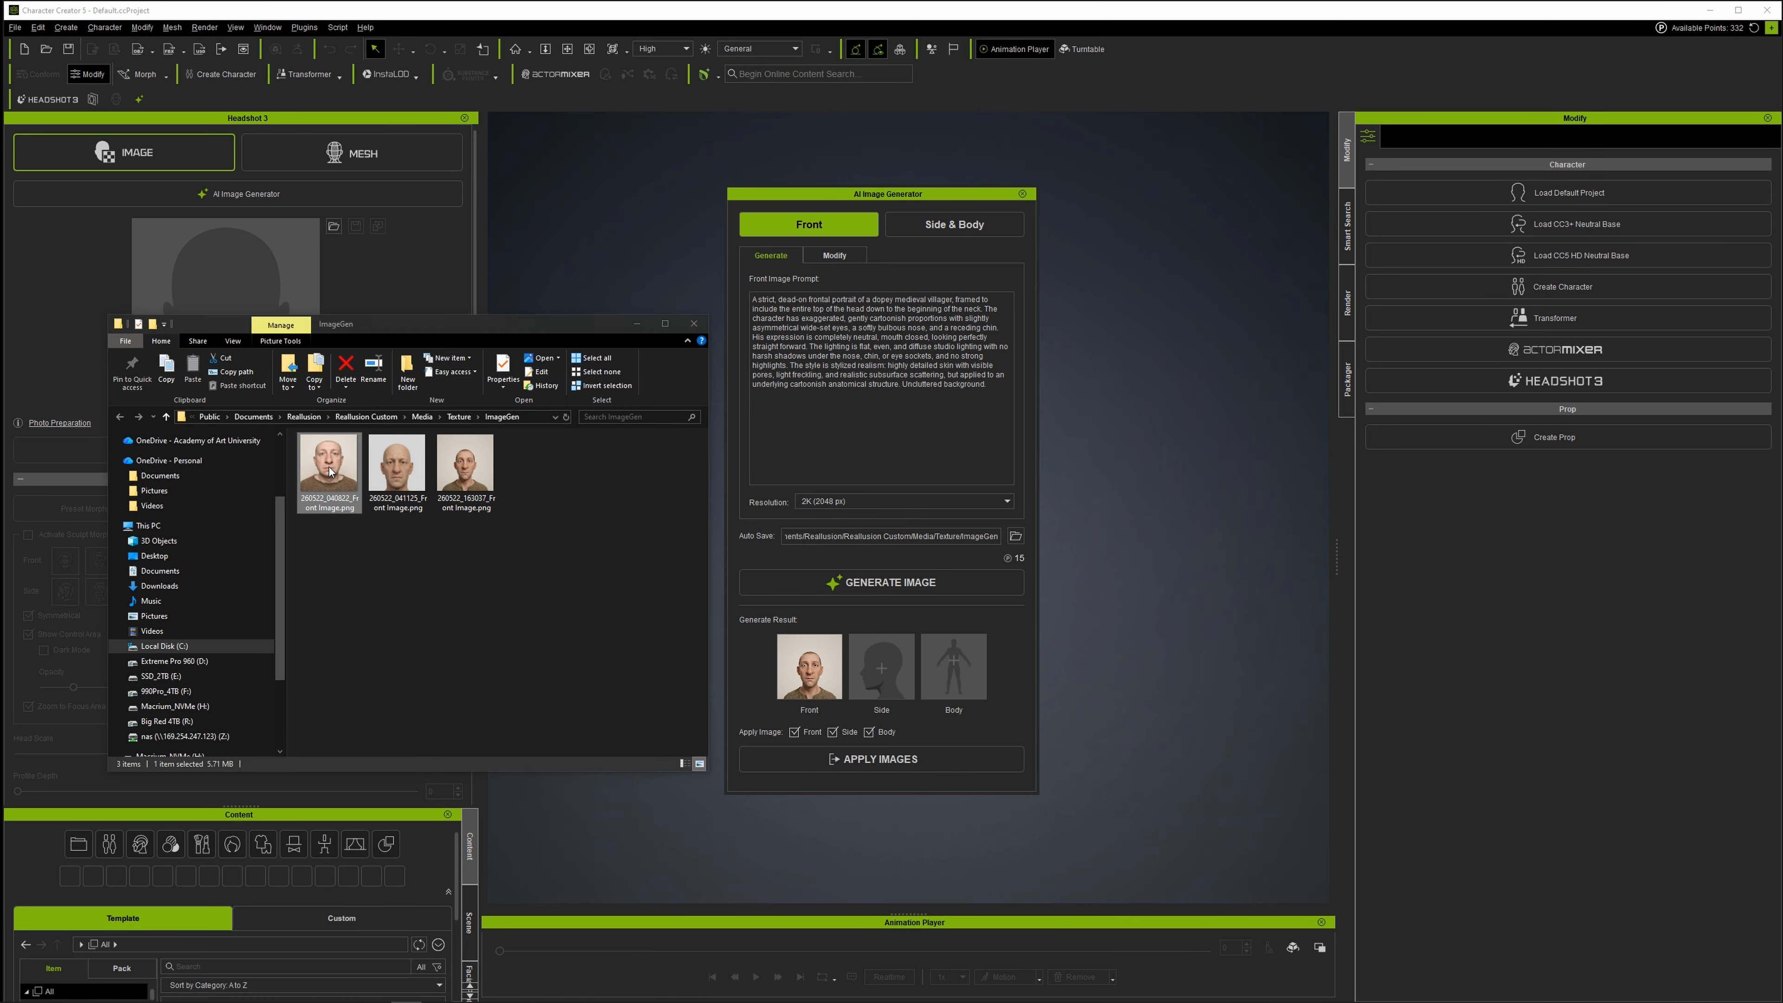
double_click(331, 471)
left_click_drag(1251, 474, 1247, 541)
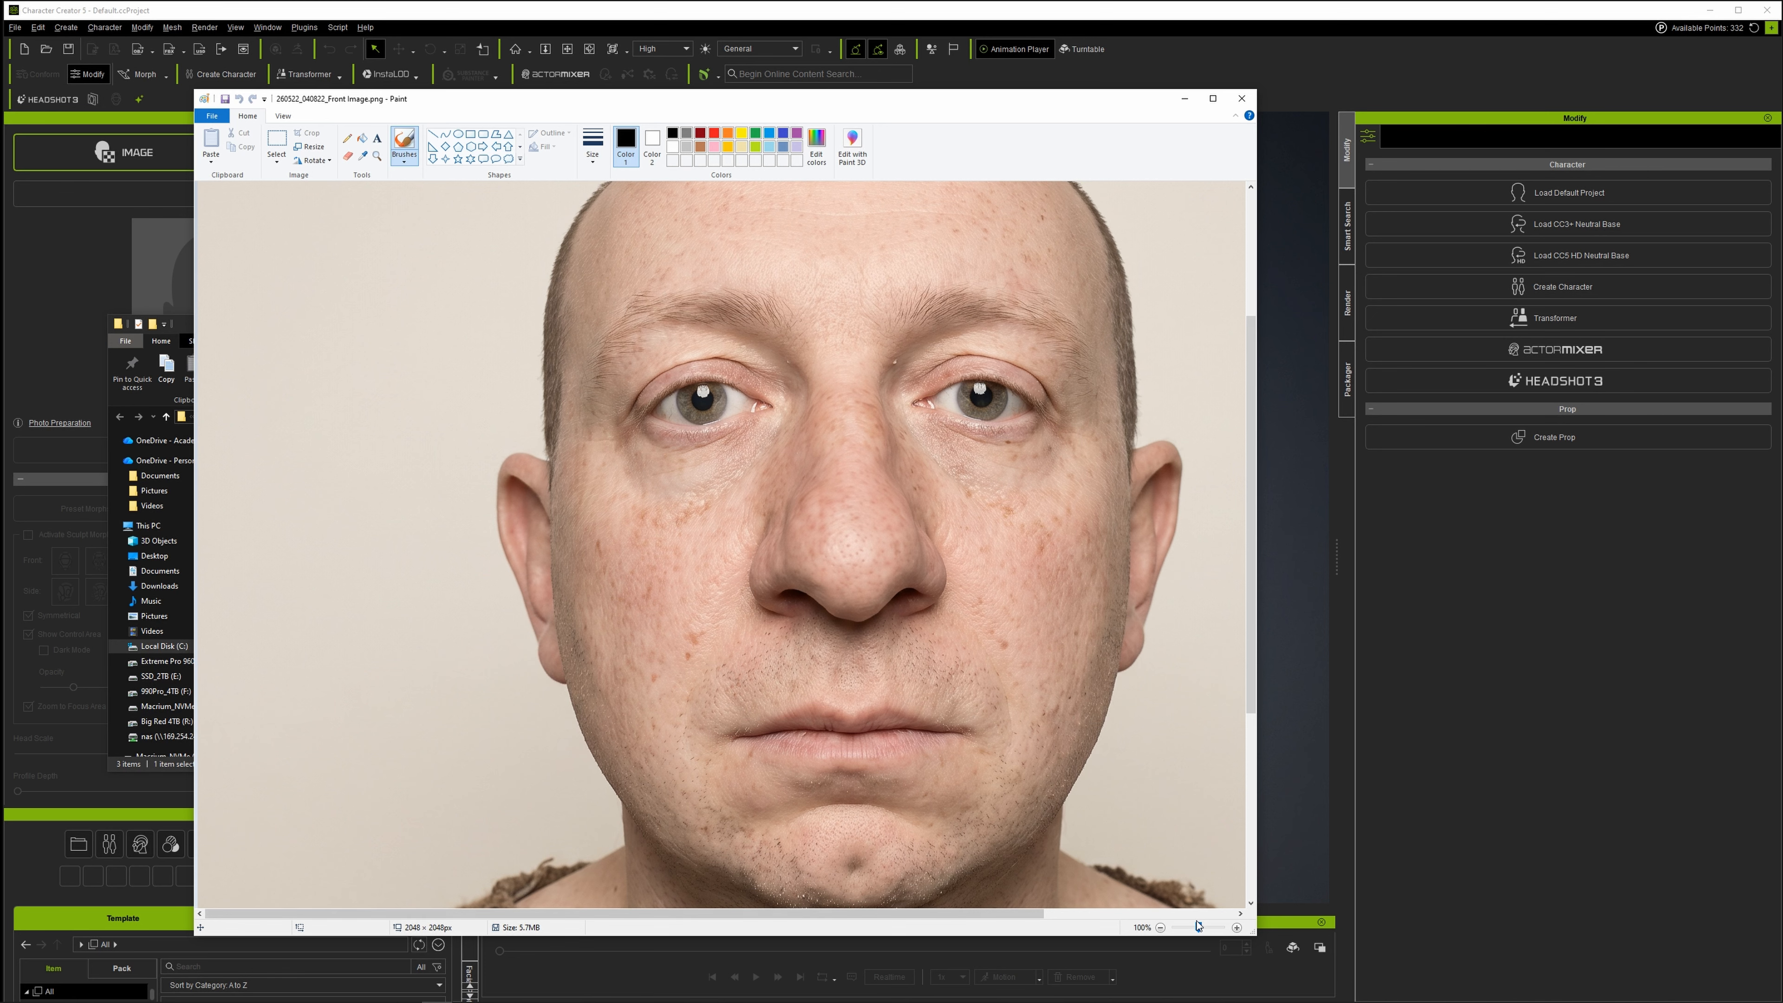
left_click_drag(1198, 926, 1184, 927)
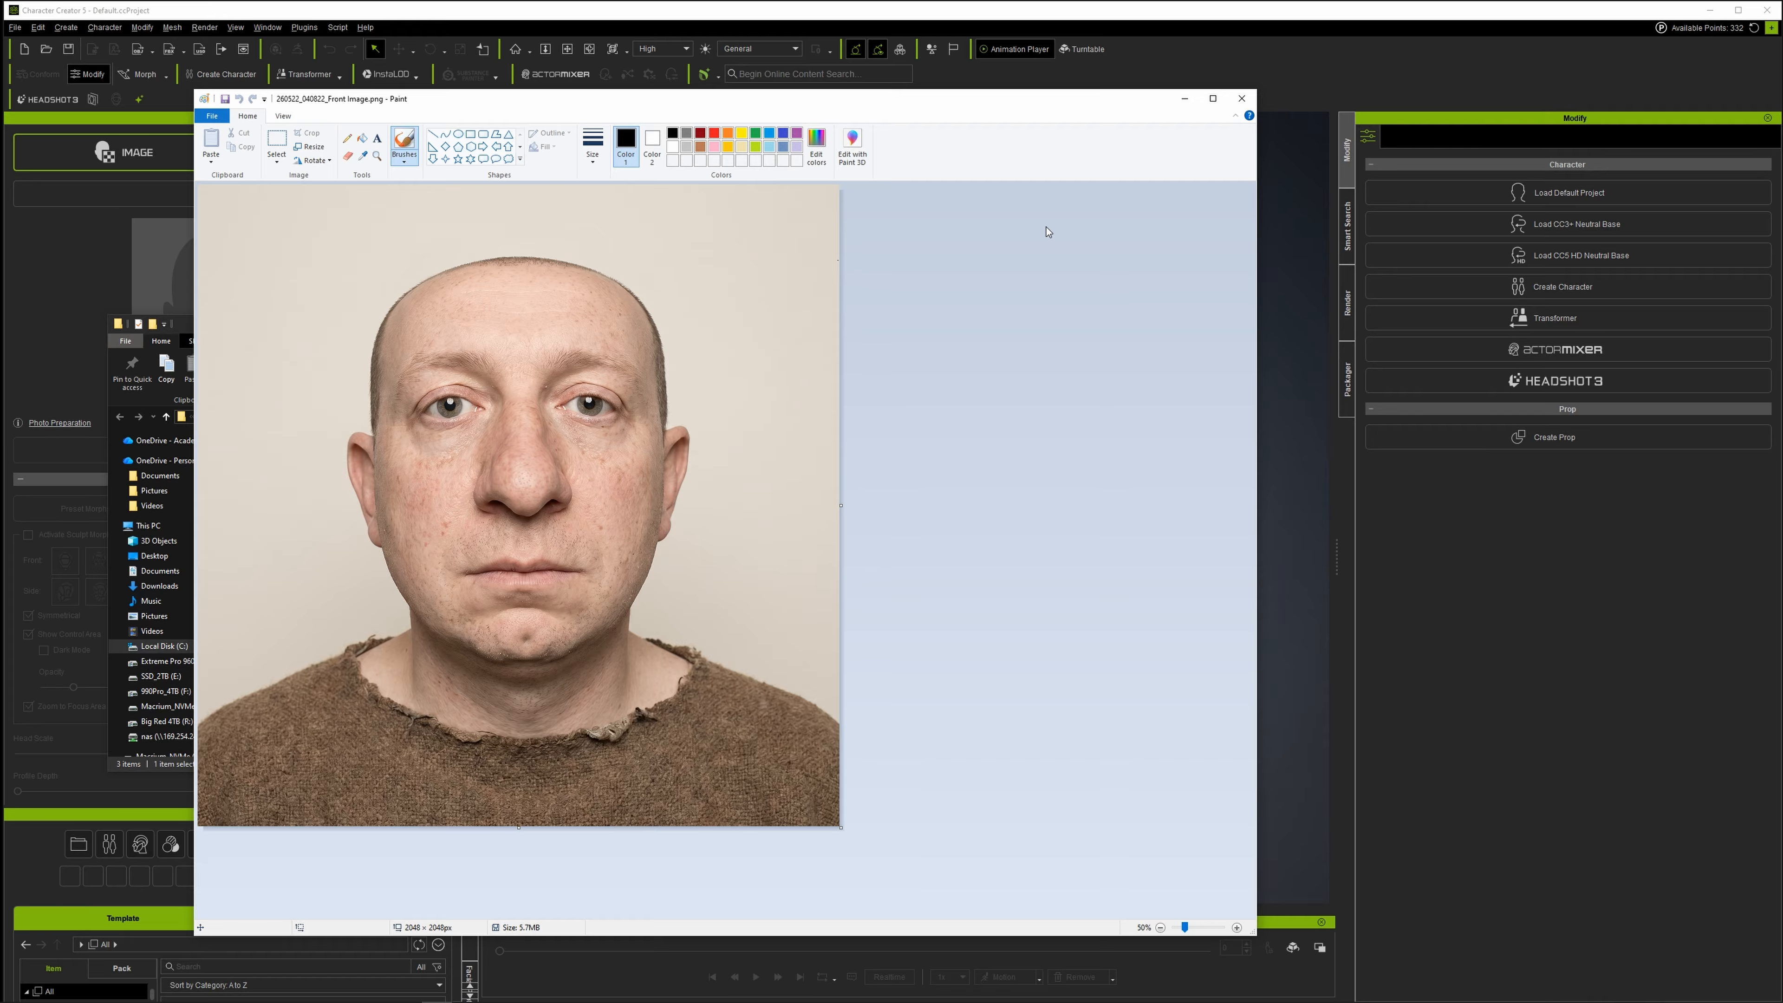
left_click(1238, 106)
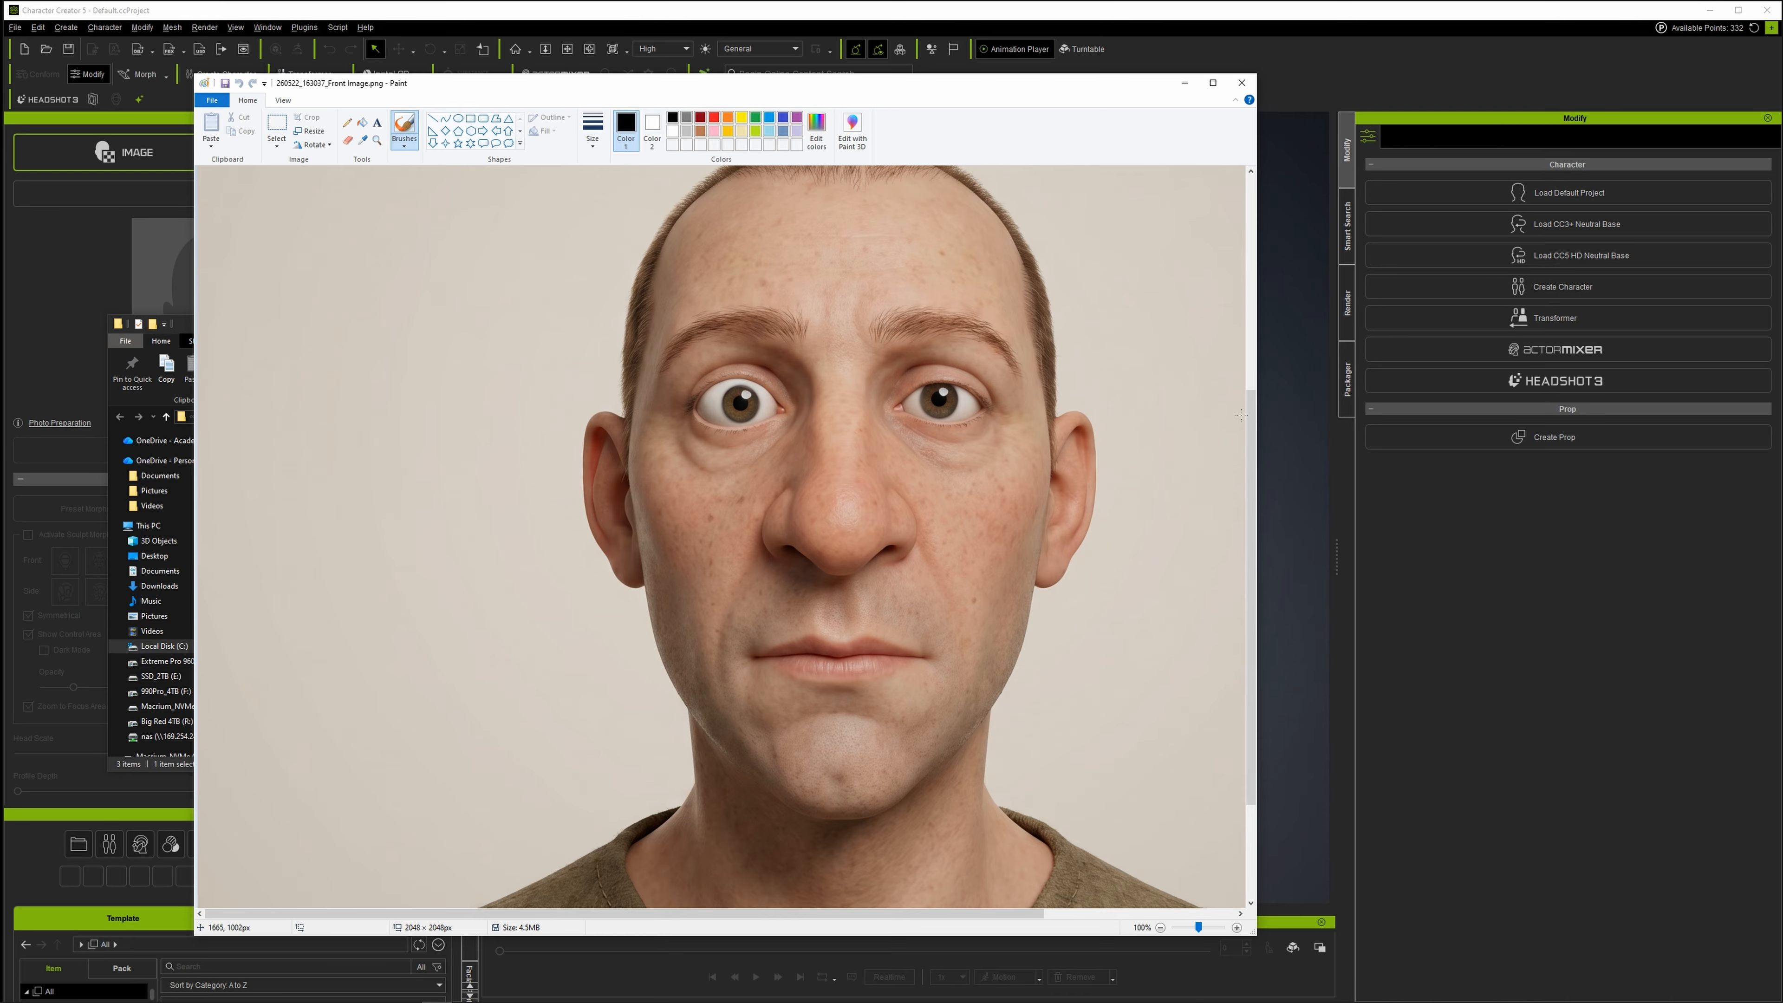
Examine the villager portrait 260522_163037_Front Image.png from head to shoulders, then minimize its window.
left_click_drag(1250, 428, 1257, 411)
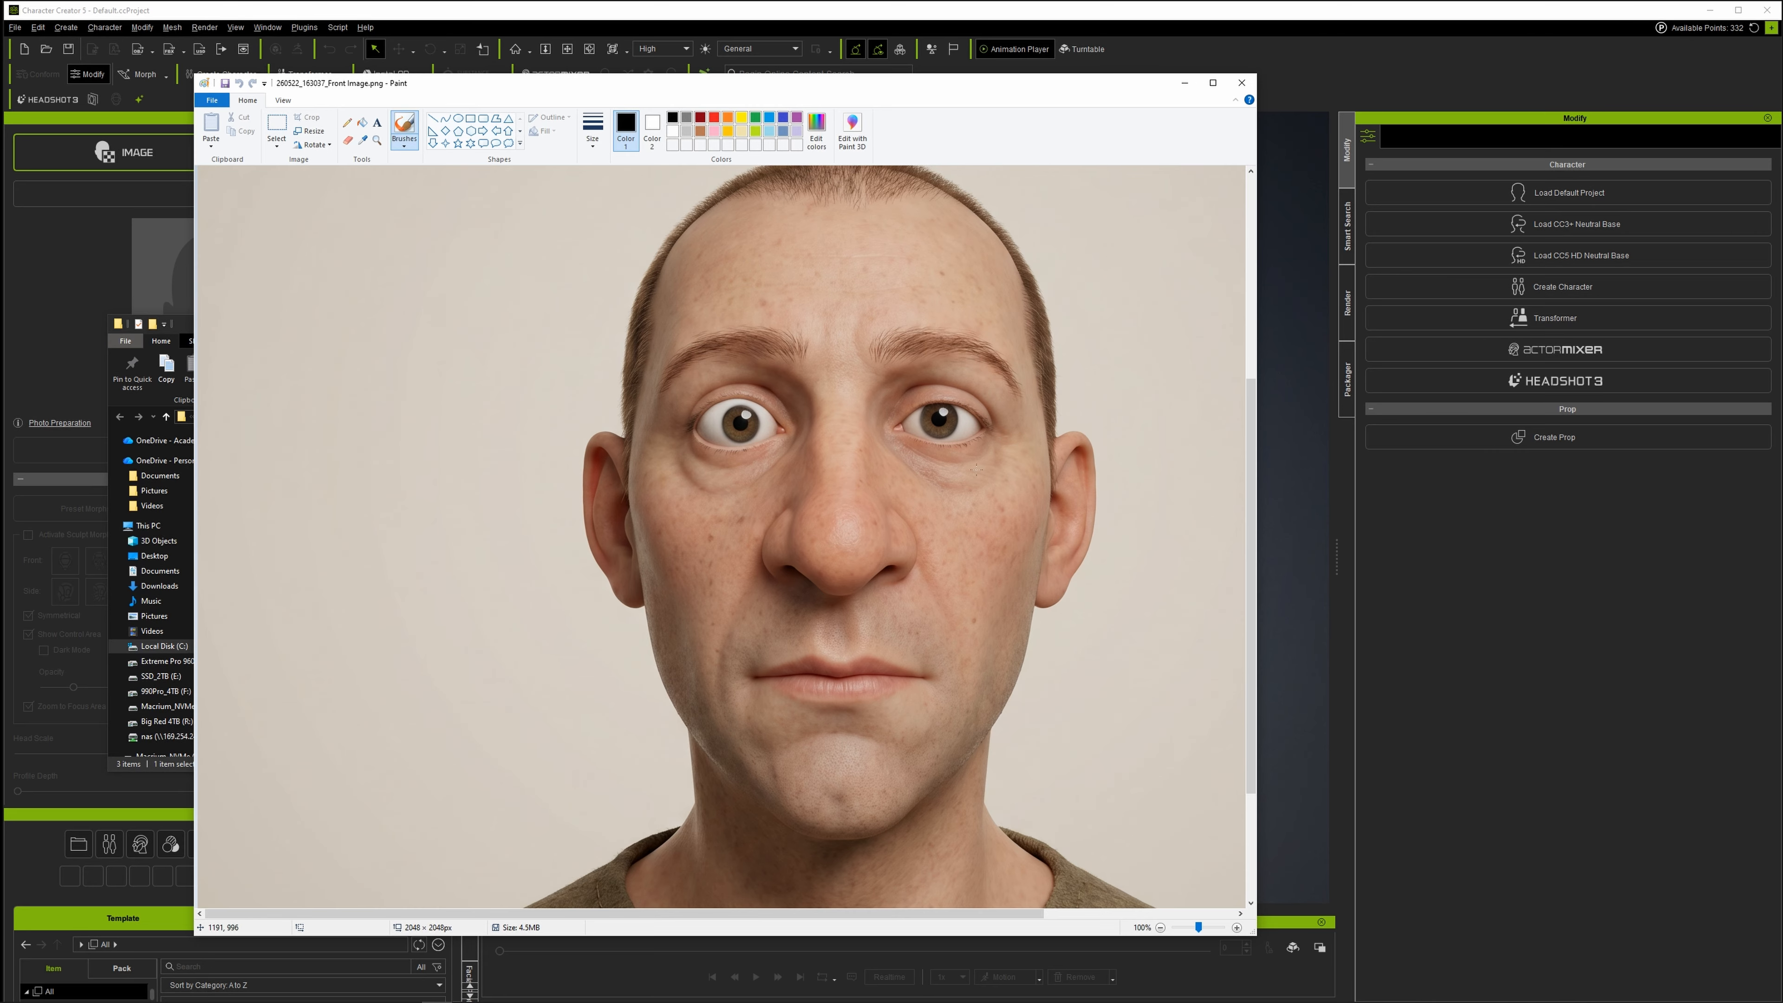
scroll(789, 516, "down", 3)
scroll(789, 515, "up", 3)
scroll(837, 489, "up", 3)
scroll(837, 489, "down", 3)
left_click(1184, 83)
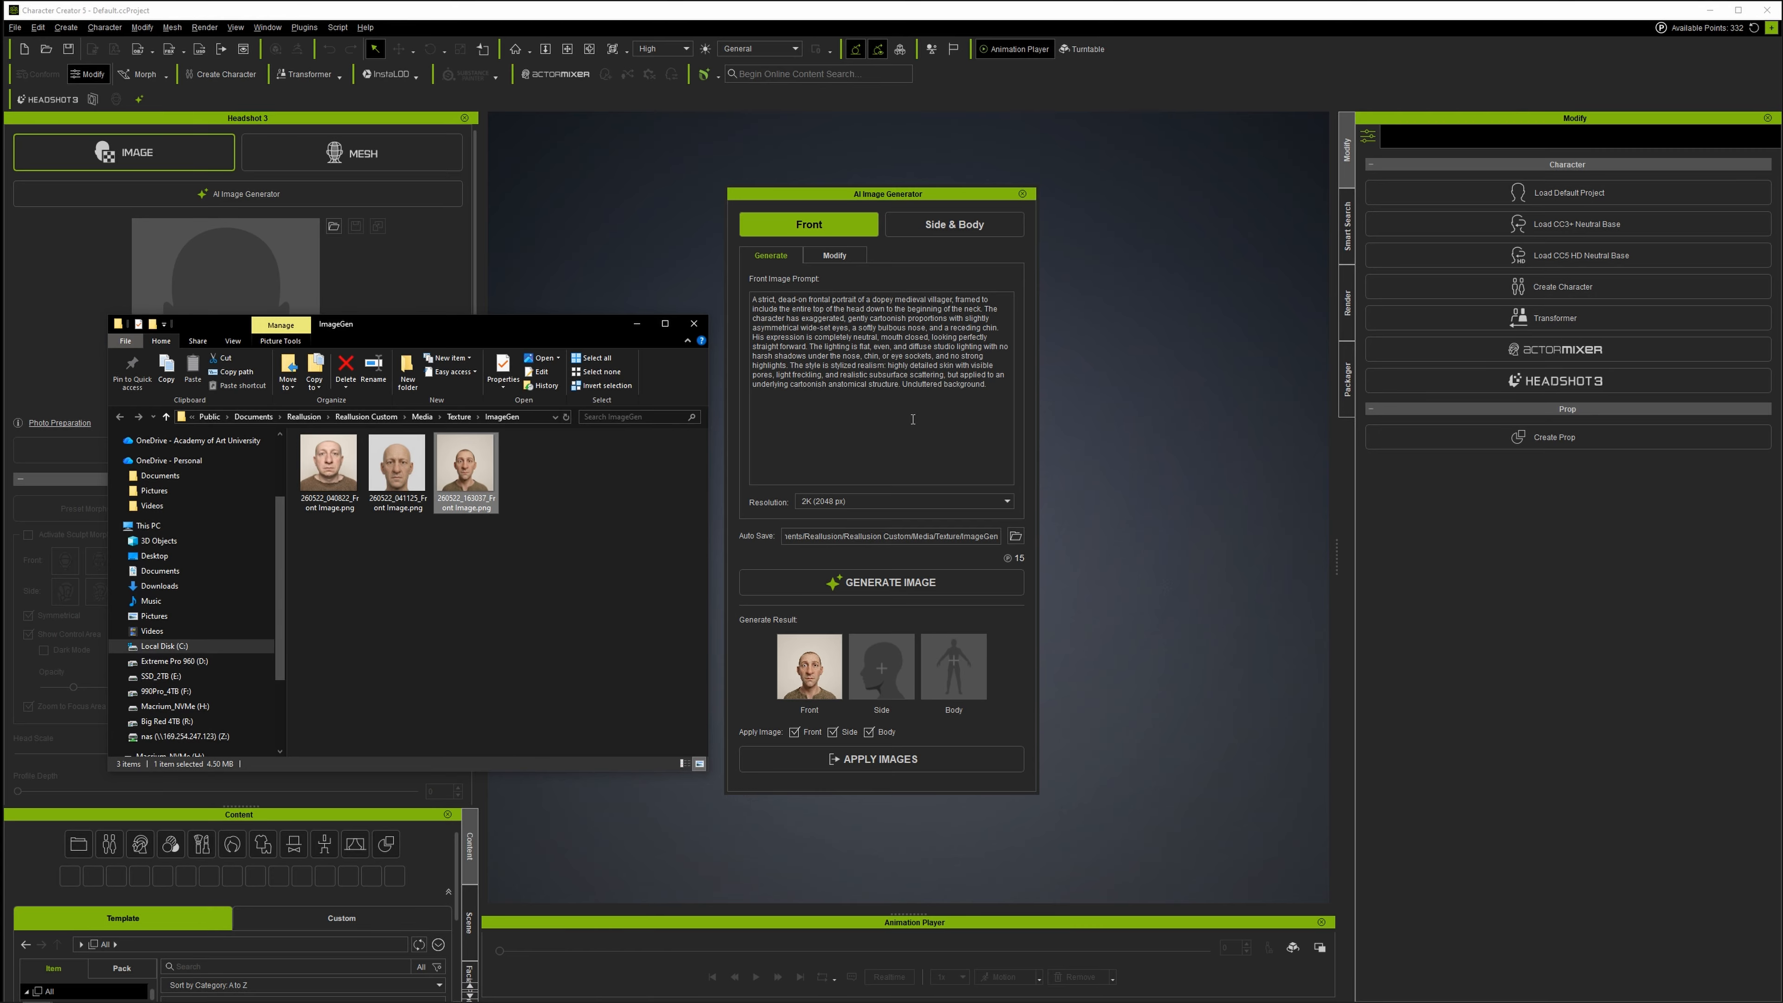
Enable Body alongside Side in the Side & Body generation options, then return to the Front settings.
left_click(924, 227)
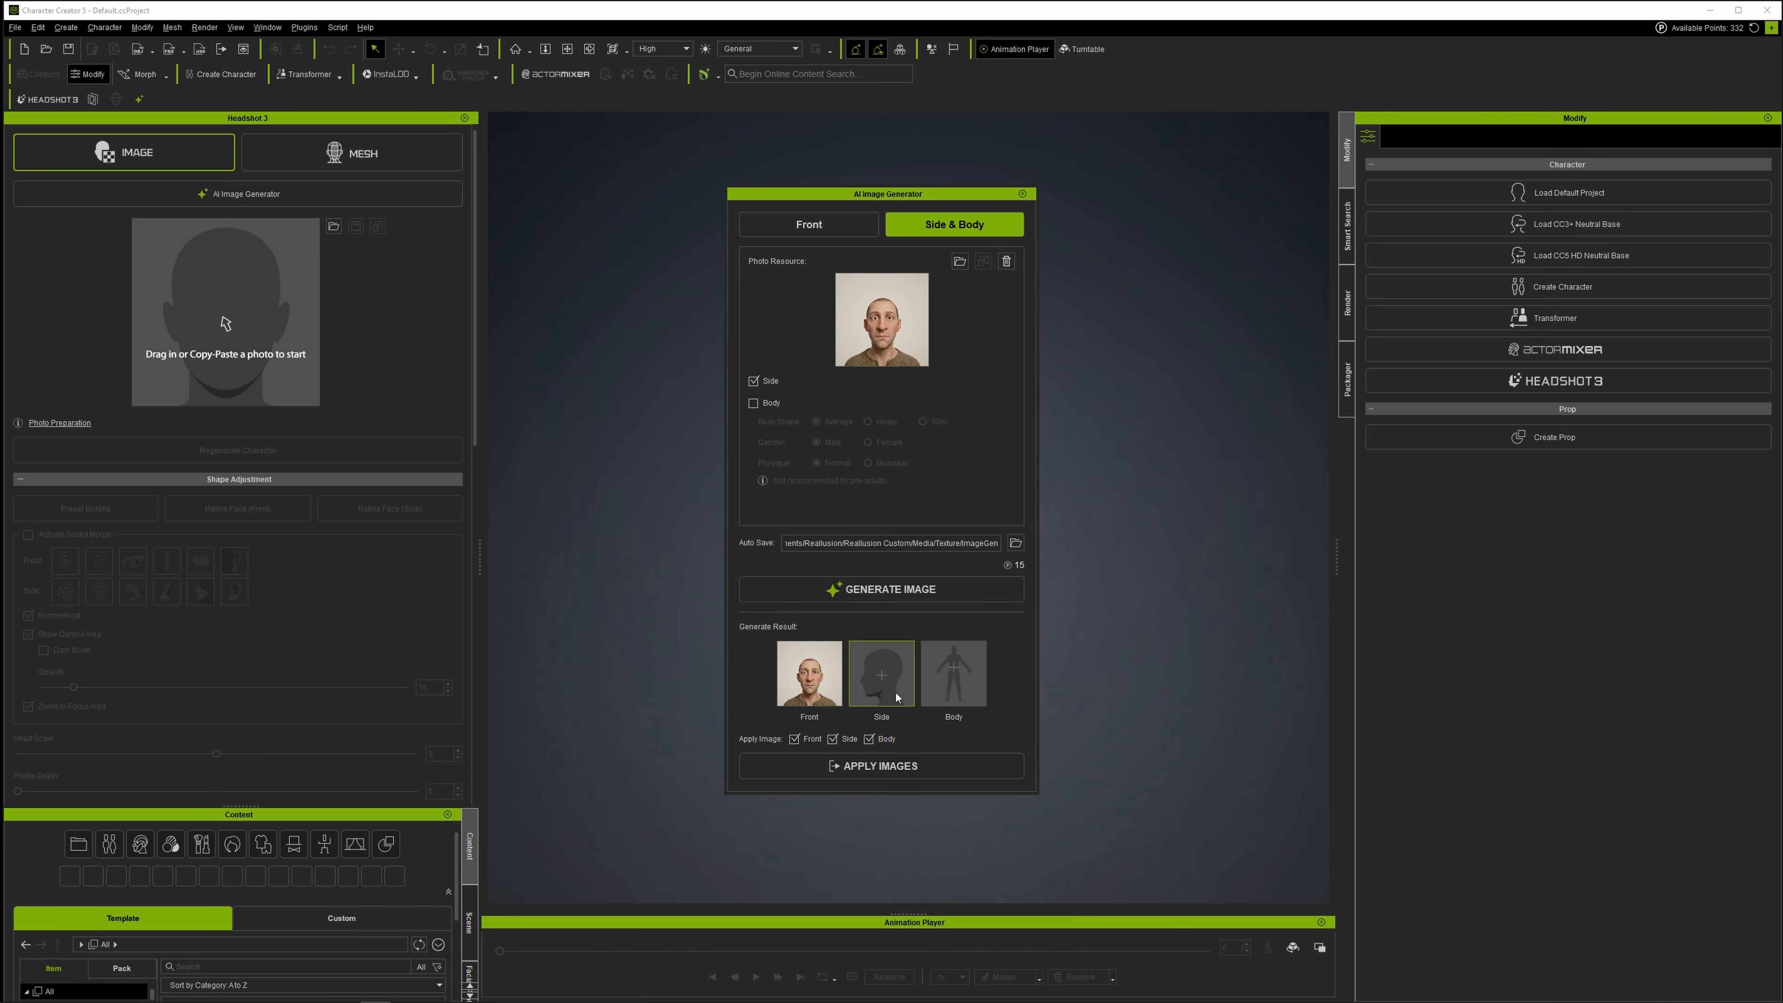
left_click(753, 404)
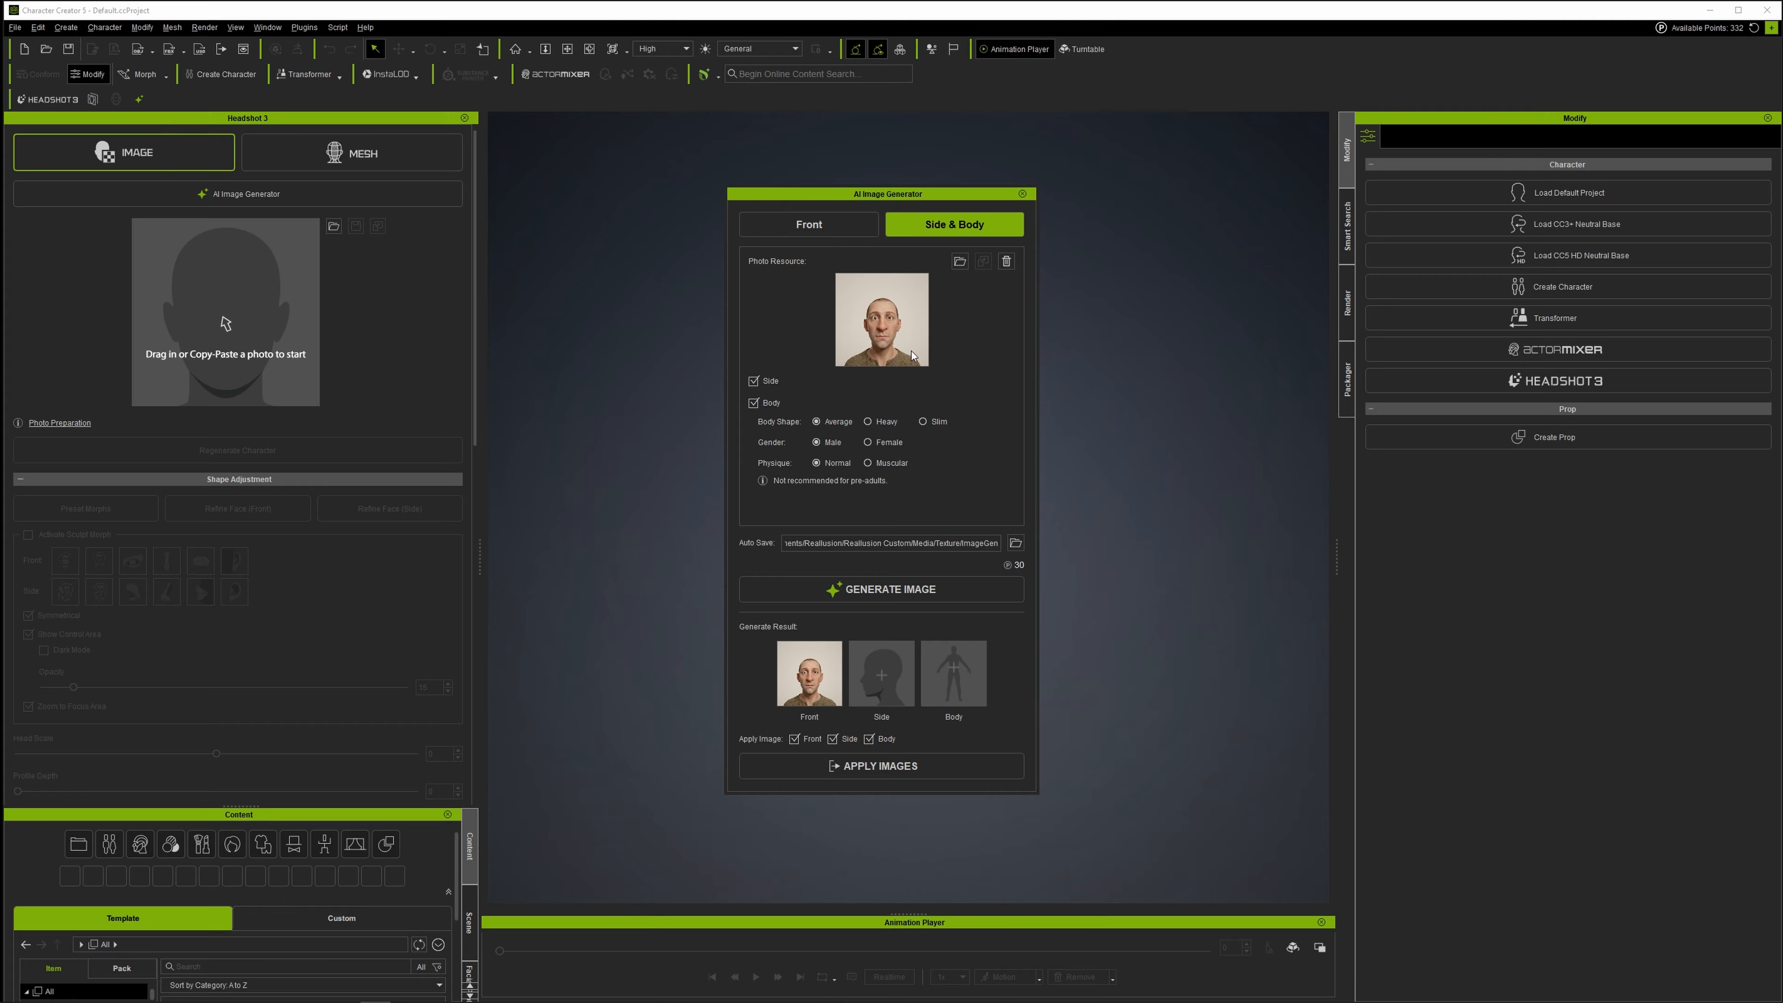
left_click(844, 223)
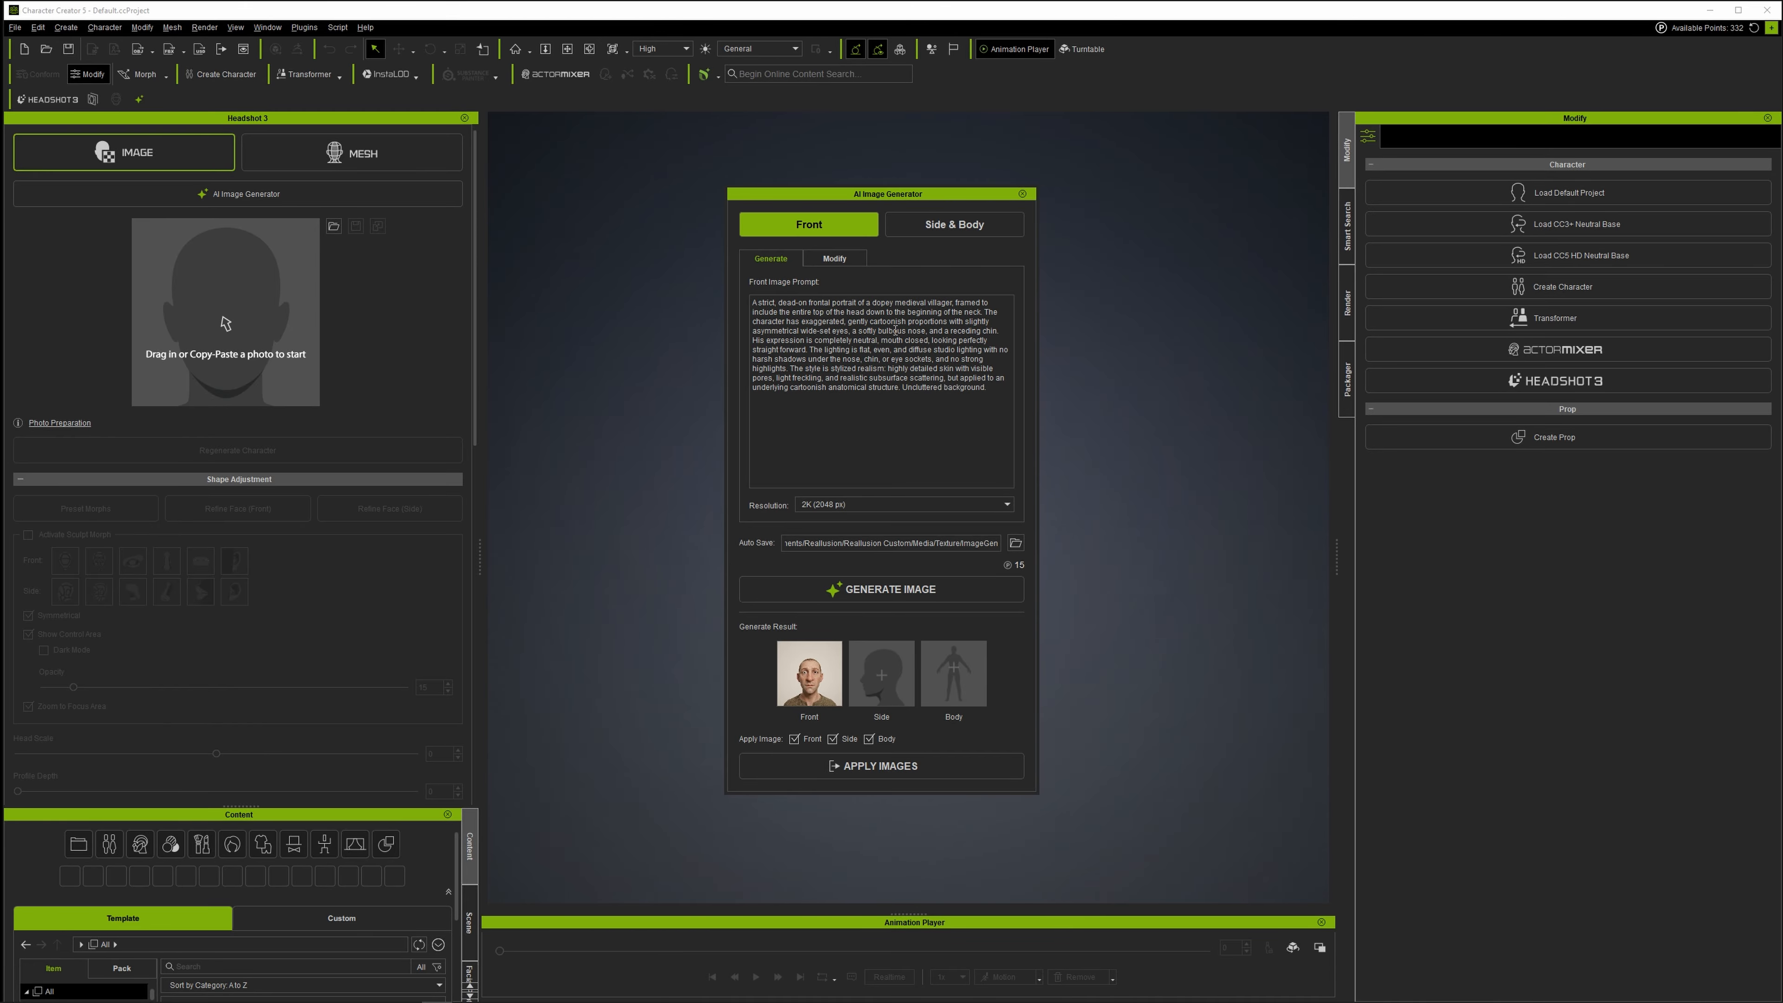
Switch to Photoshop and examine the villager front and side reference images.
key("alt+Tab")
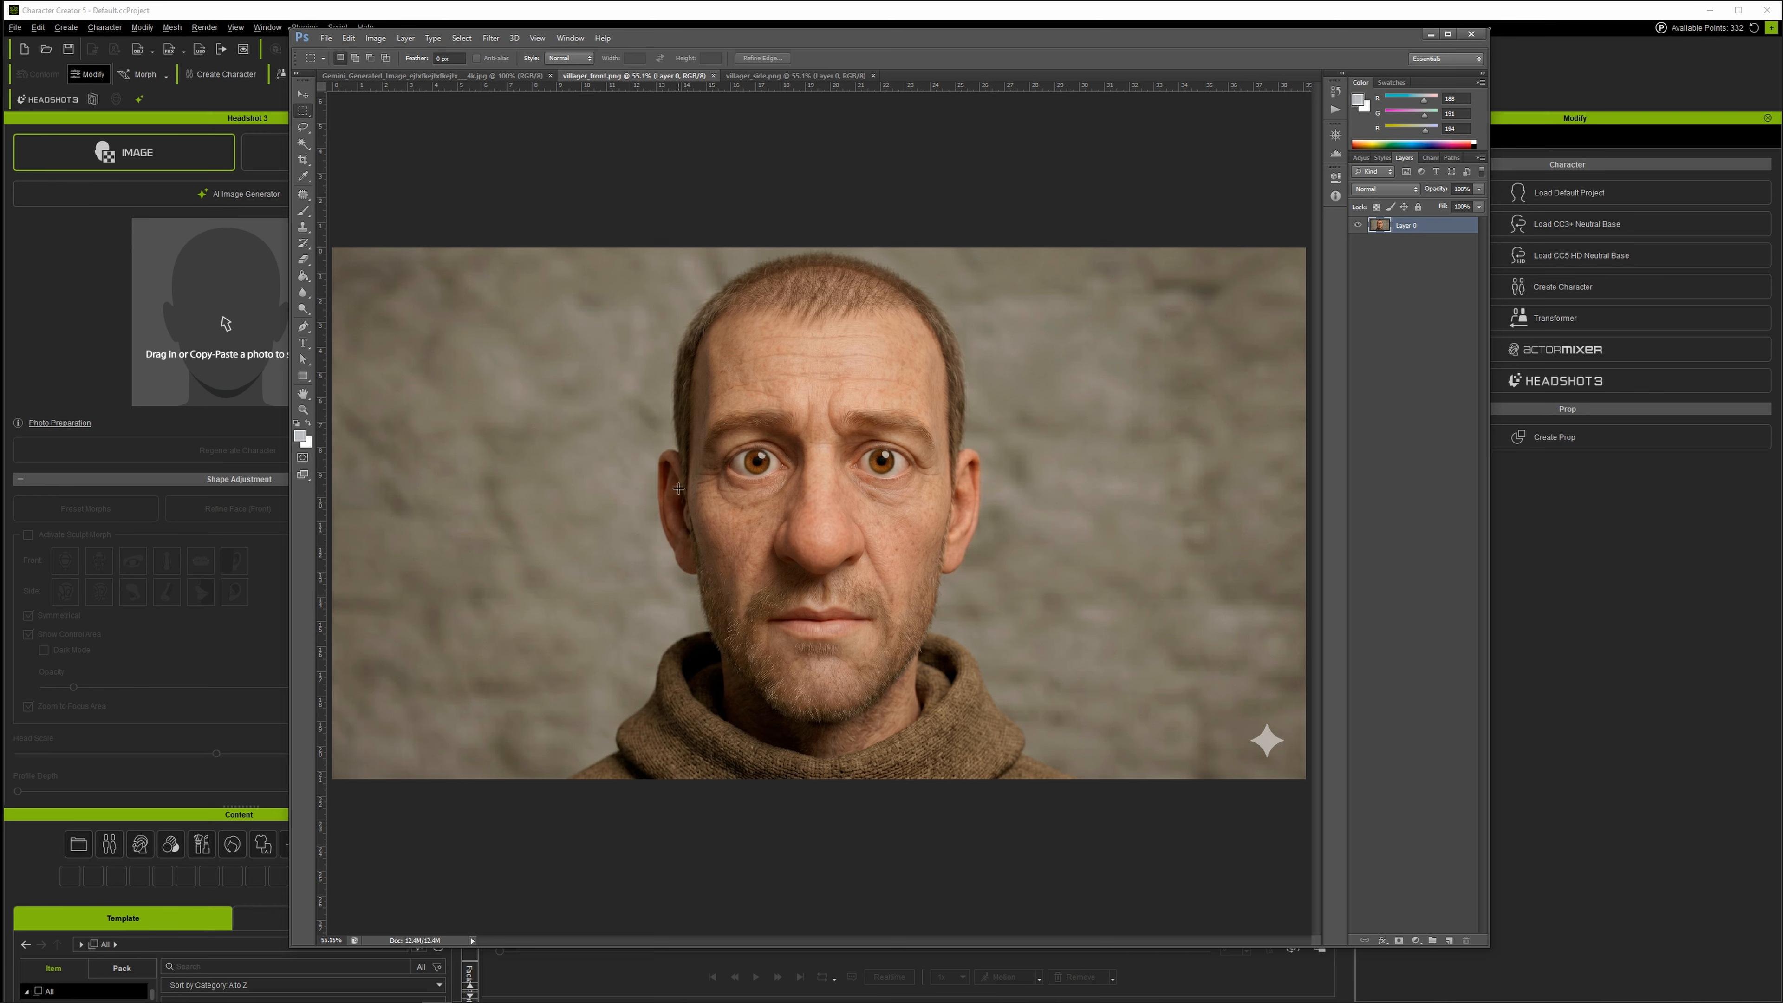
left_click(757, 77)
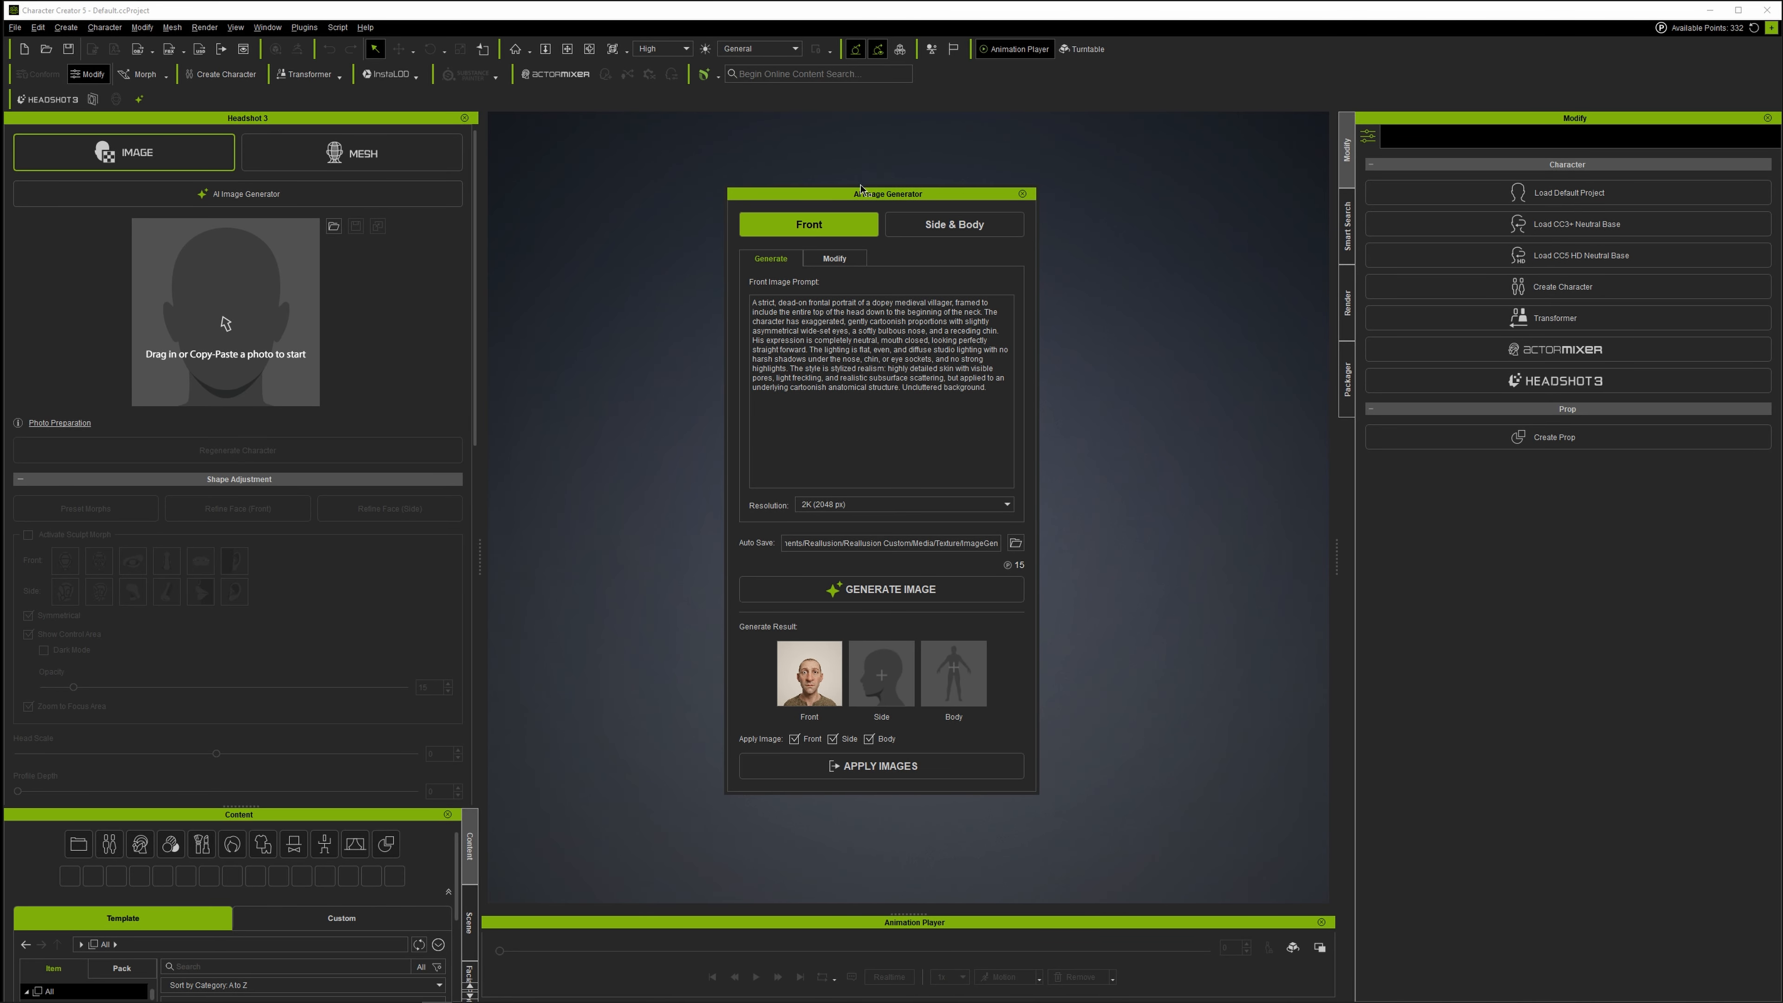
Load villager_front.png from the 01_gemini_ref folder as the photo resource for modifying the front image.
left_click(833, 261)
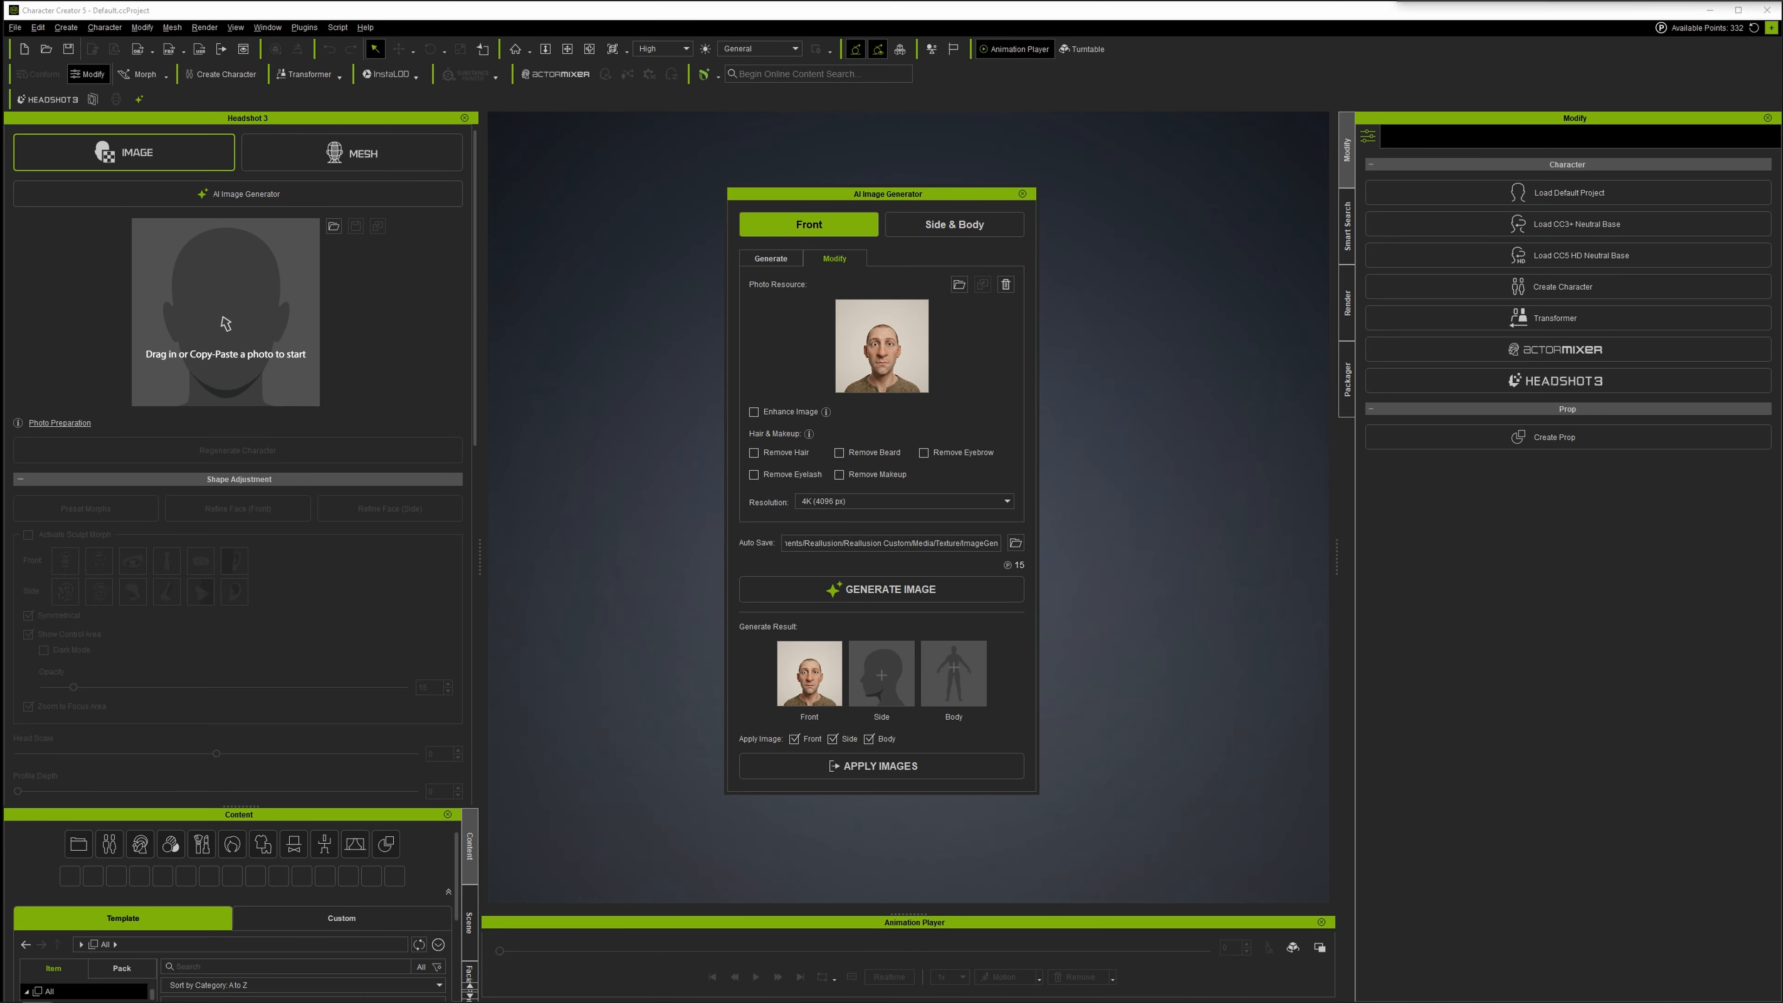
left_click_drag(1667, 1, 1330, 284)
left_click(1295, 451)
left_click(1285, 428)
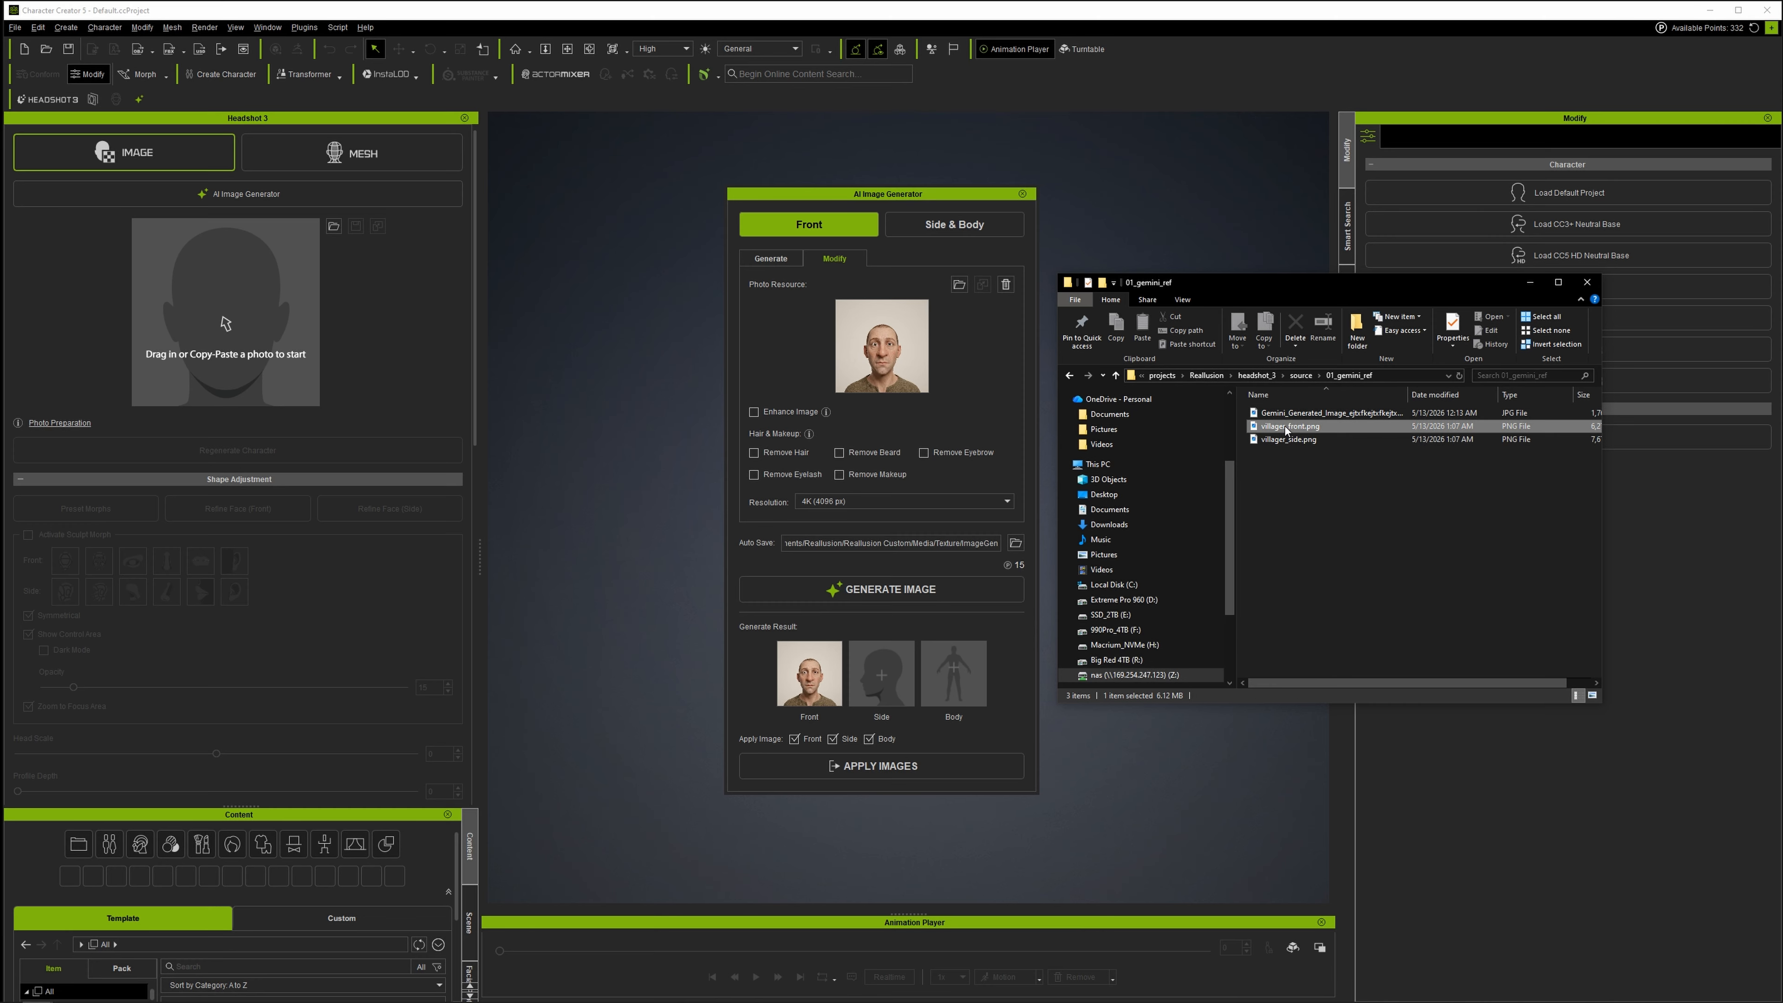
left_click_drag(1285, 427, 873, 351)
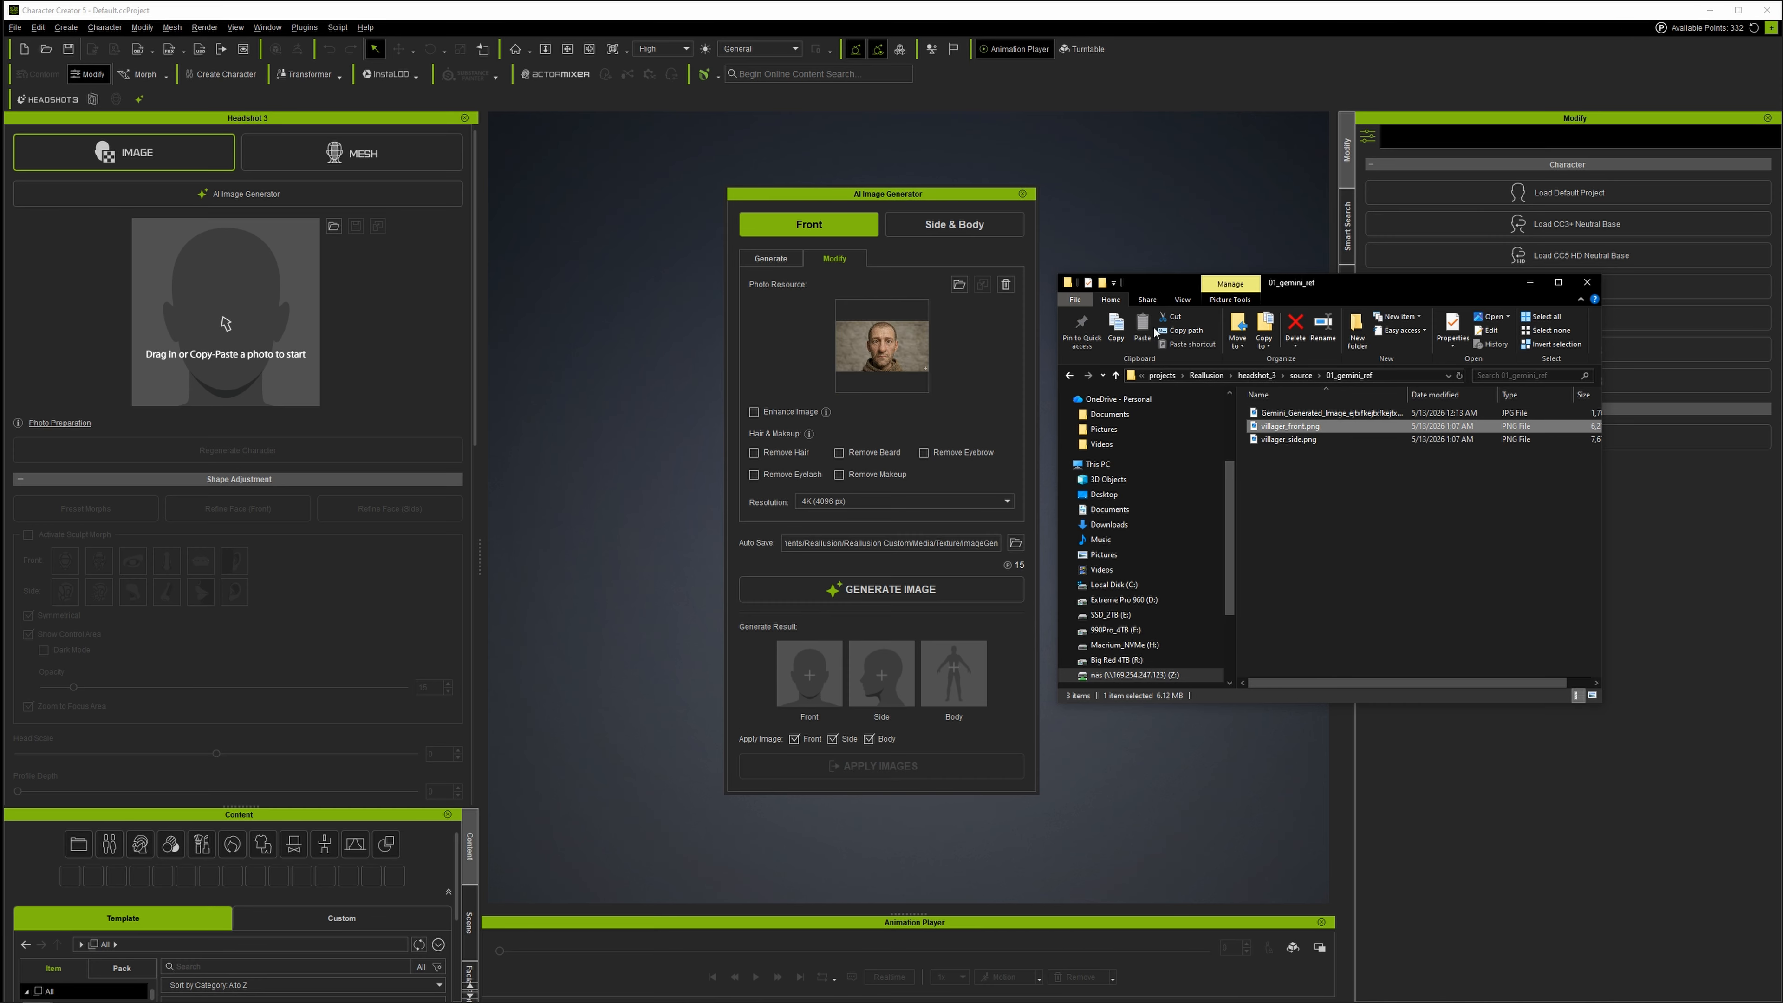
left_click_drag(1368, 288, 1644, 19)
left_click(992, 344)
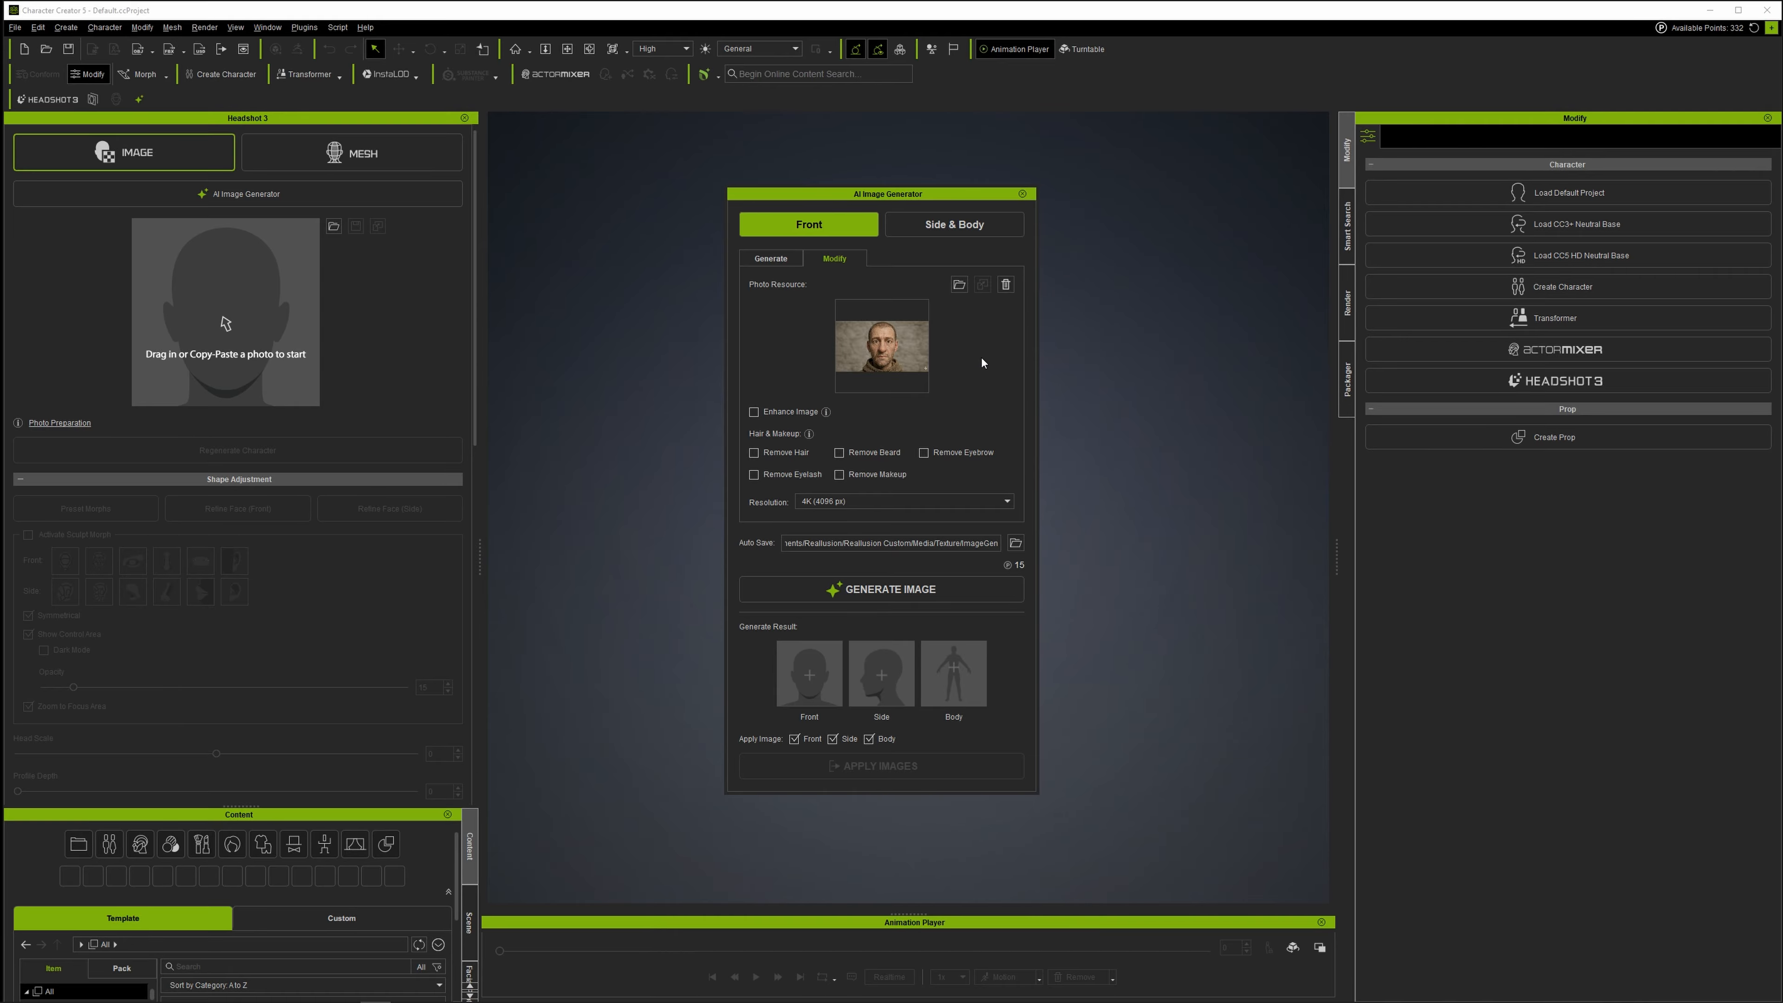
Turn on Enhance Image, Remove Hair, Remove Beard and Remove Eyelash, and generate the modified front image.
left_click(754, 412)
left_click(754, 474)
left_click(936, 589)
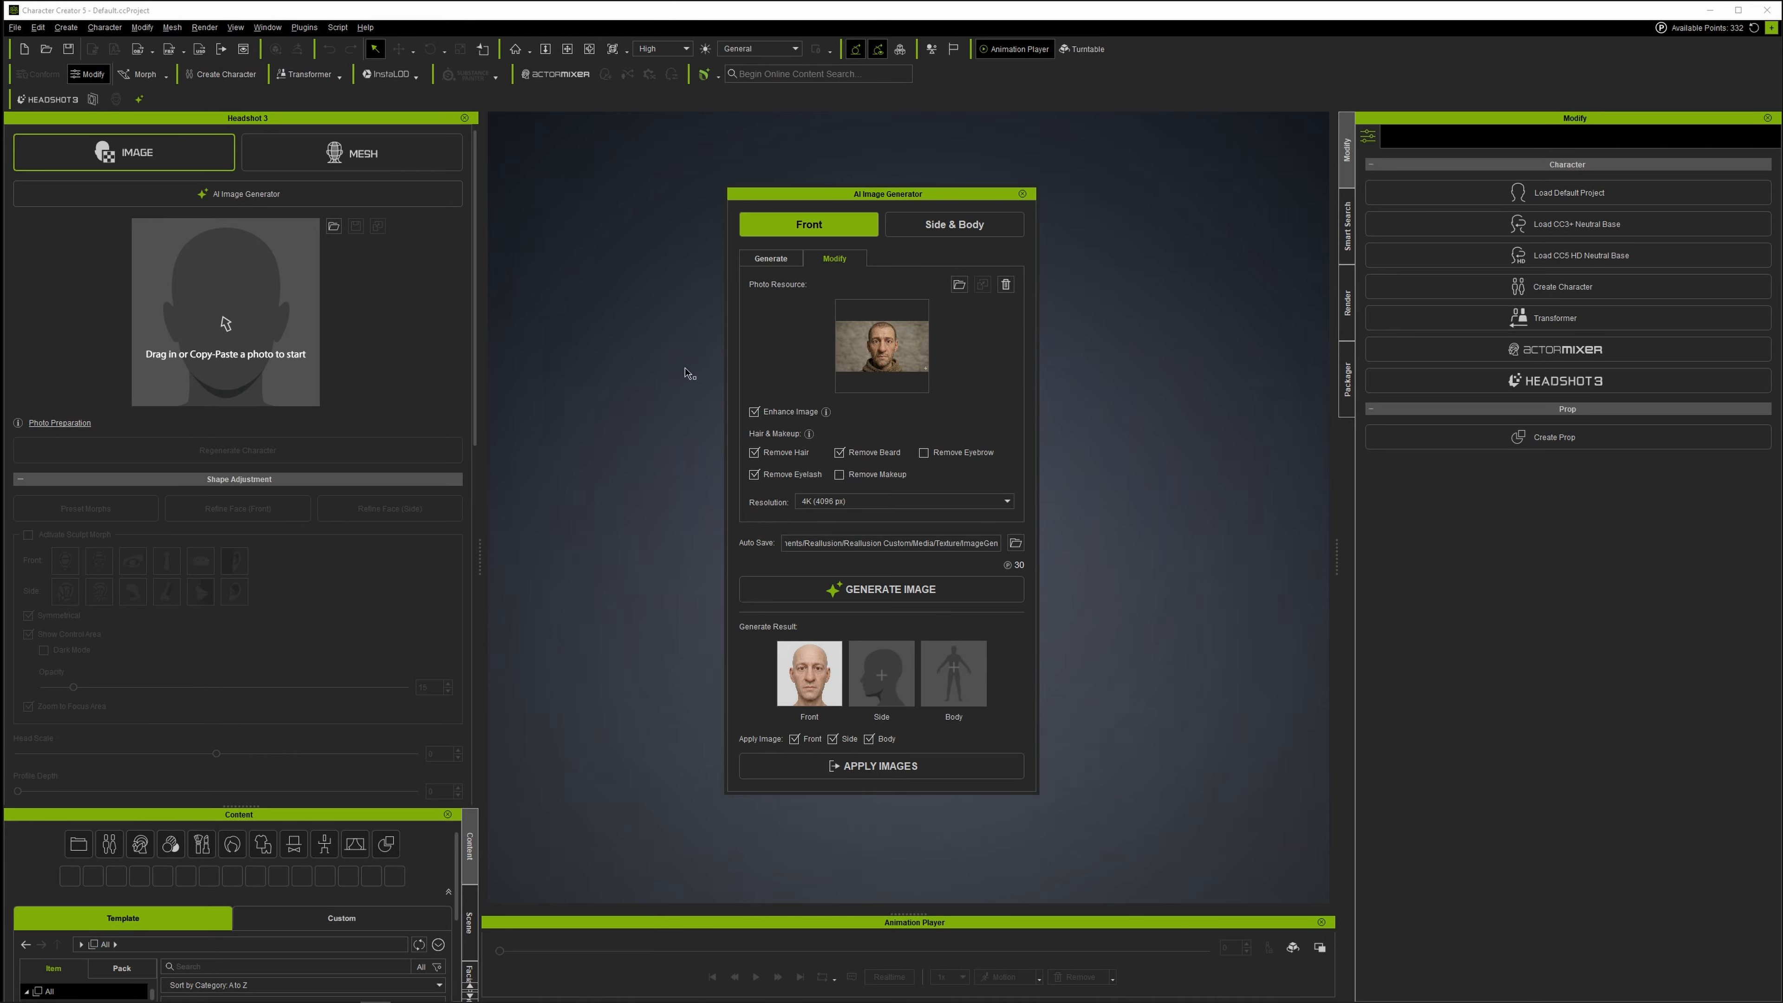
Open the newly generated 260522_163658_Front Image.png from the auto-save folder and examine the cleaned-up portrait.
left_click(1014, 543)
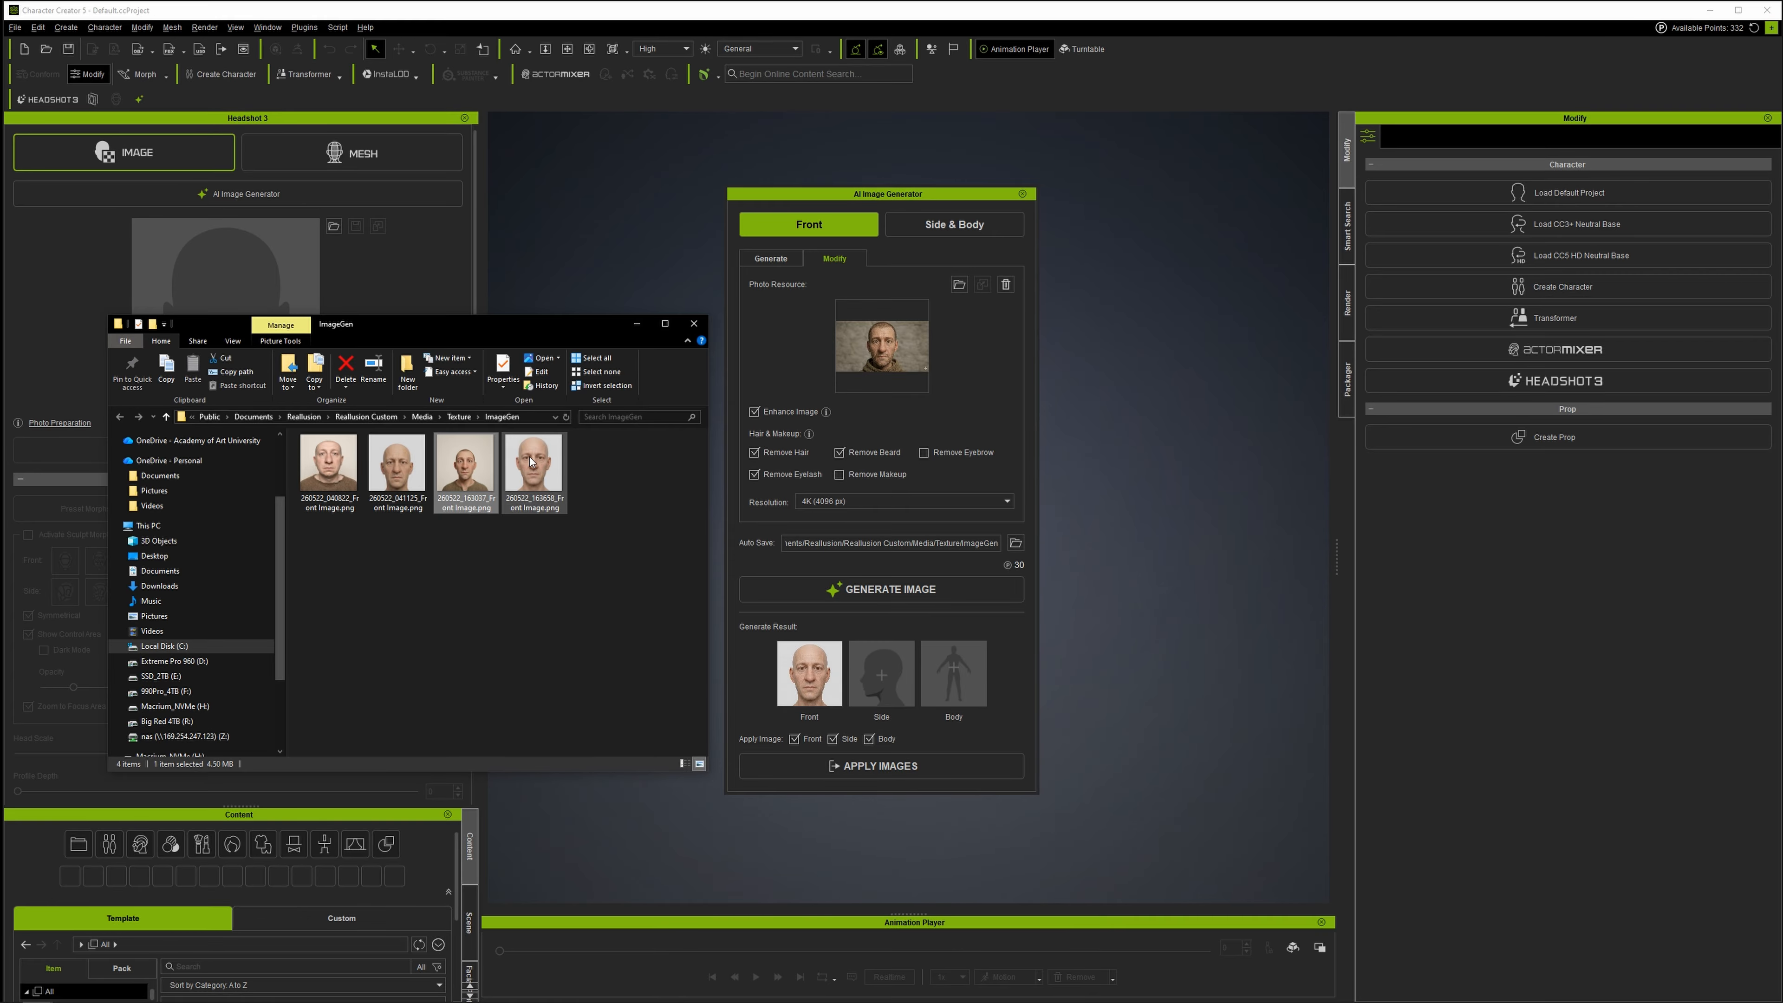
double_click(531, 462)
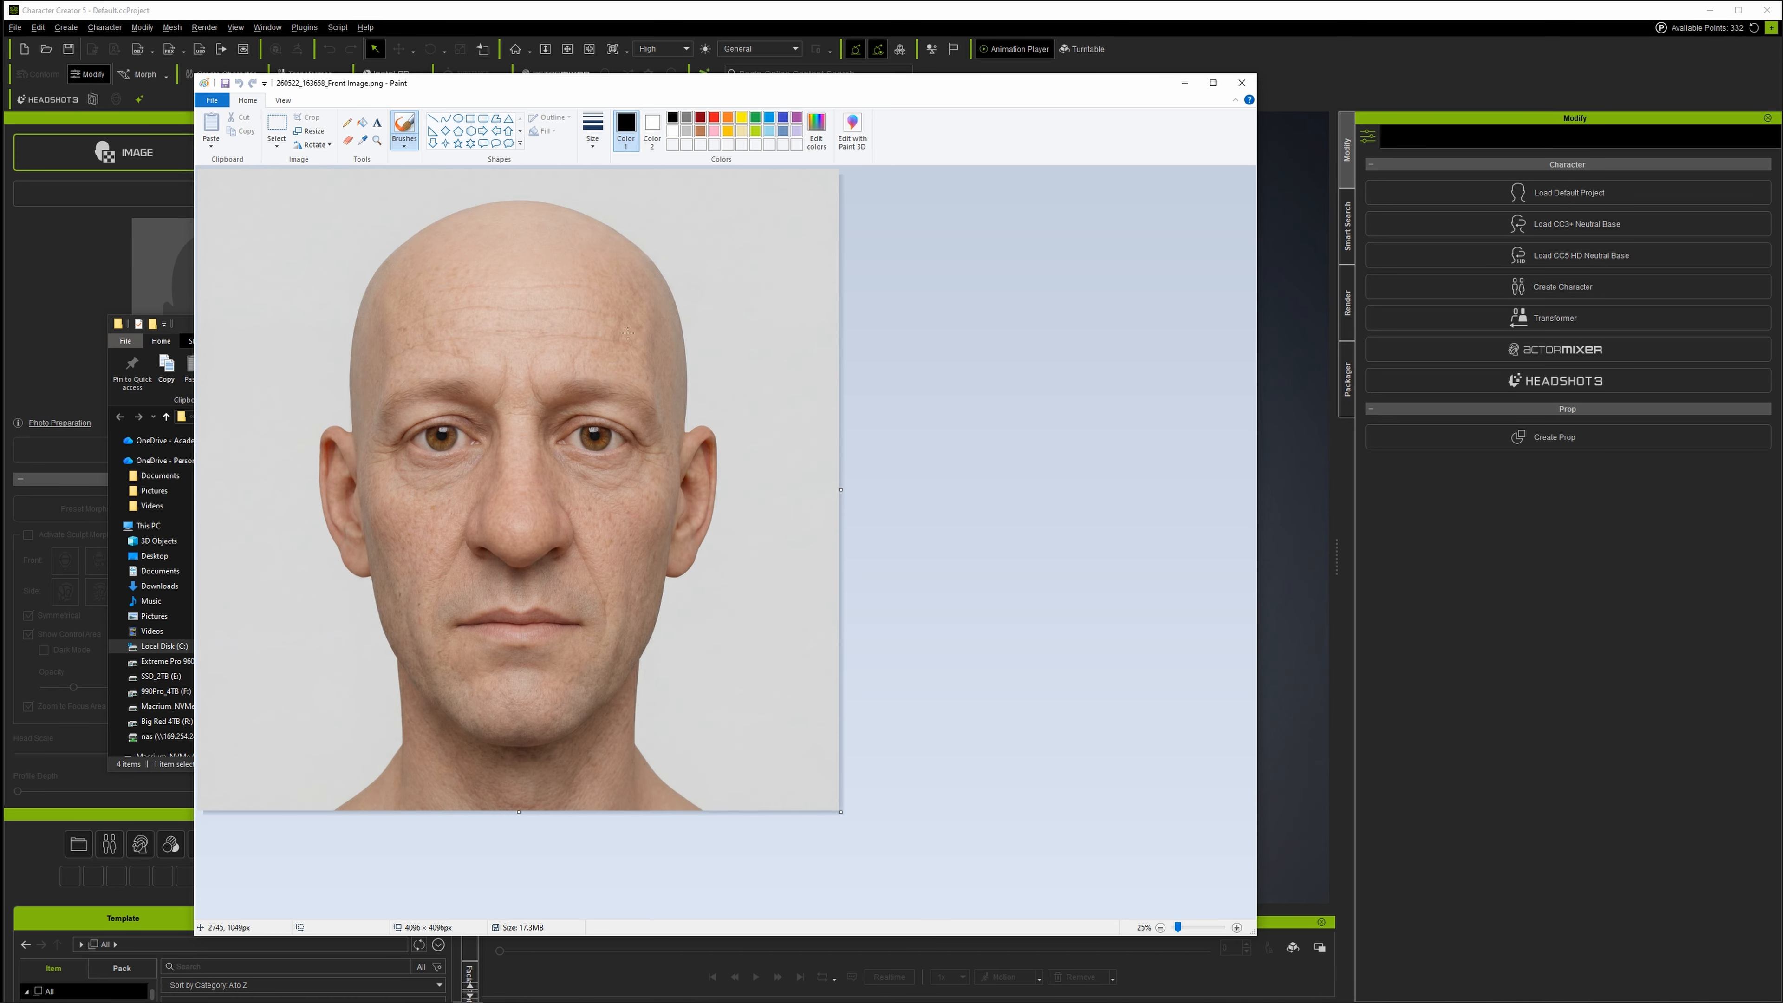
left_click_drag(817, 90, 1046, 83)
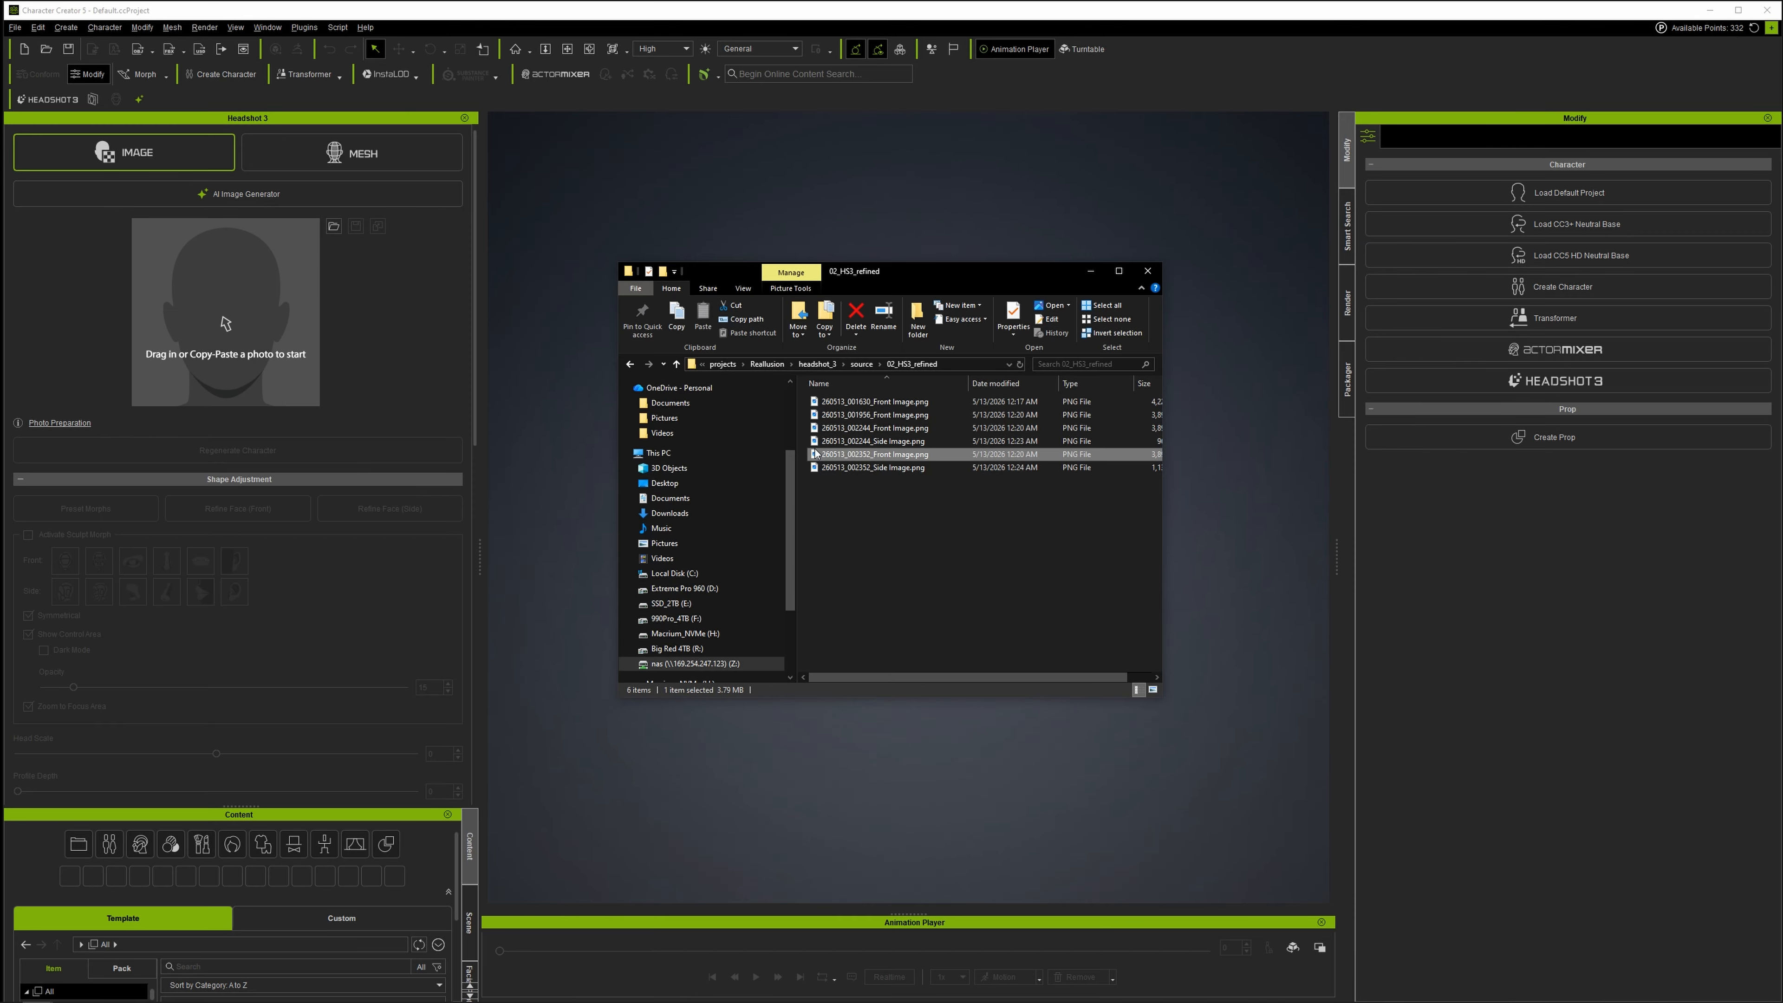
Load 260513_002352_Front Image.png and 260513_002352_Side Image.png as the front and side head photos for character generation.
left_click_drag(816, 455, 225, 323)
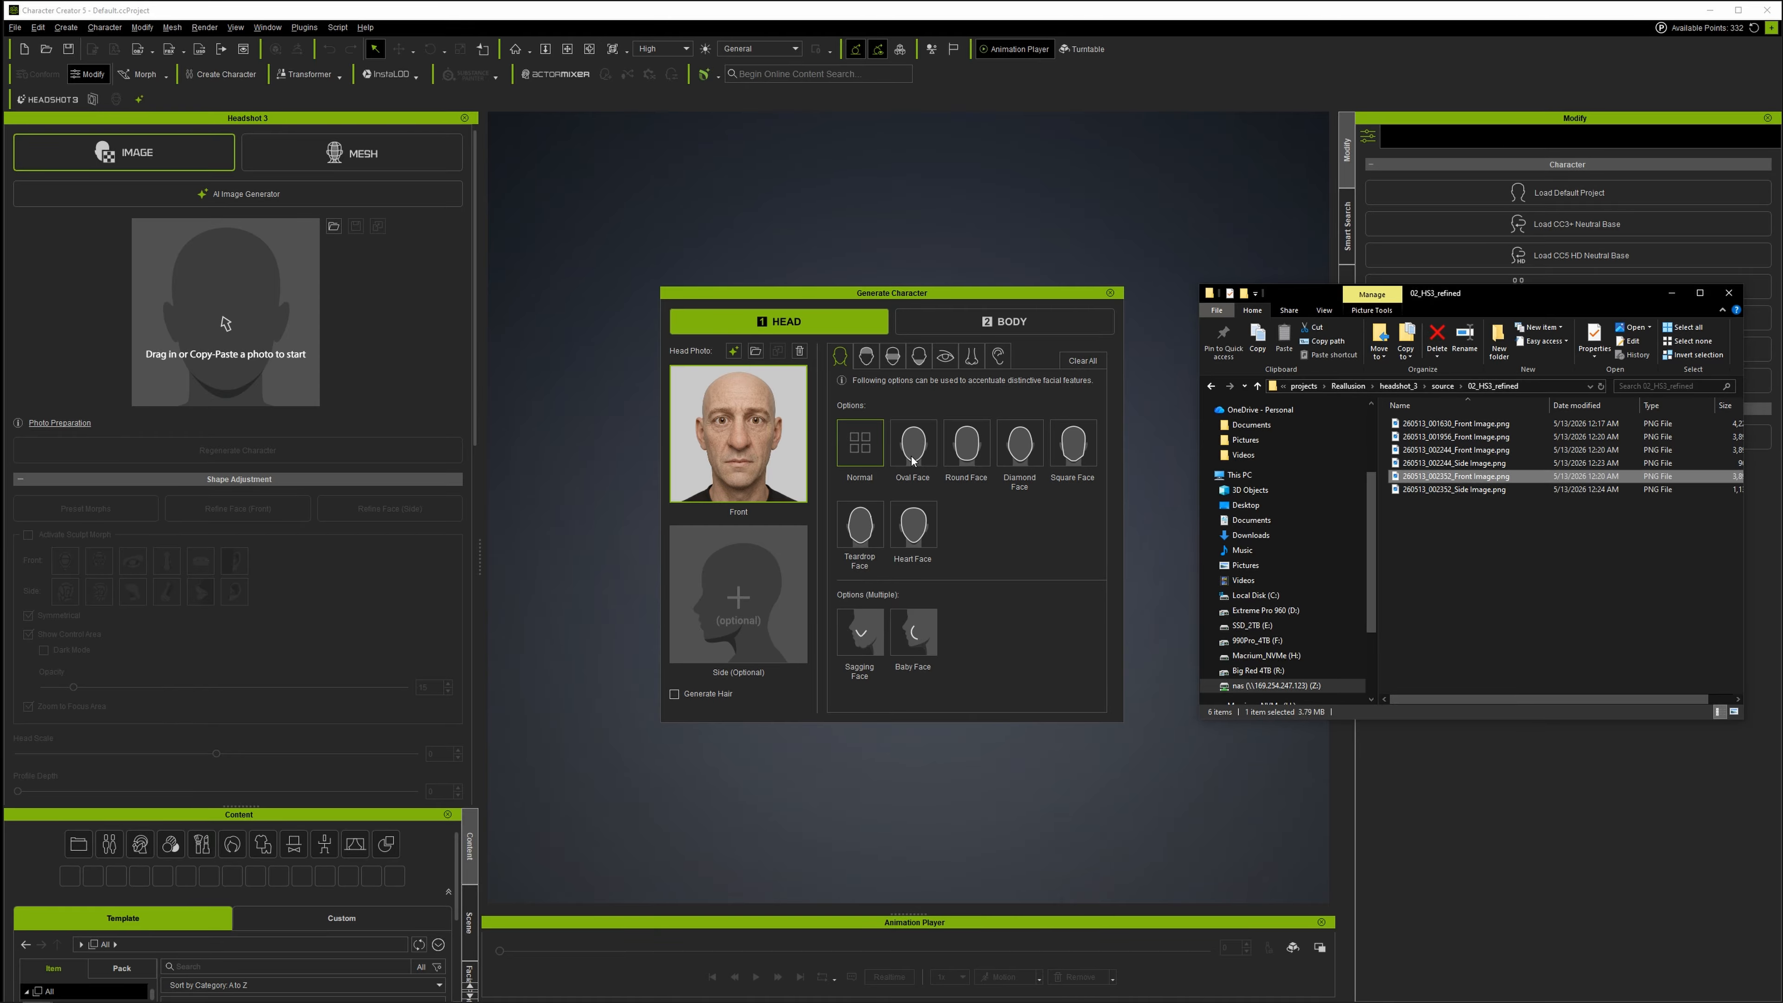
left_click_drag(1452, 489, 725, 582)
mouse_move(742, 569)
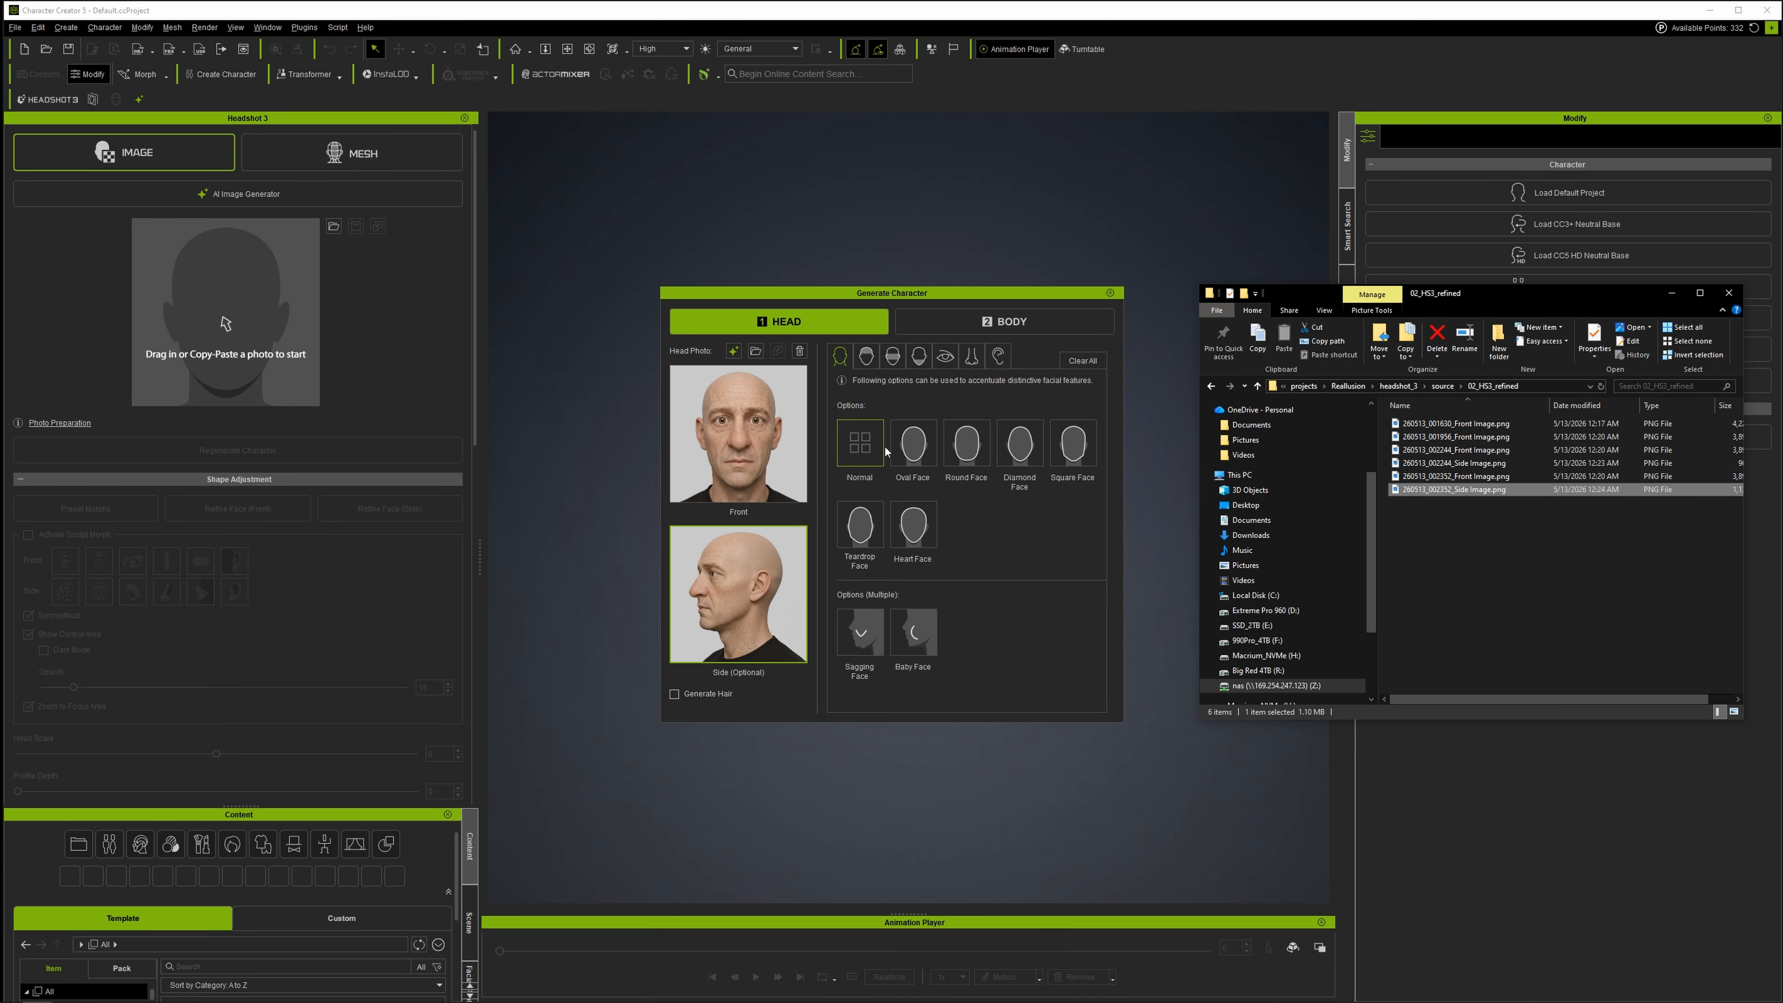
Choose the Oval Face shape, and enable Nasolabial Lines, Prominent Nasolabial Folds and Defined Philtrum for the mouth area.
left_click(912, 443)
left_click(866, 357)
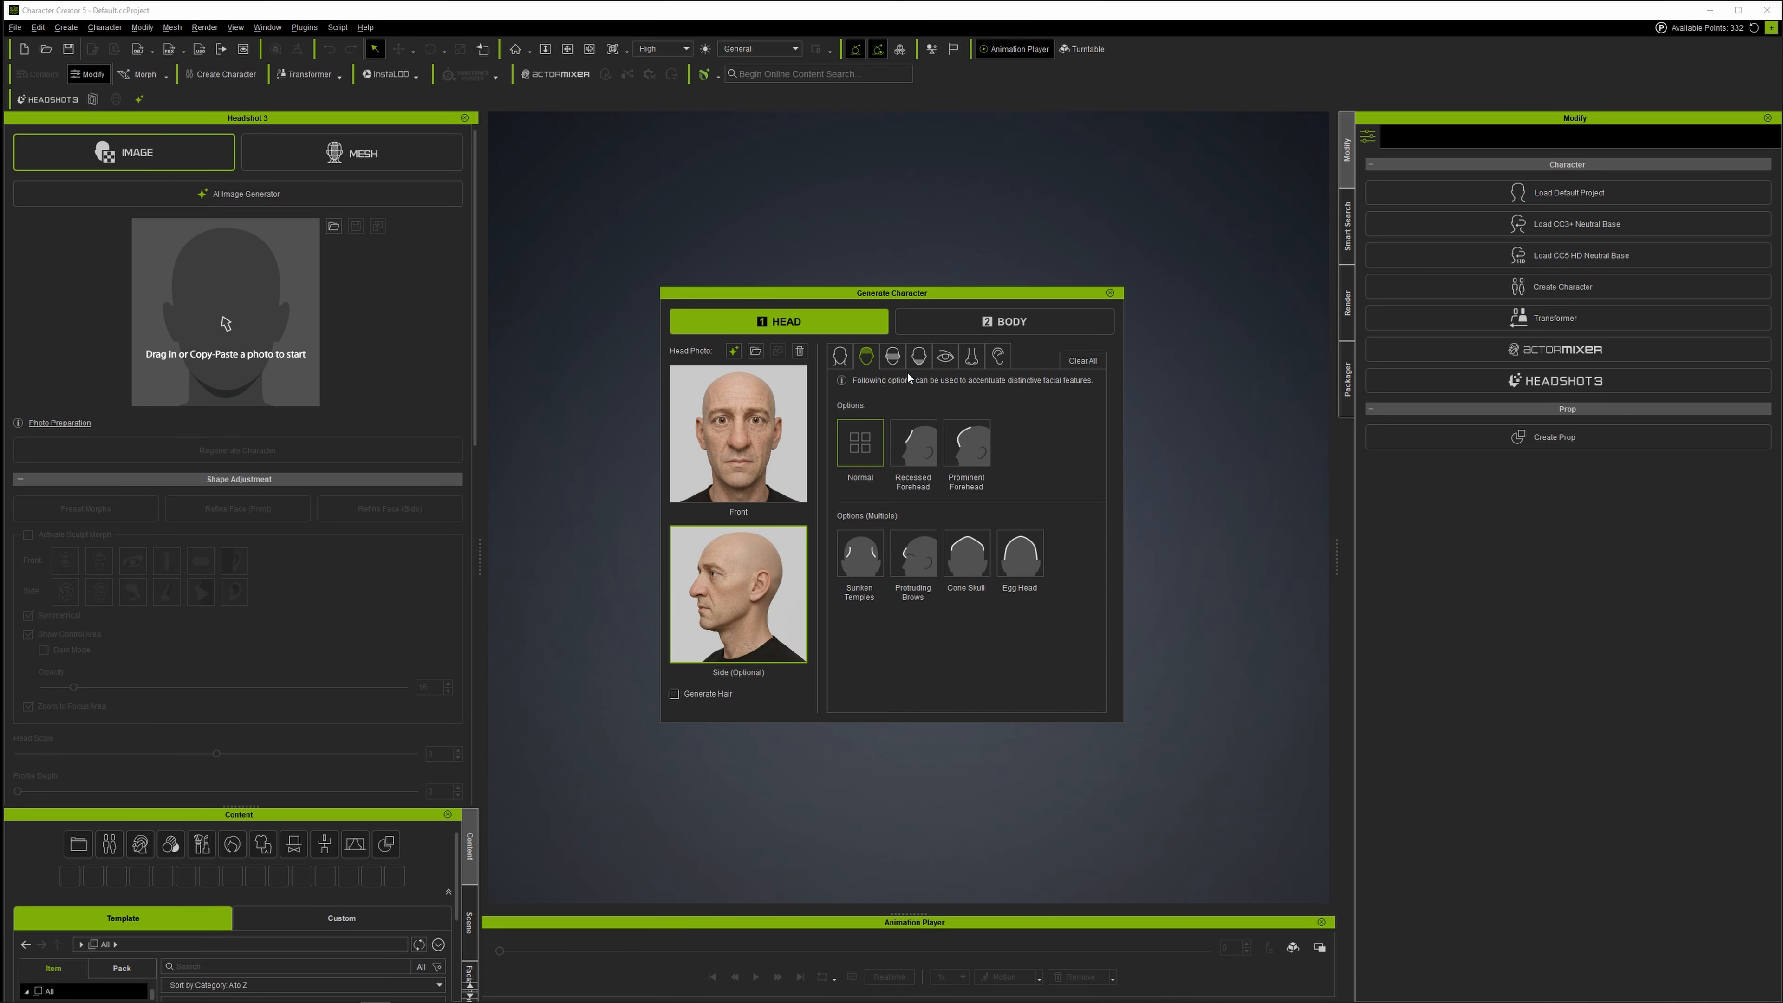
left_click(893, 358)
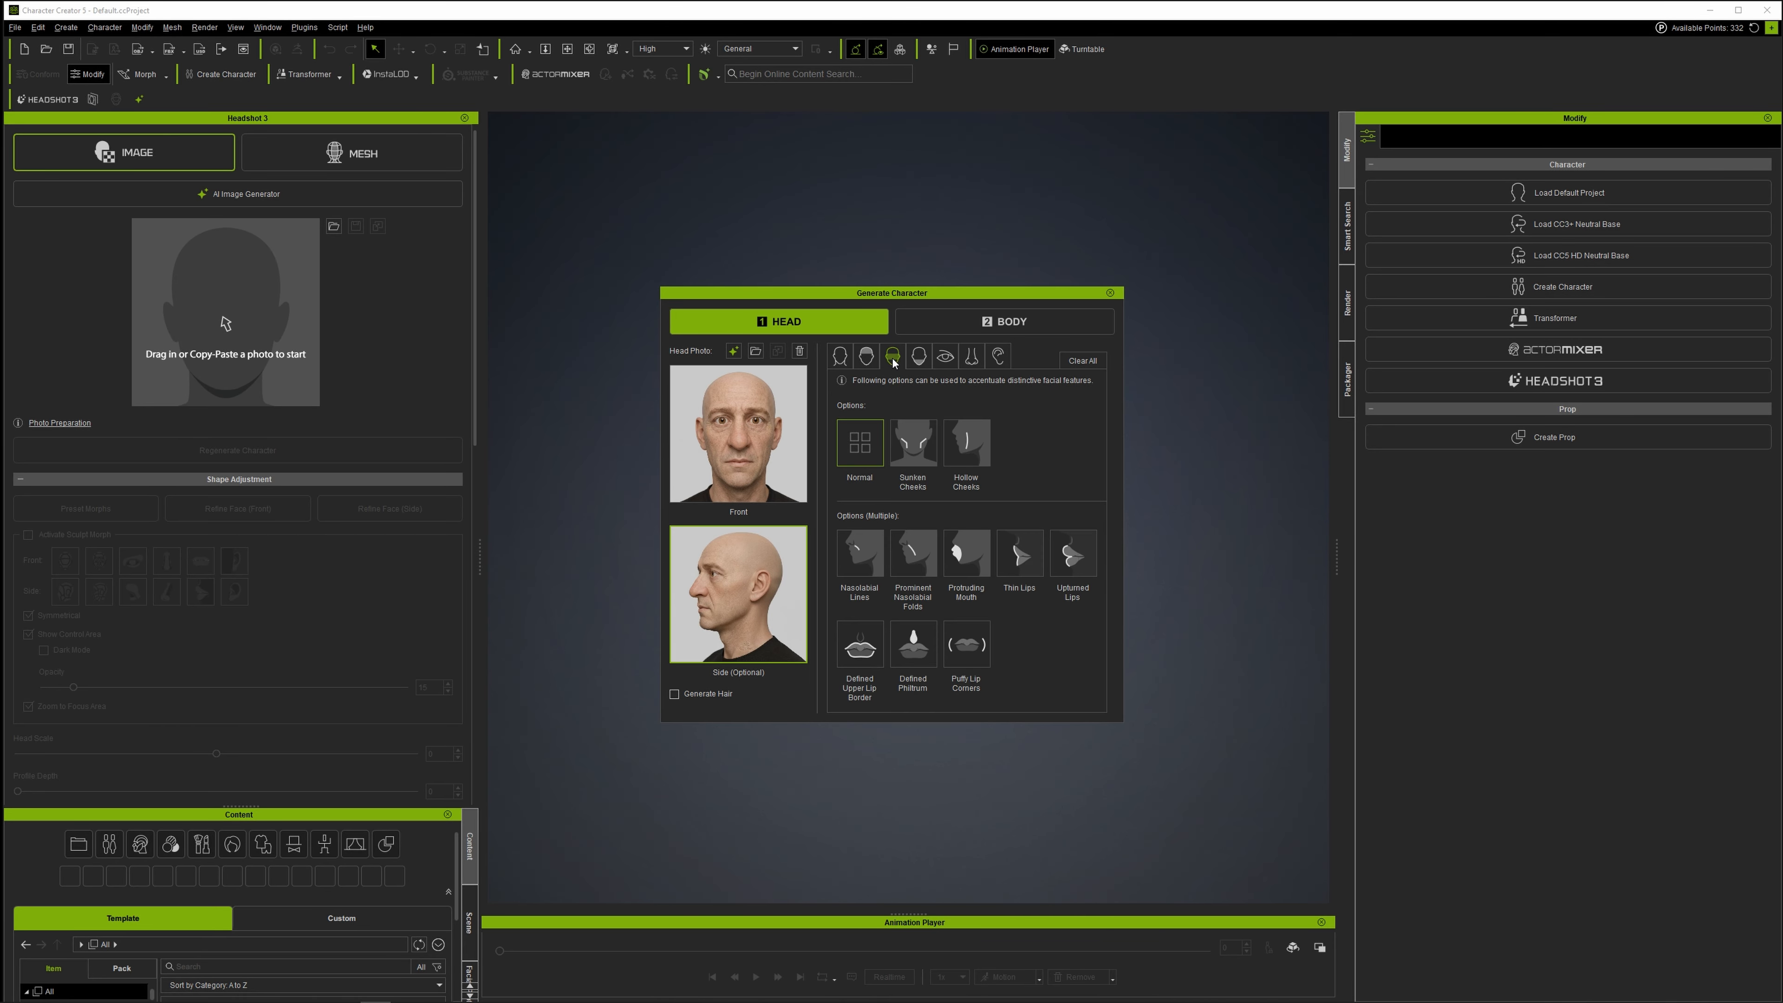
left_click(859, 555)
left_click(910, 564)
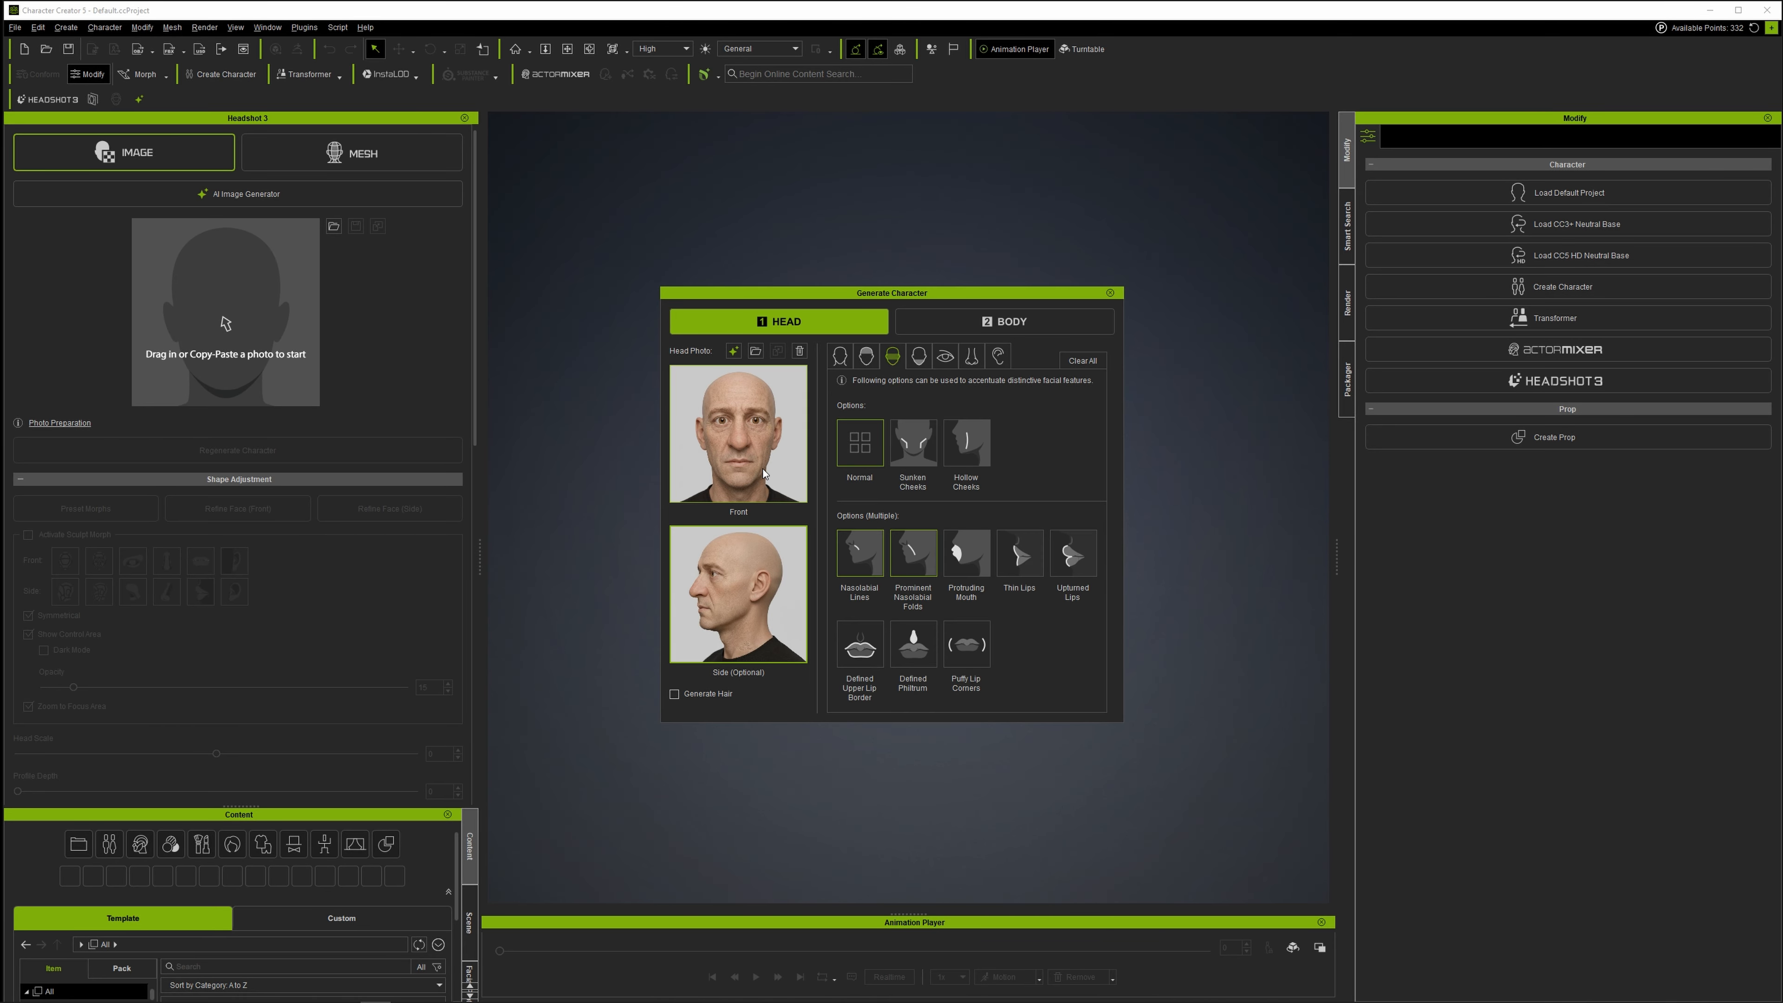
left_click(910, 649)
Select Sharp Chin and Rounded Chin for the jaw, and enable Eye Bags for the eyes.
left_click(920, 358)
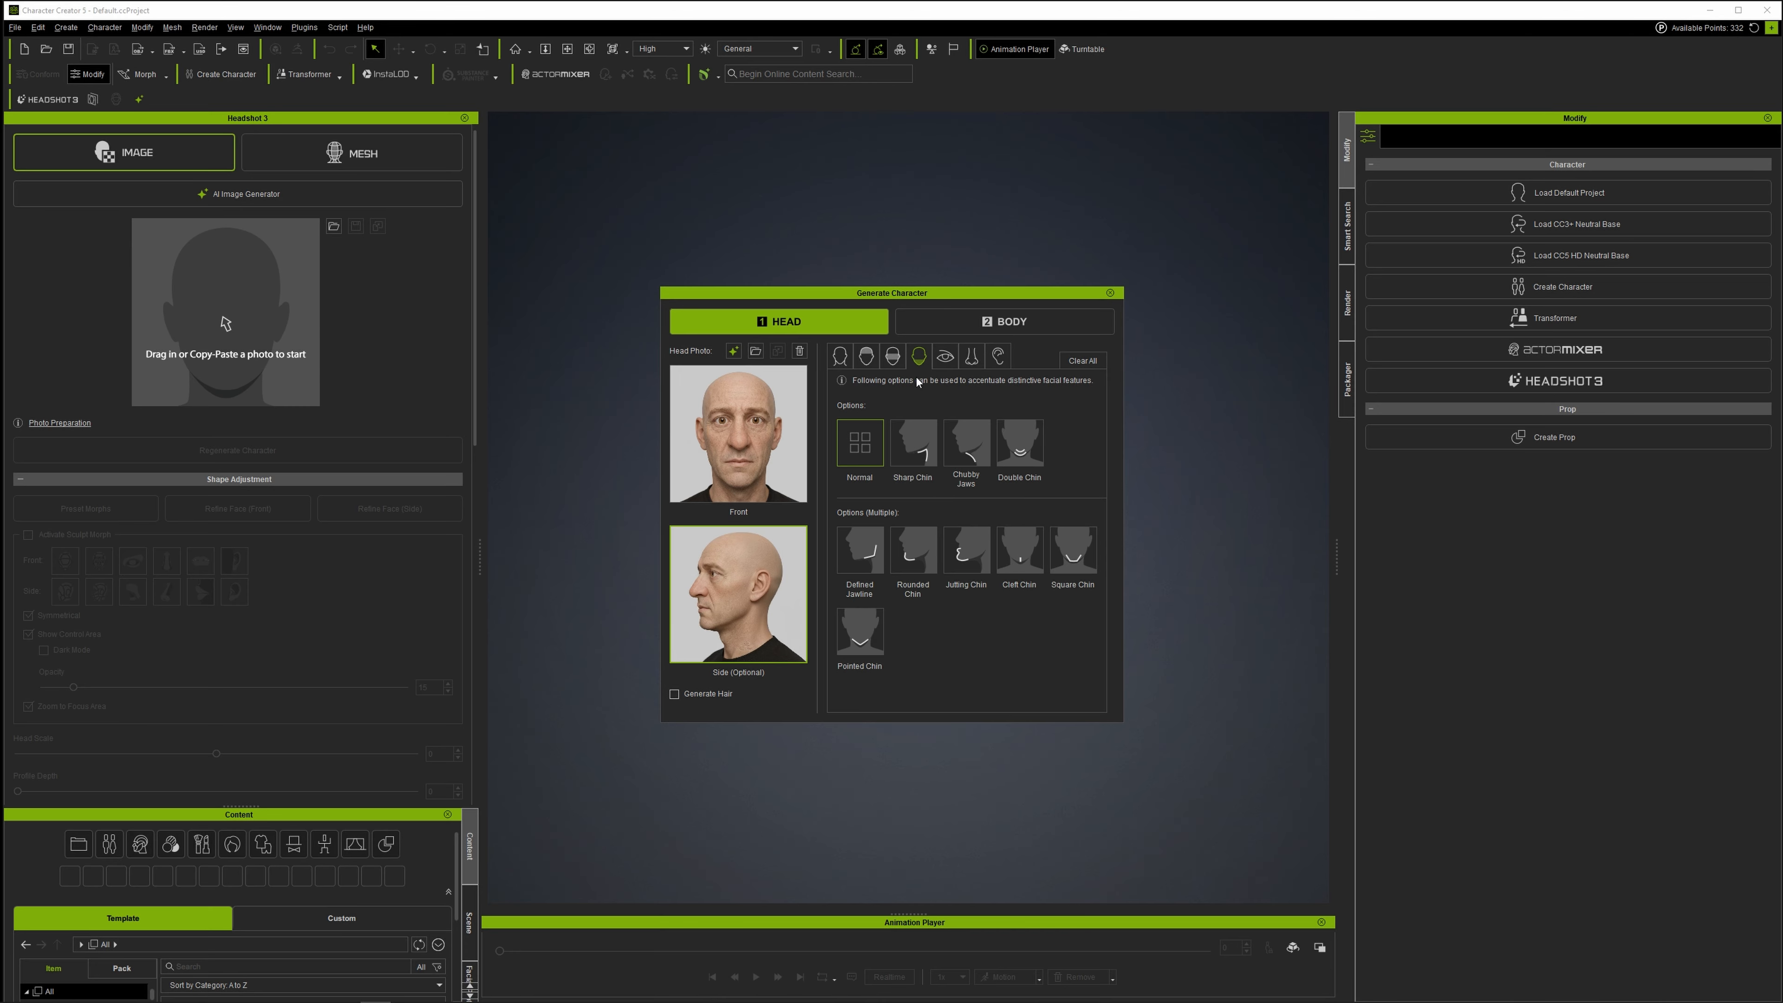
left_click(922, 456)
left_click(912, 551)
left_click(945, 358)
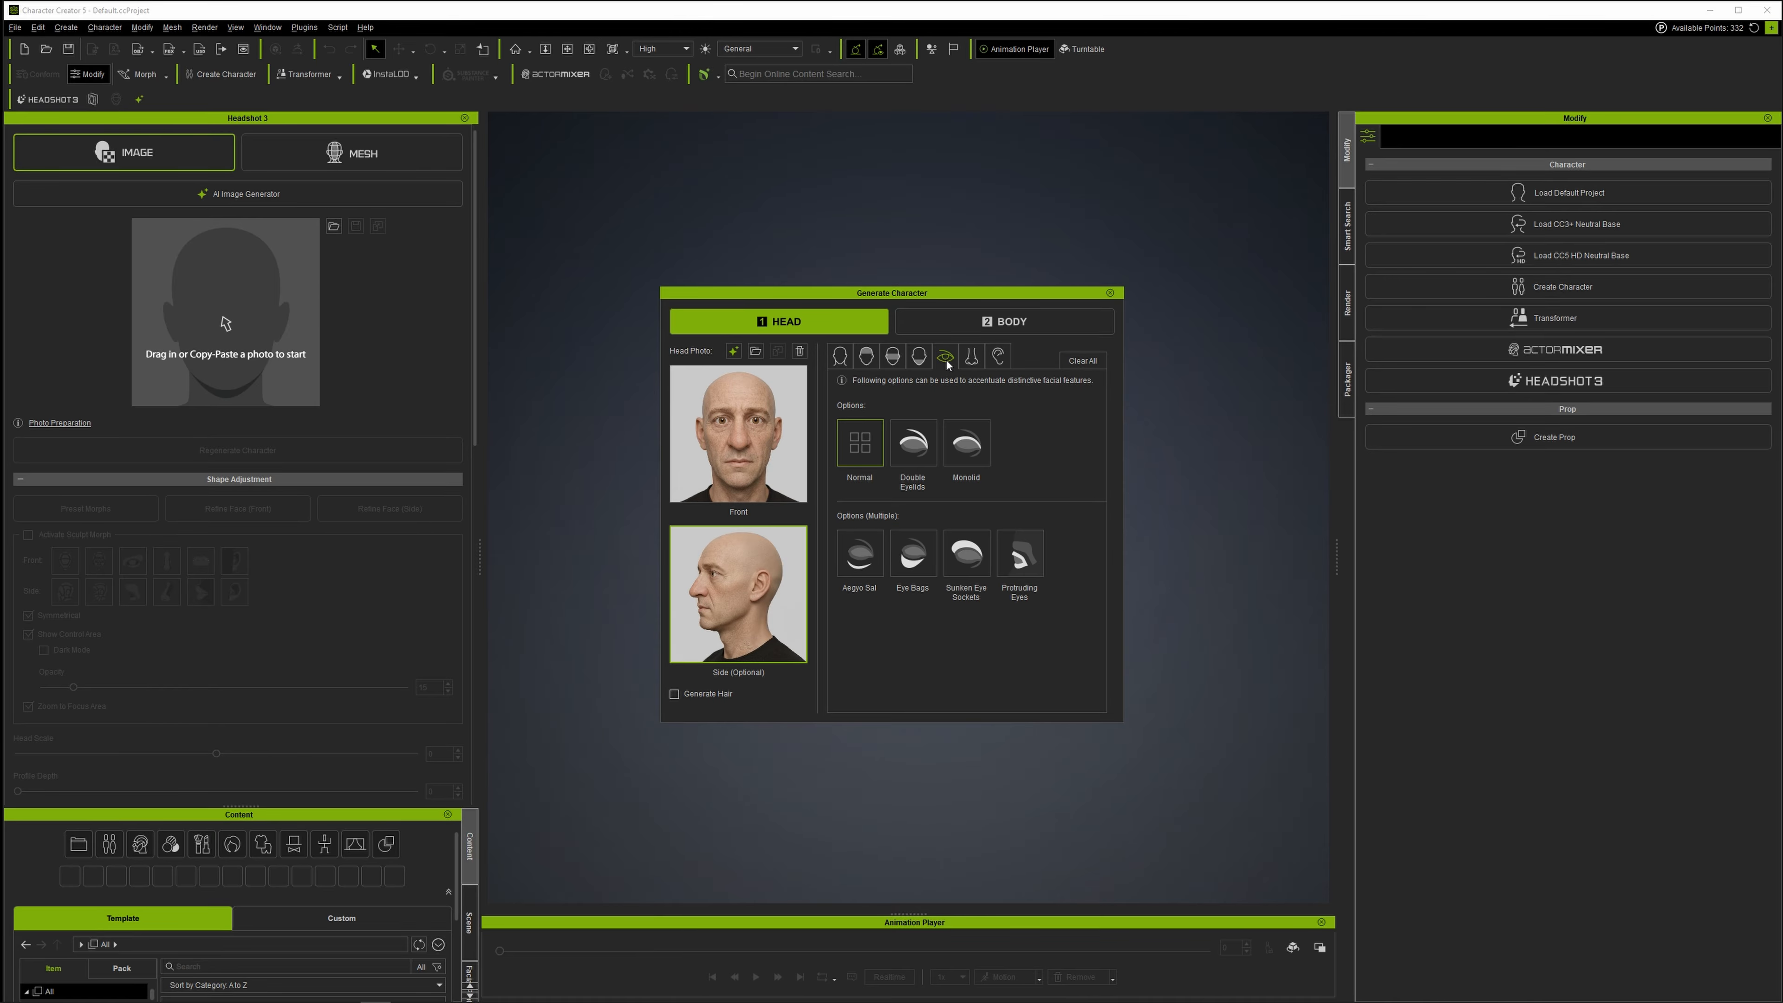
left_click(912, 552)
Select Bulbous Nose and Defined Nose for the nose, then review the ear options.
left_click(976, 359)
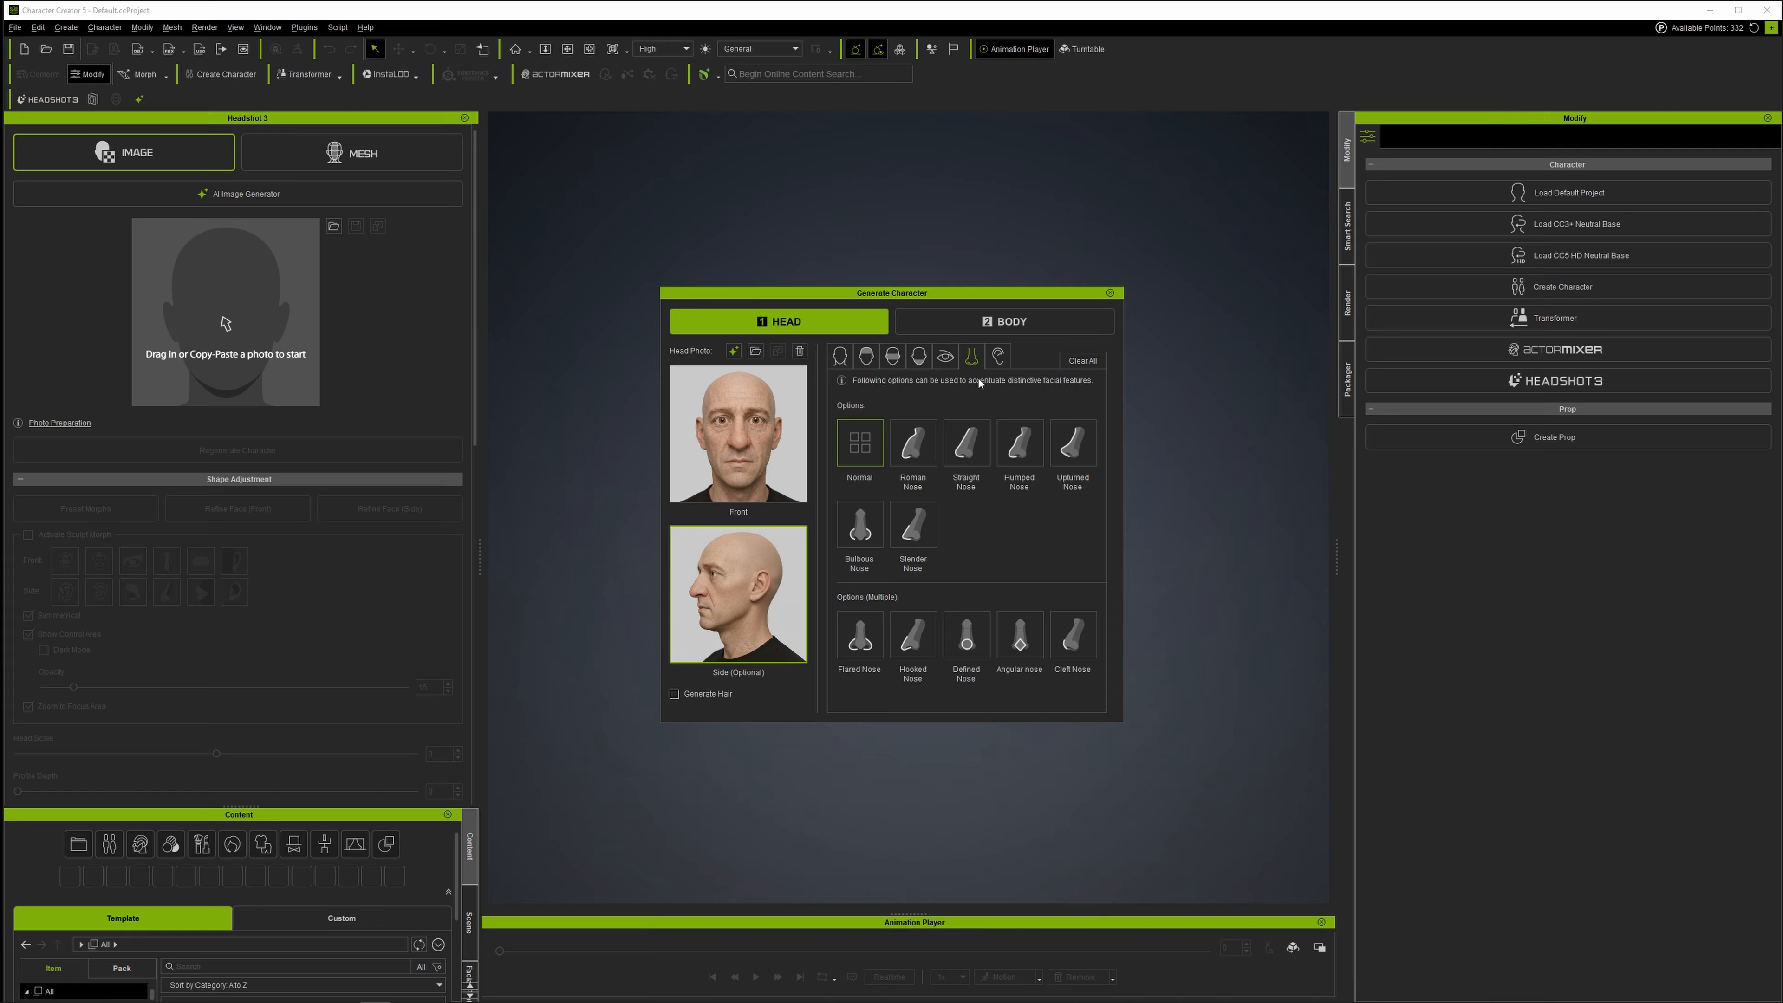
left_click(873, 527)
left_click(961, 639)
left_click(999, 356)
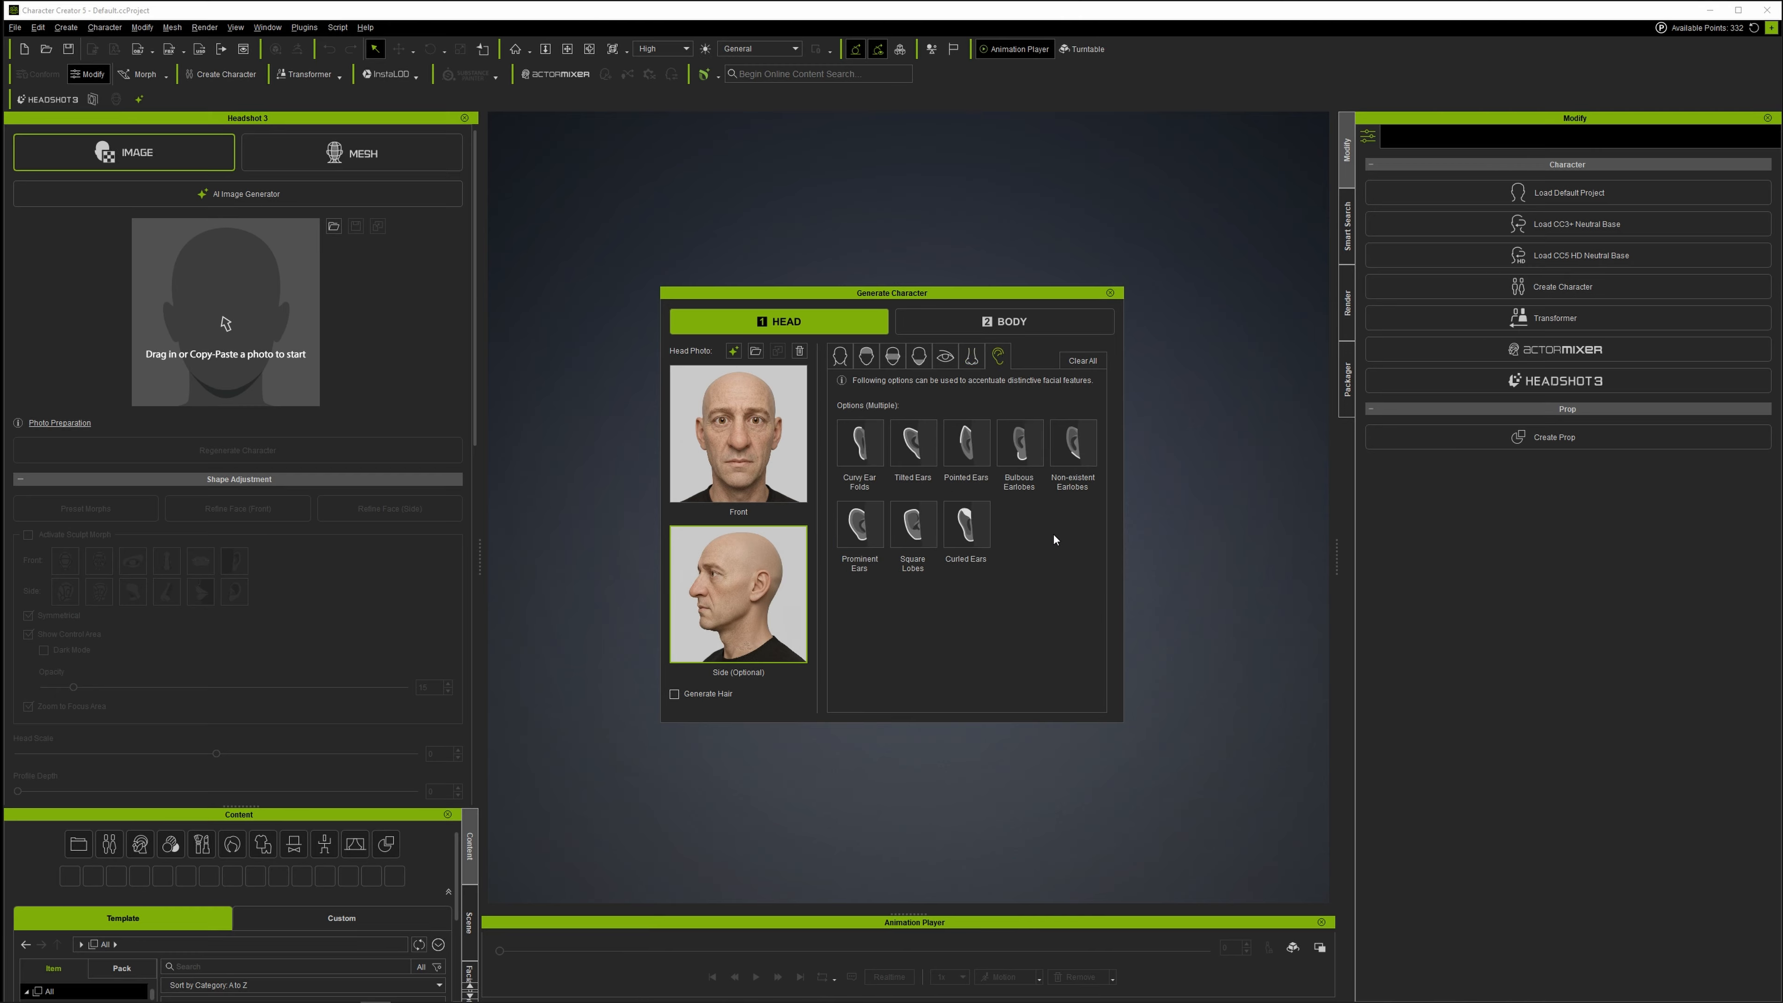
Choose the Male body type with Adult age and Normal body shape, and generate the character.
left_click(1025, 324)
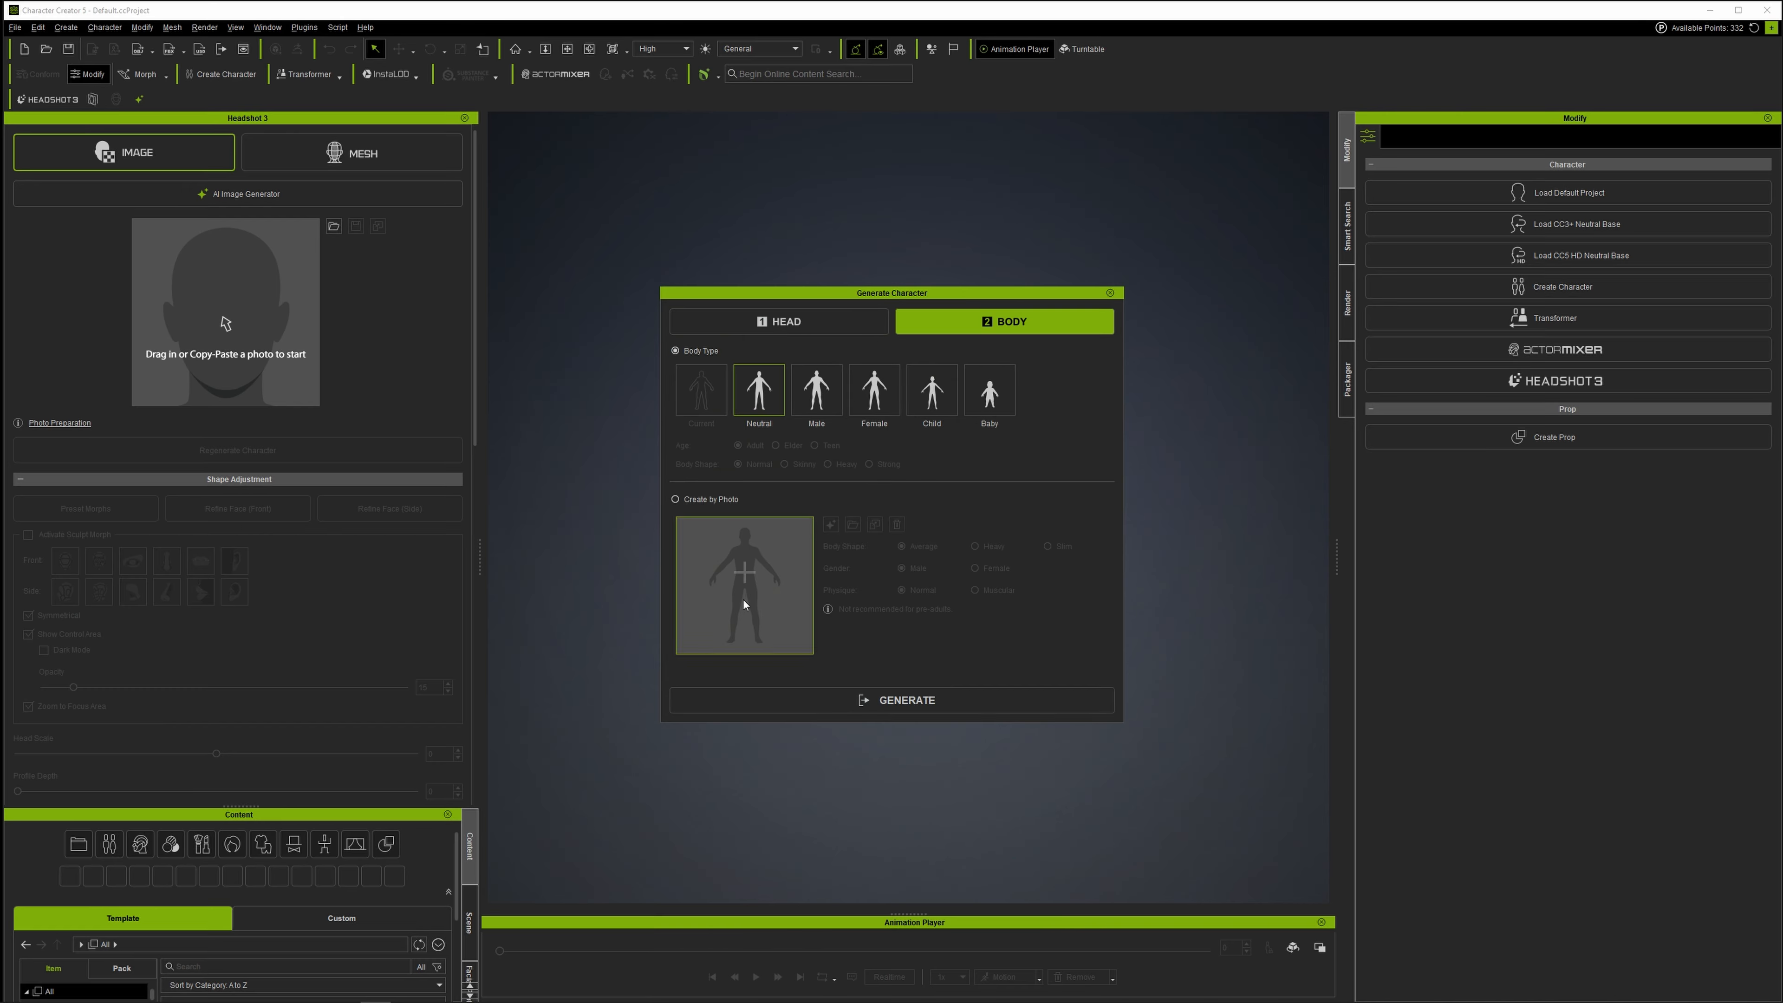
left_click(816, 390)
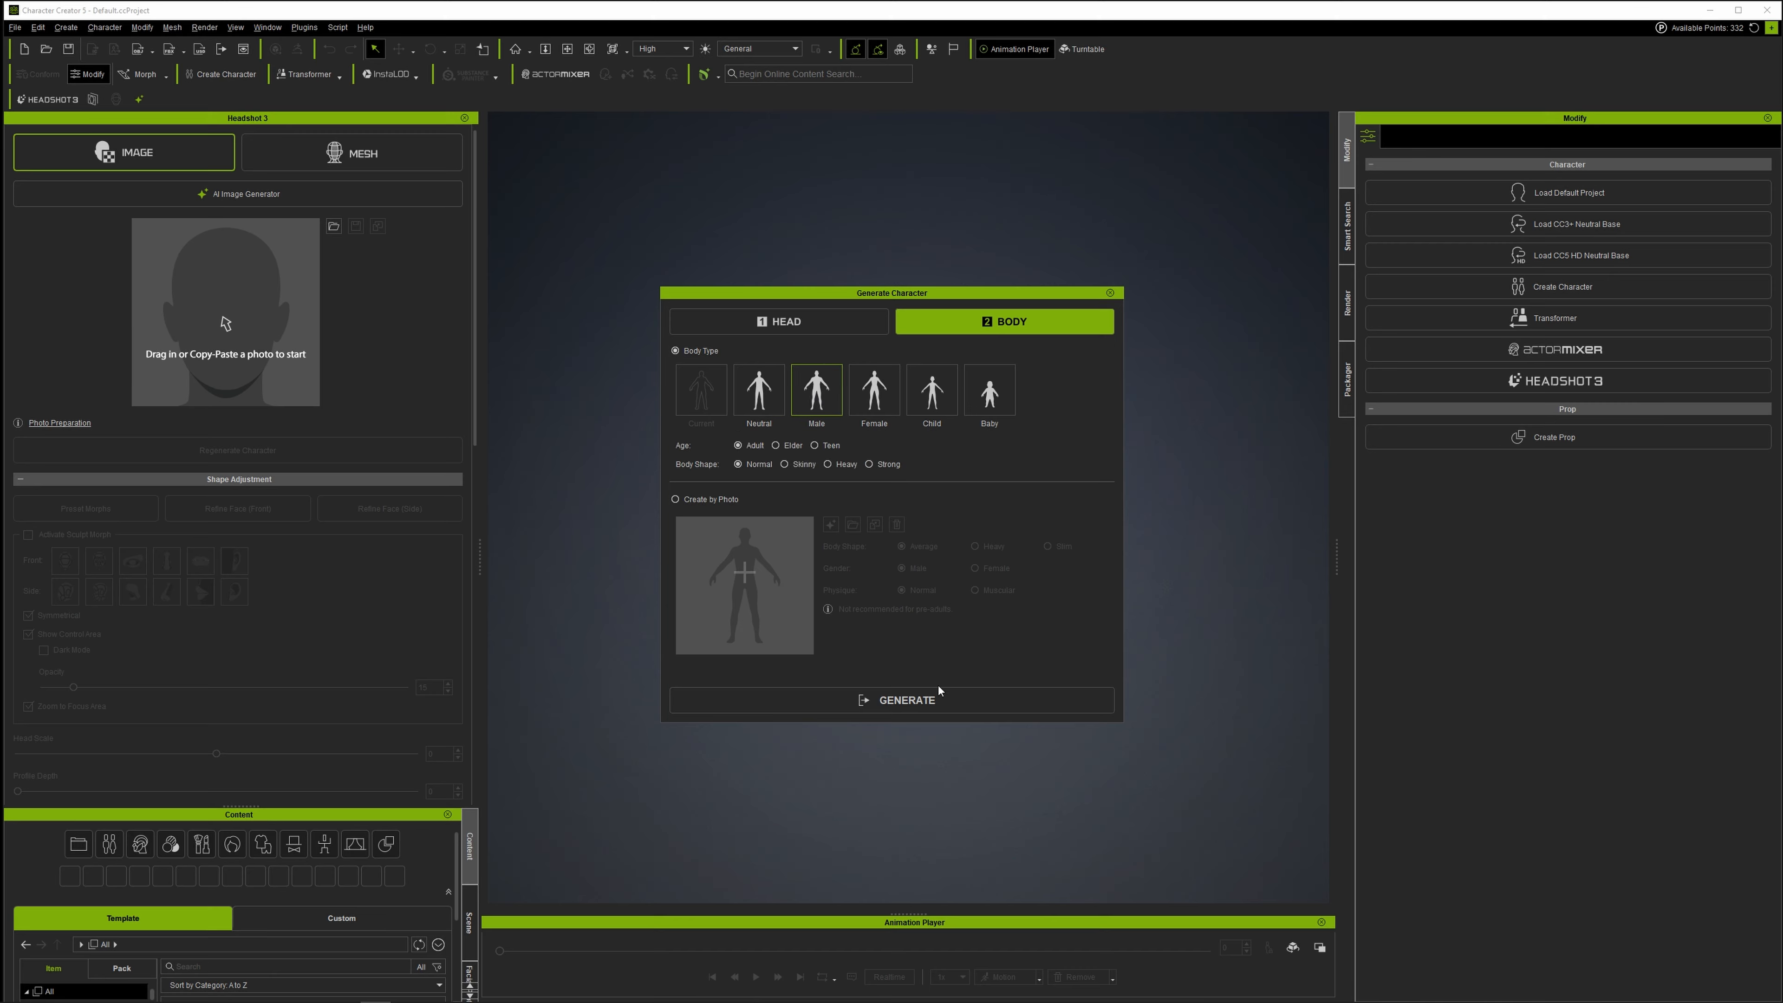
left_click(921, 700)
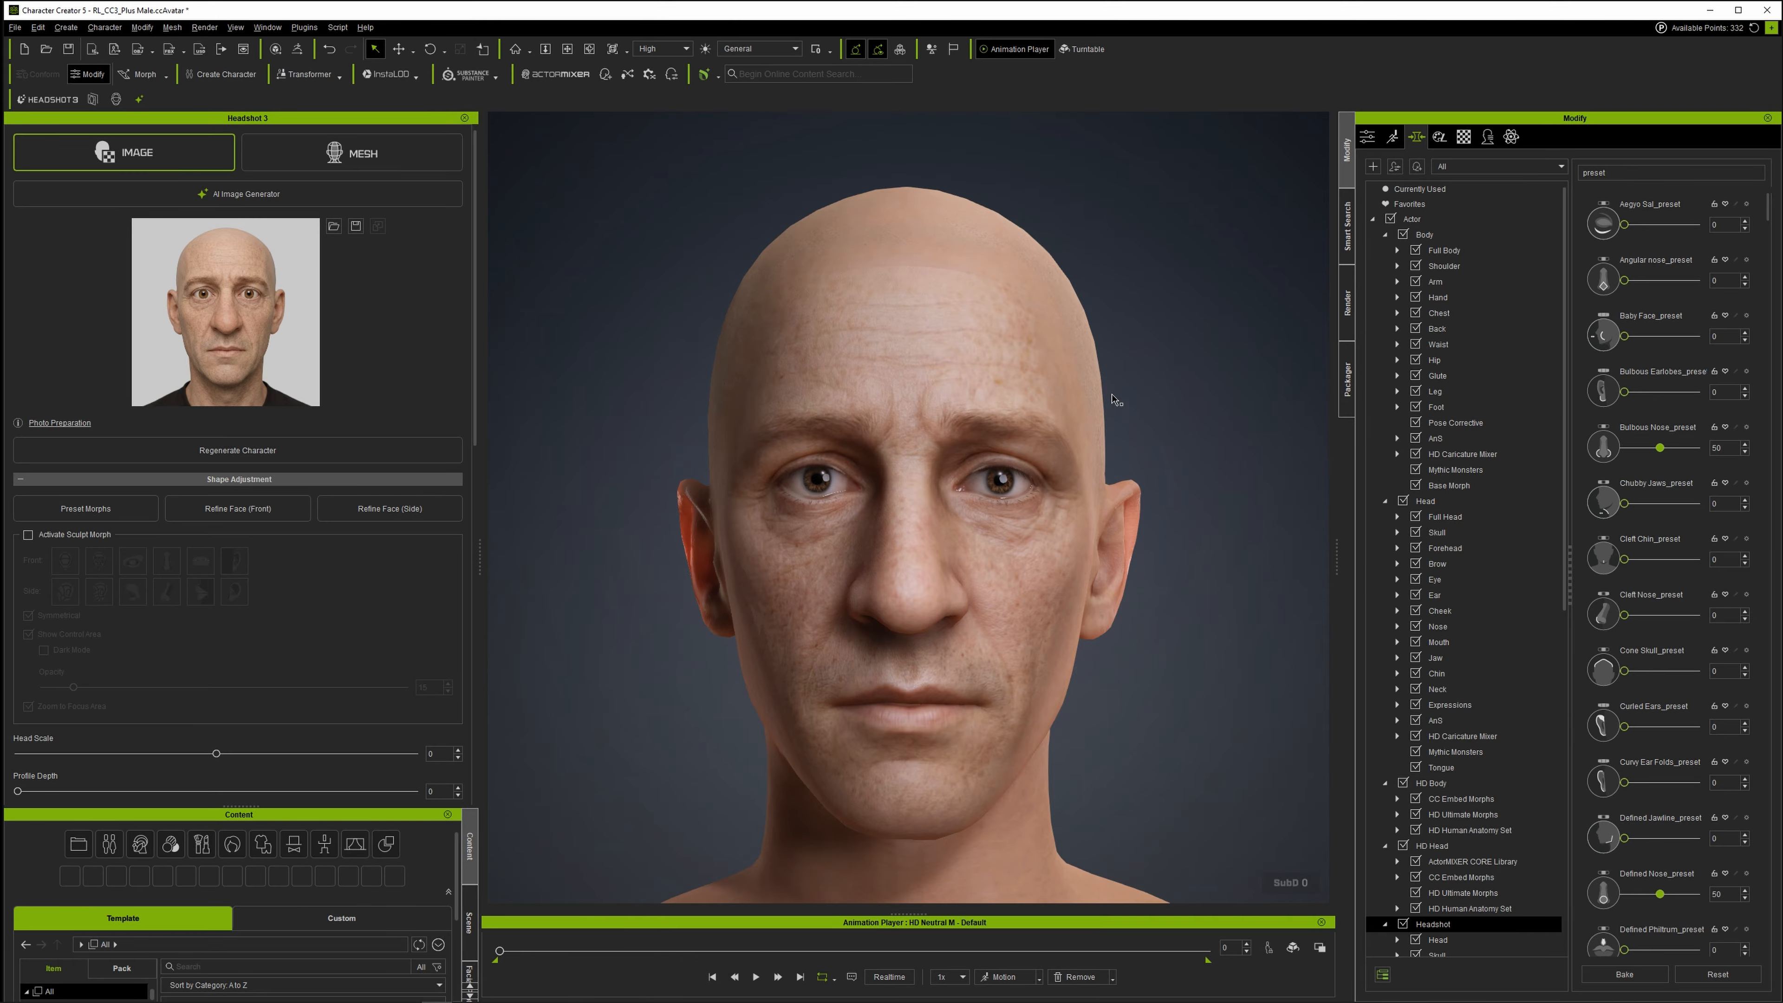
Examine the generated head from the front and in three-quarter view against the reference photo.
mouse_move(1116, 399)
right_mouse_down()
mouse_move(820, 407)
mouse_move(1084, 385)
mouse_move(1216, 403)
mouse_move(1087, 397)
right_mouse_up()
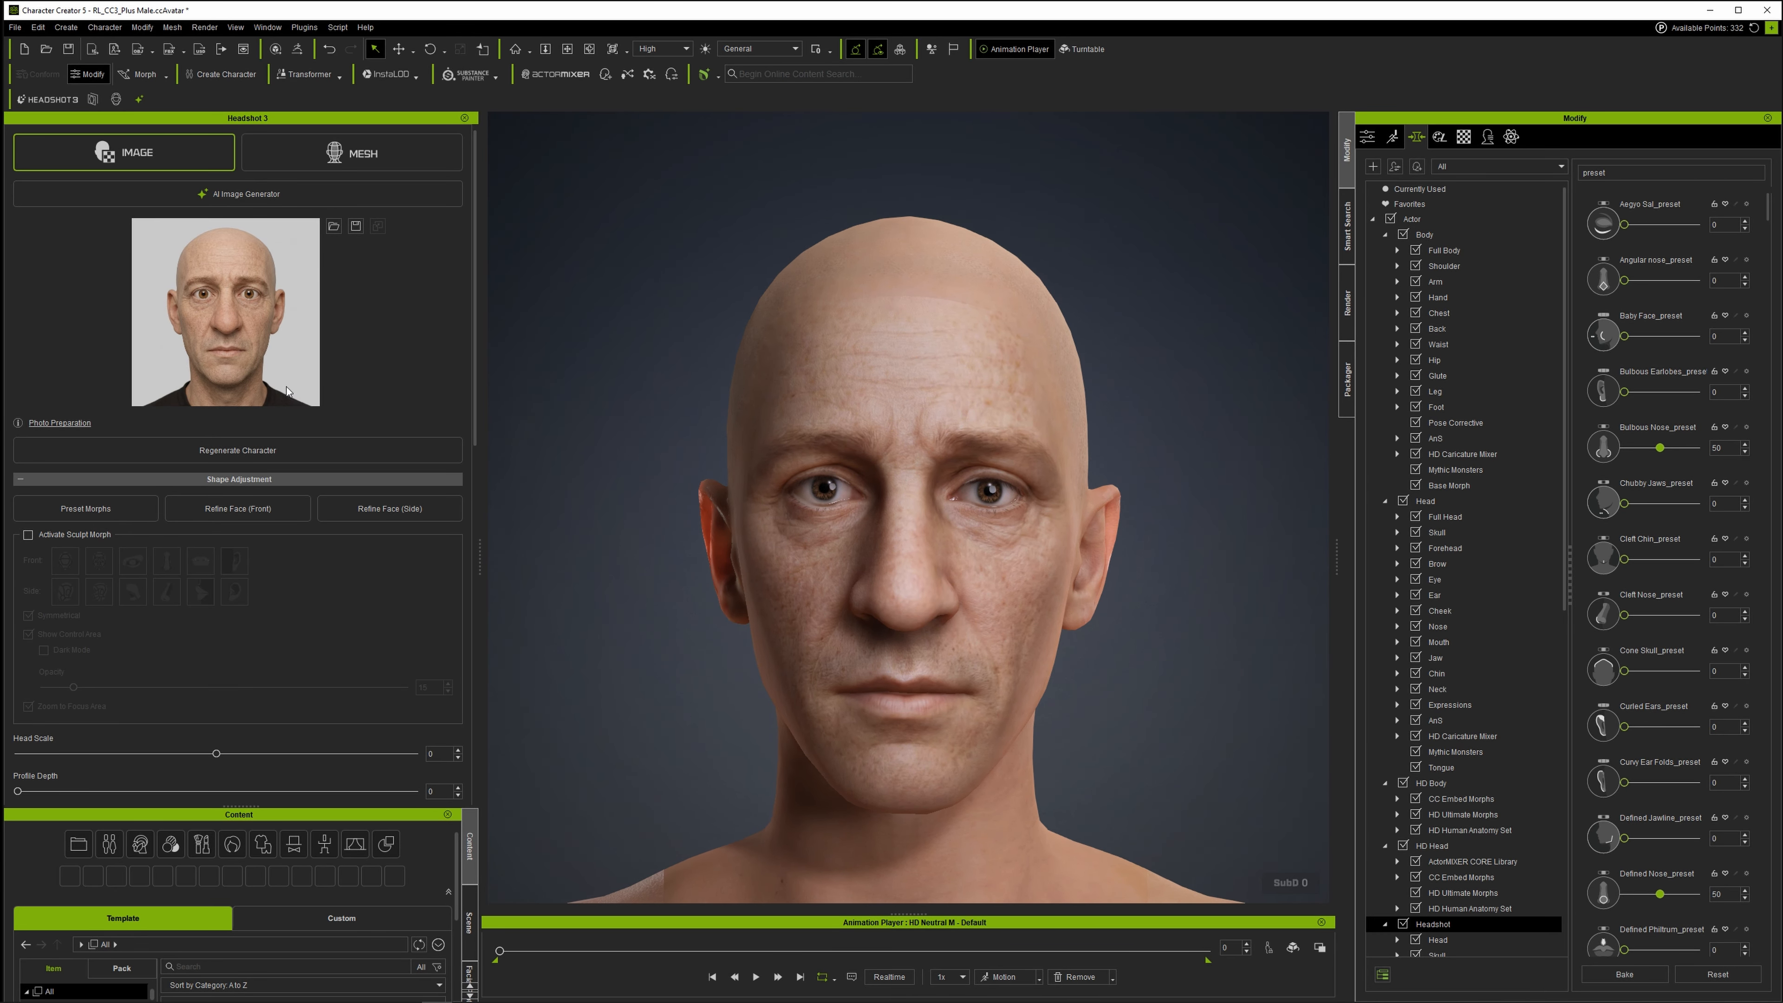
right_click_drag(712, 550, 884, 551)
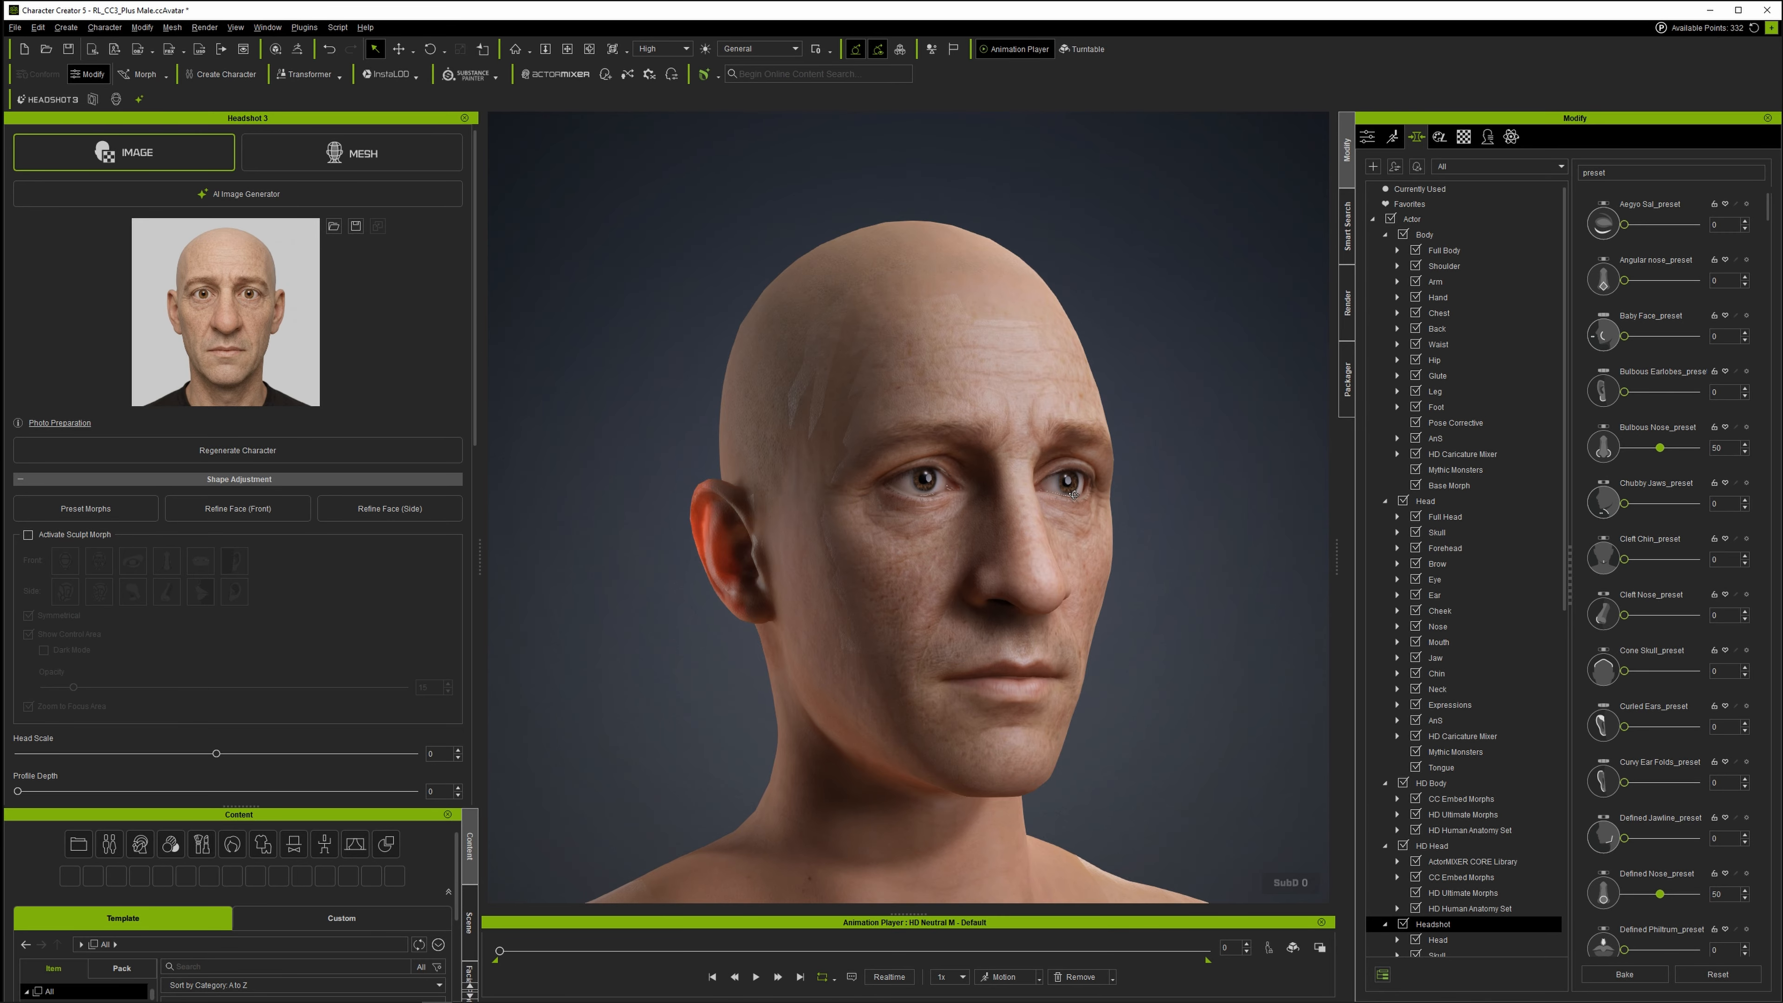
right_click_drag(1074, 493, 905, 491)
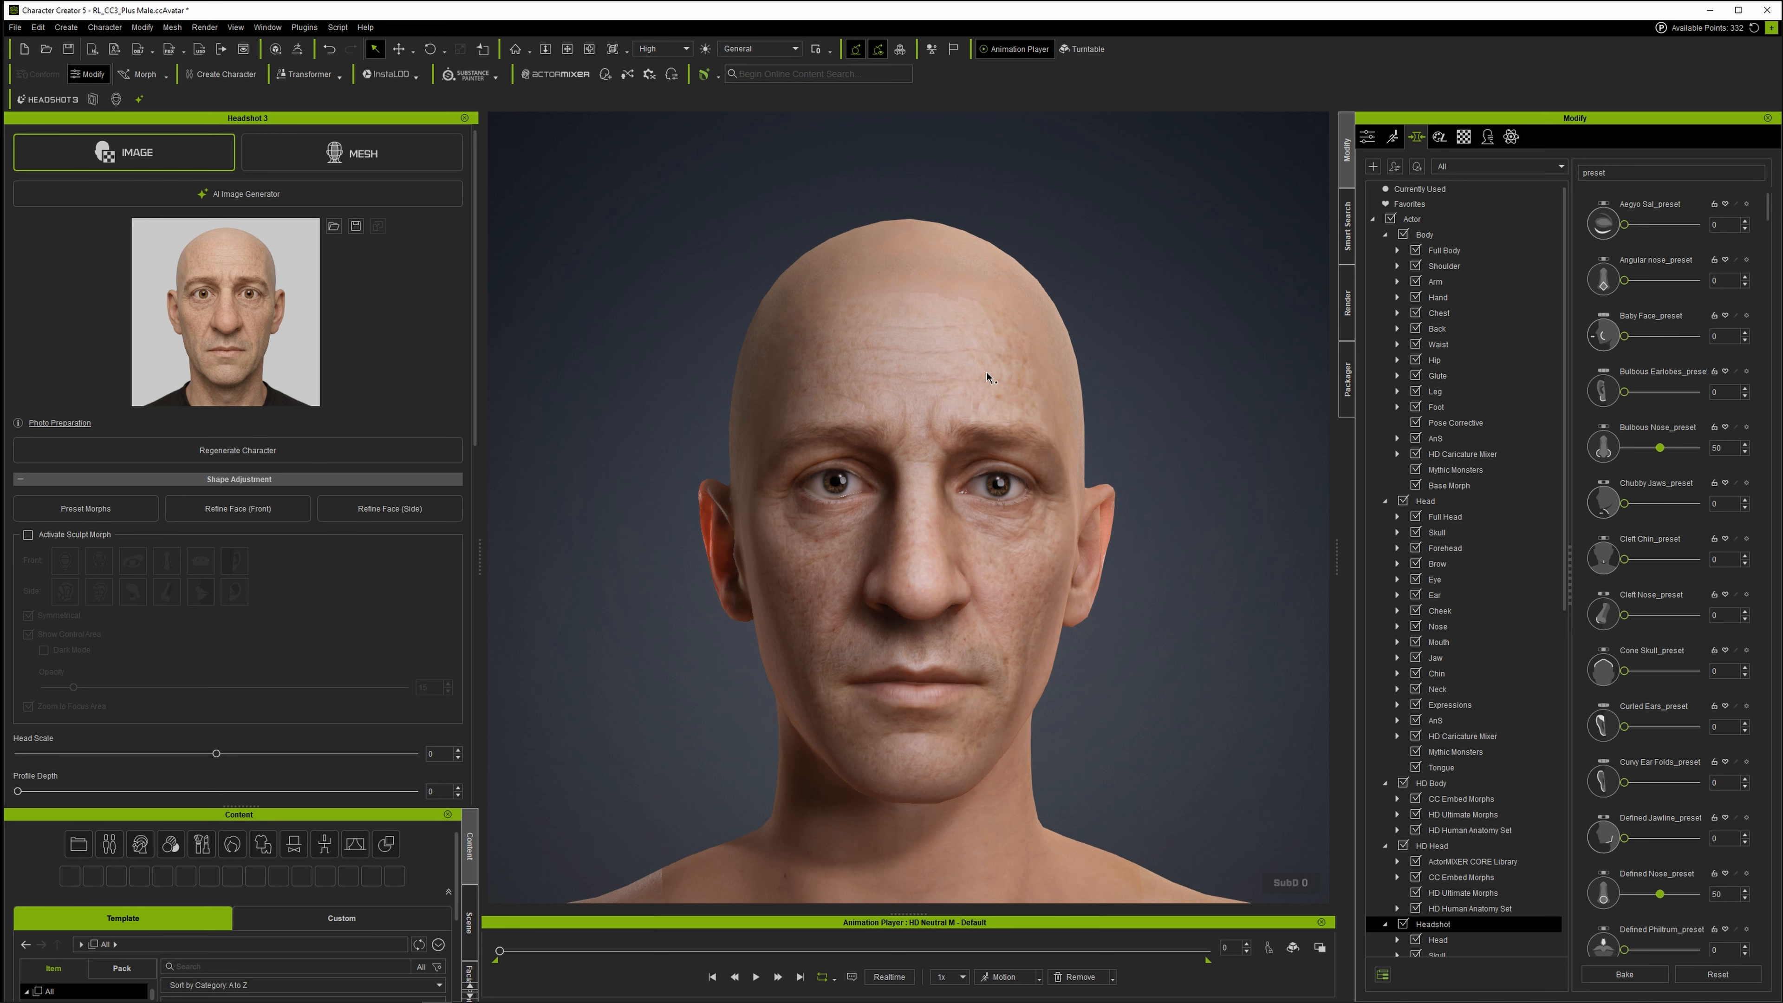
Activate image matching against the front reference photo and expand its matching settings.
scroll(249, 617, "down", 5)
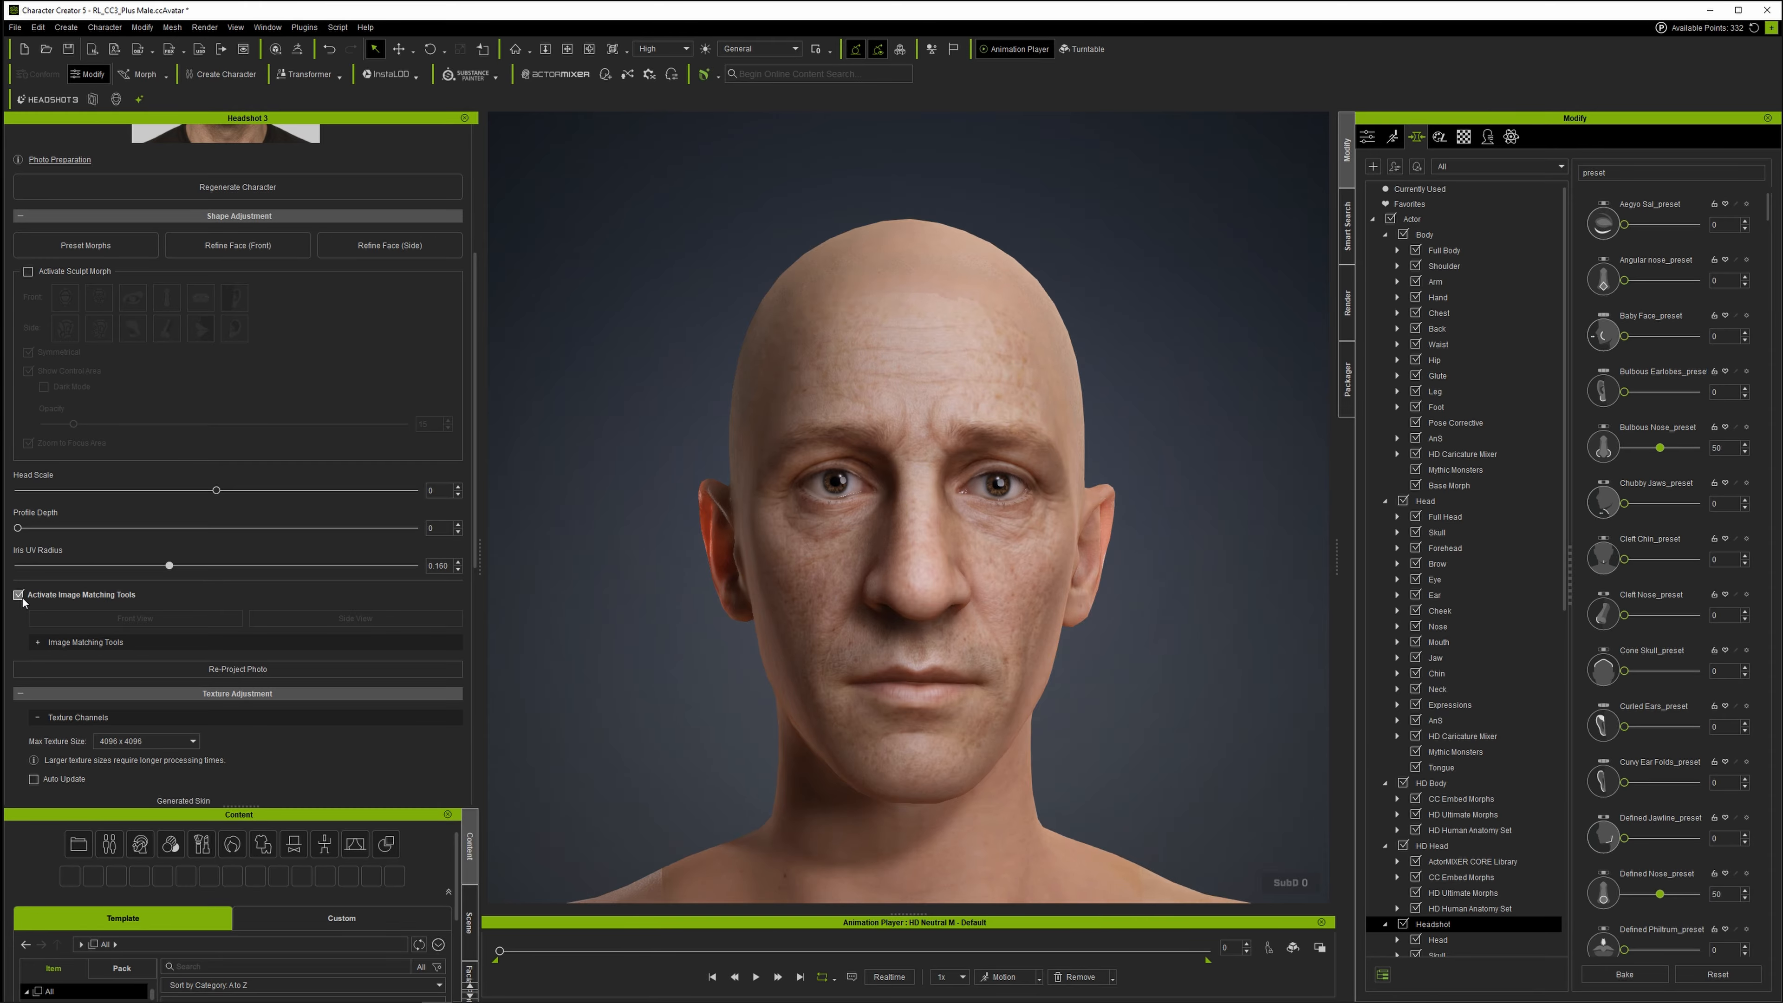
left_click(127, 619)
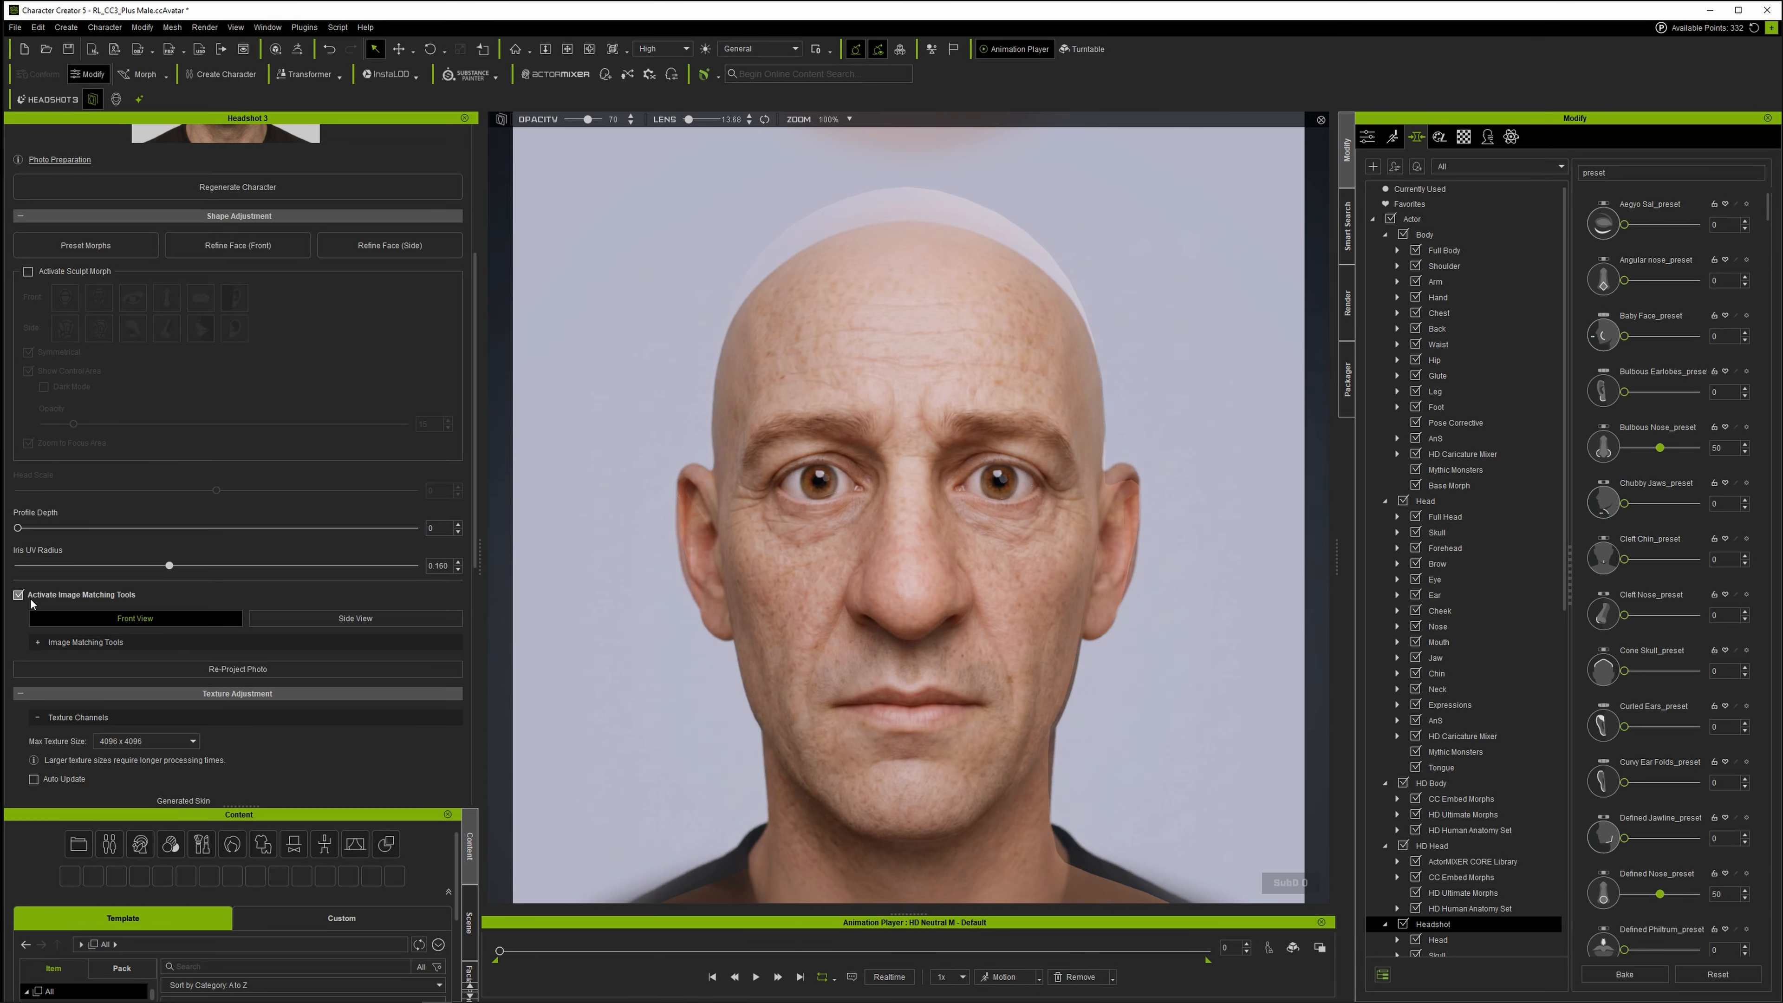
left_click(68, 642)
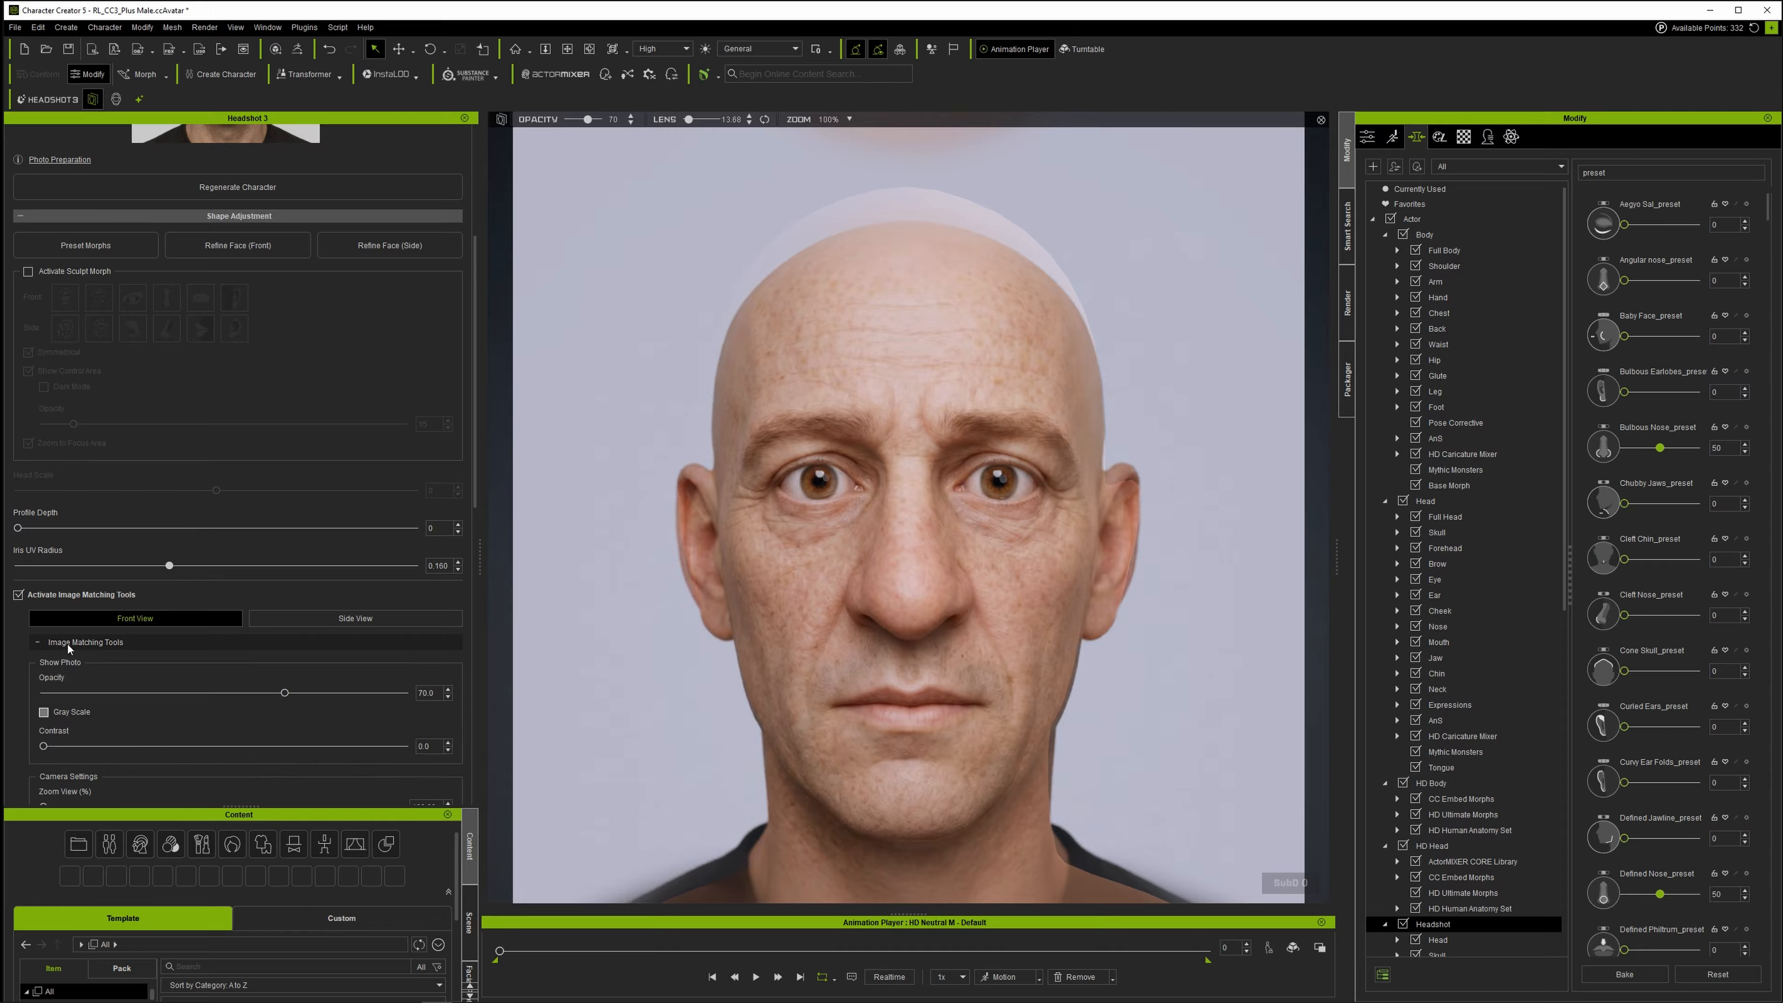
Compare the head with the front photo at 100, 42 and finally 27.9 overlay opacity, and set Iris UV Radius to 0.206.
left_click_drag(262, 692, 405, 692)
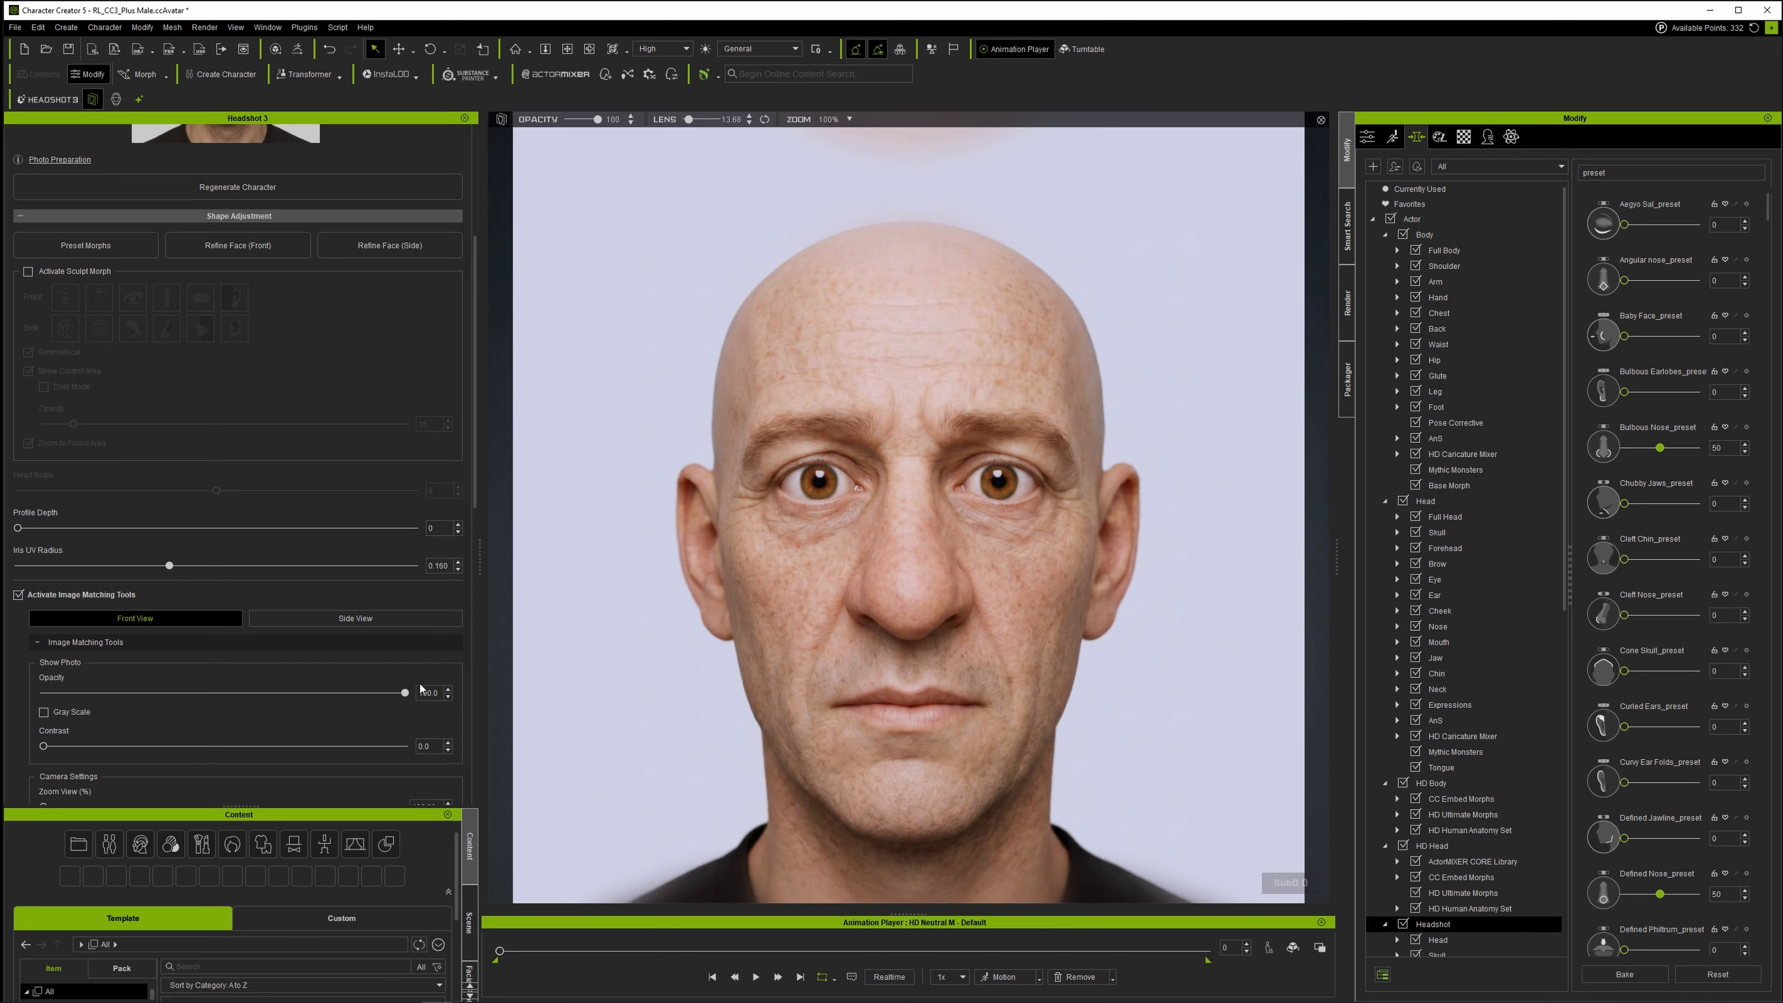
left_click_drag(404, 692, 185, 693)
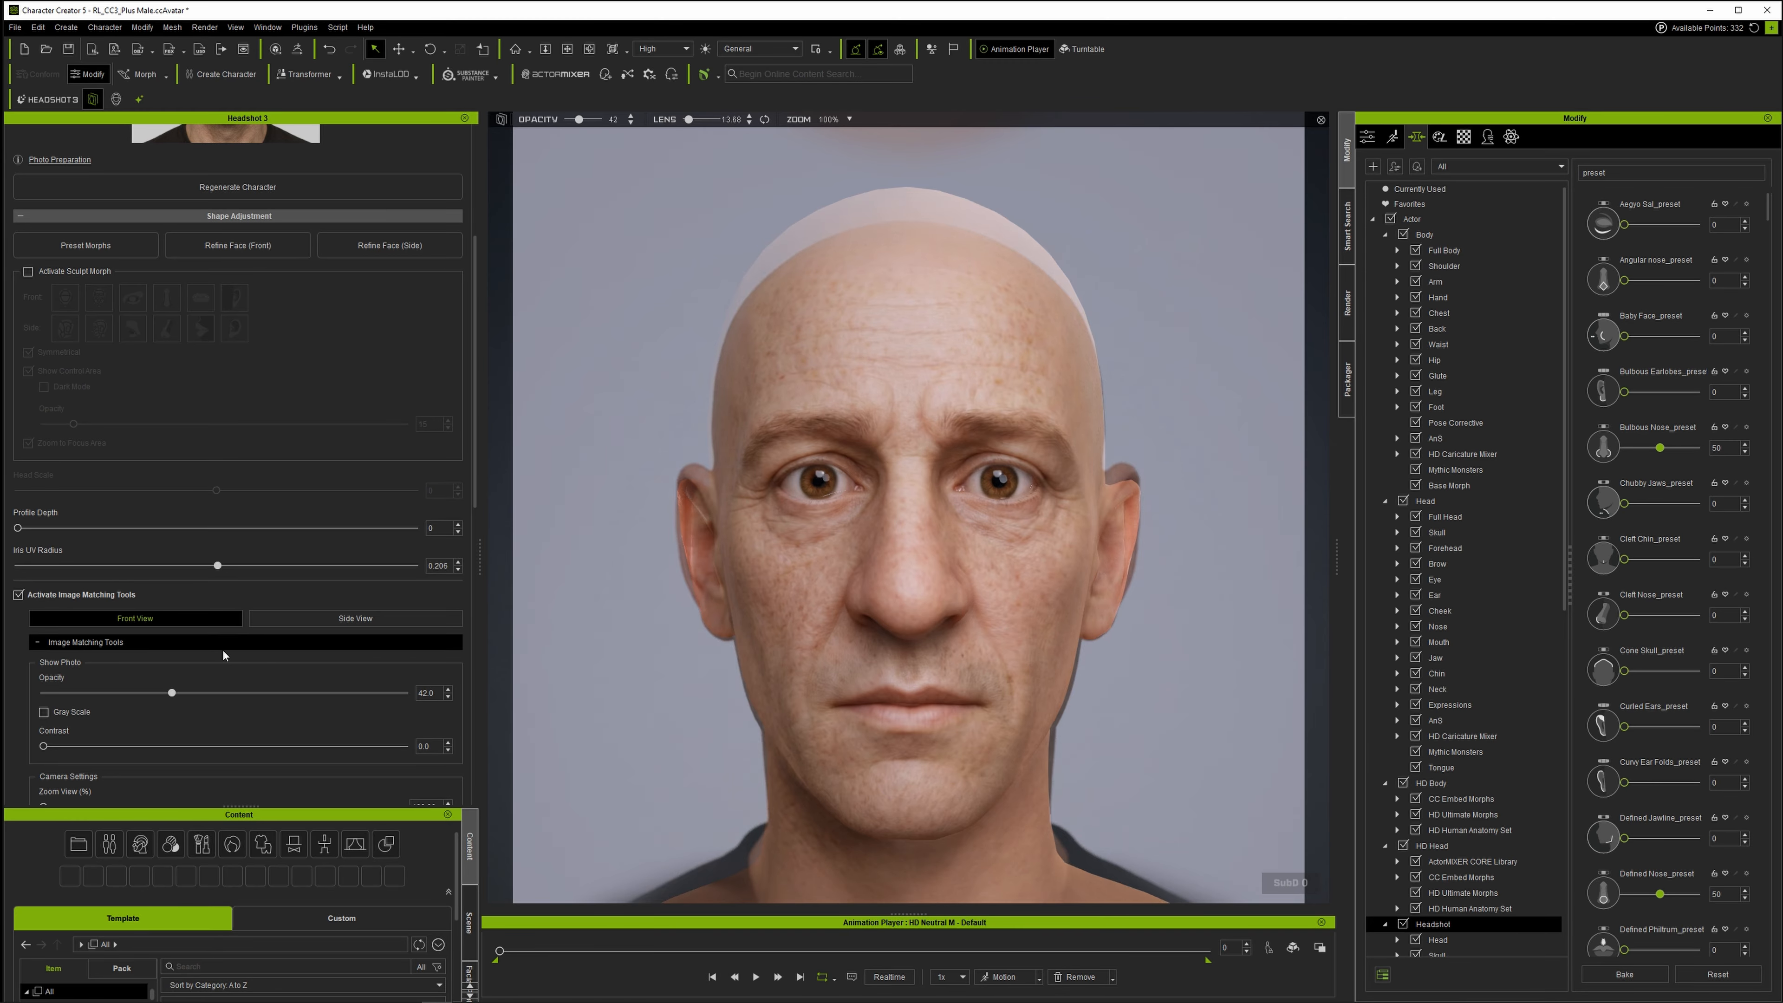
left_click_drag(172, 693, 105, 688)
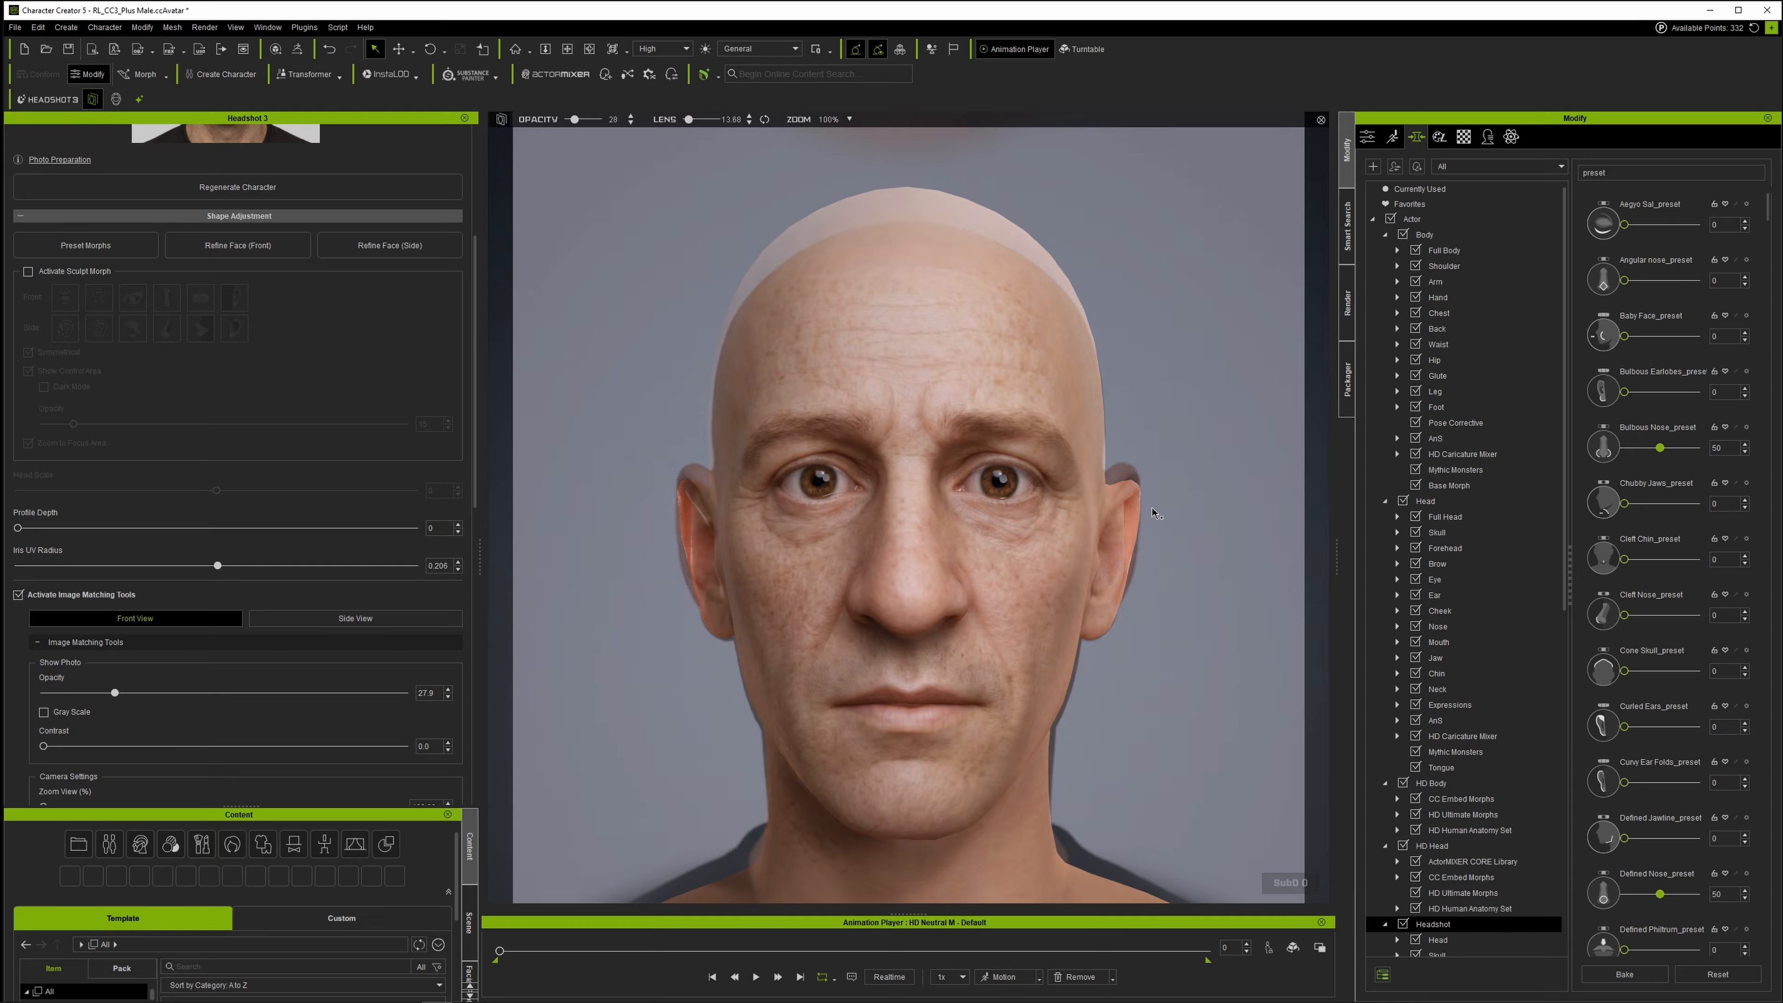
Open front-view face refinement and enlarge its window and photo for editing the contour points.
scroll(324, 399, "up", 1)
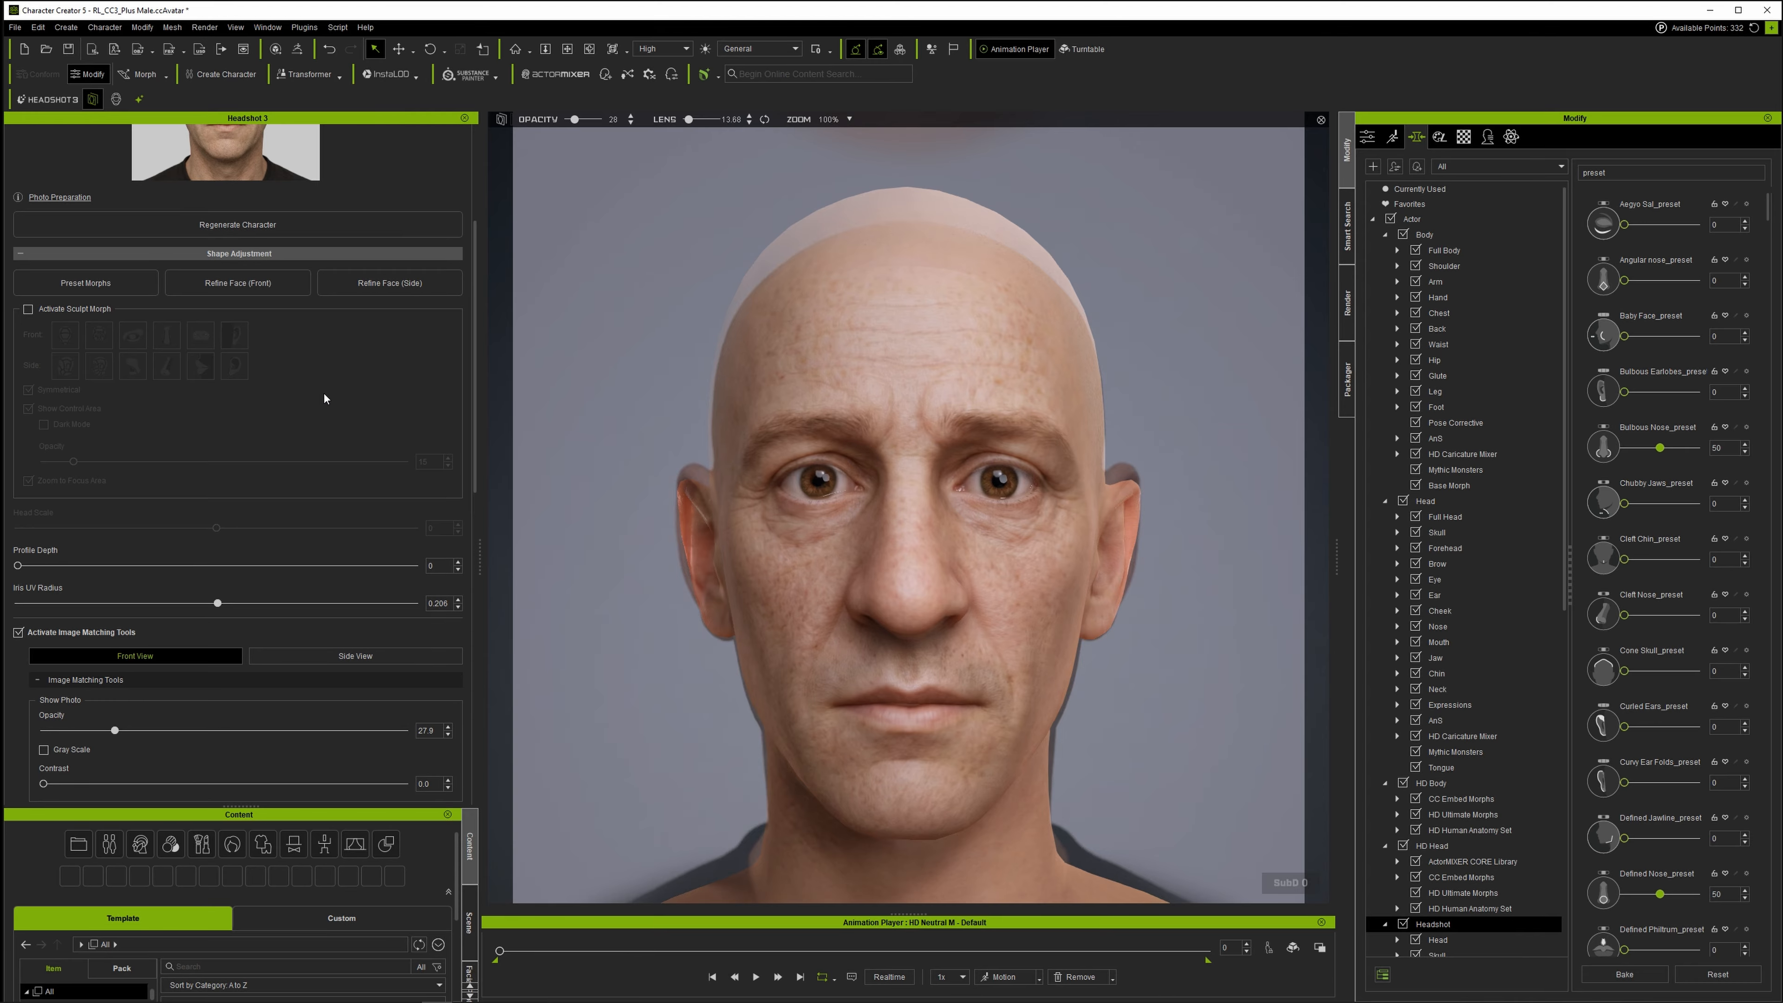
scroll(324, 398, "up", 1)
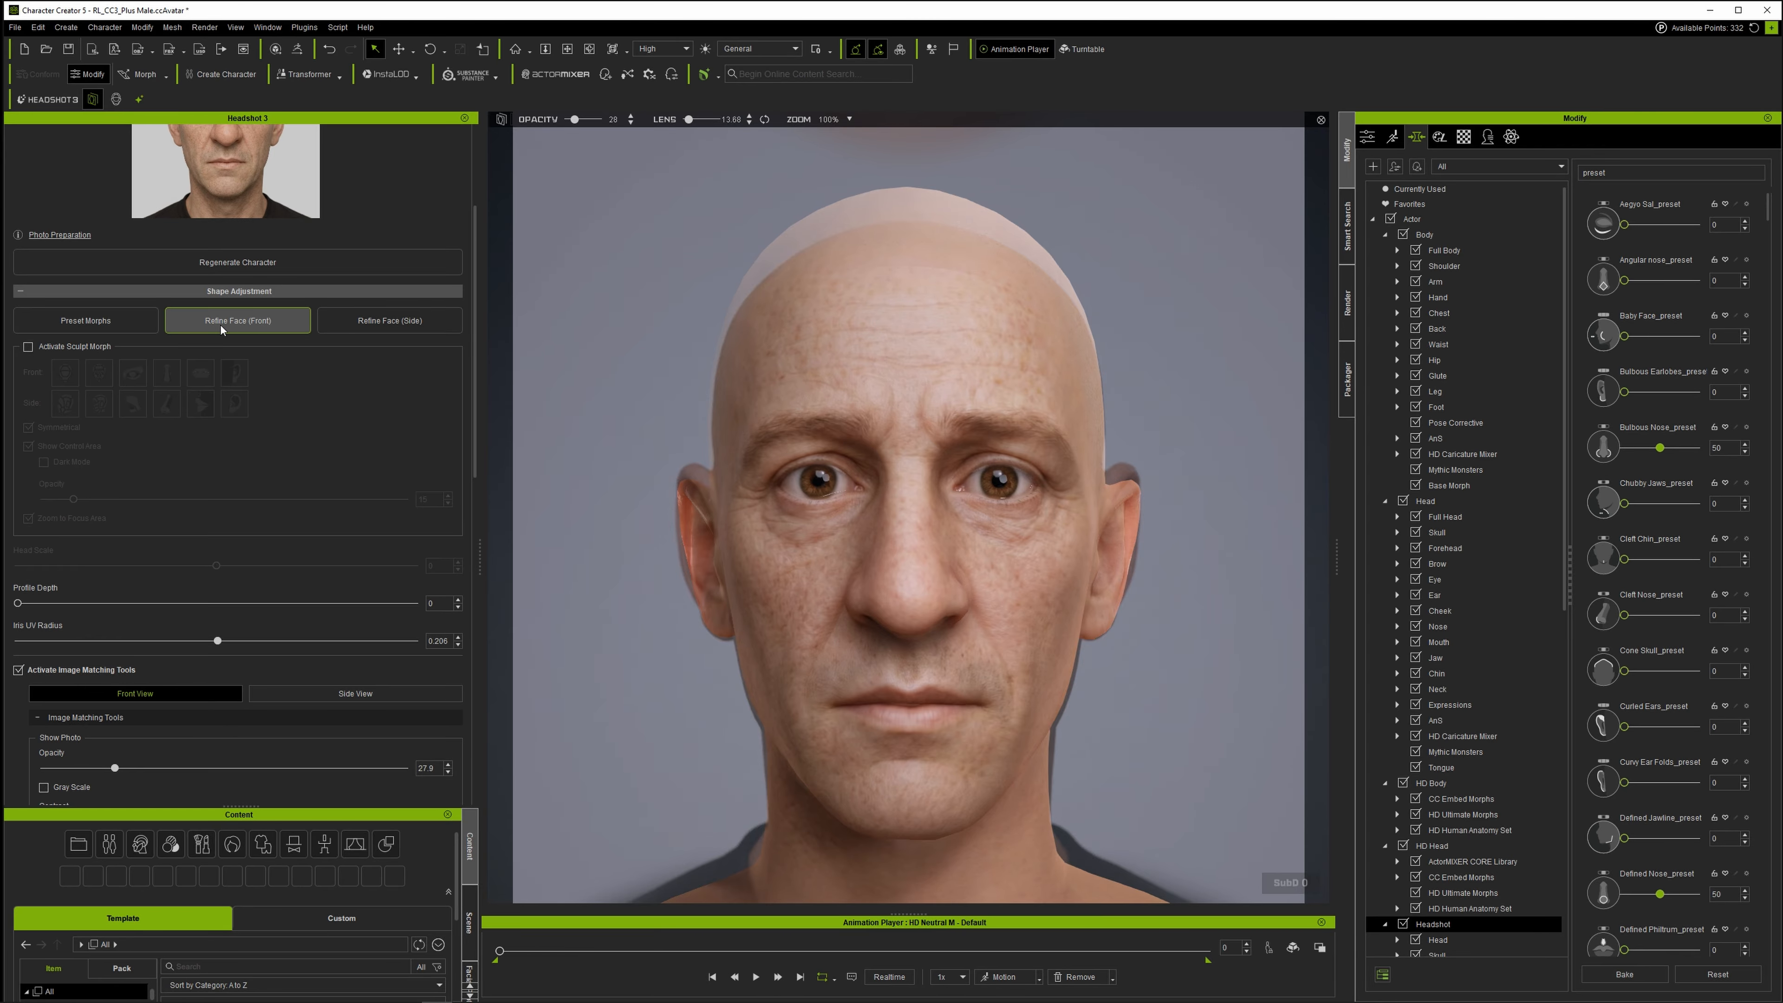
left_click(276, 326)
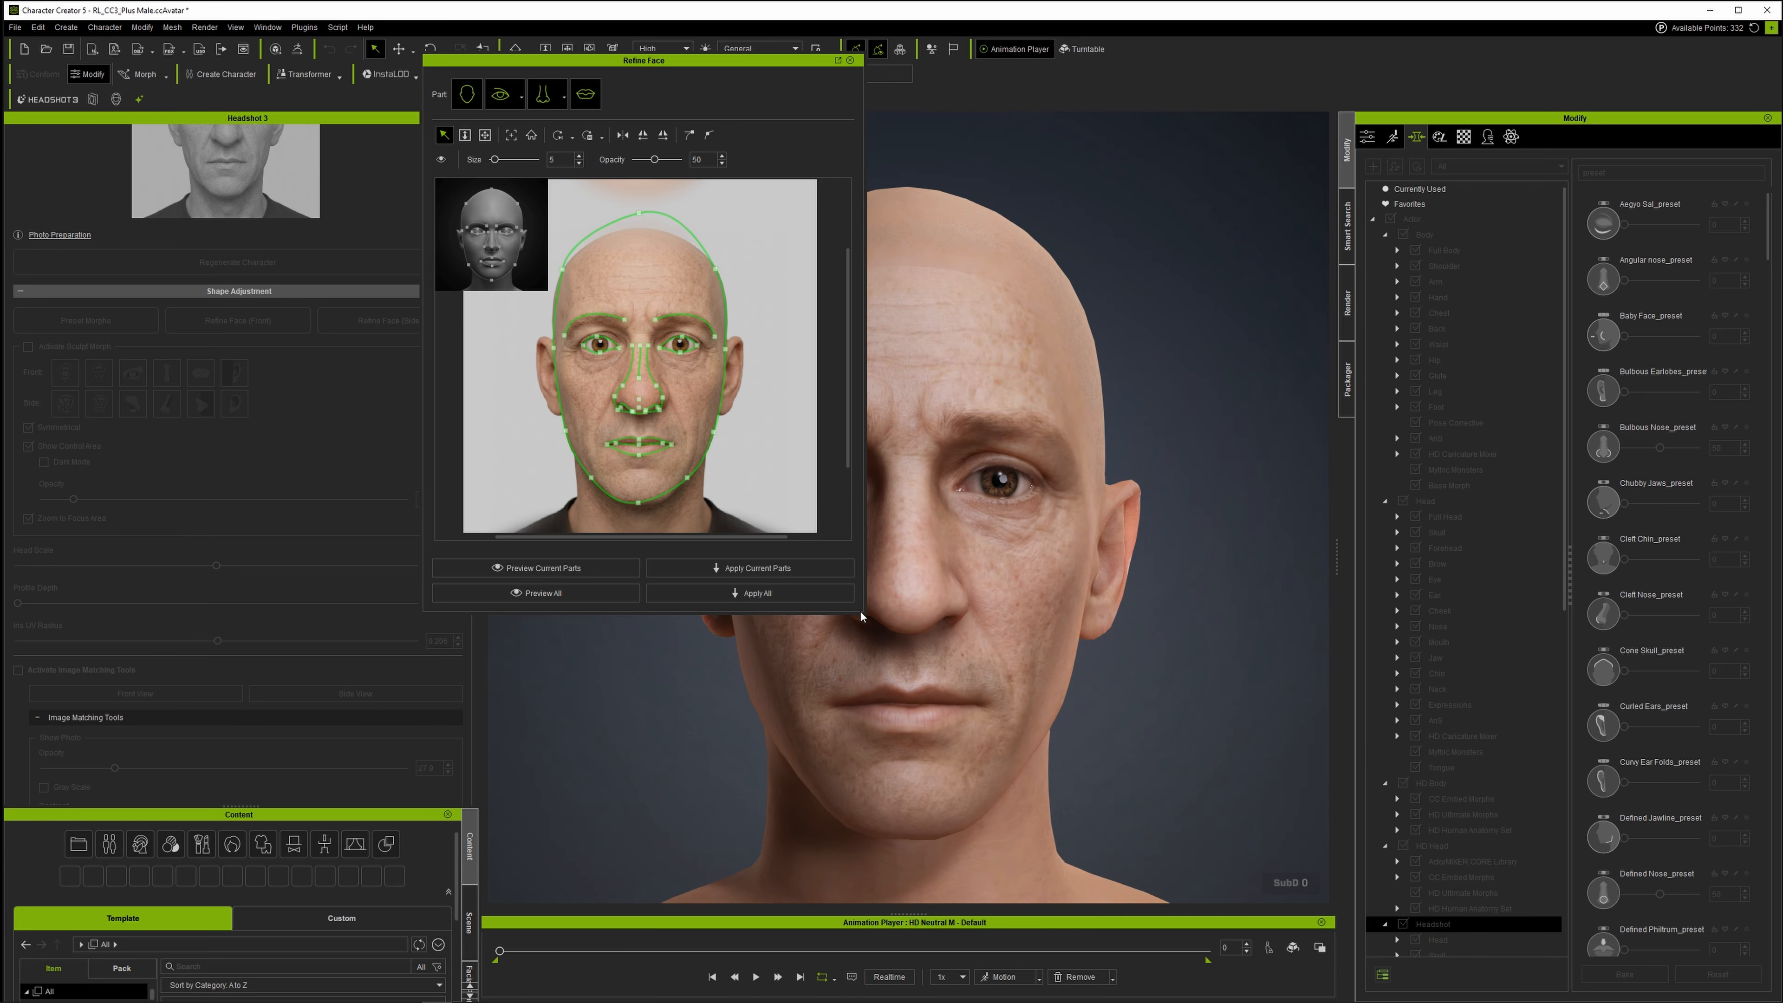
left_click_drag(863, 614, 1337, 986)
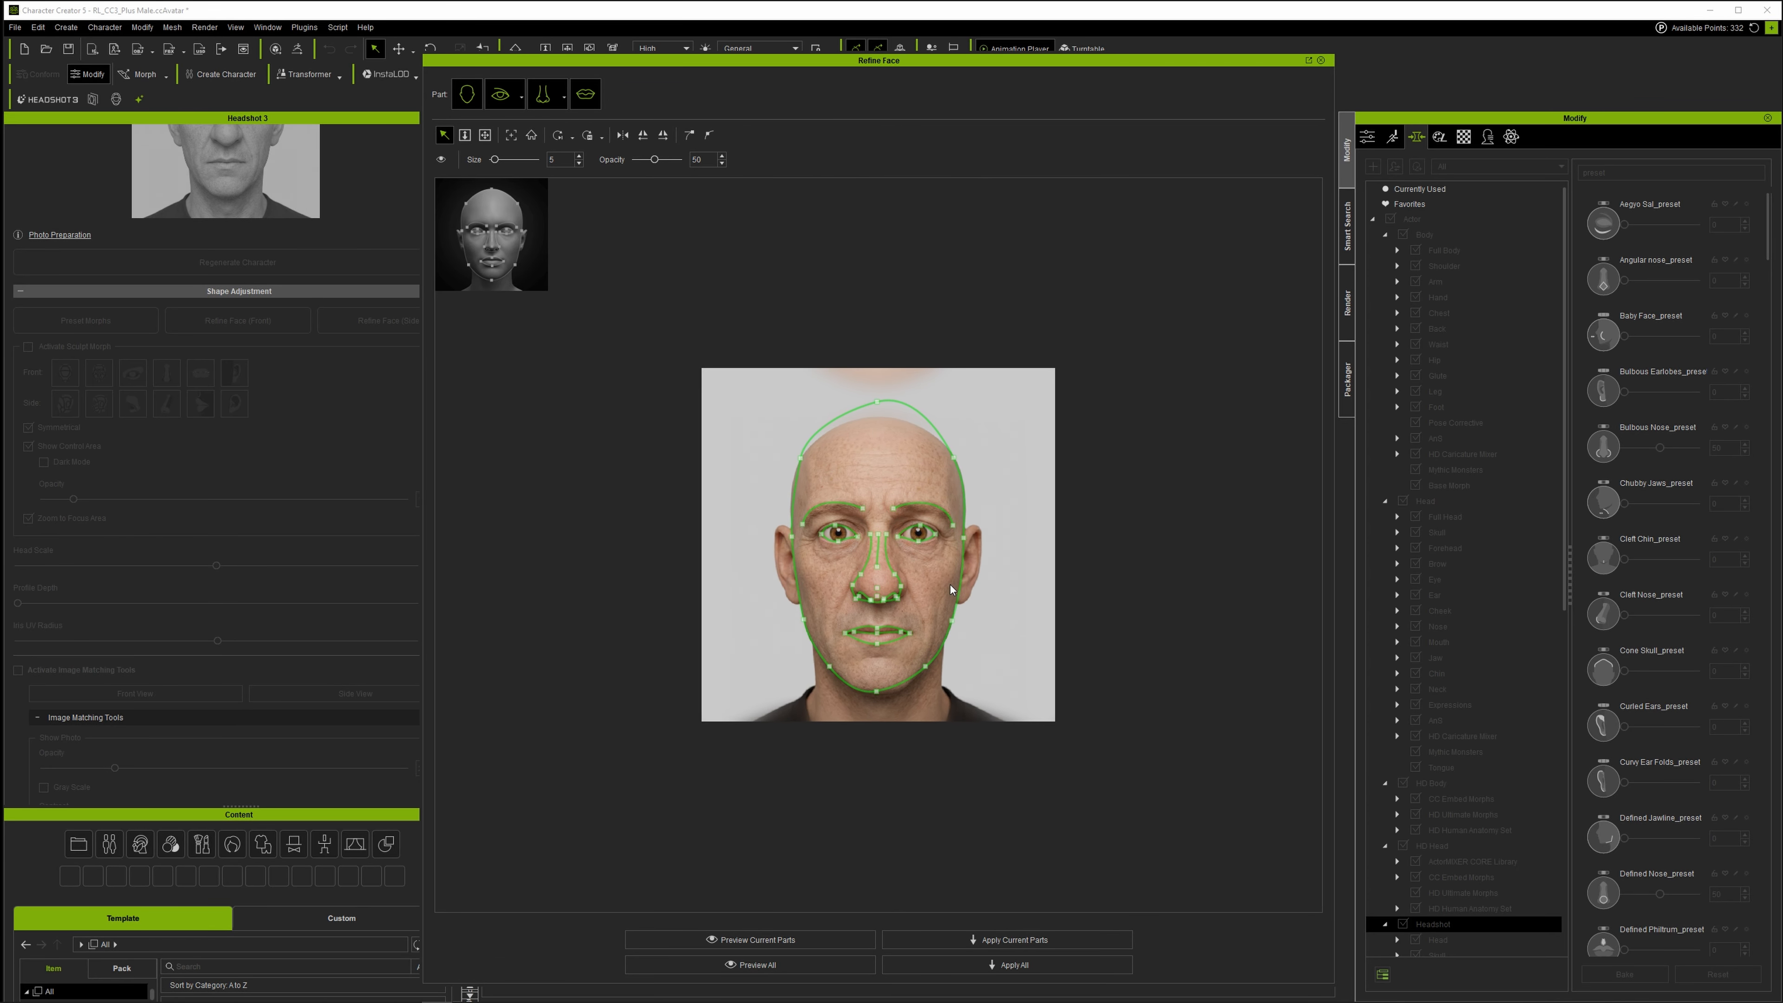
scroll(950, 583, "up", 3)
scroll(950, 585, "up", 1)
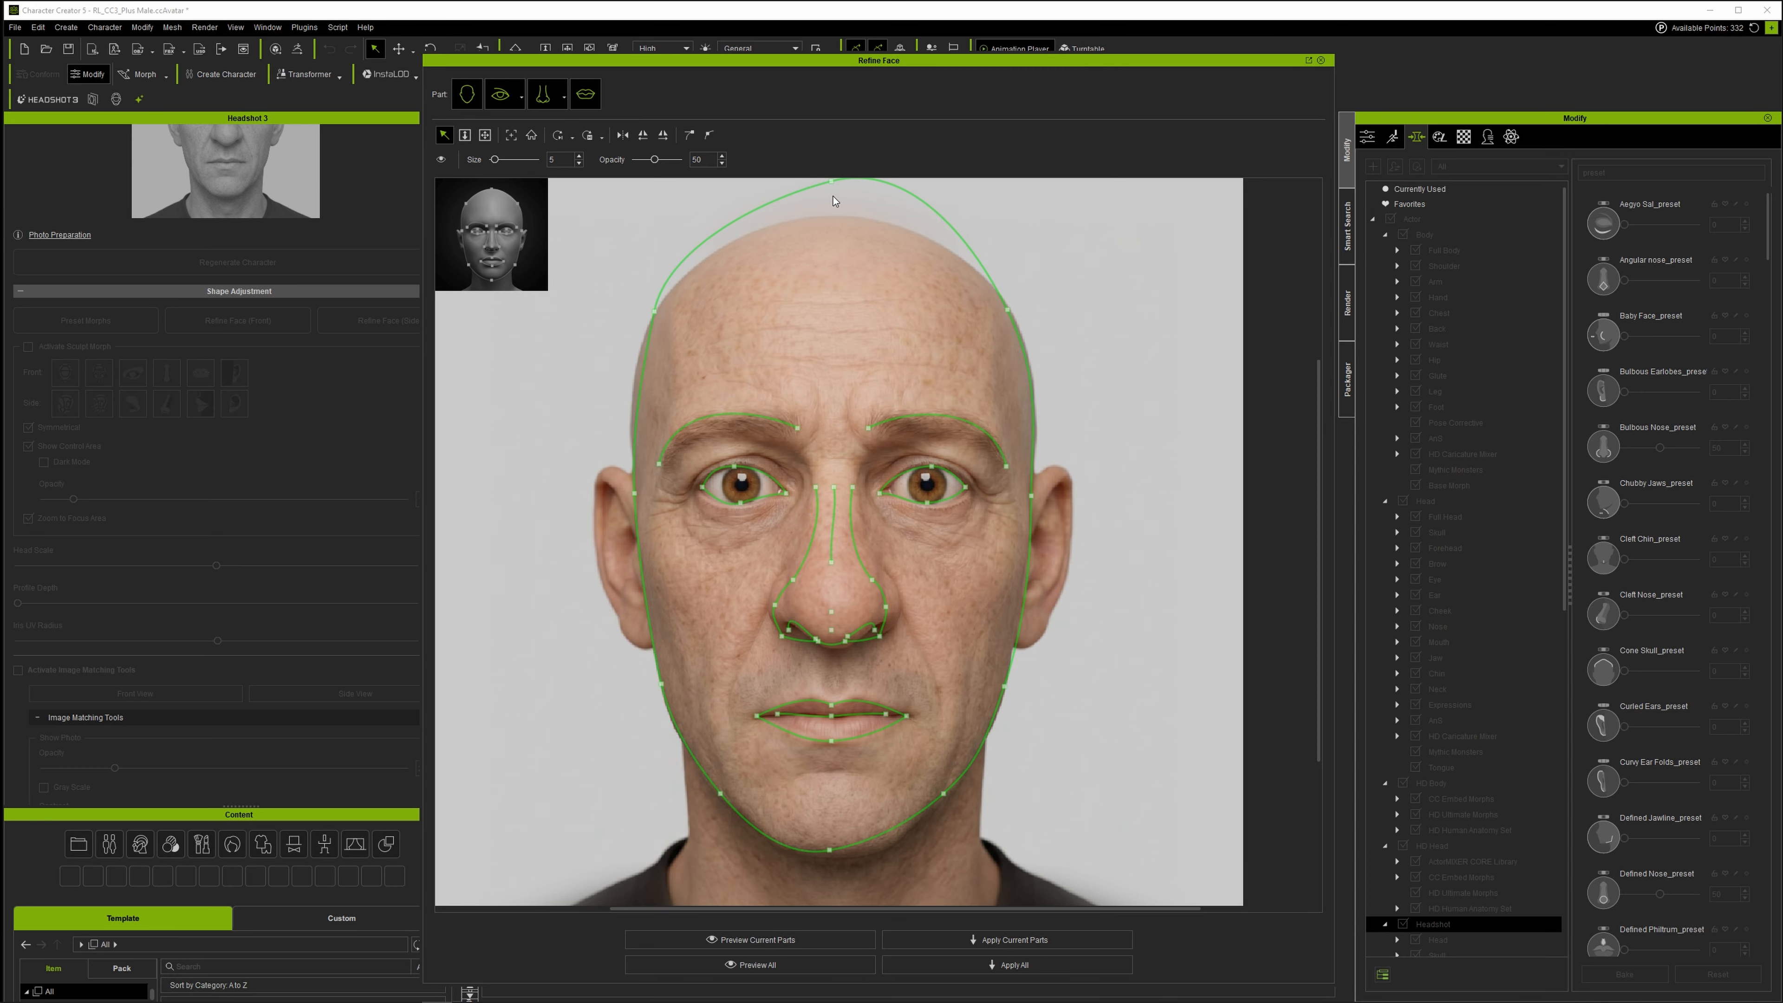
Reposition the right-side head outline points and lower the skull apex point onto the top of the scalp in the photo.
left_click(833, 180)
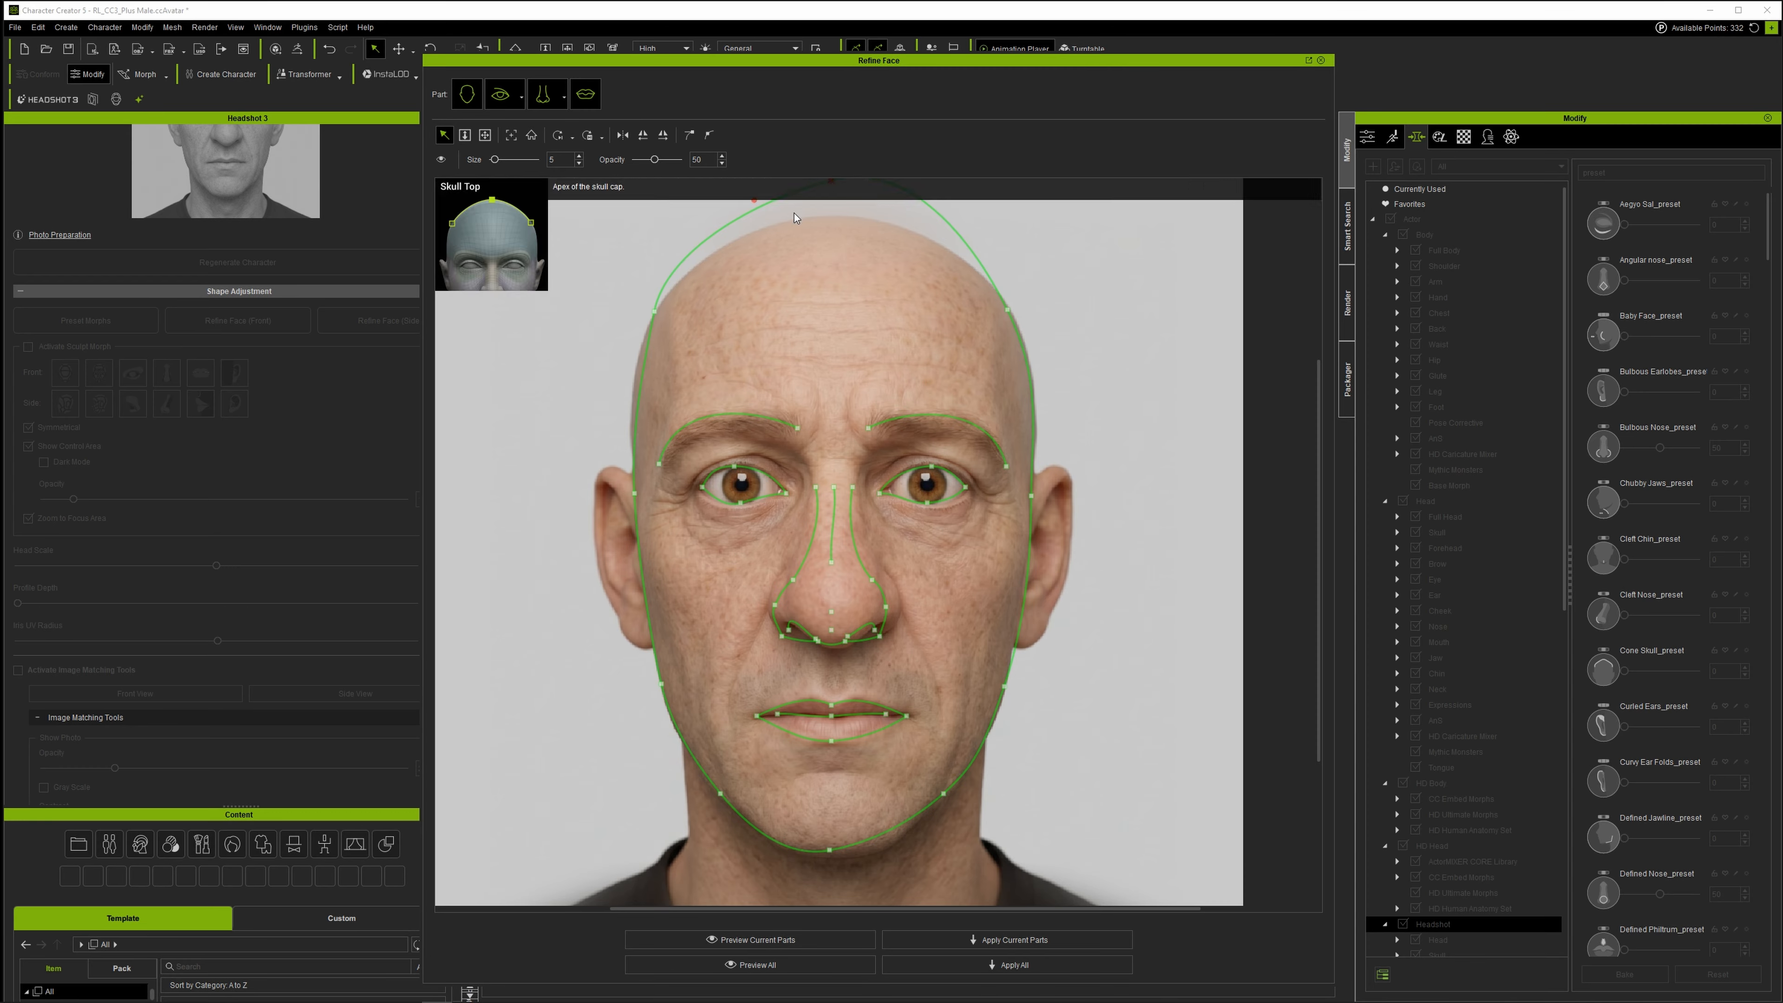
left_click(635, 495)
left_click_drag(635, 496, 634, 479)
left_click(653, 310)
left_click_drag(651, 310, 650, 318)
scroll(912, 255, "down", 1)
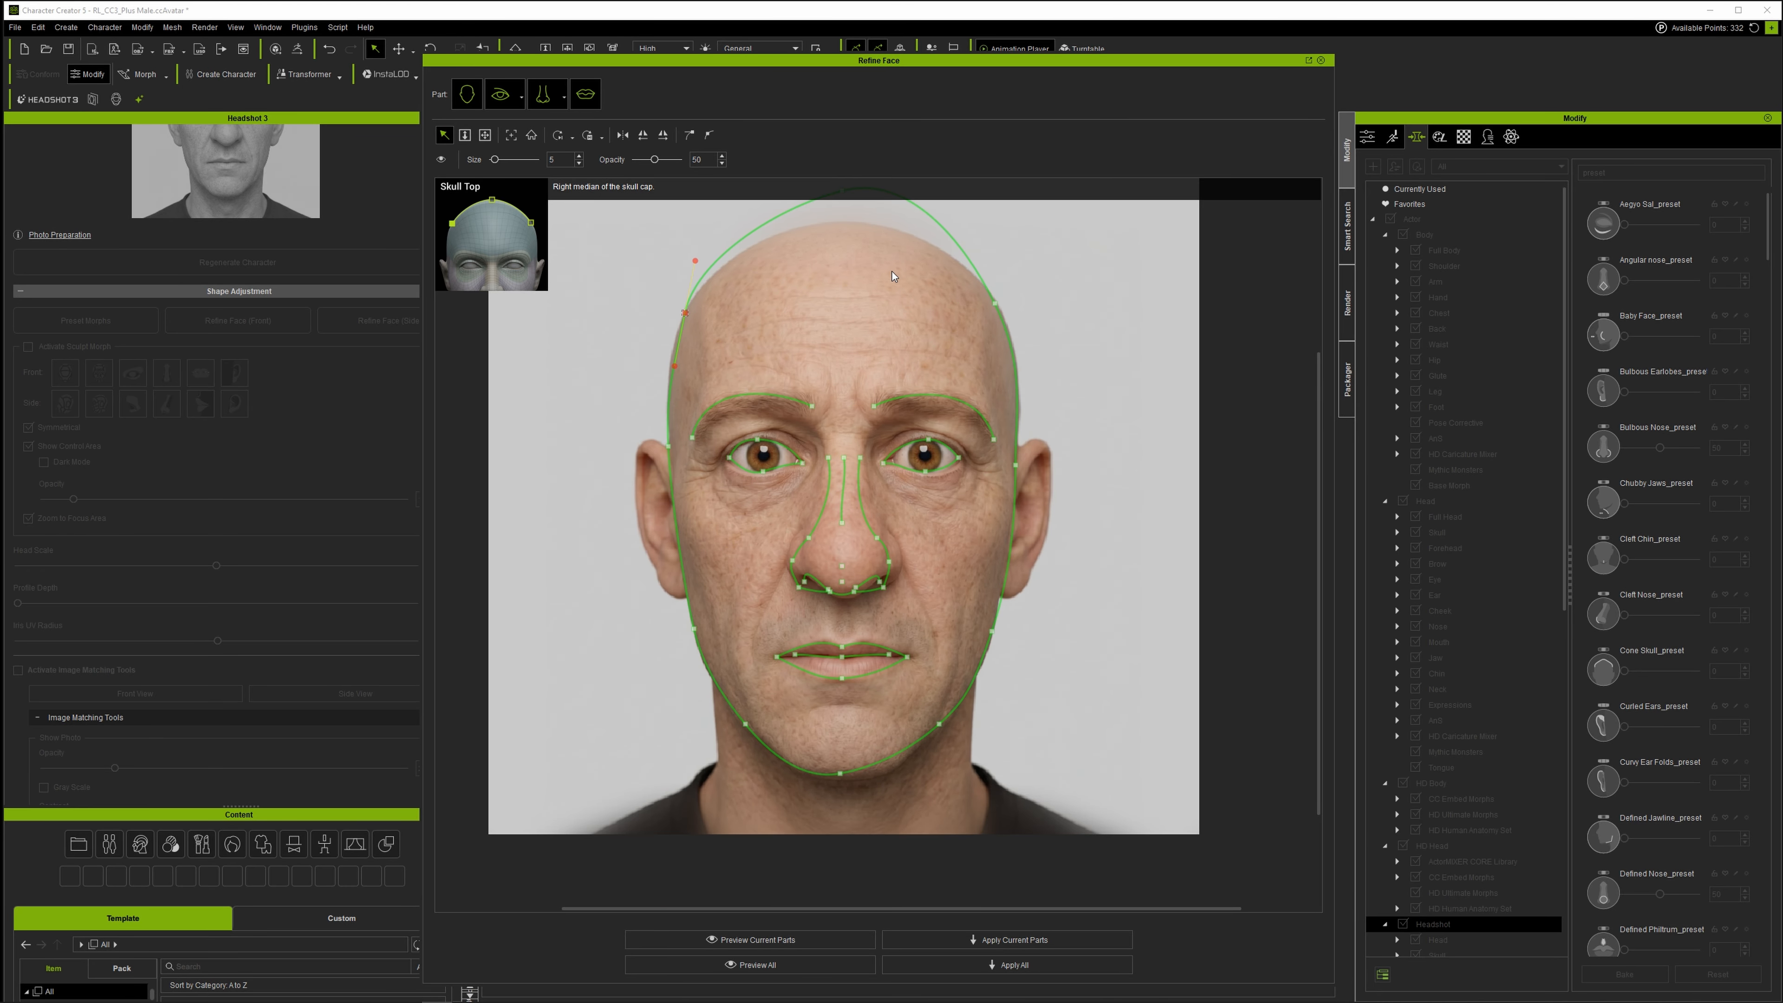
middle_click_drag(893, 274, 898, 330)
left_click_drag(847, 247, 846, 274)
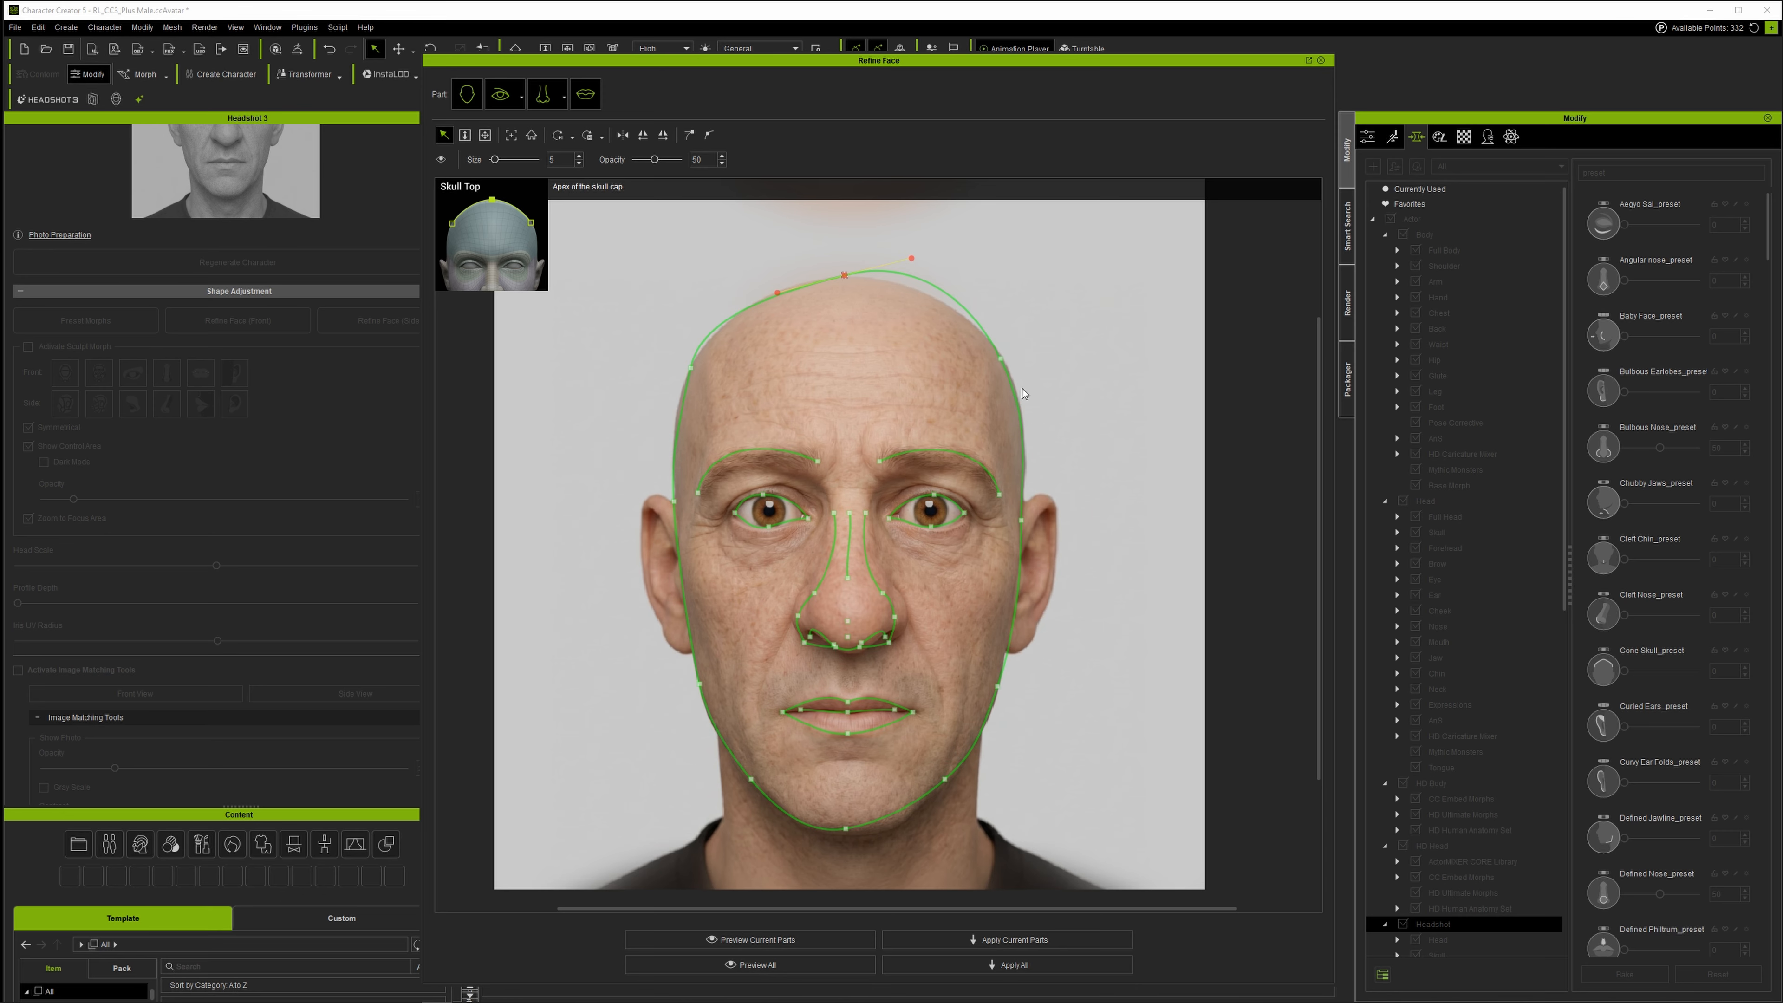
Reshape the curve handles around the skull apex and its right median point so the outline follows the scalp in the photo.
left_click(1001, 359)
scroll(789, 422, "up", 5)
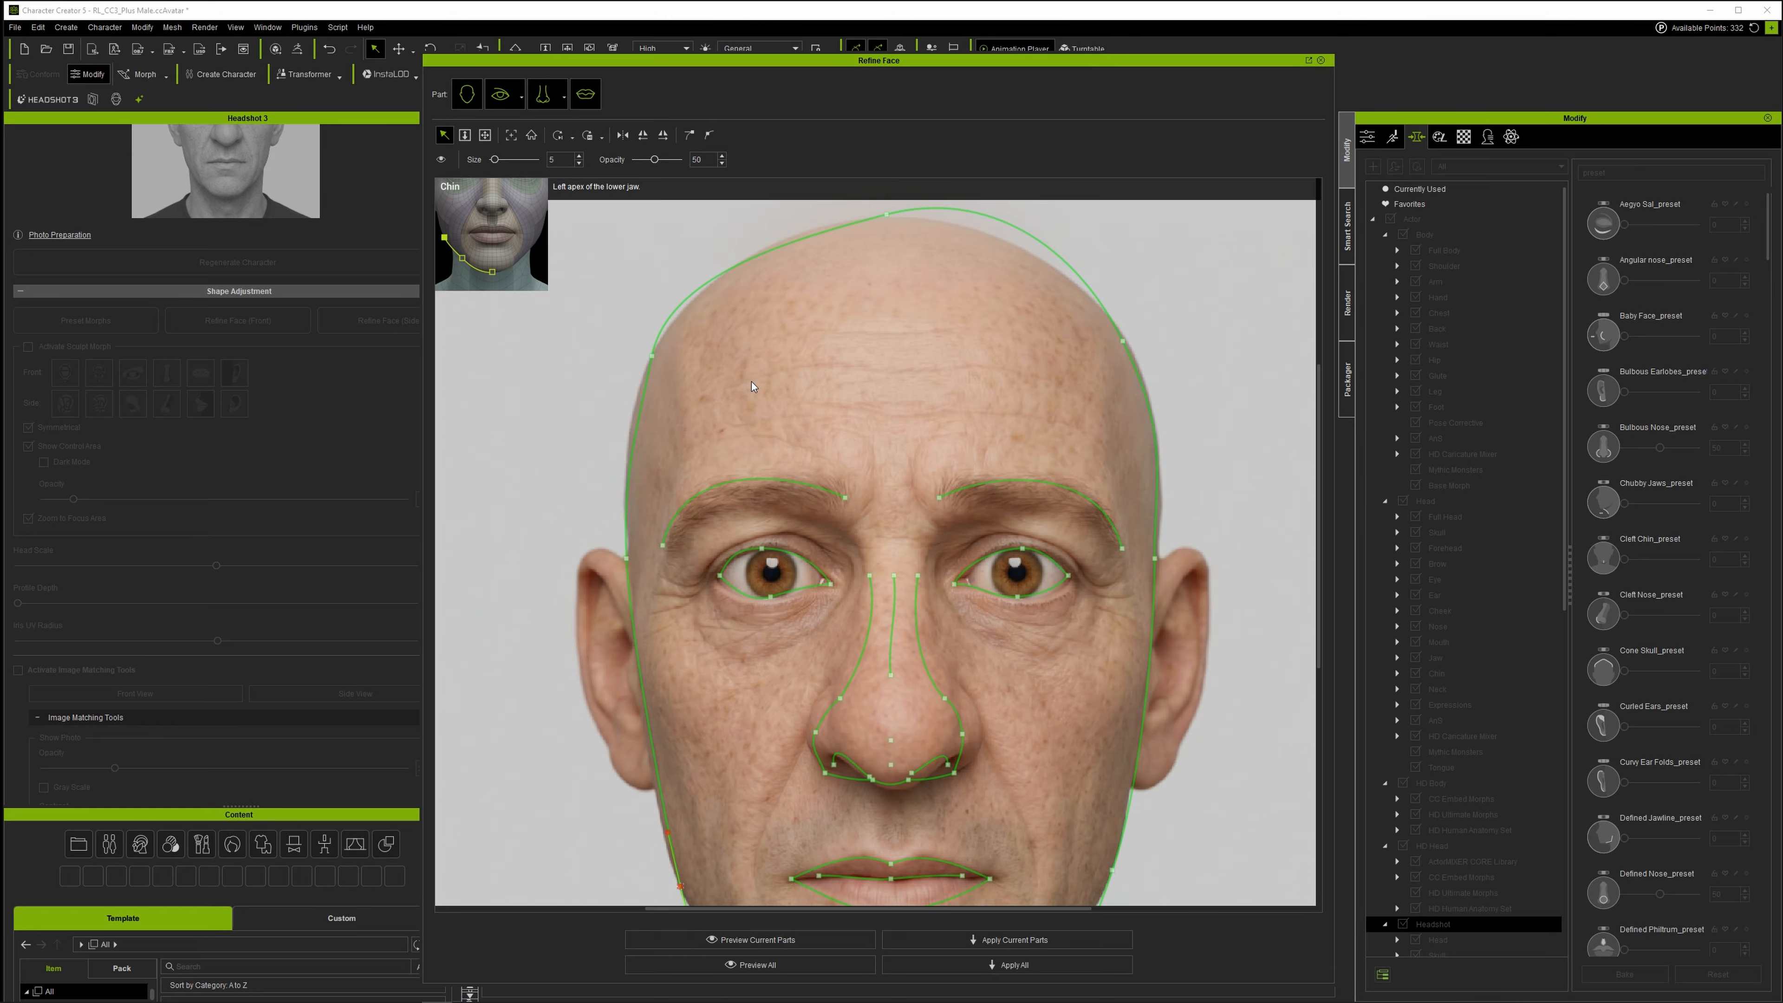
left_click(731, 439)
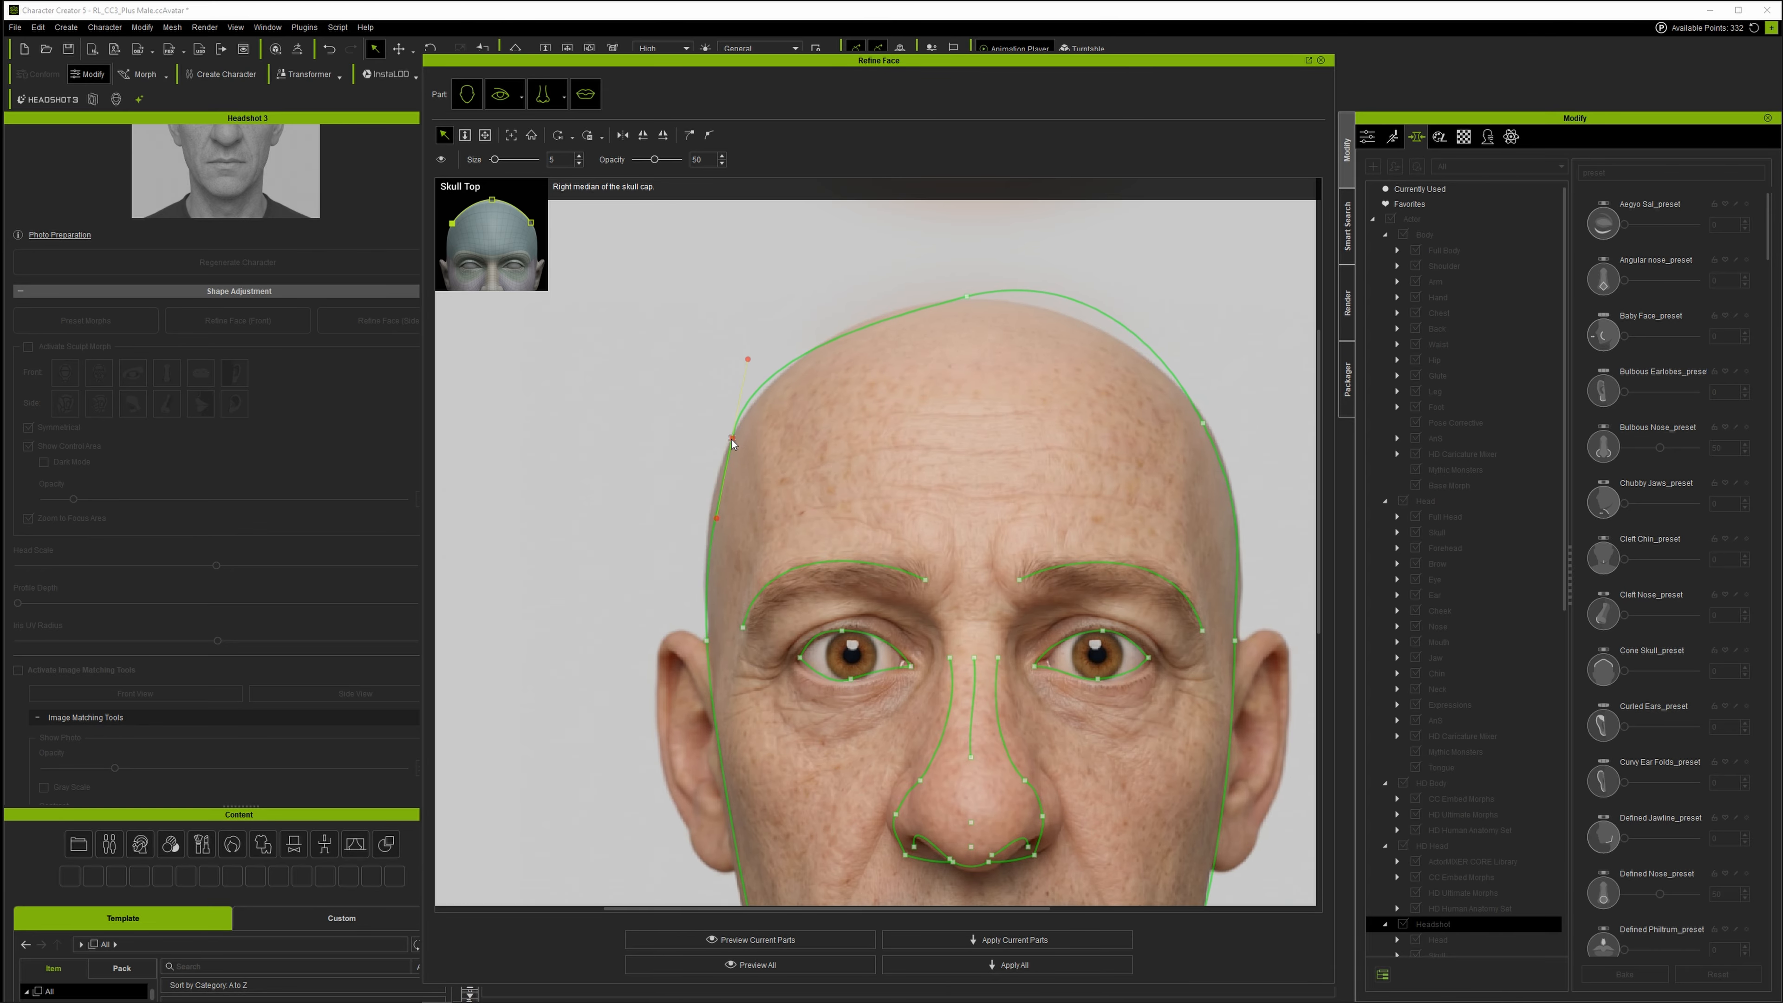
left_click_drag(753, 362, 792, 367)
left_click_drag(674, 505, 699, 502)
left_click_drag(773, 355, 782, 343)
left_click(966, 296)
mouse_move(863, 323)
left_mouse_down()
mouse_move(807, 311)
mouse_move(887, 304)
left_mouse_up()
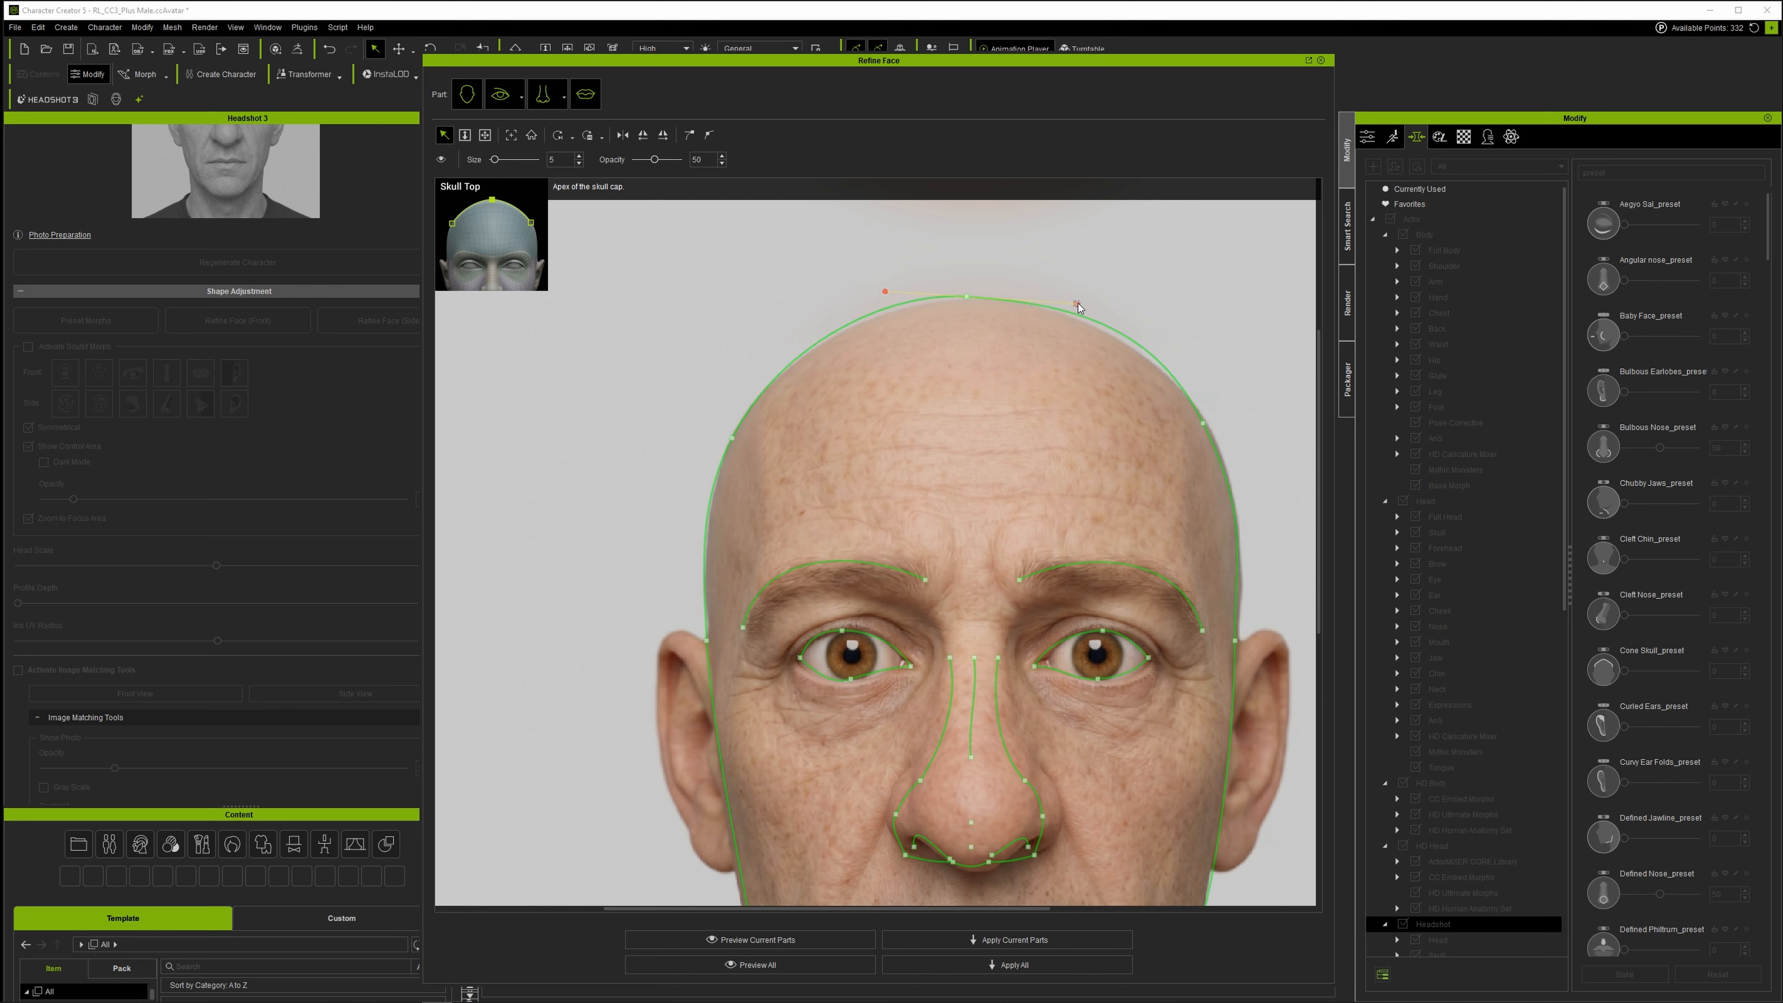
left_click_drag(1074, 298, 1072, 300)
left_click(686, 141)
left_click_drag(1066, 293, 1066, 302)
left_click(1234, 640)
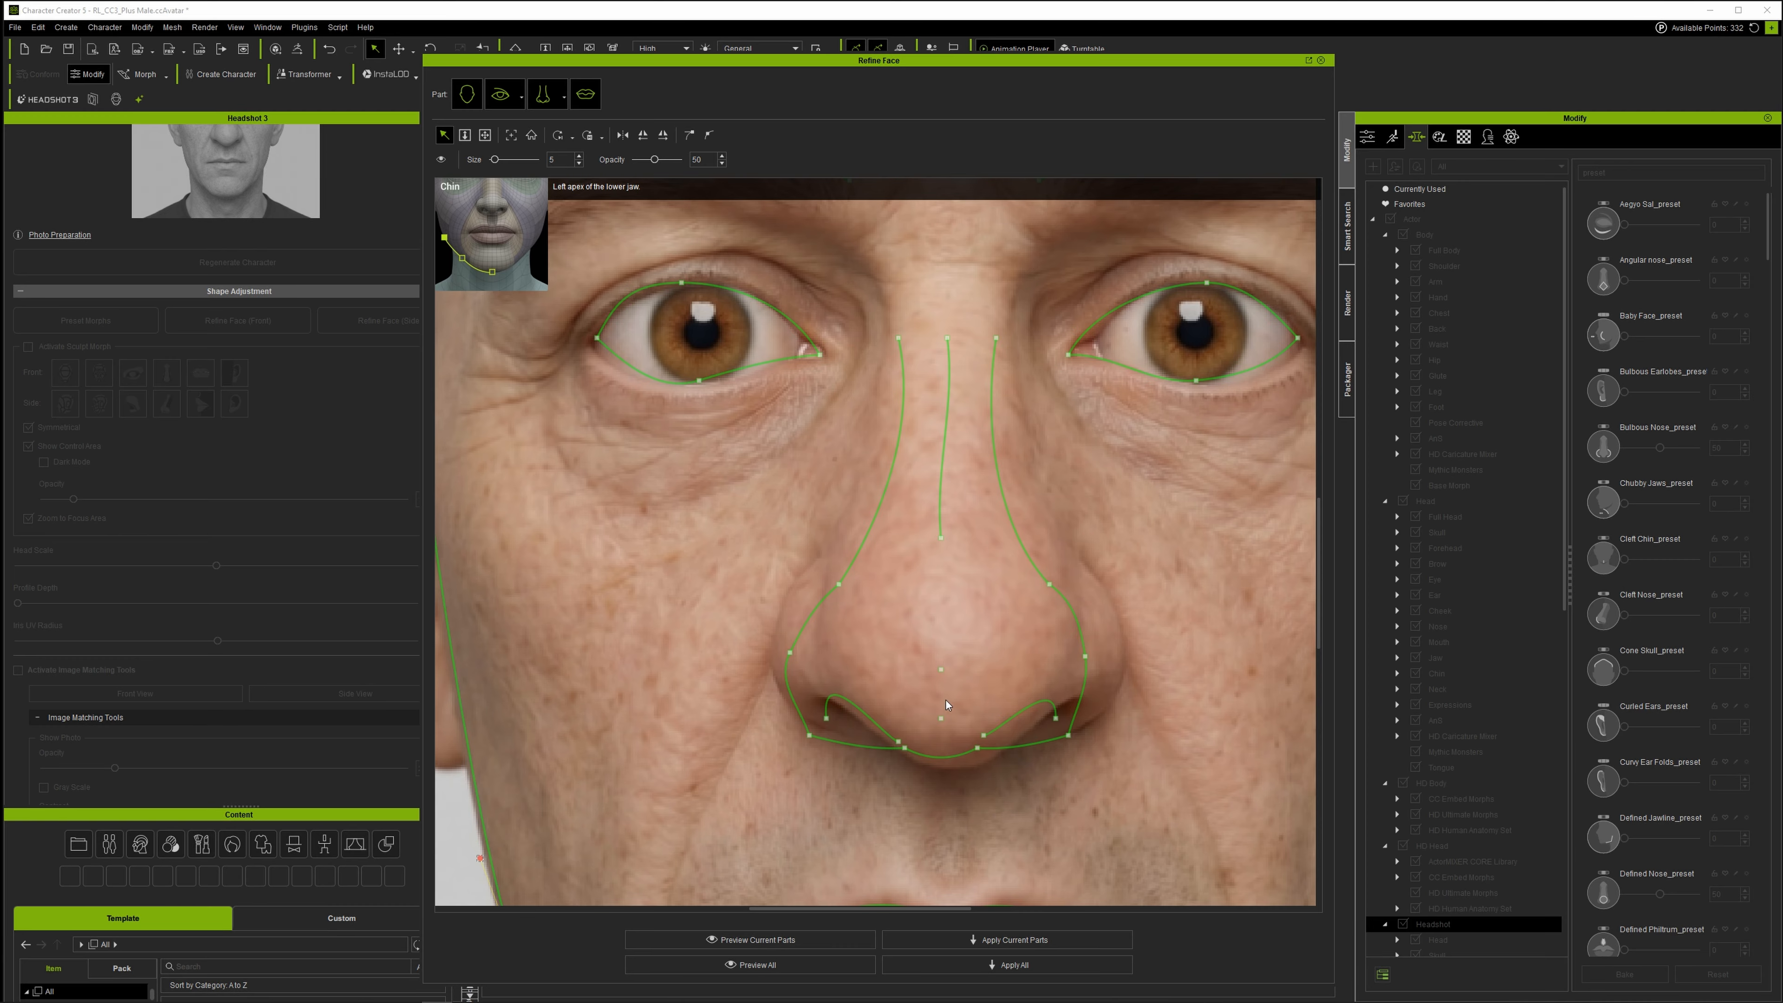
Fit the nose contour, bridge, nostril and bulb points to the wider nose shape in the photo.
left_click_drag(952, 294, 1195, 847)
left_click_drag(1086, 661, 1126, 649)
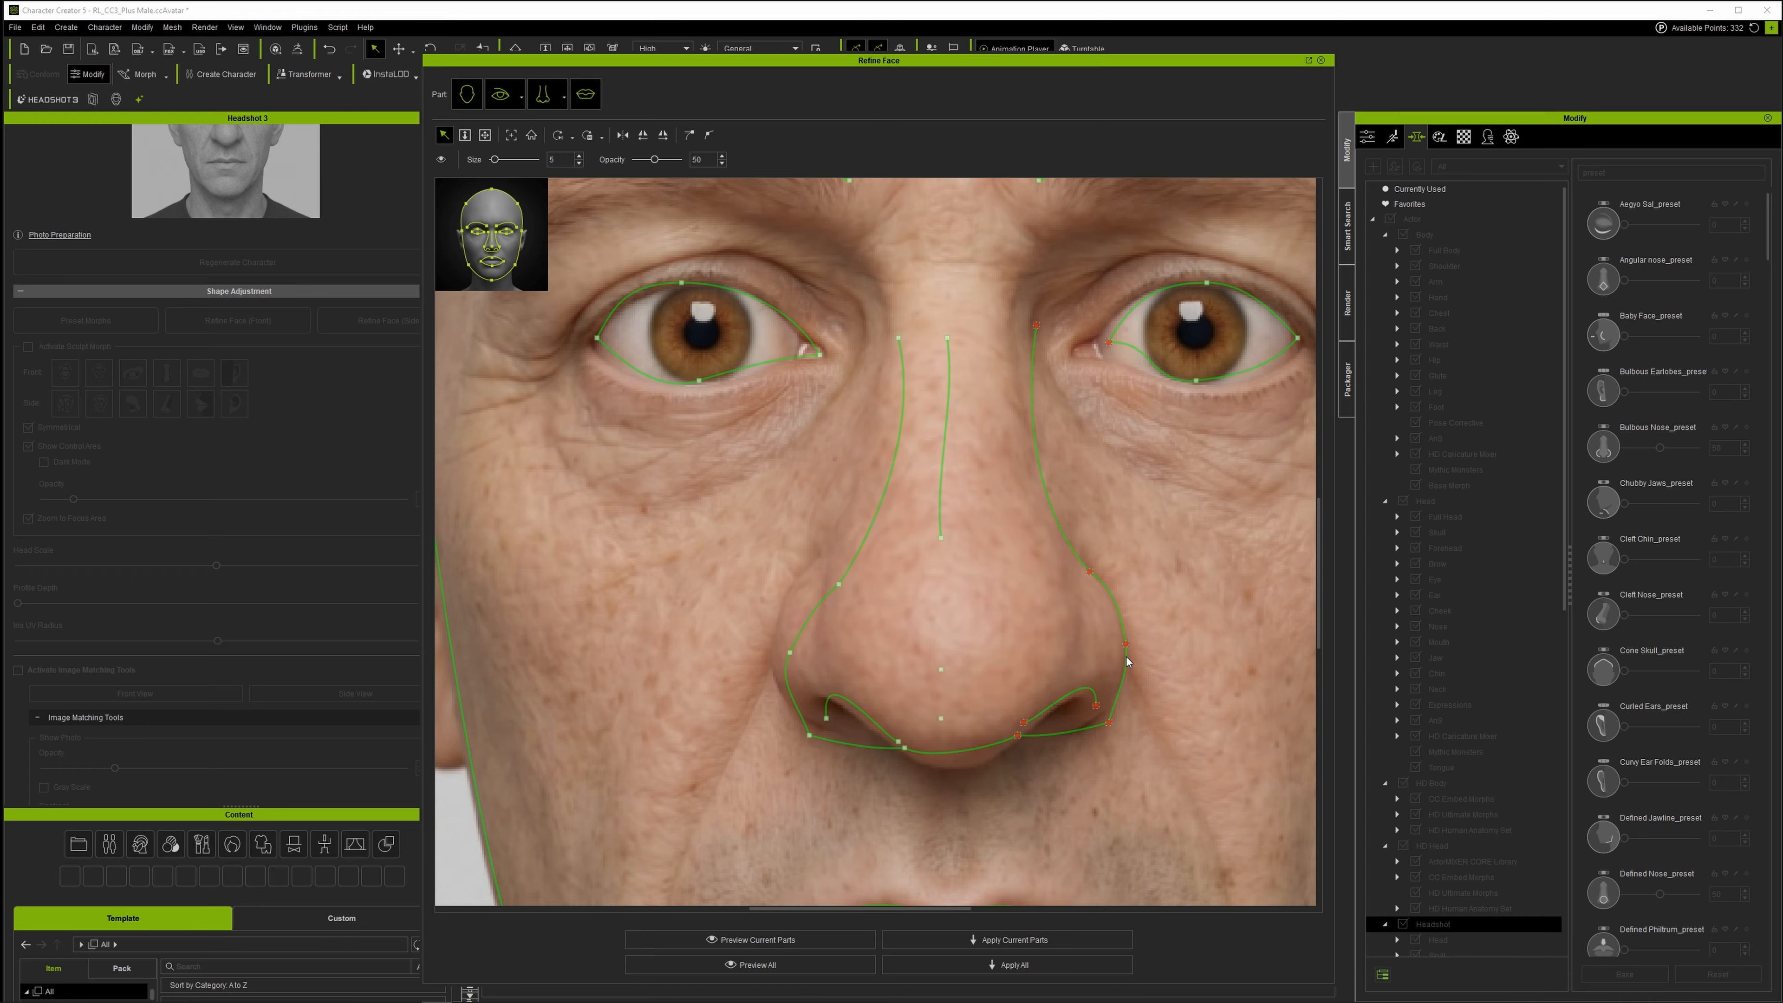
left_click(1040, 331)
left_click_drag(1036, 325, 1025, 316)
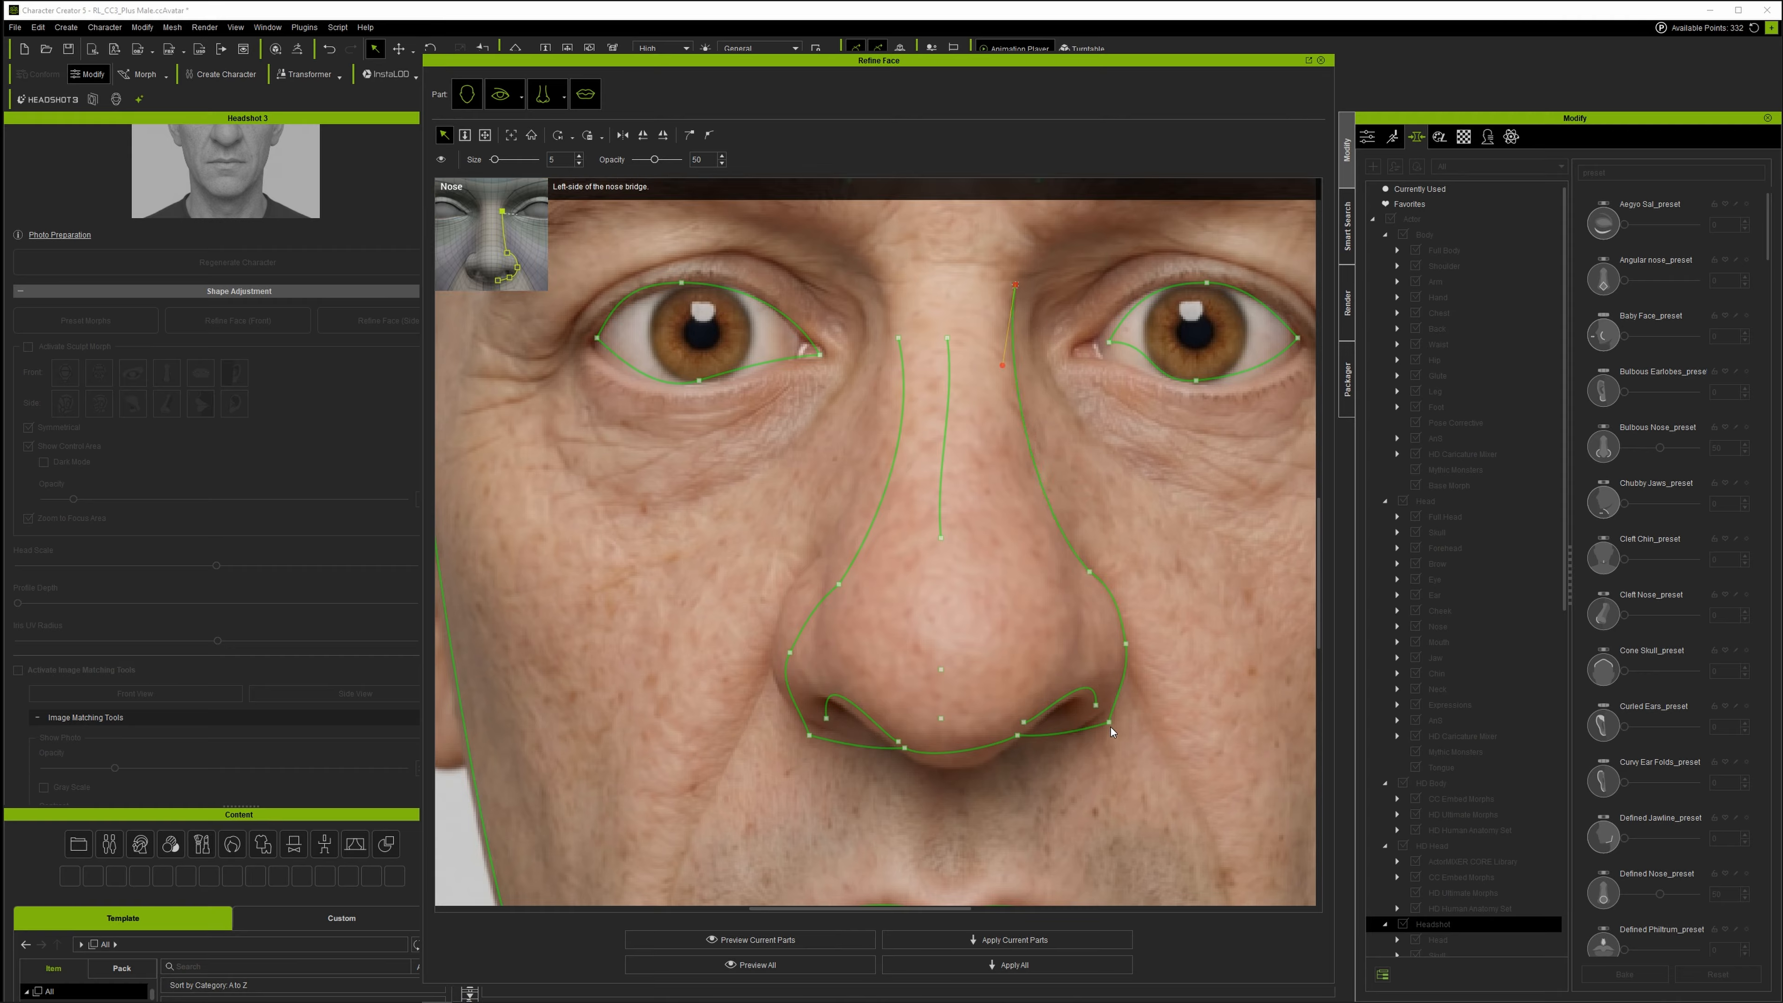
left_click_drag(905, 622, 949, 604)
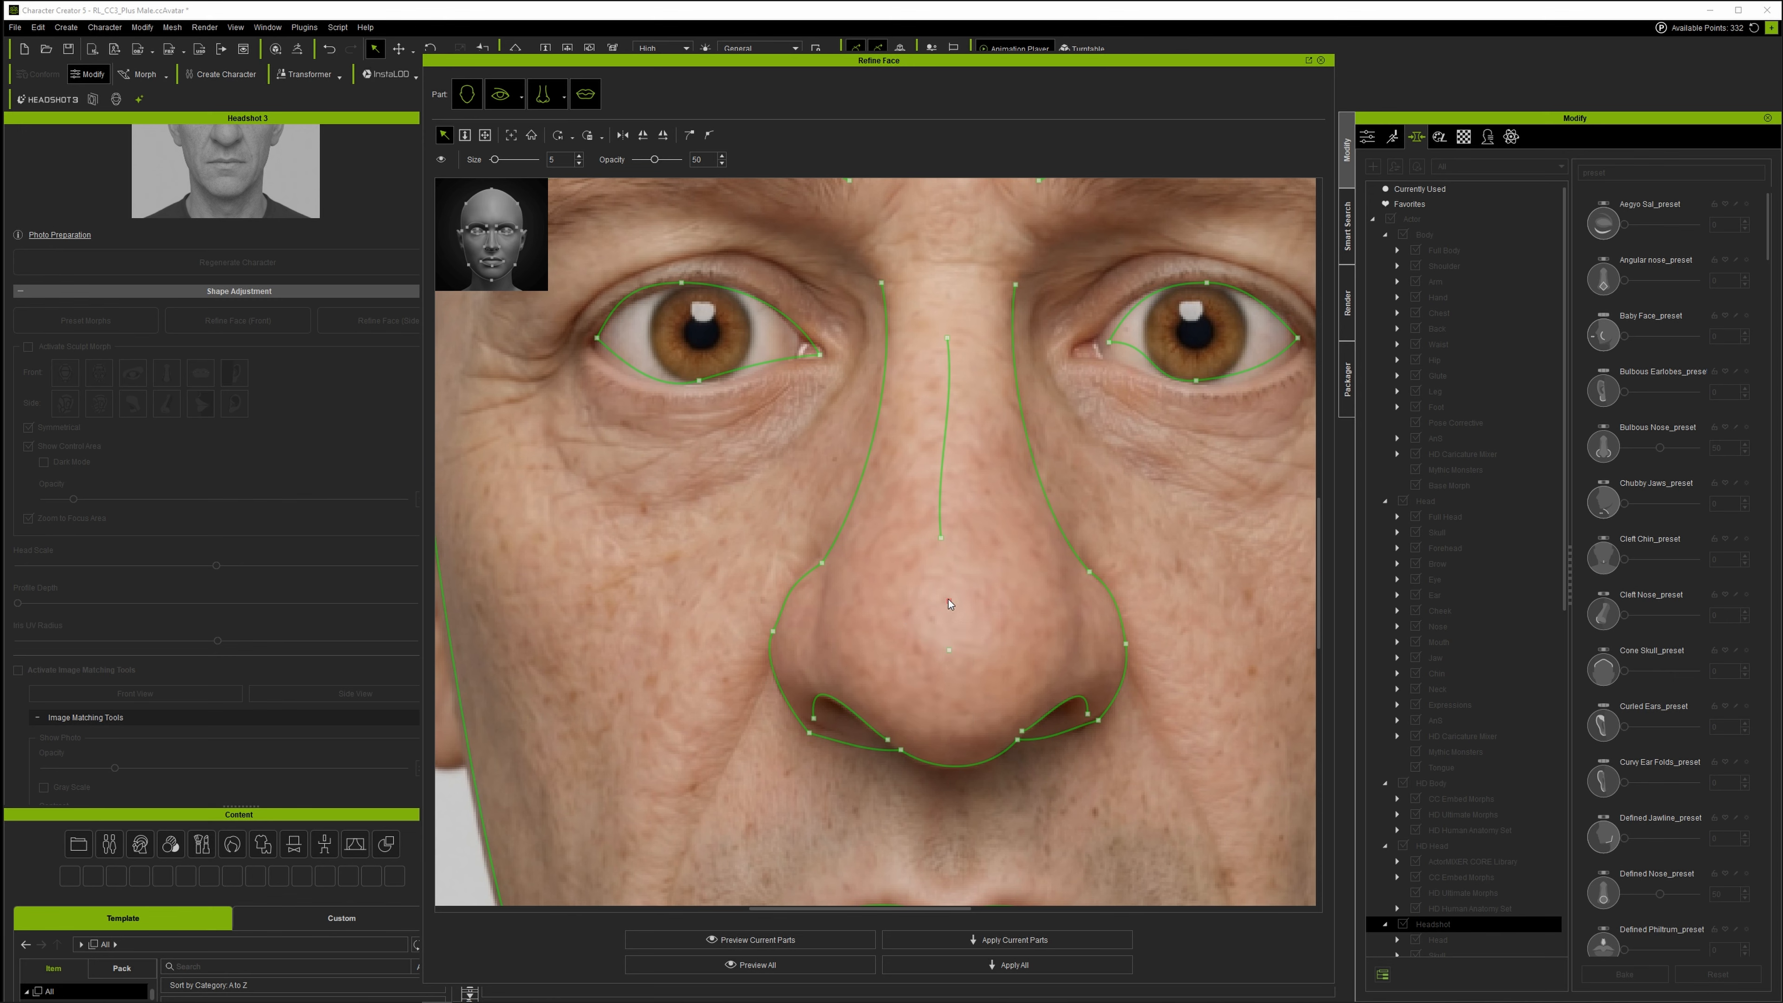
left_click(949, 602)
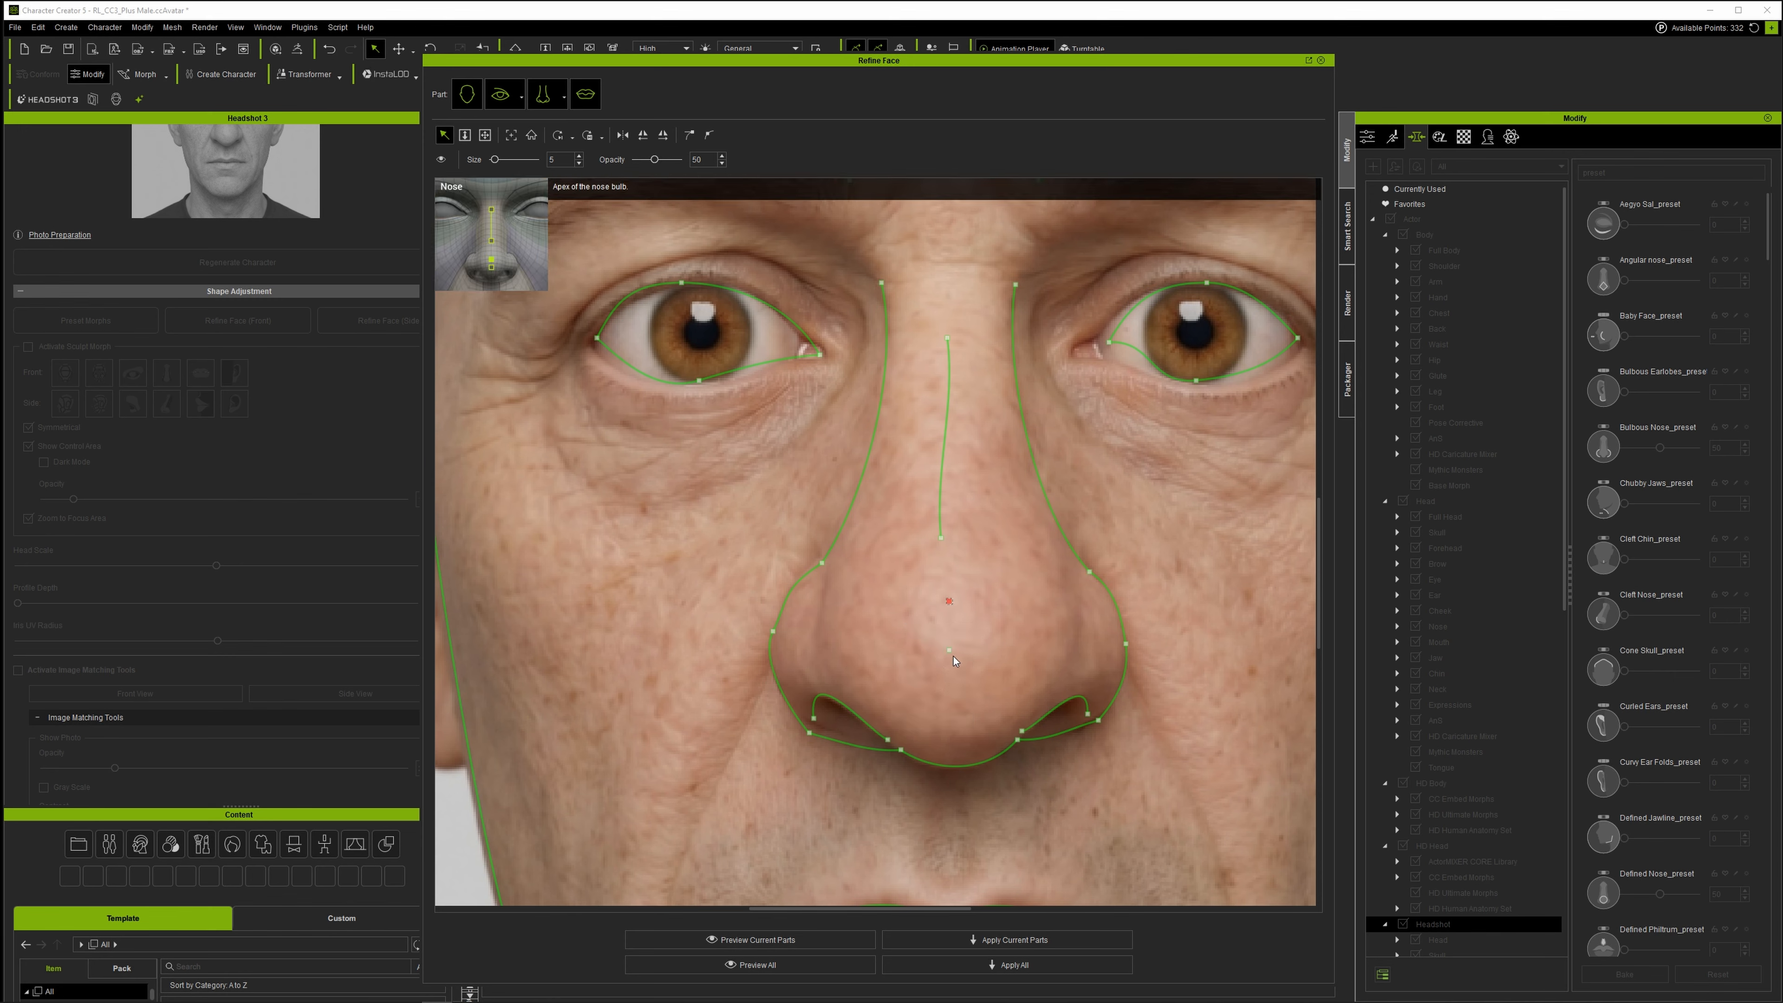
left_click(949, 653)
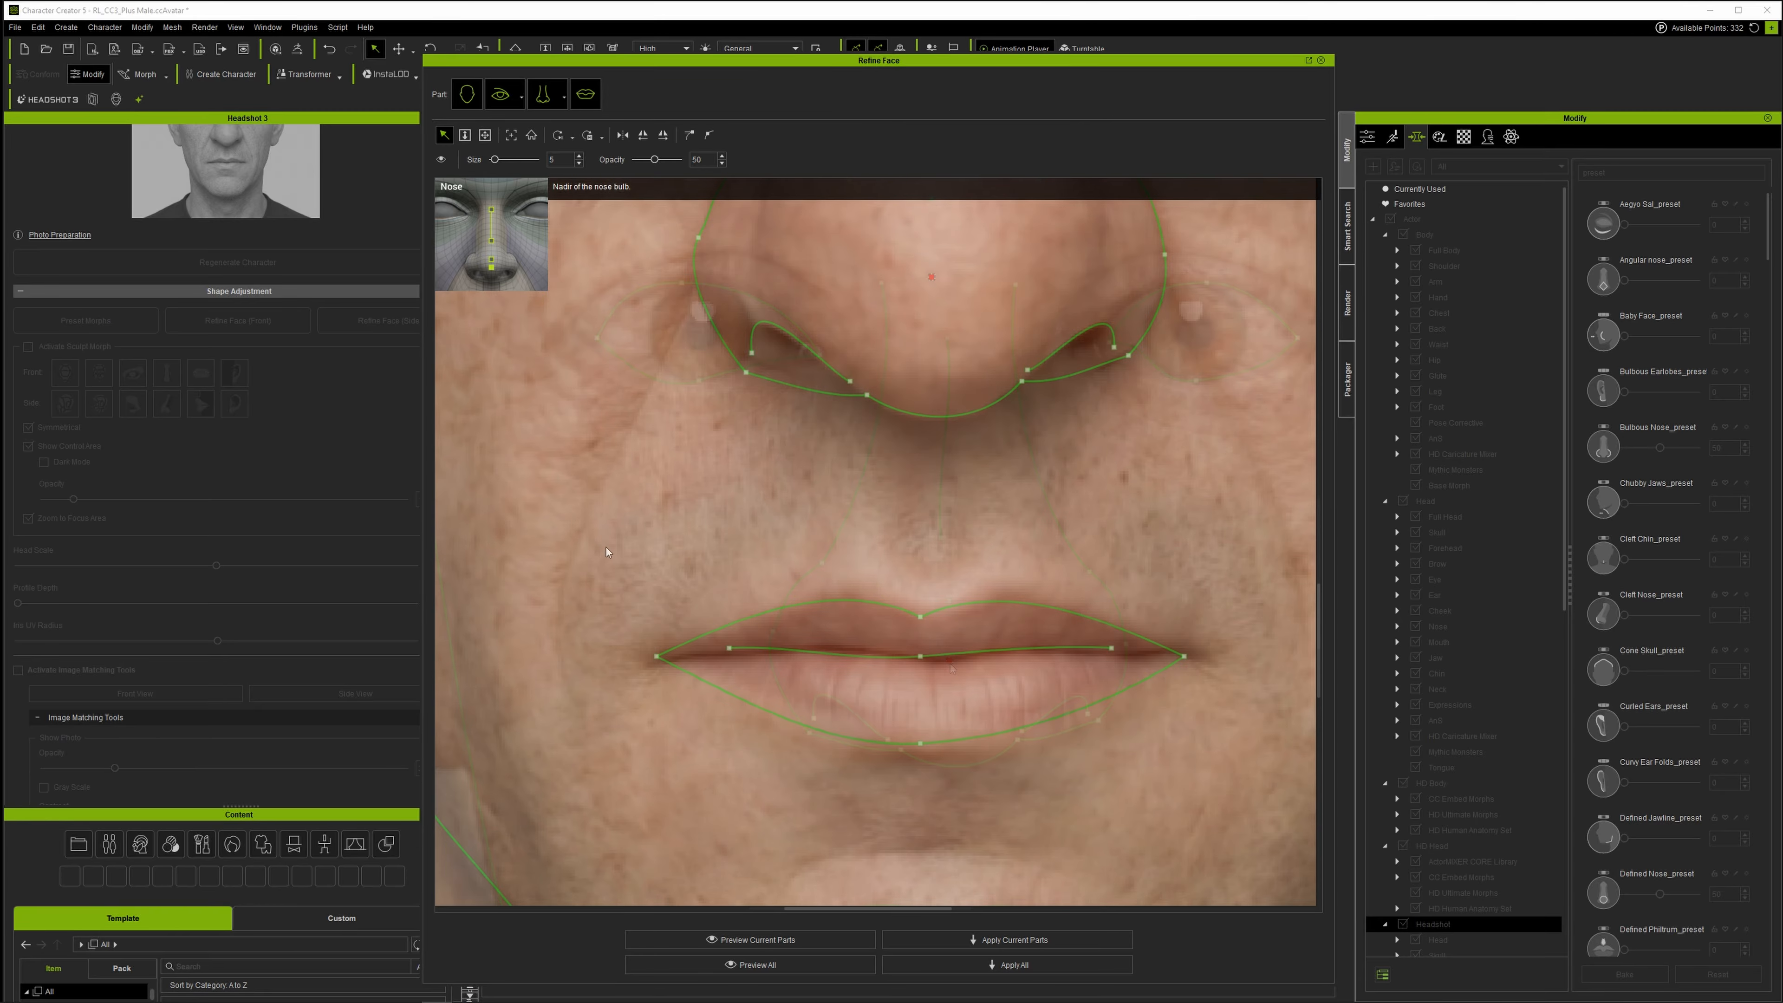
Align the lip corner points with the mouth and fit the left eyelid outline to the eye in the photo.
left_click(655, 656)
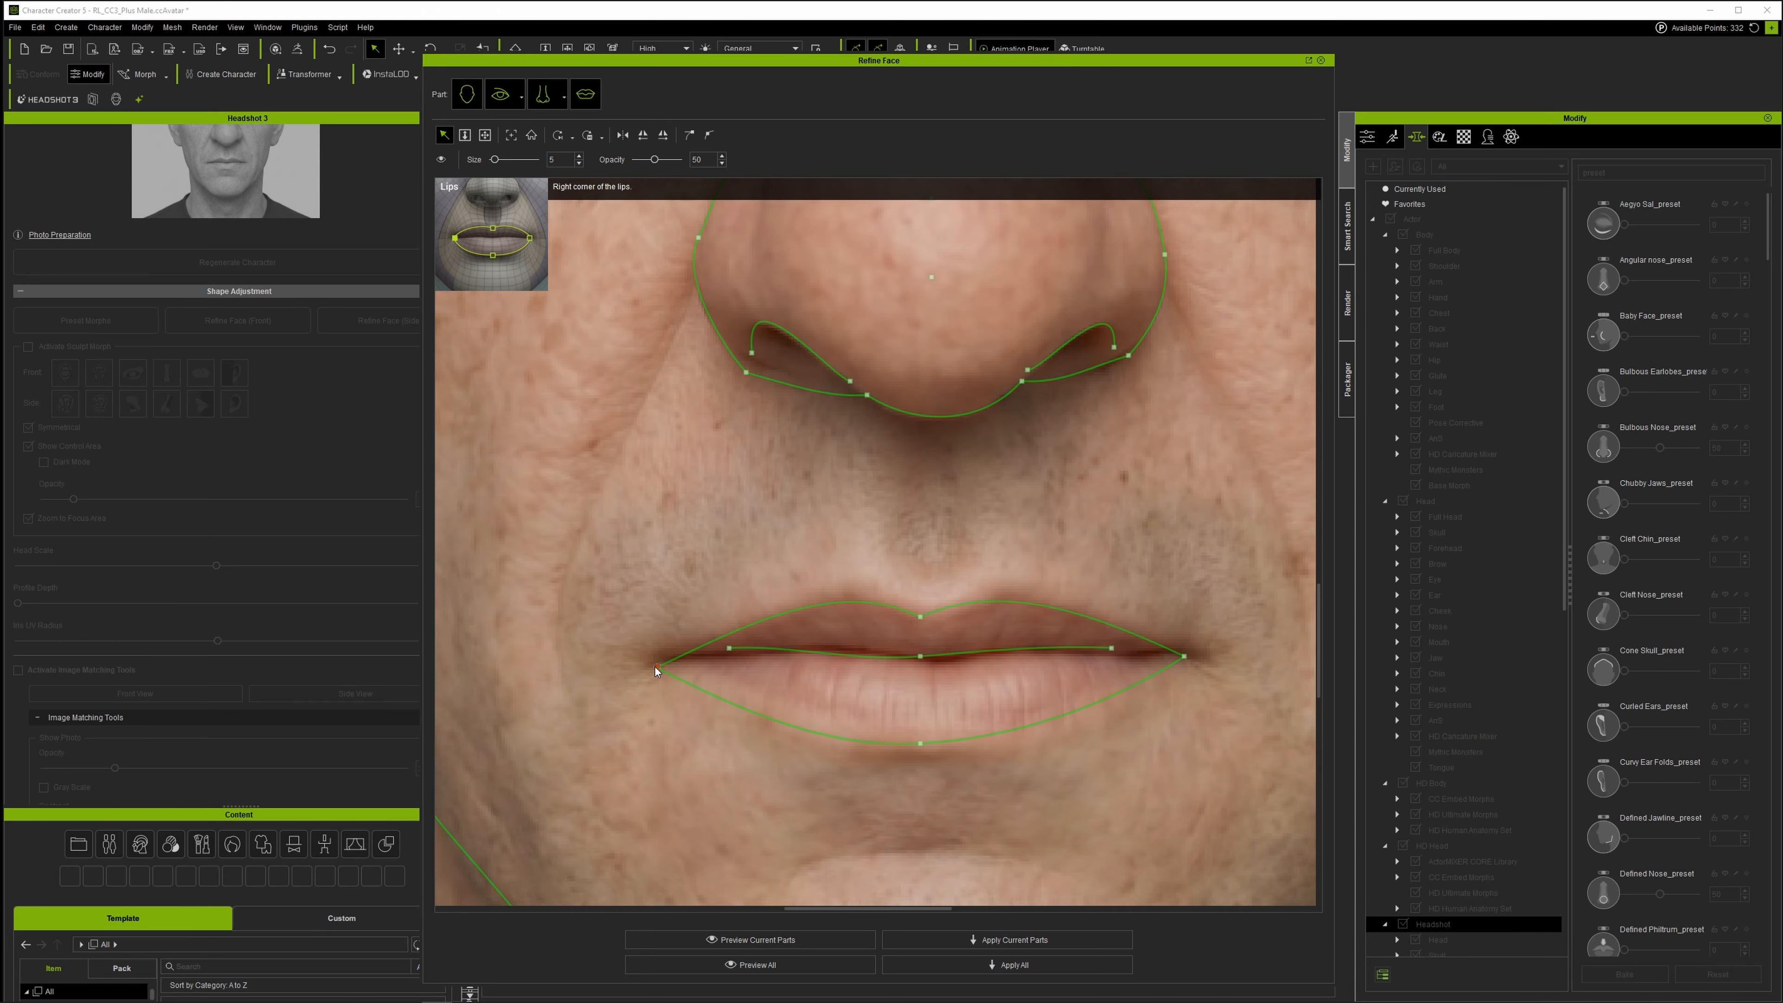
left_click(655, 665)
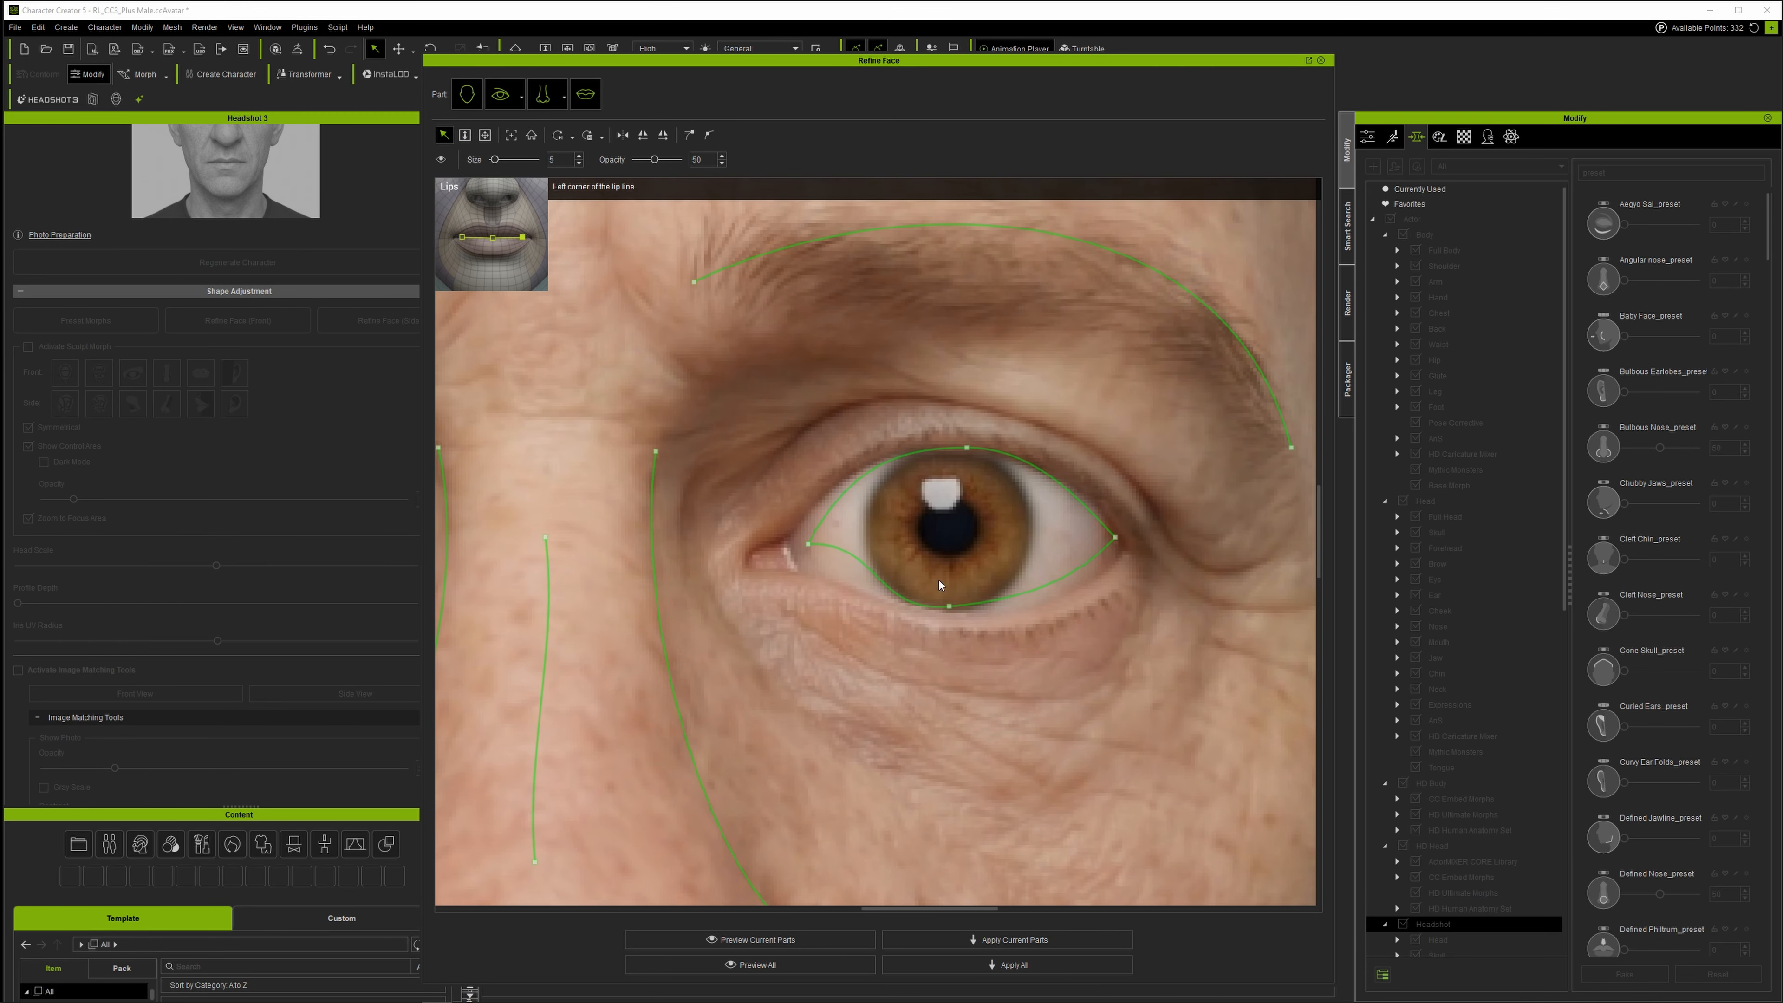
left_click_drag(808, 545, 746, 567)
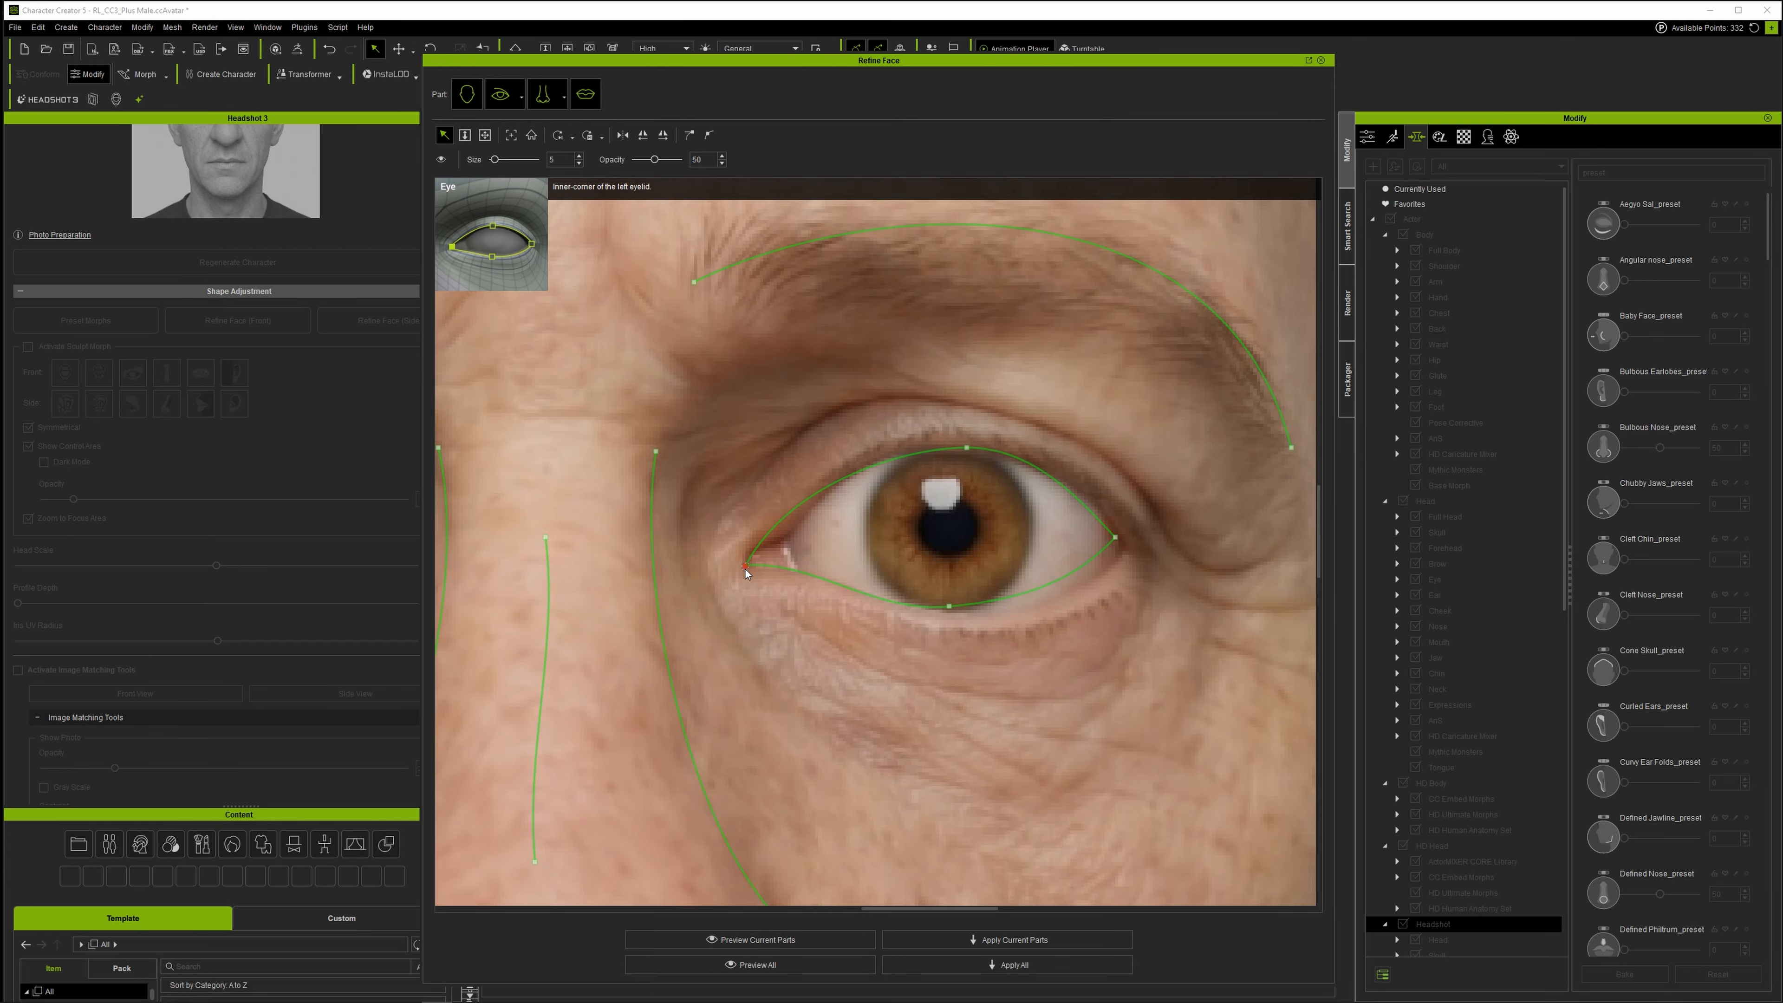
left_click_drag(967, 448, 945, 447)
left_click_drag(951, 605, 995, 613)
left_click_drag(1114, 538, 1086, 485)
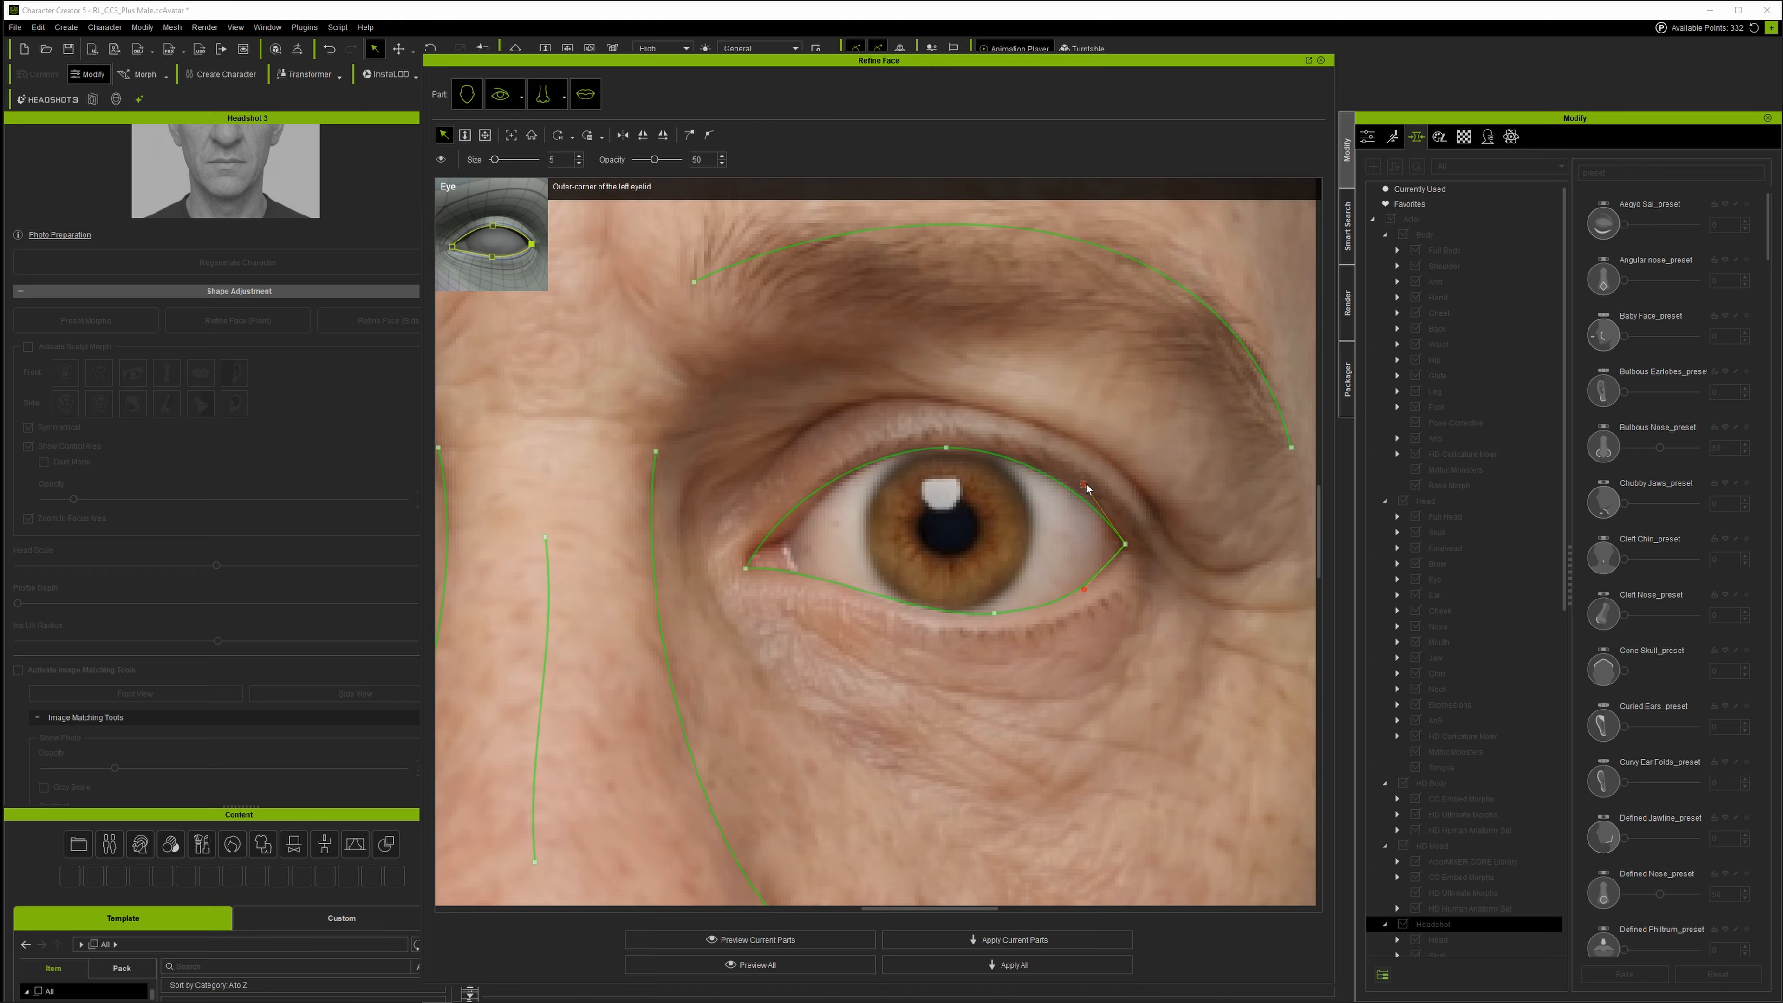
left_click(745, 567)
left_click_drag(792, 489, 844, 482)
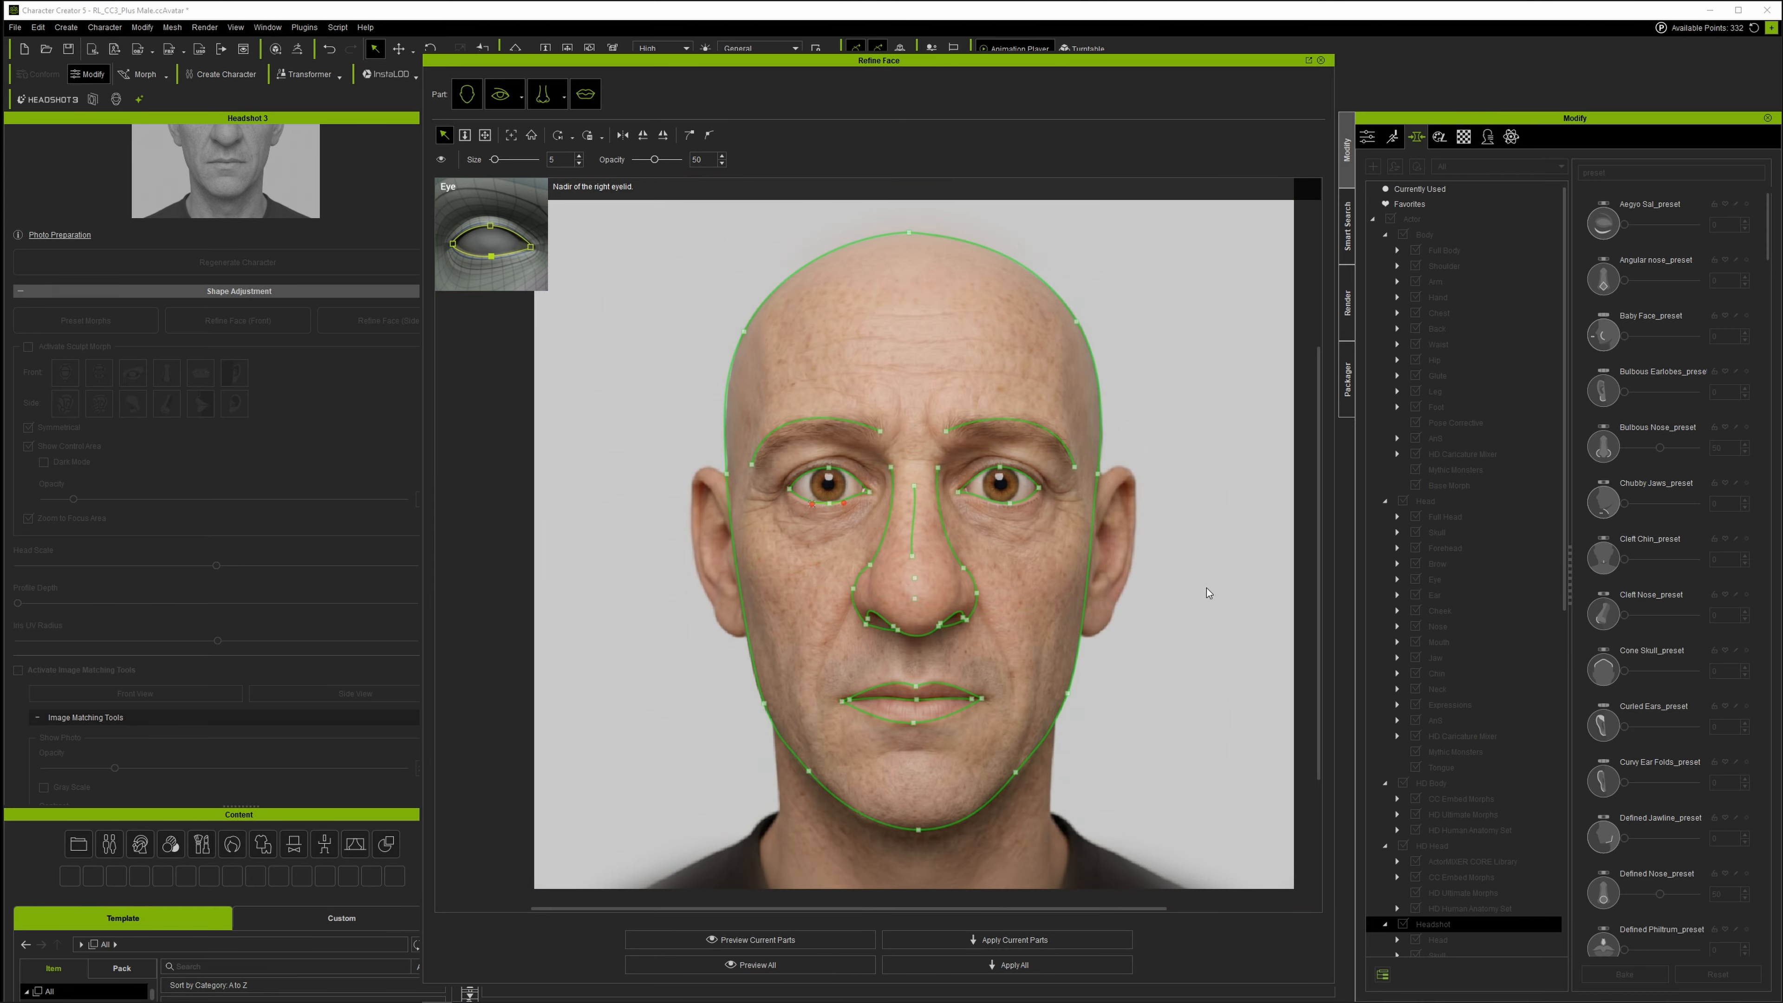
Preview the current parts and compare the refined mesh with the front photo across the split line.
left_click(790, 941)
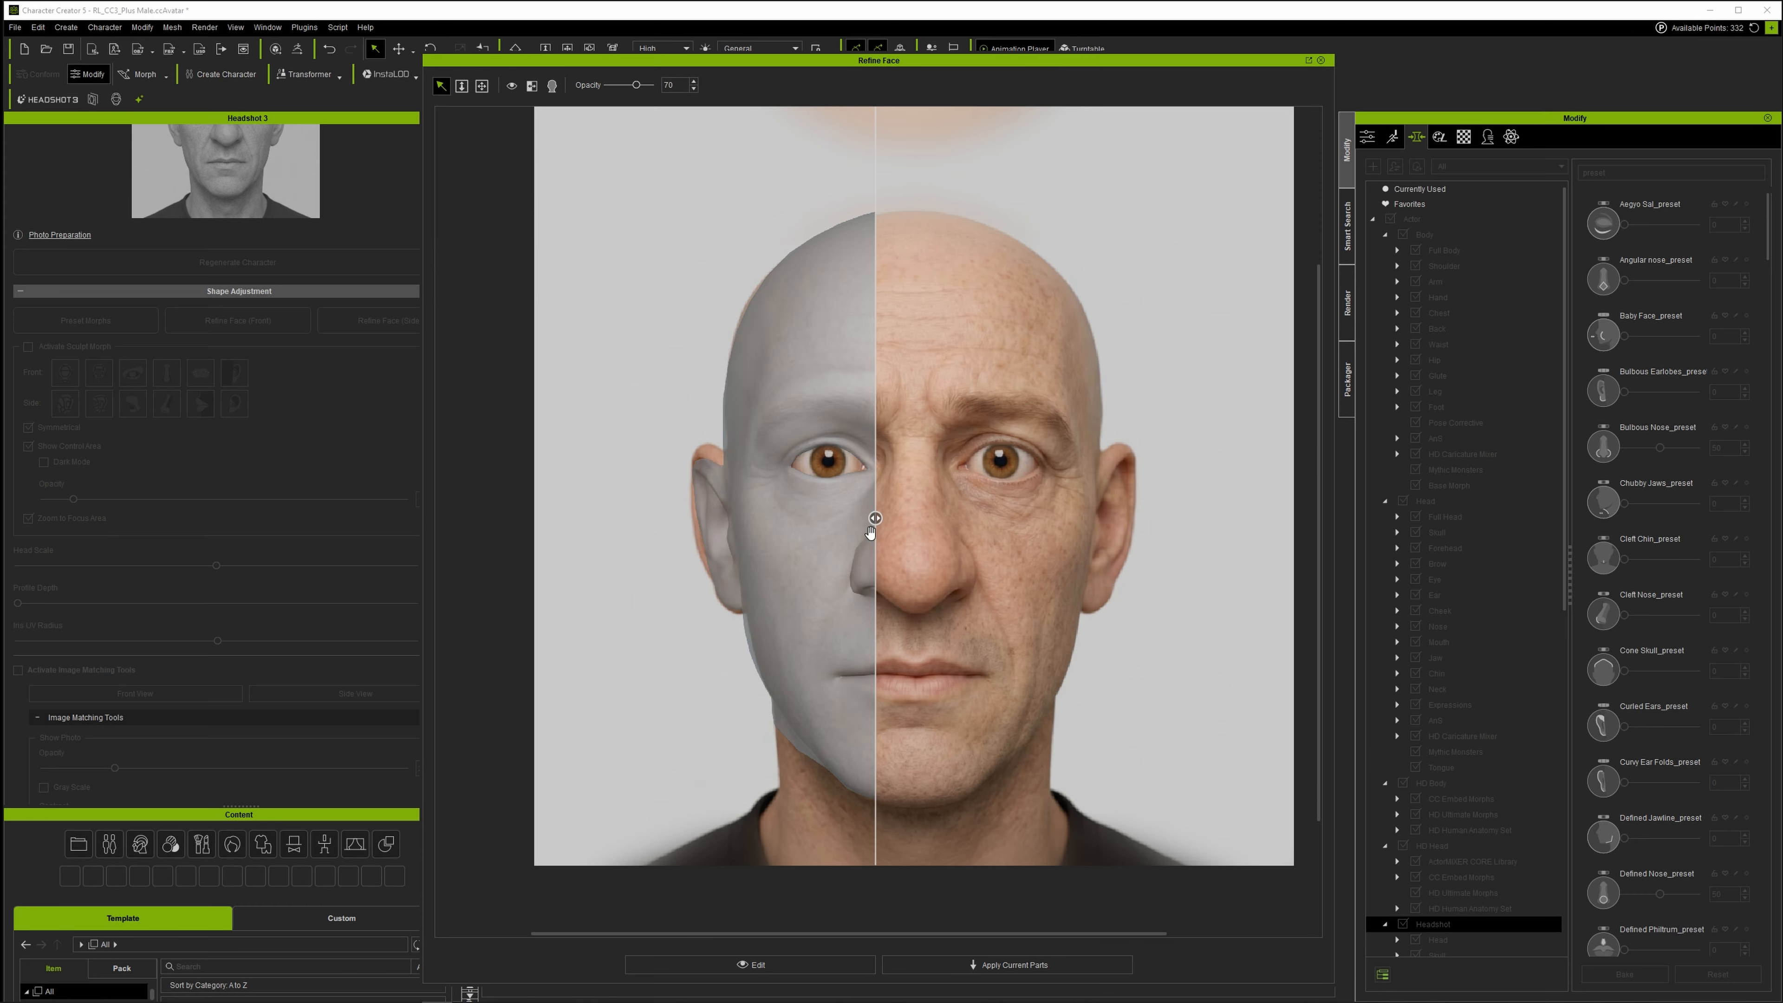
mouse_move(877, 521)
left_mouse_down()
mouse_move(1209, 505)
mouse_move(758, 557)
mouse_move(852, 505)
mouse_move(1186, 534)
mouse_move(894, 543)
left_mouse_up()
scroll(913, 685, "up", 4)
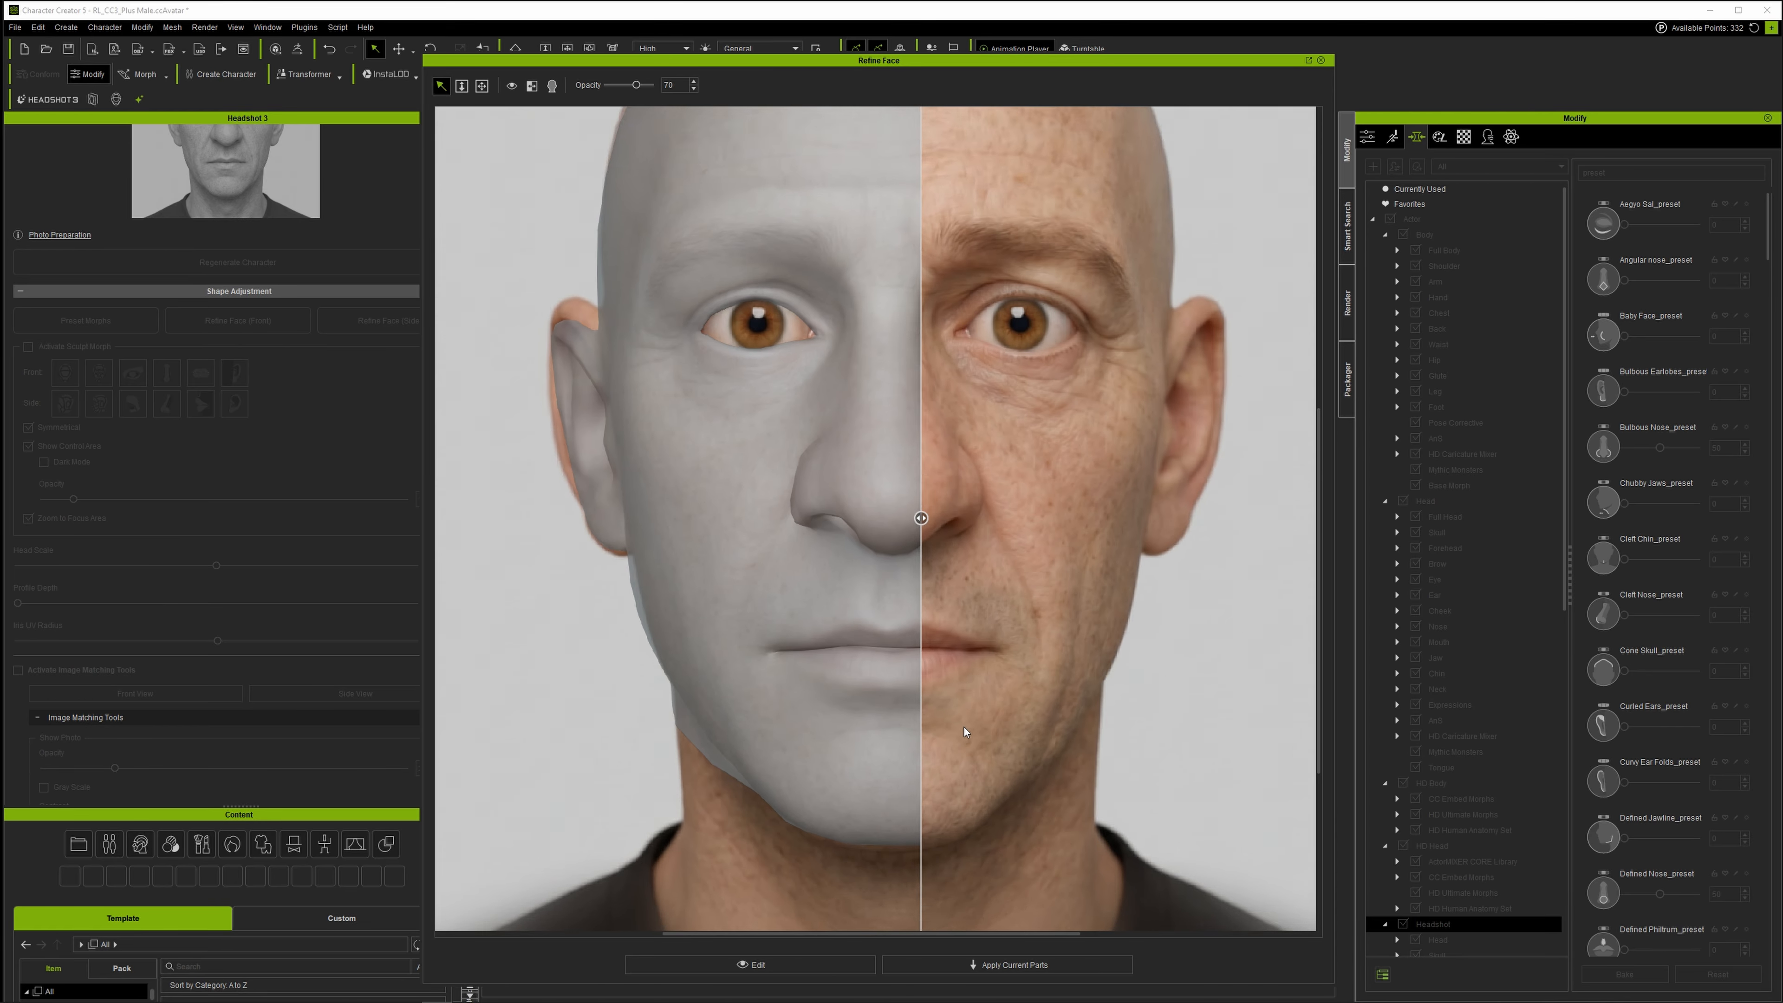
mouse_move(890, 518)
left_mouse_down()
mouse_move(644, 553)
mouse_move(1045, 525)
mouse_move(598, 555)
mouse_move(974, 557)
mouse_move(816, 555)
mouse_move(831, 558)
left_mouse_up()
scroll(1079, 557, "down", 3)
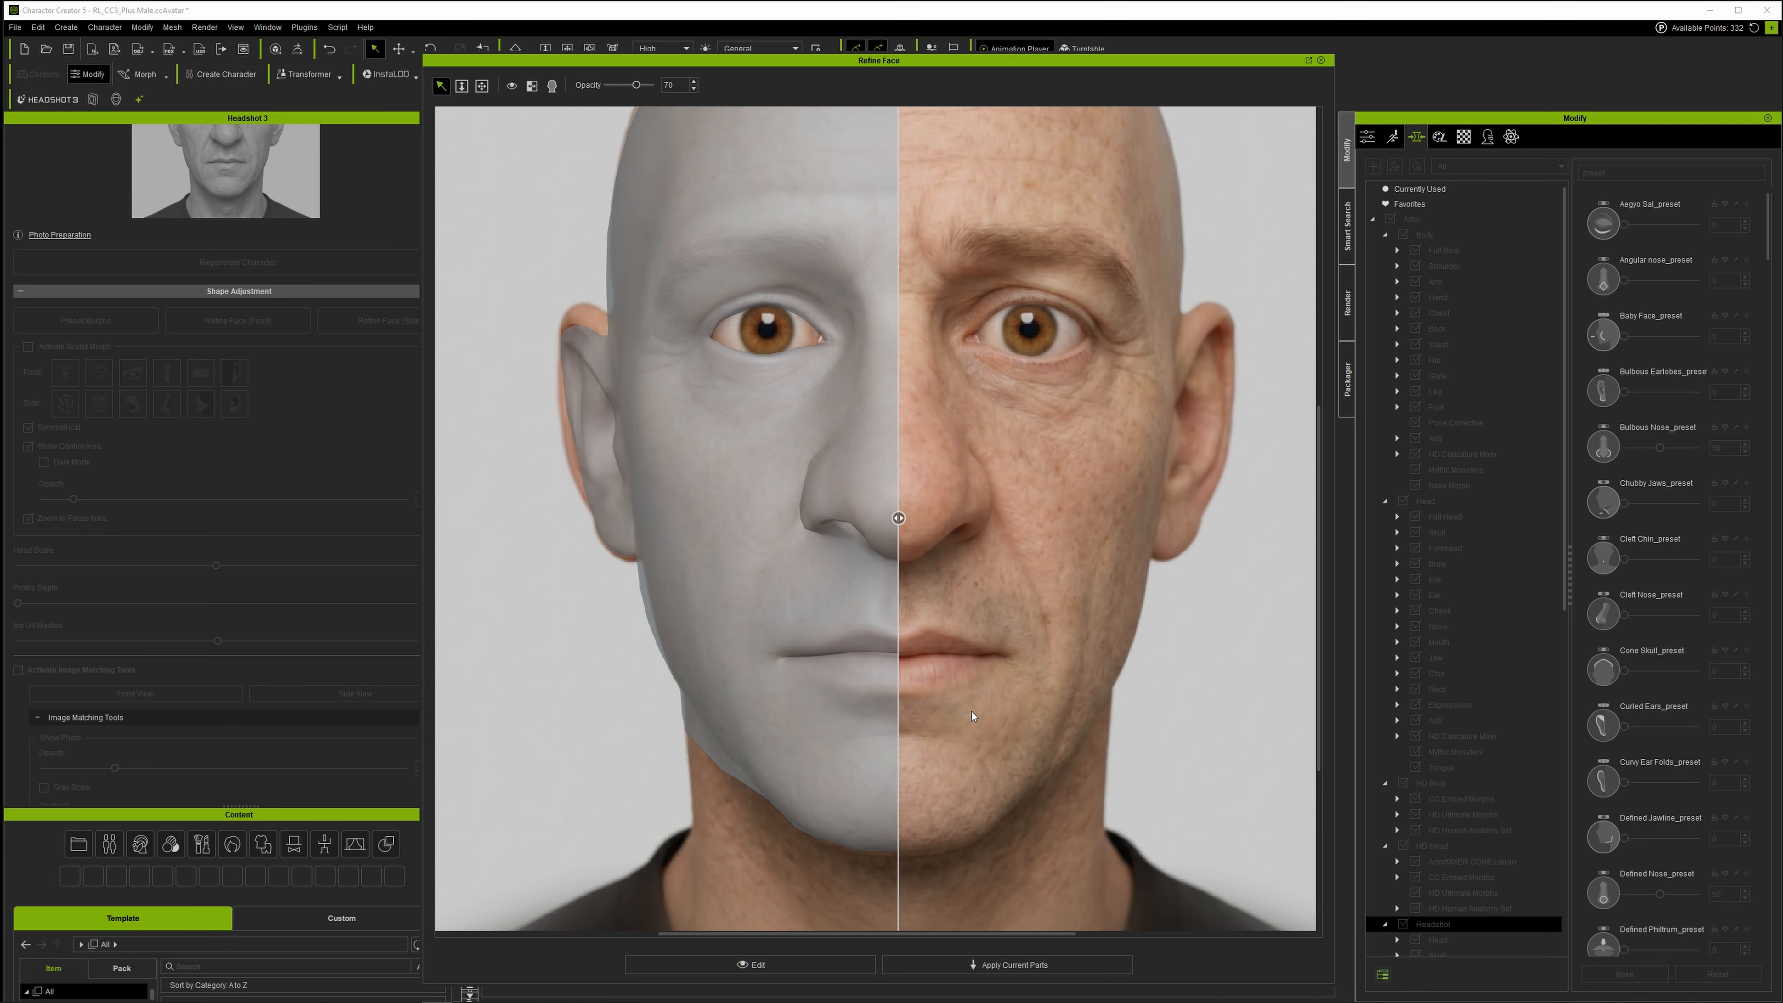
Return to contour editing, apply the current parts to the character, and close the front face refinement.
left_click(781, 968)
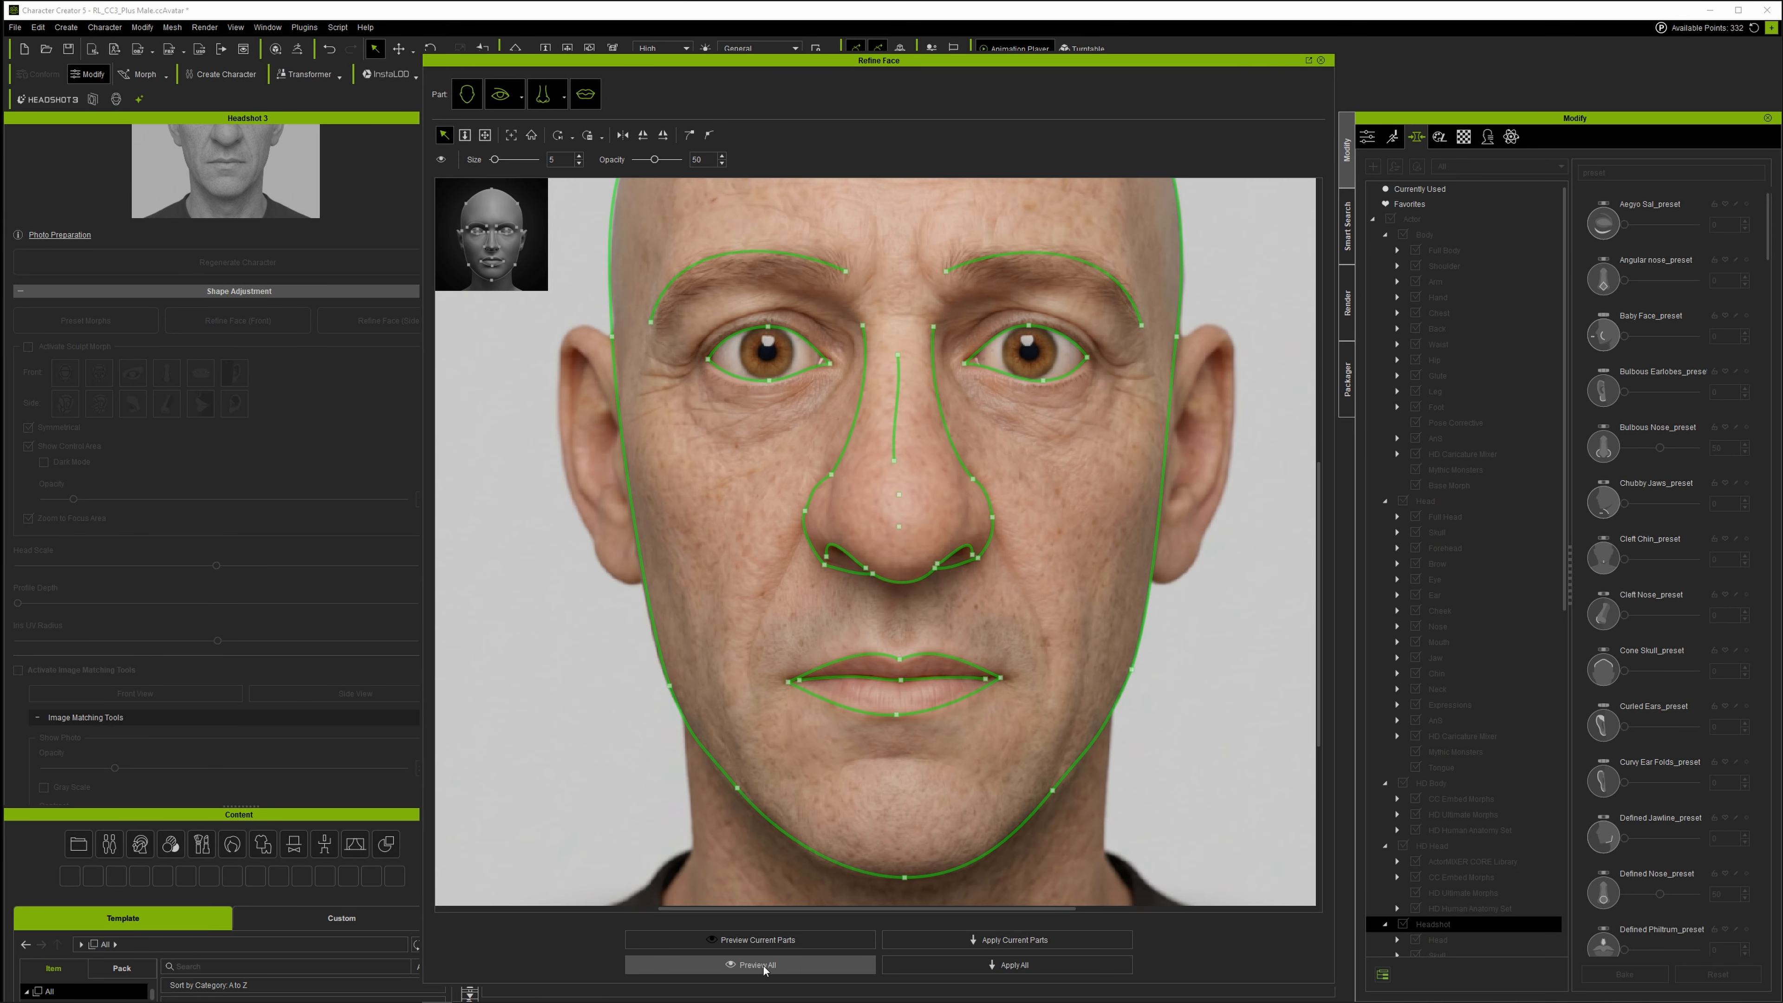
left_click(1050, 941)
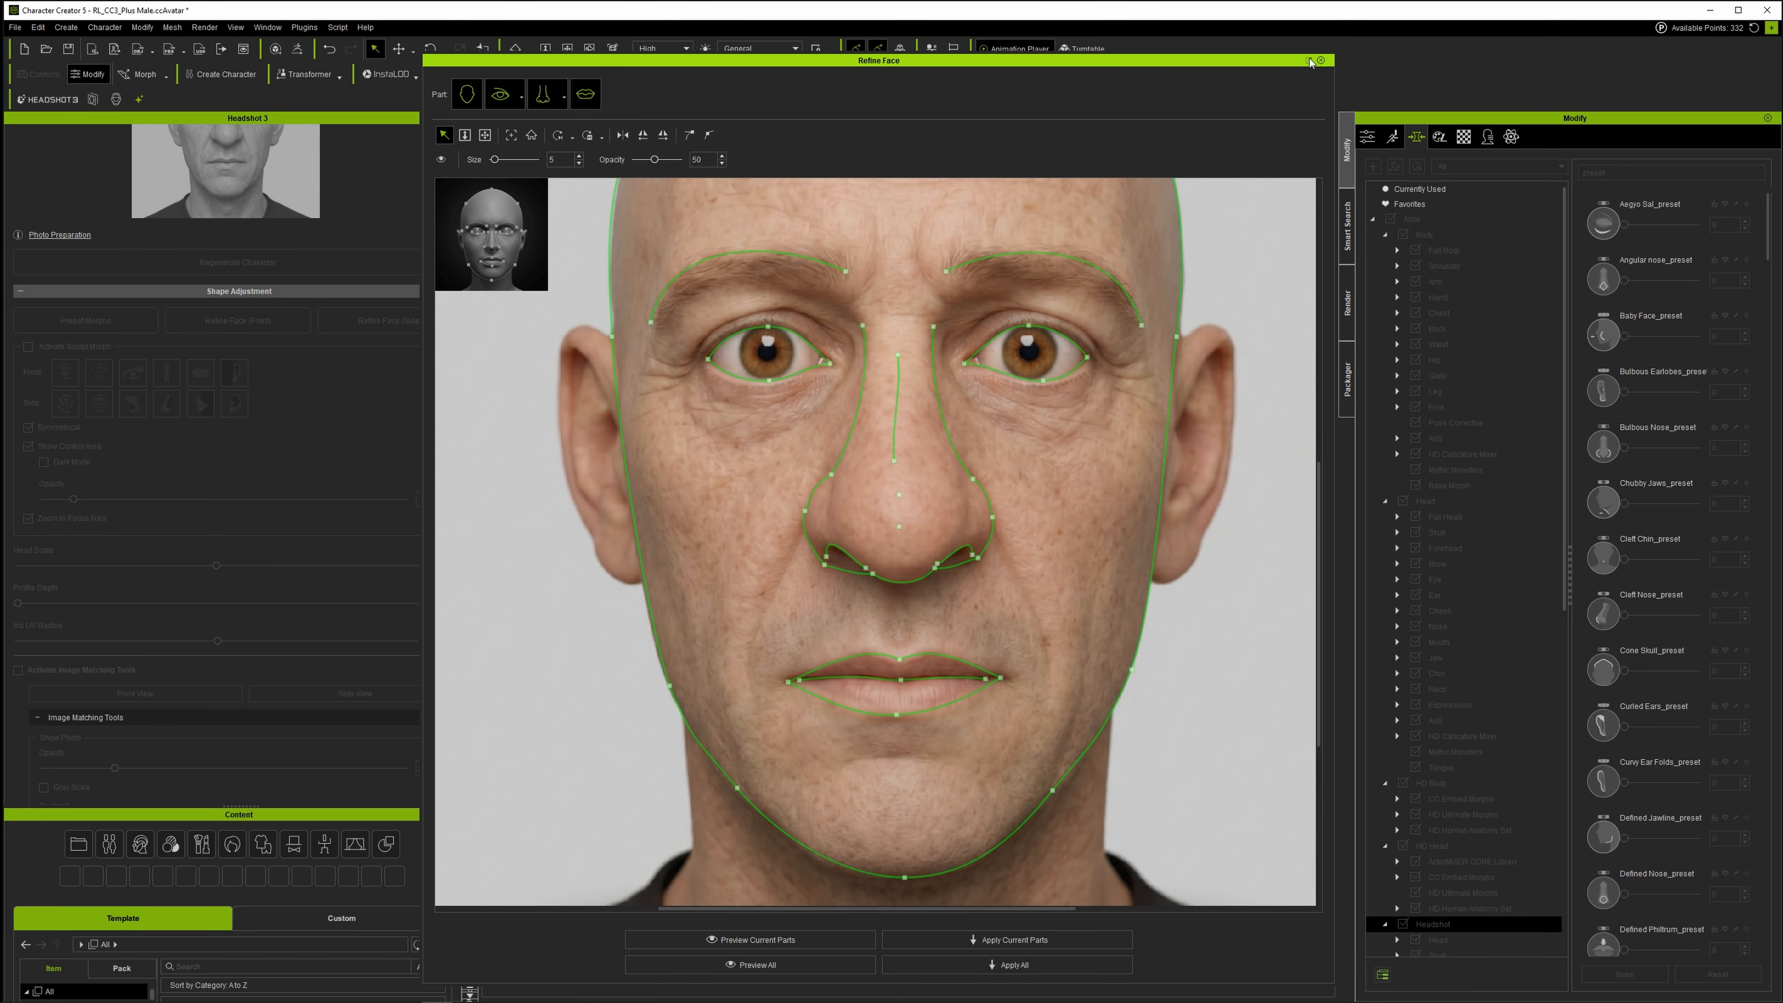
left_click(1323, 61)
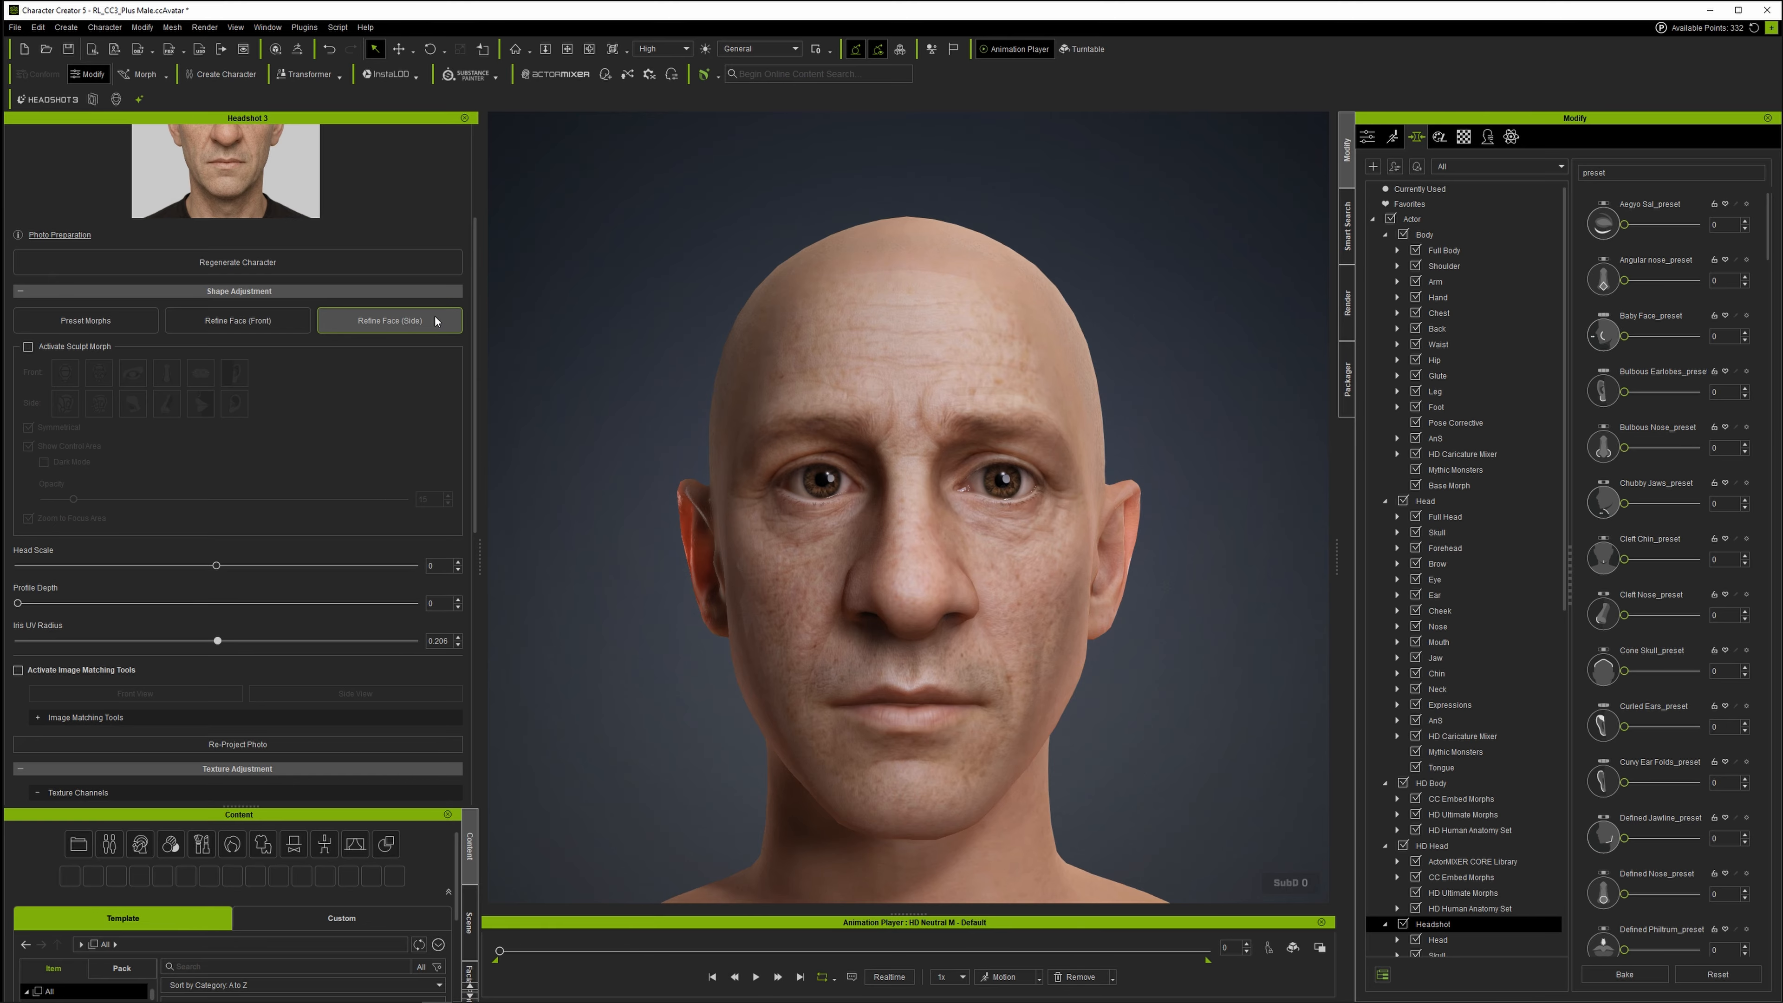
Open the side face refinement, preview all parts against the side photo across the split line, and inspect the profile contour around the brow.
left_click(435, 320)
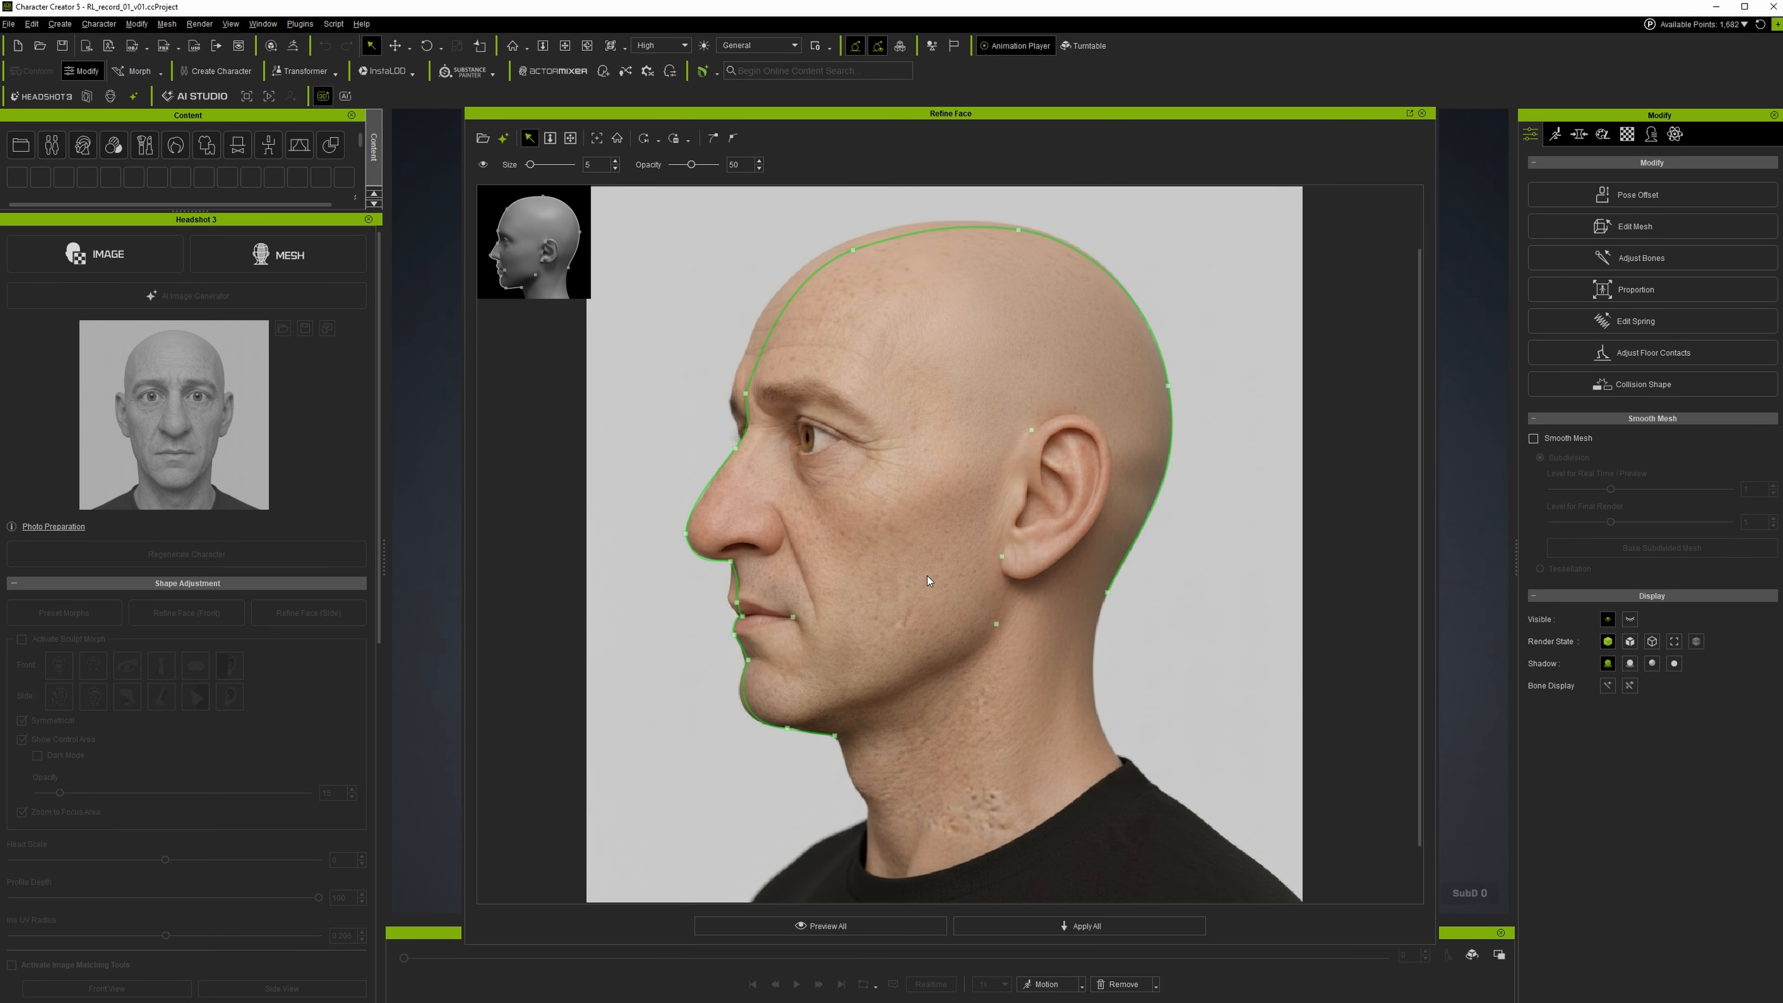
left_click(834, 928)
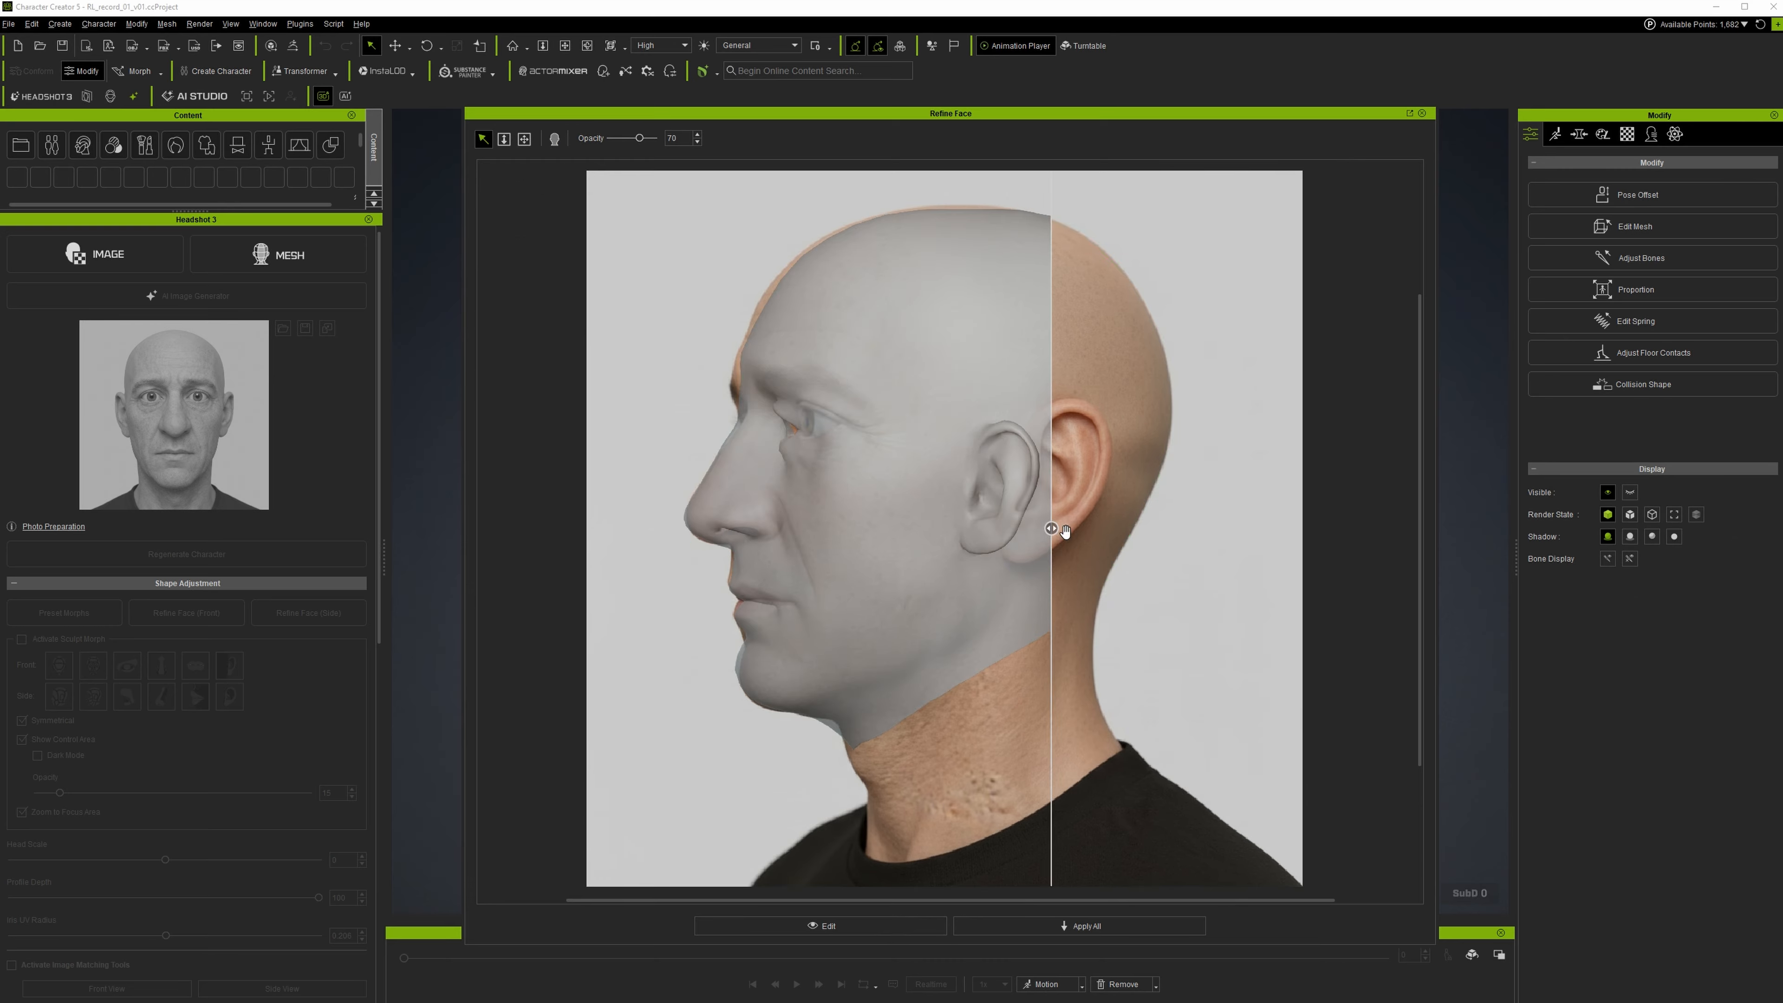
left_click_drag(1057, 520, 1160, 515)
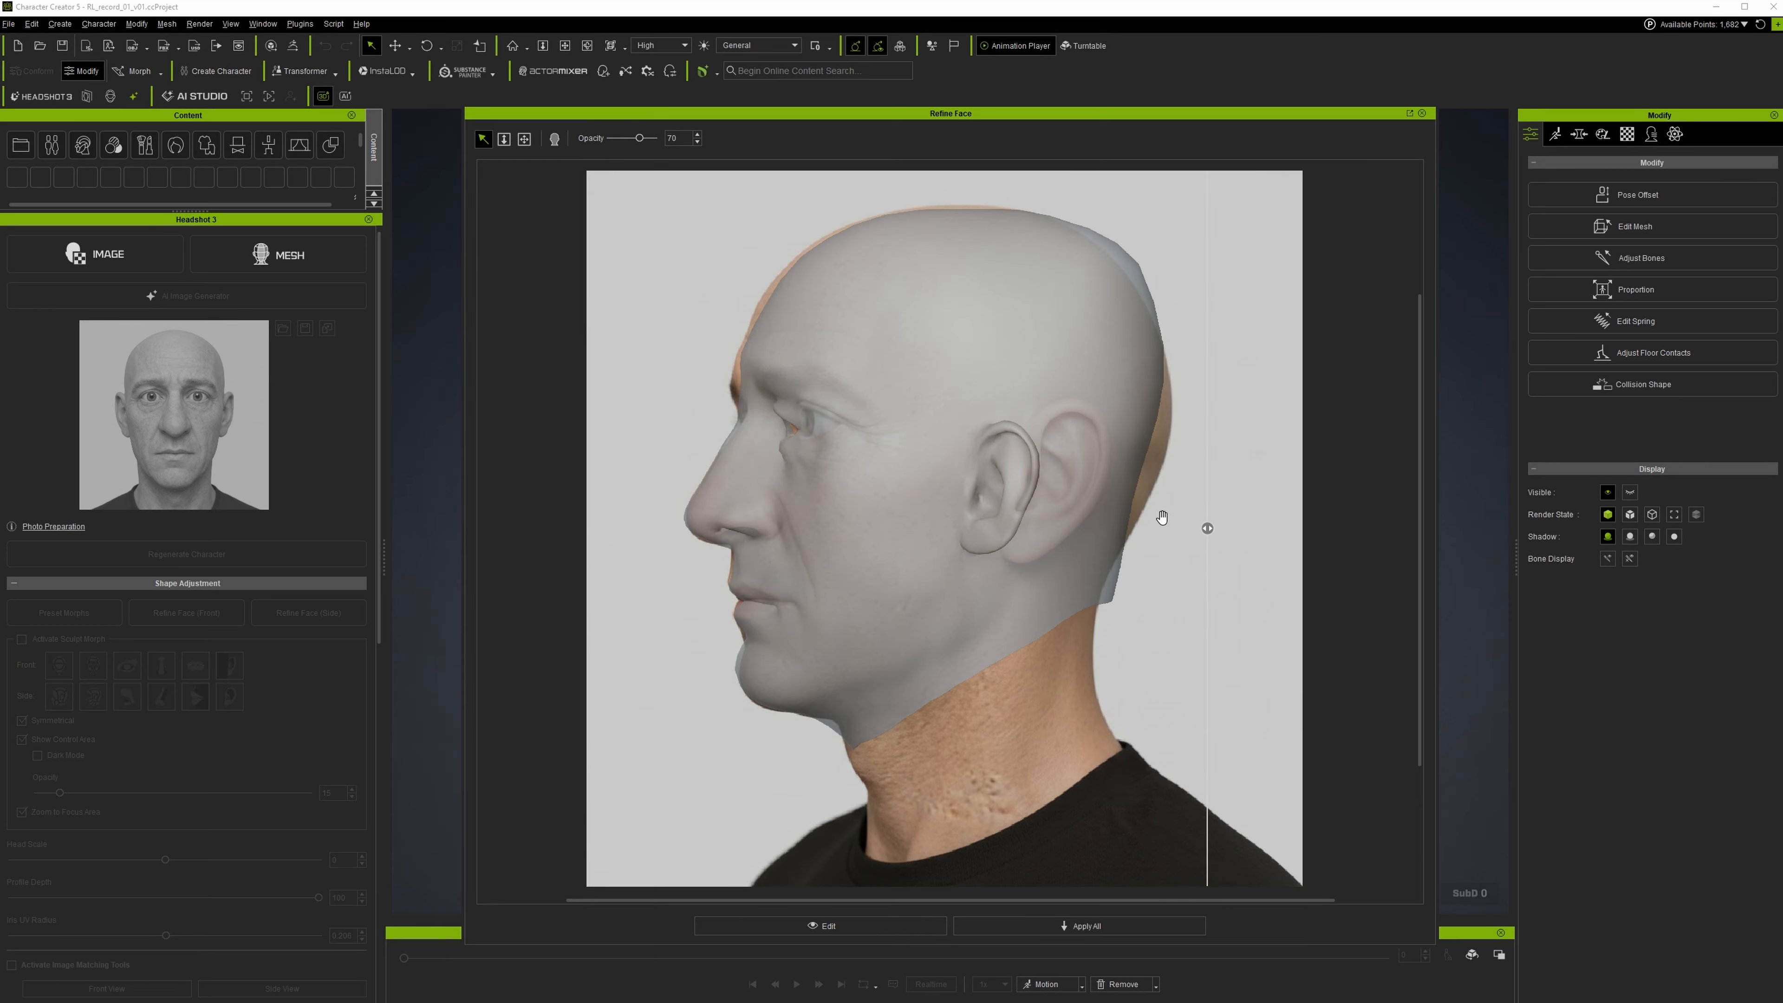
left_click_drag(1160, 515, 842, 521)
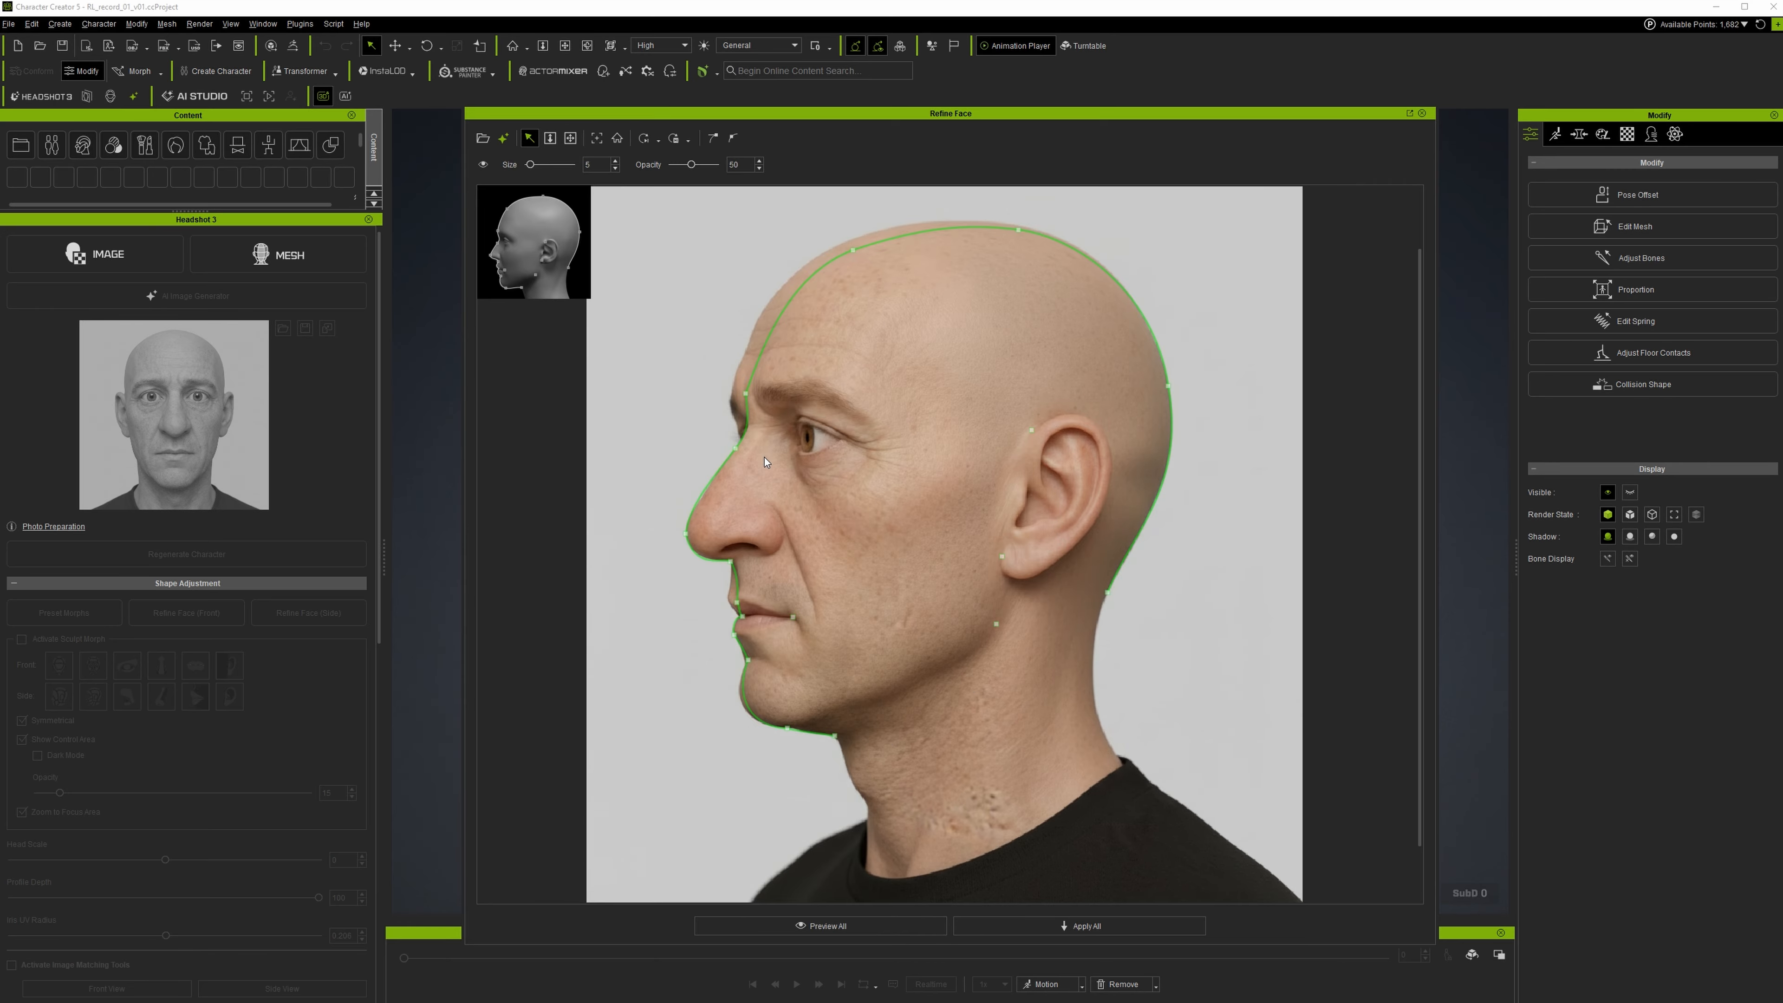
scroll(764, 462, "up", 5)
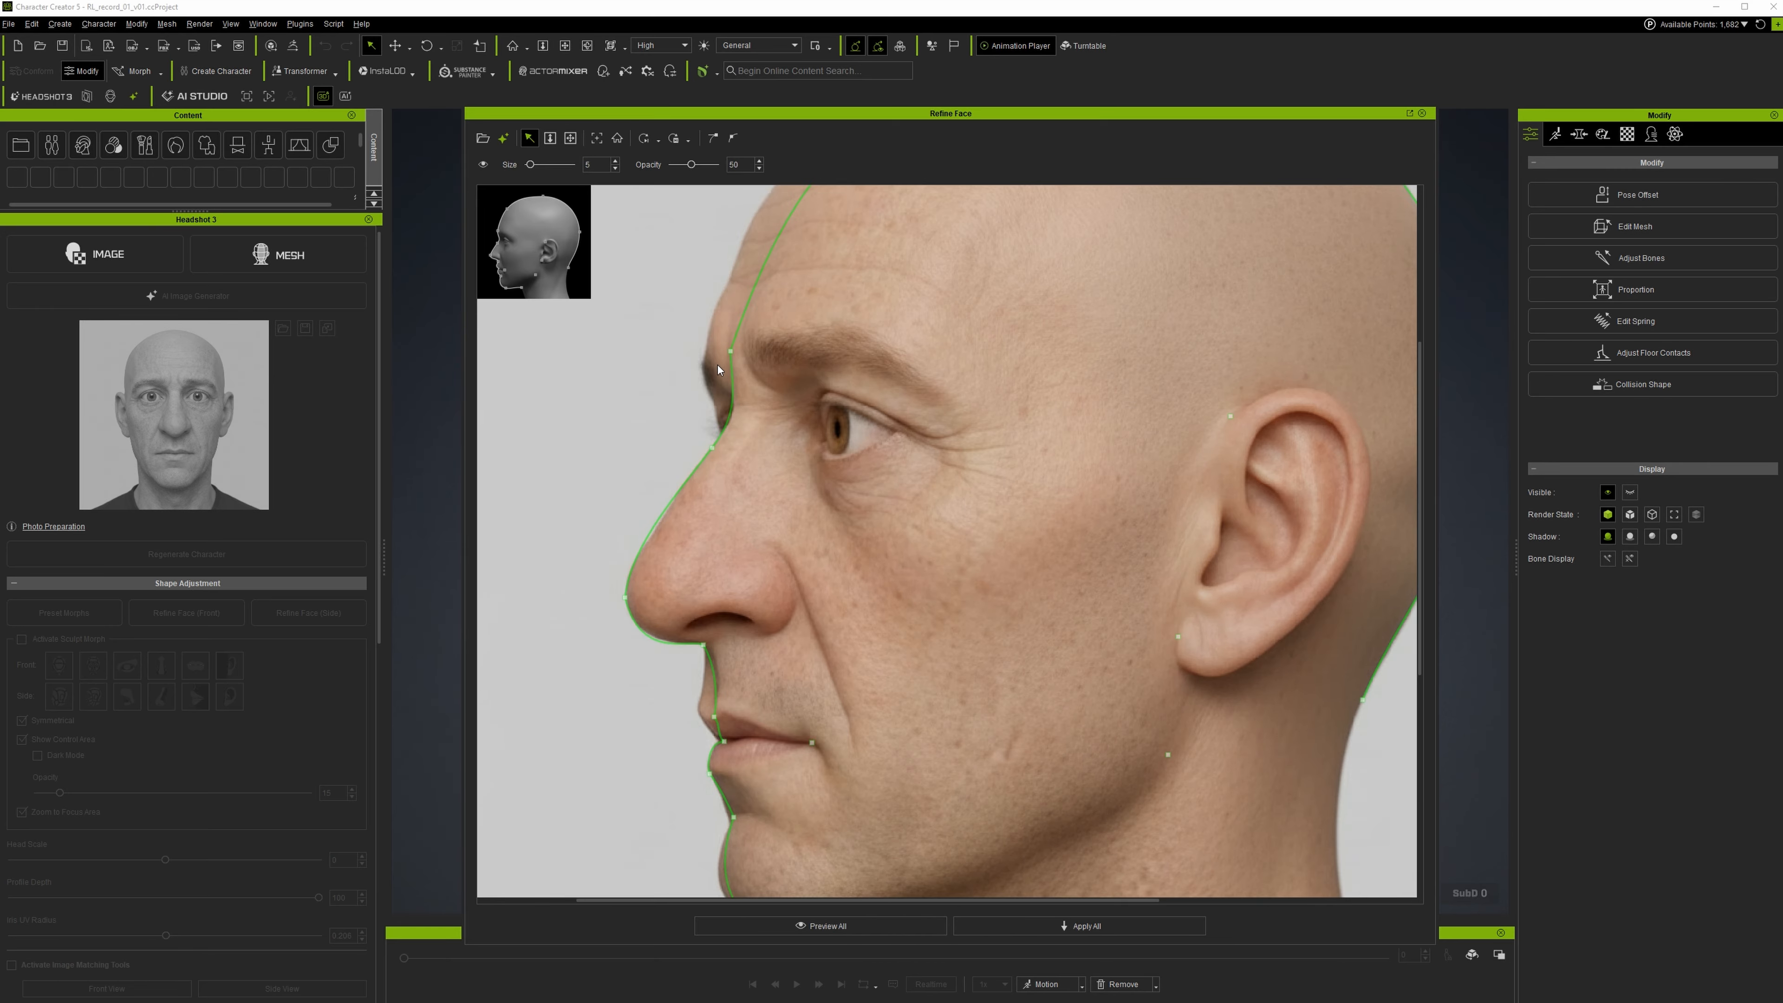
scroll(747, 367, "down", 3)
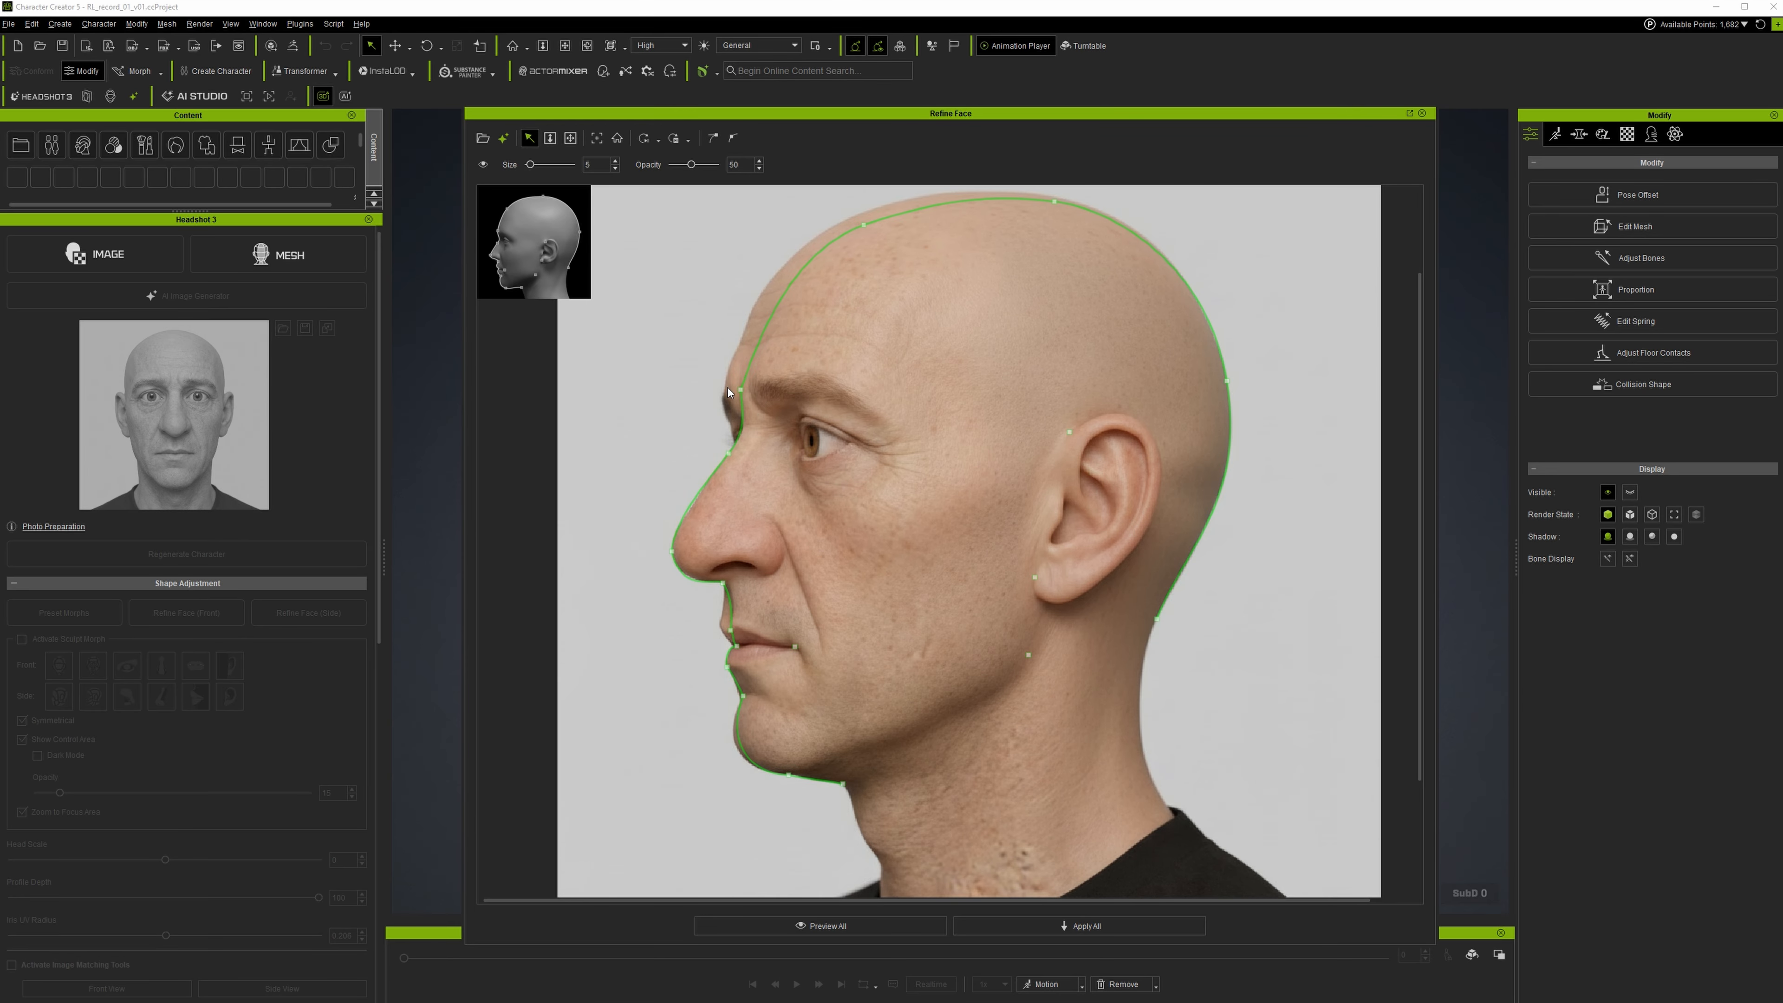
scroll(729, 384, "down", 2)
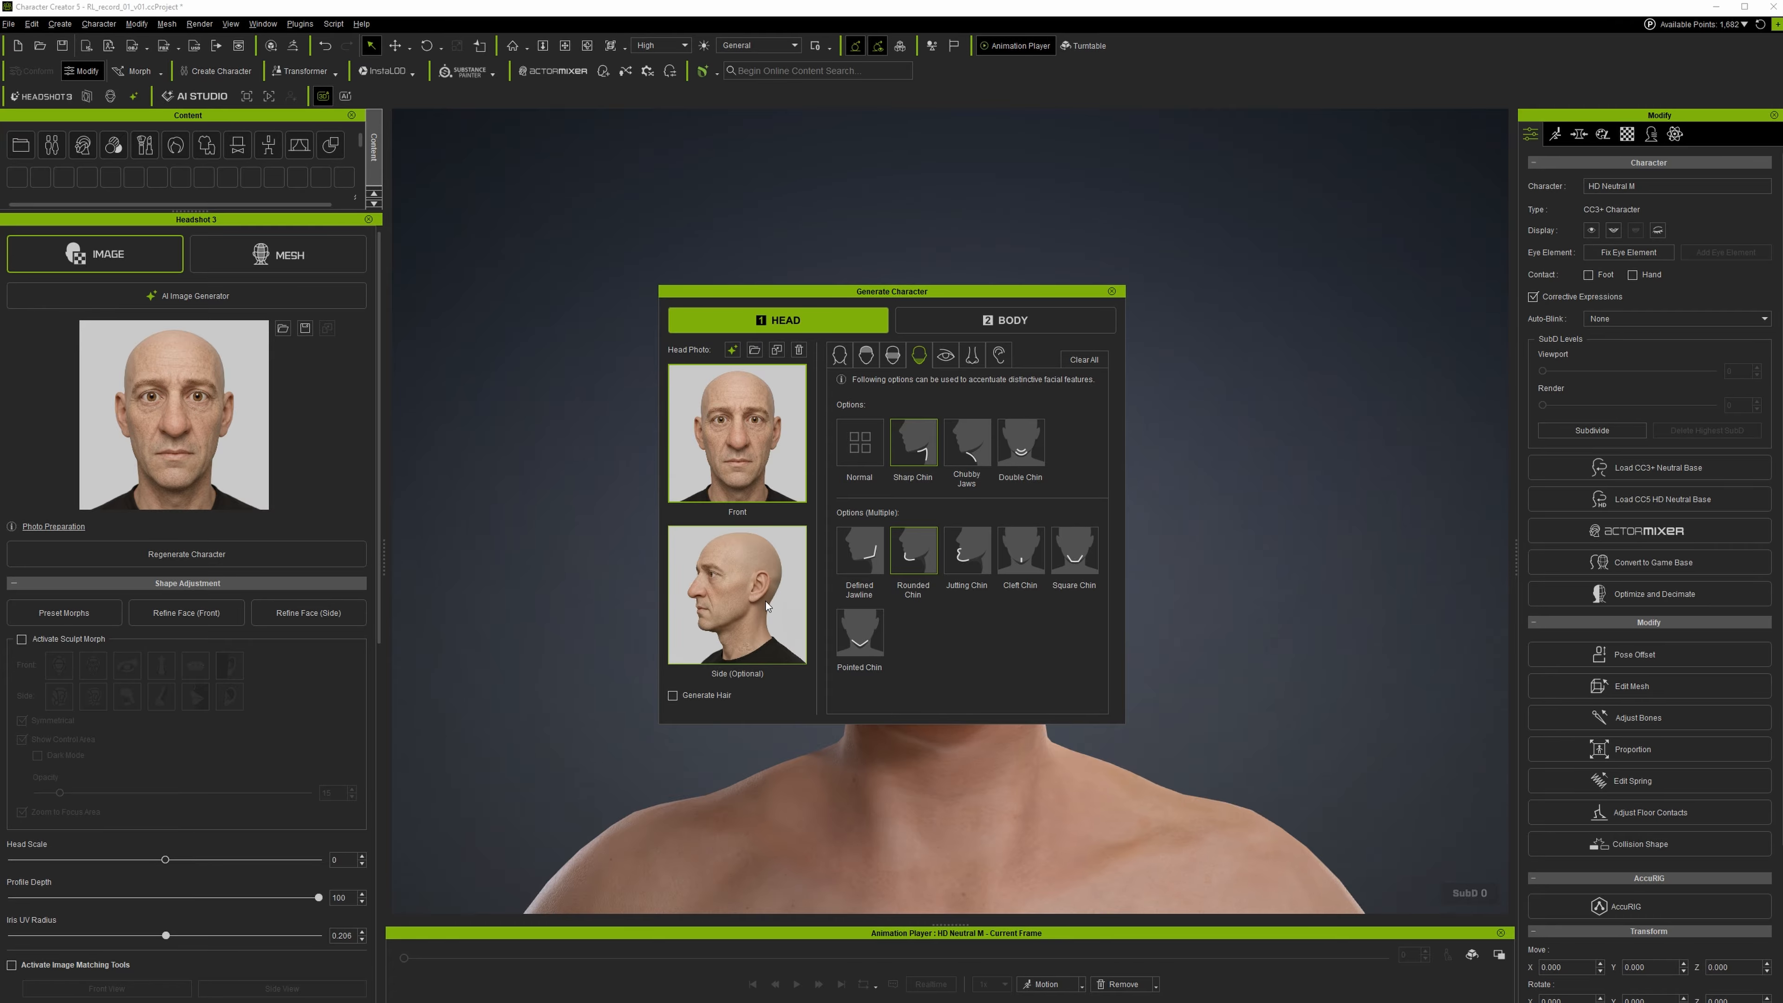
Check the current side head photo, look at the AI Image Generator's Side & Body mode, and view the new side profile image.
mouse_move(732, 597)
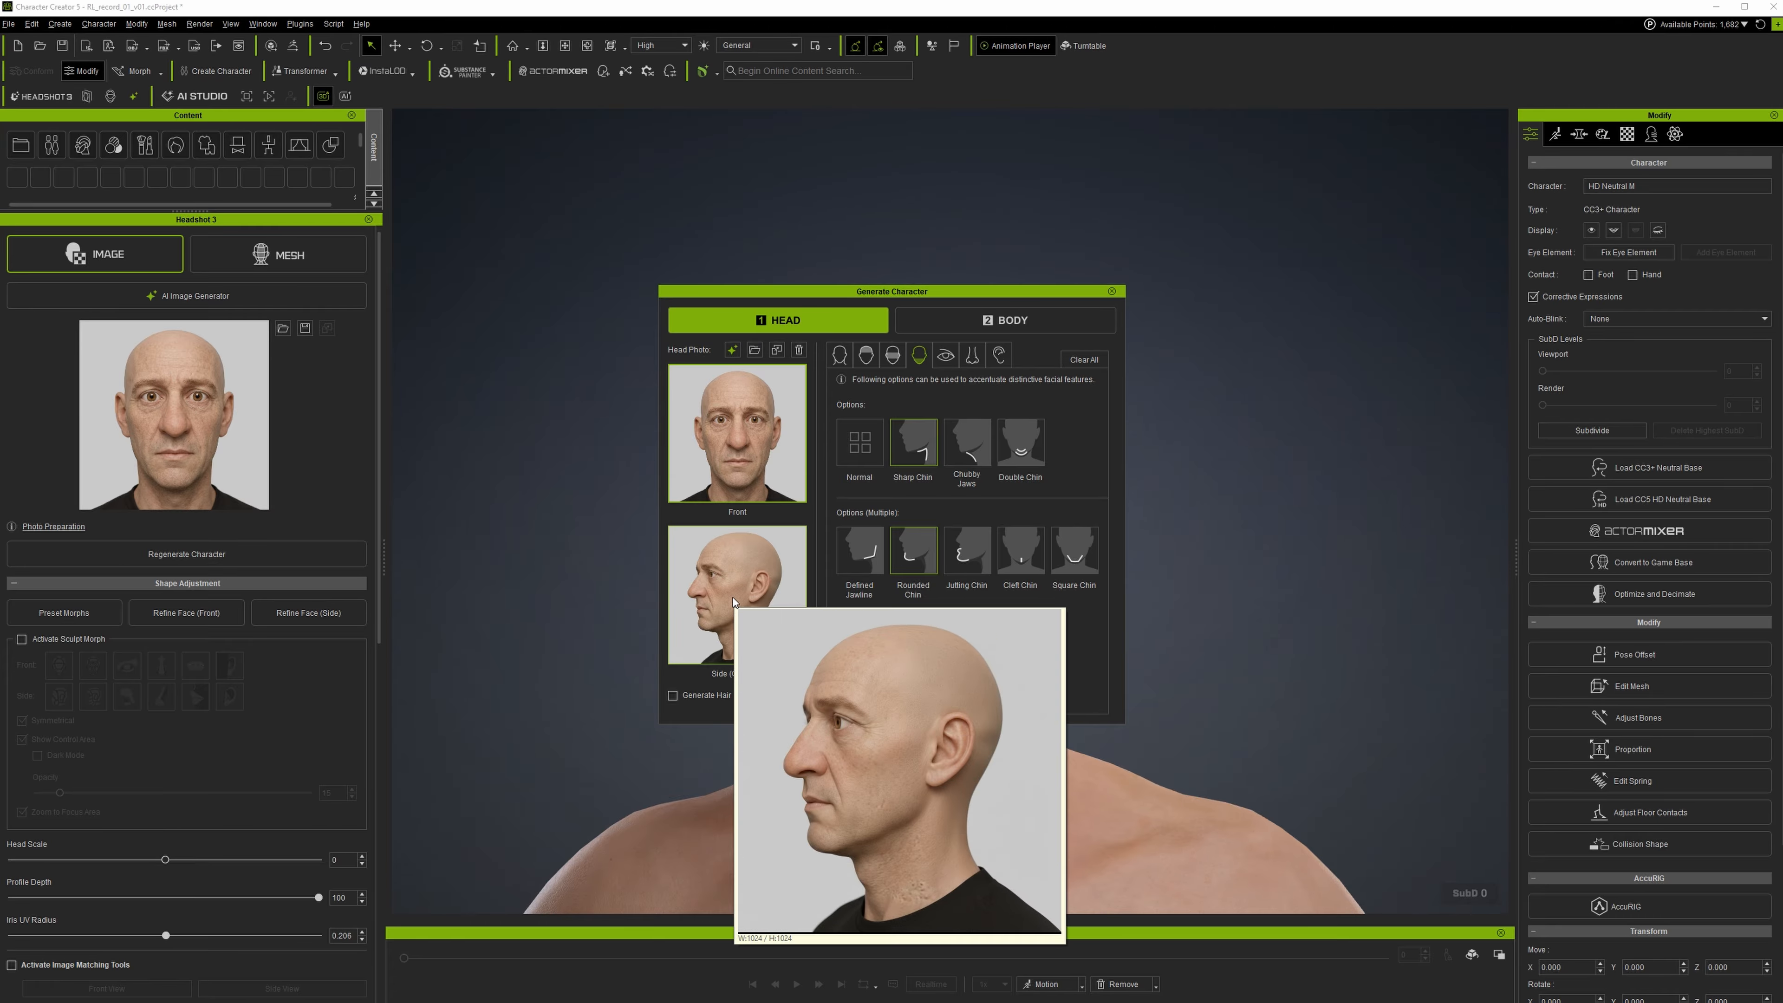
left_click(1111, 290)
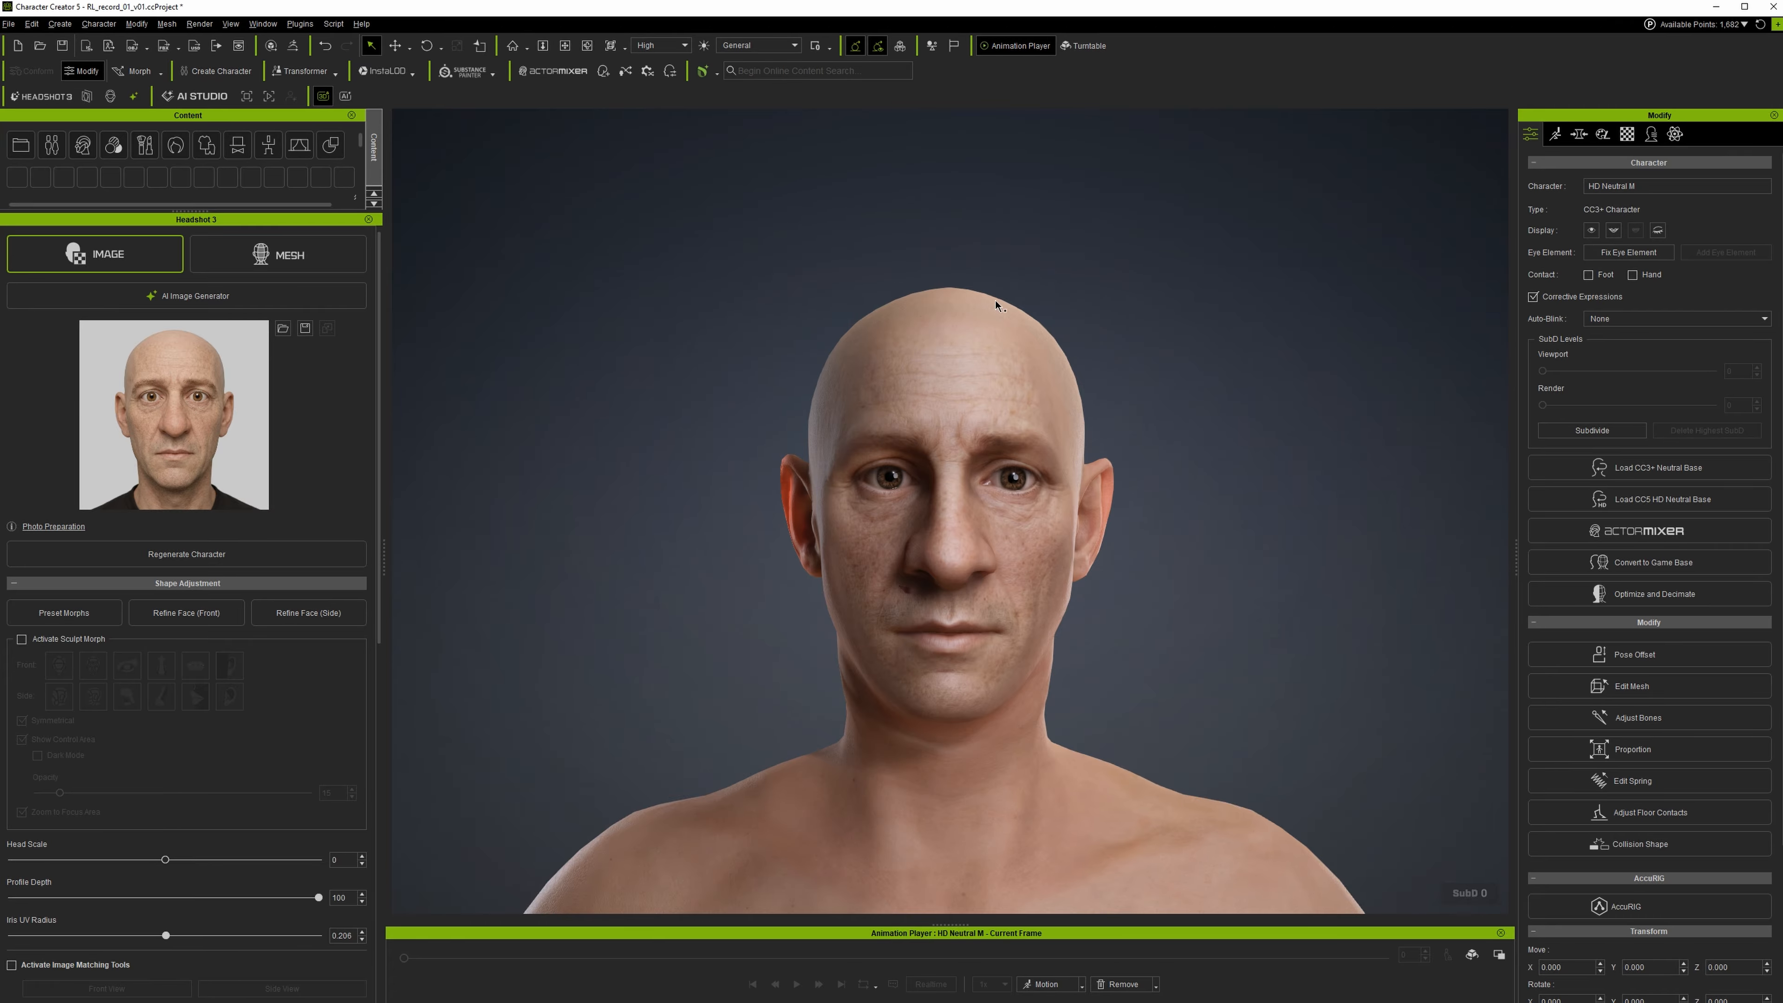
left_click(225, 295)
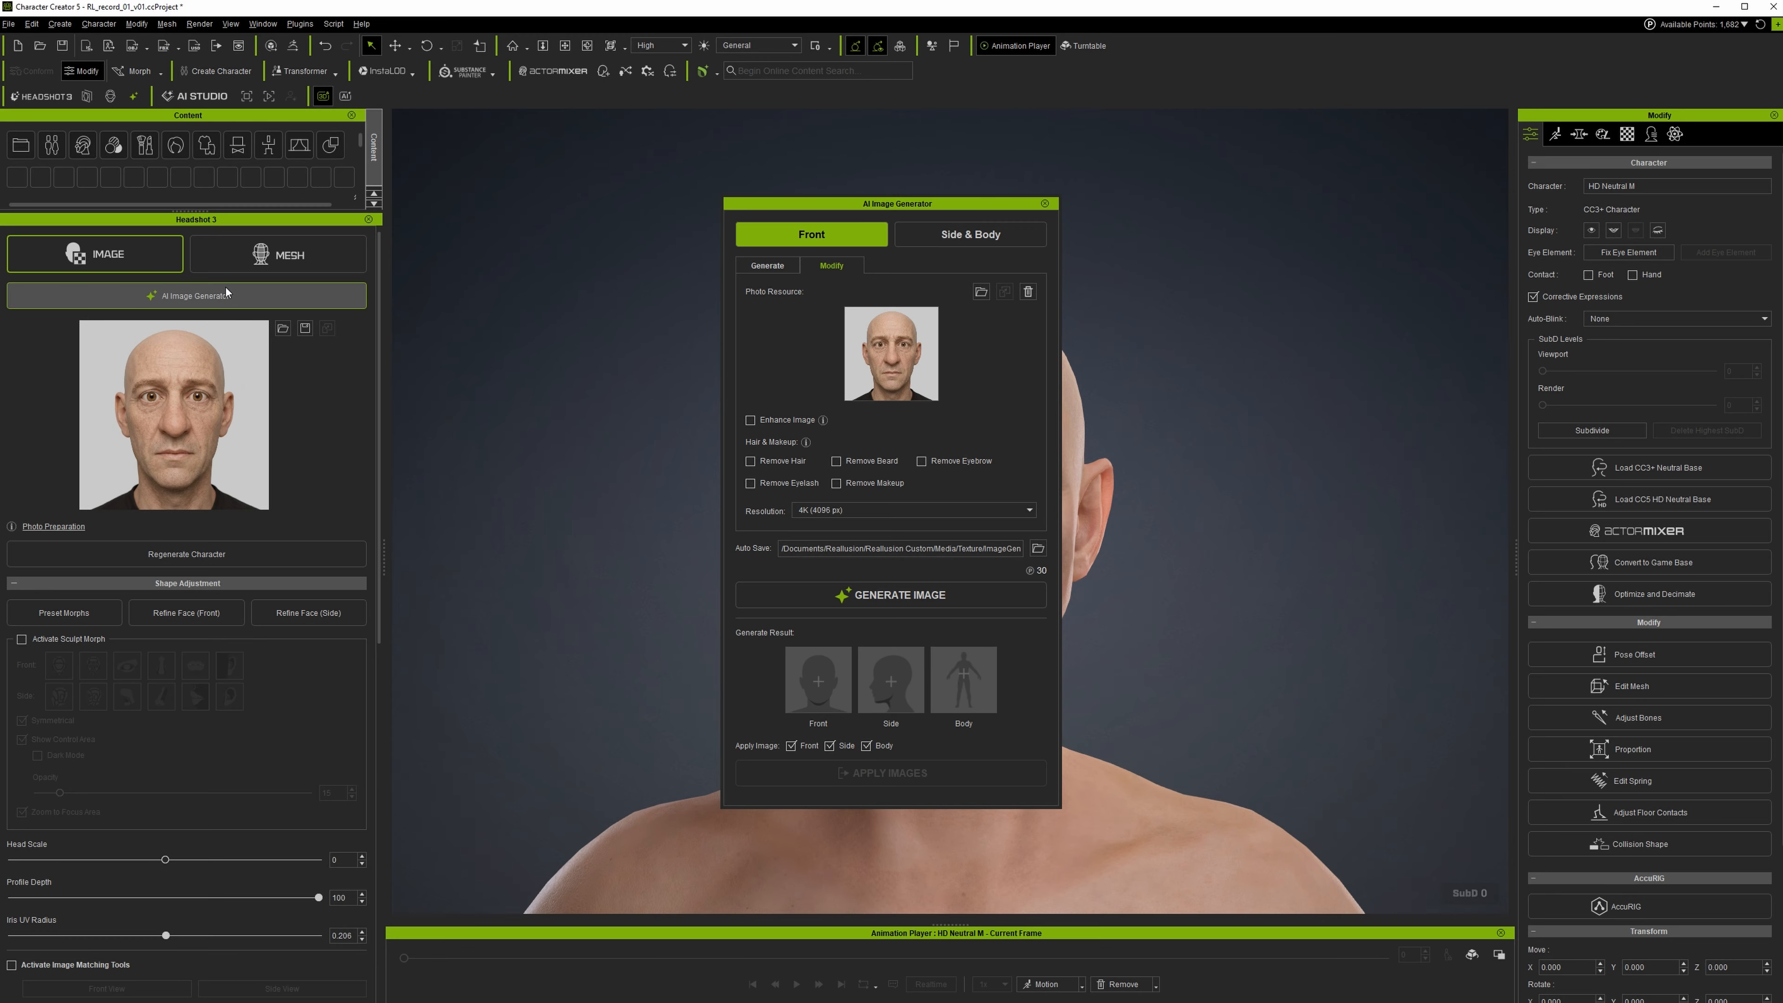
left_click(971, 236)
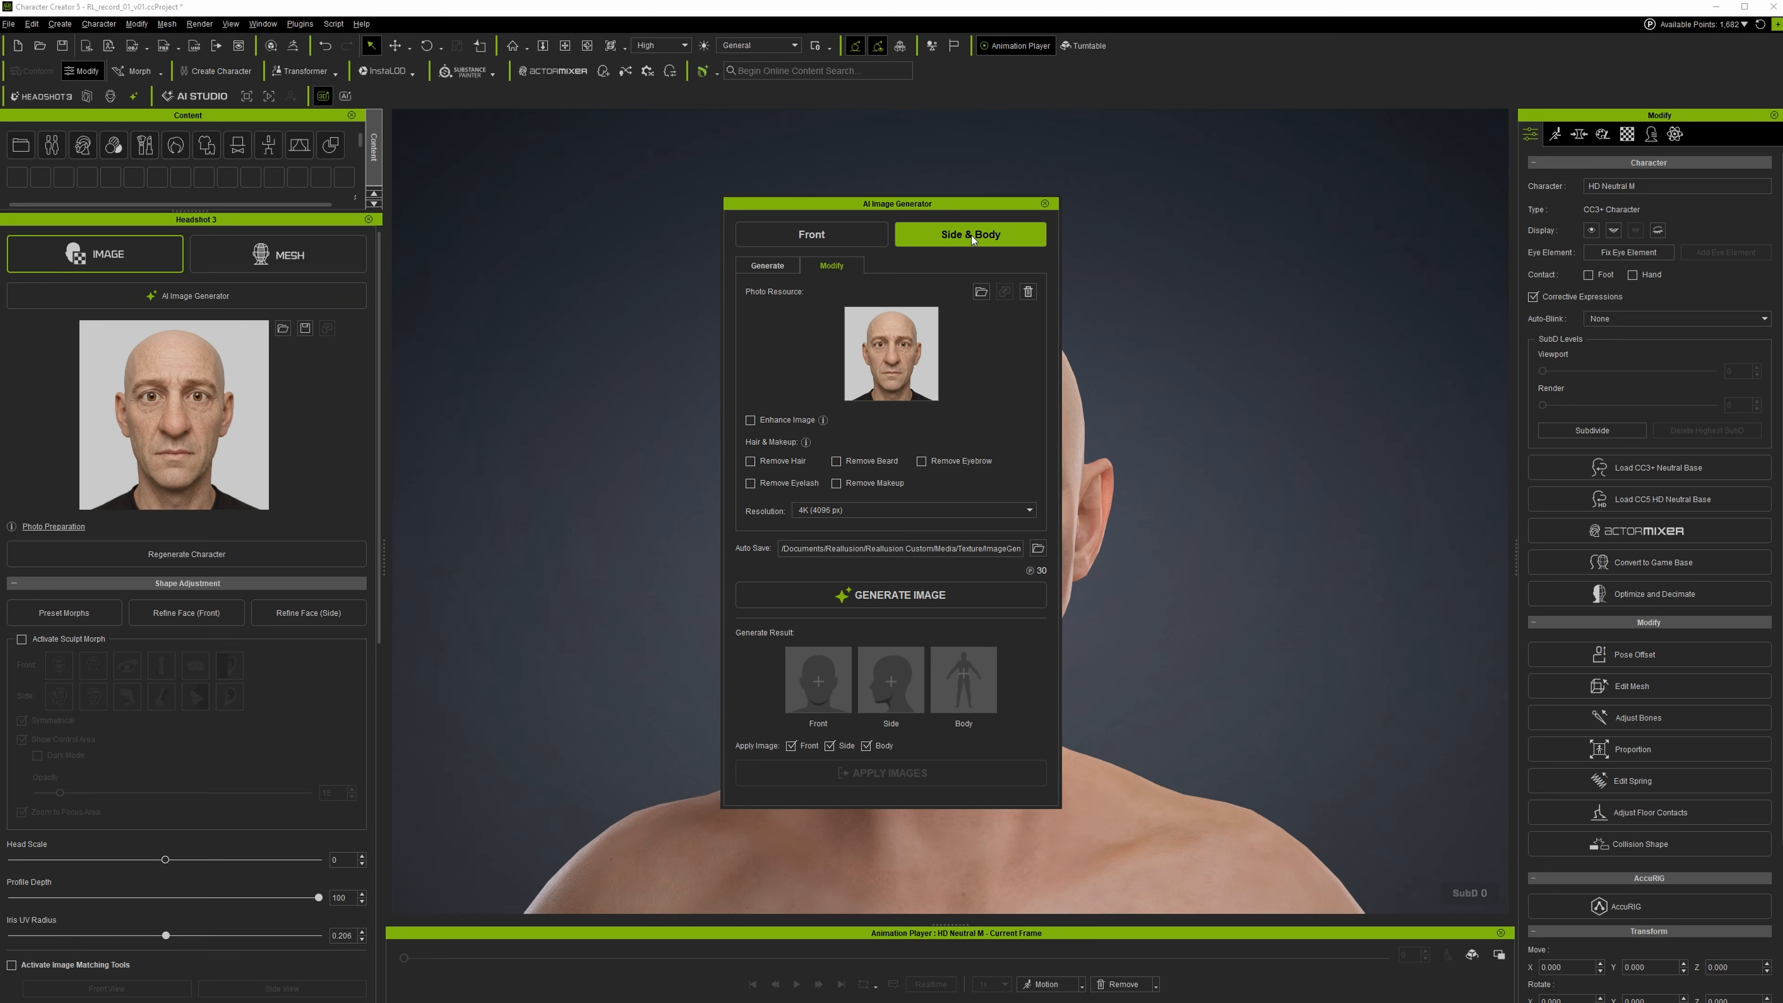
left_click(750, 392)
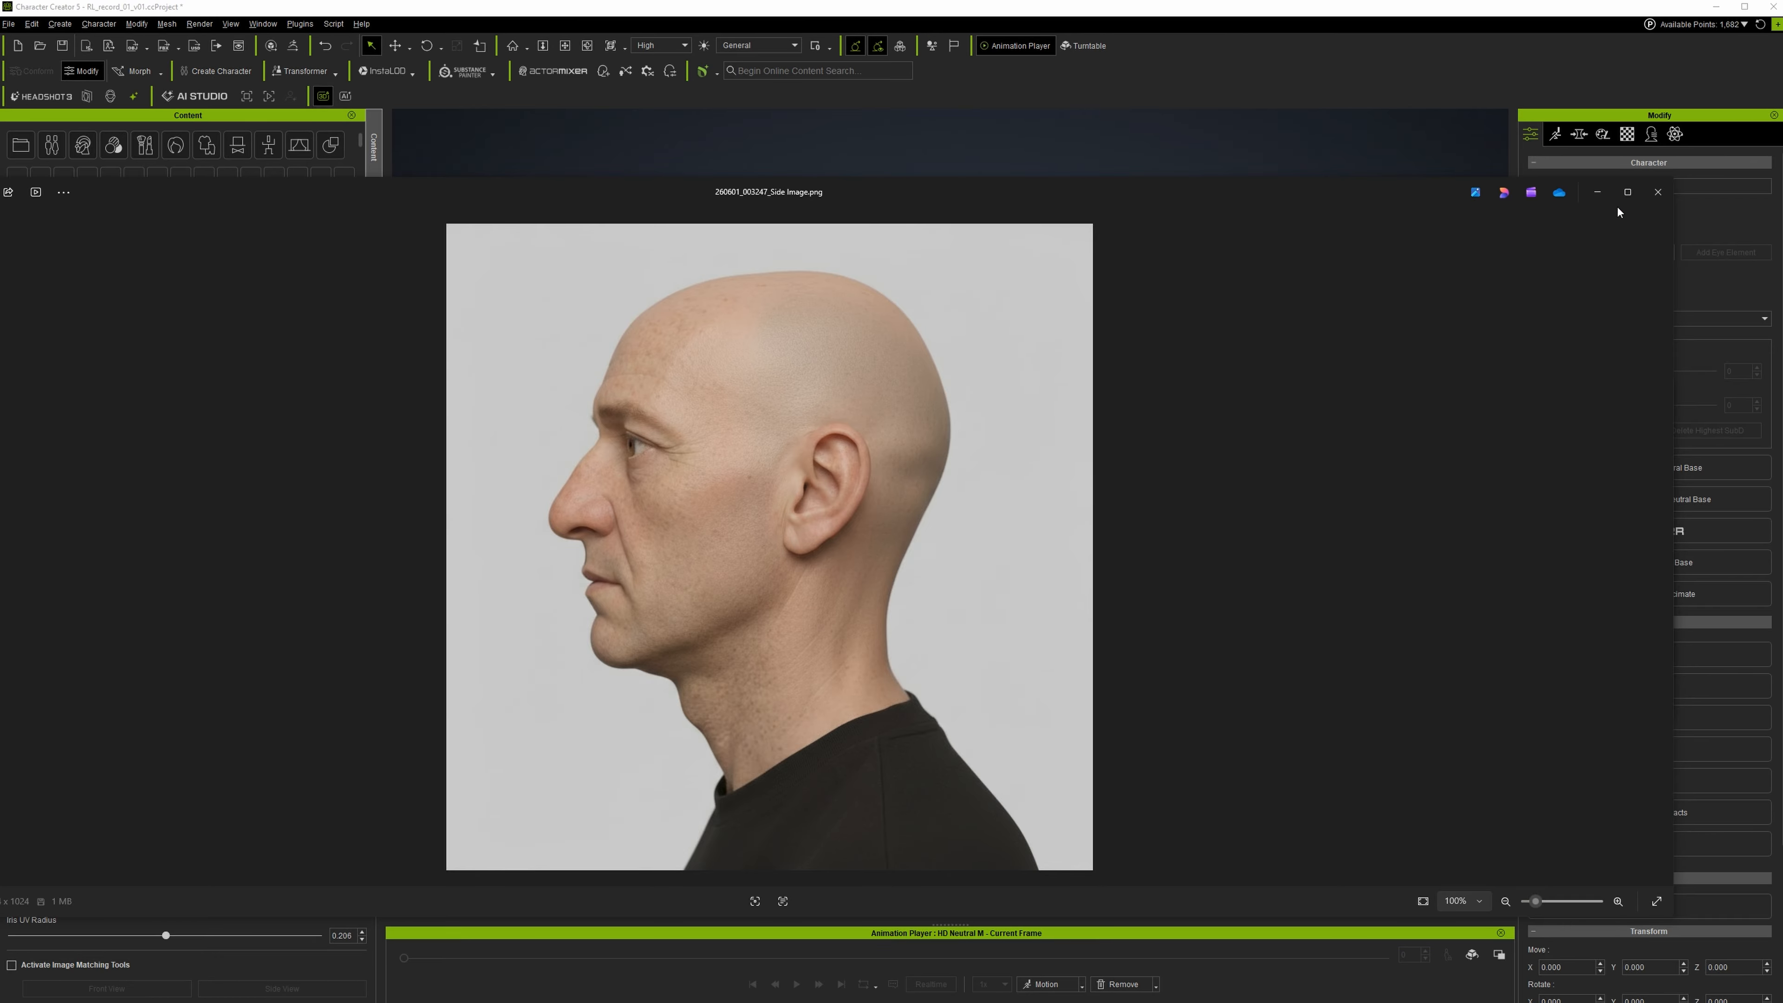
left_click(1656, 194)
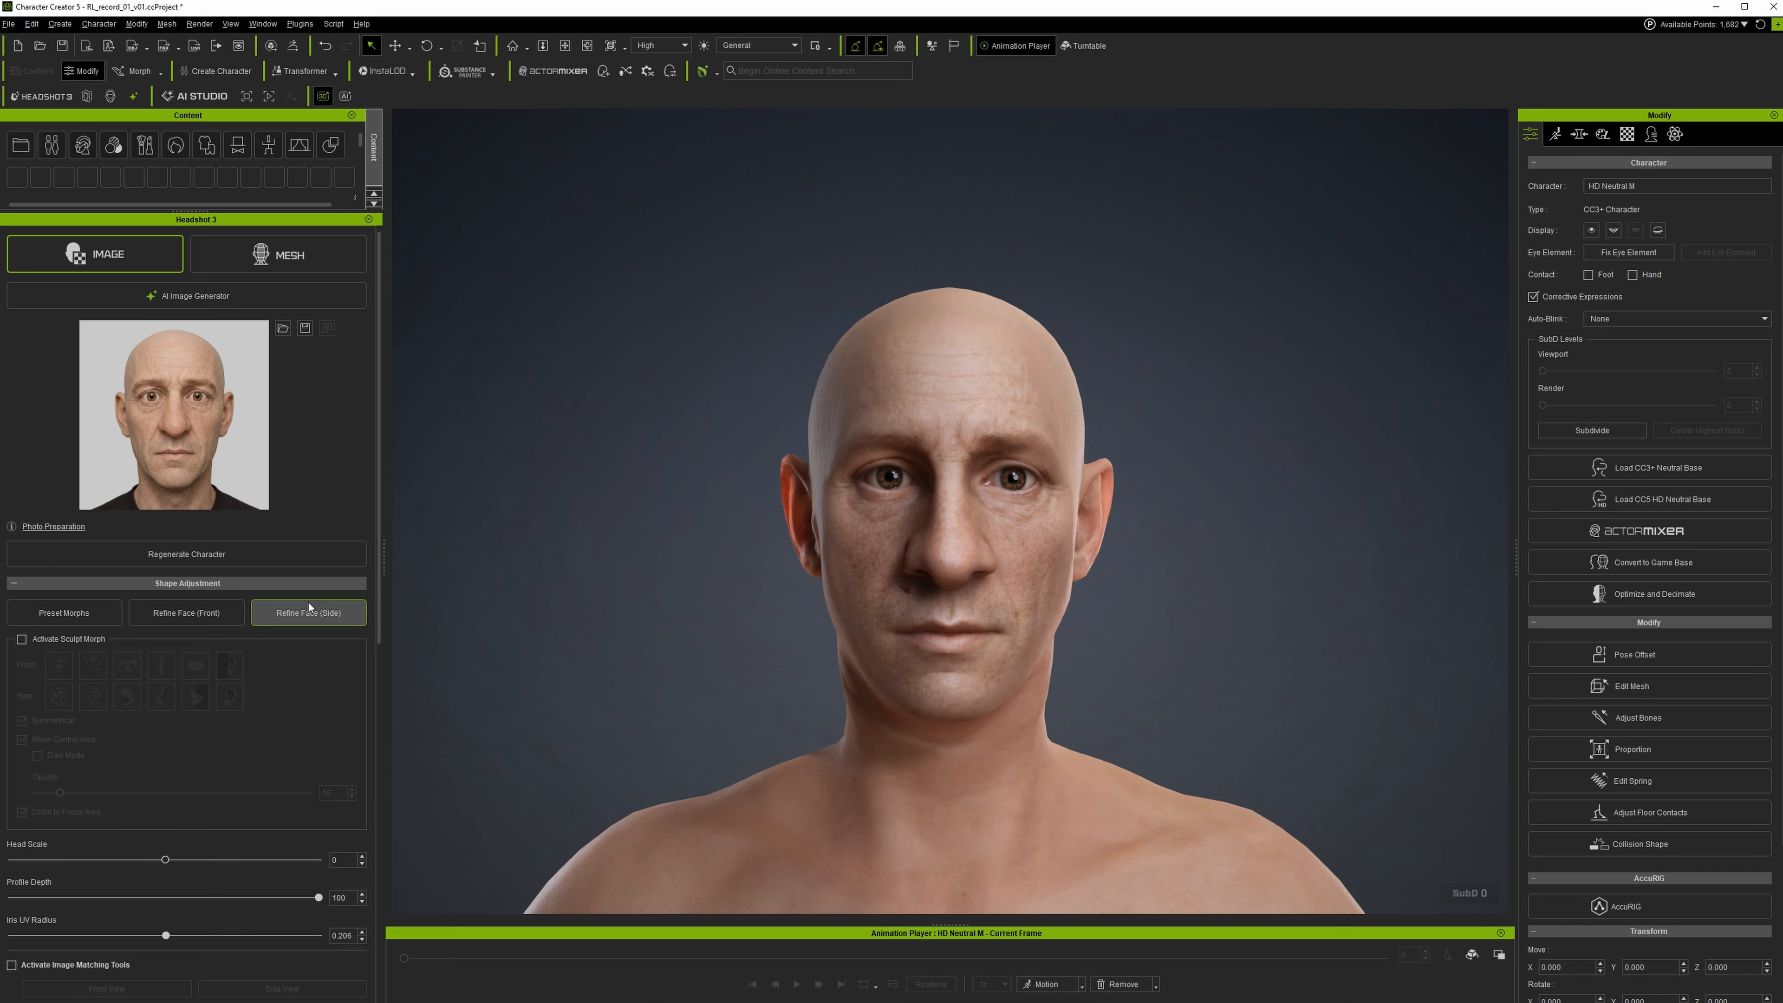
Reopen the side face refinement, adjust the curve handle at the forehead apex, and preview the mesh against the side photo.
left_click(306, 610)
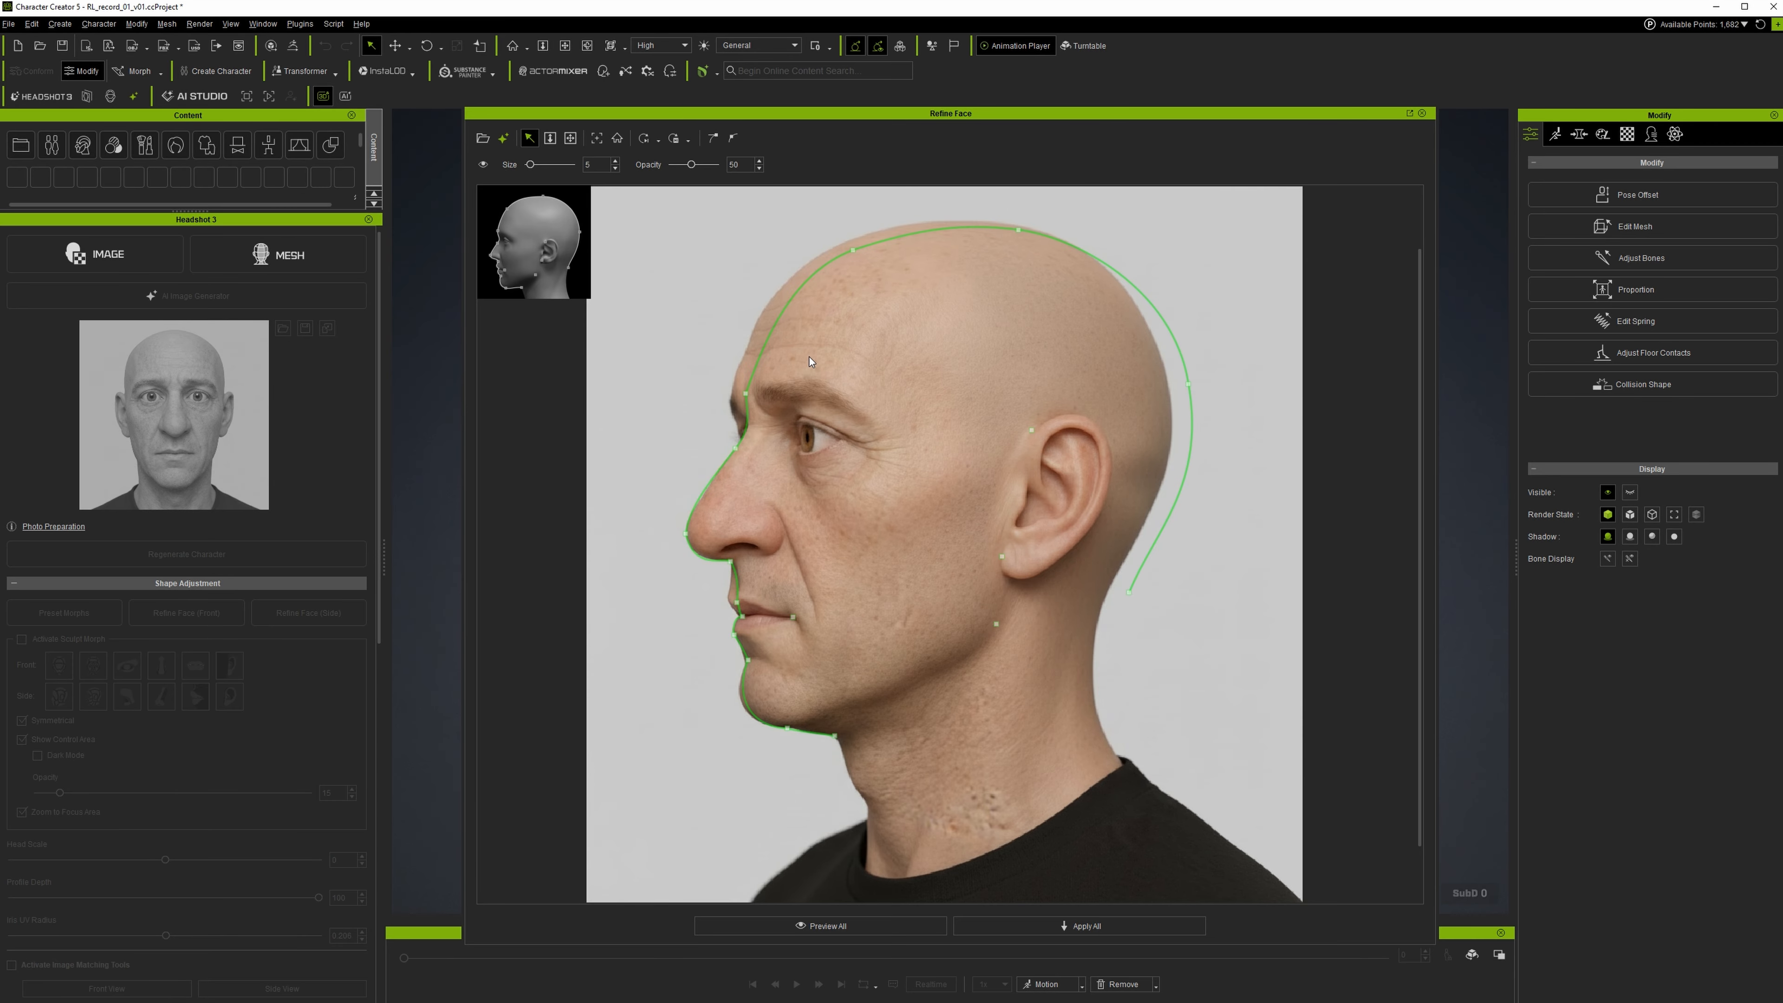
left_click(853, 250)
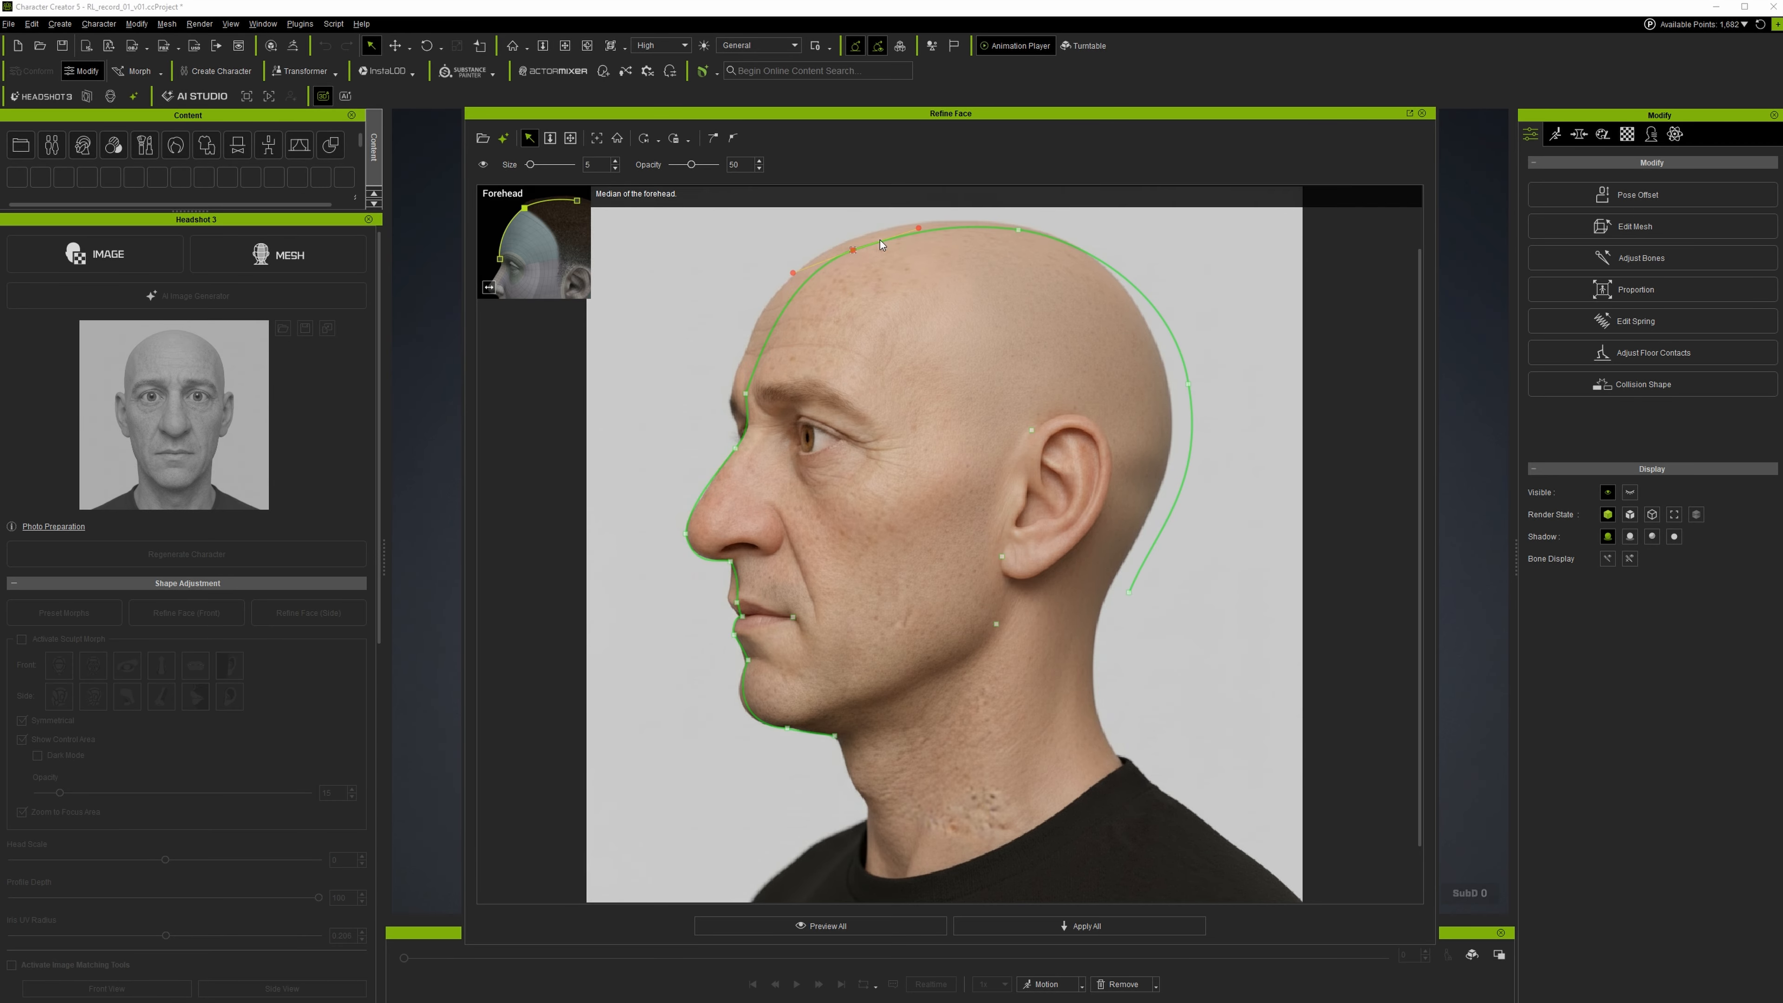
left_click(1019, 231)
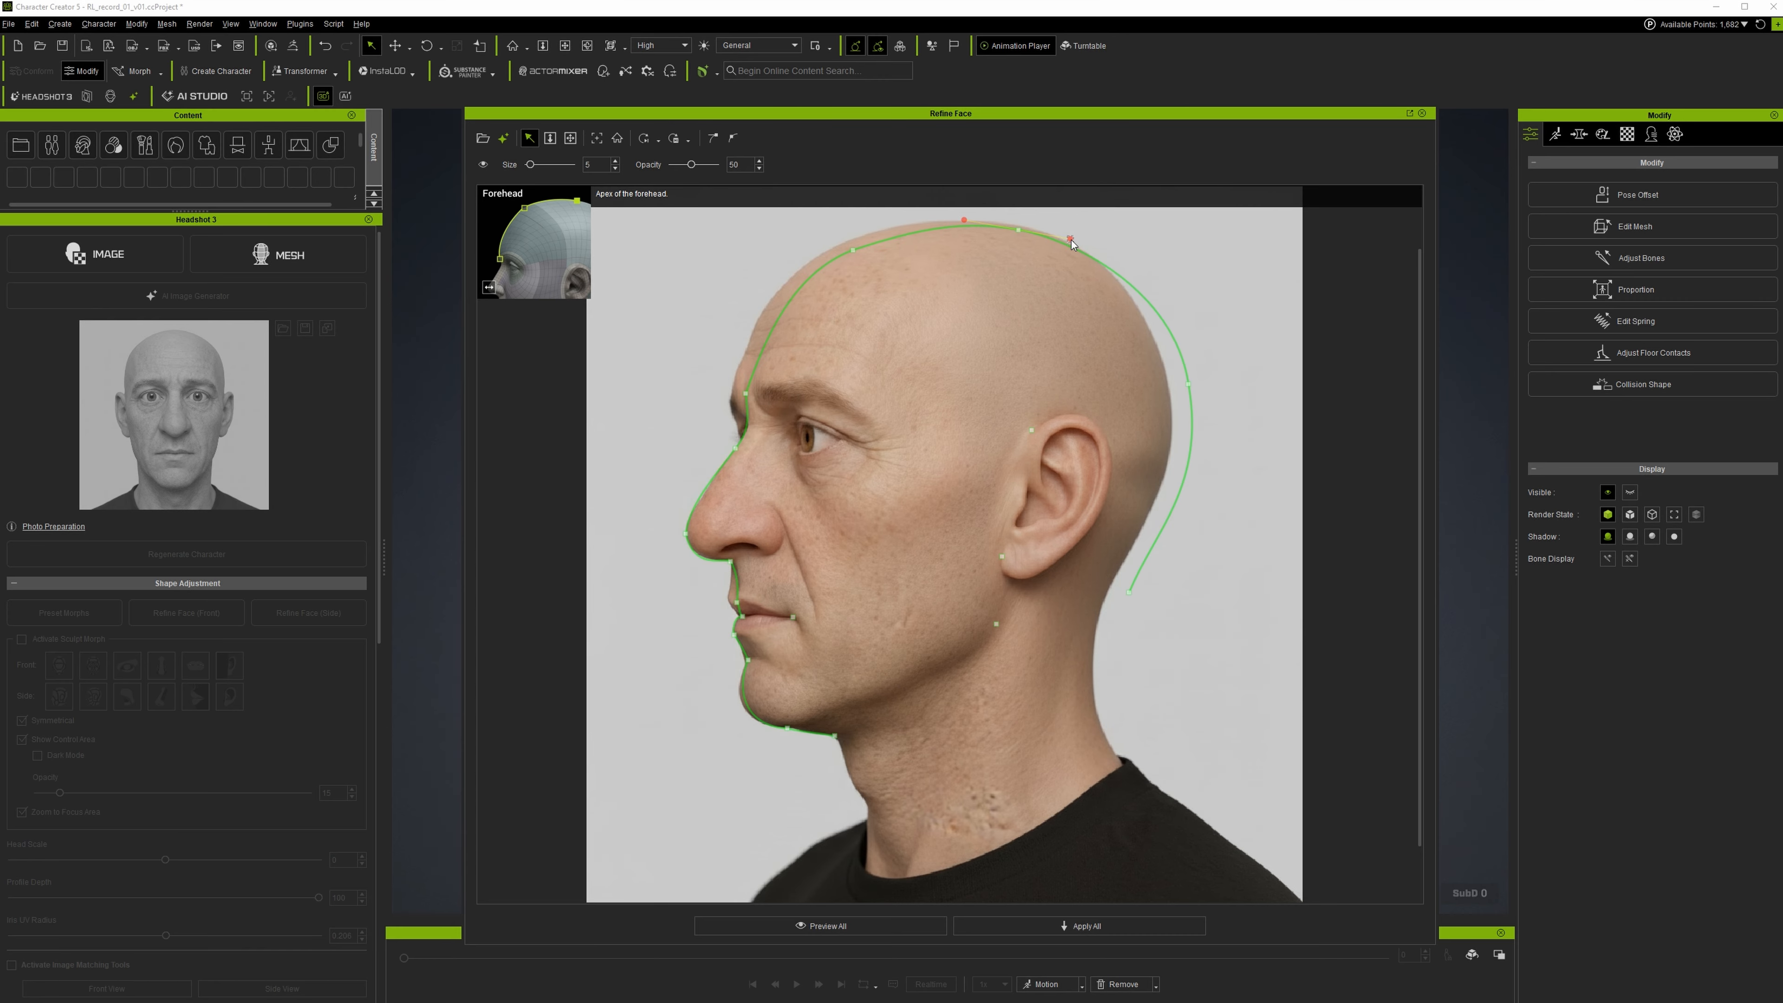
mouse_move(1074, 237)
left_mouse_down()
mouse_move(1061, 247)
mouse_move(1076, 240)
left_mouse_up()
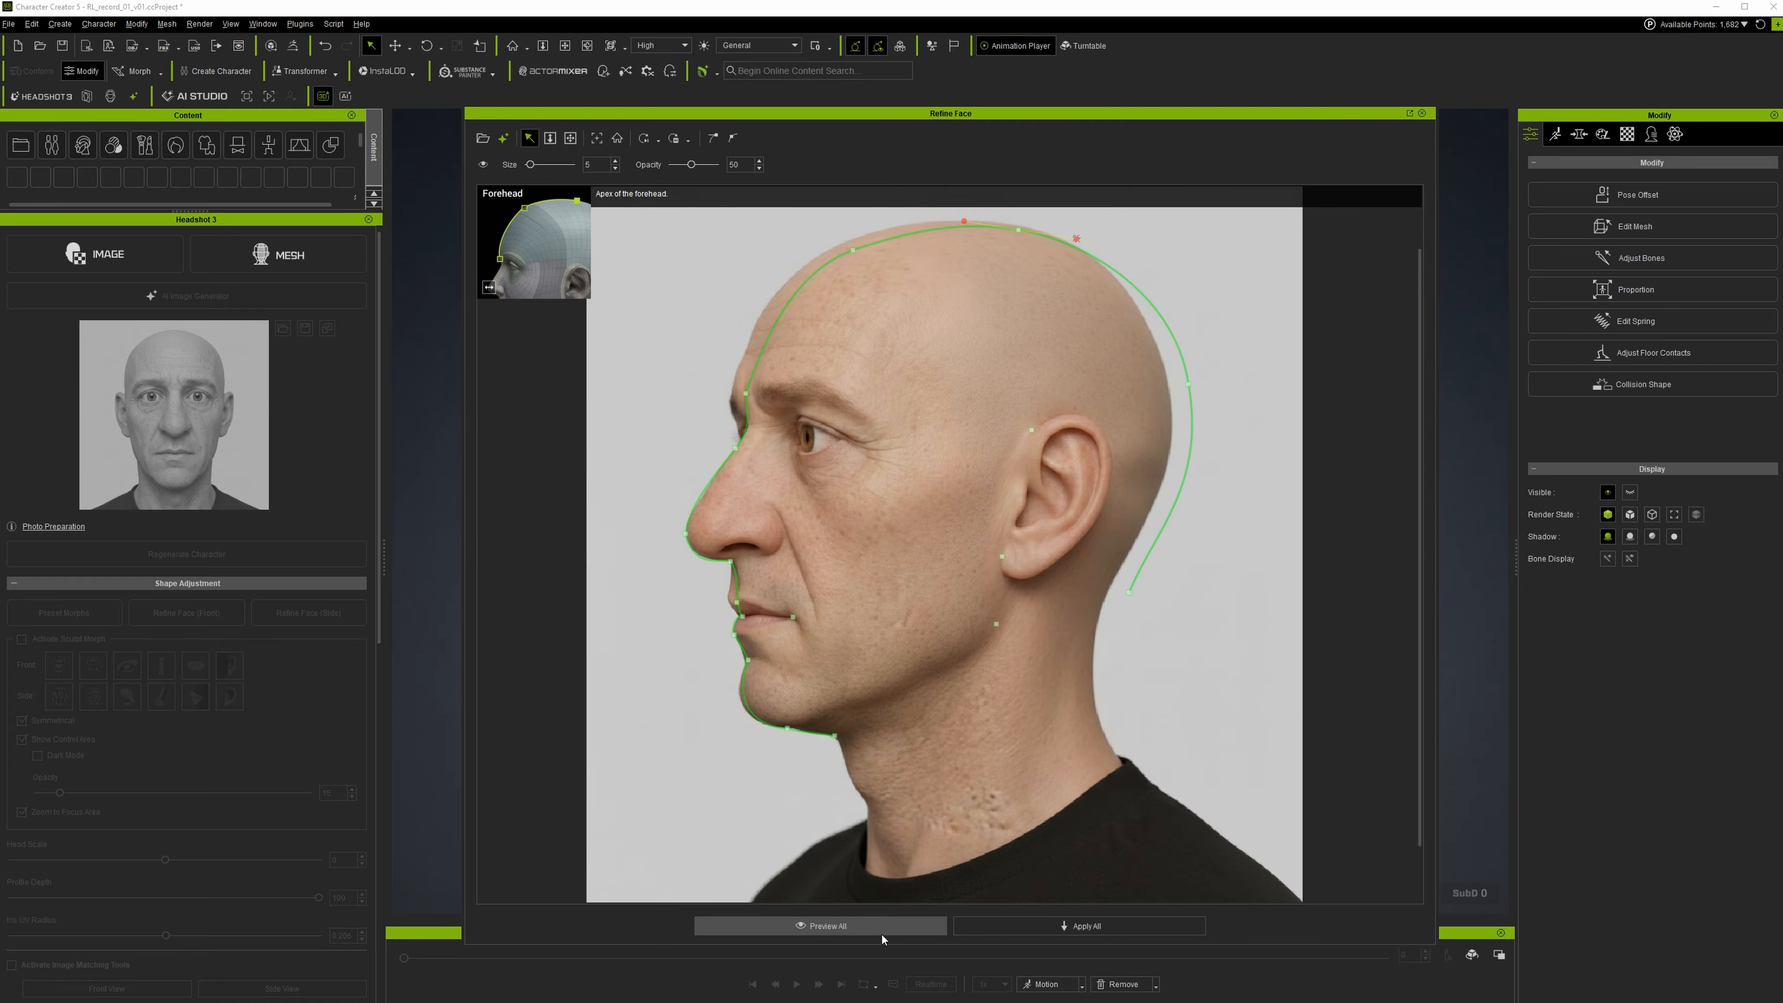
left_click(820, 926)
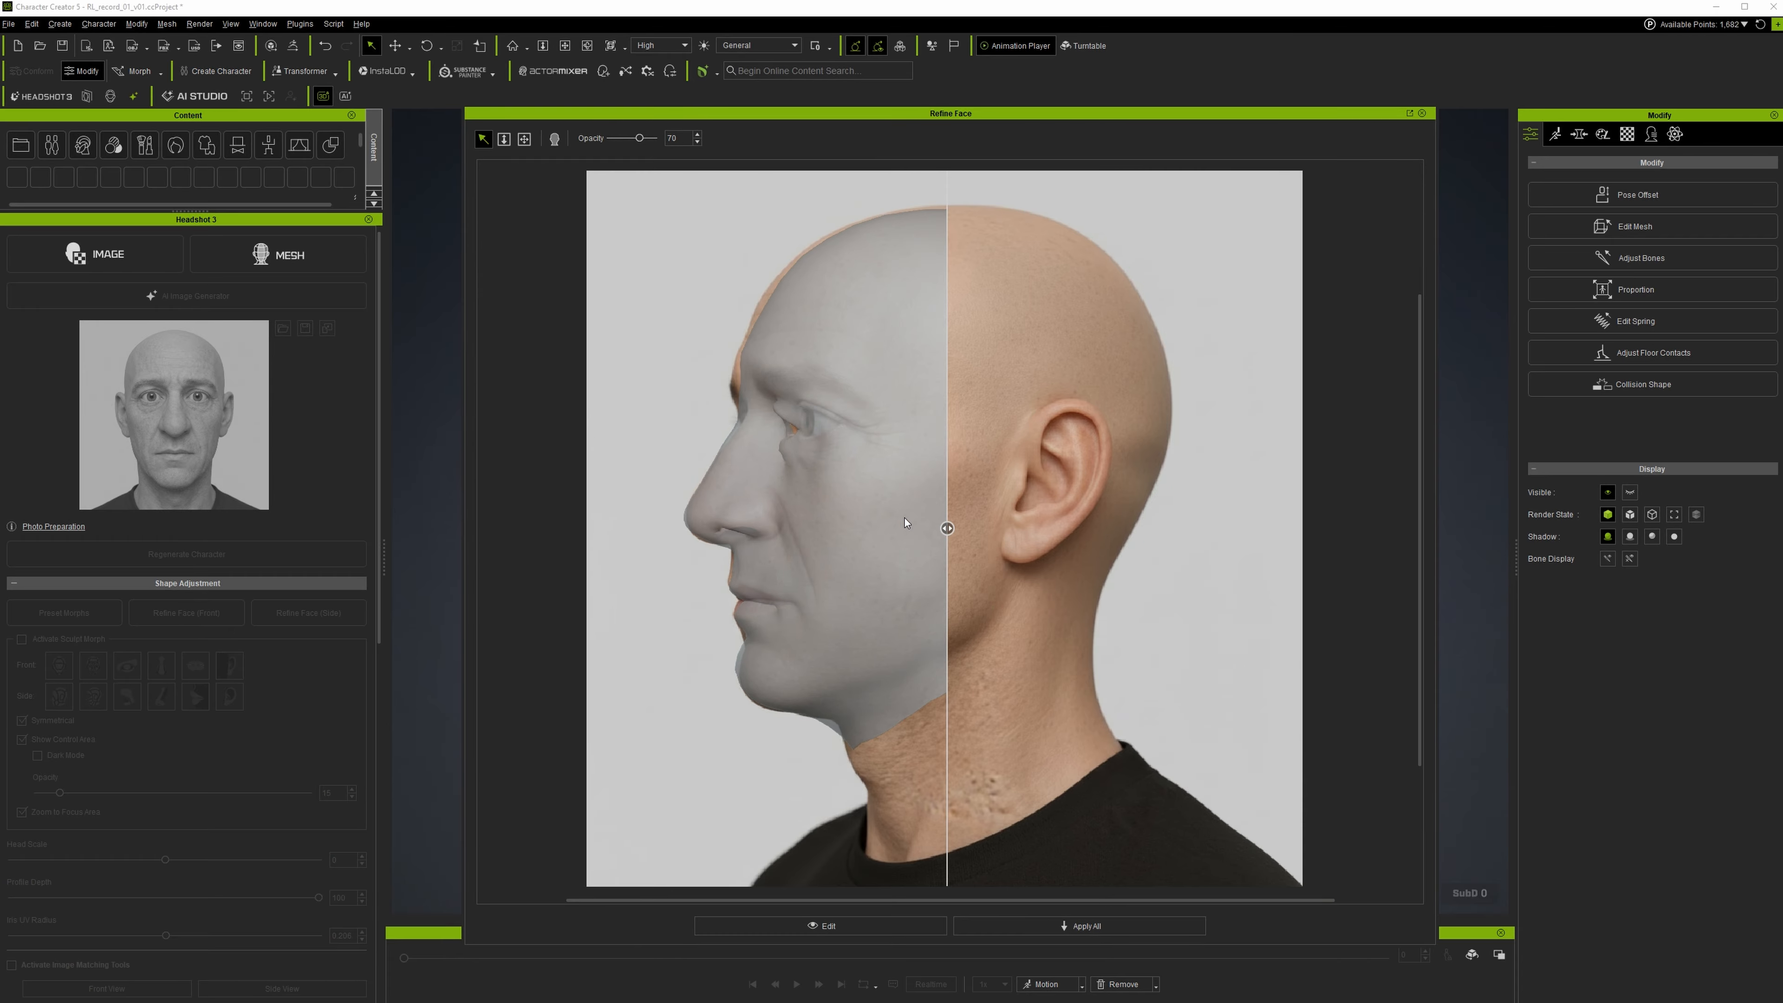
left_click_drag(947, 530, 1015, 519)
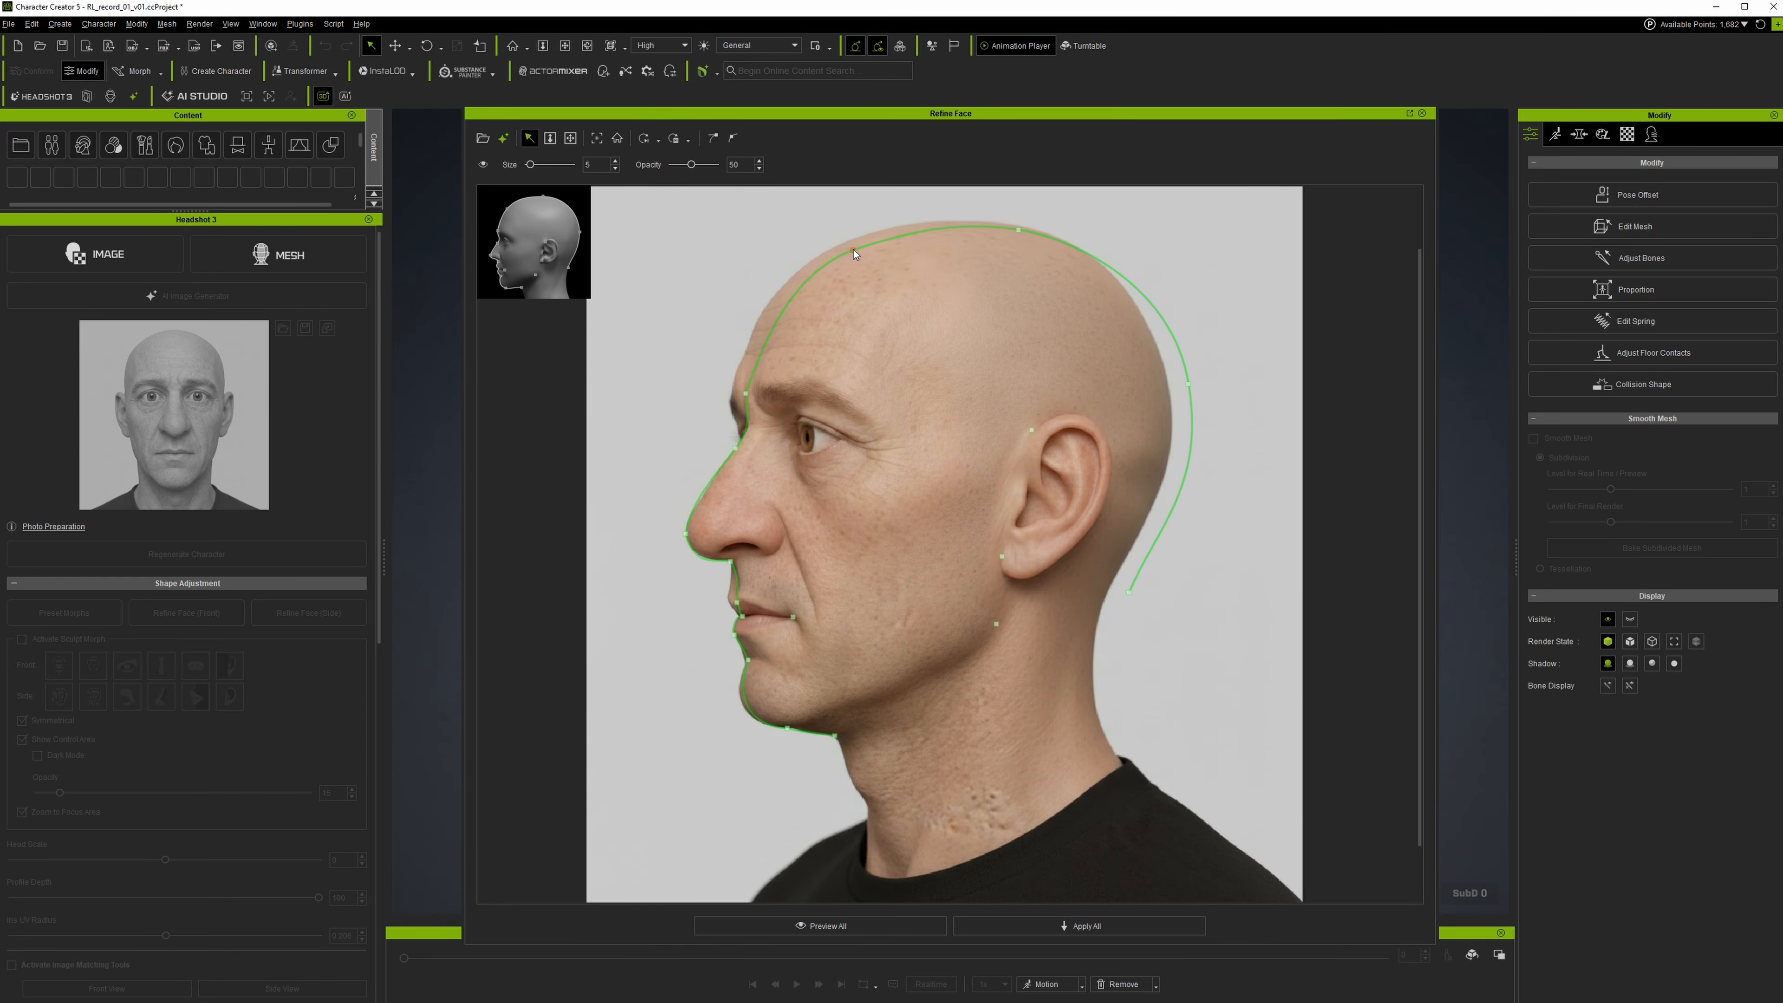
Examine the side contour's control points at the forehead median, nadir and apex and at the nose profile apex.
left_click(852, 250)
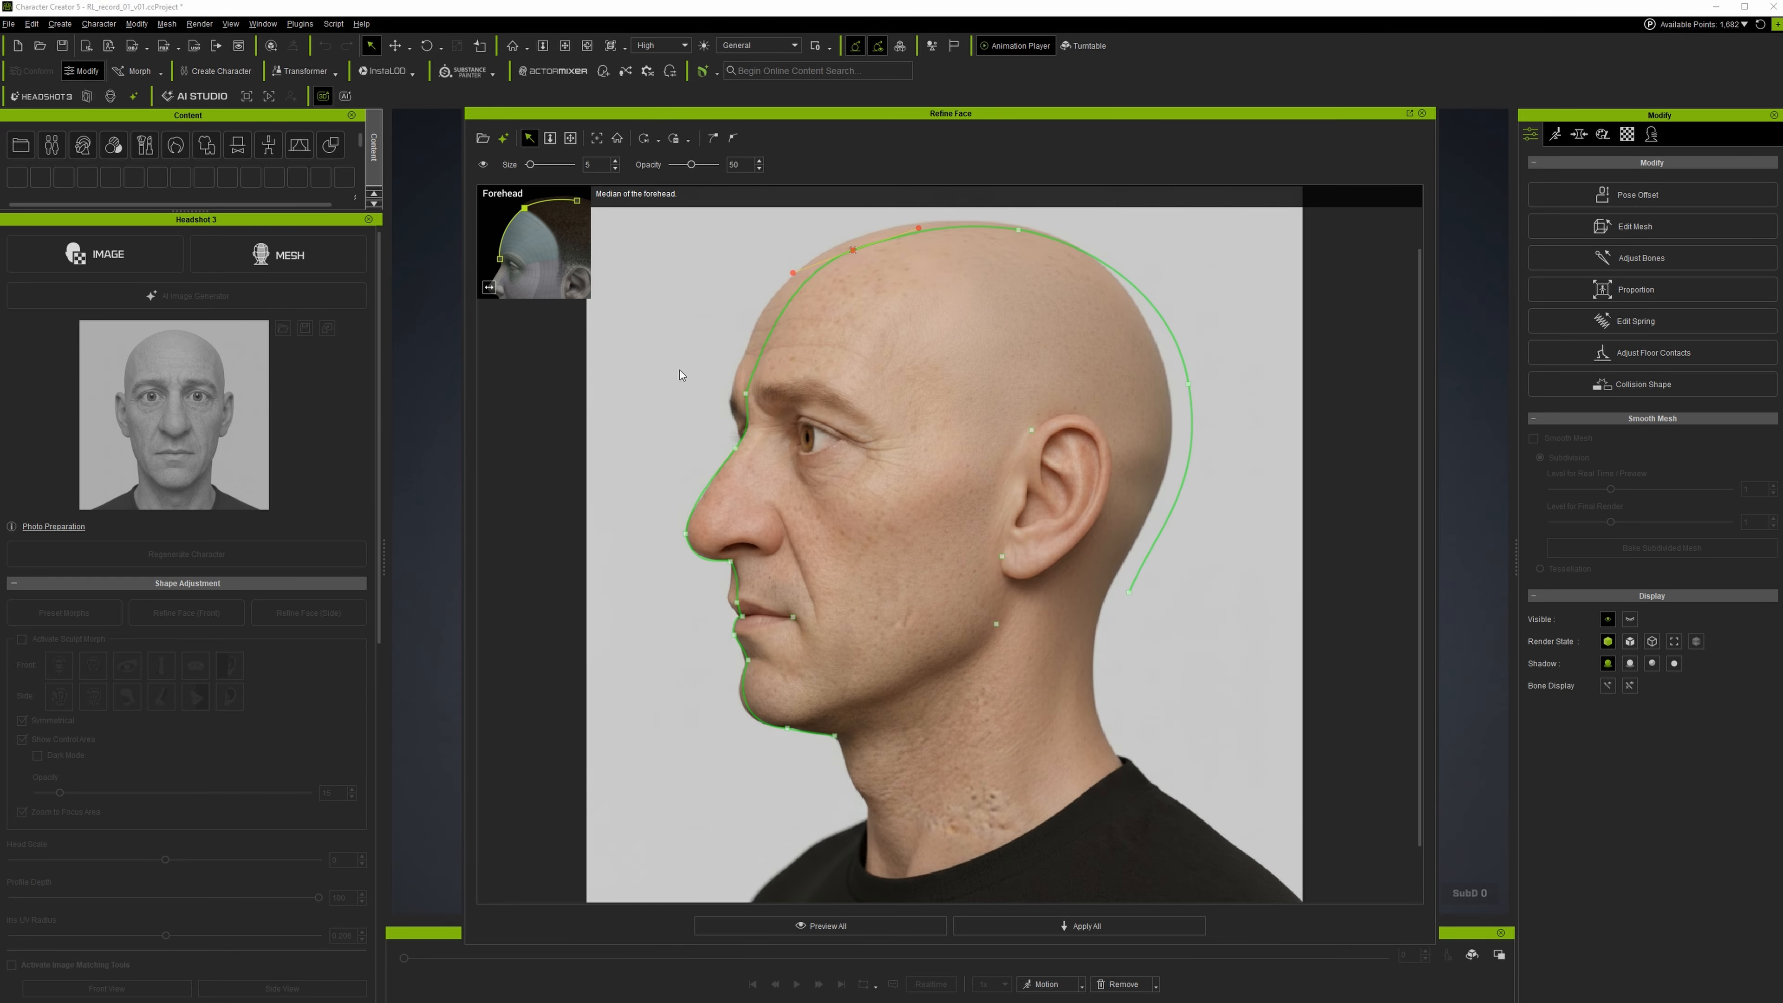
left_click(745, 393)
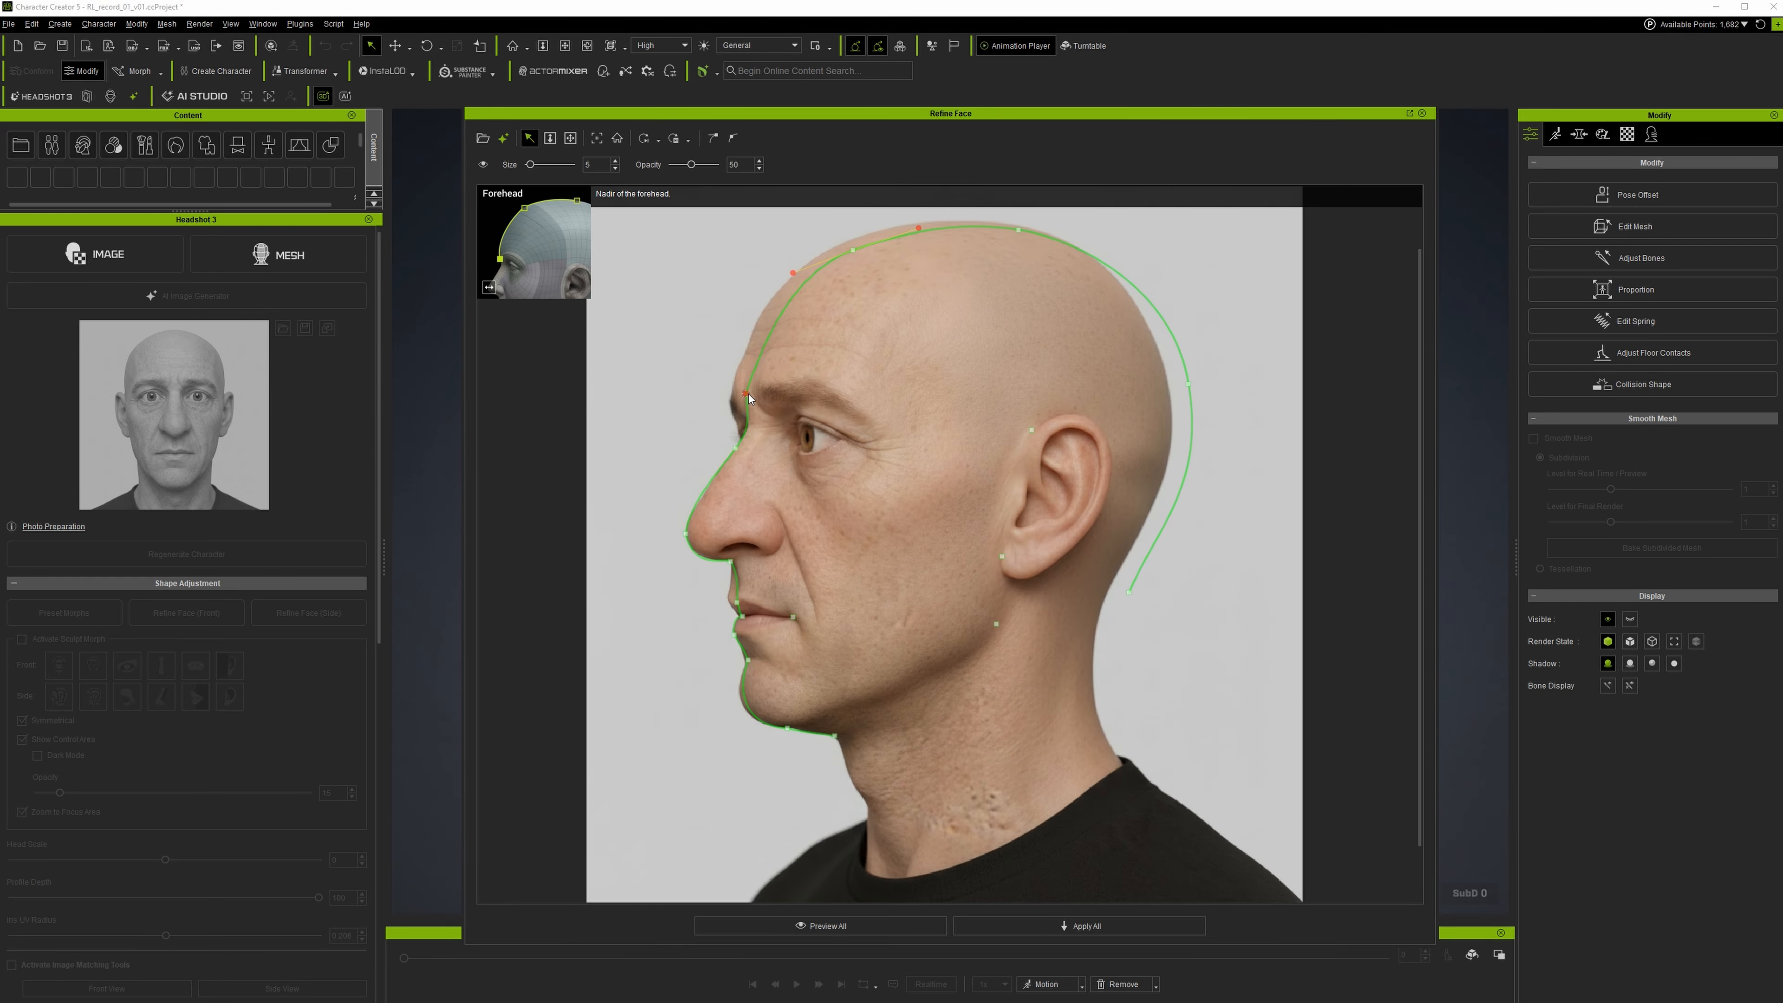
left_click(736, 448)
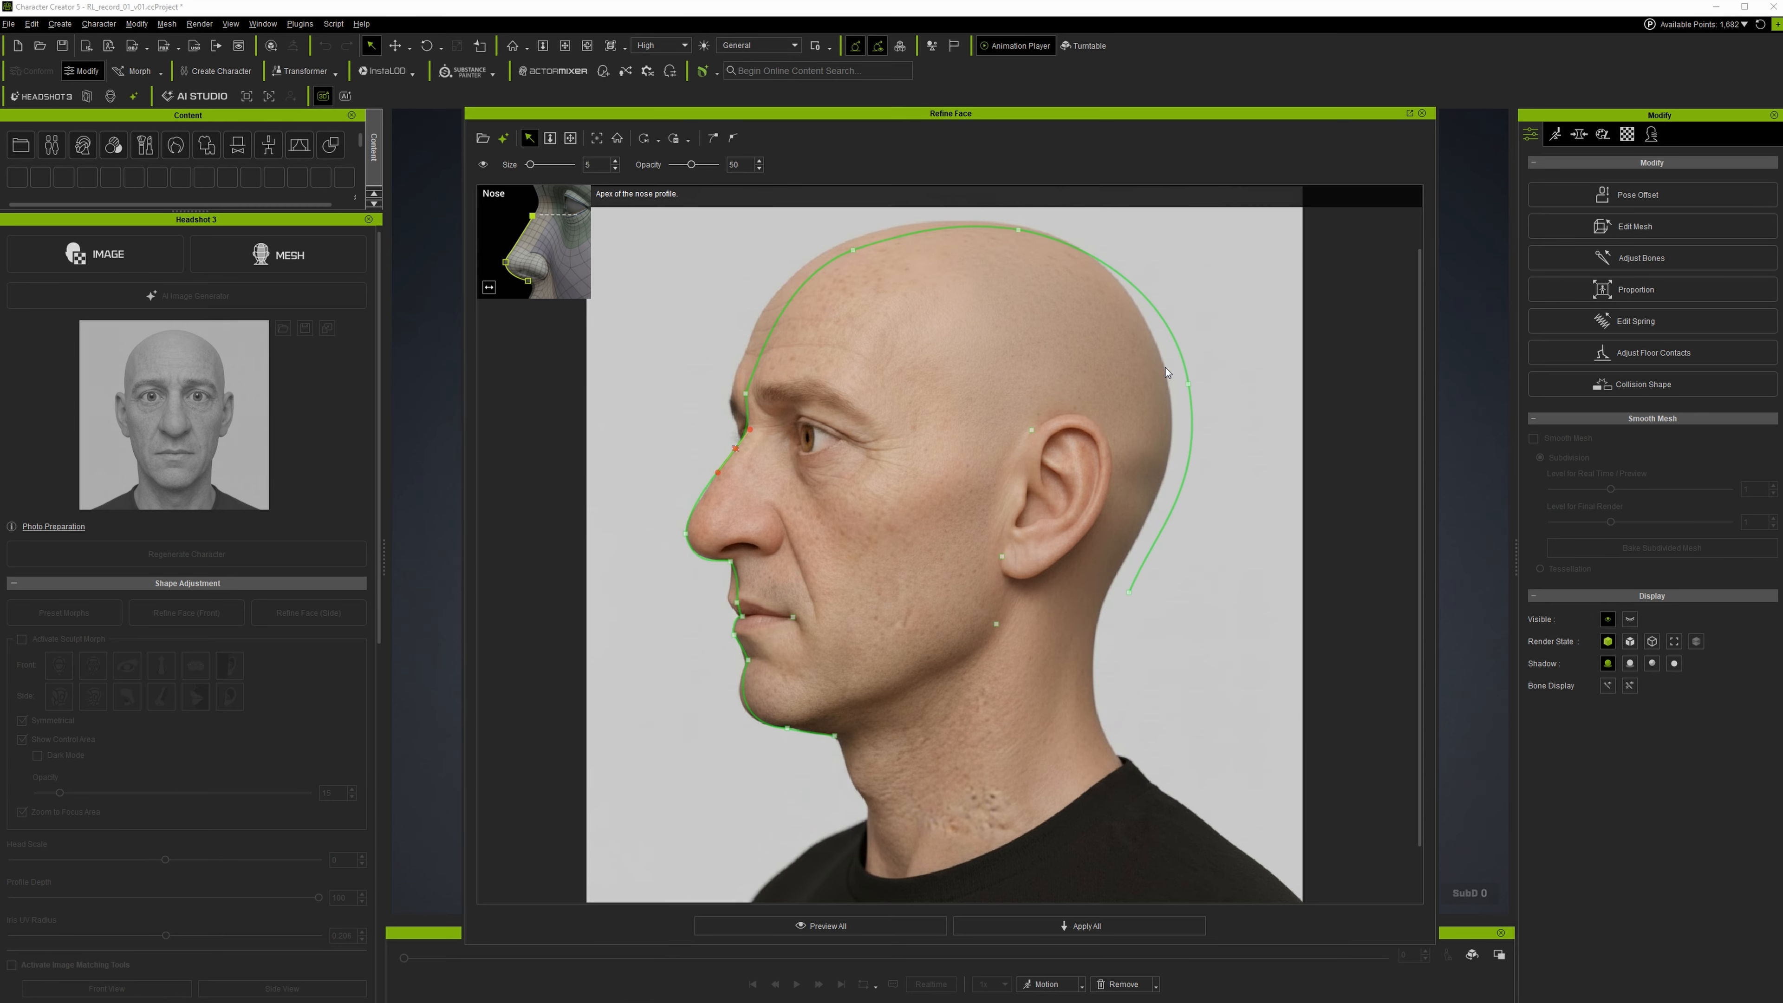
left_click(1019, 229)
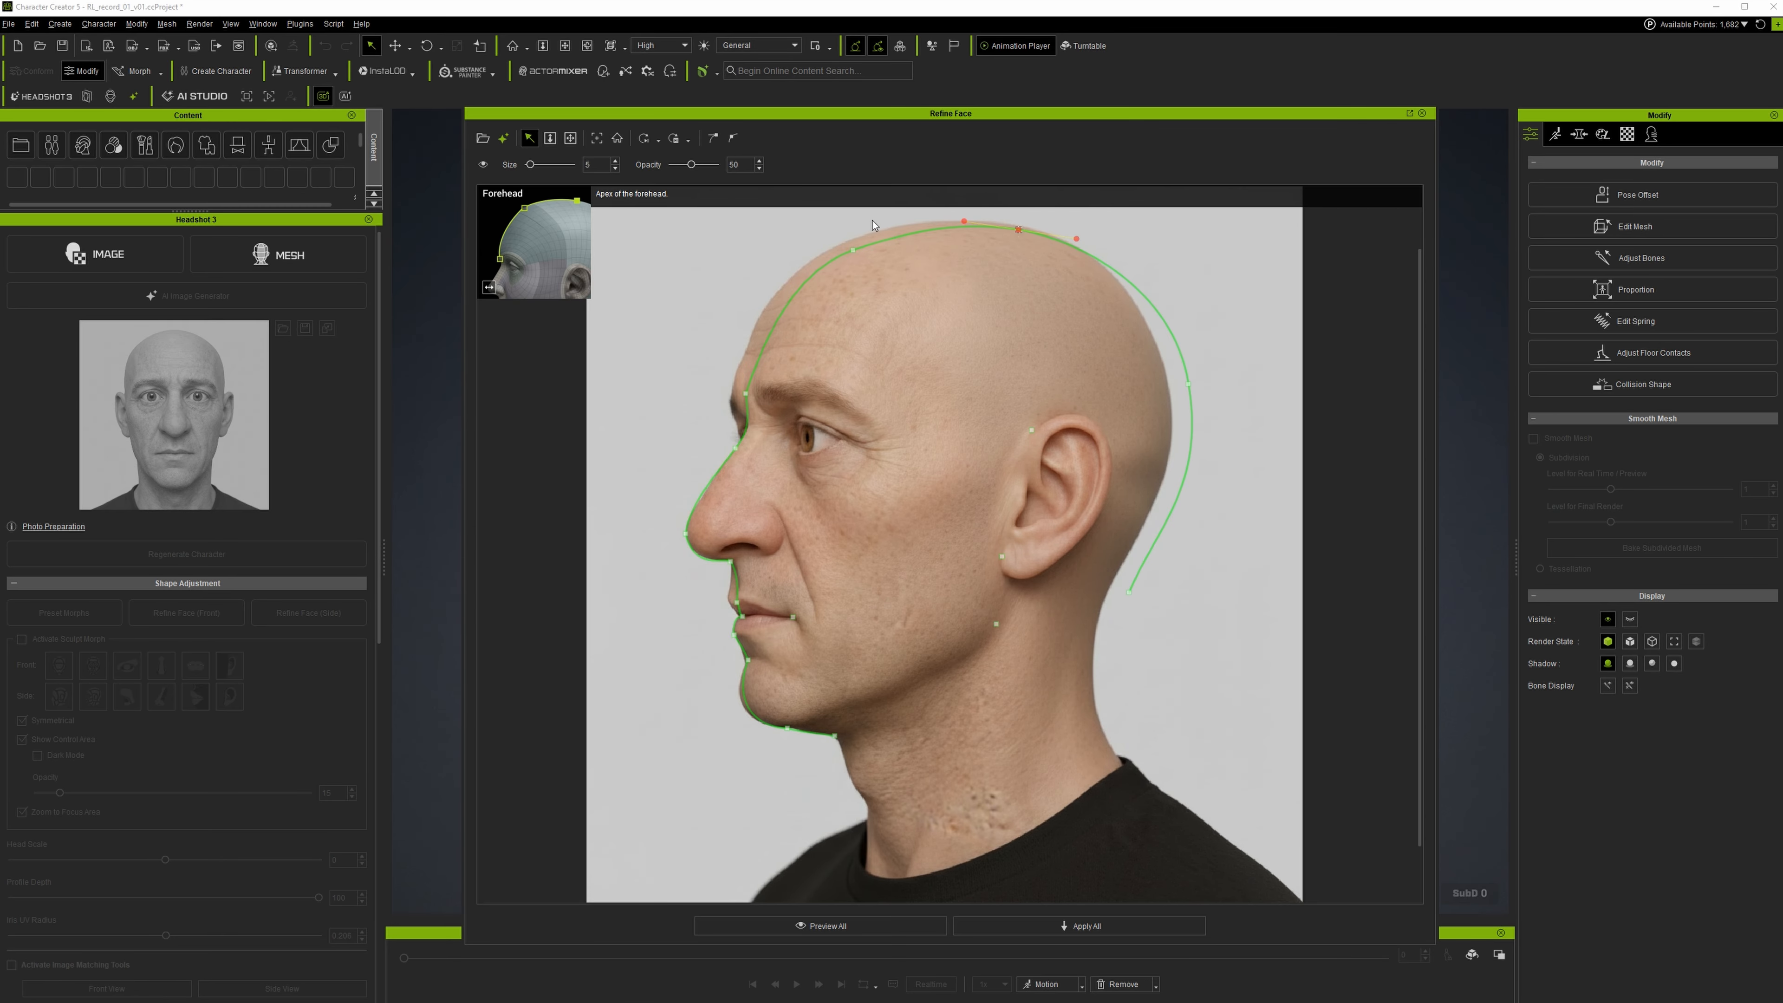
left_click(852, 251)
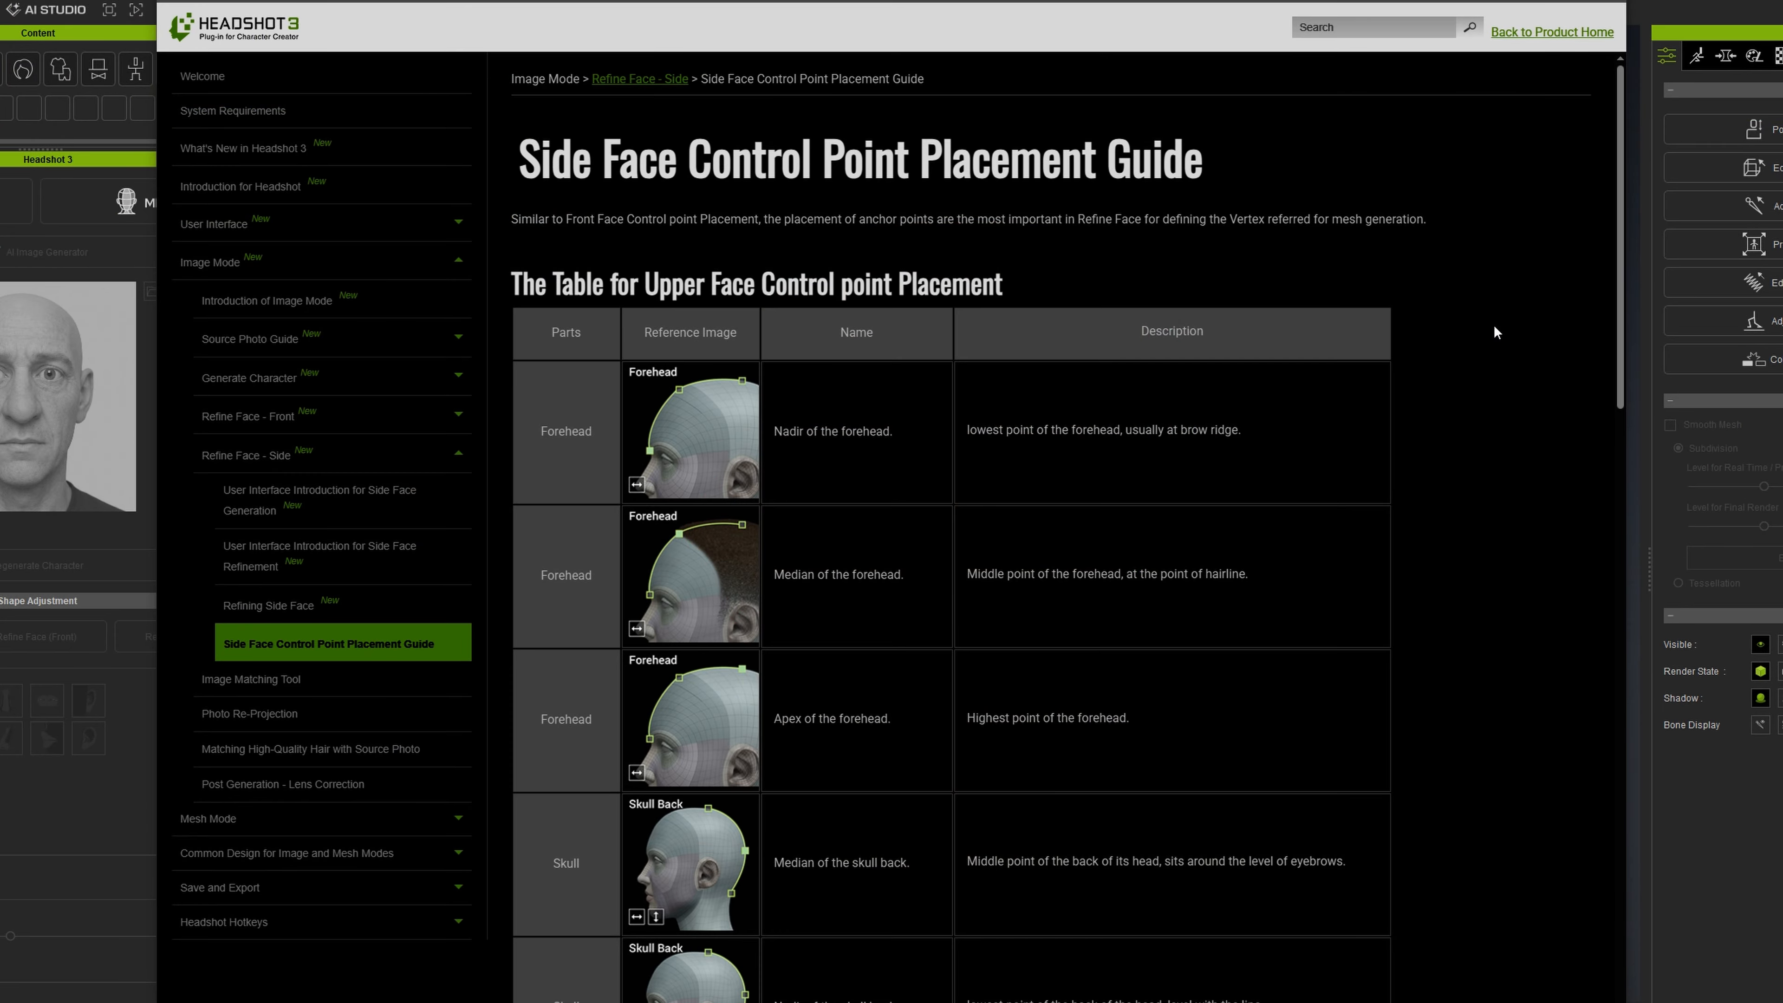
Read the forehead nadir placement description in the Side Face Control Point Placement Guide of the Headshot 3 online manual.
left_click_drag(772, 437, 1260, 427)
left_click(935, 469)
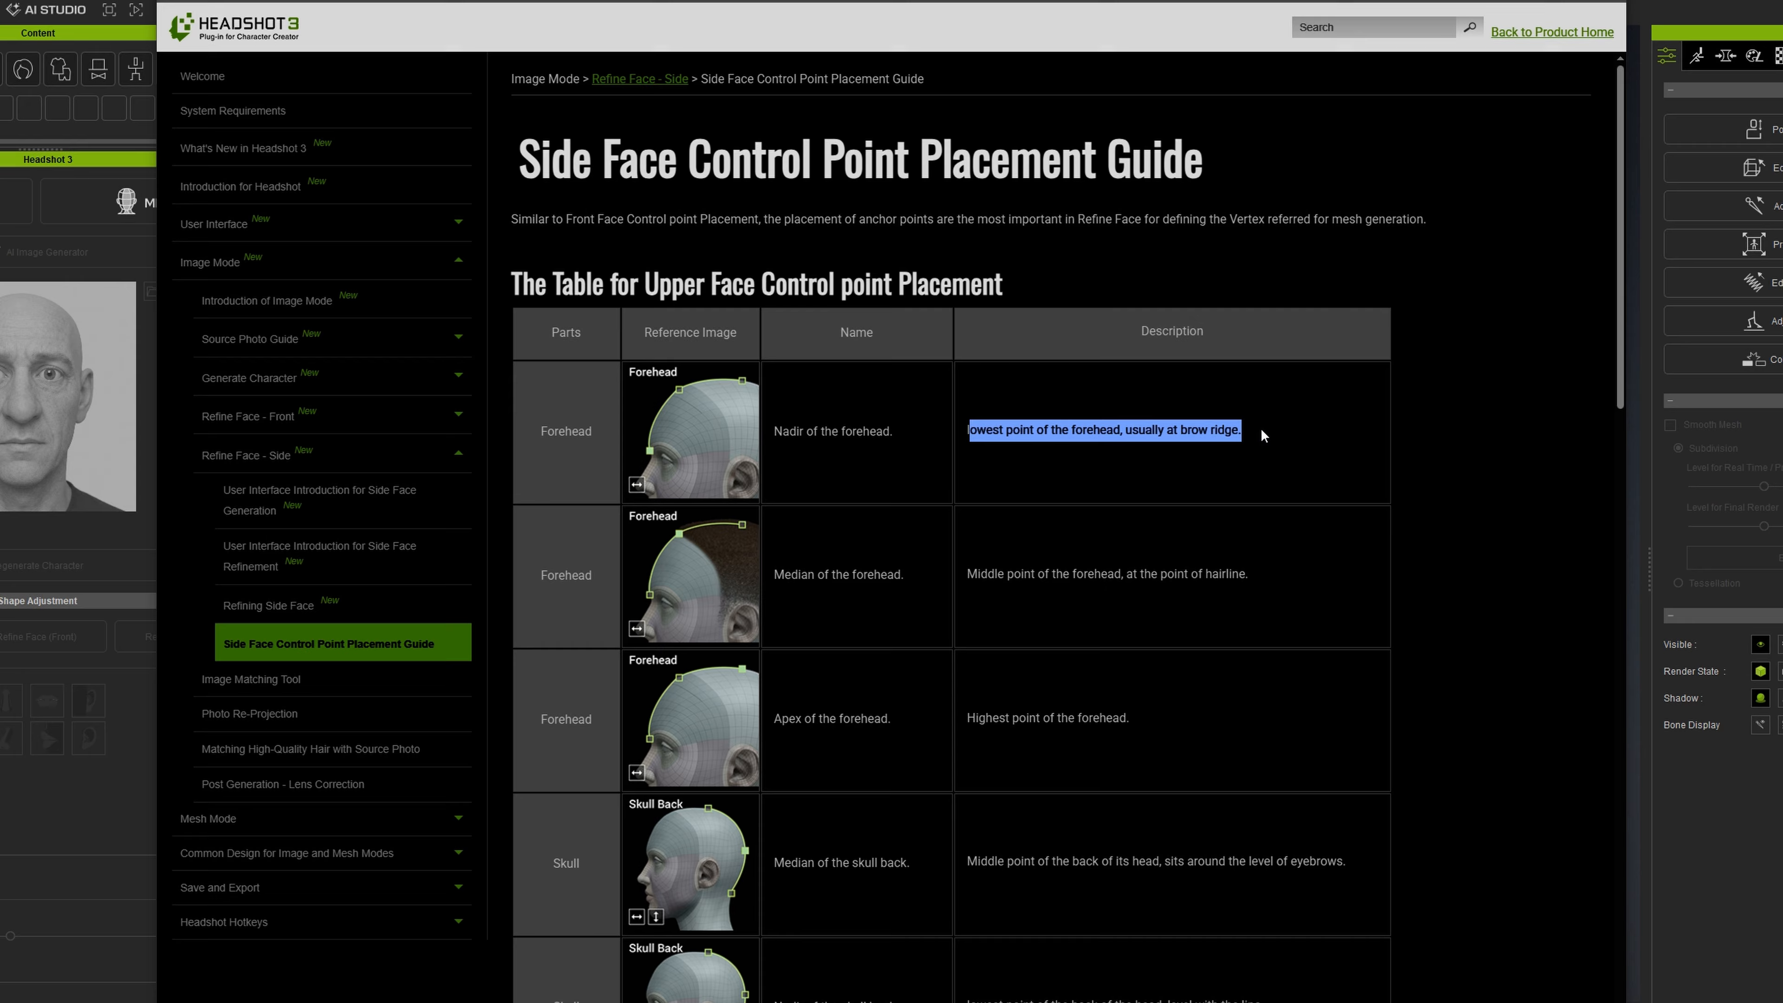
left_click(1286, 427)
scroll(1518, 416, "down", 3)
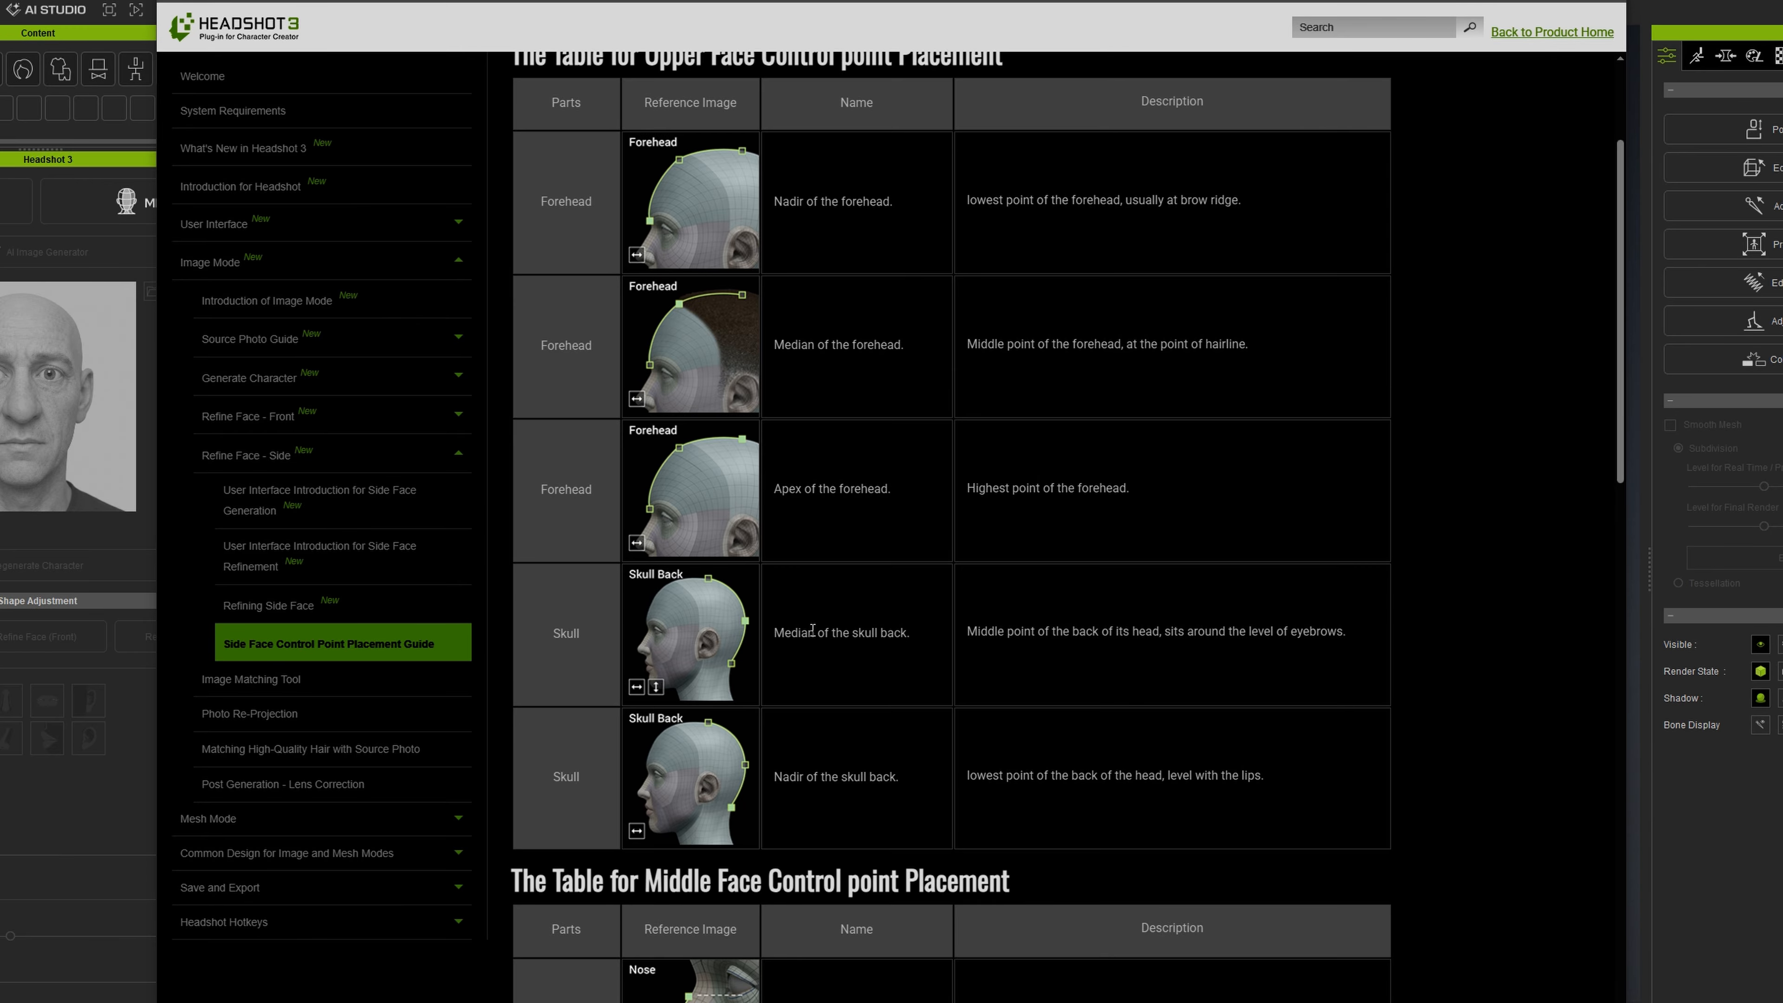
Read where the median of the skull back belongs, and skim the guide's middle and lower face point tables.
left_click_drag(968, 631, 1345, 632)
left_click(1192, 635)
left_click_drag(1210, 631, 1345, 631)
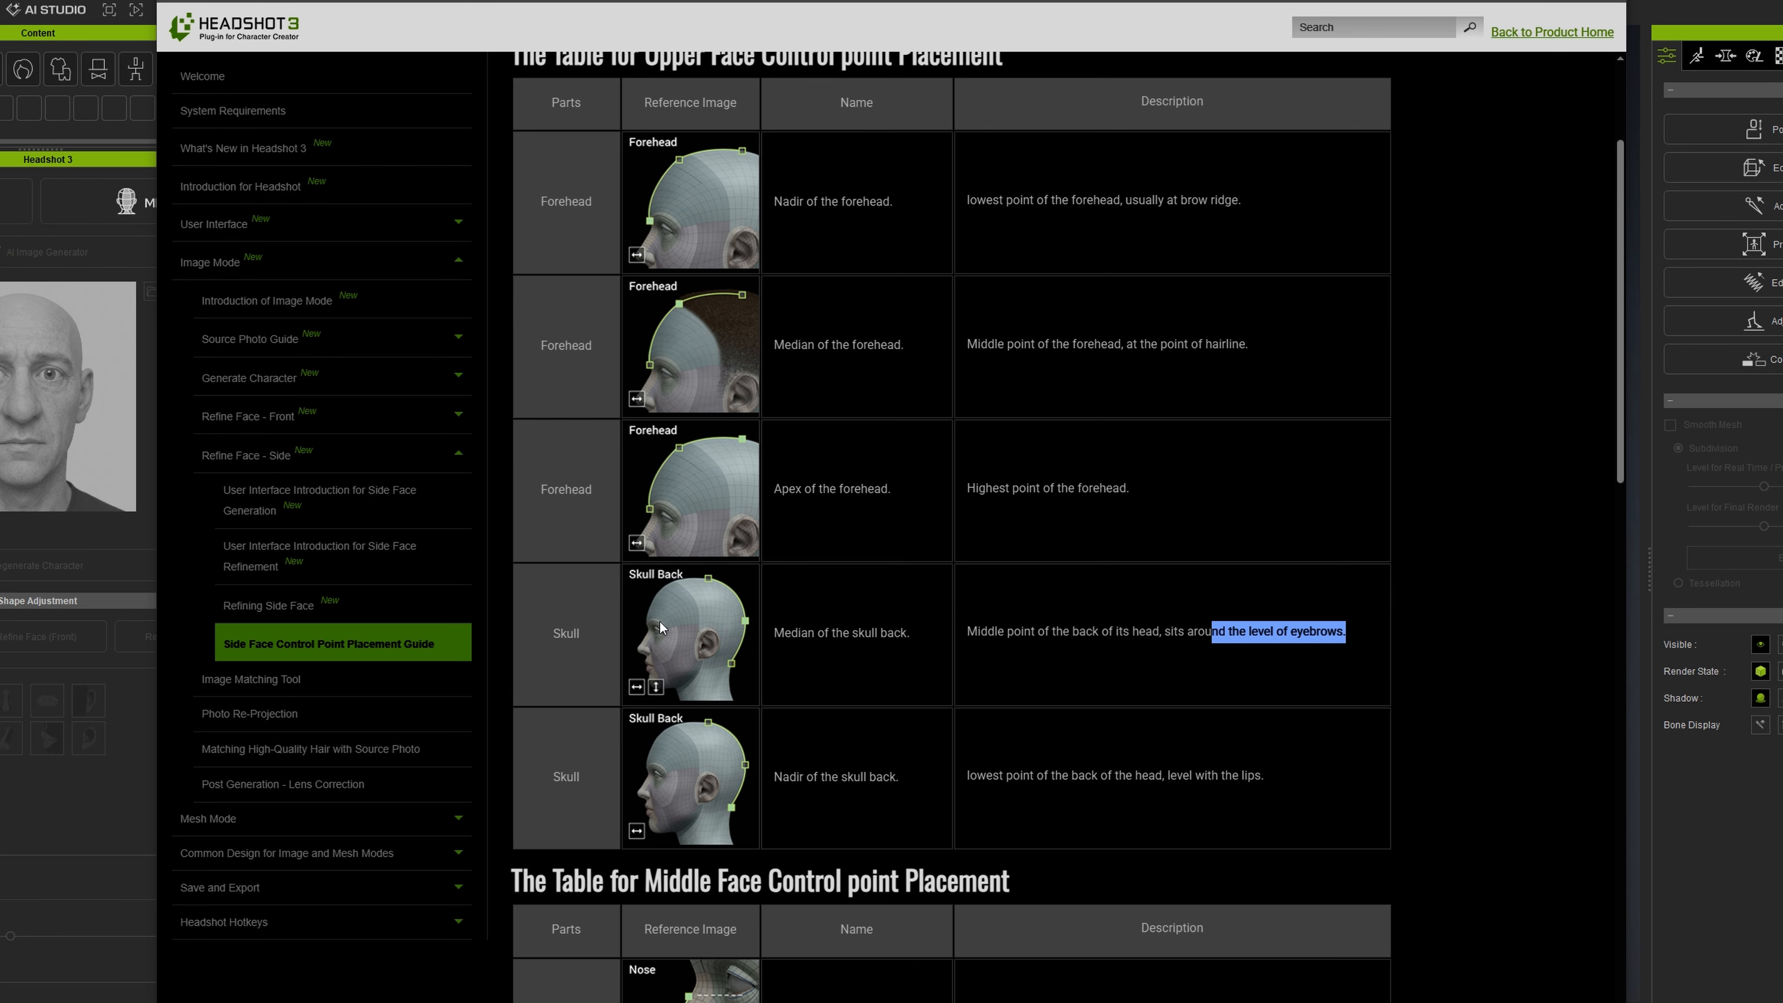
scroll(1425, 511, "down", 5)
scroll(1427, 514, "down", 15)
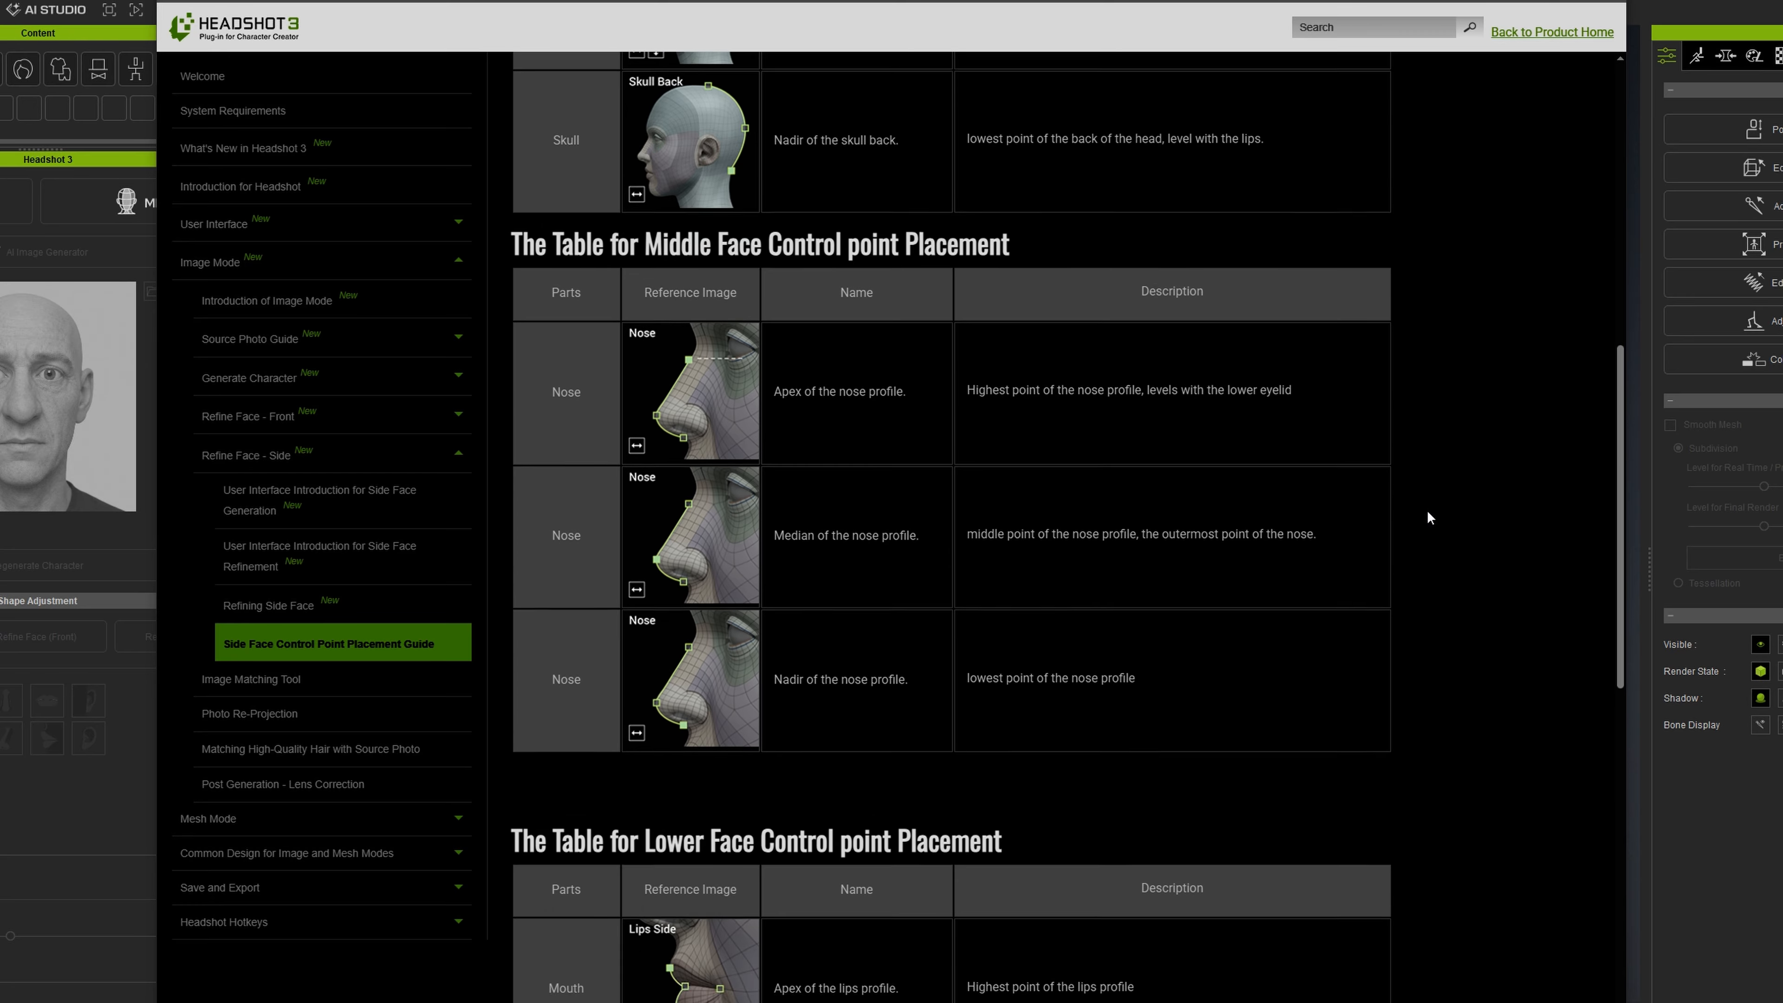
key("Home")
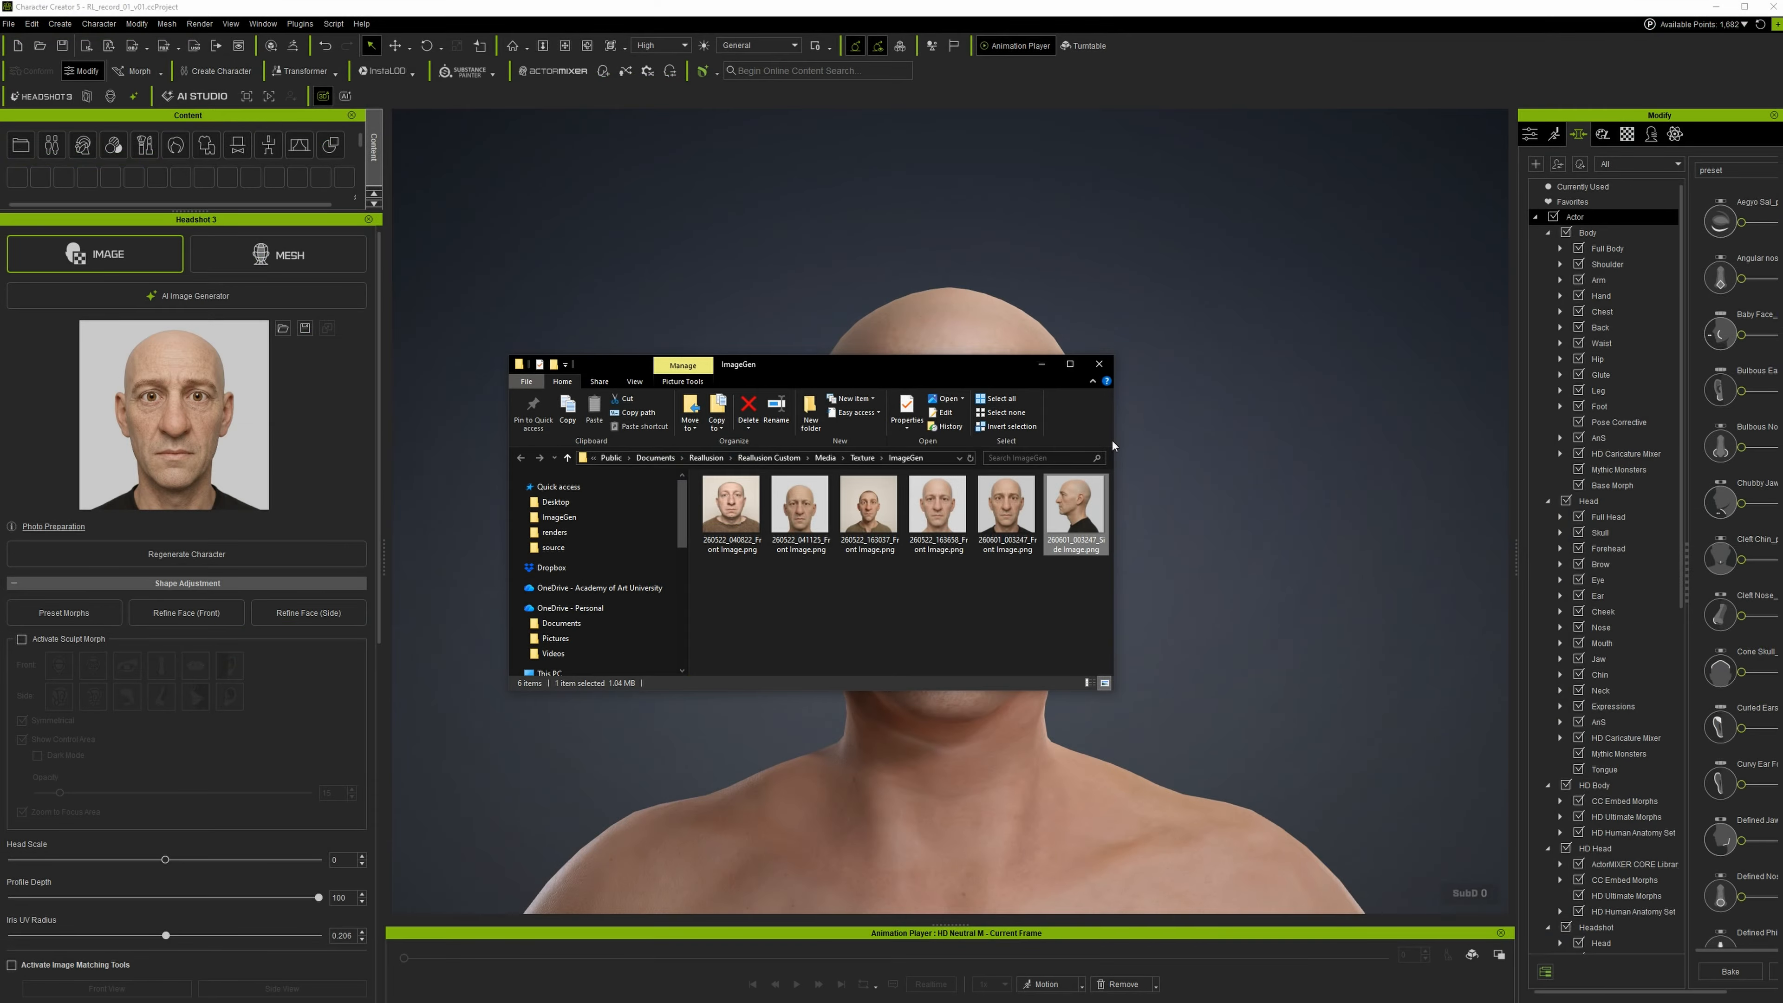
Replace the side head photo in Generate Character with 260601_003247_Side Image.png from the ImageGen folder.
left_click_drag(963, 371, 252, 630)
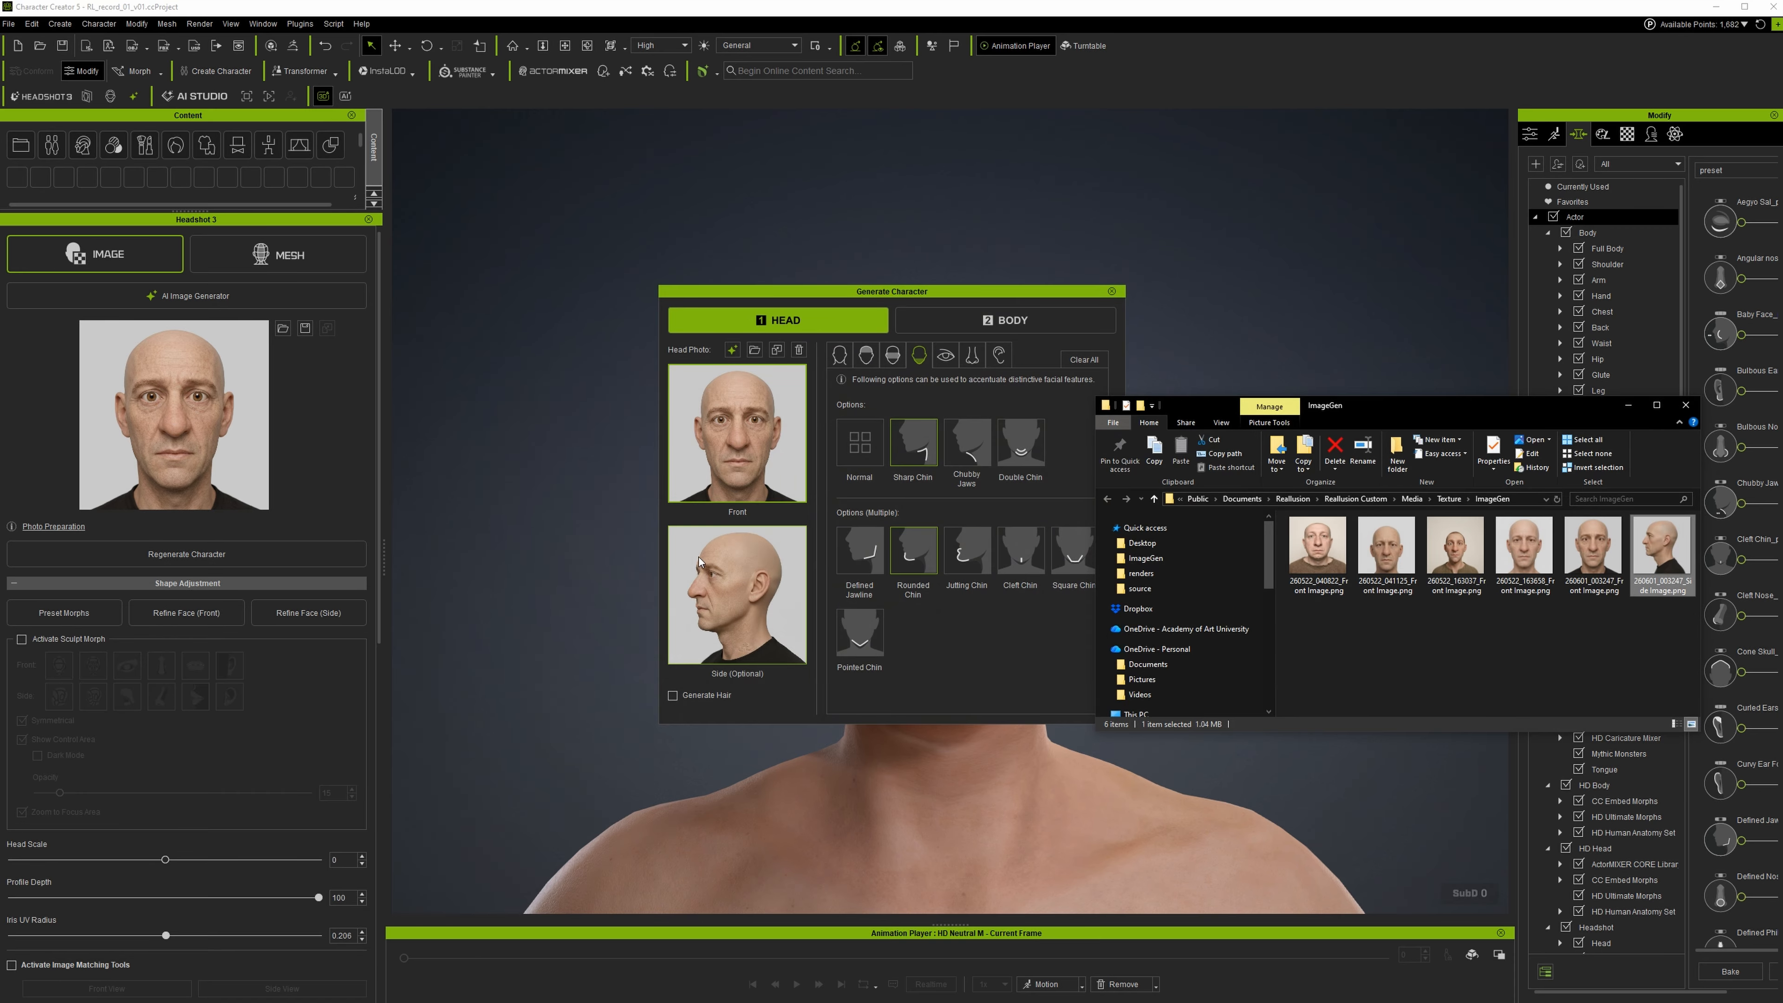
left_click_drag(1658, 555, 767, 630)
left_click_drag(1394, 408, 0, 500)
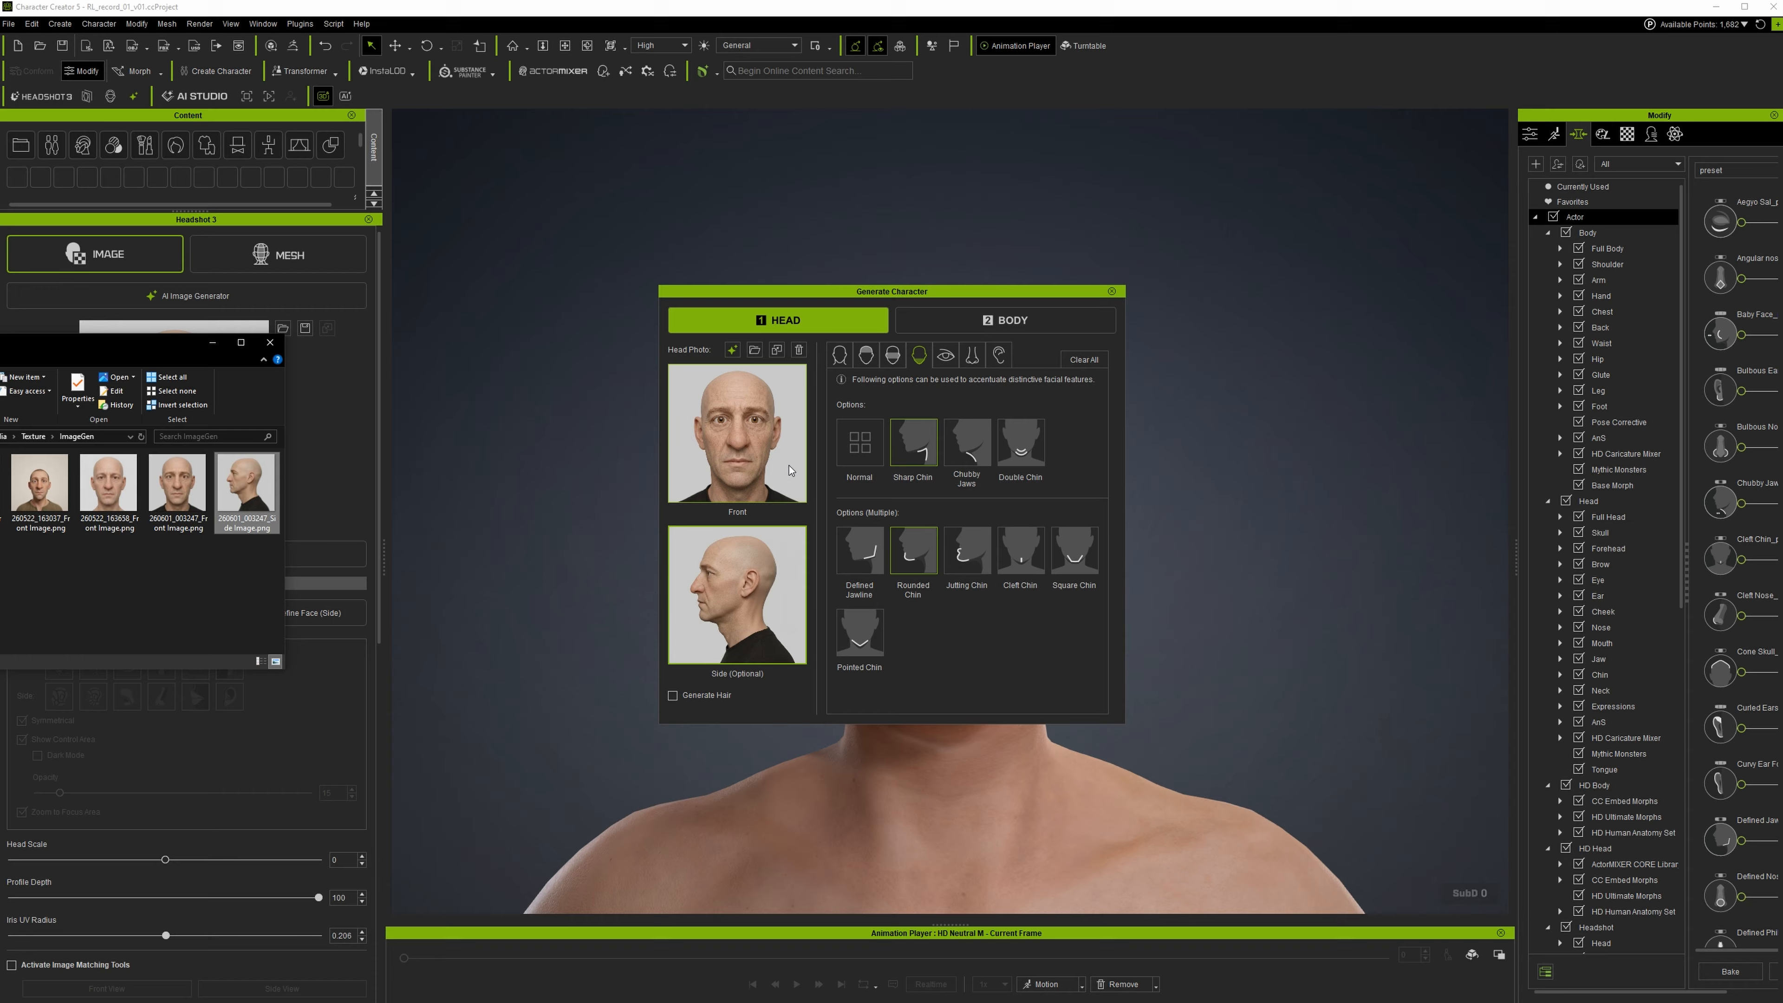
Set the chin option to Normal and generate the character with the adult Male body type and Normal body shape.
left_click(961, 293)
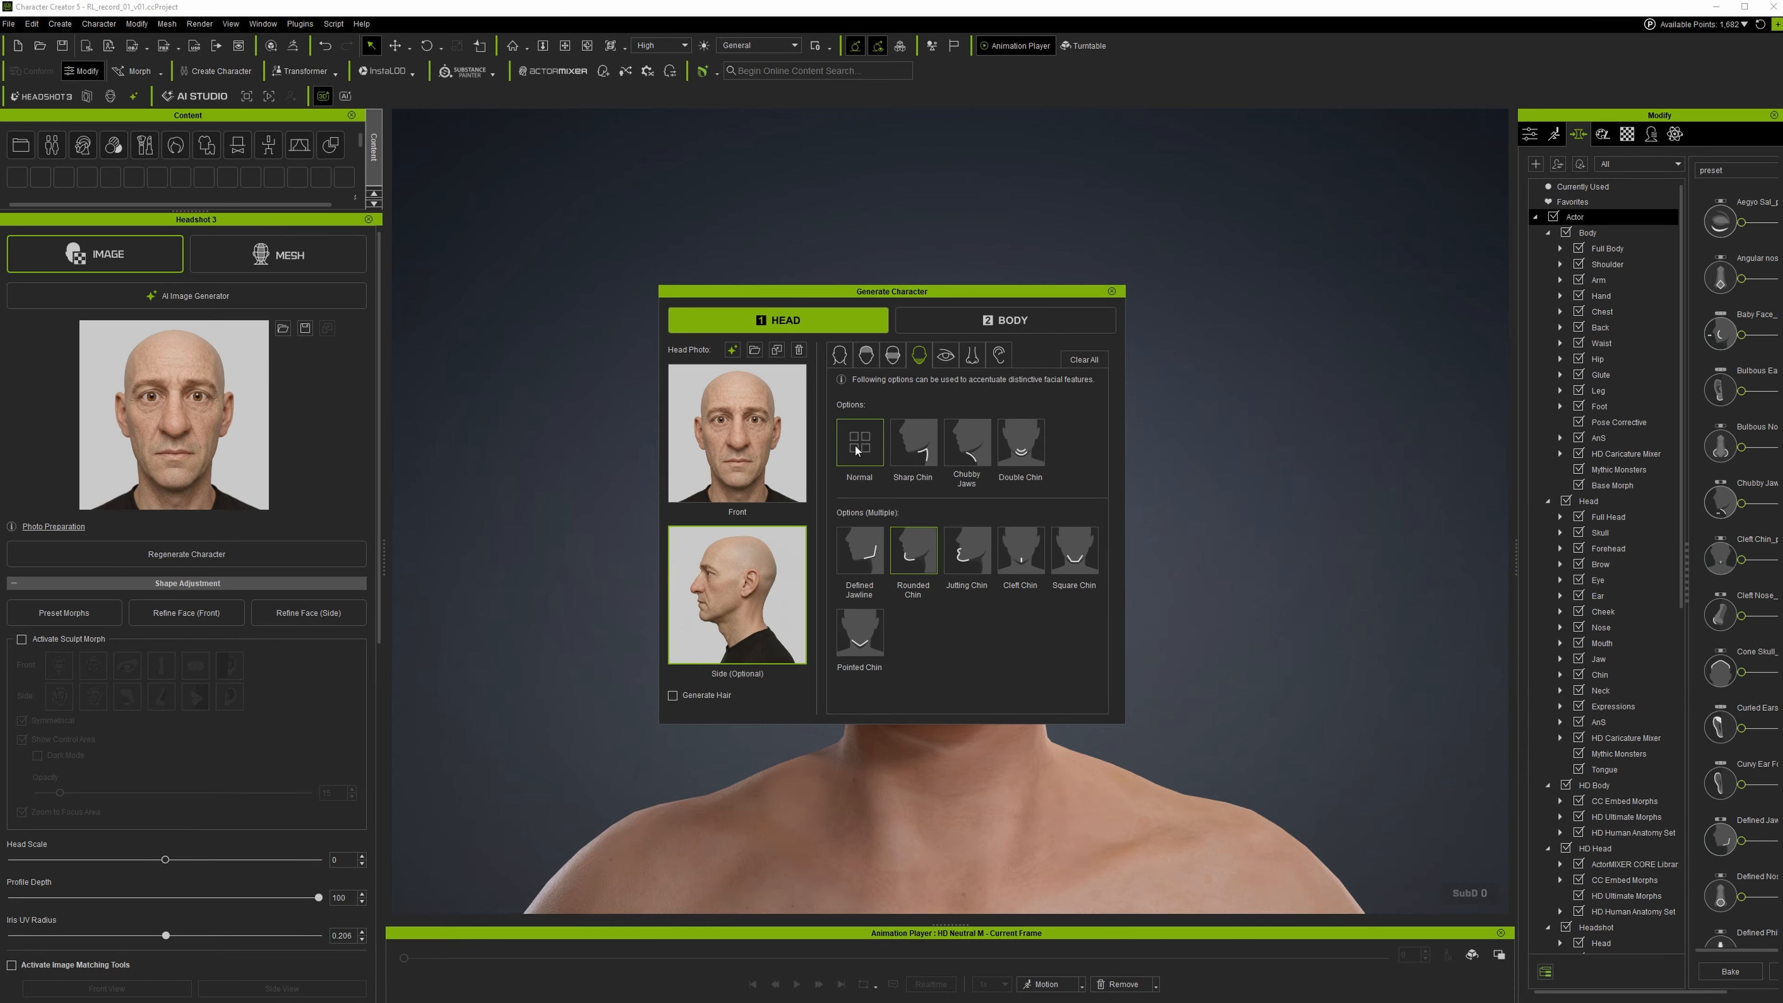
left_click(978, 323)
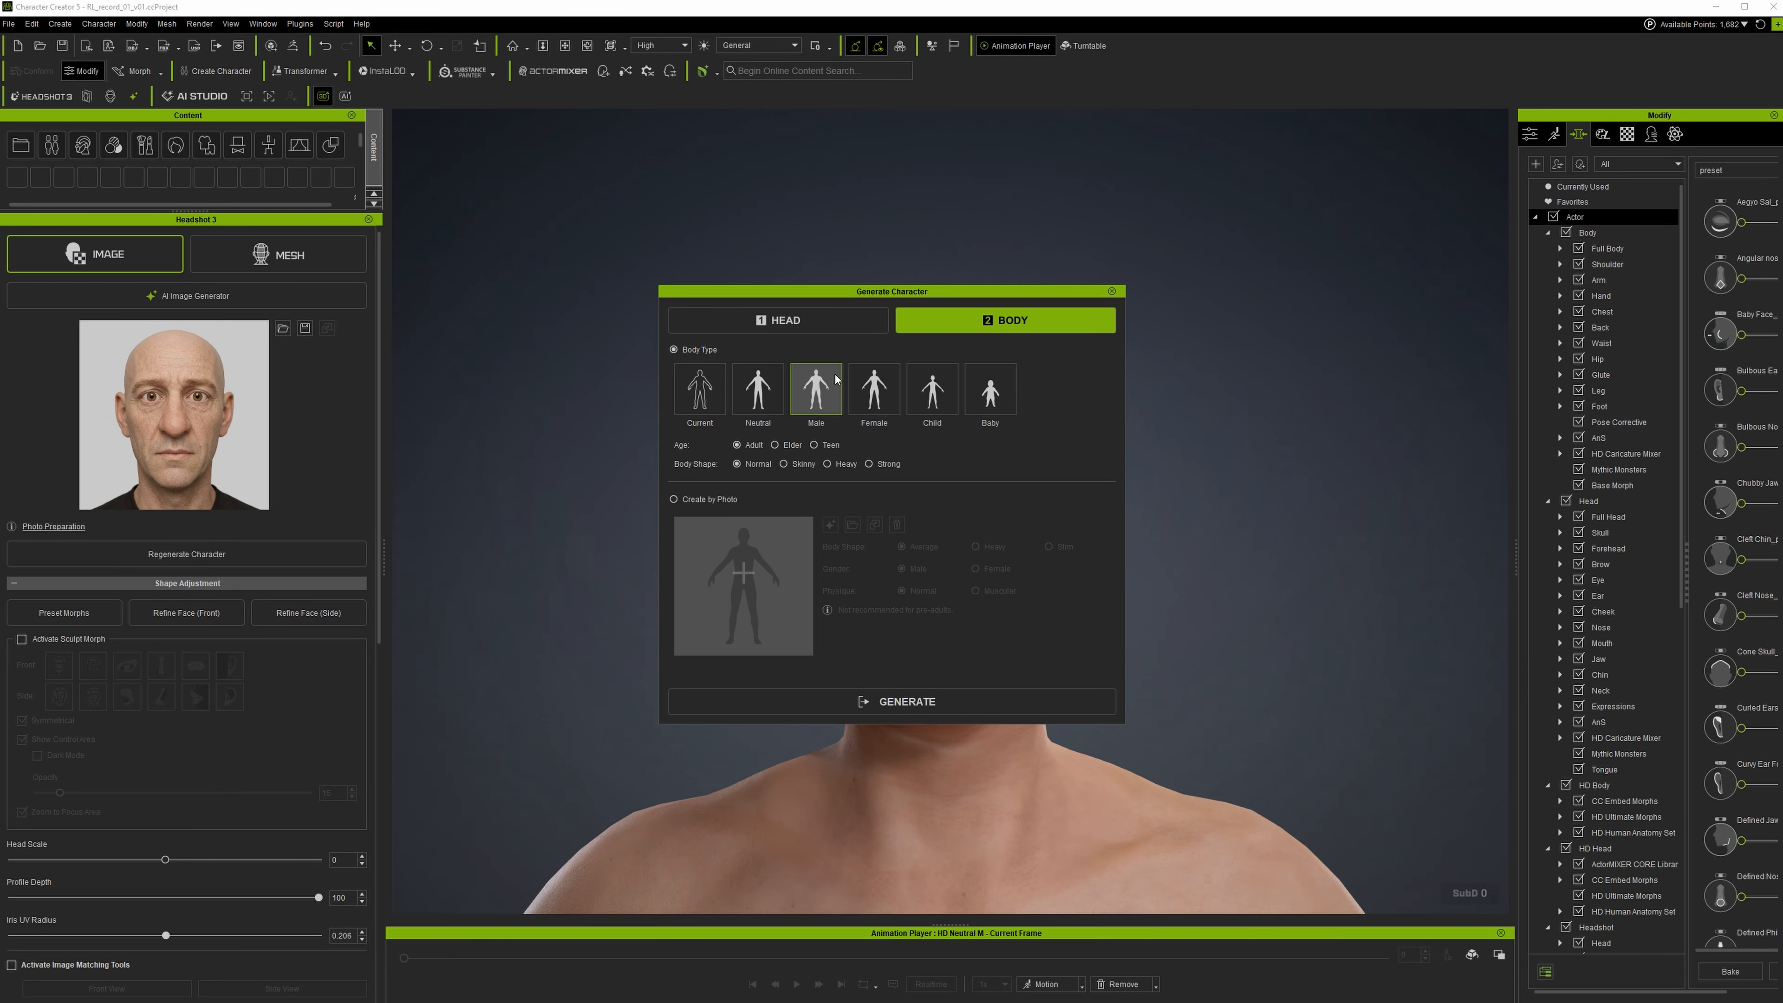
left_click(898, 703)
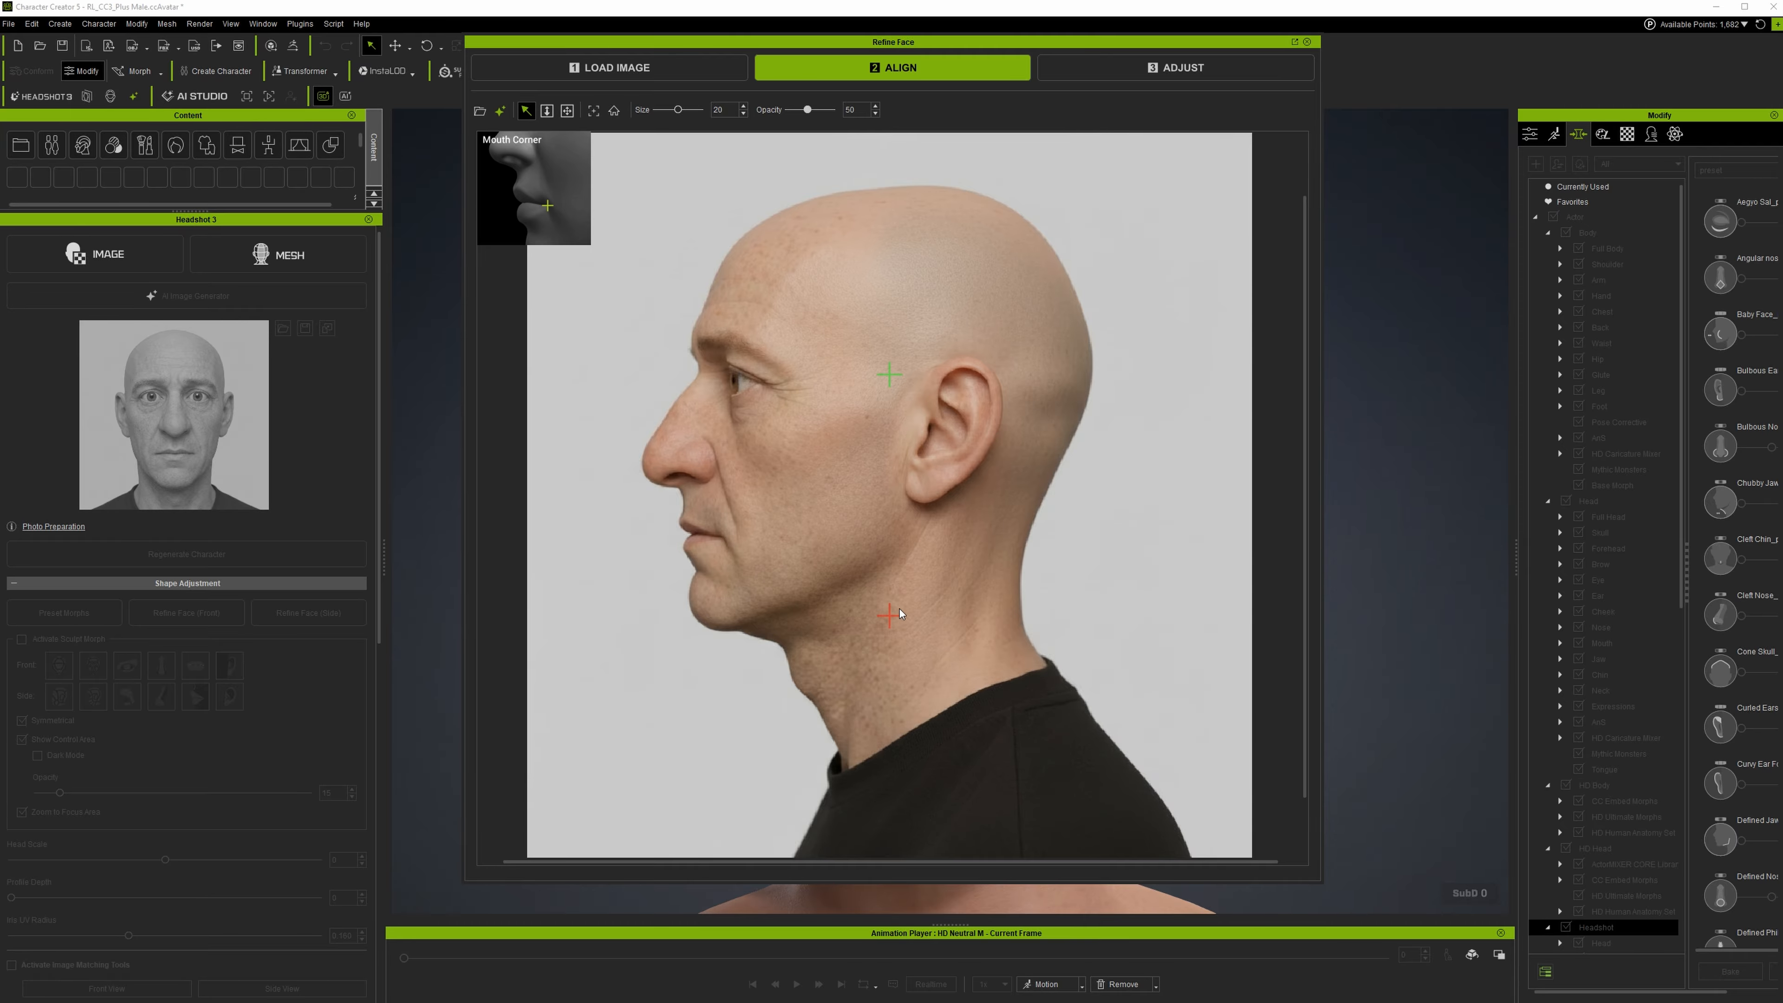
Place the Eye Corner and Mouth Corner alignment points precisely on the outer eye corner and mouth corner of the side photo.
scroll(771, 363, "up", 3)
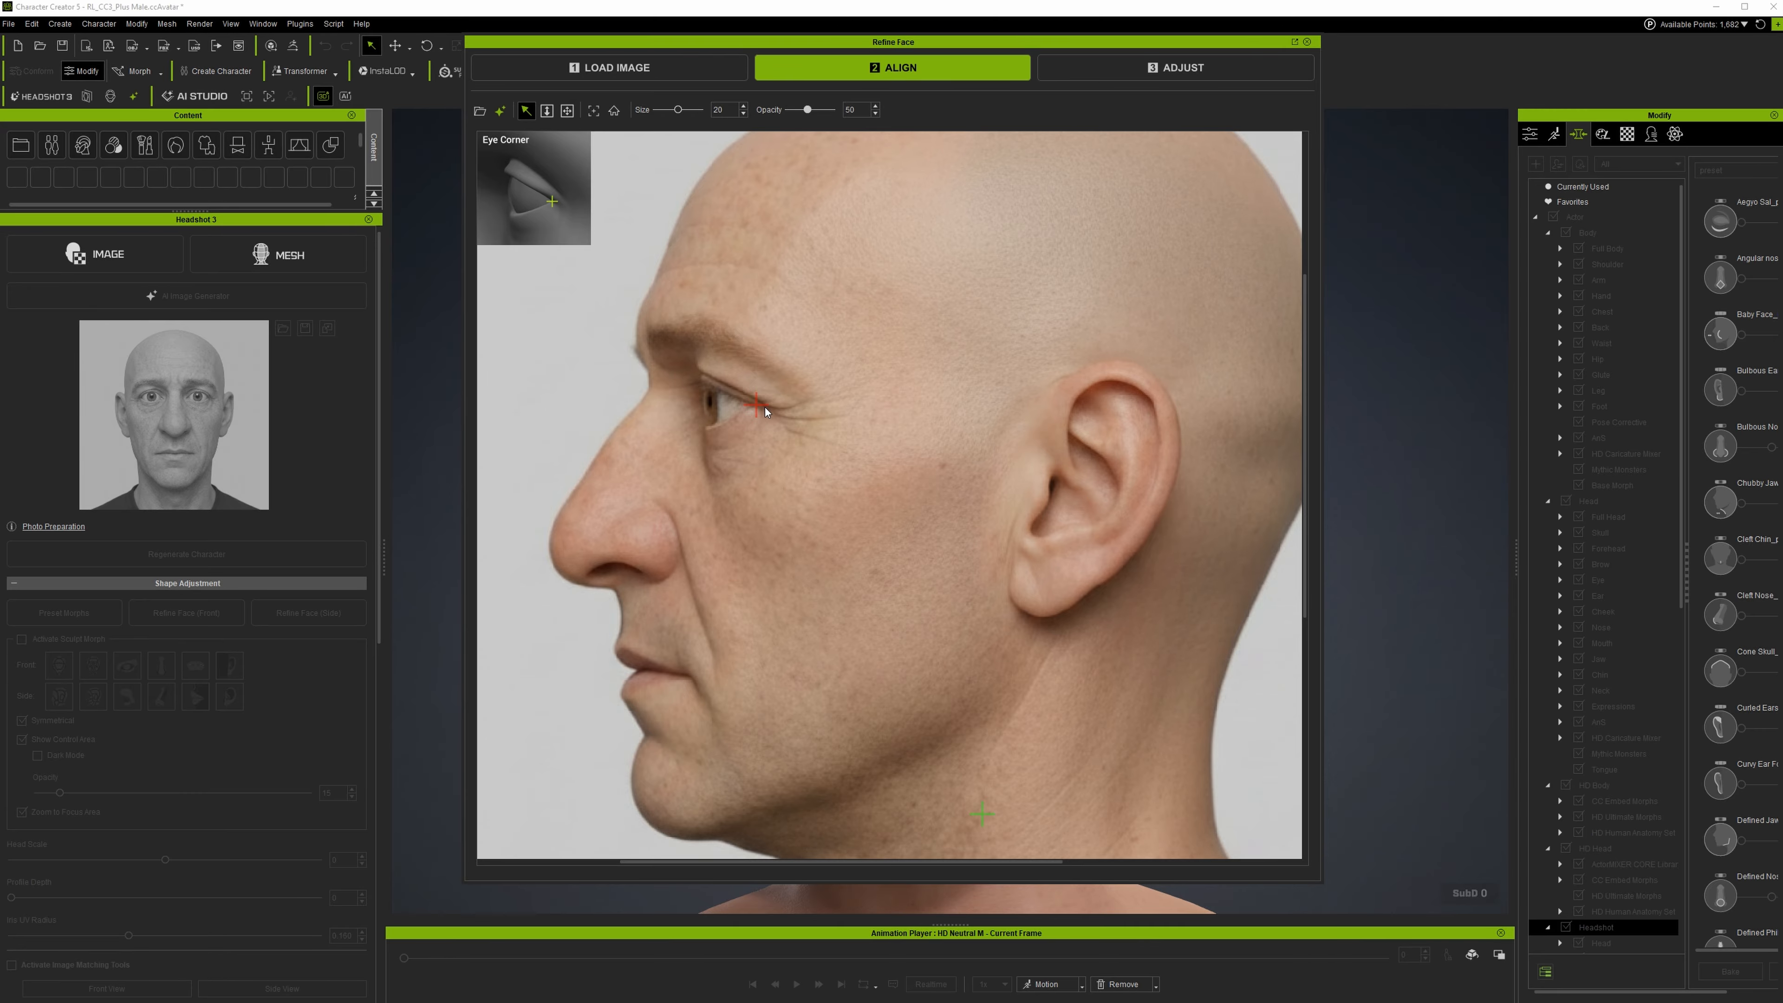
scroll(764, 407, "up", 4)
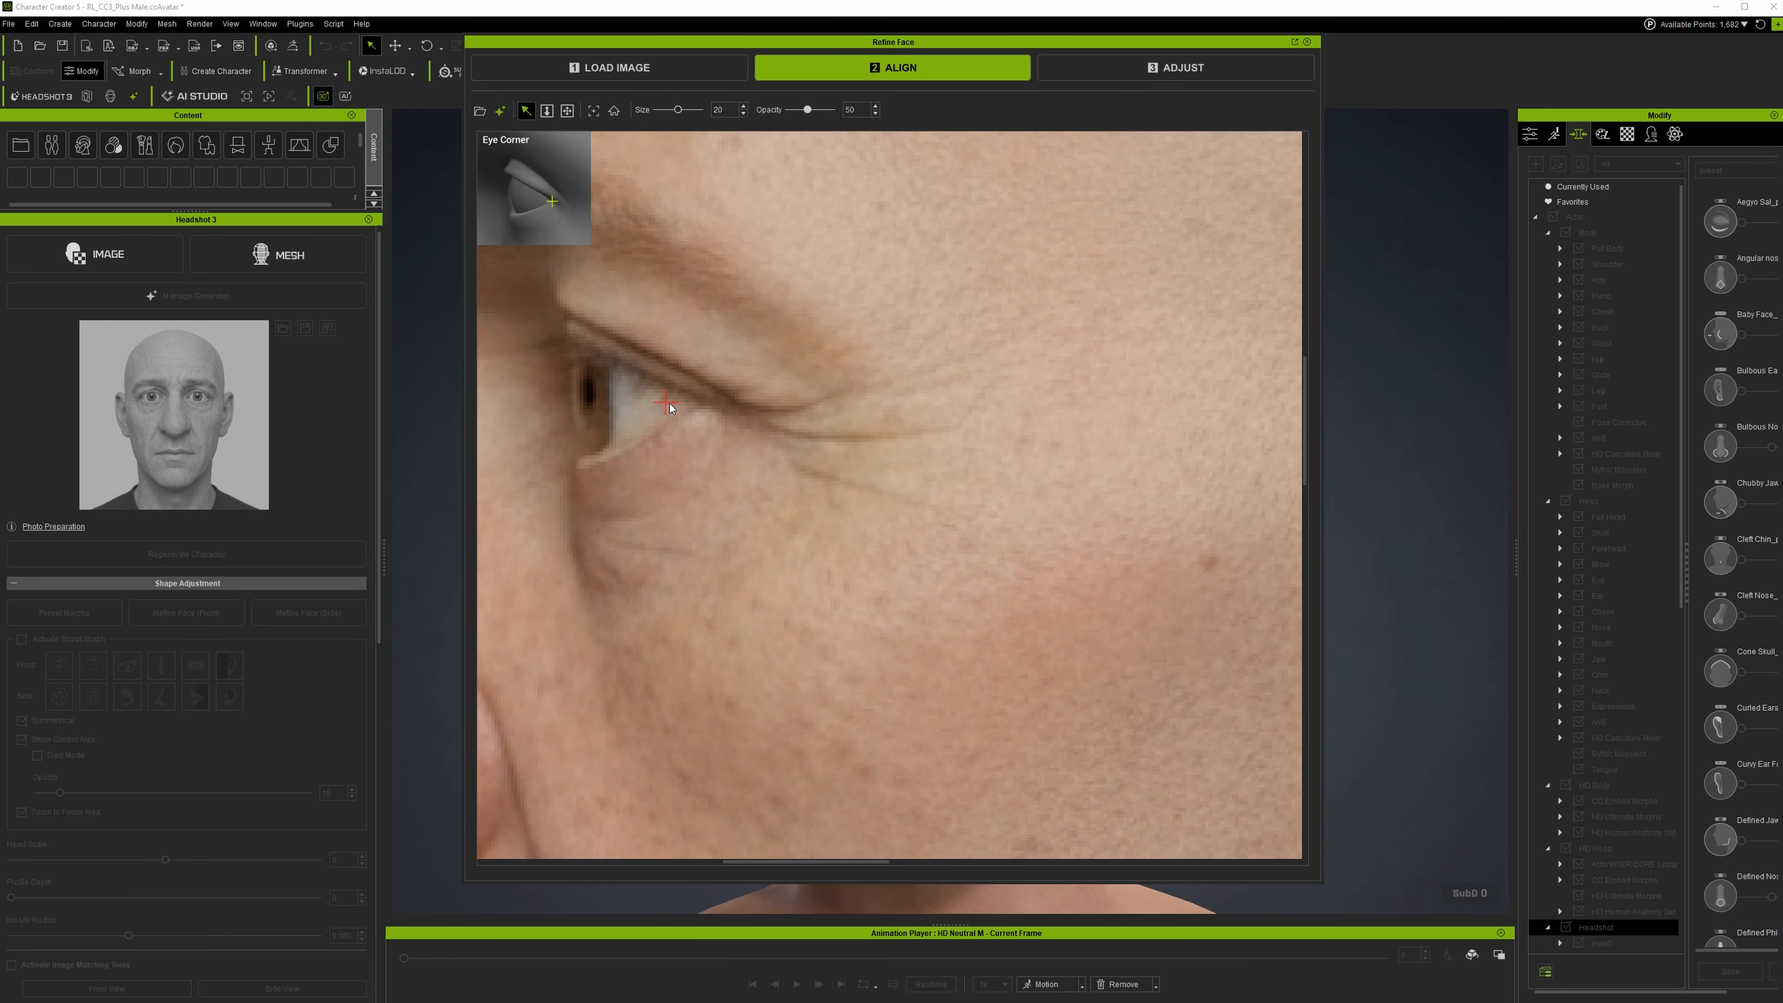
scroll(1032, 530, "down", 3)
middle_click_drag(1066, 553, 1053, 274)
middle_click_drag(919, 601, 913, 469)
left_click_drag(1117, 629, 839, 524)
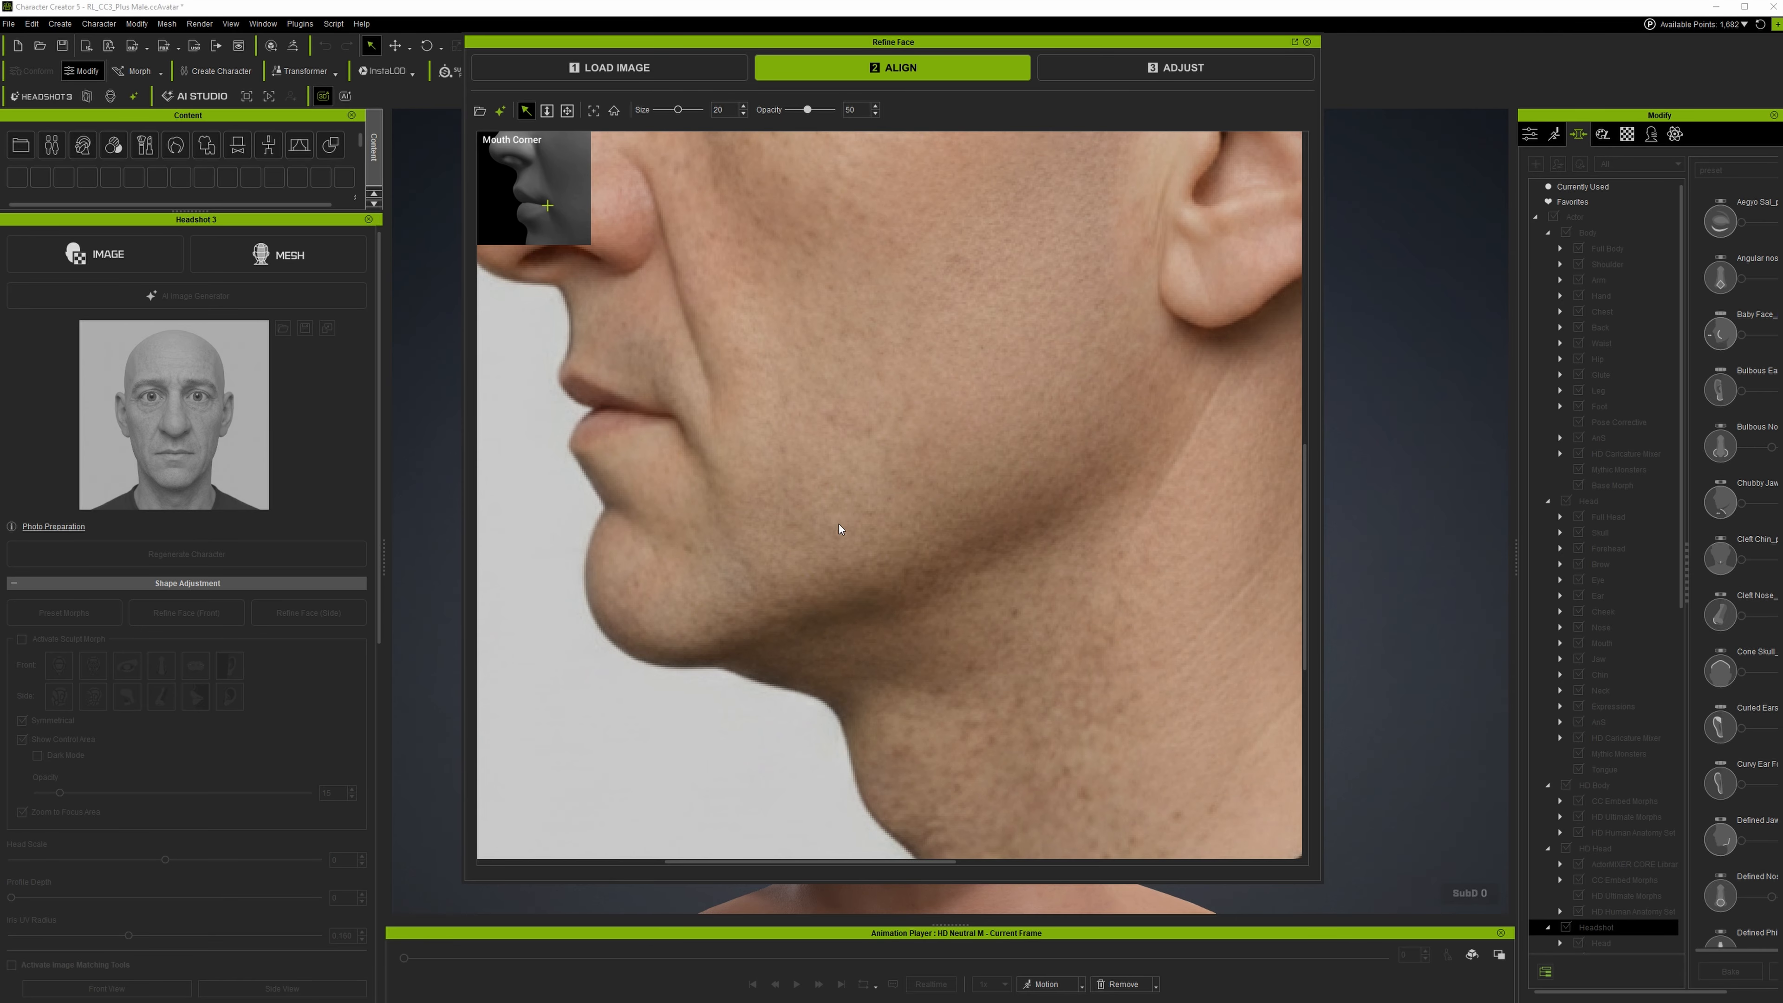
scroll(672, 418, "up", 5)
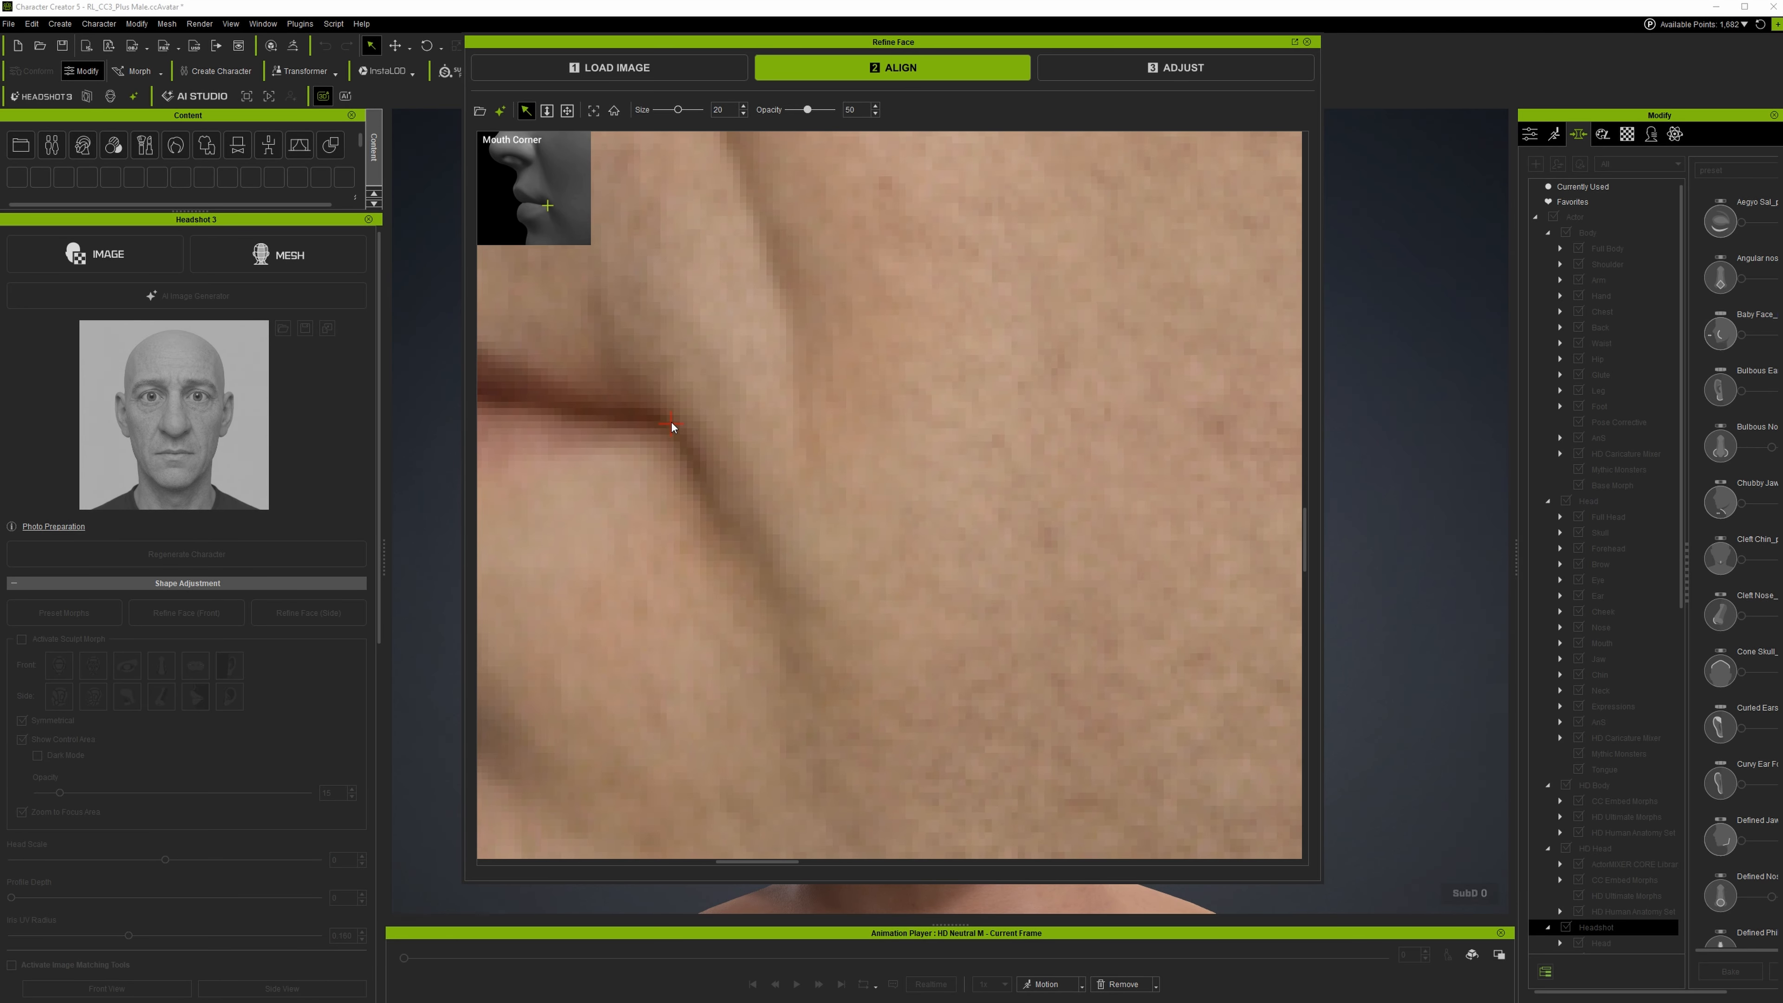
scroll(663, 419, "down", 5)
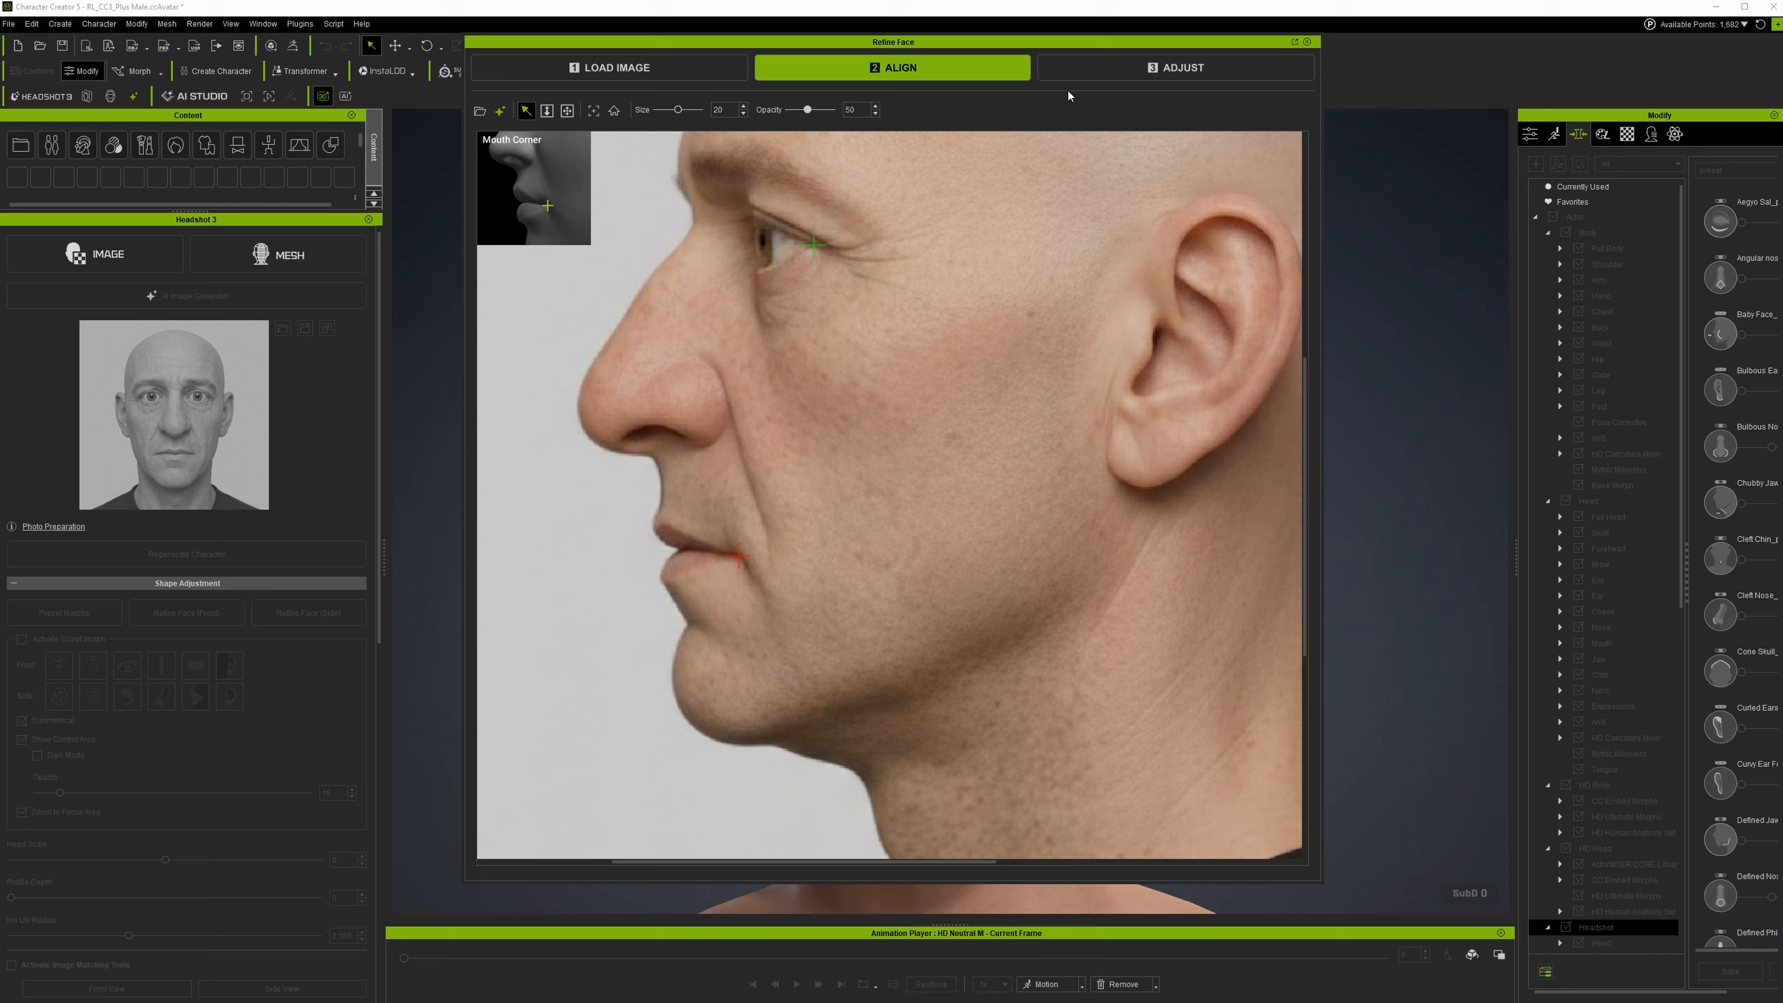
Align the side mesh overlay to the photo with Move X -1.96 and Move Y -2.34, and finish the alignment.
left_click(1118, 71)
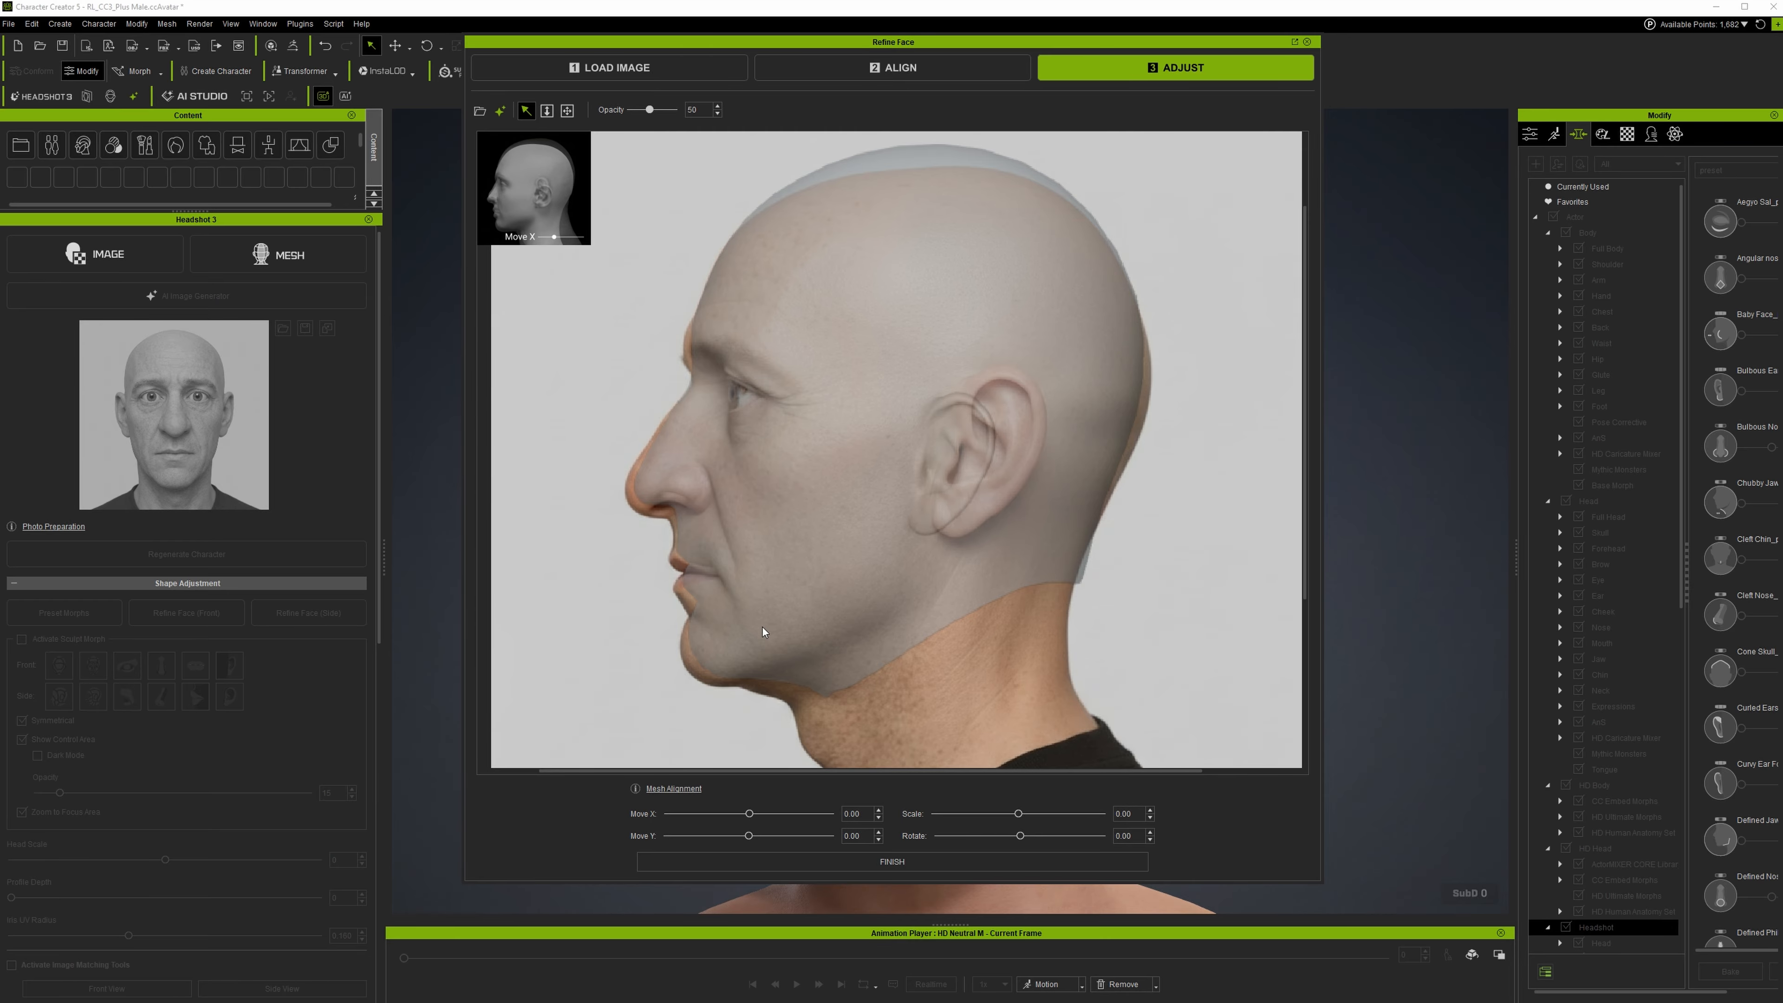
left_click_drag(750, 813, 746, 836)
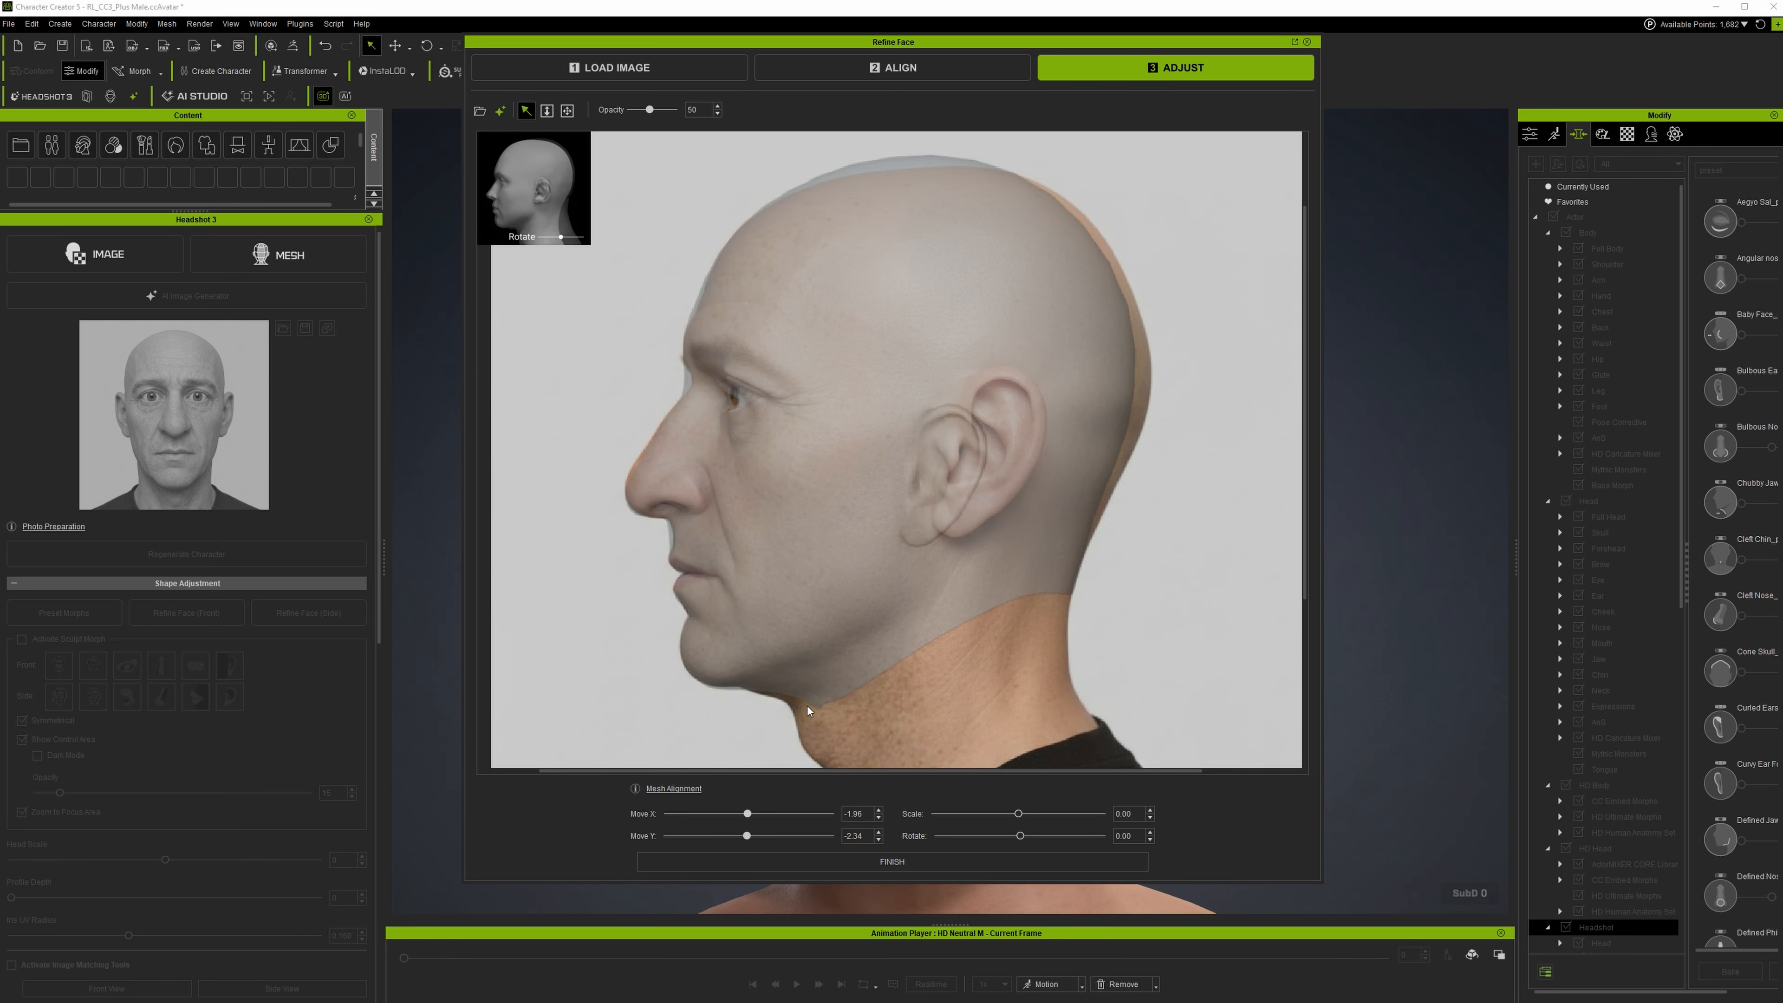
left_click(915, 868)
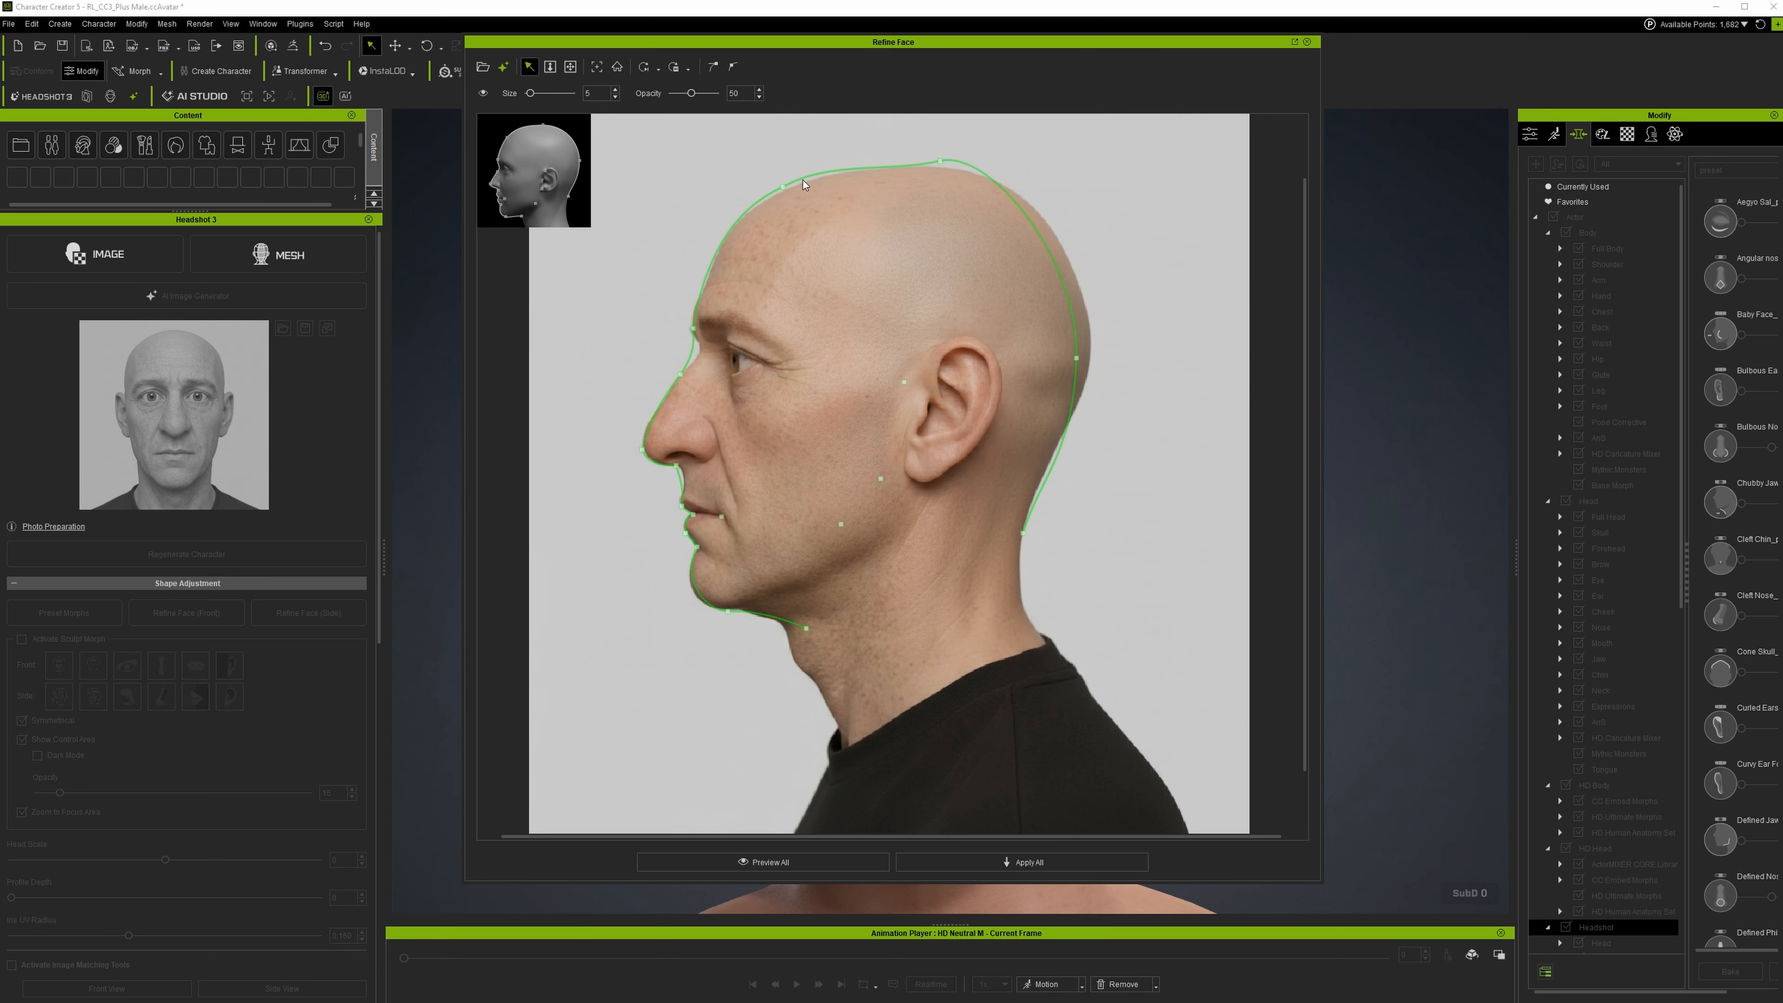
Position the Ear & Jaw control points on the ear connection and jaw, and fit the side contour to the forehead and skull outline.
left_click(782, 187)
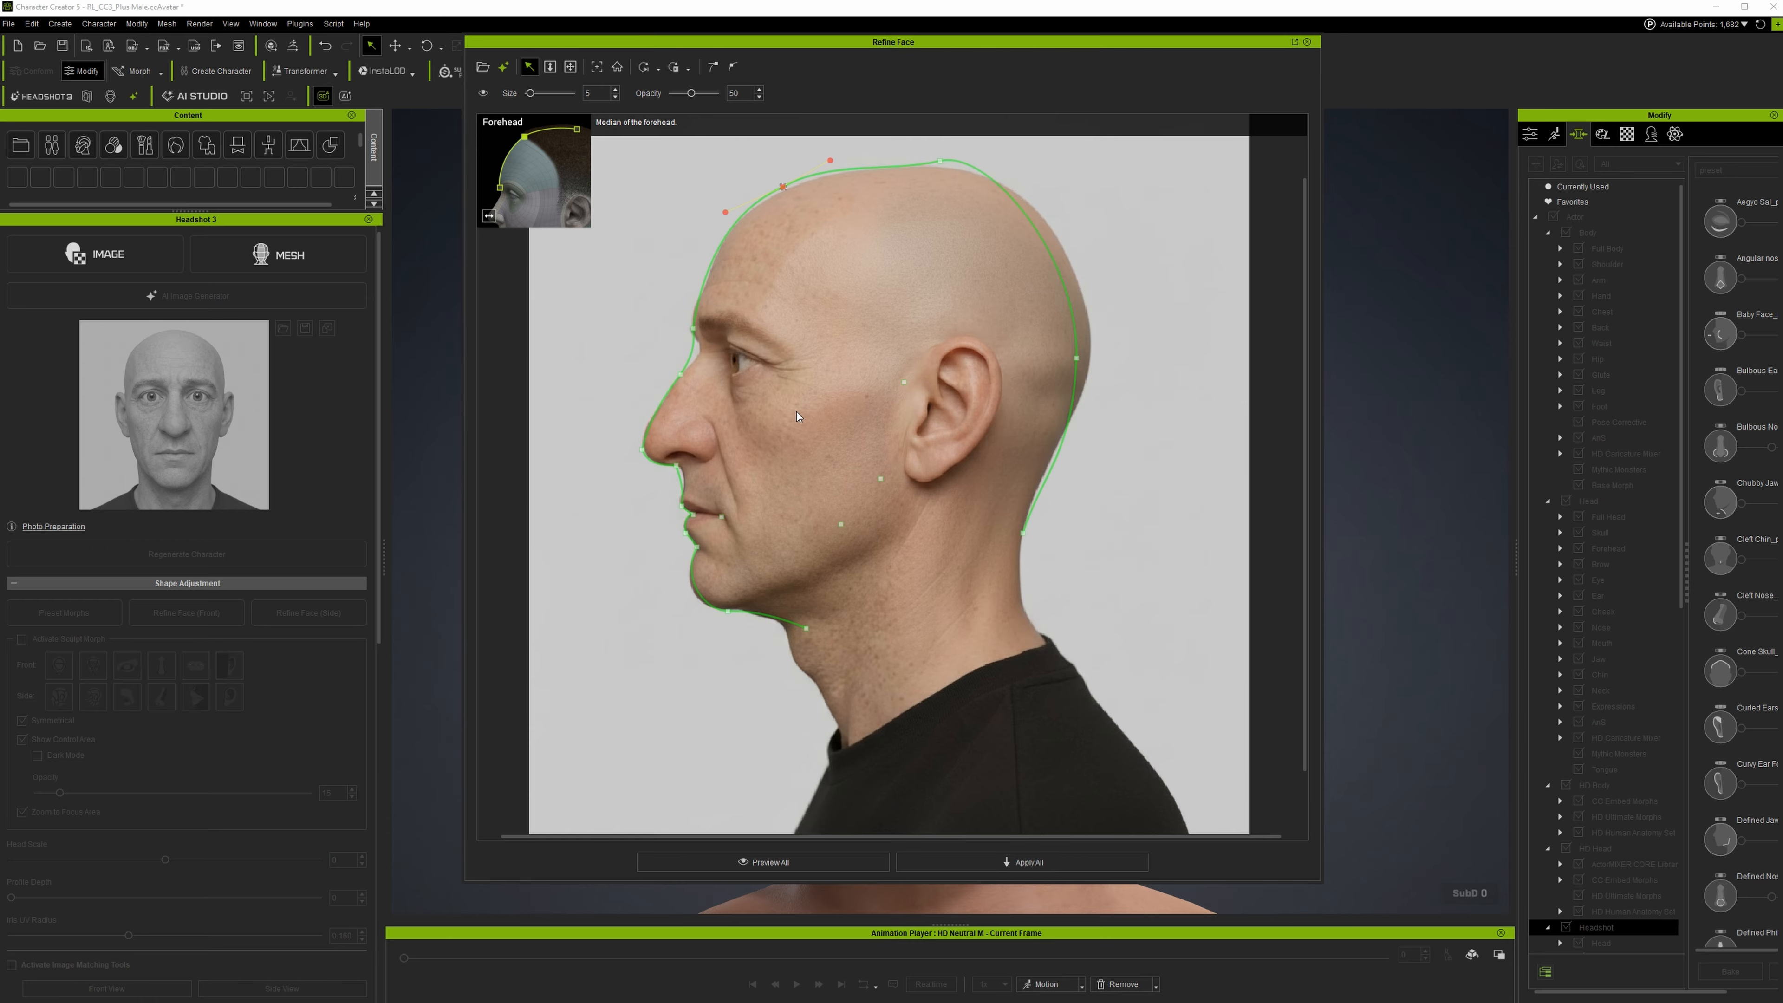
left_click(903, 384)
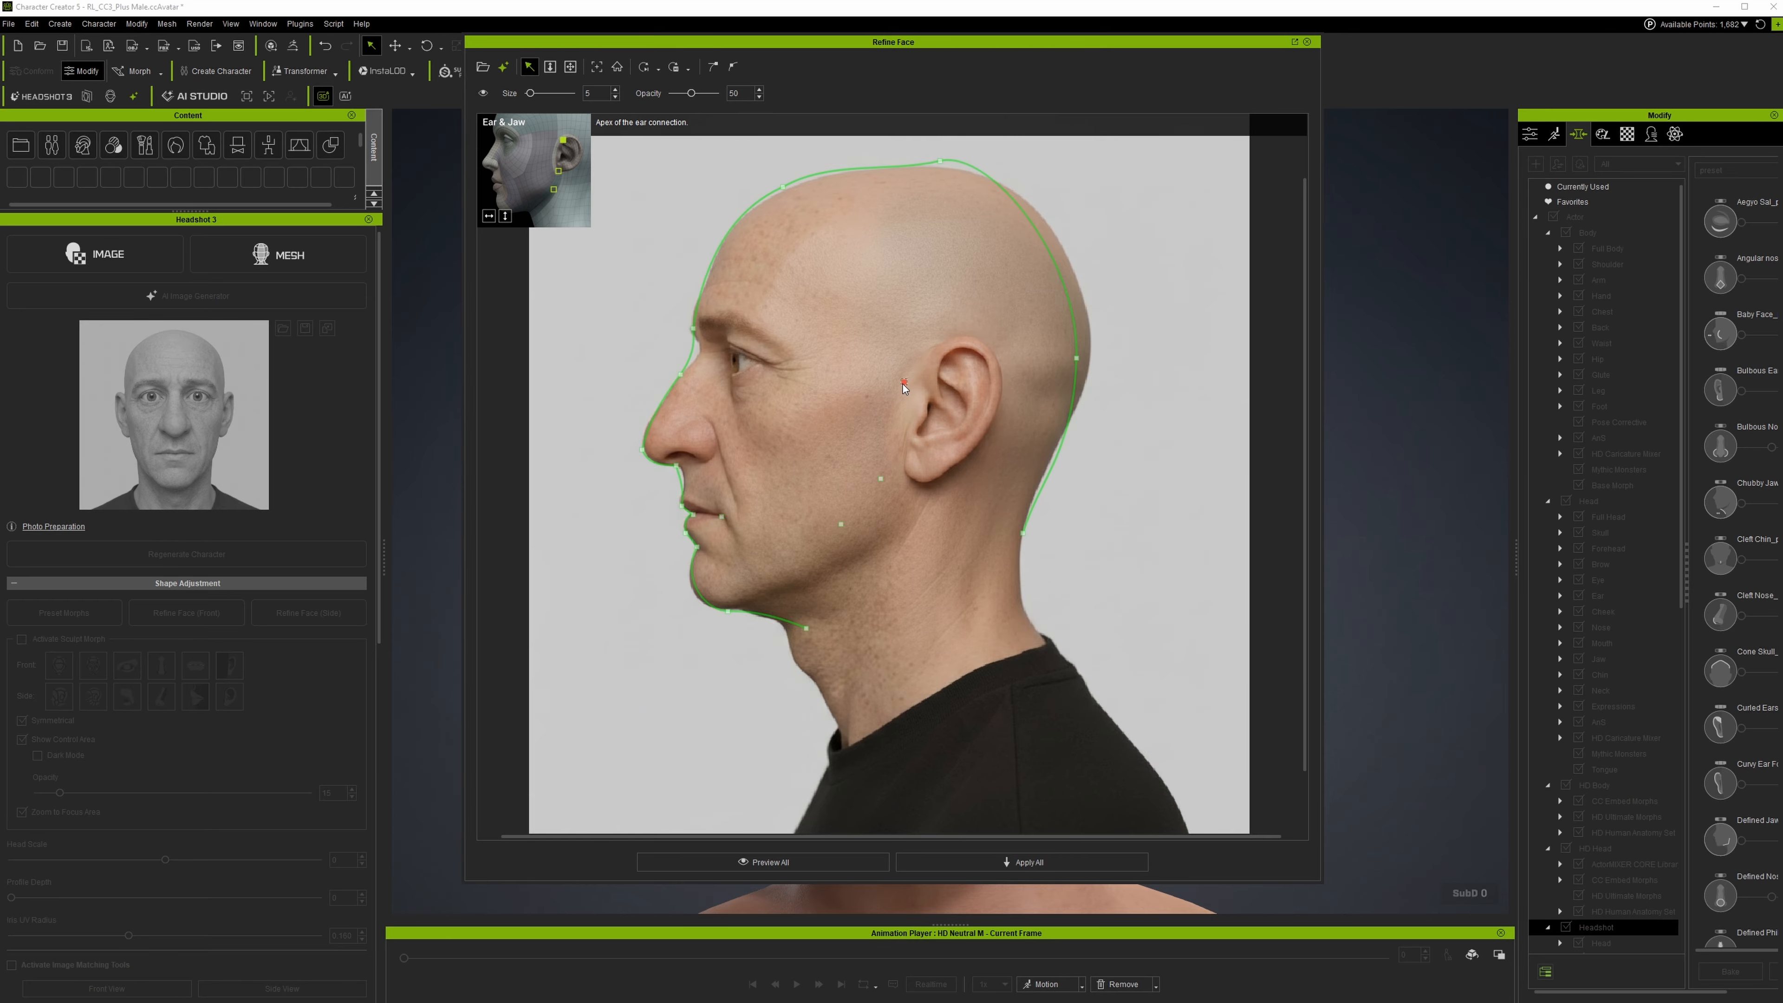
left_click(880, 480)
left_click(842, 525)
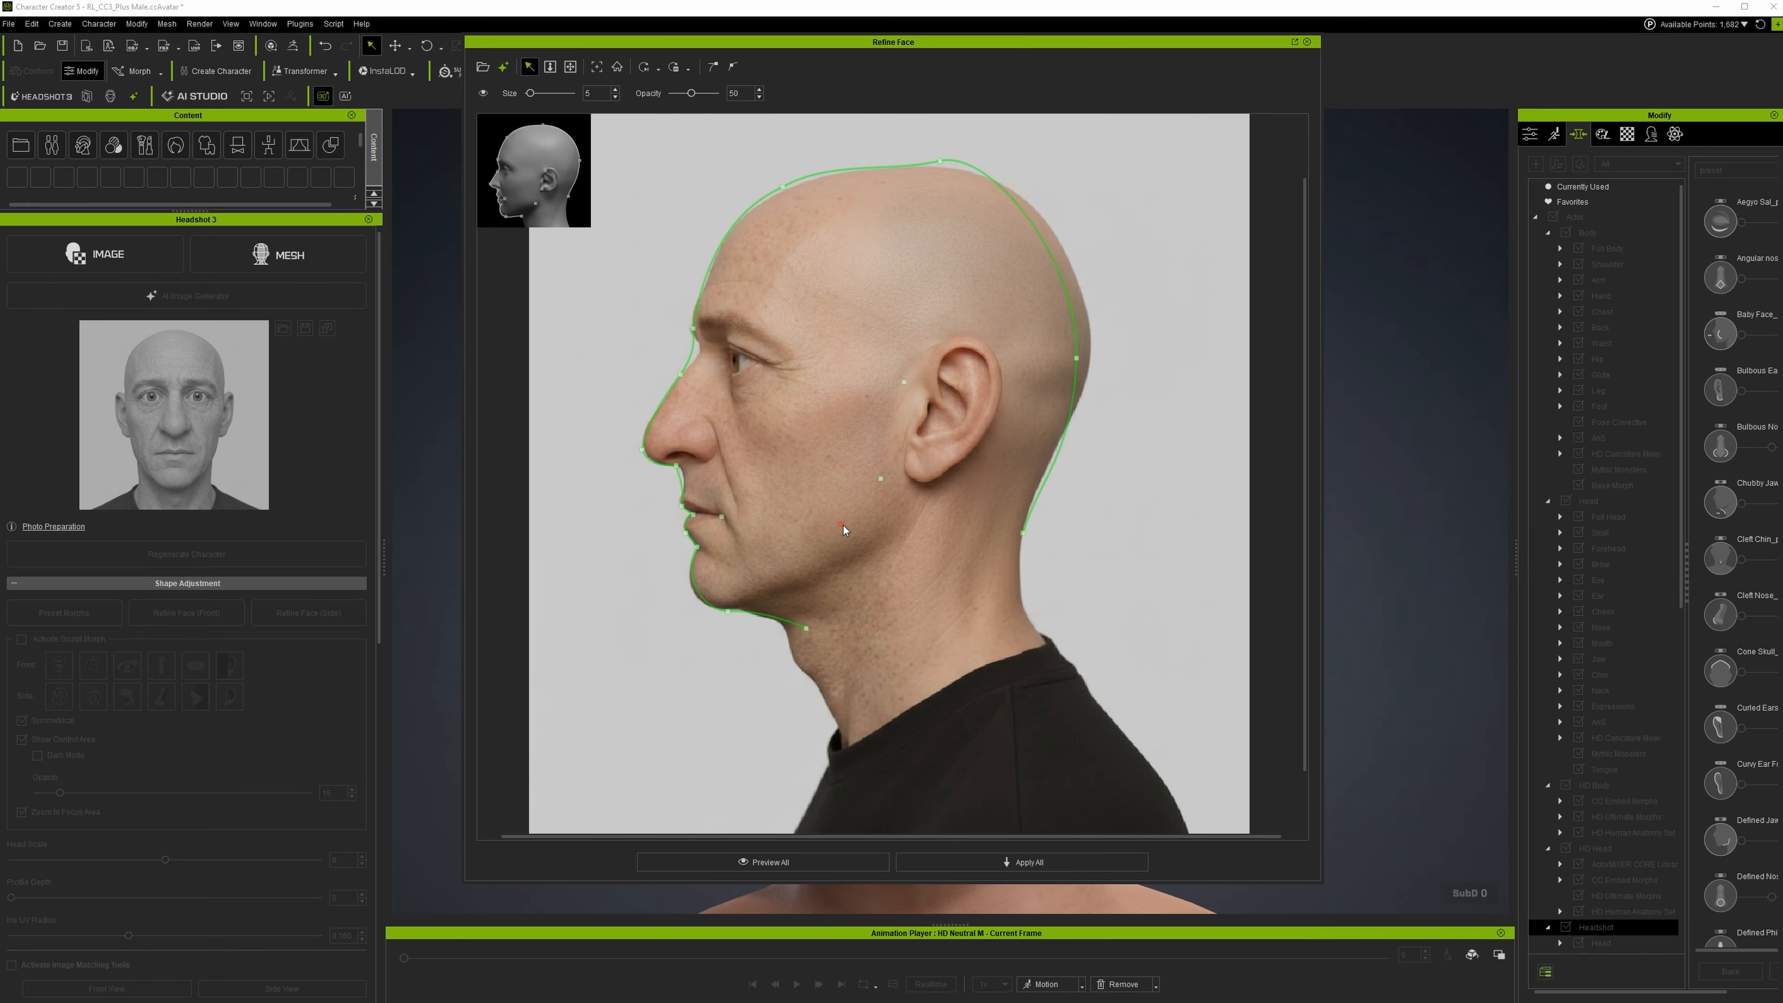
left_click(904, 383)
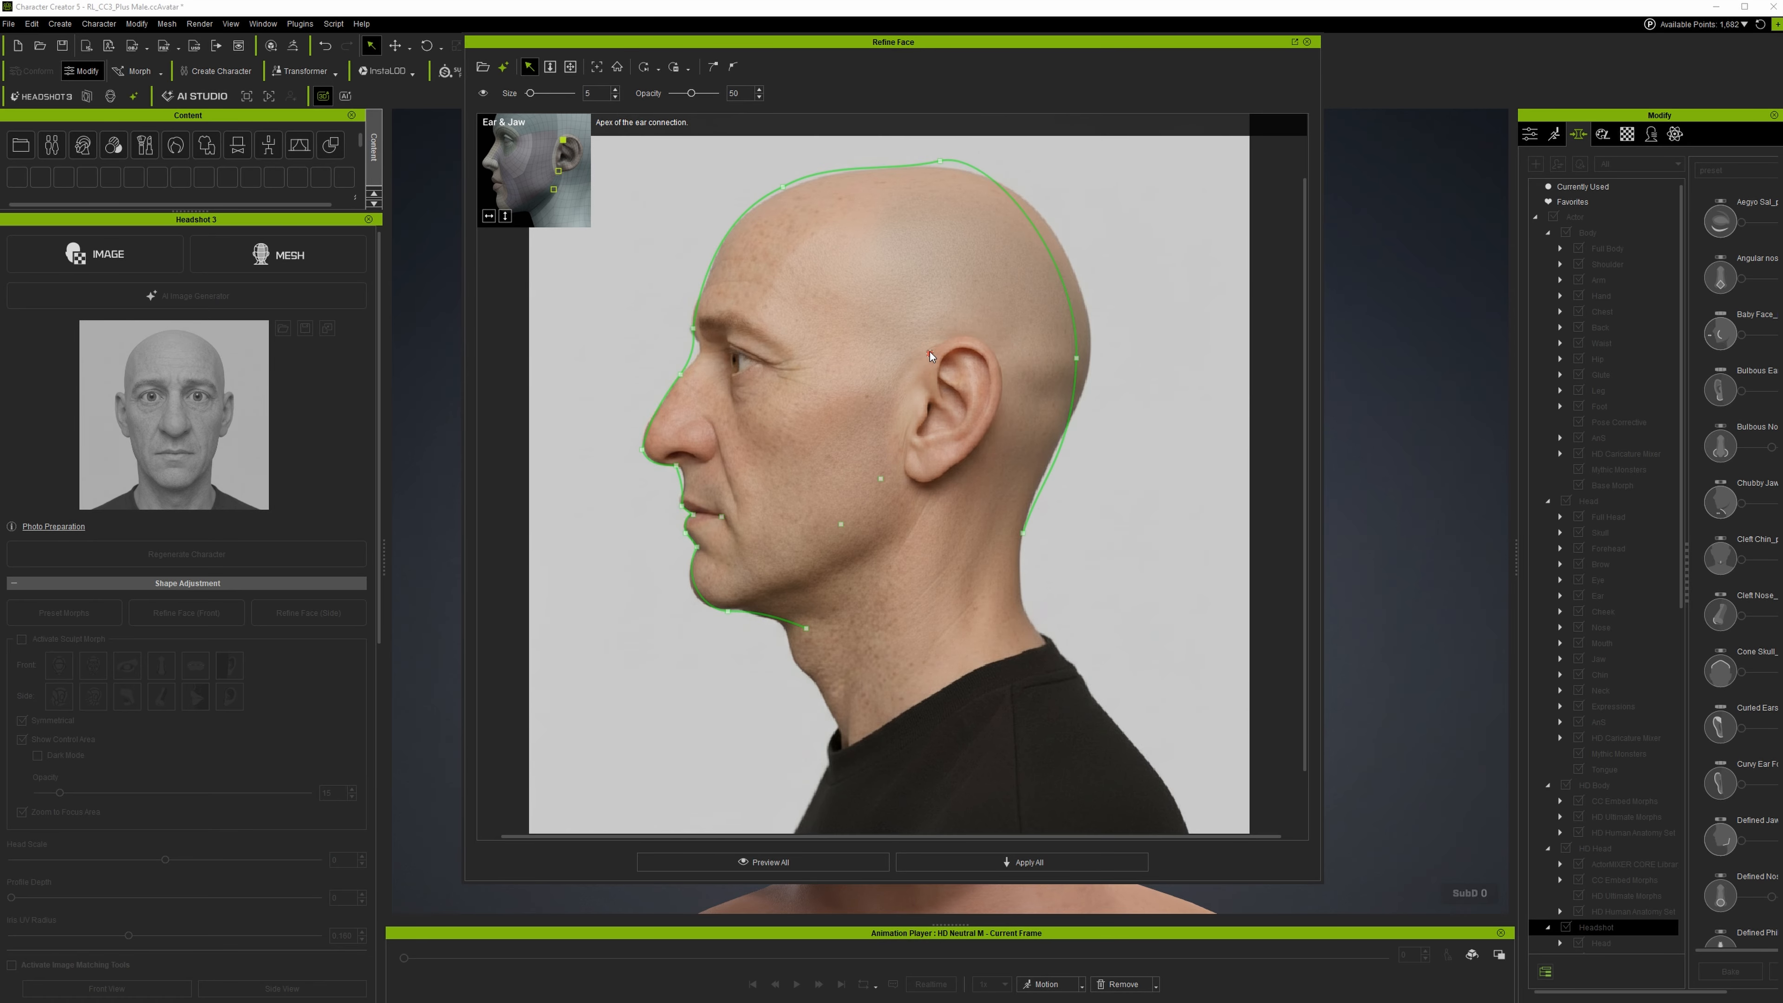
left_click(882, 480)
left_click_drag(905, 461, 909, 456)
left_click(816, 516)
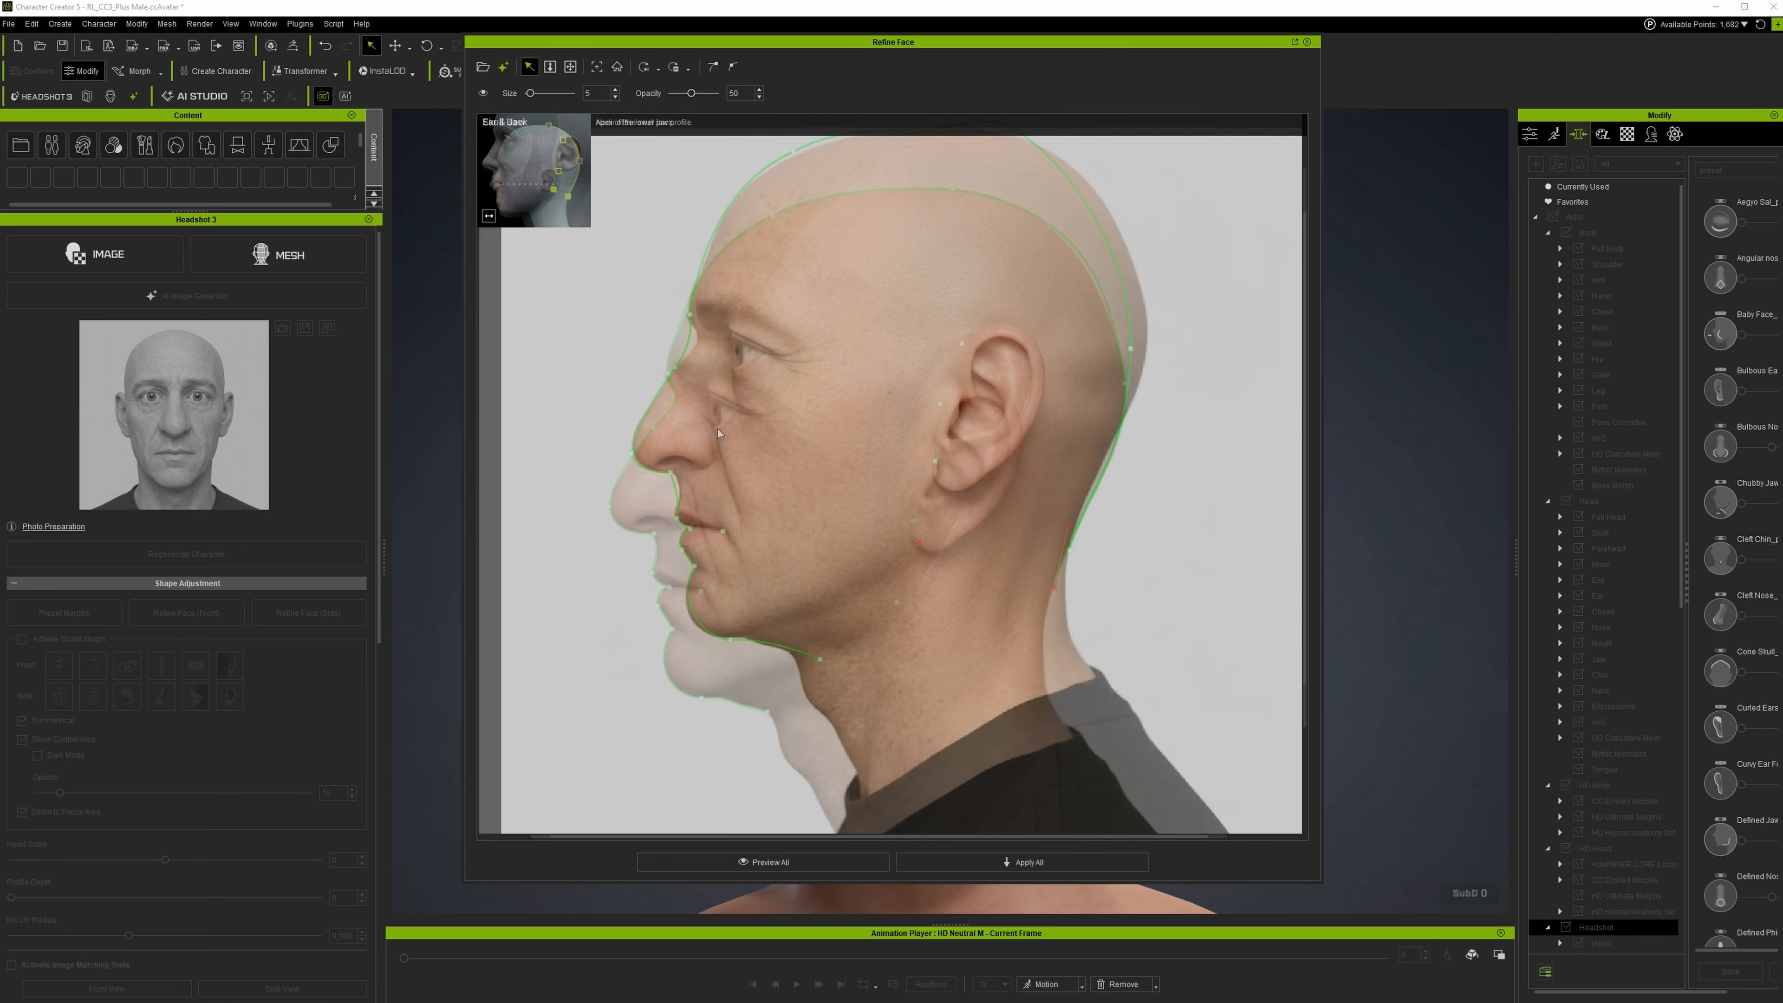
Preview the refined profile against the side photo, apply all changes and close Refine Face.
left_click(821, 860)
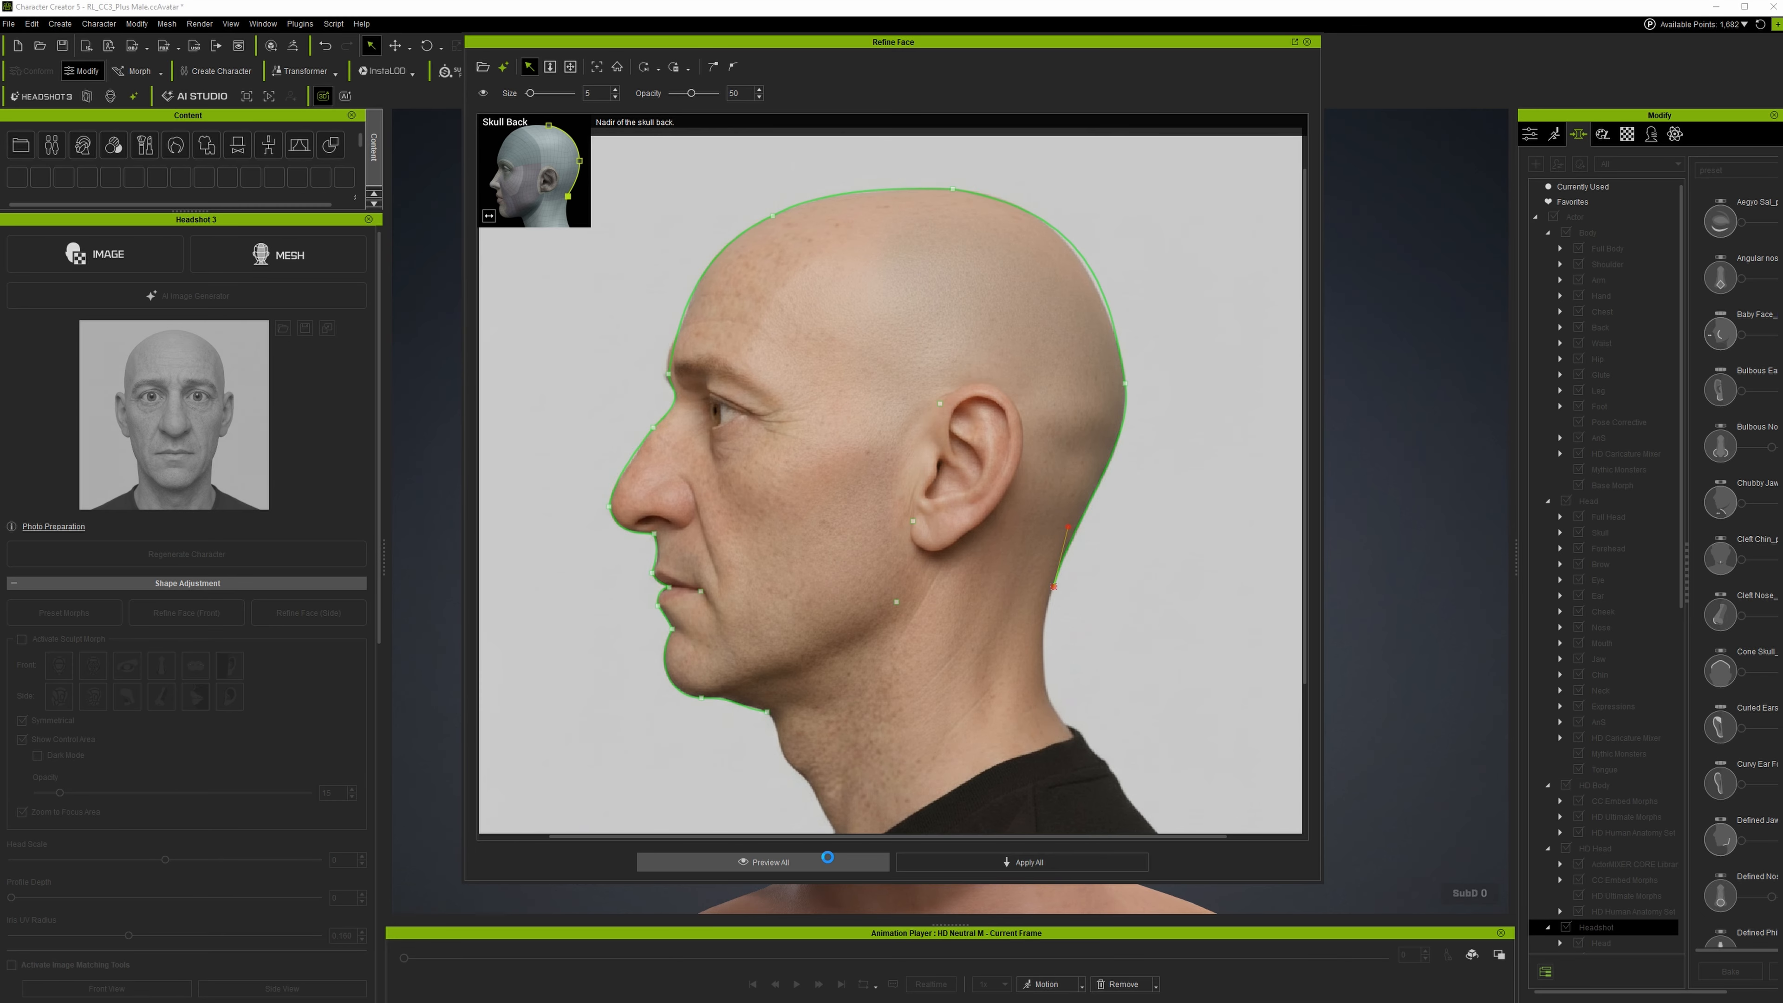
left_click_drag(835, 461, 1204, 426)
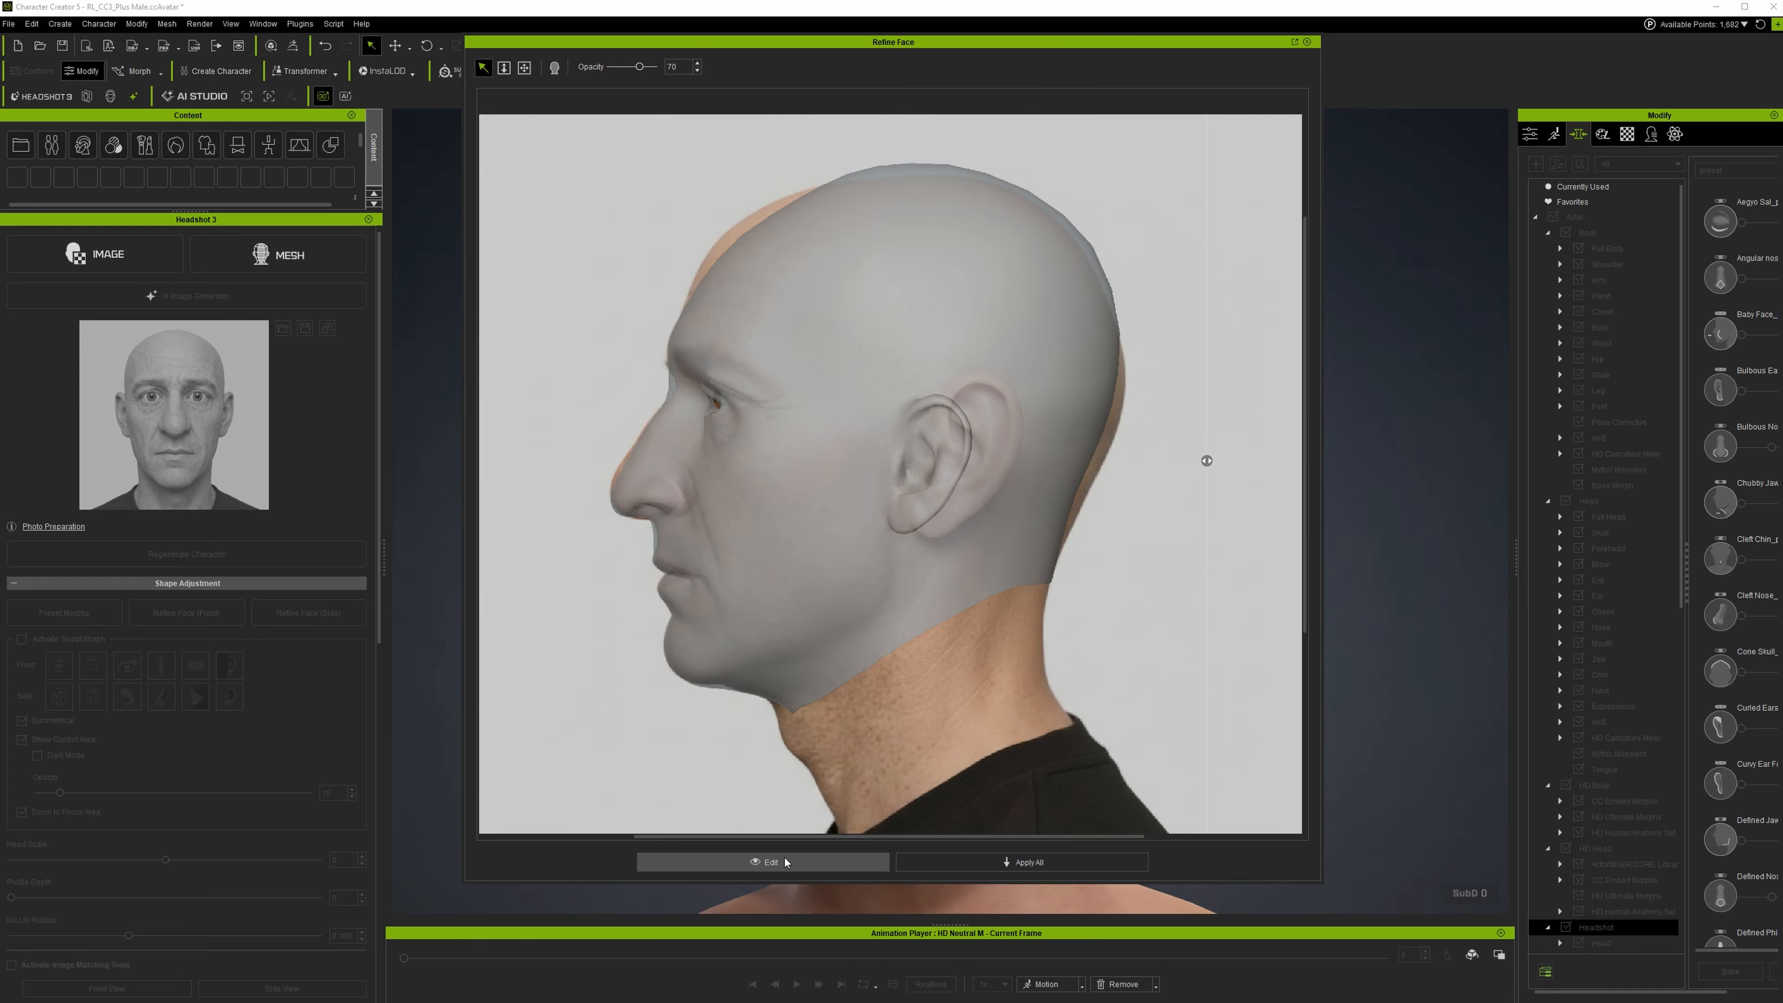
left_click_drag(1207, 460, 1292, 405)
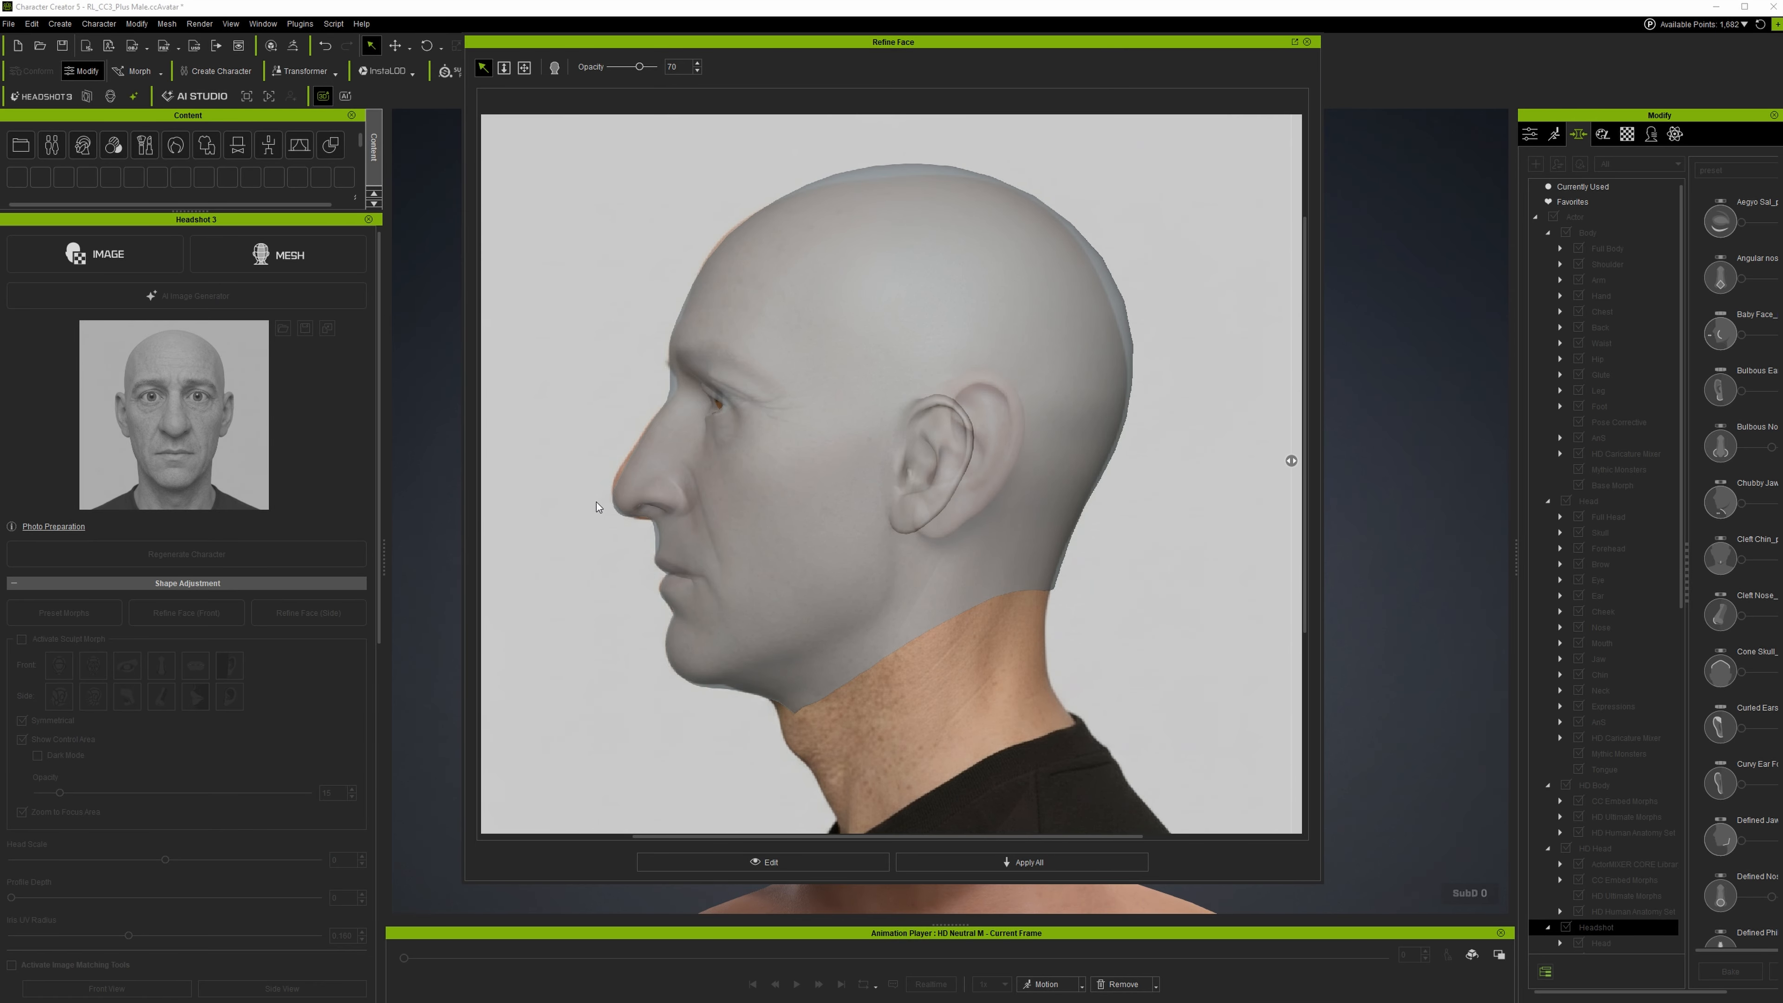
left_click(1073, 862)
left_click(1305, 41)
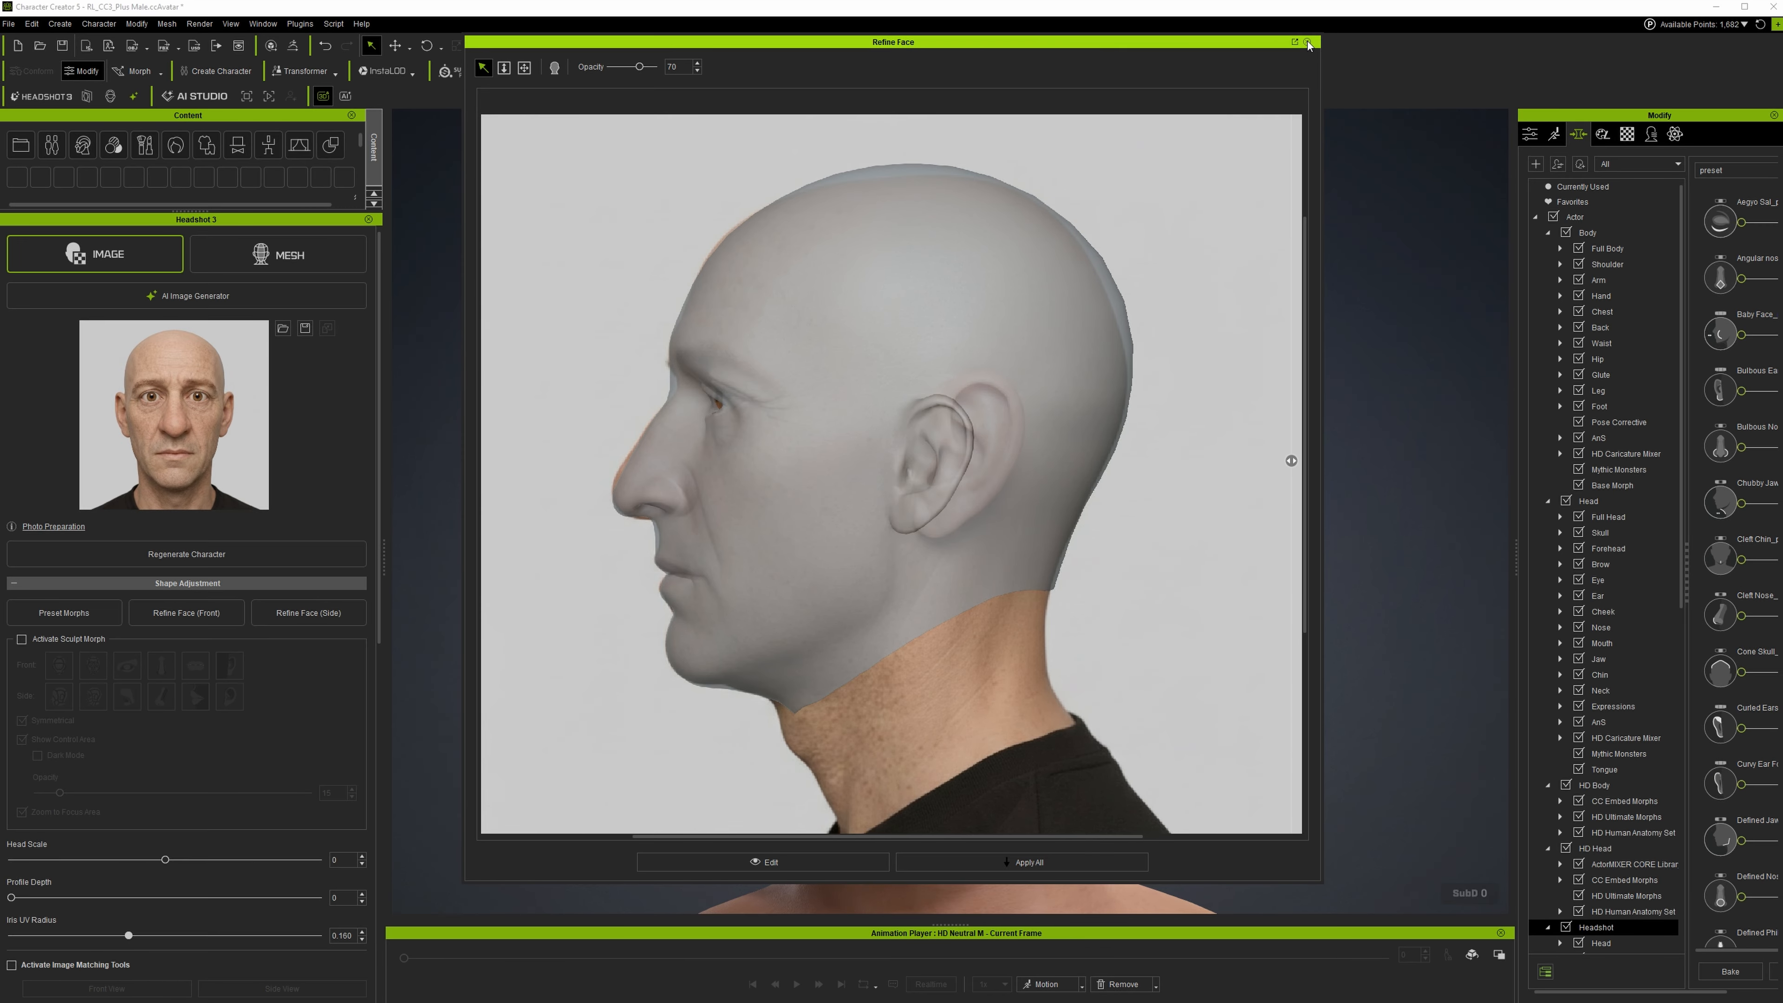
mouse_move(1196, 584)
right_mouse_down()
mouse_move(788, 572)
mouse_move(1198, 565)
mouse_move(815, 573)
mouse_move(1180, 582)
right_mouse_up()
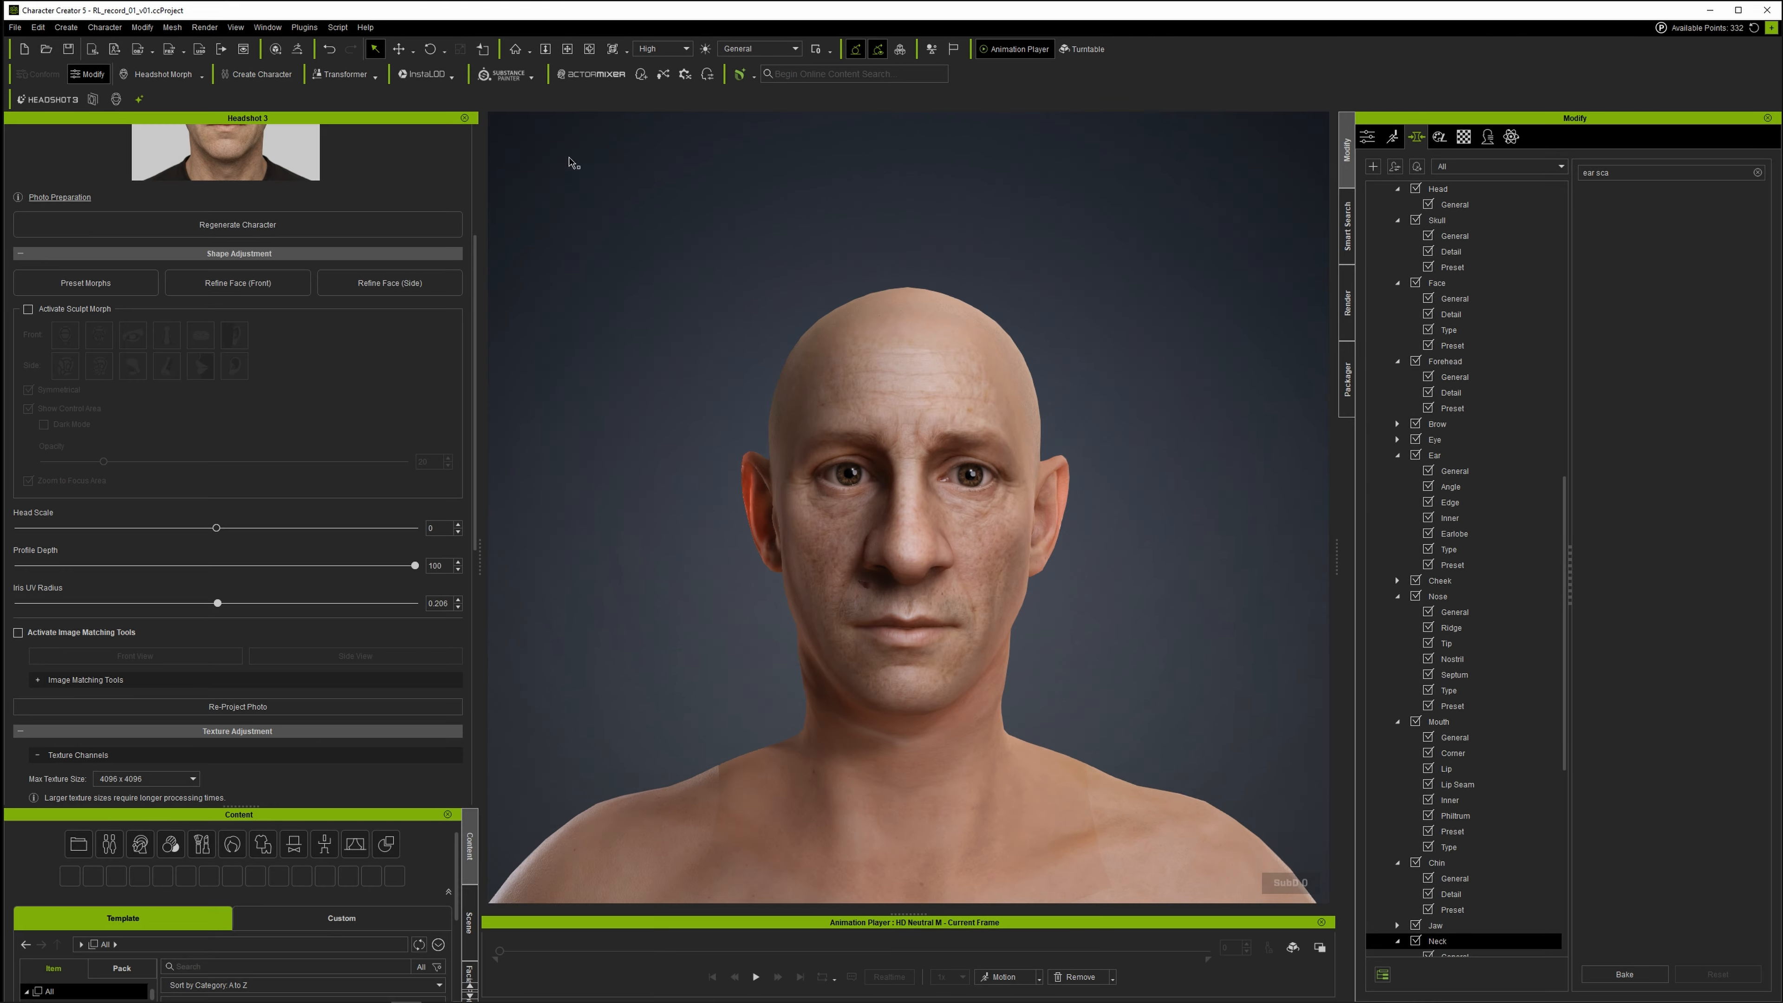
Launch ActorMIXER and load the HD Caricature Mixer package for the whole character.
left_click(304, 27)
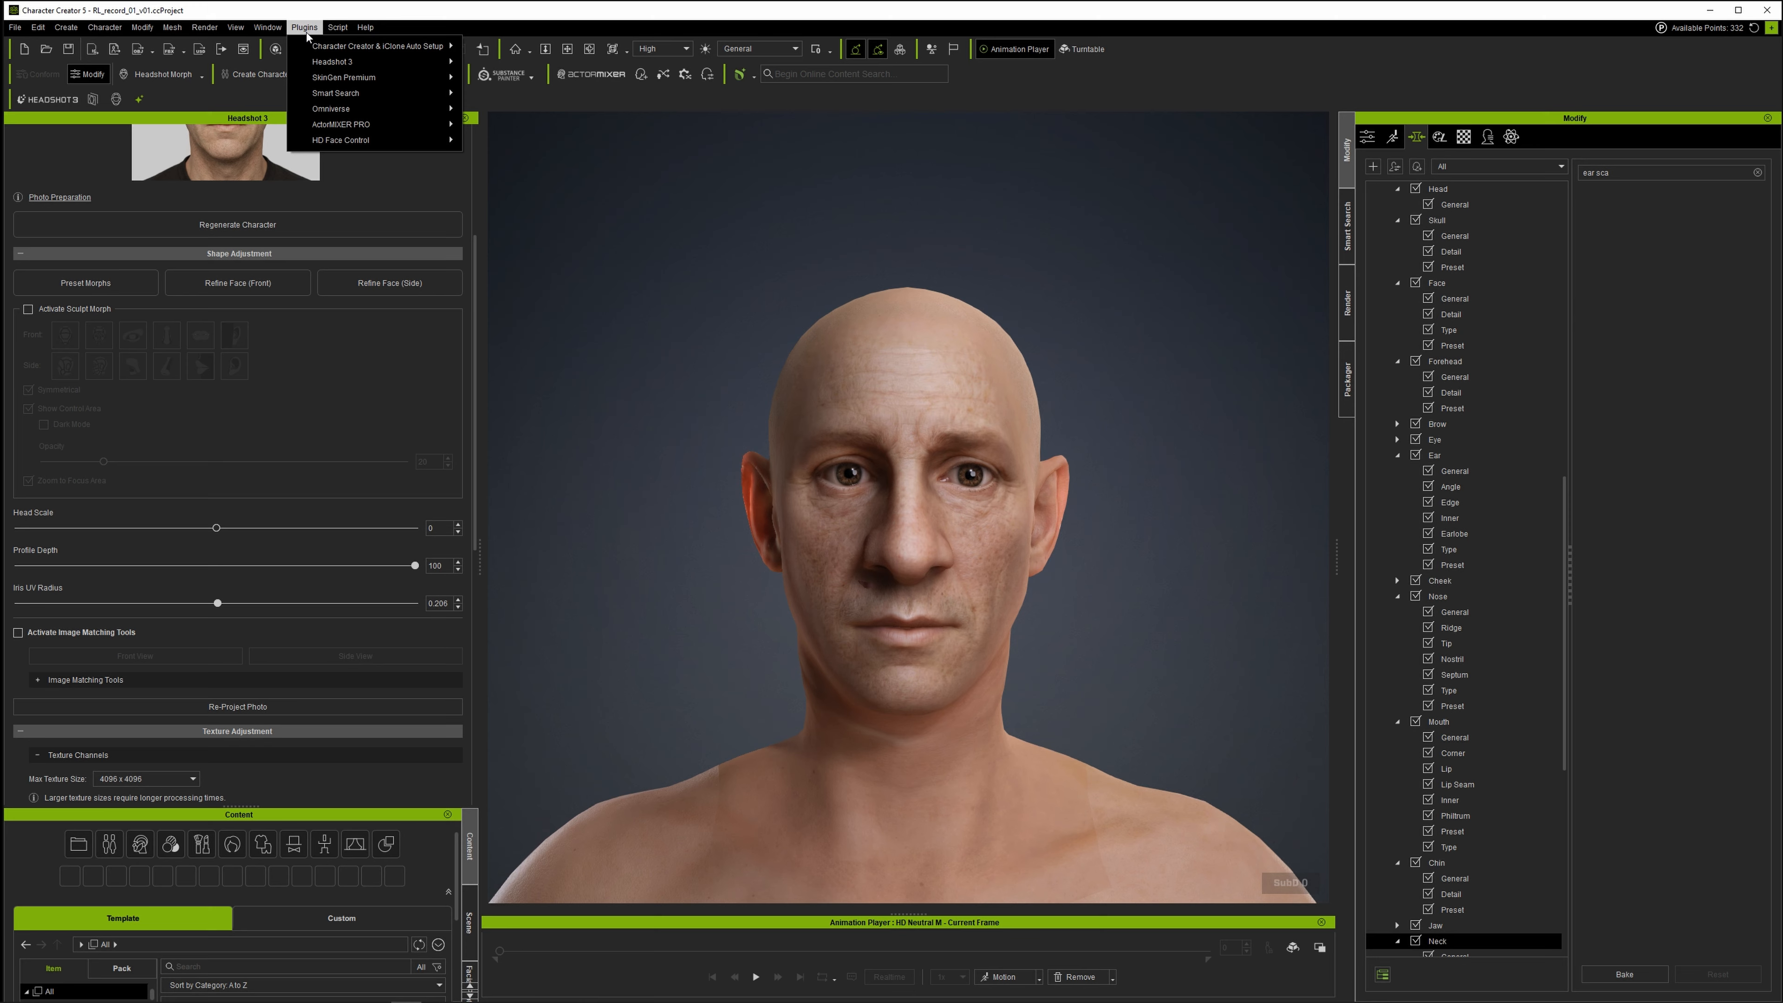
mouse_move(378, 124)
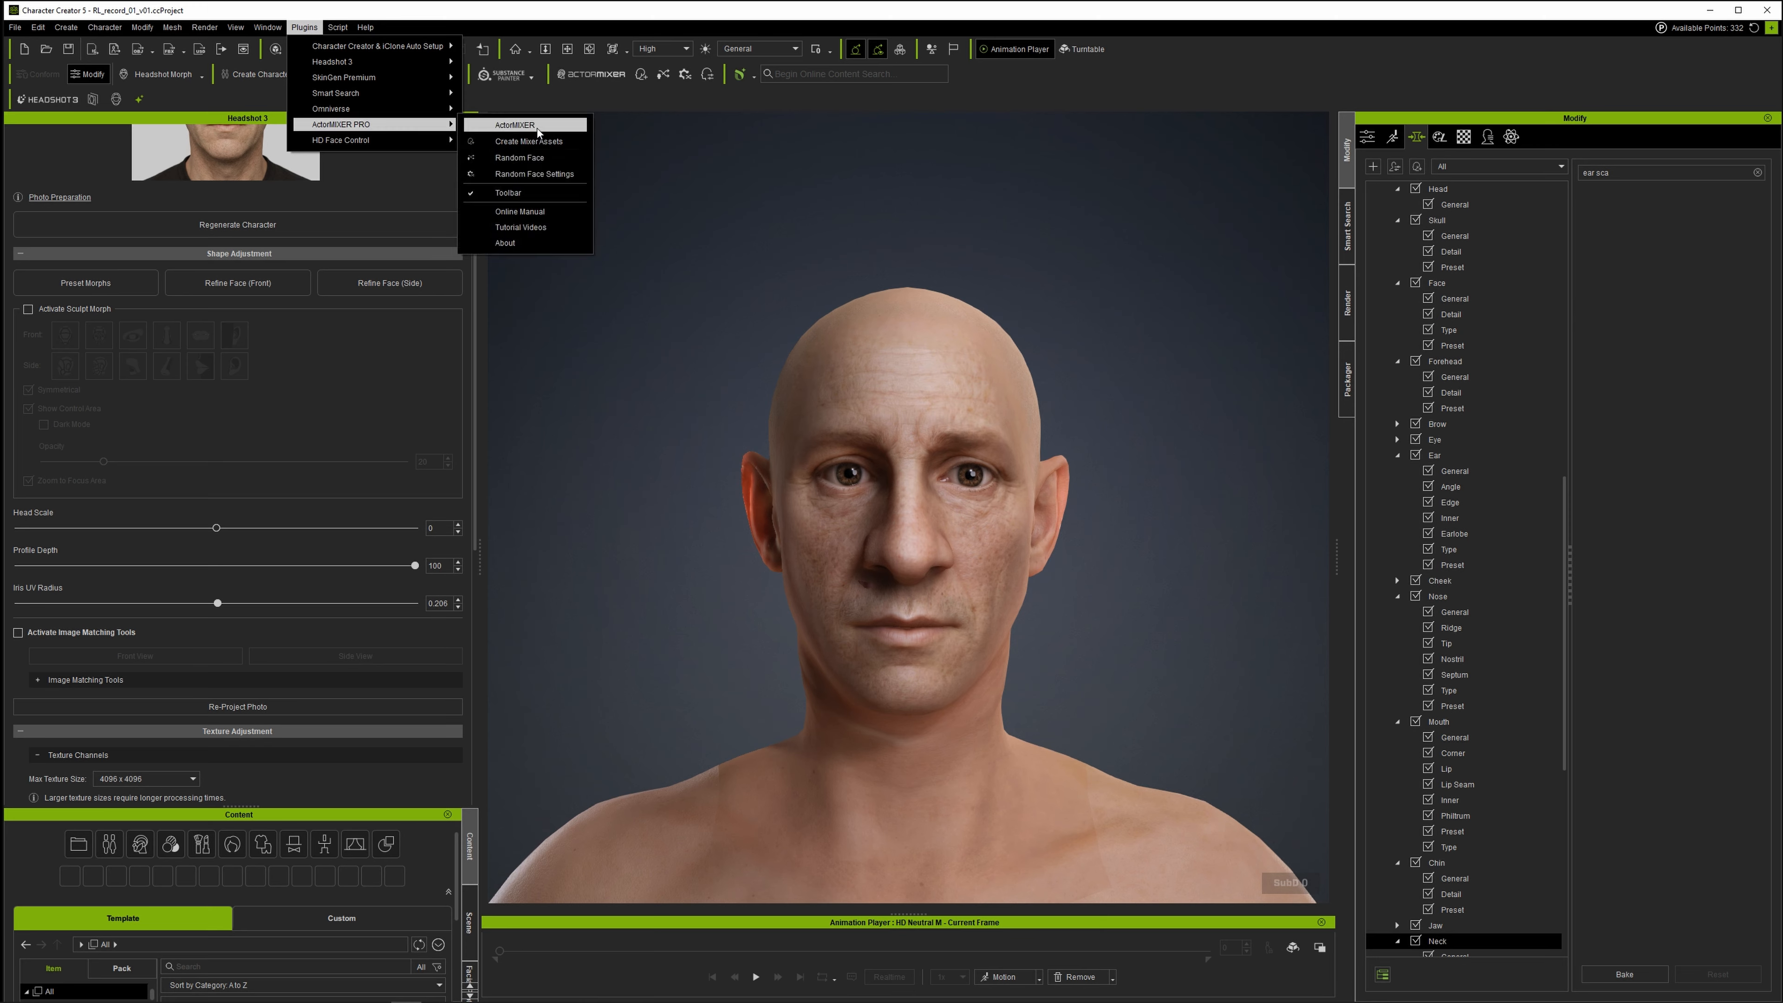
left_click(538, 132)
left_click(1240, 439)
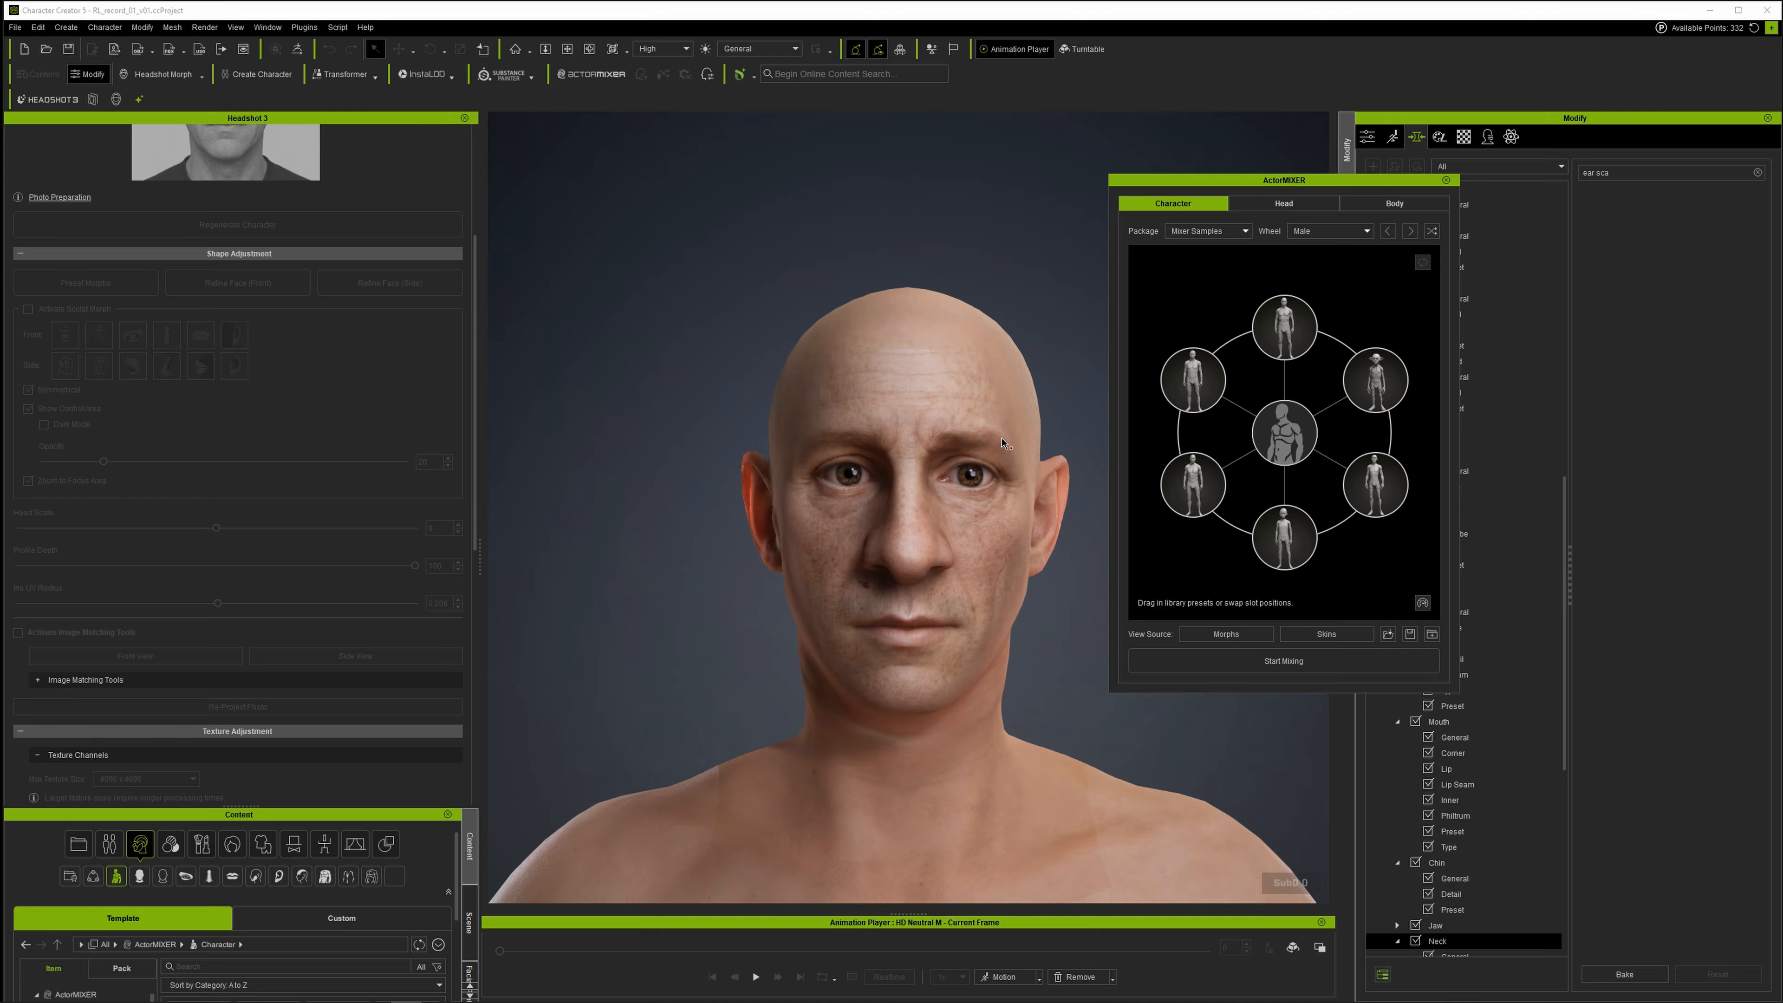
left_click(1191, 235)
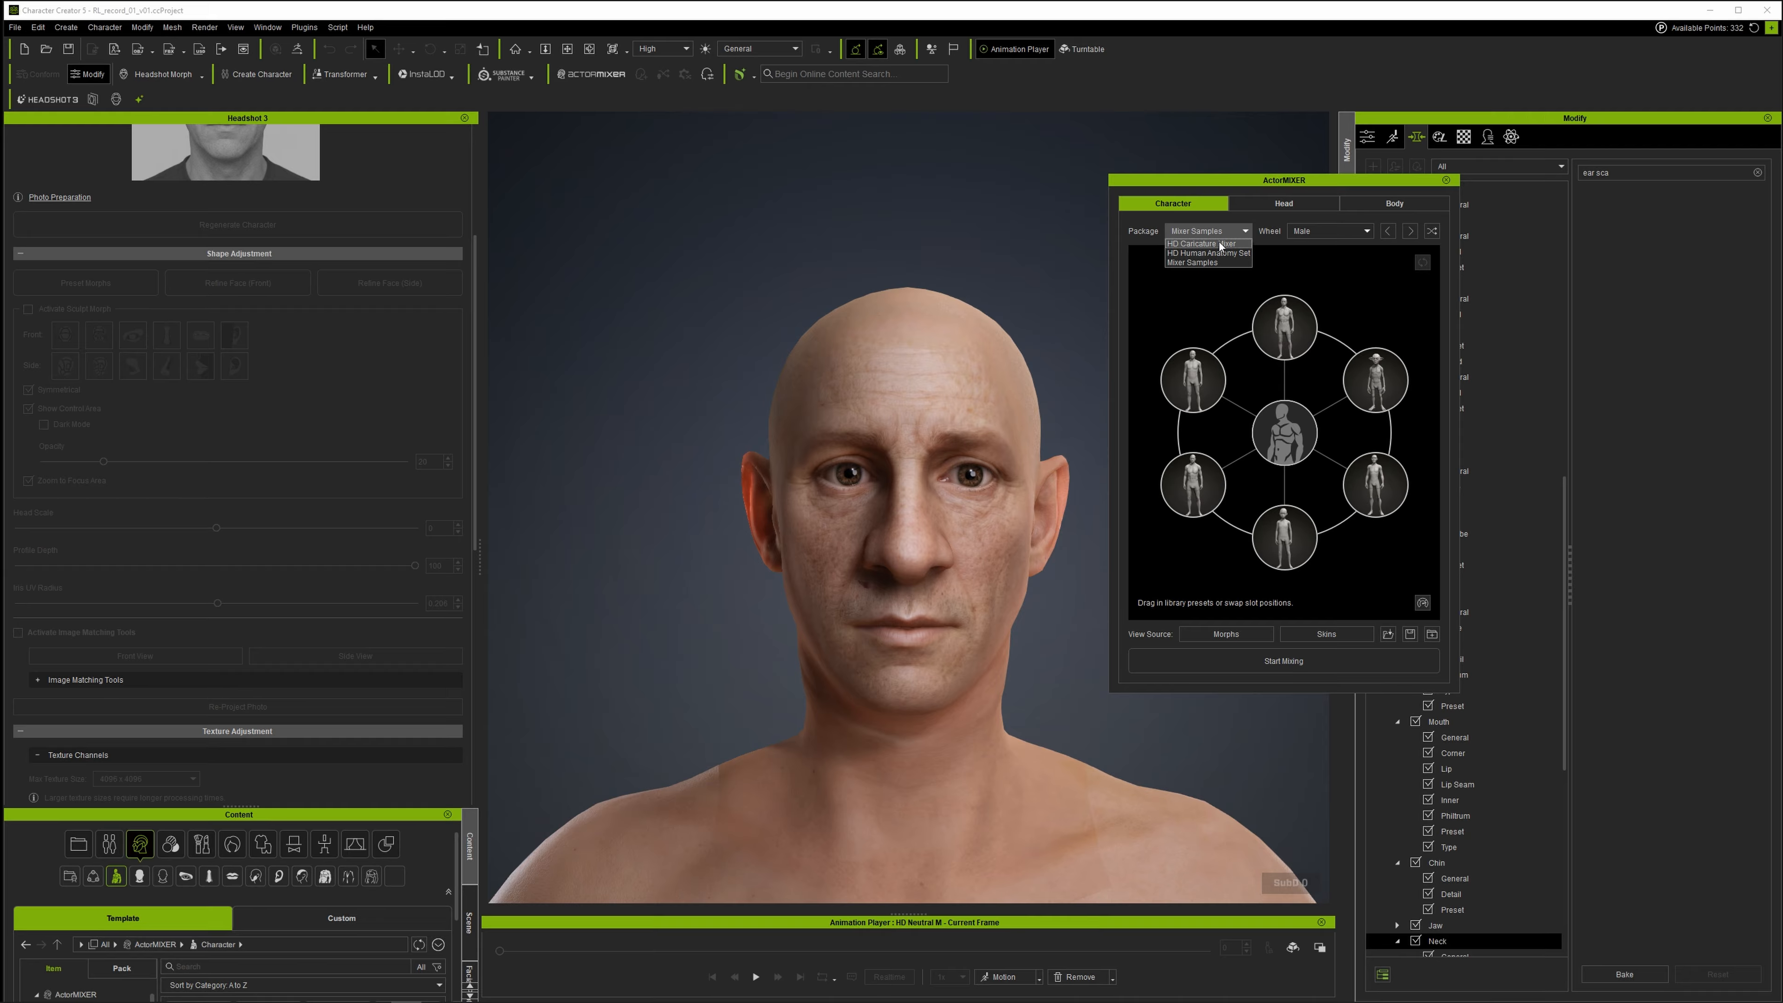
left_click(1240, 243)
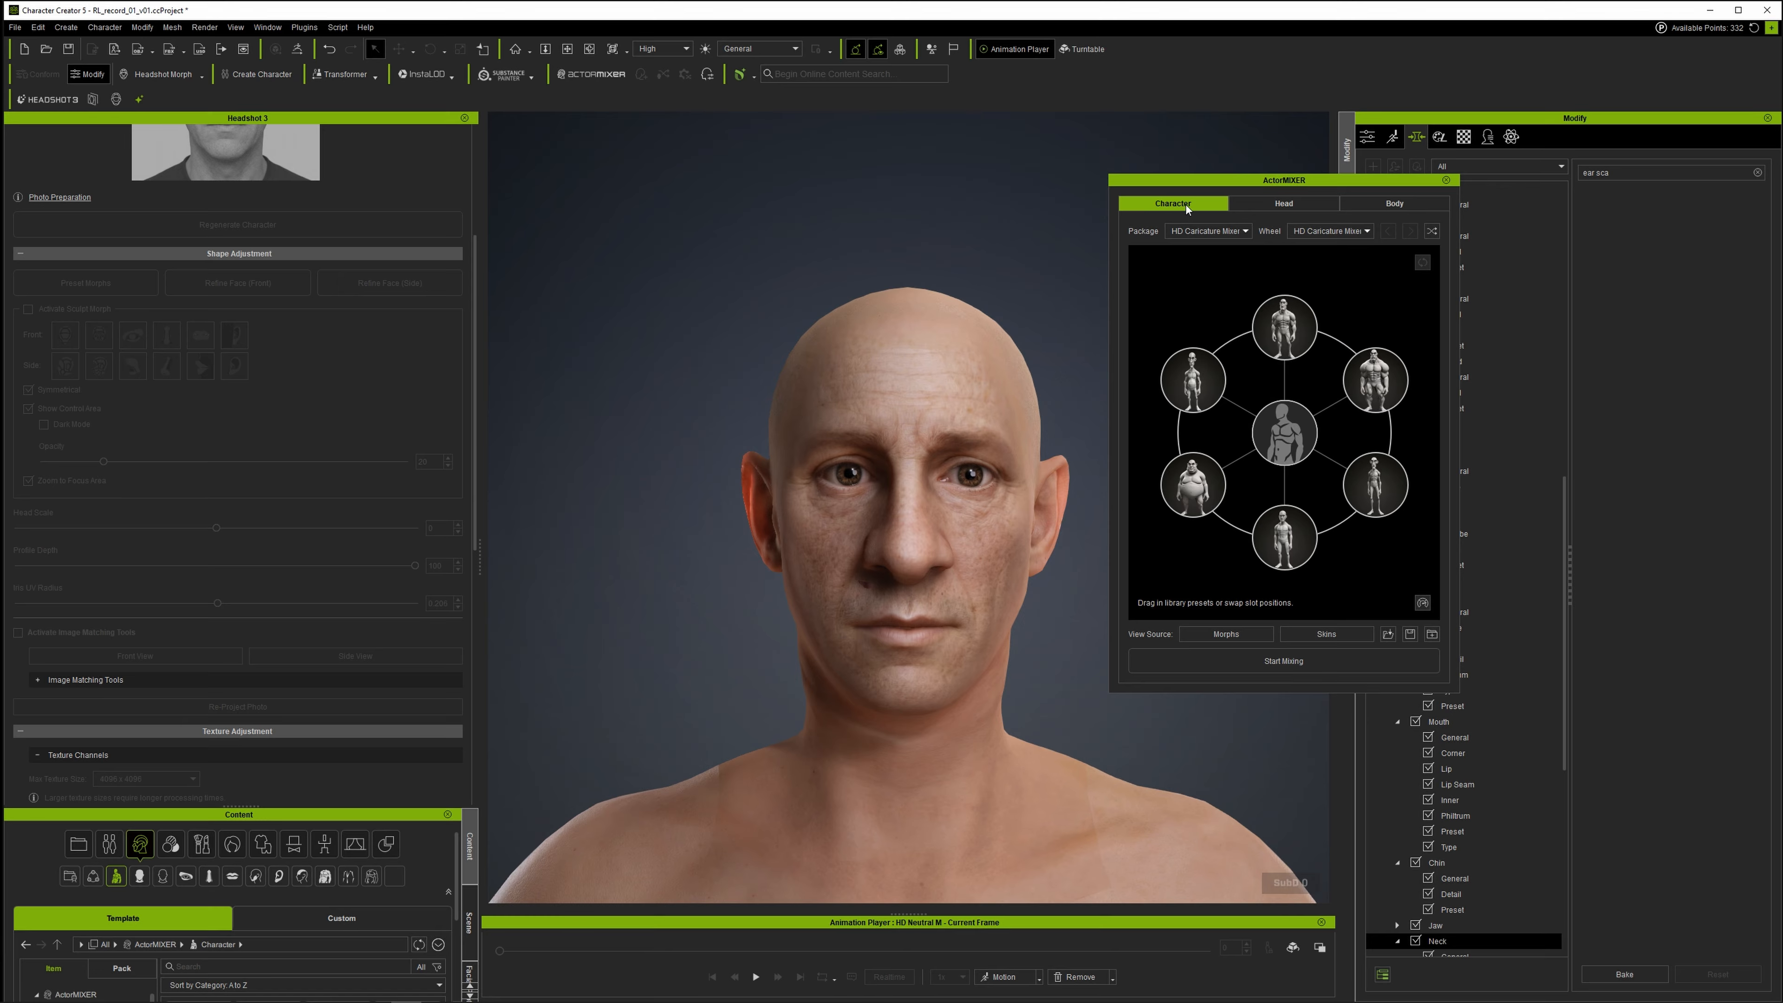
Load the HD Caricature Mixer package for both the full head and the head shape mixing wheels.
left_click(1277, 203)
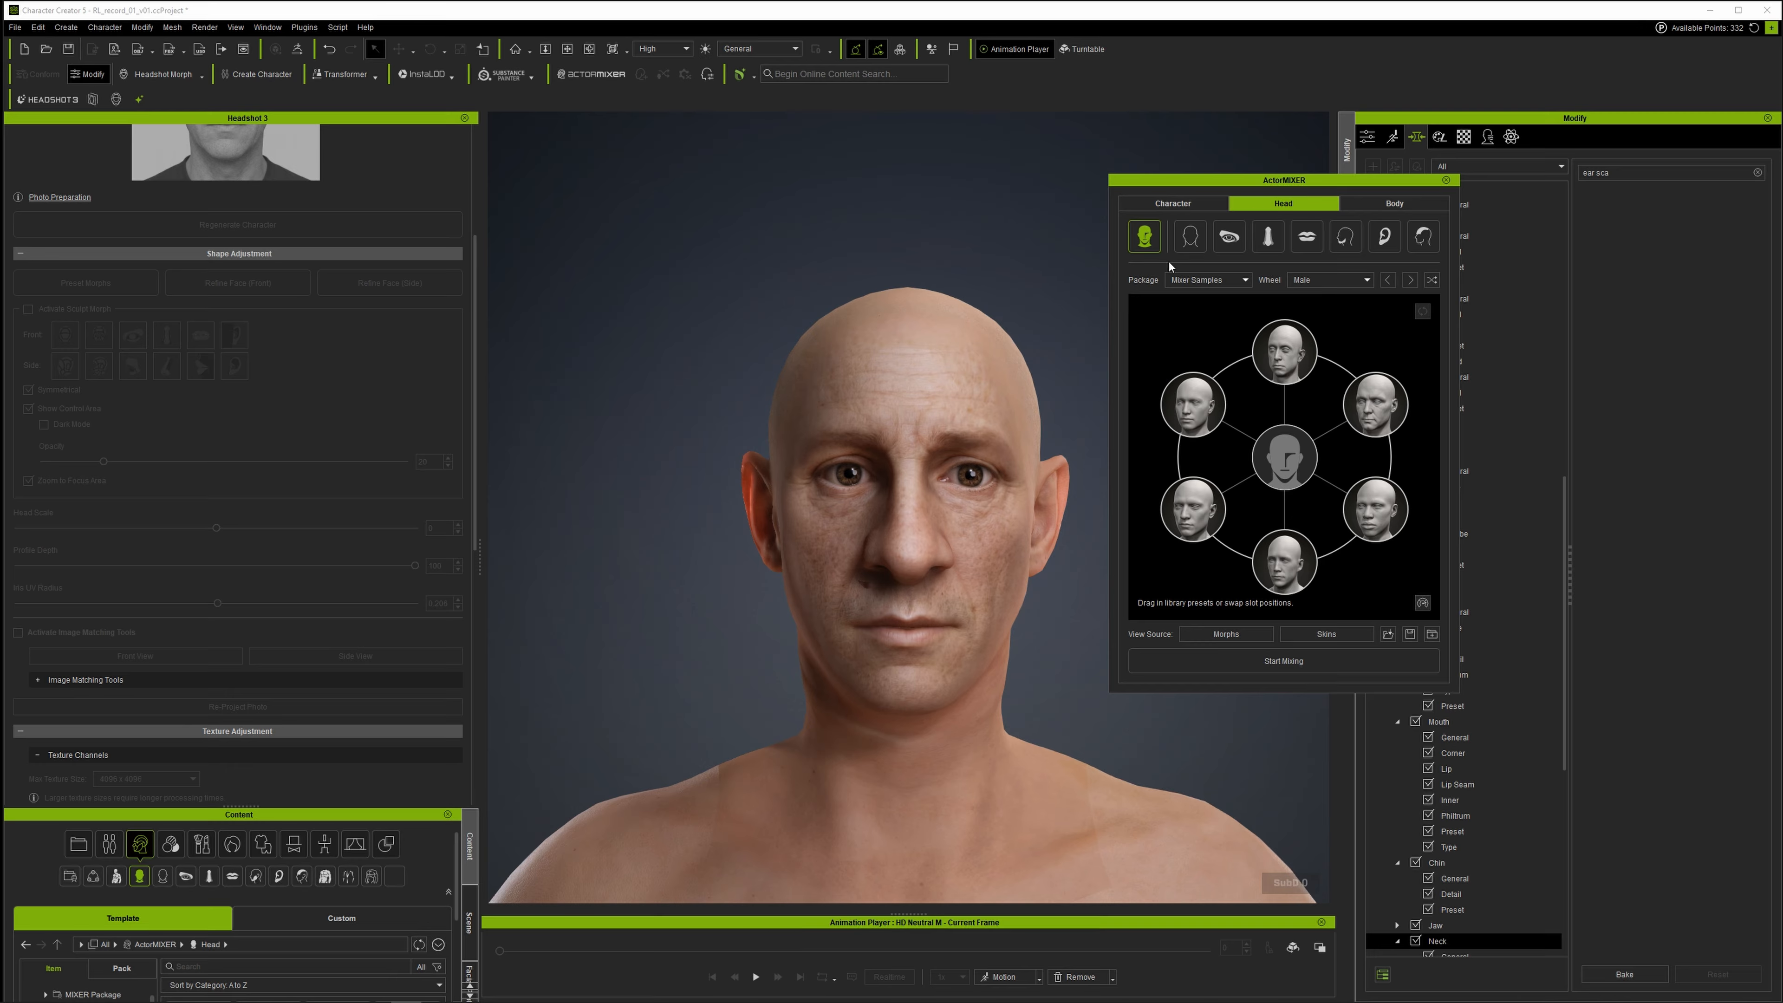
left_click(1207, 280)
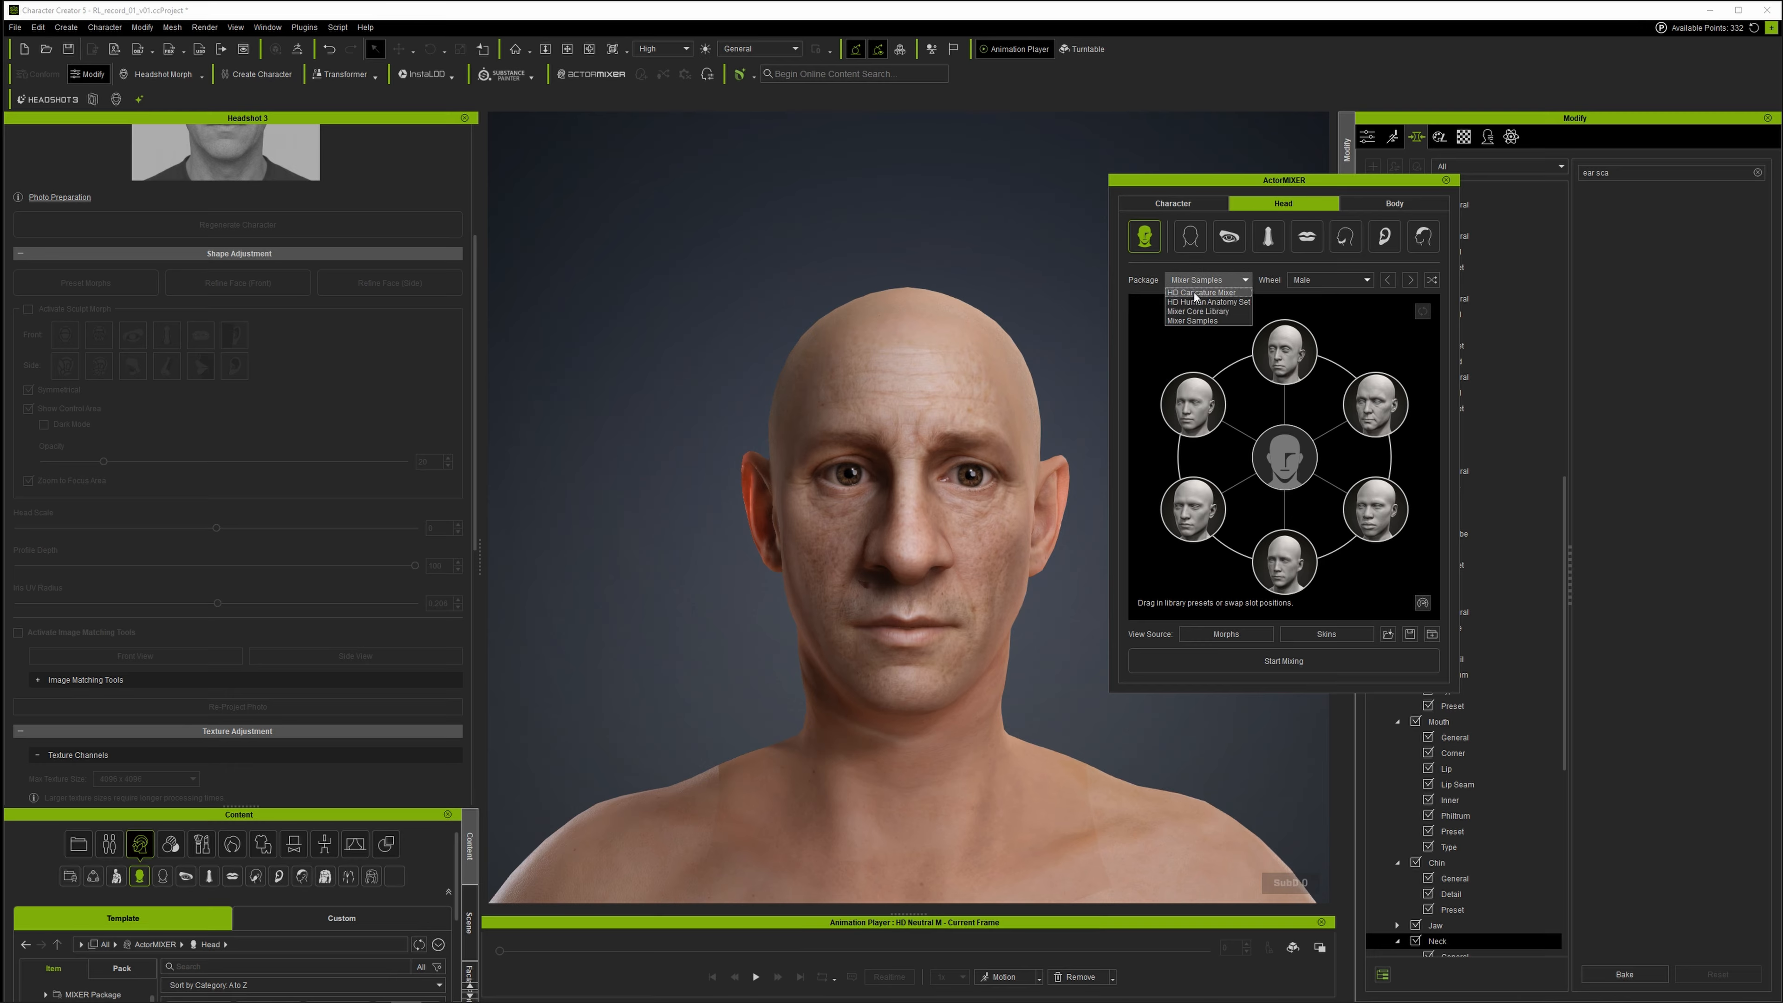
left_click(1194, 295)
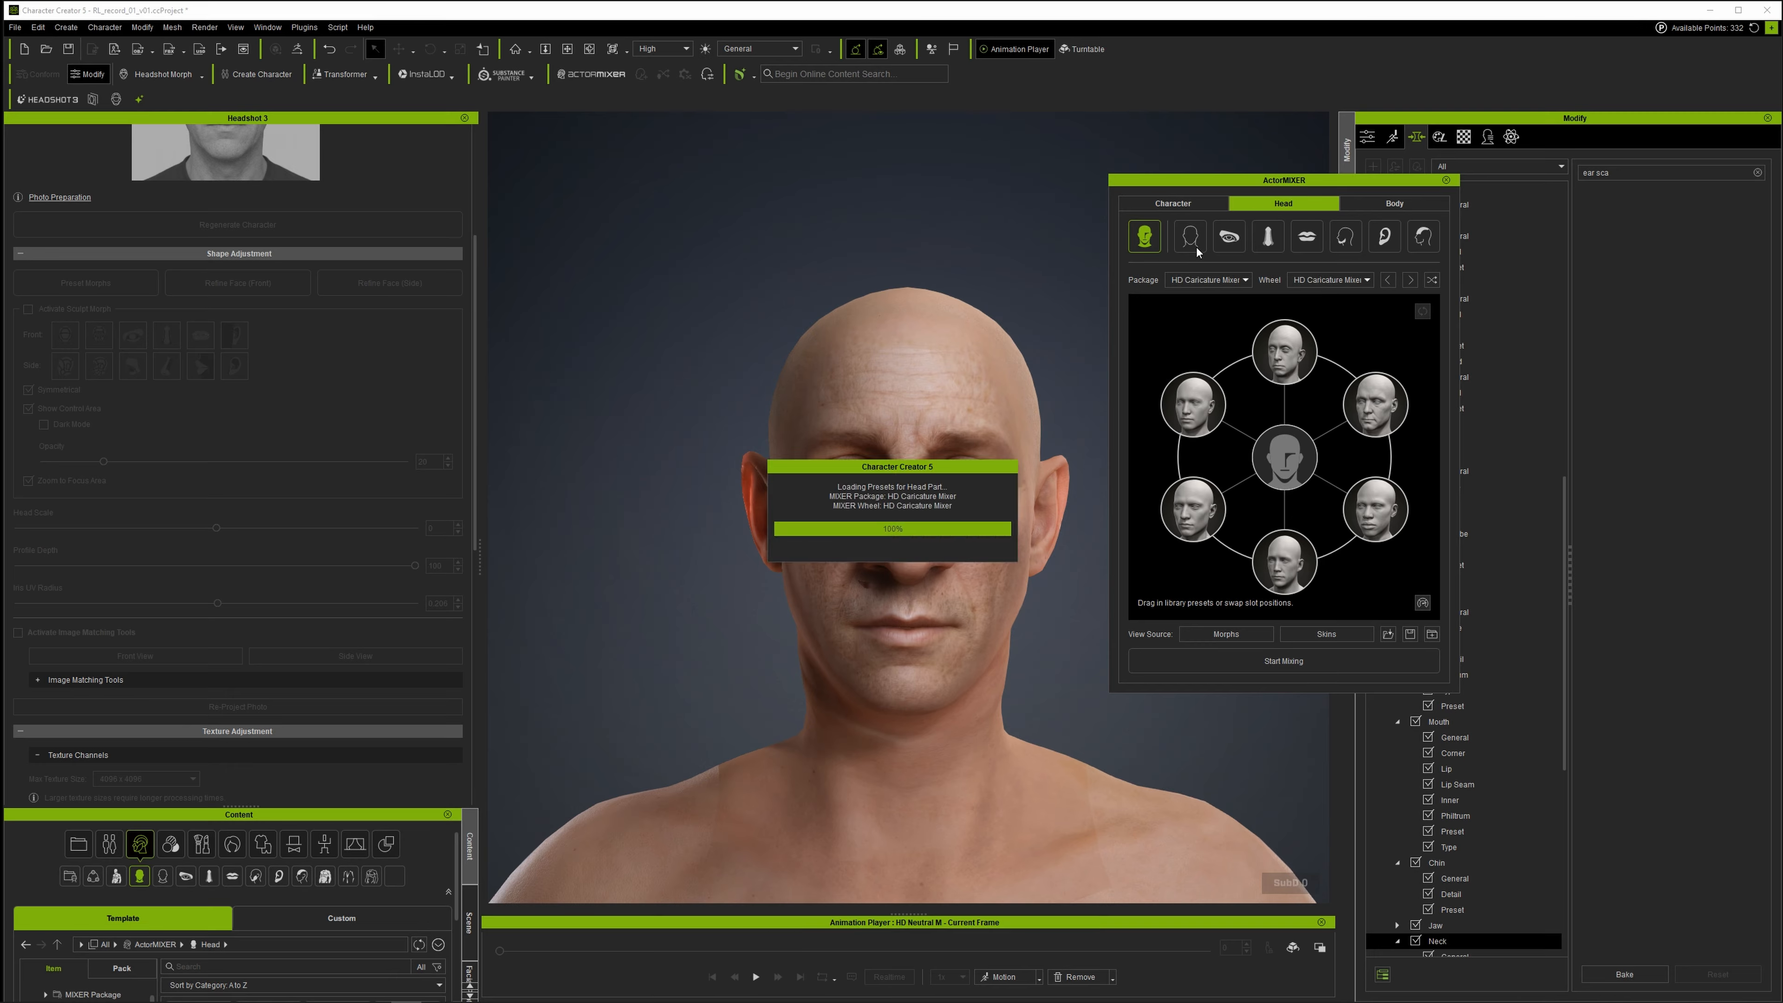
left_click(1191, 239)
left_click(1203, 280)
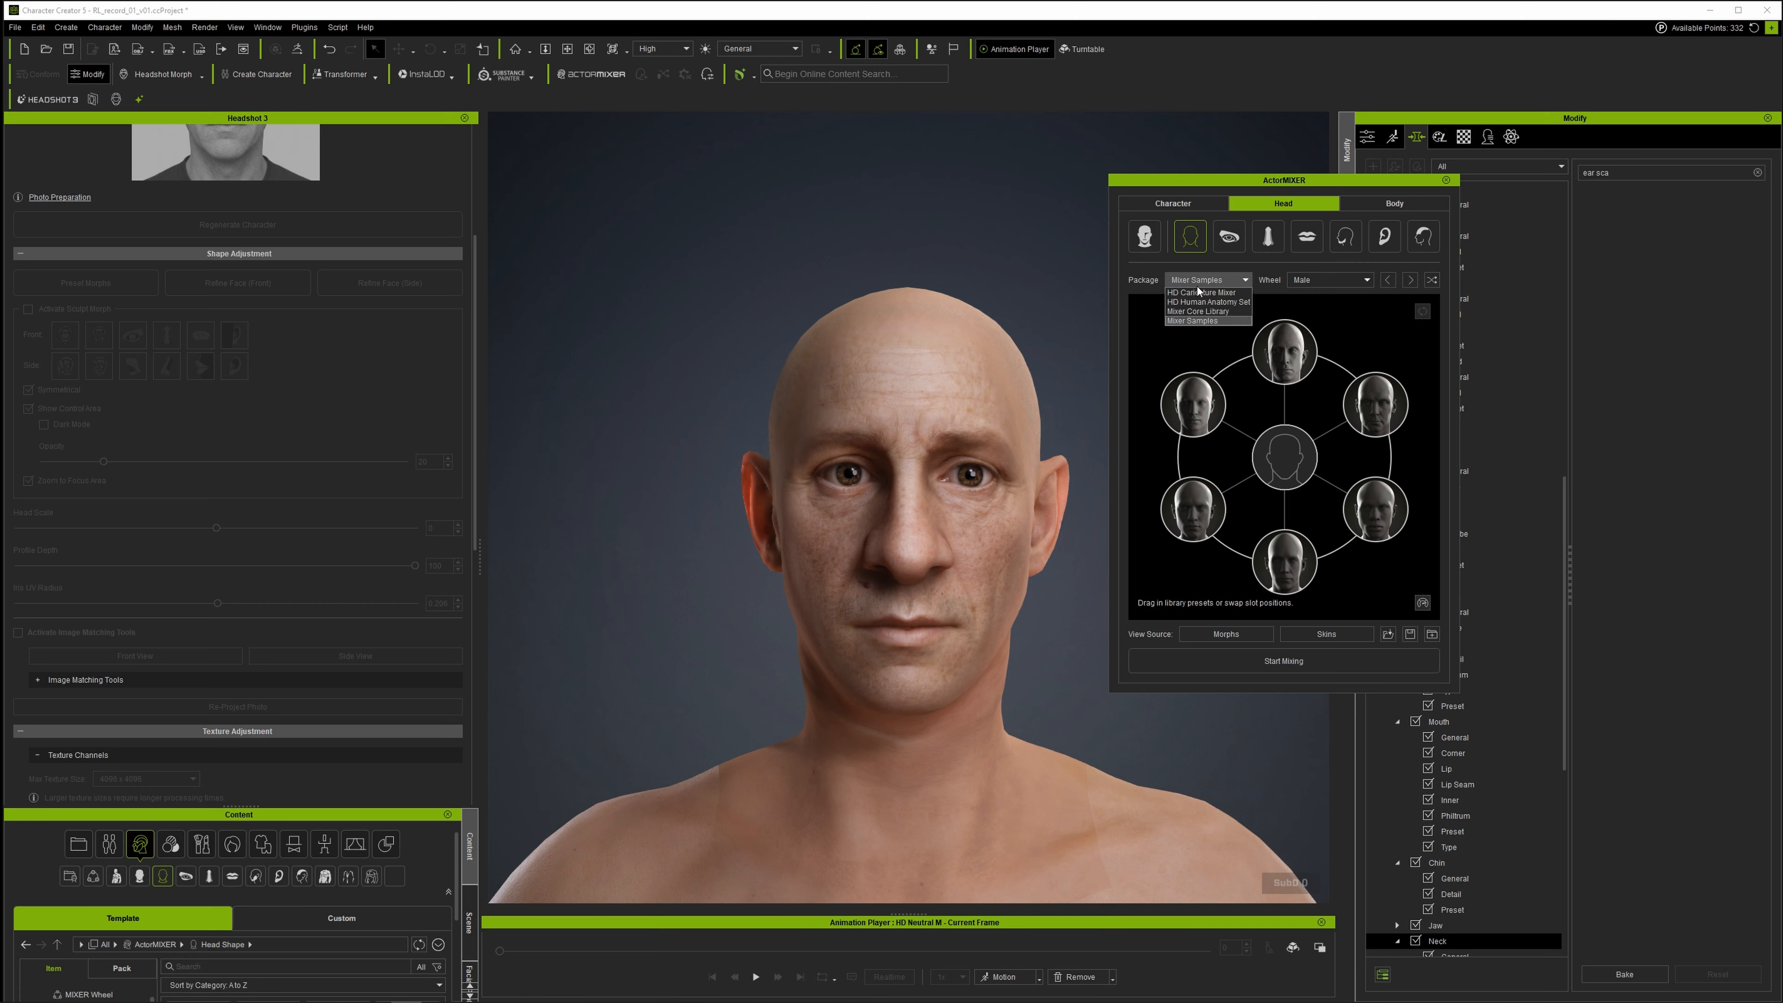
left_click(1197, 295)
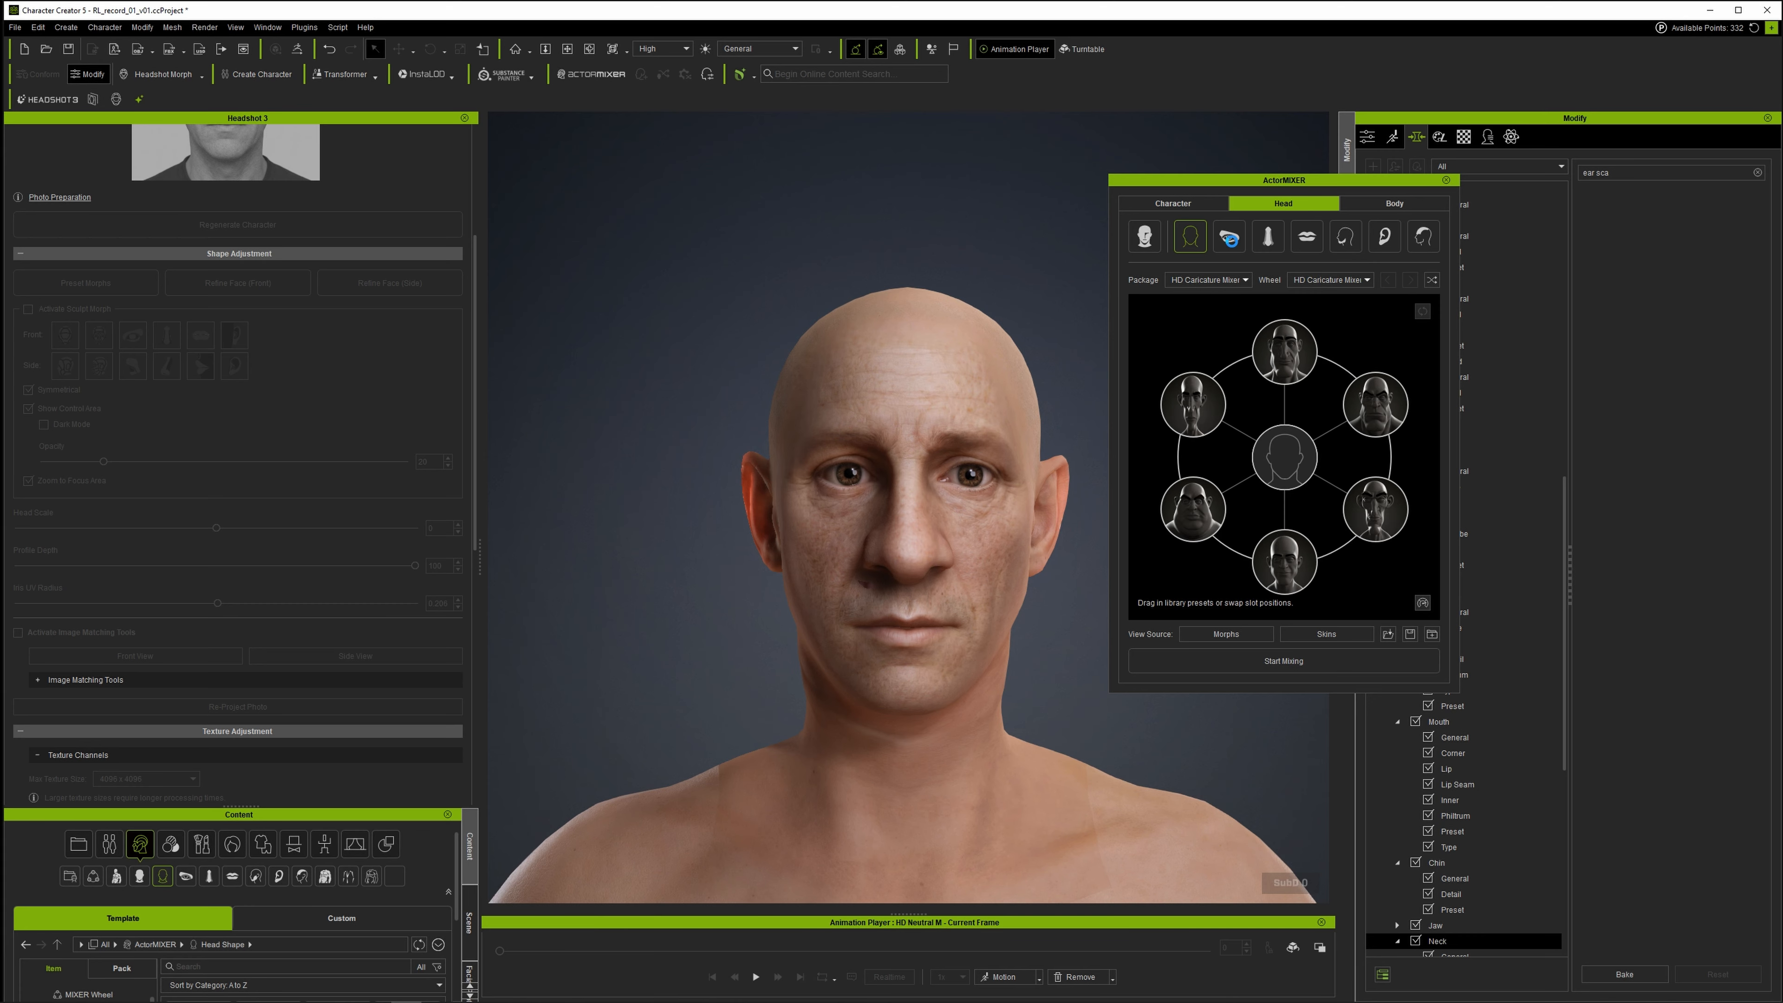
Swap the two lower side presets on the full head wheel and blend the head slightly toward the long-faced, large-nosed caricature.
left_click(1145, 237)
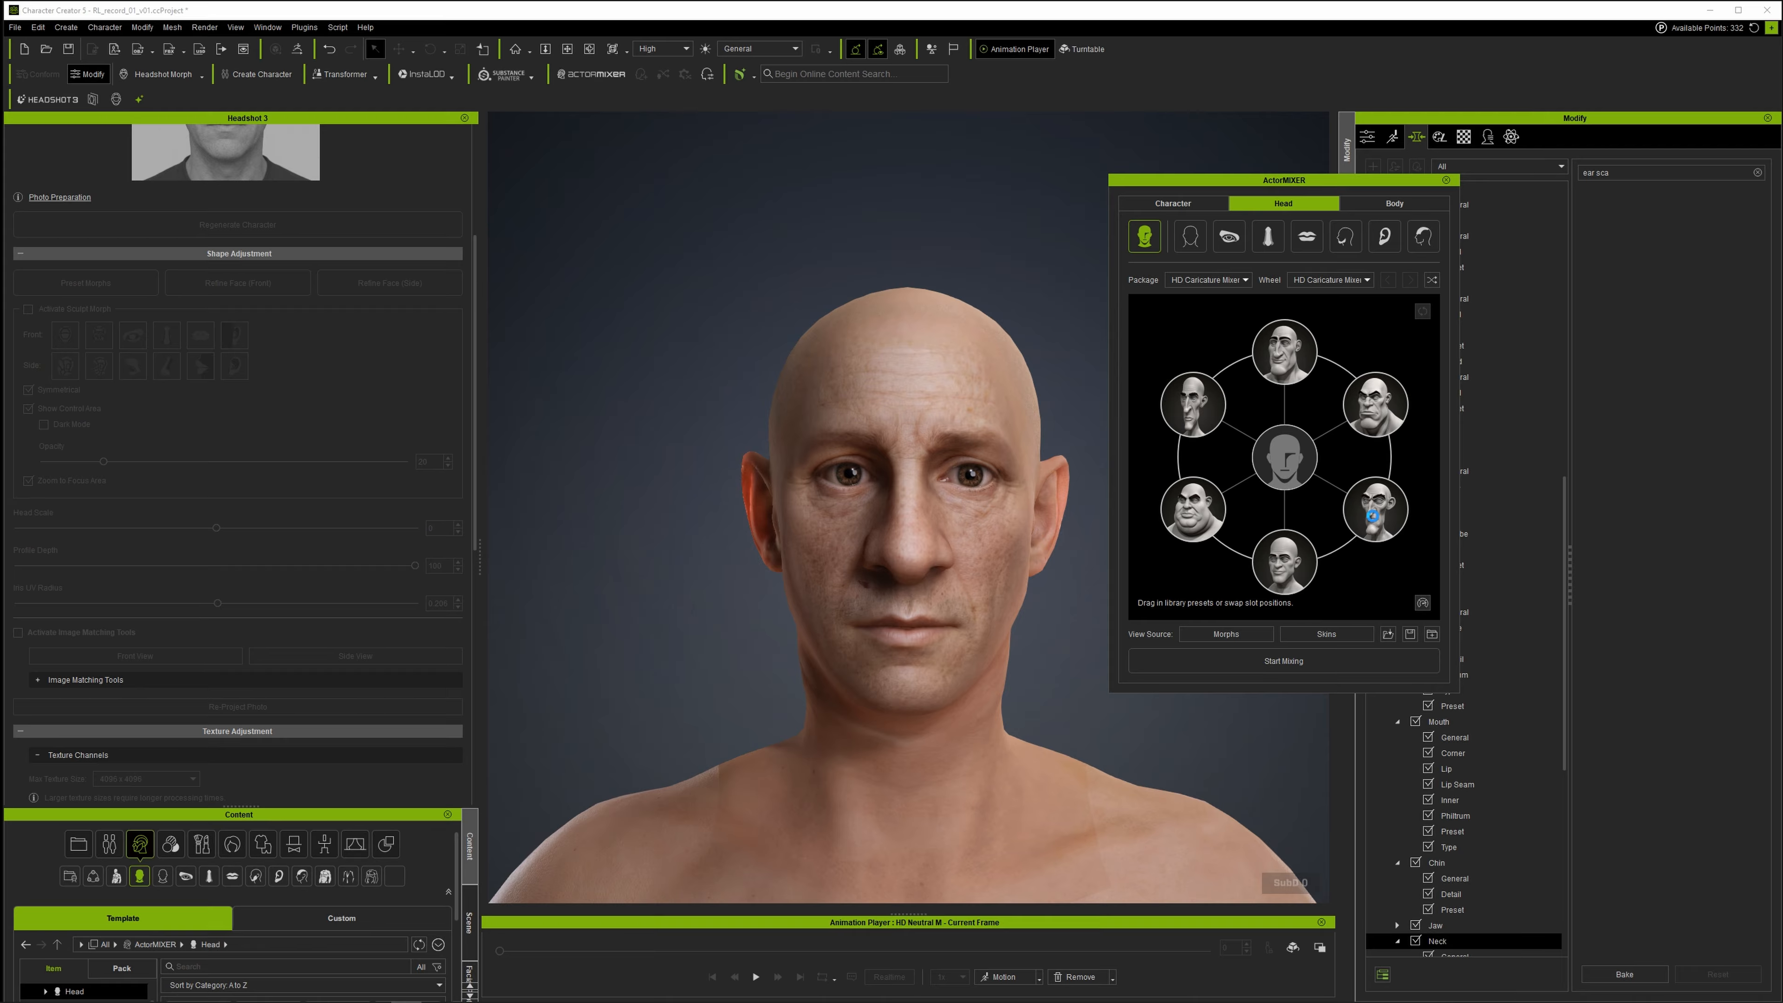
left_click_drag(1373, 517, 1193, 511)
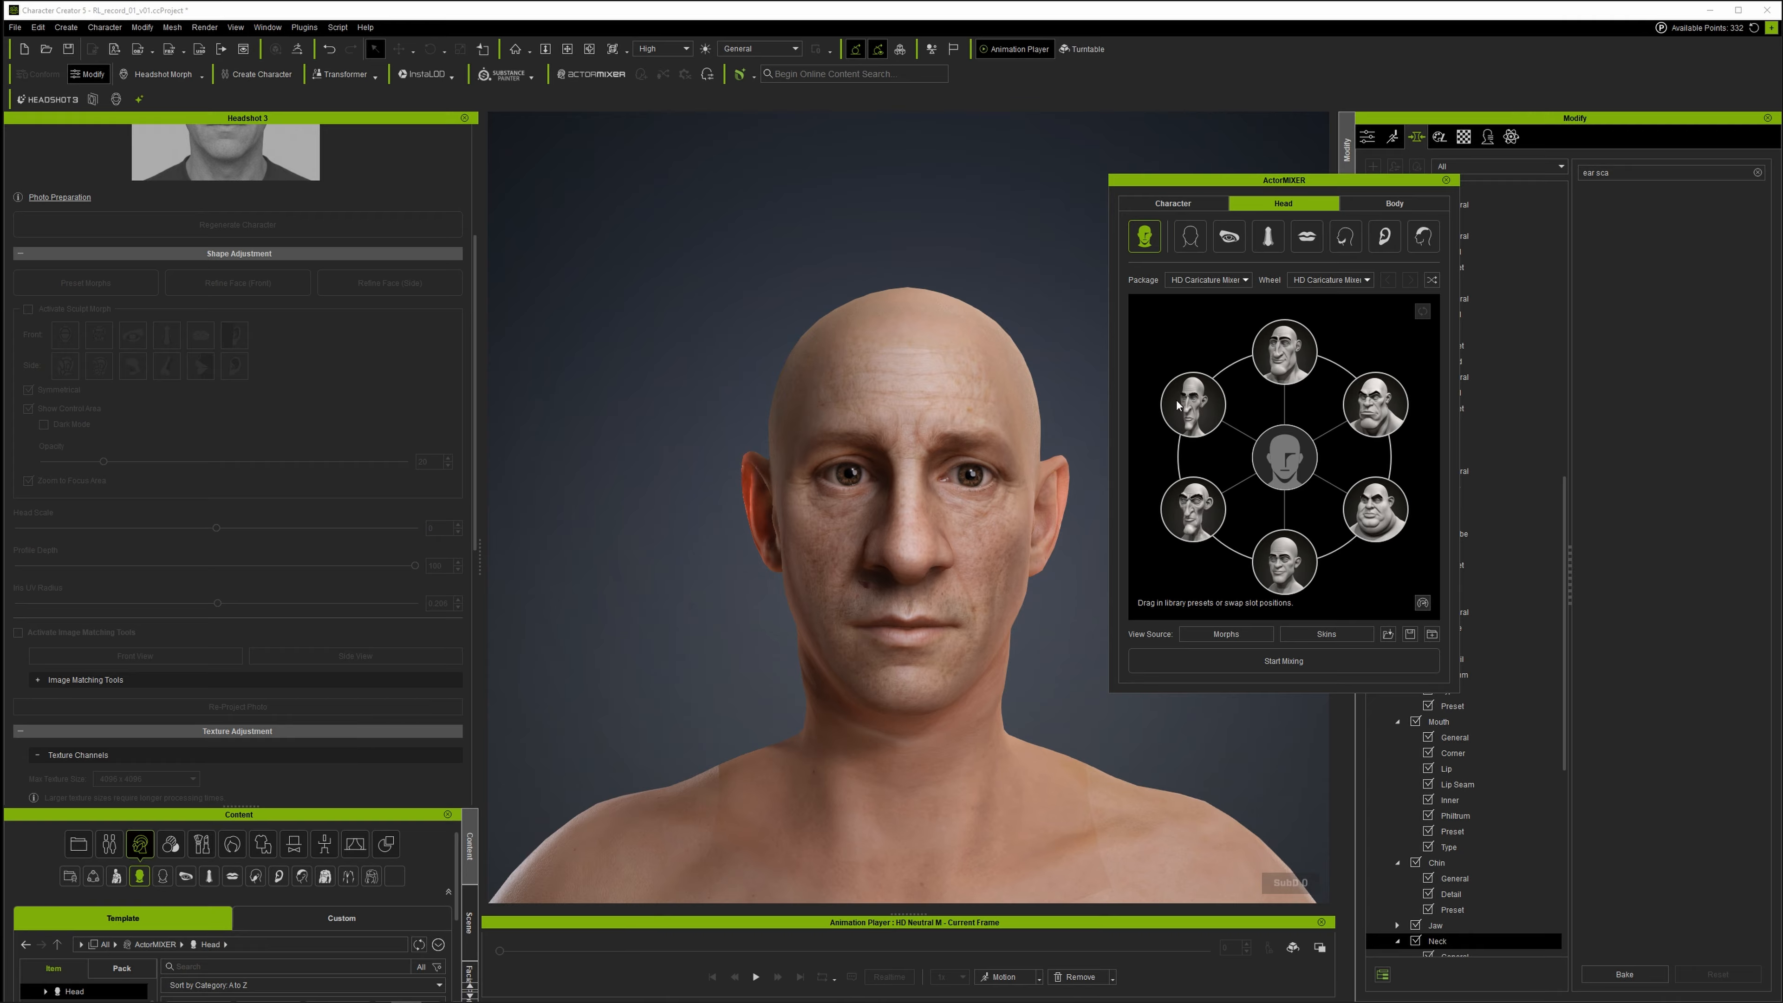
left_click(1316, 661)
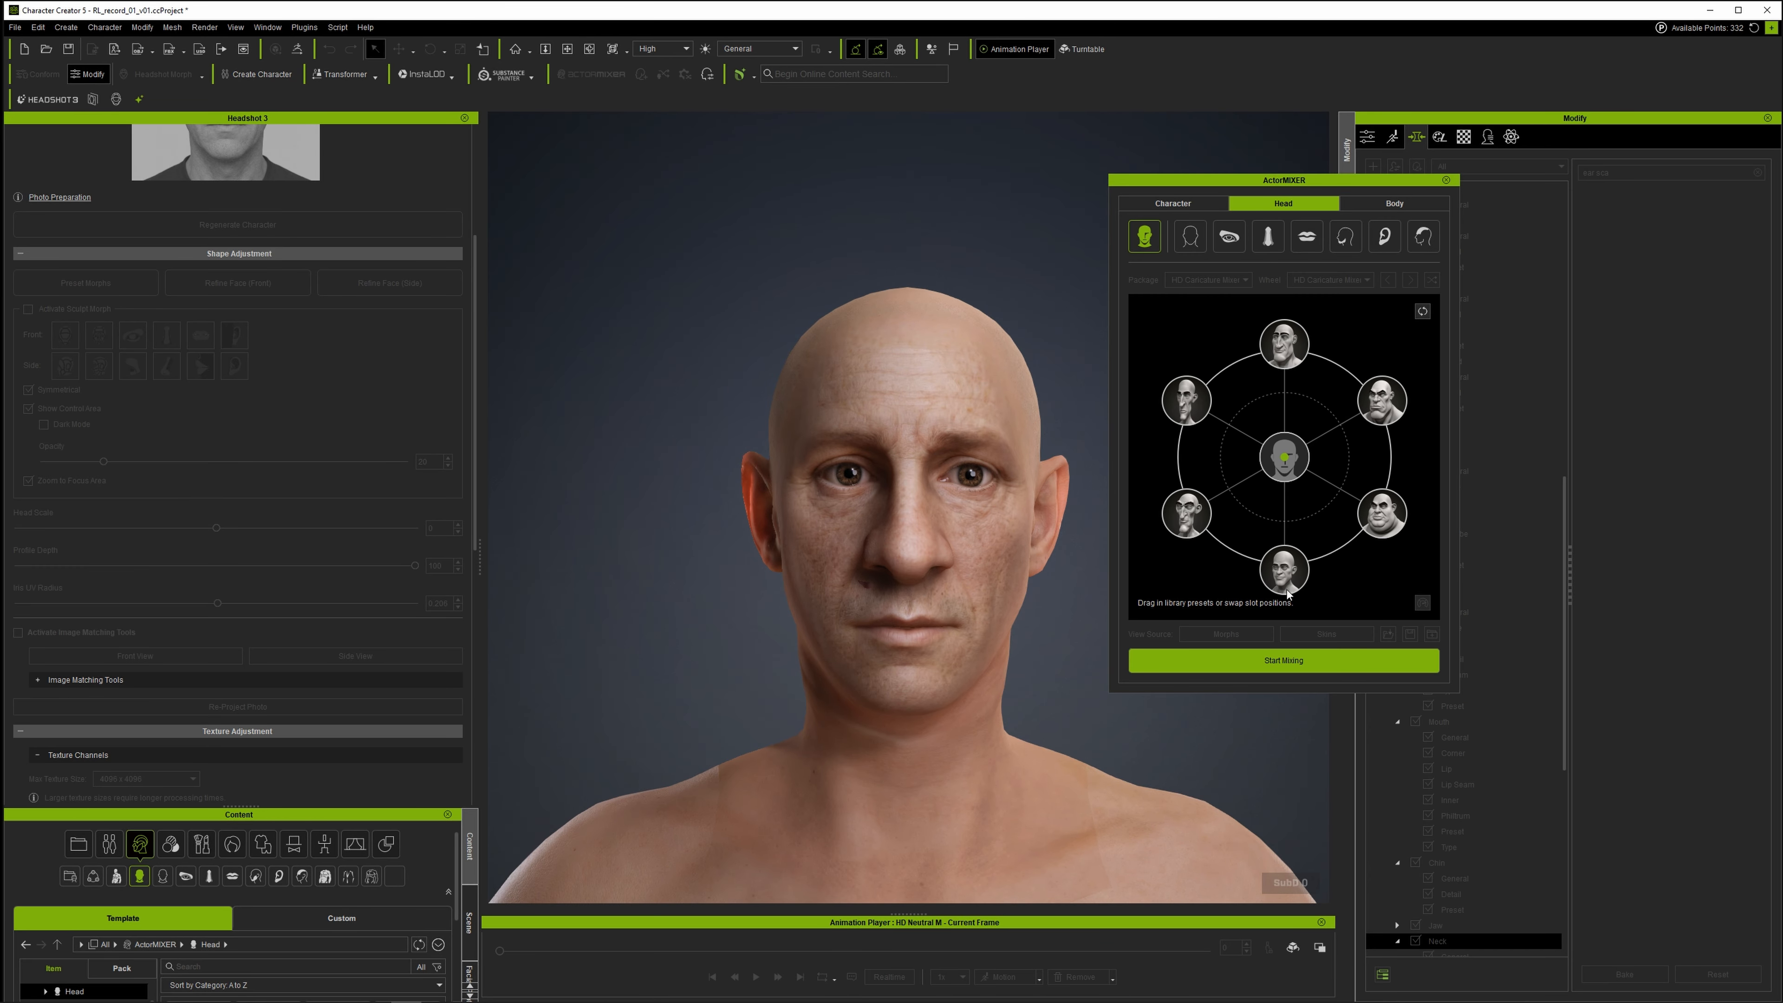
mouse_move(1284, 458)
left_mouse_down()
mouse_move(1200, 517)
mouse_move(1188, 414)
mouse_move(1282, 462)
mouse_move(1264, 468)
left_mouse_up()
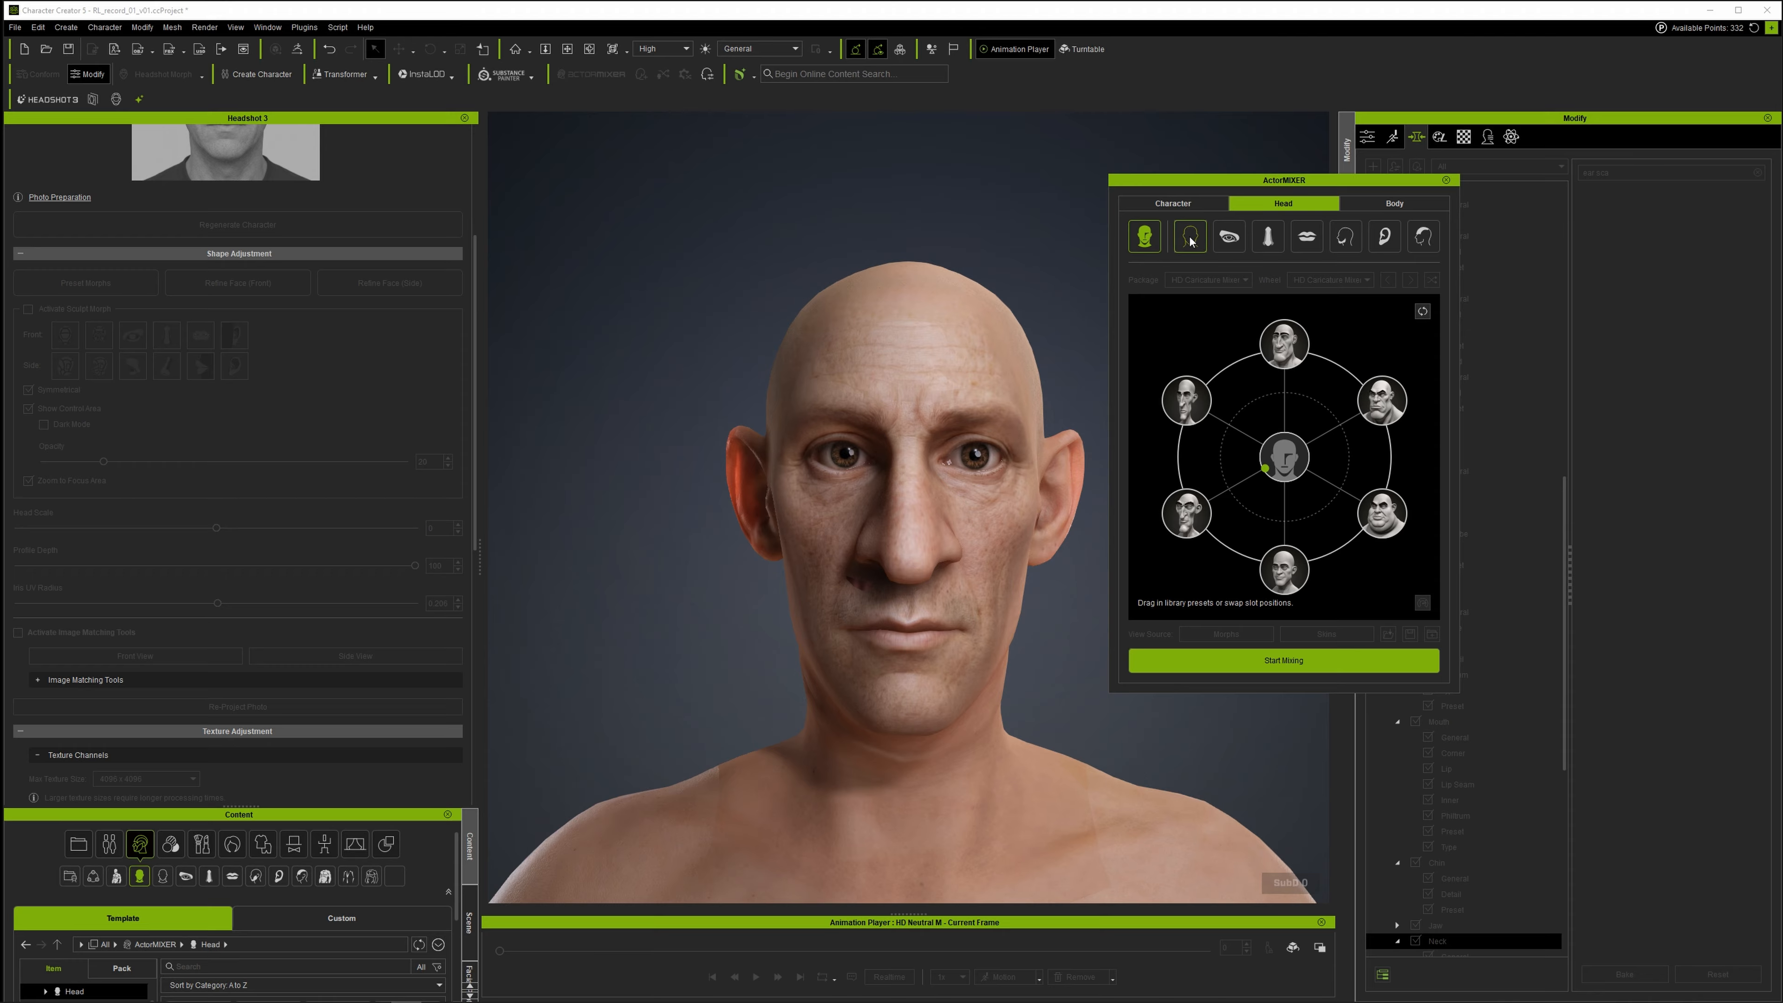
Blend the eyes partway toward the uppermost caricature eye preset.
left_click(1227, 237)
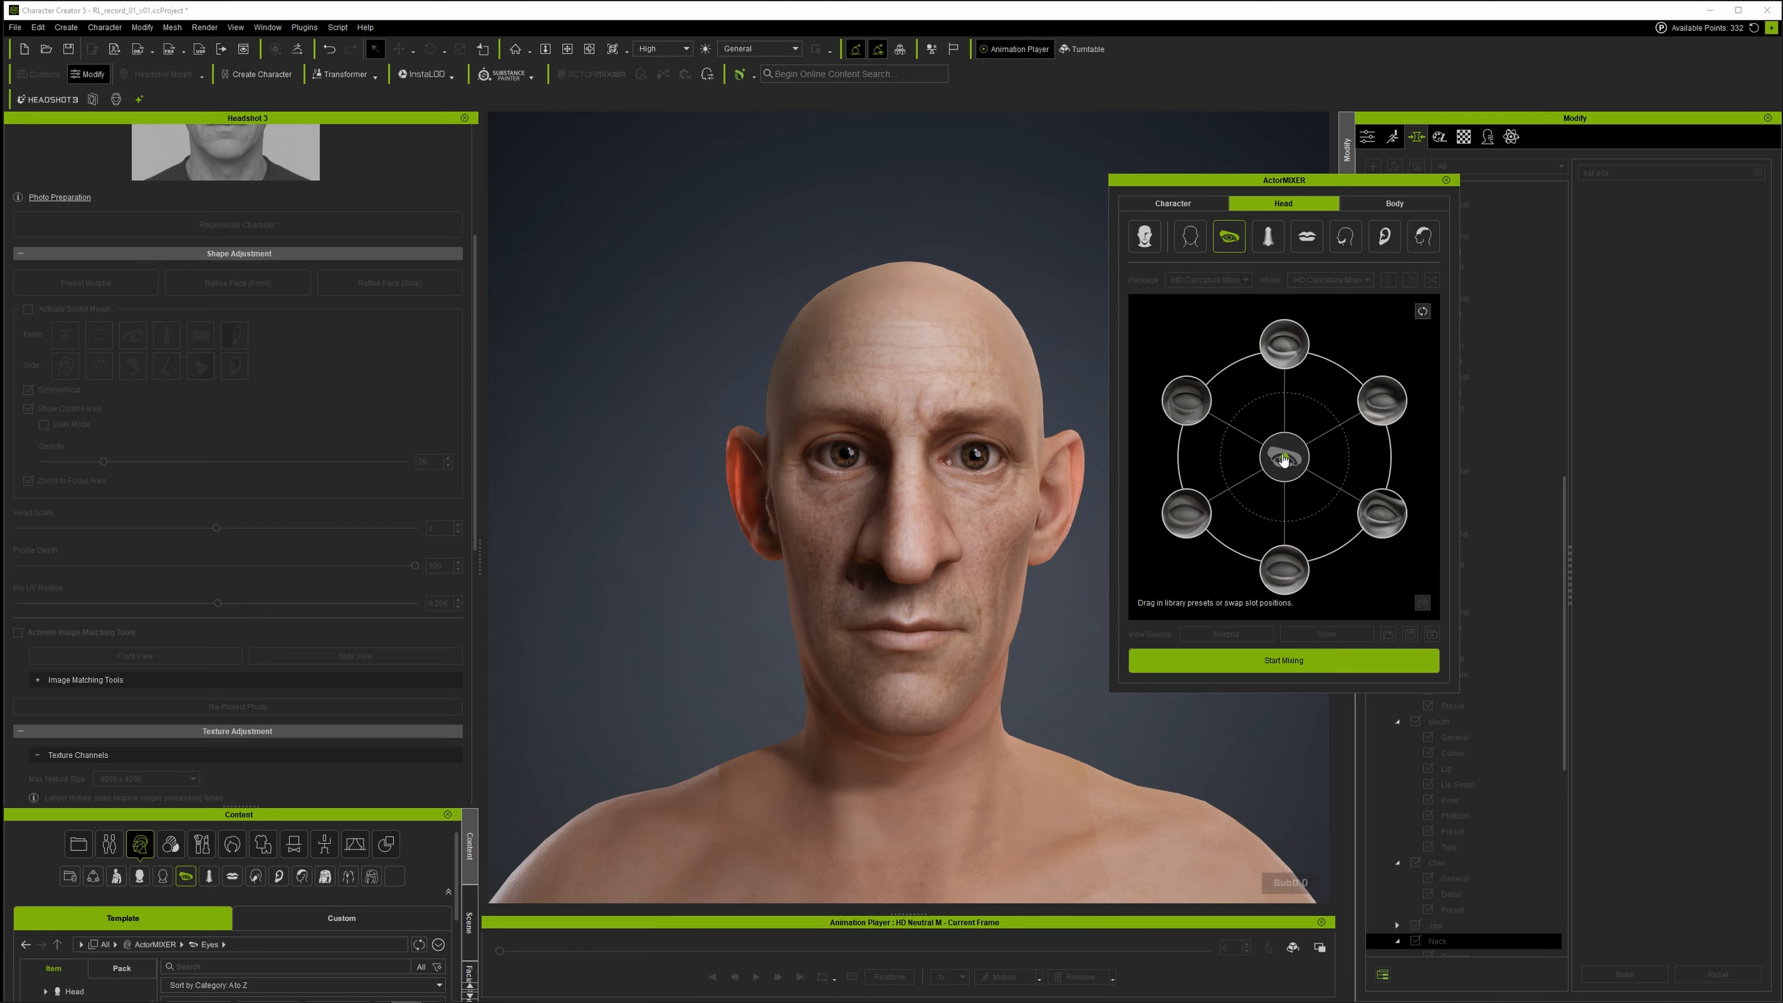
left_click_drag(1286, 460, 1288, 421)
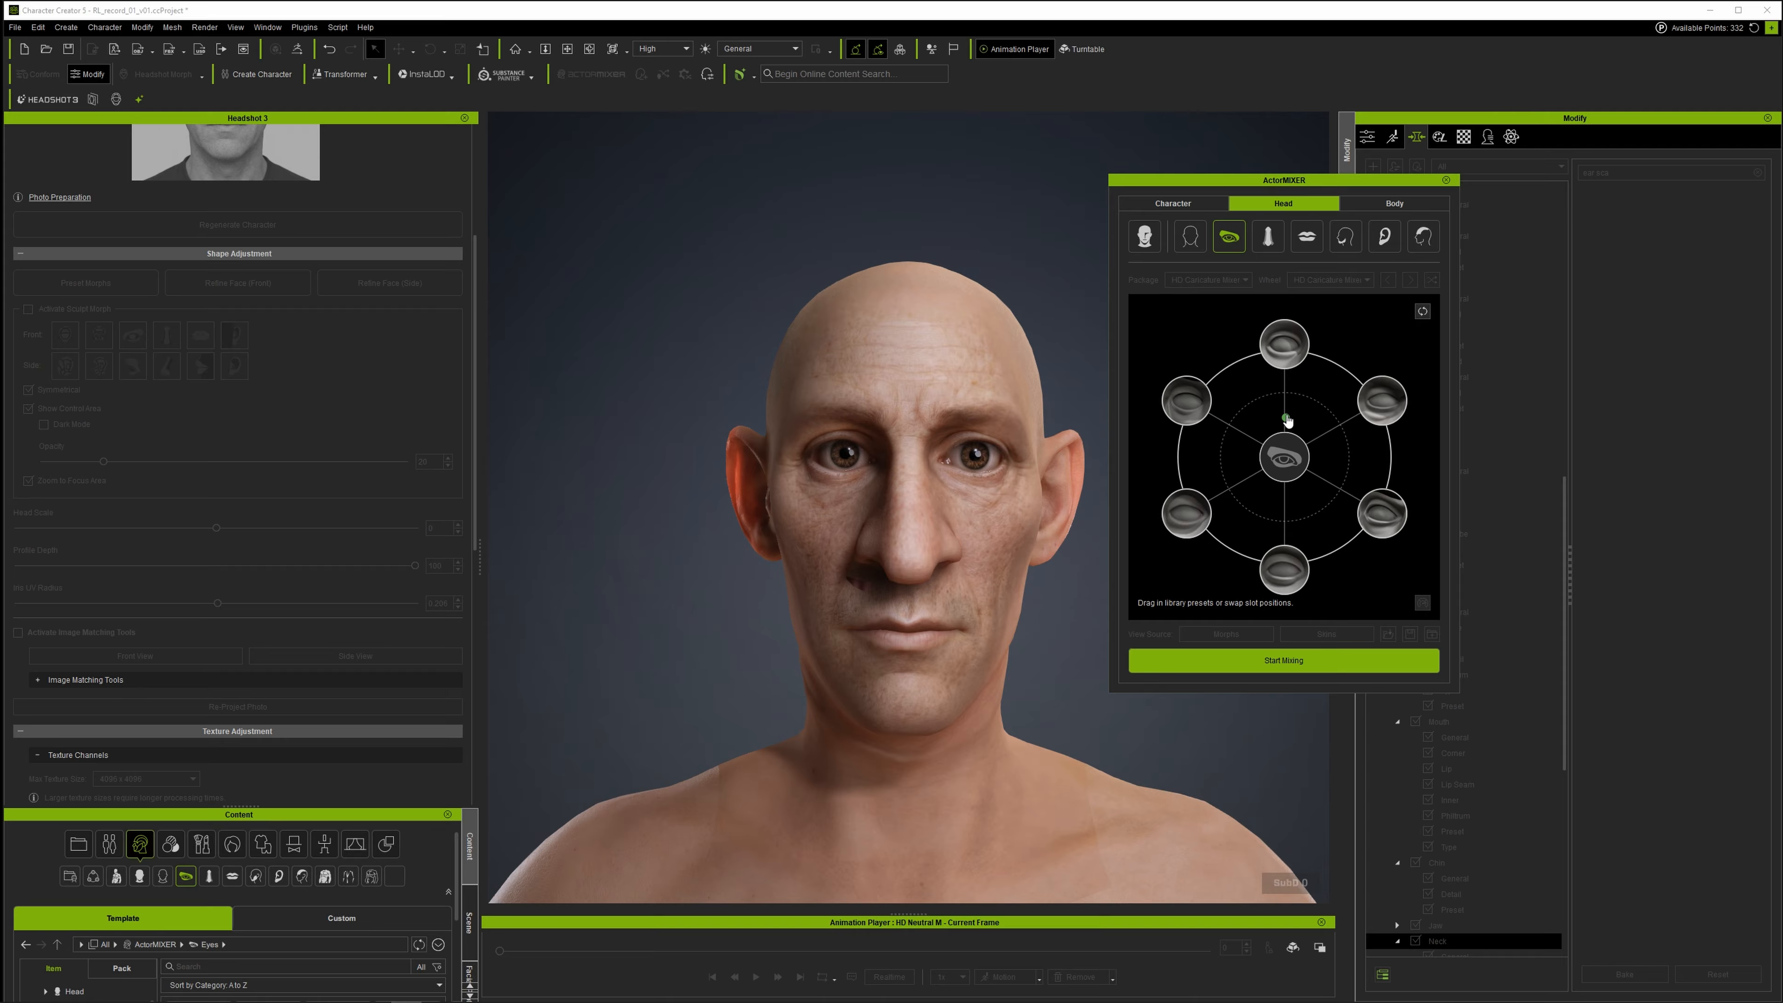
Shift the nose blend slightly off centre and blend the forehead partway toward the uppermost caricature forehead preset.
left_click(1267, 238)
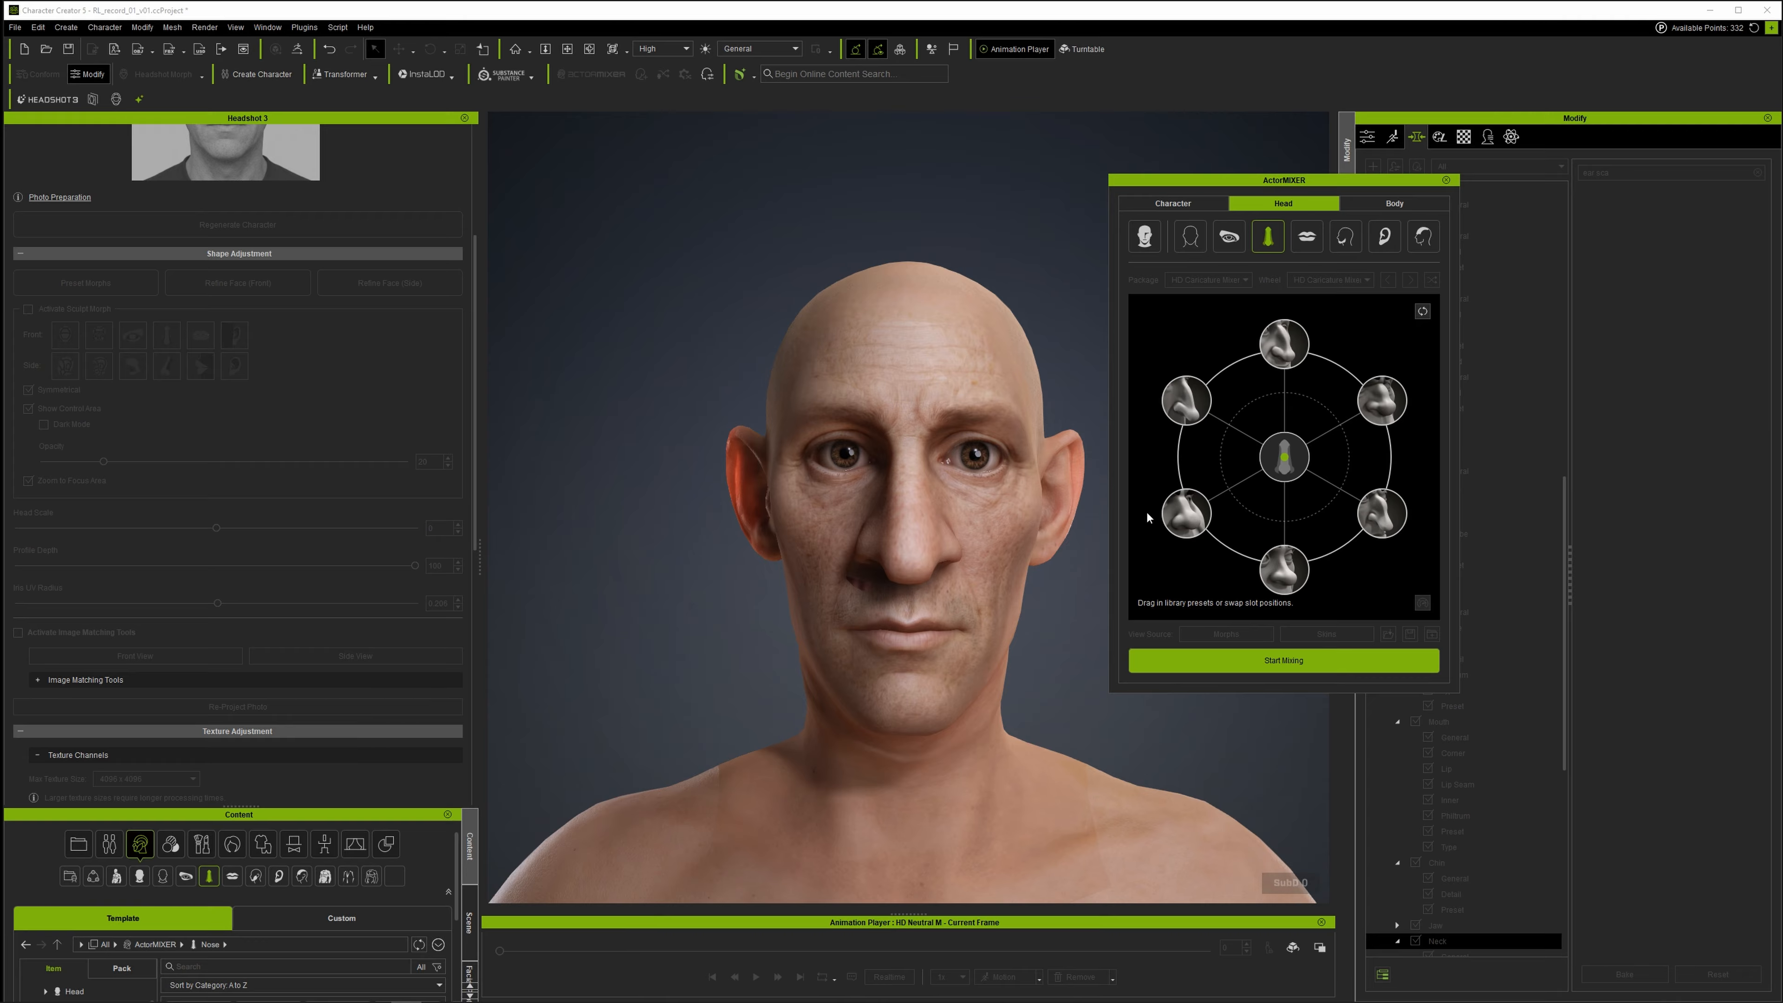
mouse_move(1285, 457)
left_mouse_down()
mouse_move(1252, 436)
mouse_move(1282, 419)
mouse_move(1283, 438)
mouse_move(1322, 445)
mouse_move(1287, 486)
mouse_move(1273, 454)
left_mouse_up()
left_click(1422, 236)
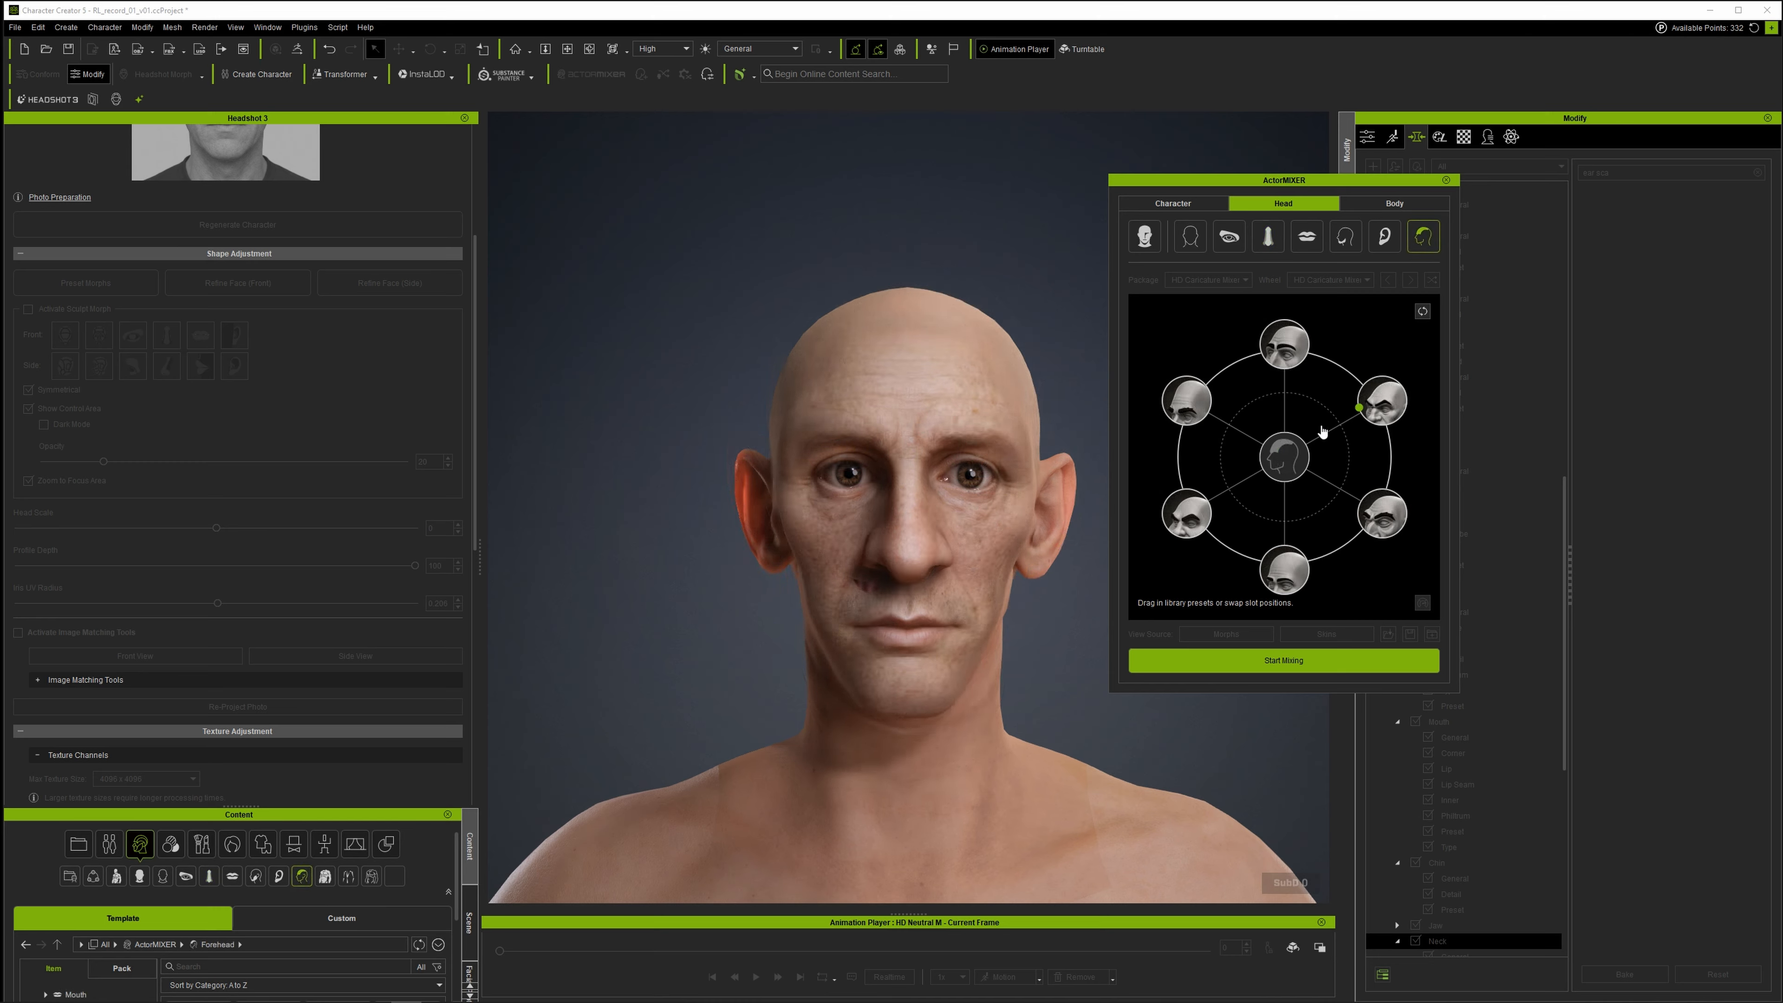
left_click_drag(1322, 431, 1286, 402)
left_click_drag(1282, 428, 1284, 404)
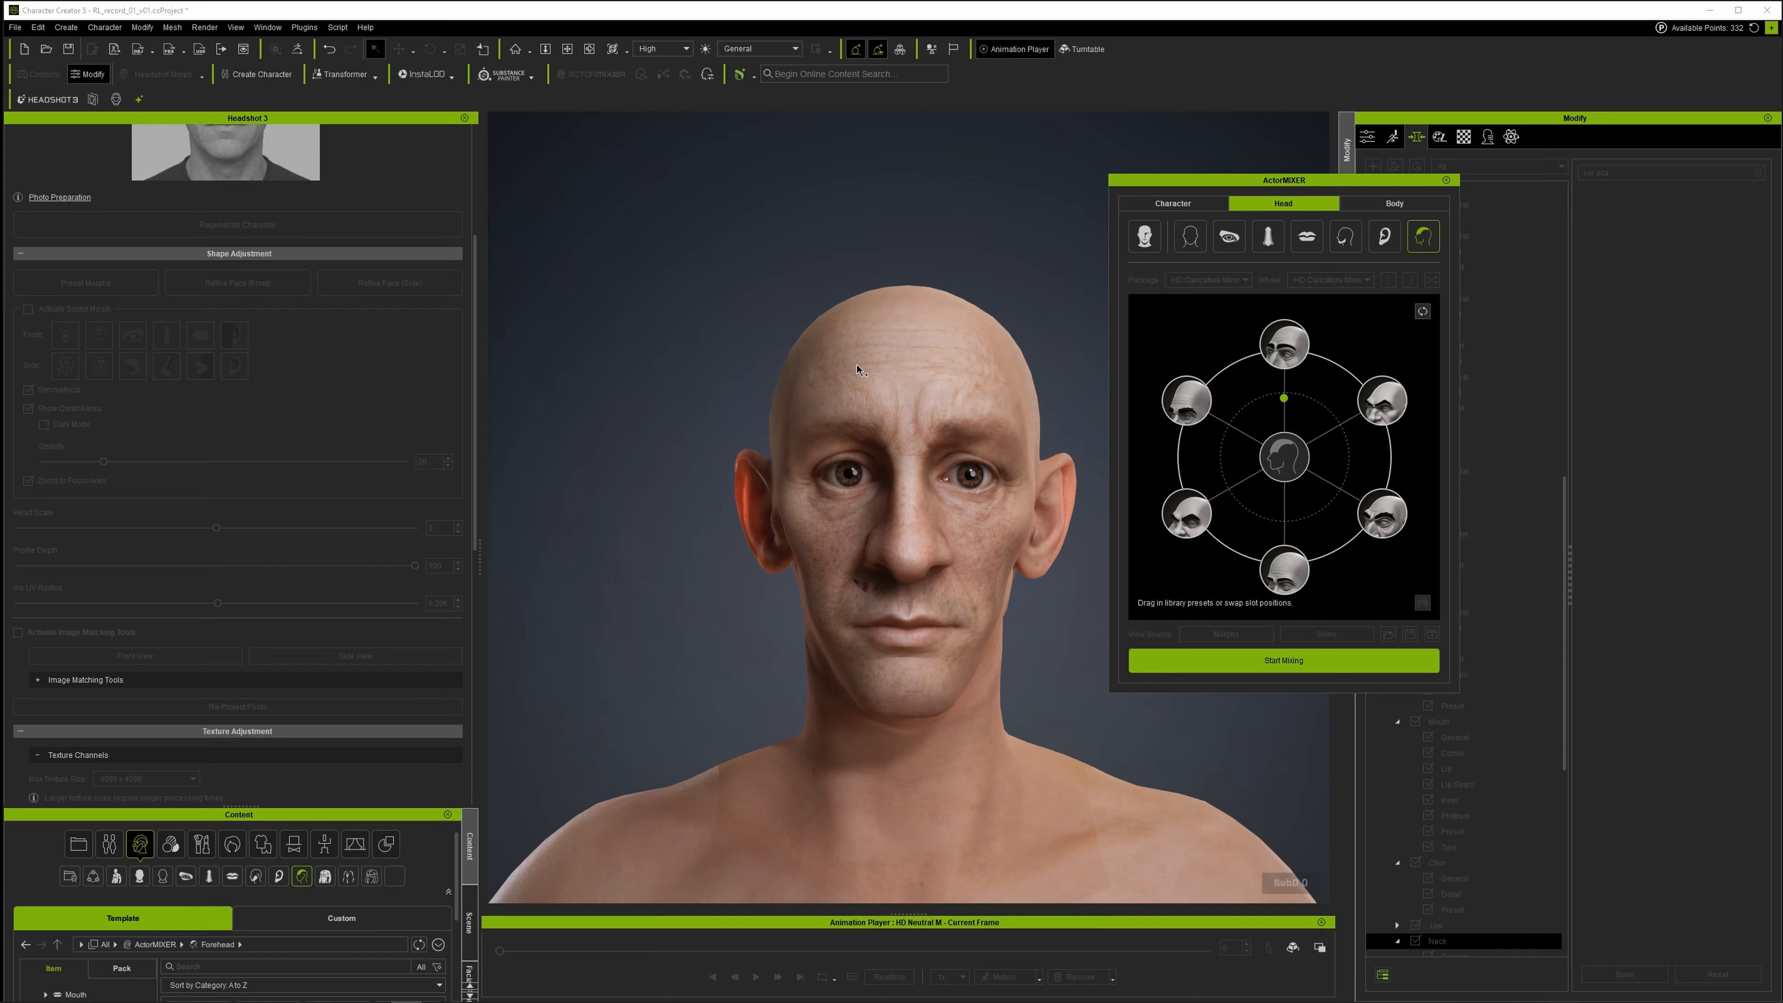
Bring up the full body mixing wheel and swap its two lower side presets, placing the slim torso opposite the heavy one.
scroll(802, 533, "down", 5)
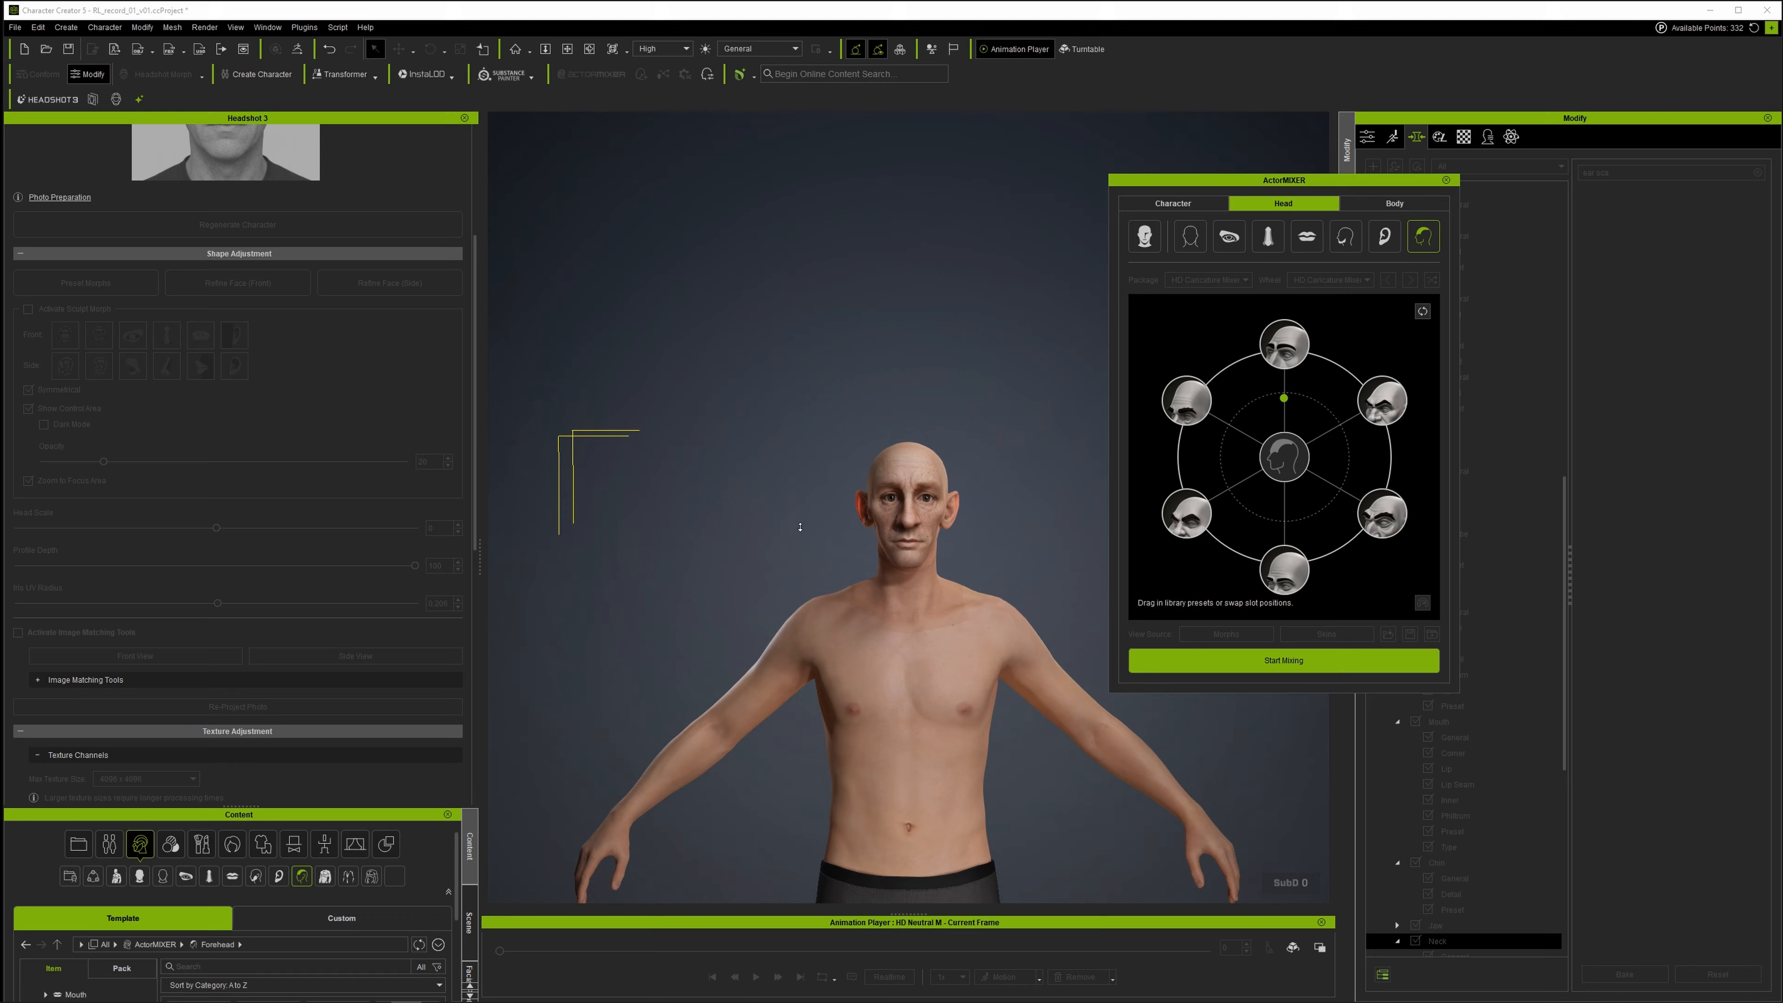
middle_click_drag(920, 674, 918, 624)
scroll(957, 593, "up", 1)
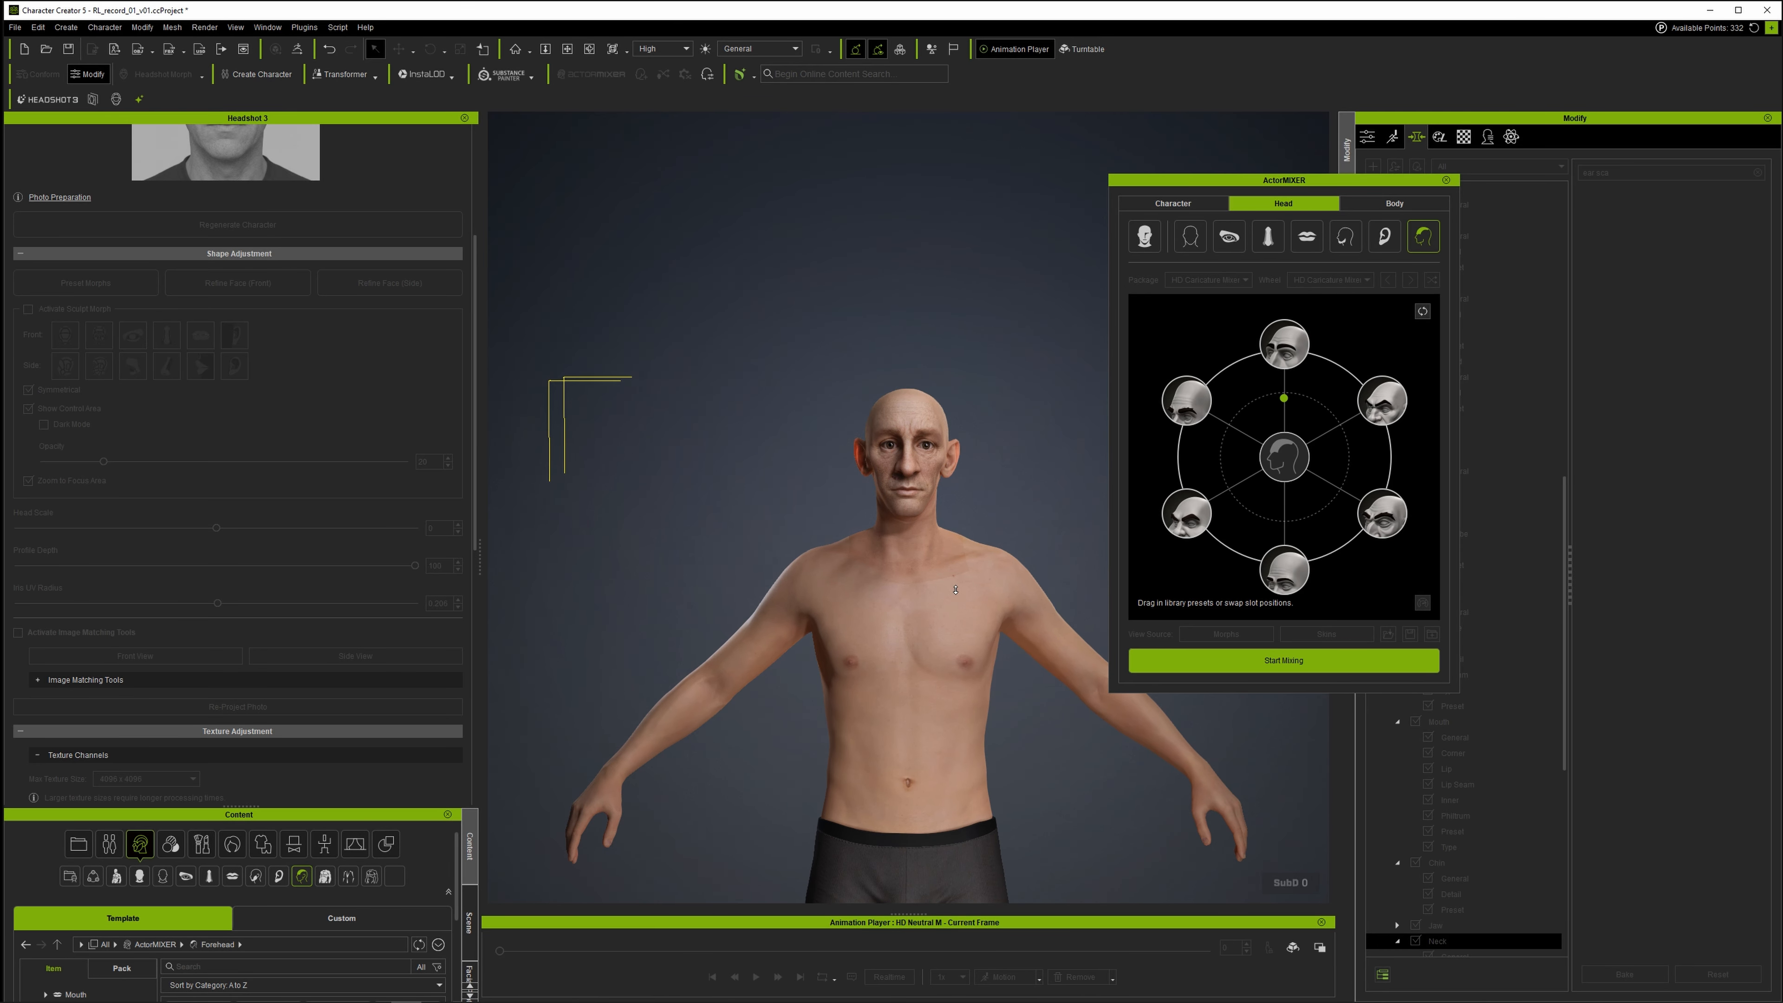
left_click(1415, 208)
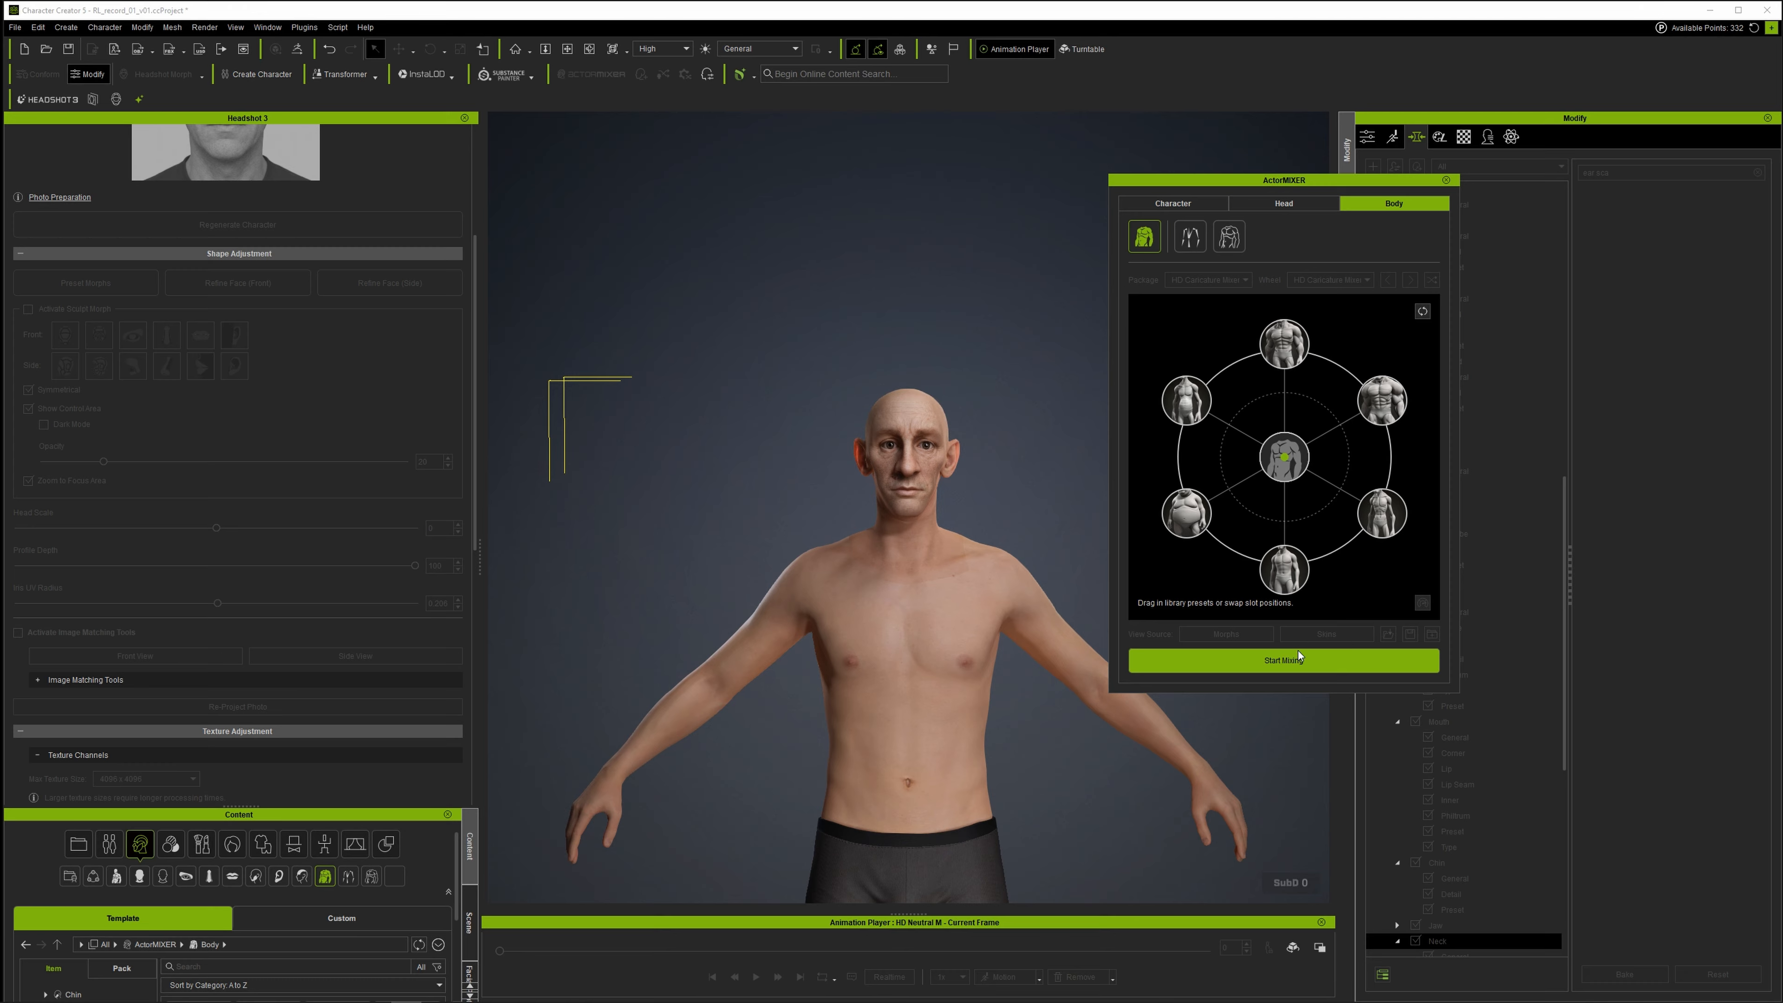
left_click(1282, 661)
left_click_drag(1375, 510, 1193, 510)
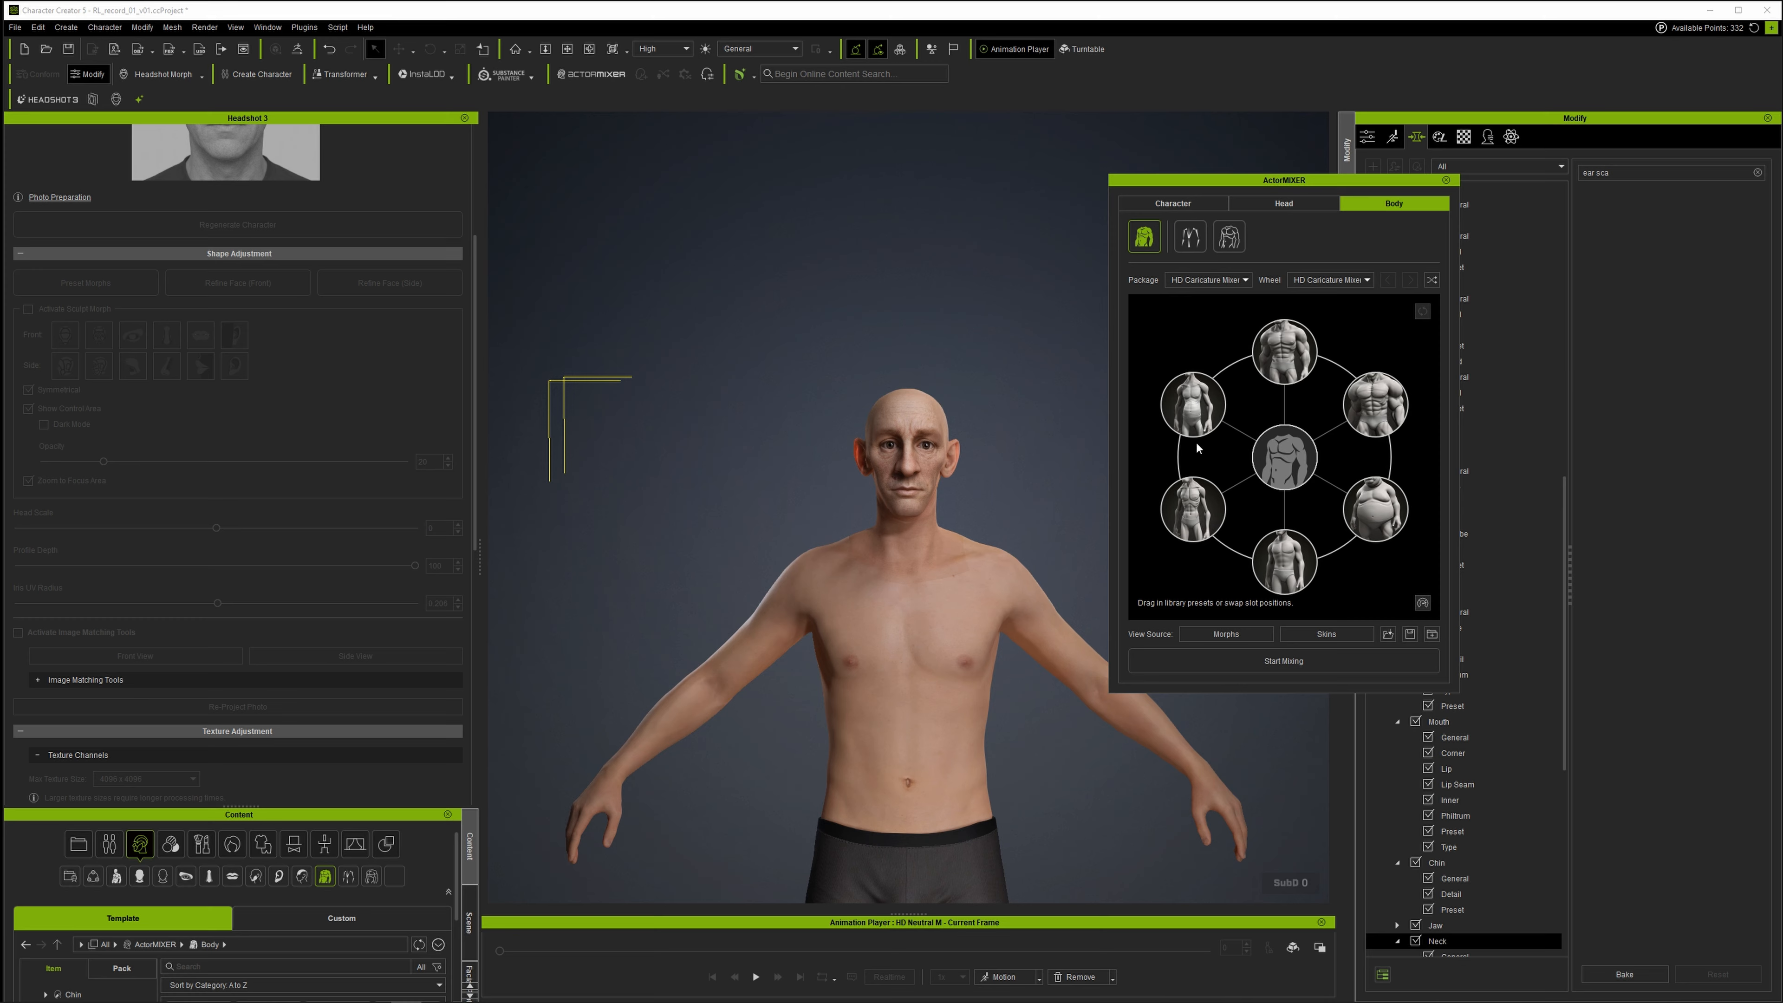
left_click(1283, 660)
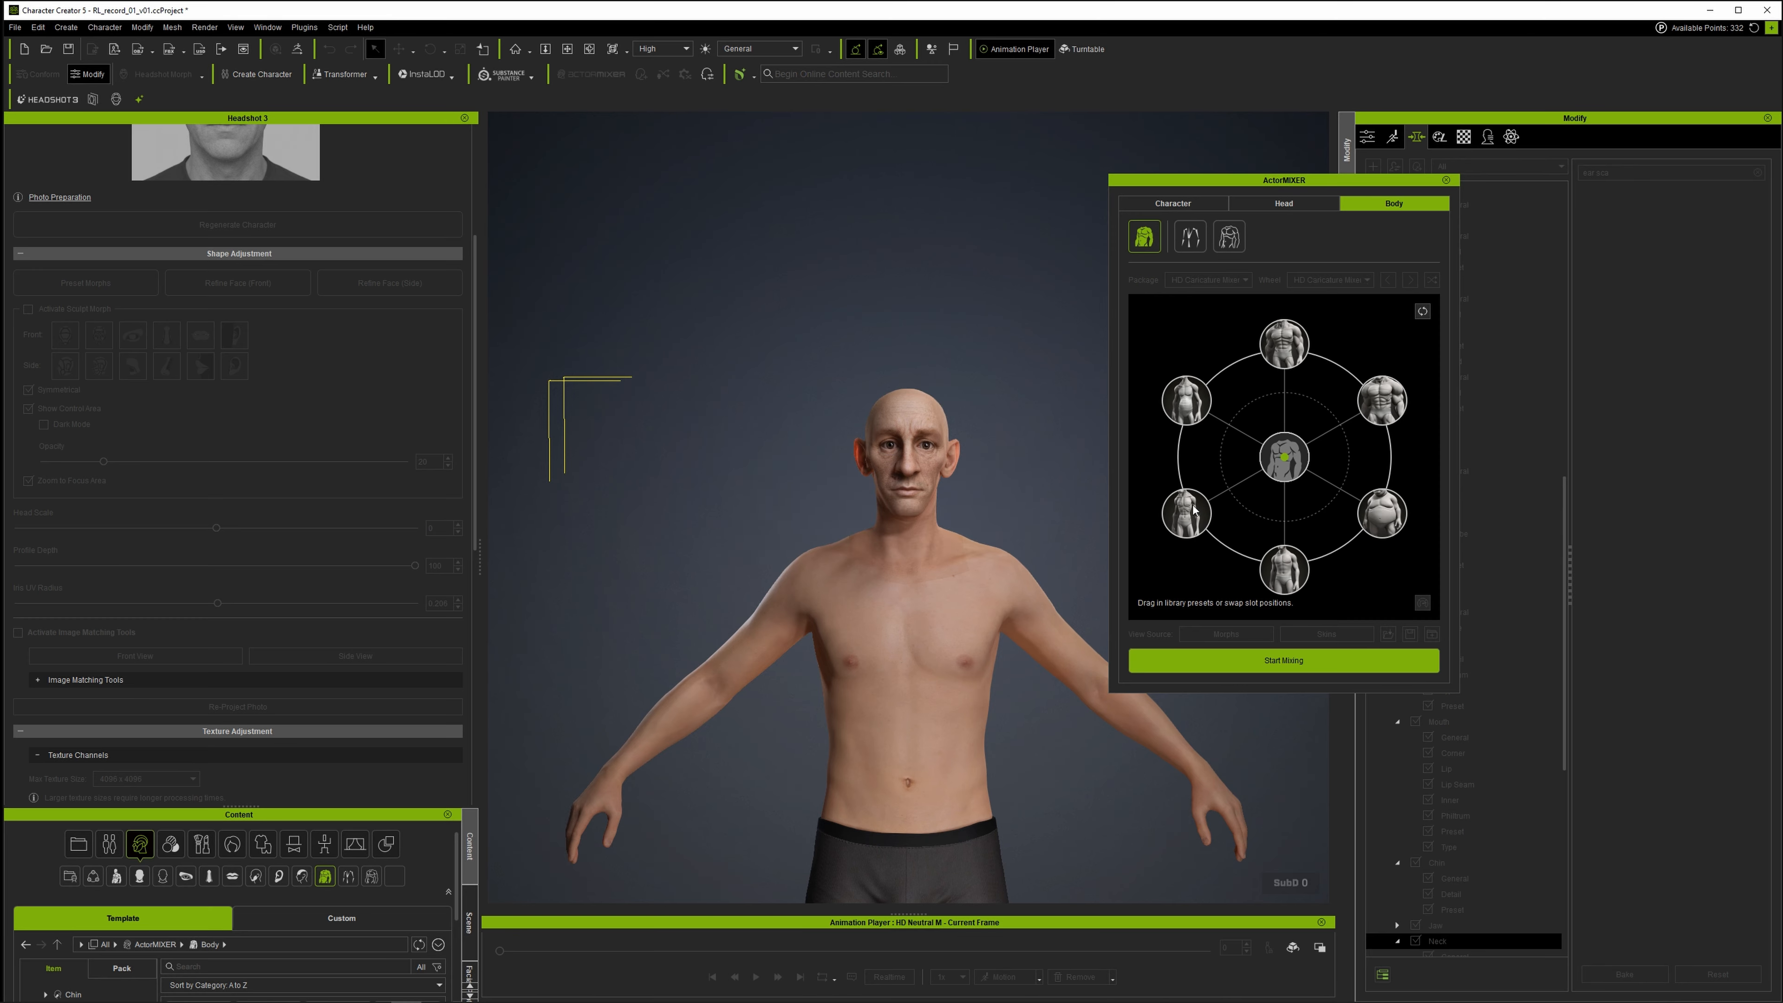
Blend the body slightly toward the slim torso preset on the lower side of the wheel and end the mixing session.
mouse_move(1284, 459)
left_mouse_down()
mouse_move(1186, 446)
mouse_move(1209, 412)
mouse_move(1282, 460)
left_mouse_up()
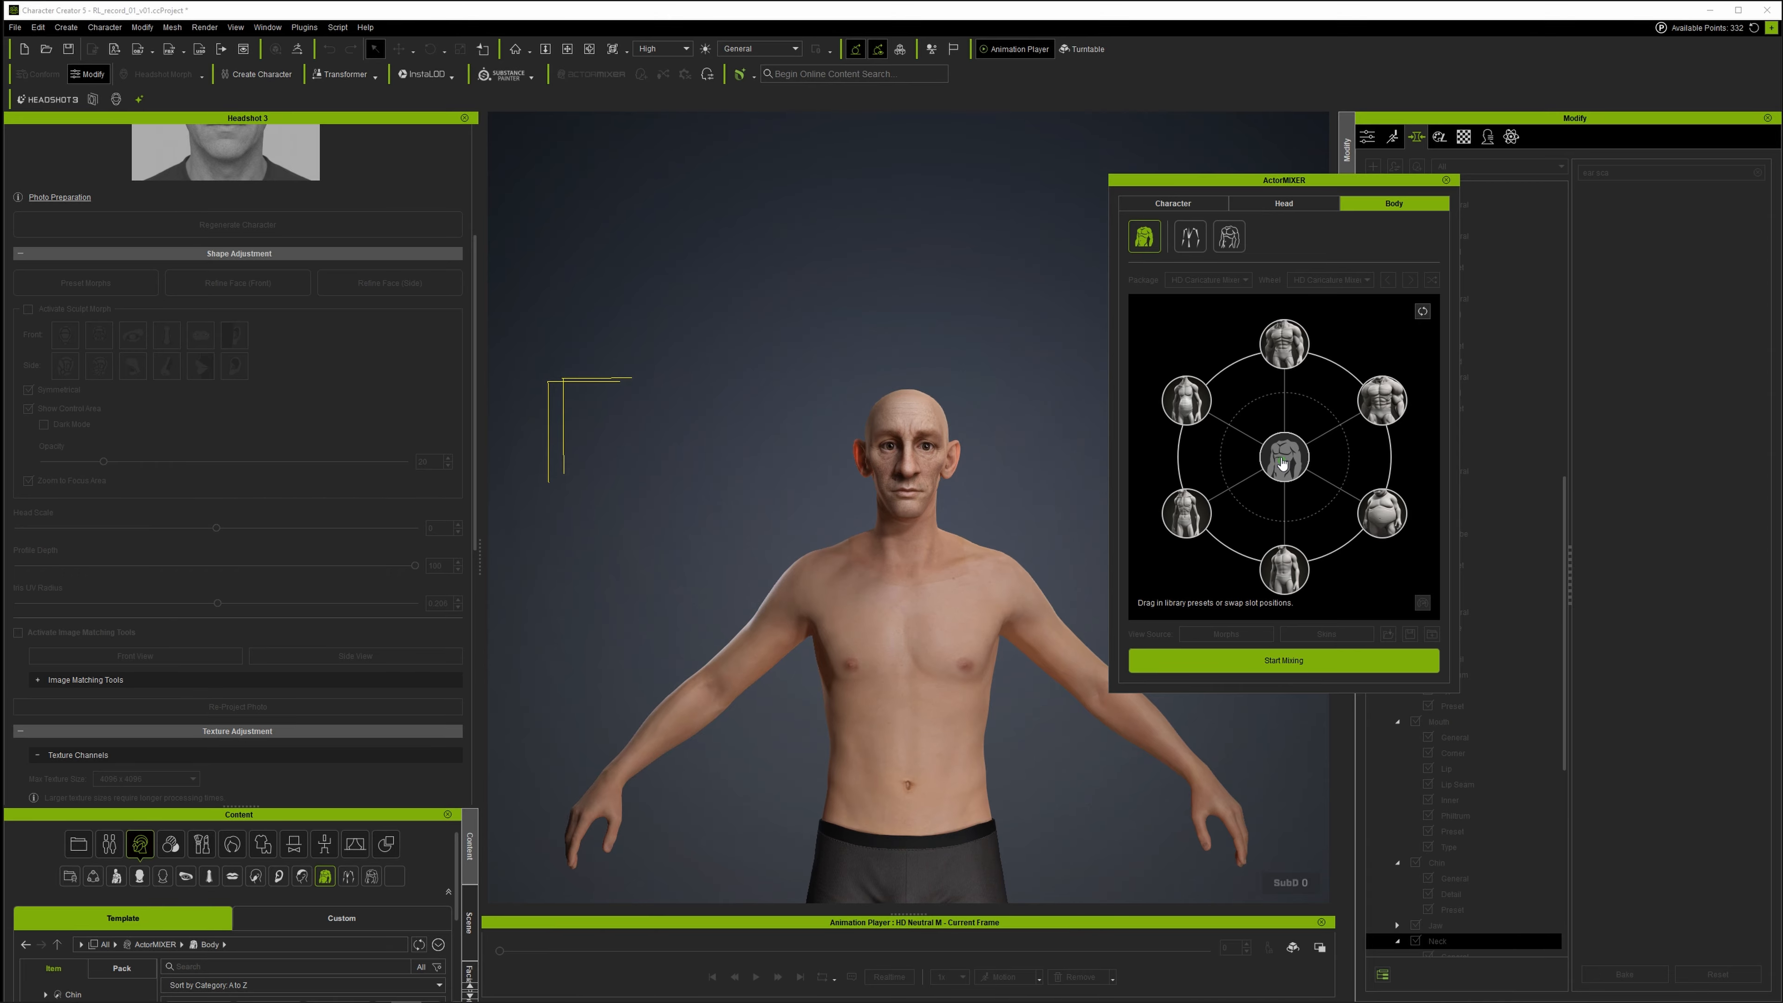
middle_click_drag(949, 491, 946, 321)
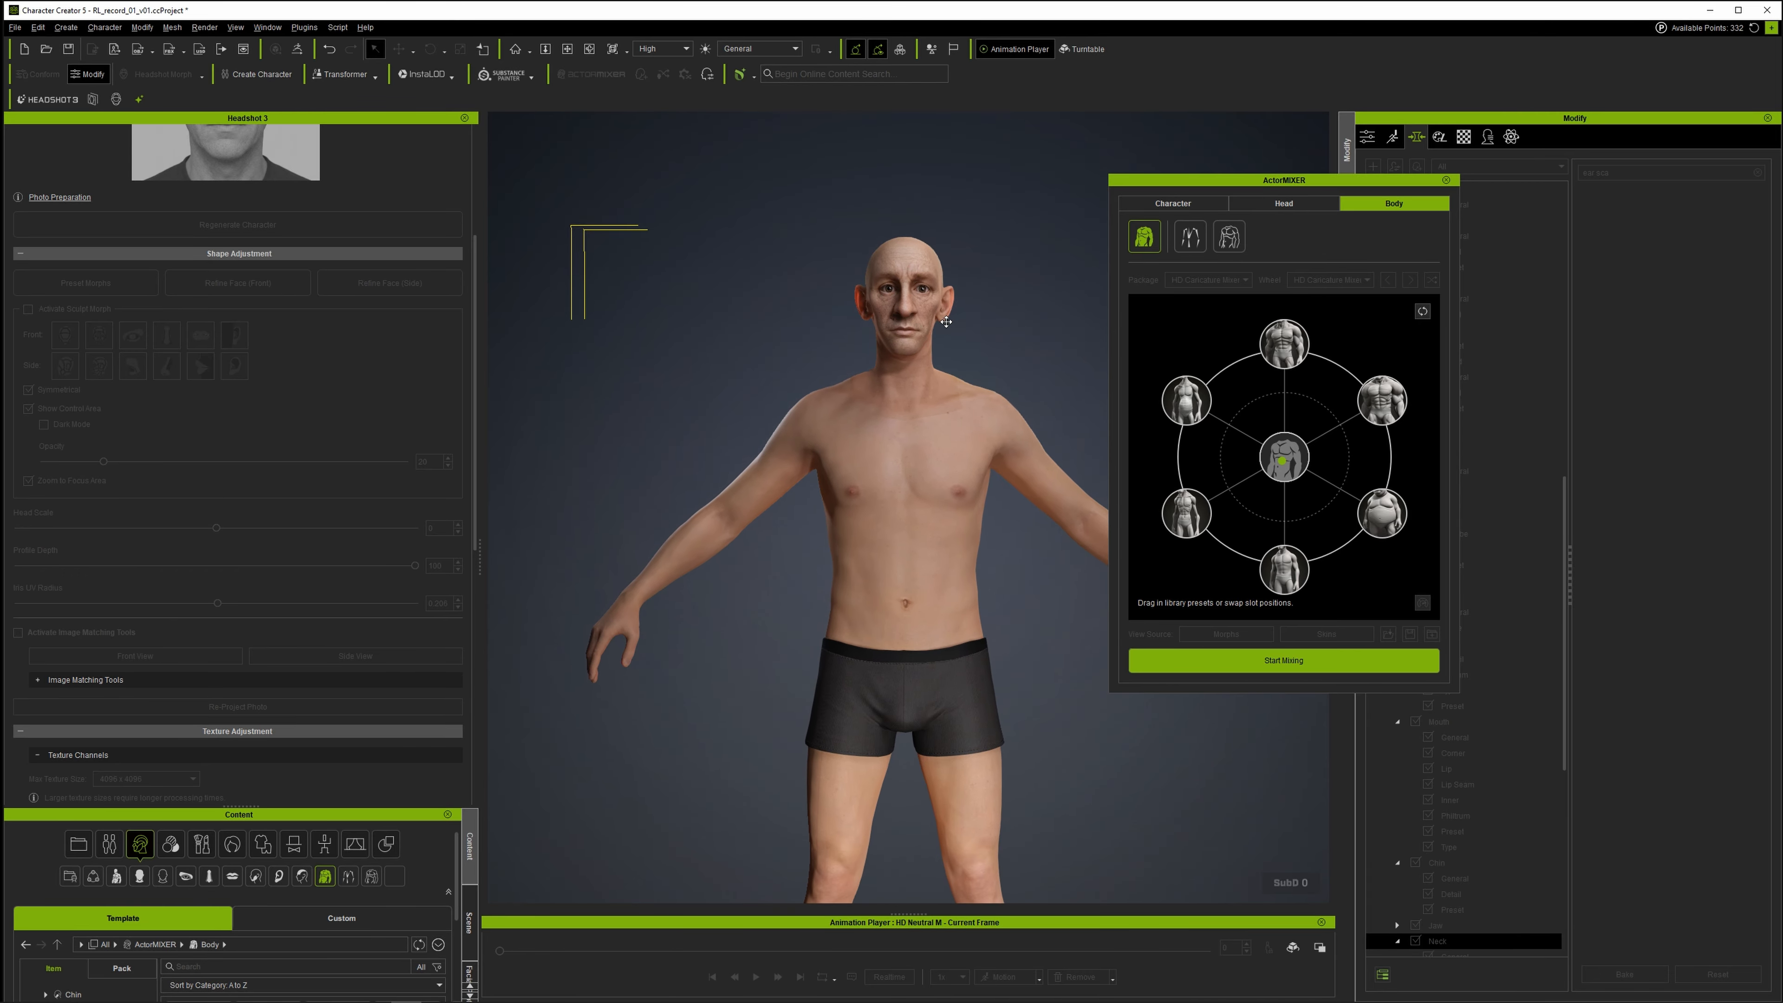
left_click_drag(1282, 462, 1255, 478)
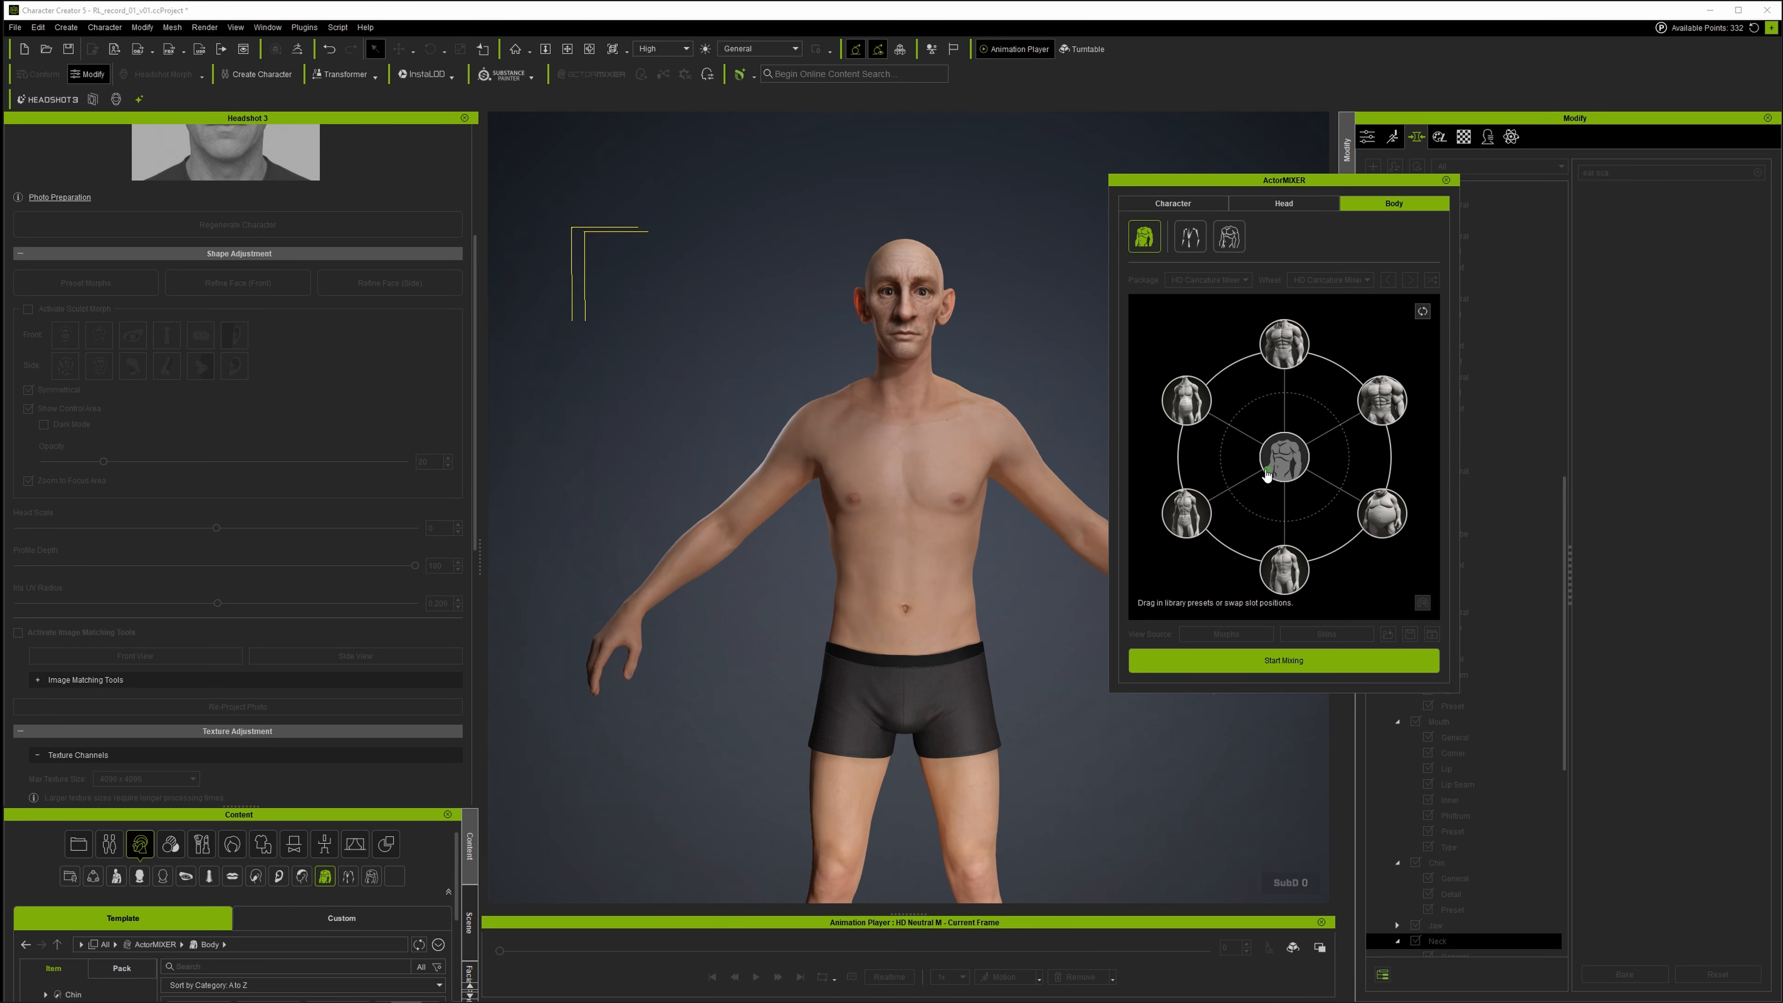
left_click_drag(1255, 477, 1252, 476)
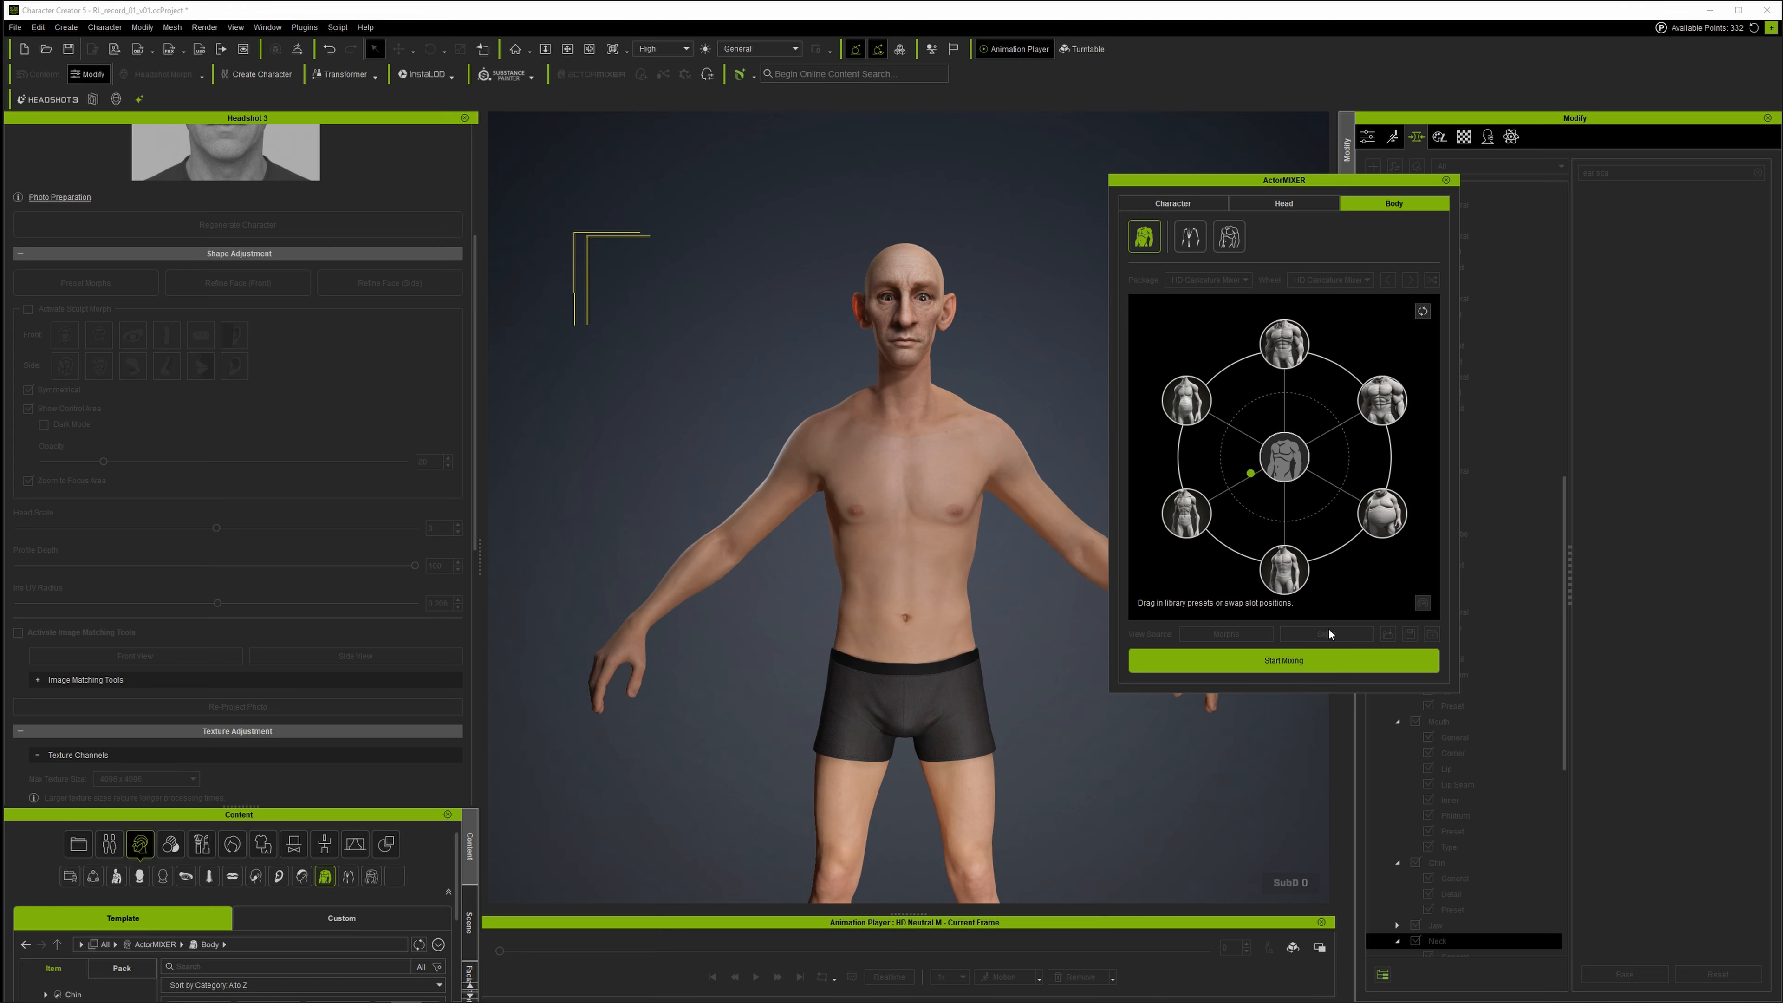
left_click(1301, 659)
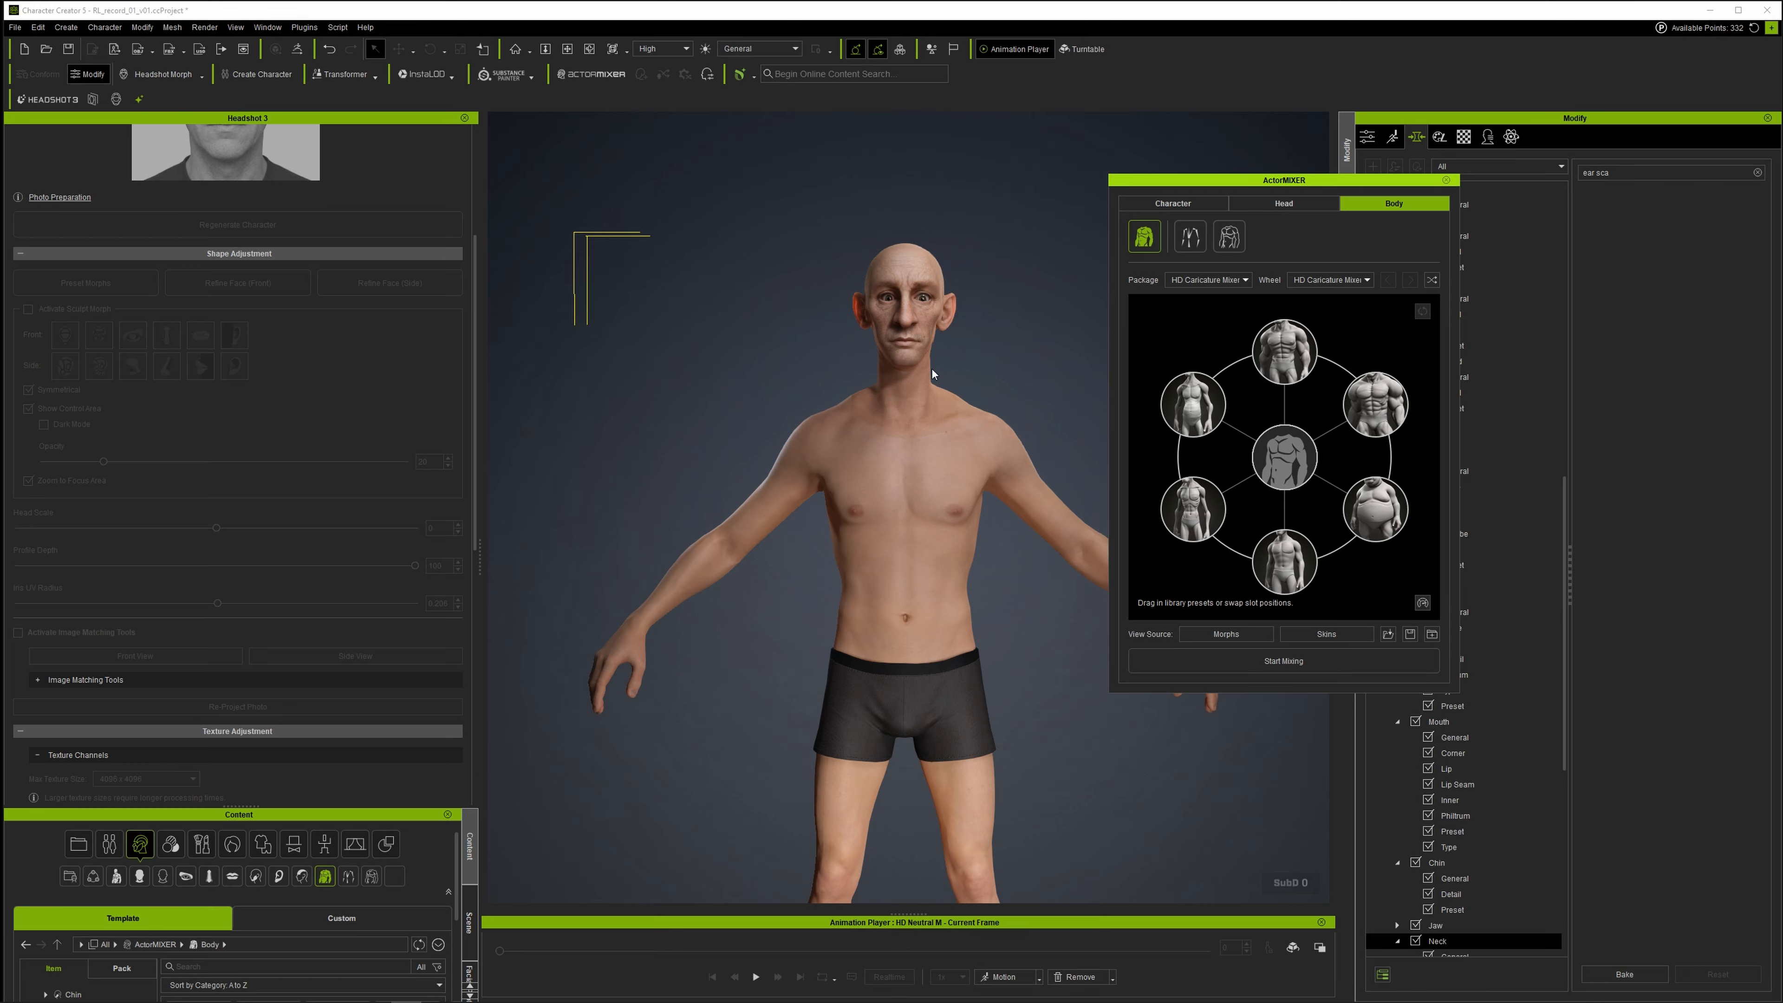
Filter all Actor morphs for "neck length" and shorten the character's neck by setting Neck Length to -89.
scroll(939, 380, "up", 2)
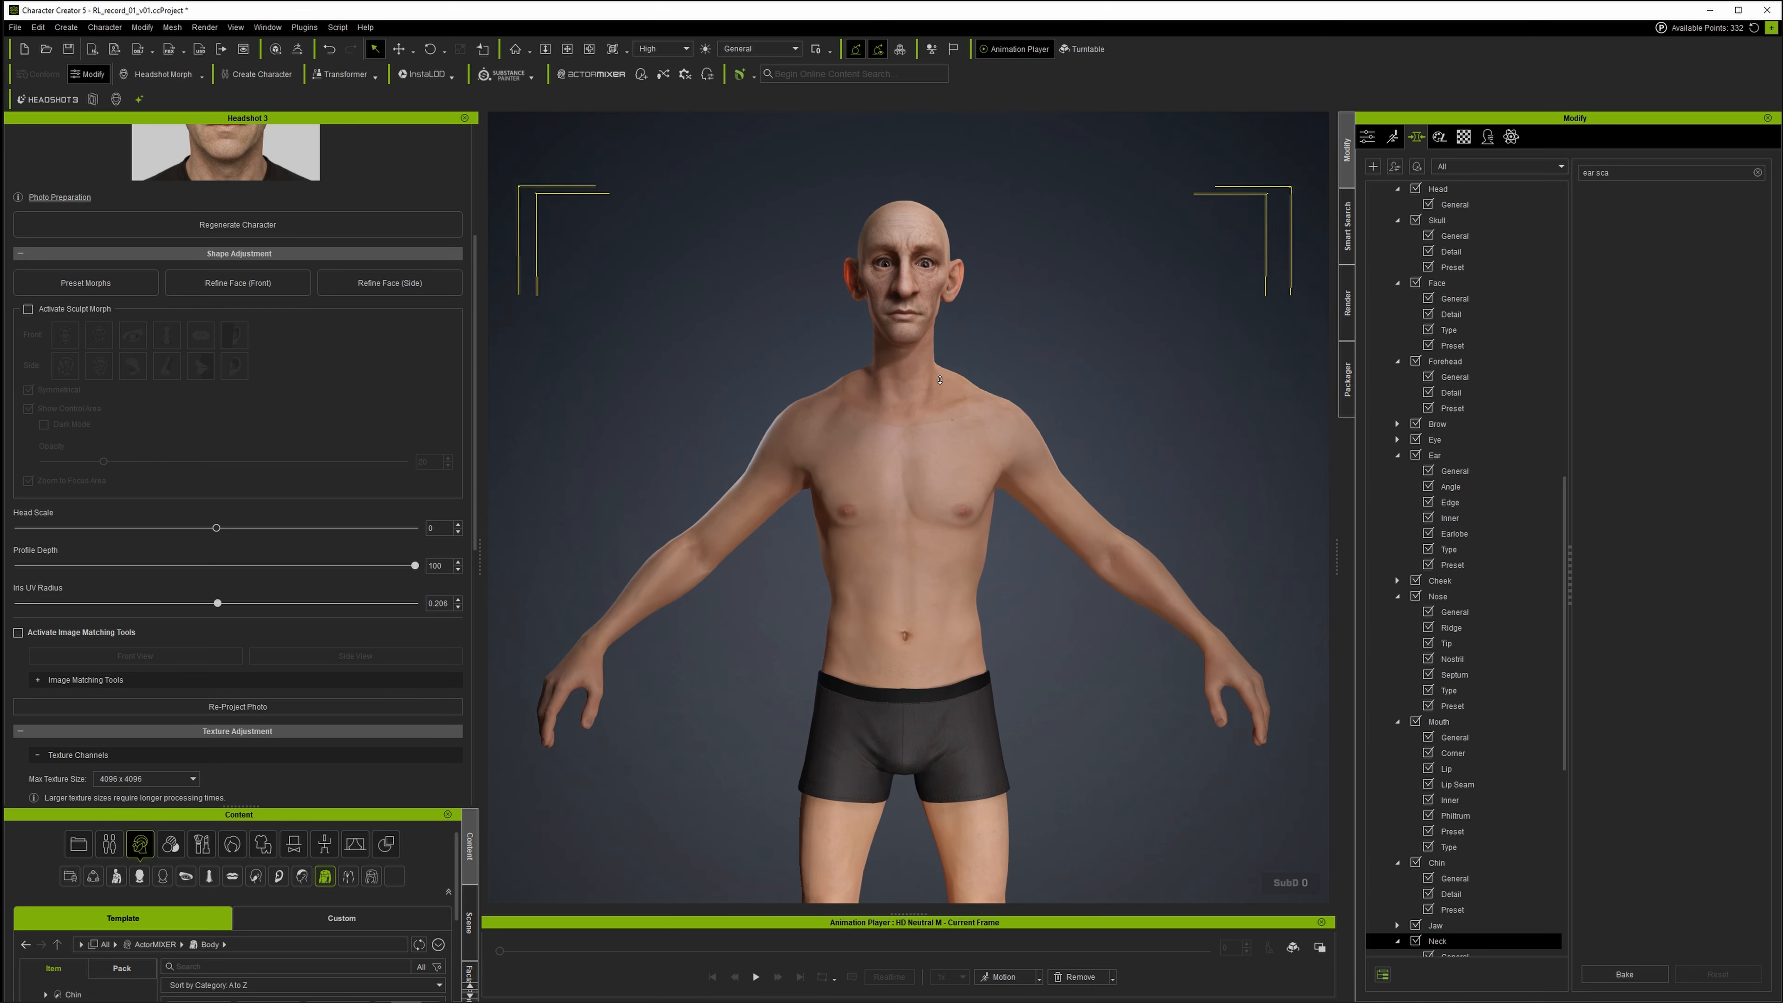
scroll(939, 379, "up", 3)
middle_click_drag(1038, 327, 1018, 498)
scroll(1019, 498, "up", 2)
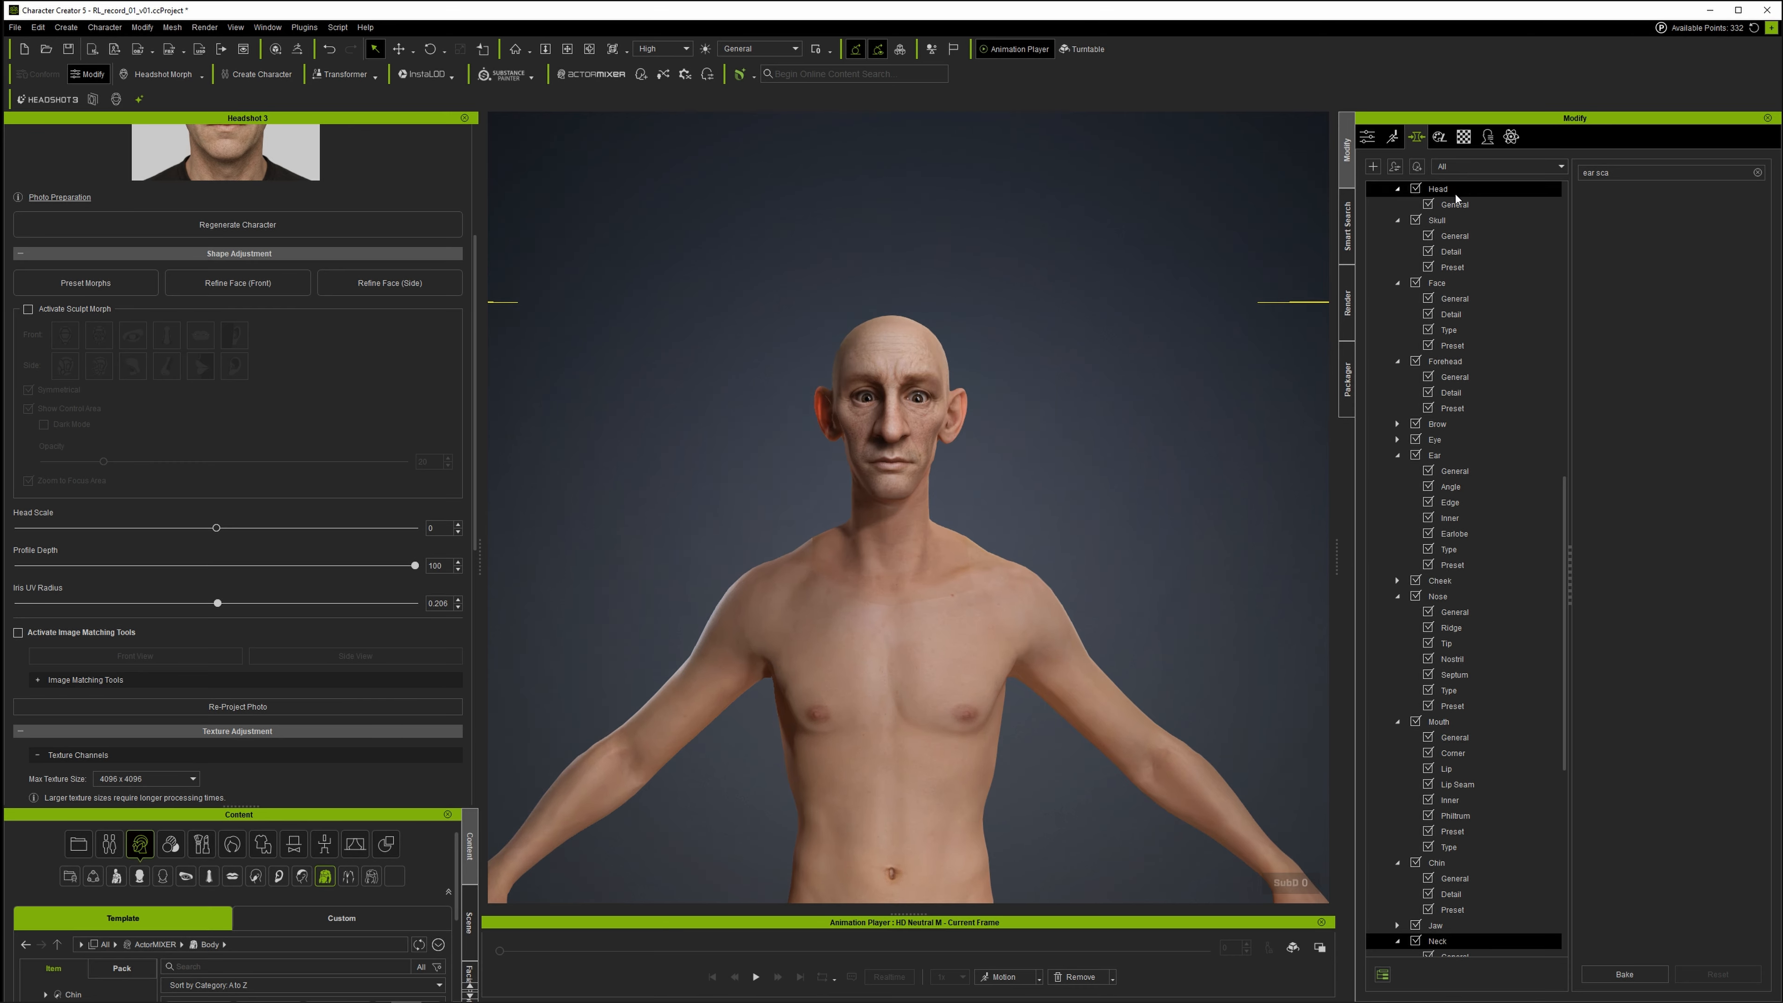
scroll(1492, 313, "up", 15)
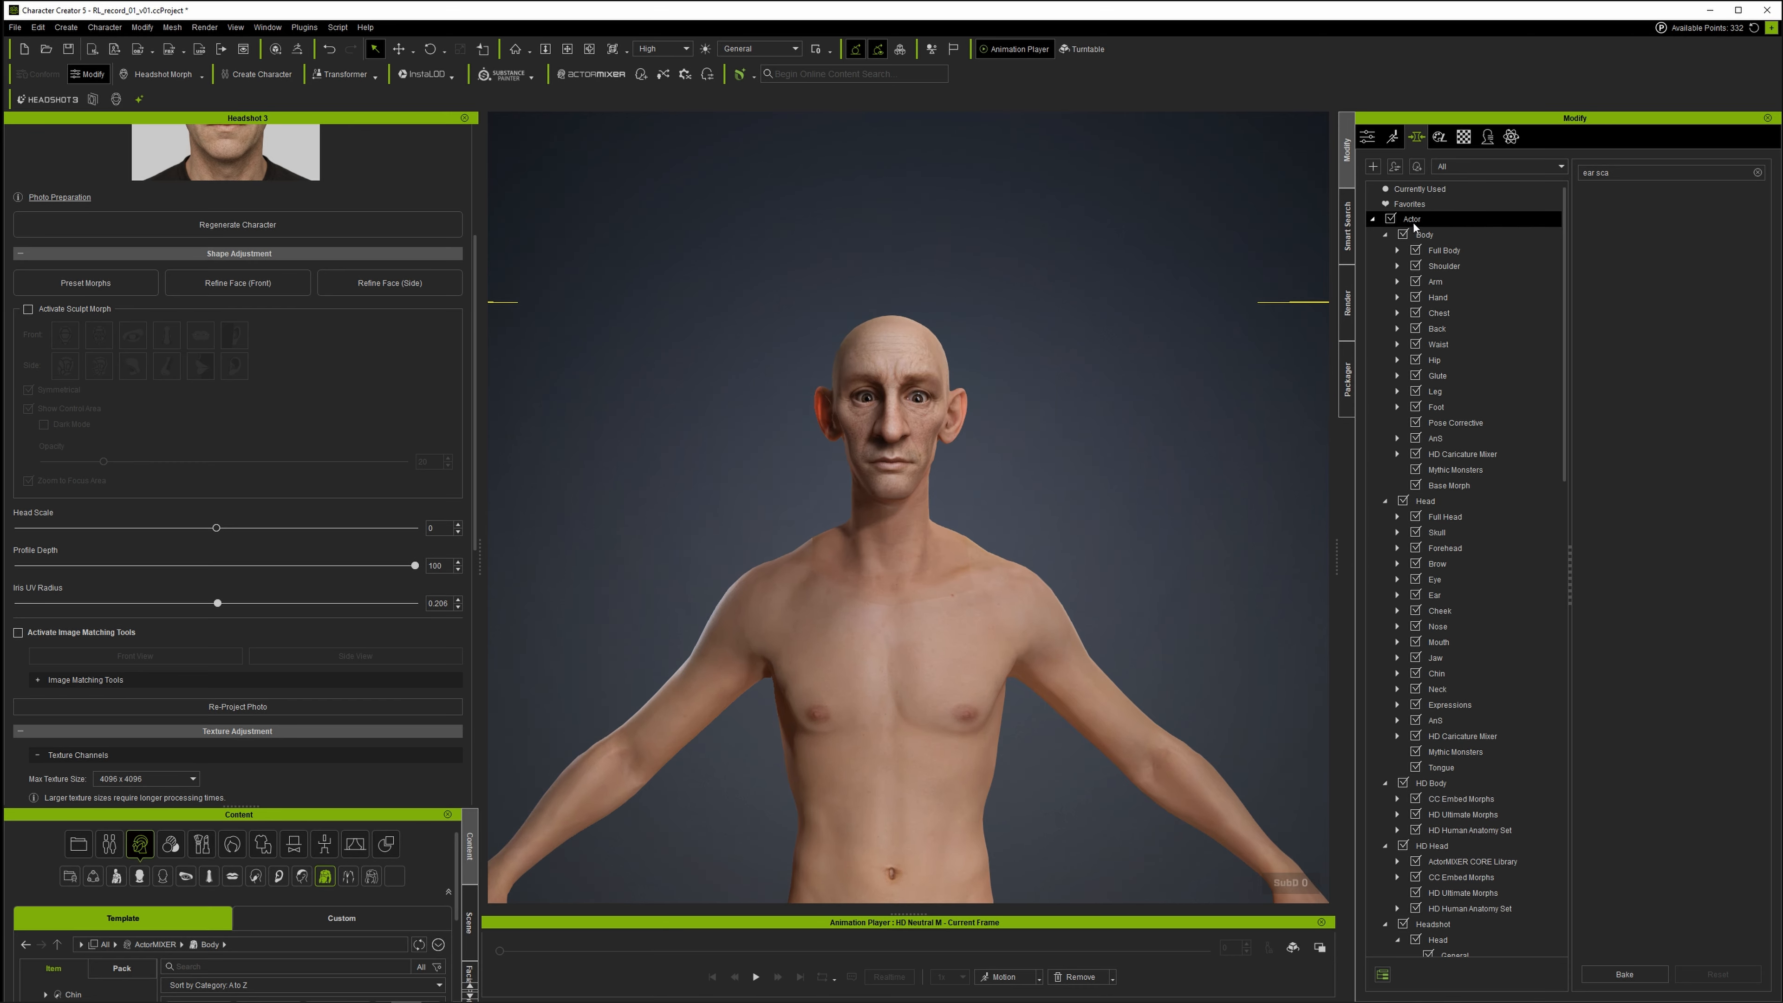
left_click(1415, 223)
left_click_drag(1610, 173, 1570, 172)
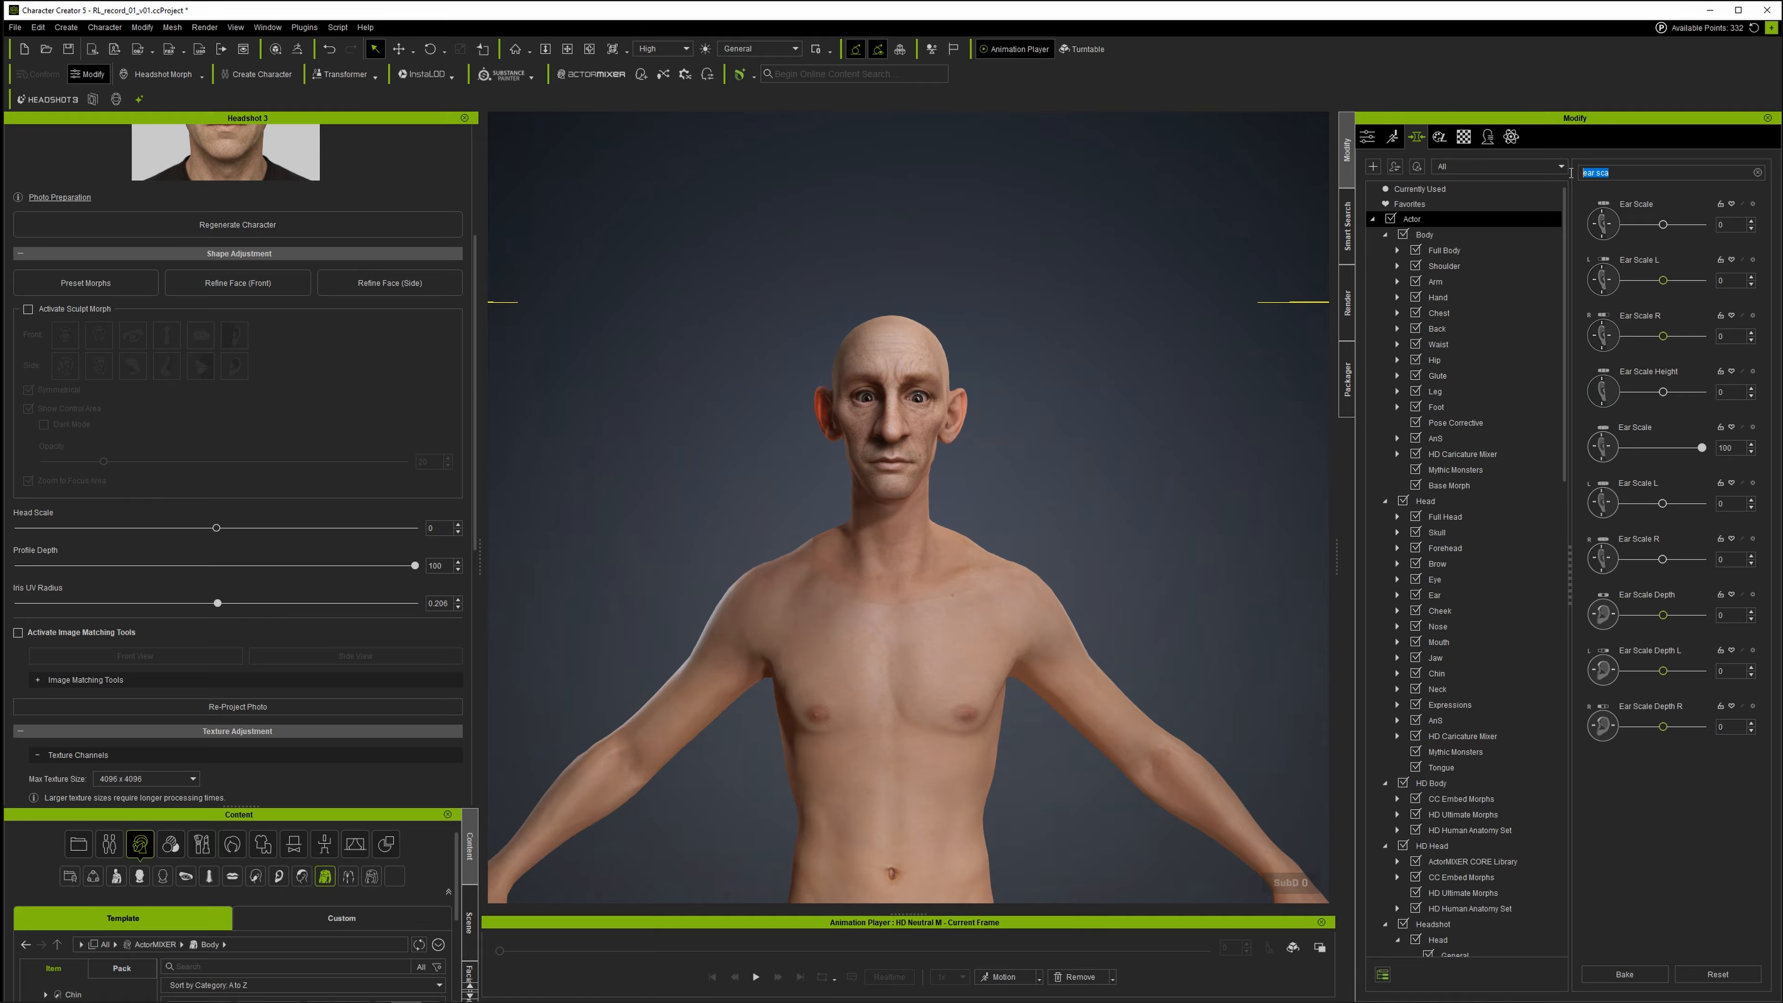
type("neck length")
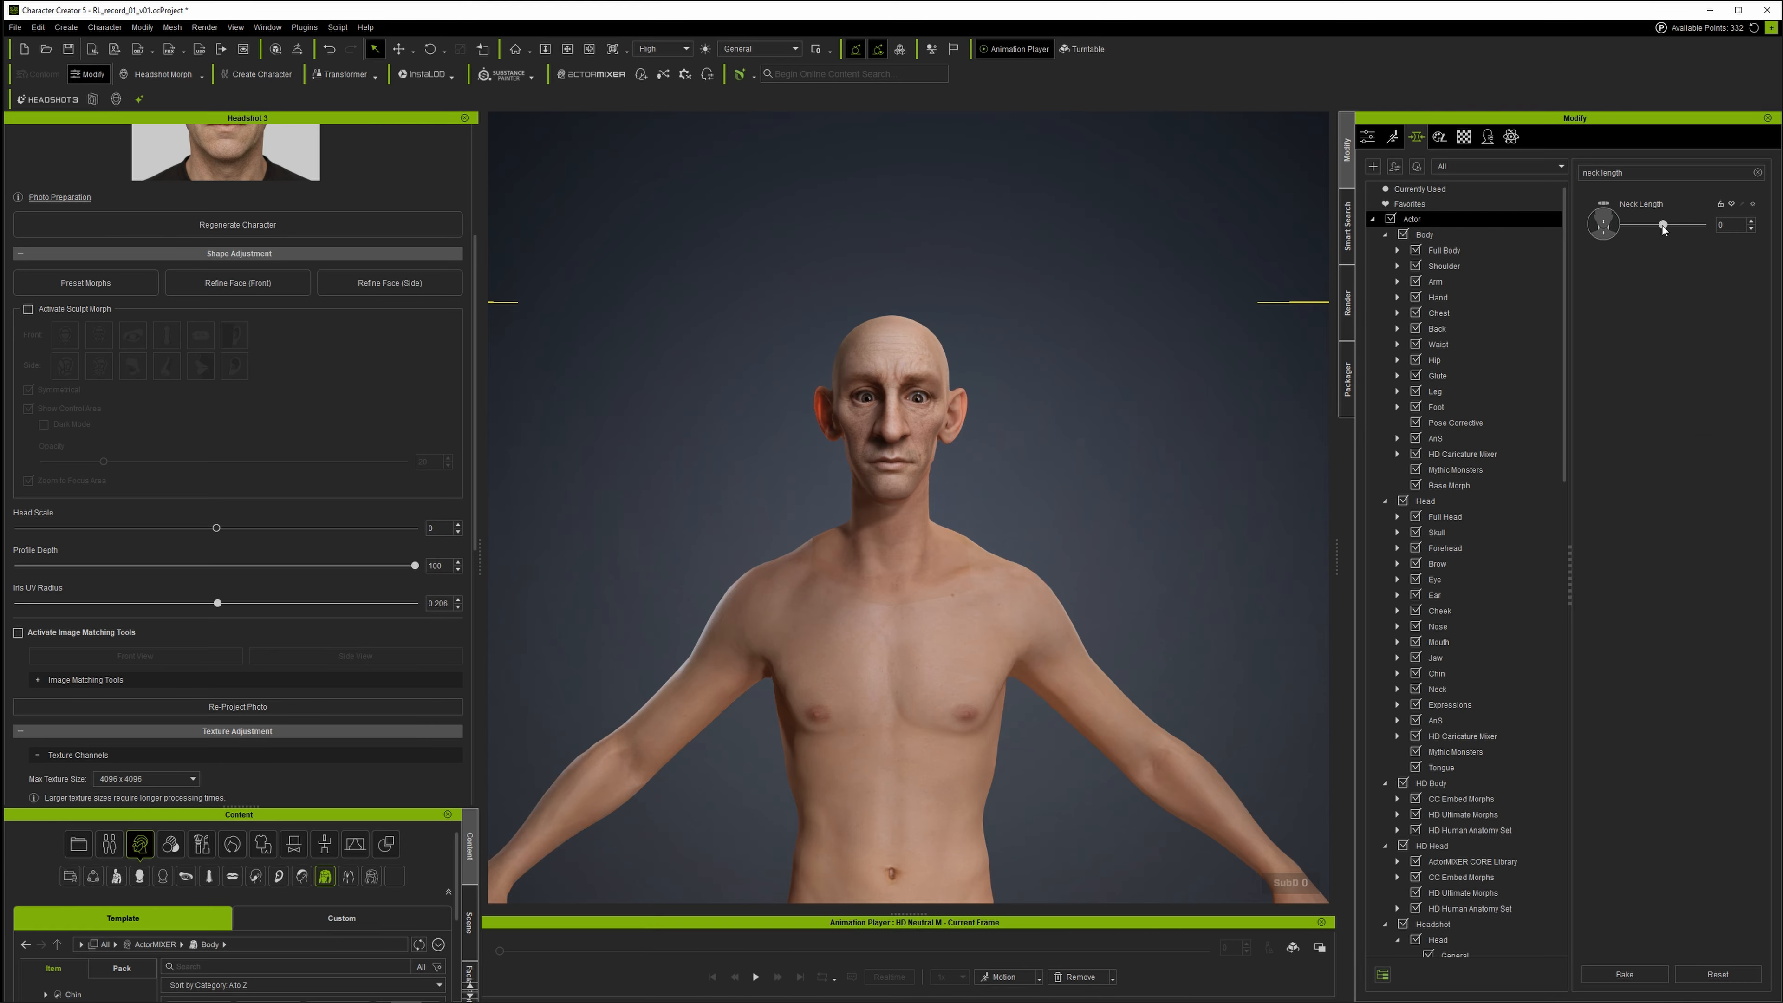
left_click_drag(1662, 226, 1542, 226)
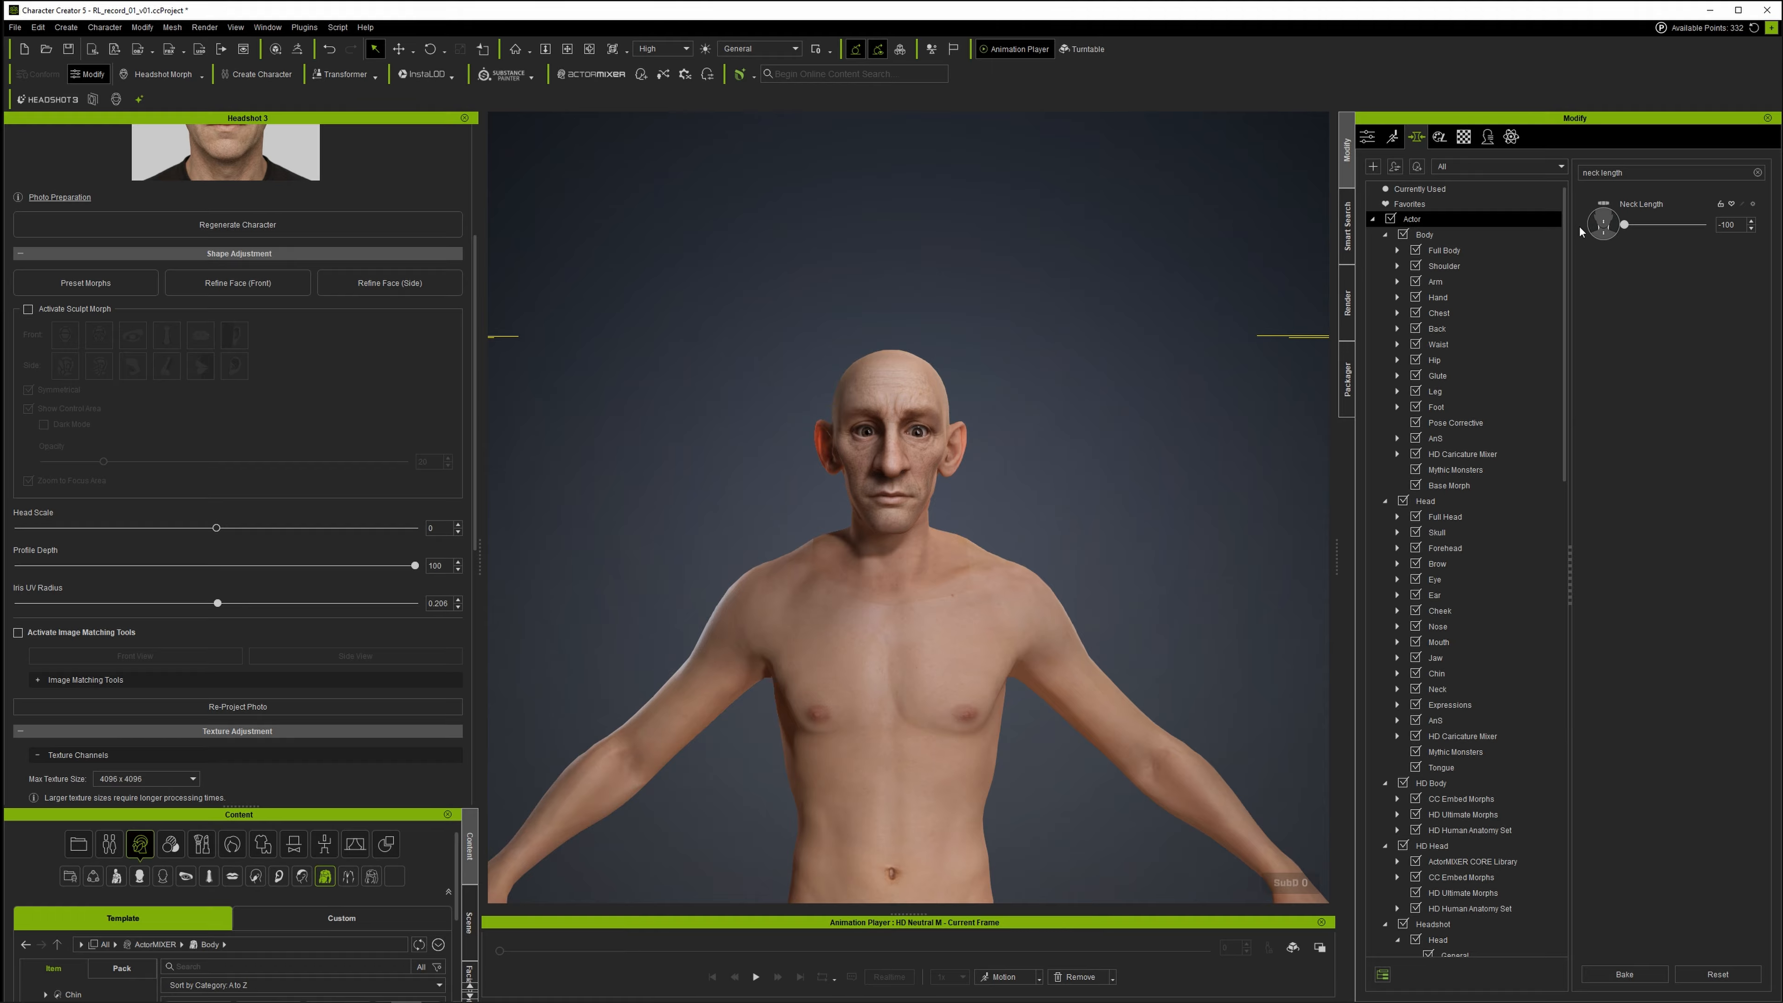
mouse_move(1627, 234)
left_mouse_down()
mouse_move(1720, 237)
mouse_move(1605, 223)
left_mouse_up()
left_click_drag(1626, 226, 1630, 223)
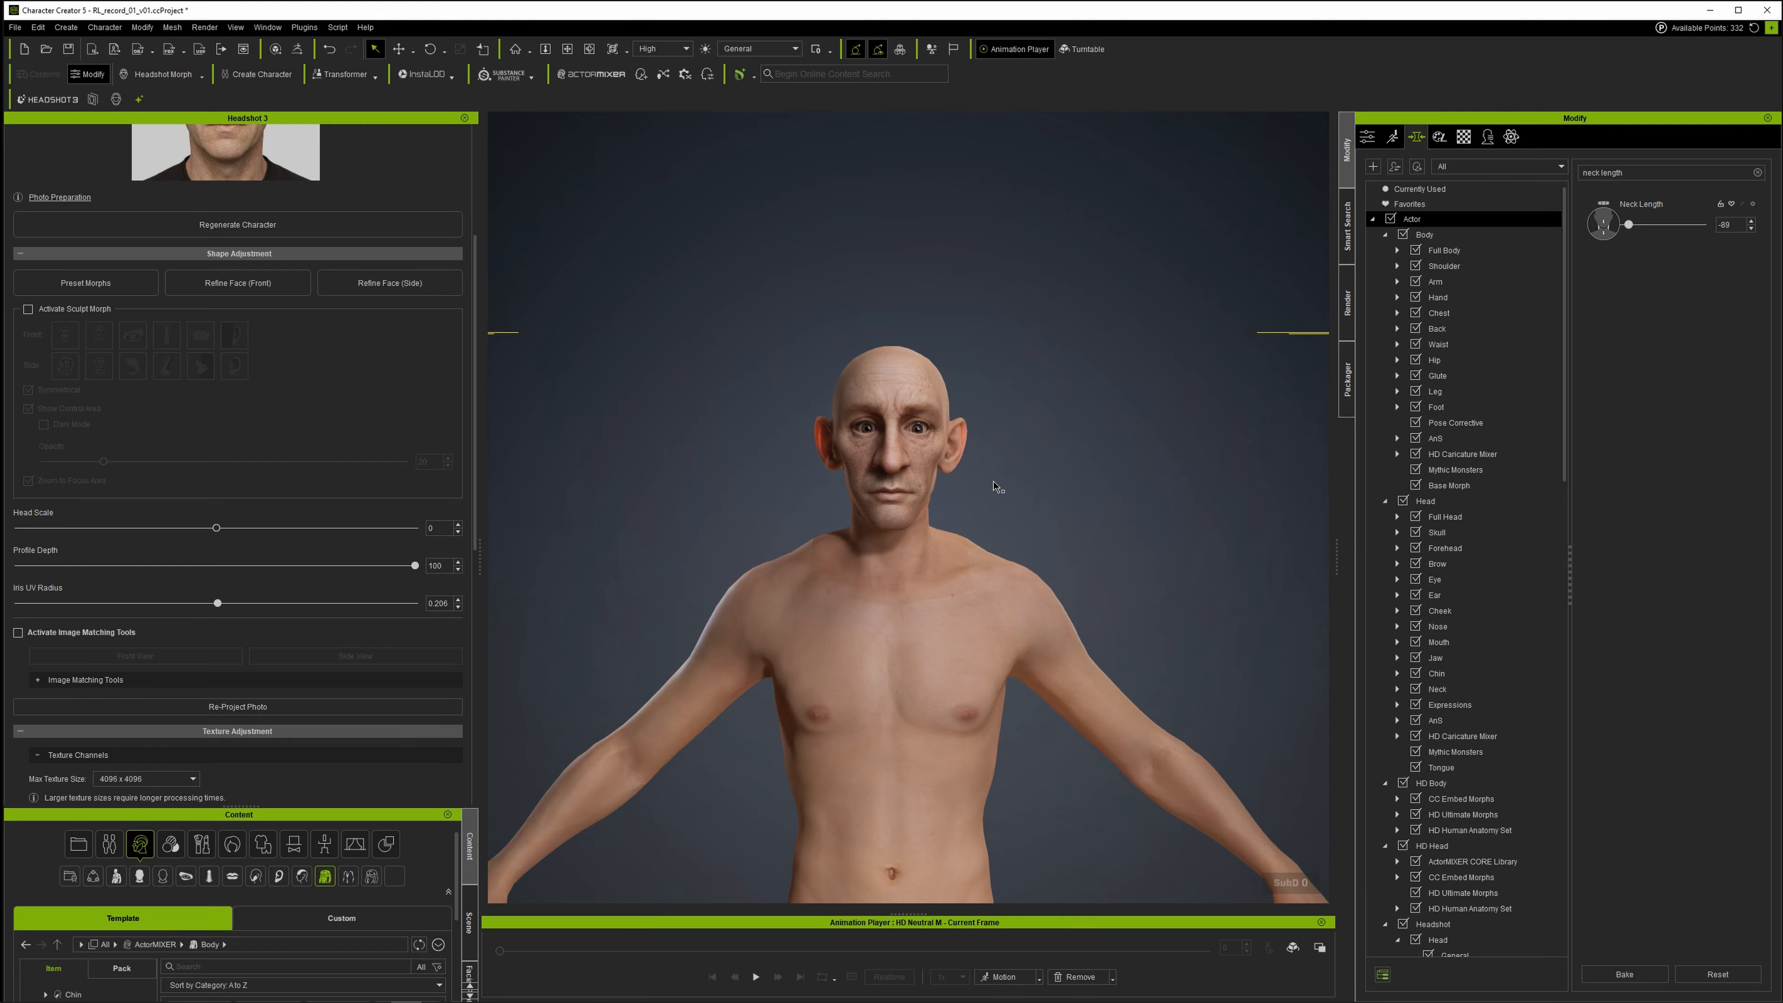
Inspect the character's head and neck proportions and compare them with the villager_front.png reference in Paint.
scroll(992, 481, "down", 1)
scroll(992, 481, "down", 1)
left_click_drag(991, 481, 929, 503, "alt")
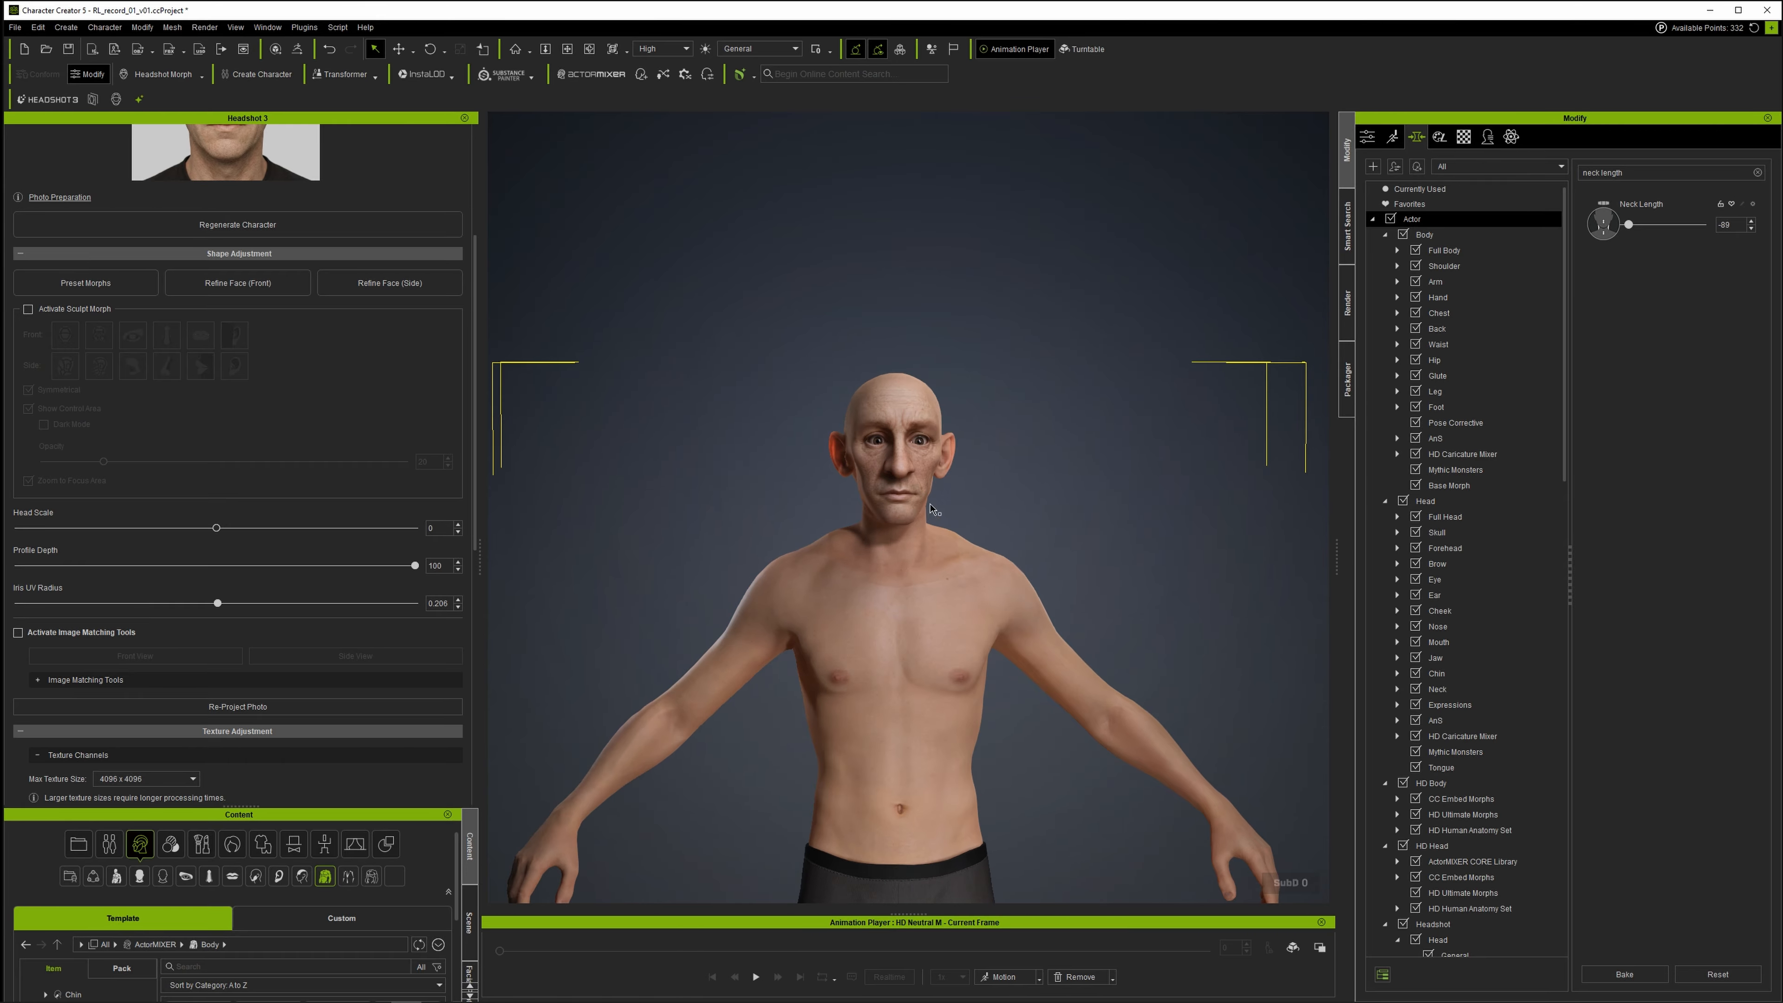
scroll(928, 503, "up", 2)
scroll(929, 502, "up", 2)
scroll(418, 264, "up", 4)
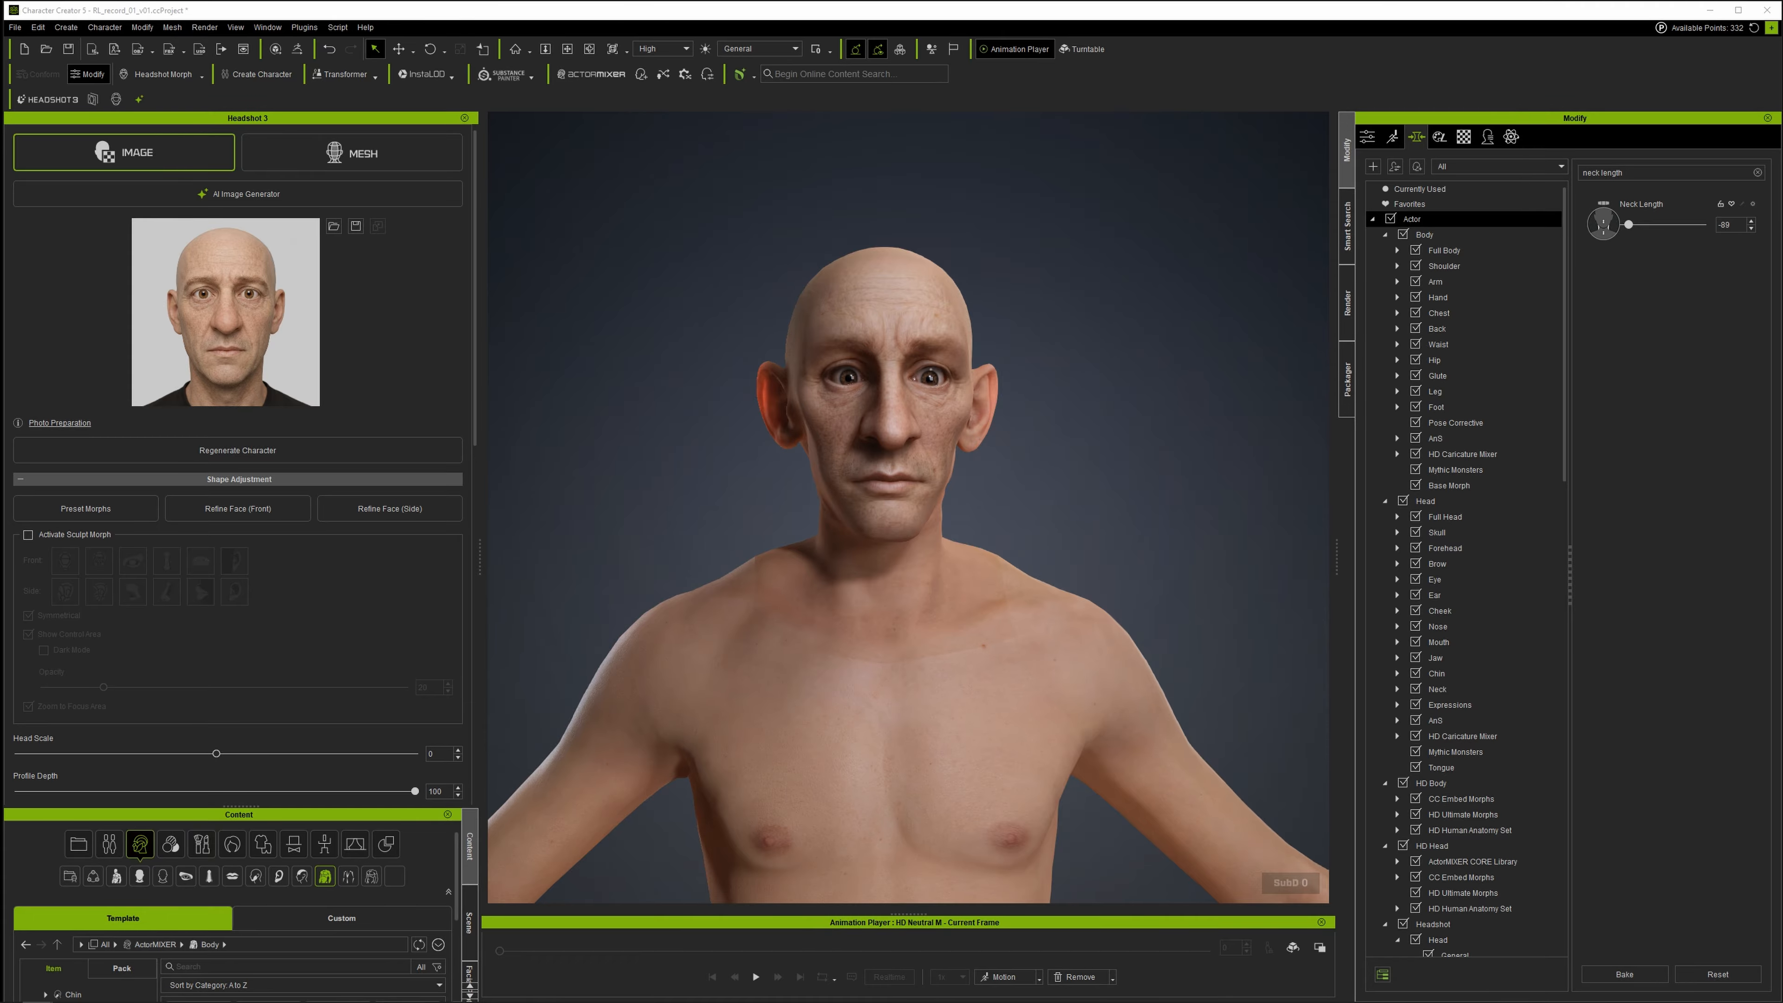
key("alt+Tab")
left_click_drag(1023, 908, 1168, 898)
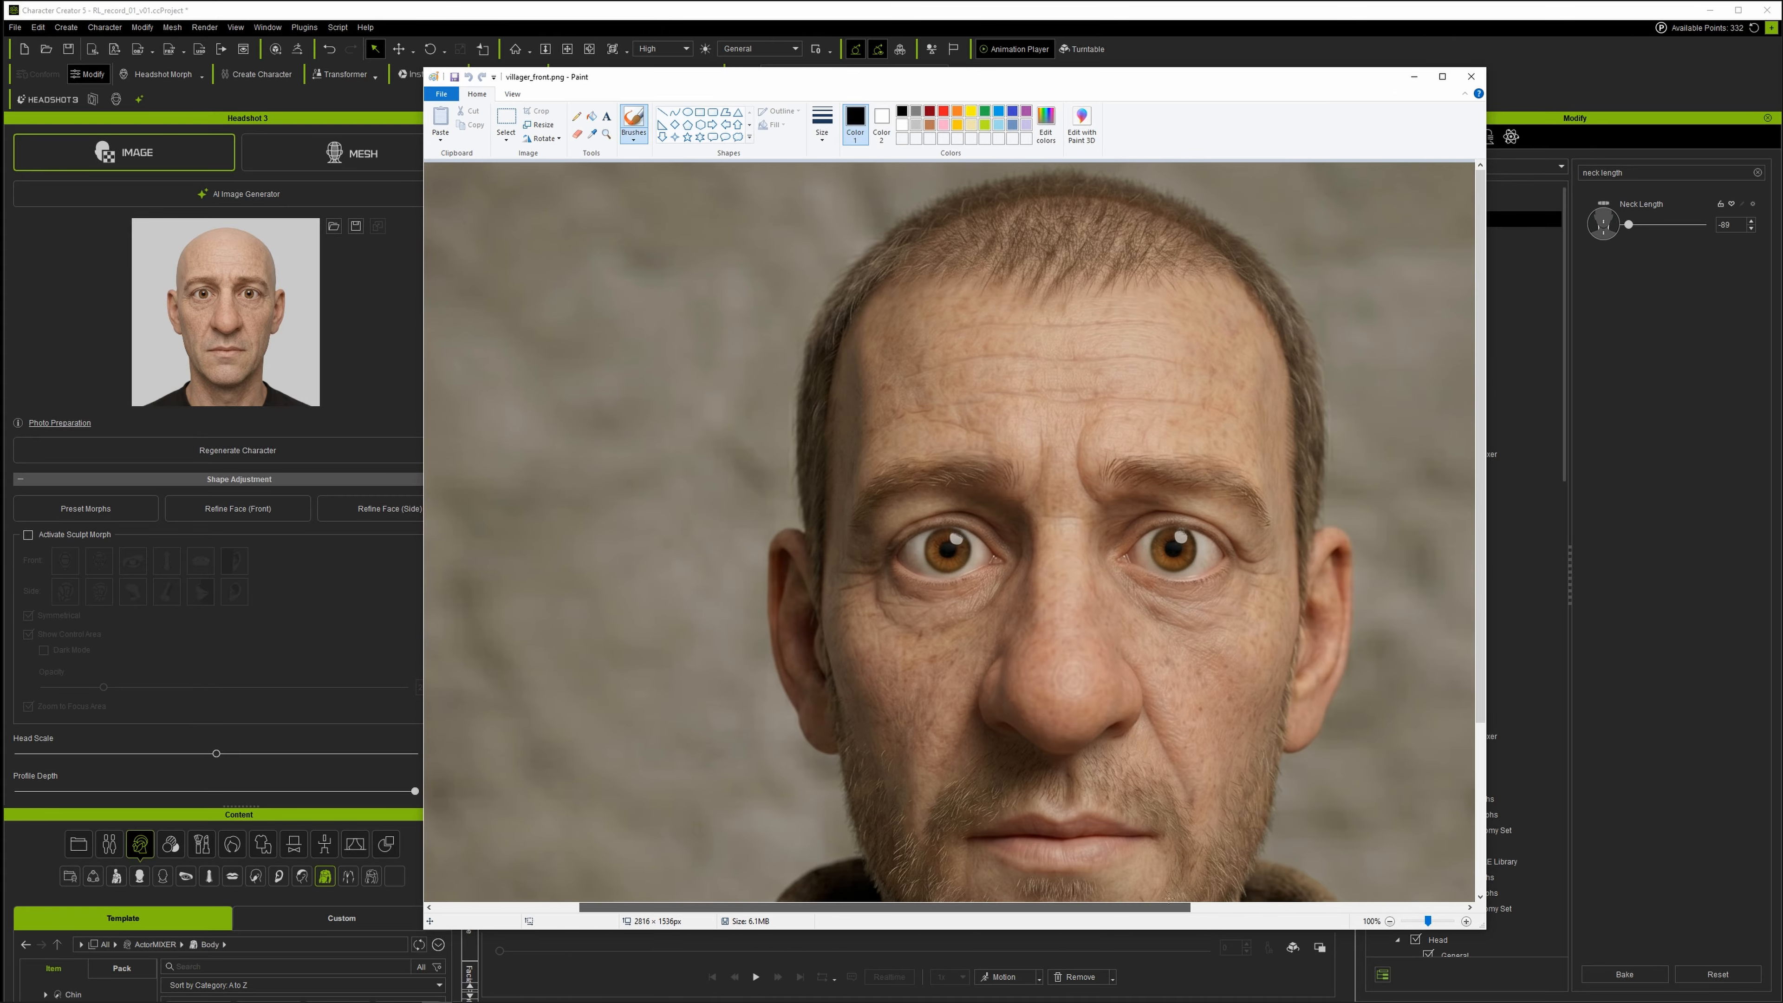
left_click_drag(1481, 394, 1481, 537)
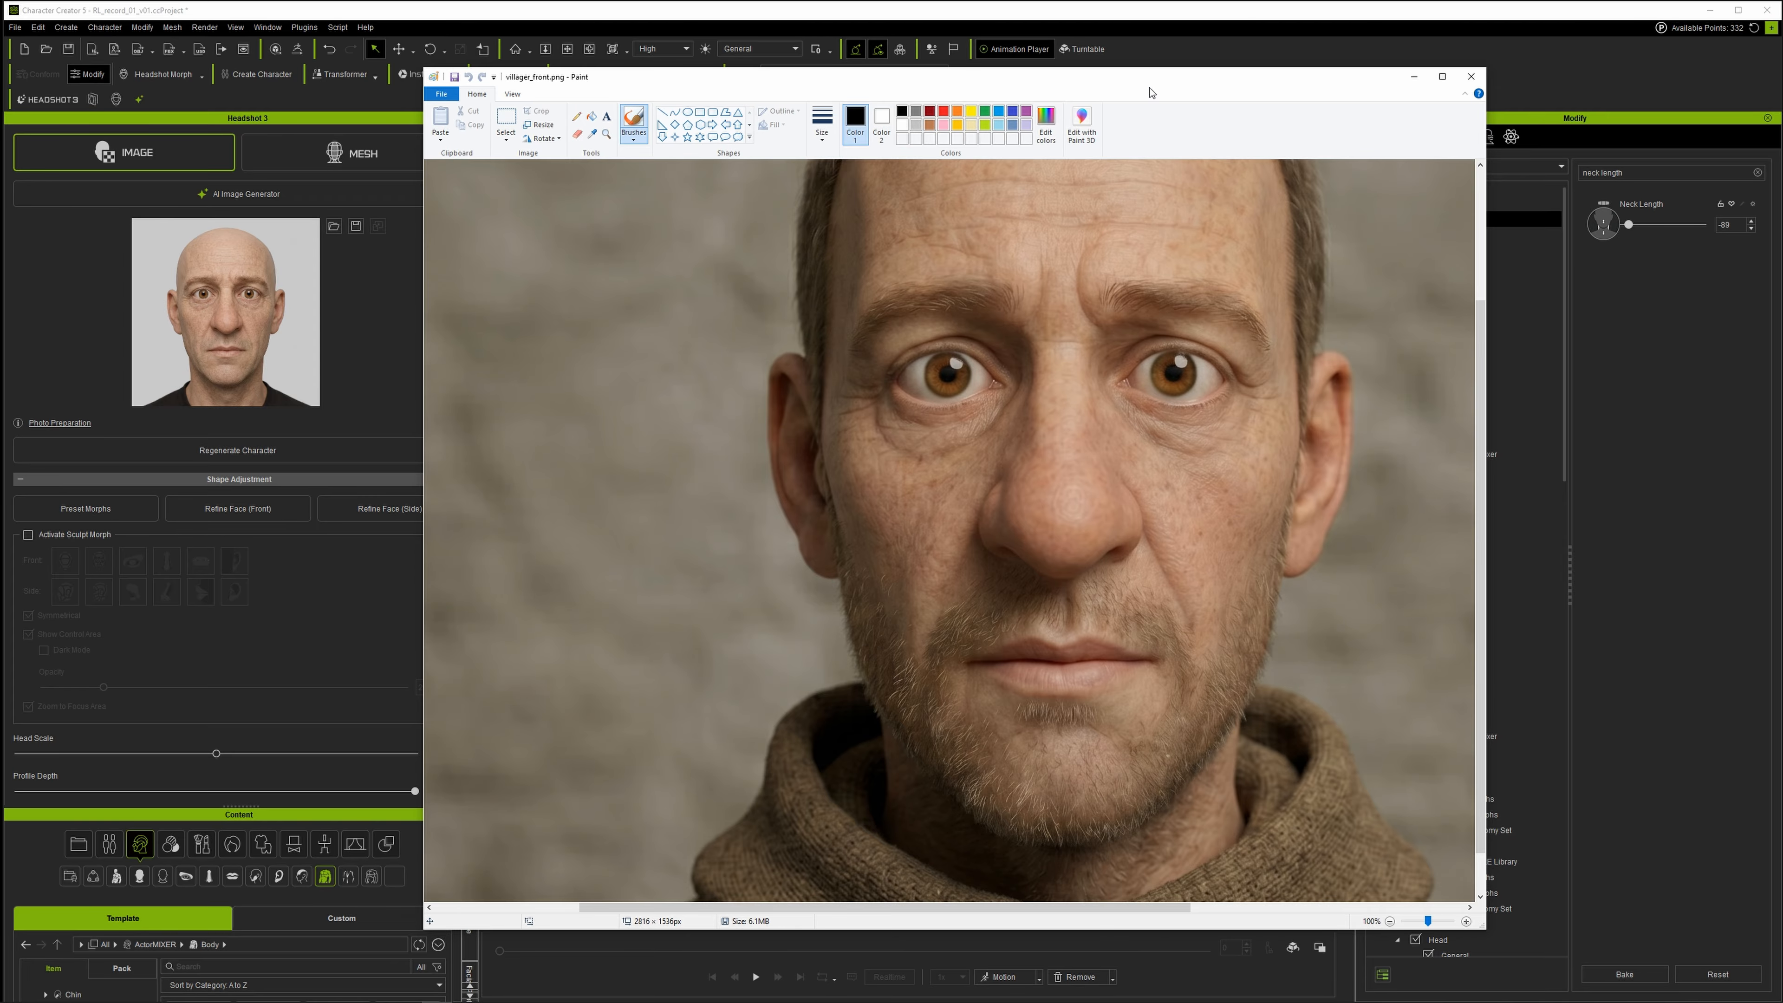
mouse_move(1151, 93)
left_mouse_down()
mouse_move(414, 21)
mouse_move(898, 0)
mouse_move(0, 0)
left_mouse_up()
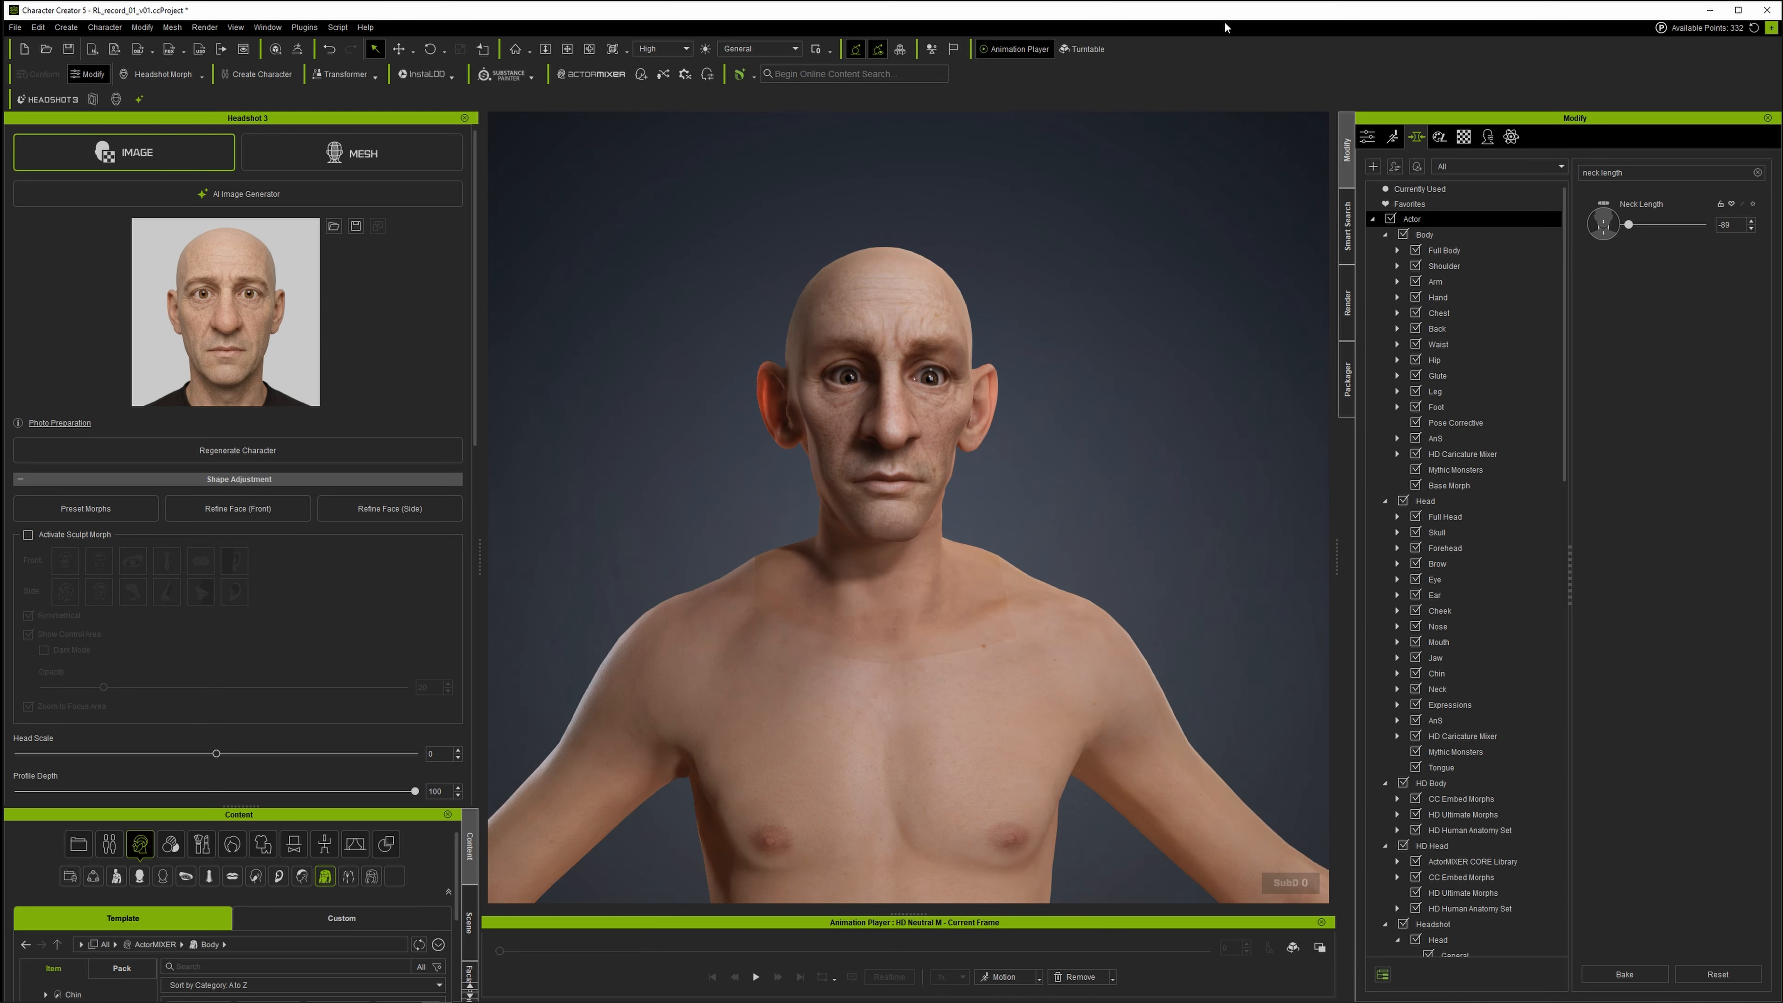
left_click_drag(984, 415, 981, 402)
scroll(981, 402, "down", 1)
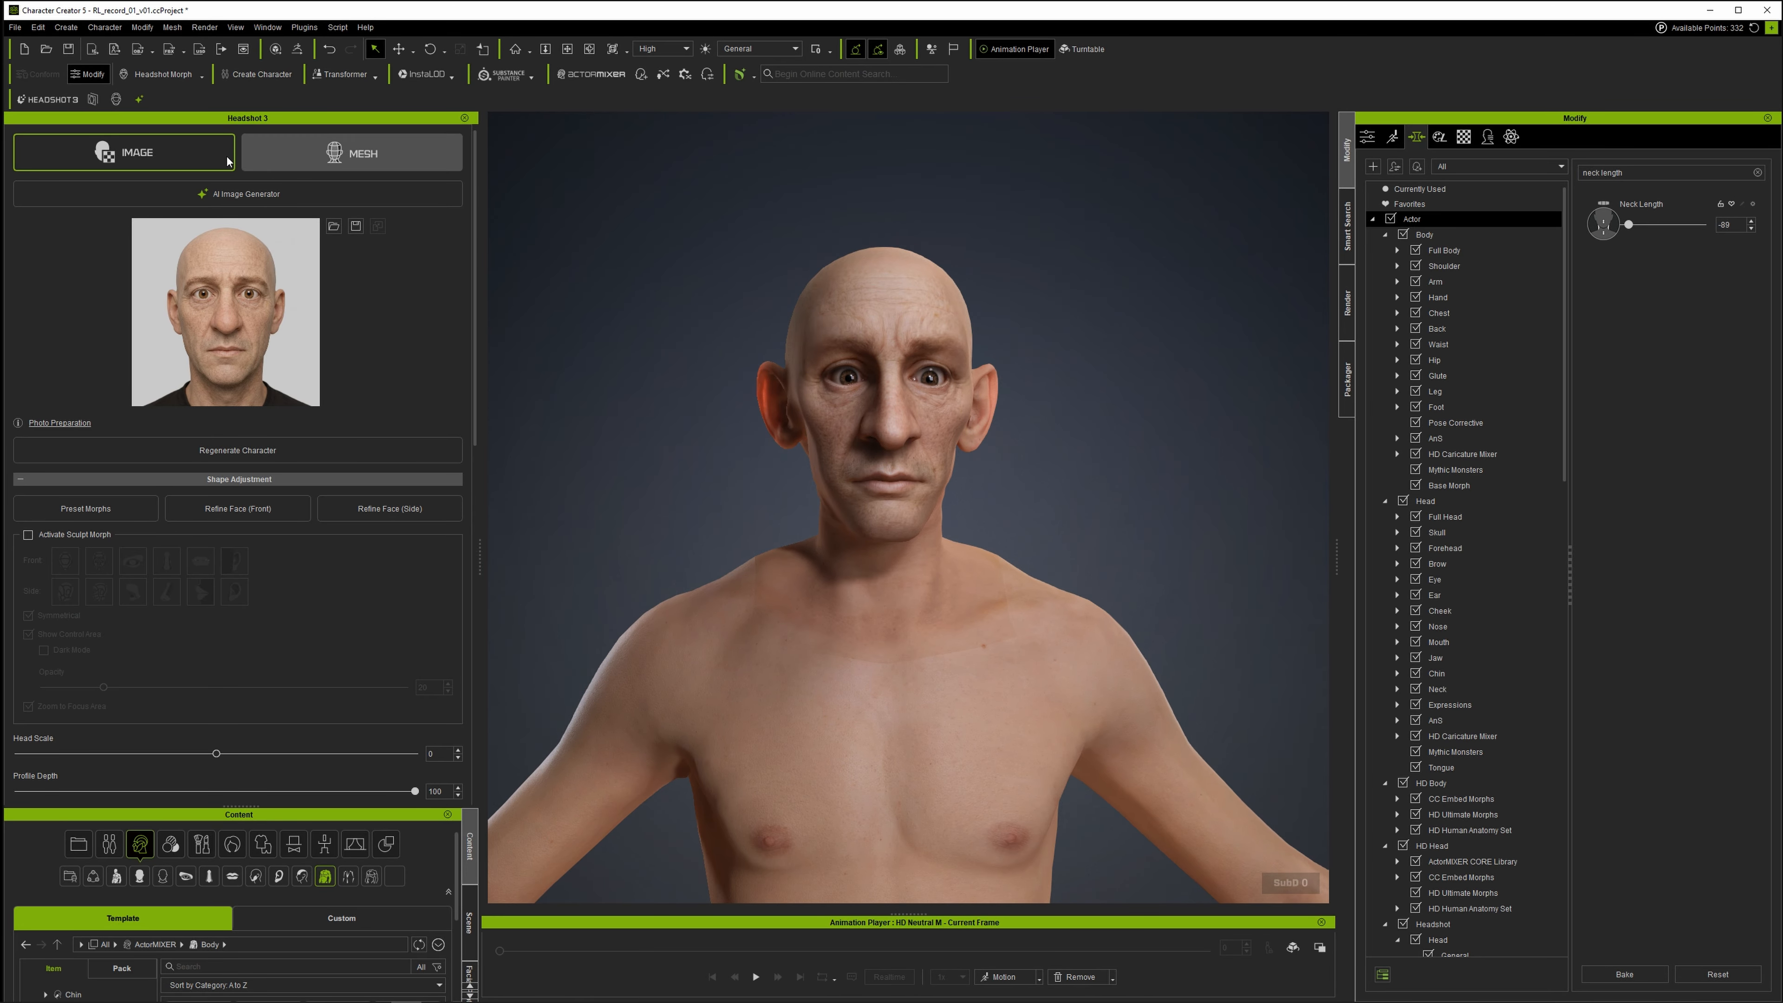
Close the Headshot 3 panel and browse all template content by pack.
left_click(57, 100)
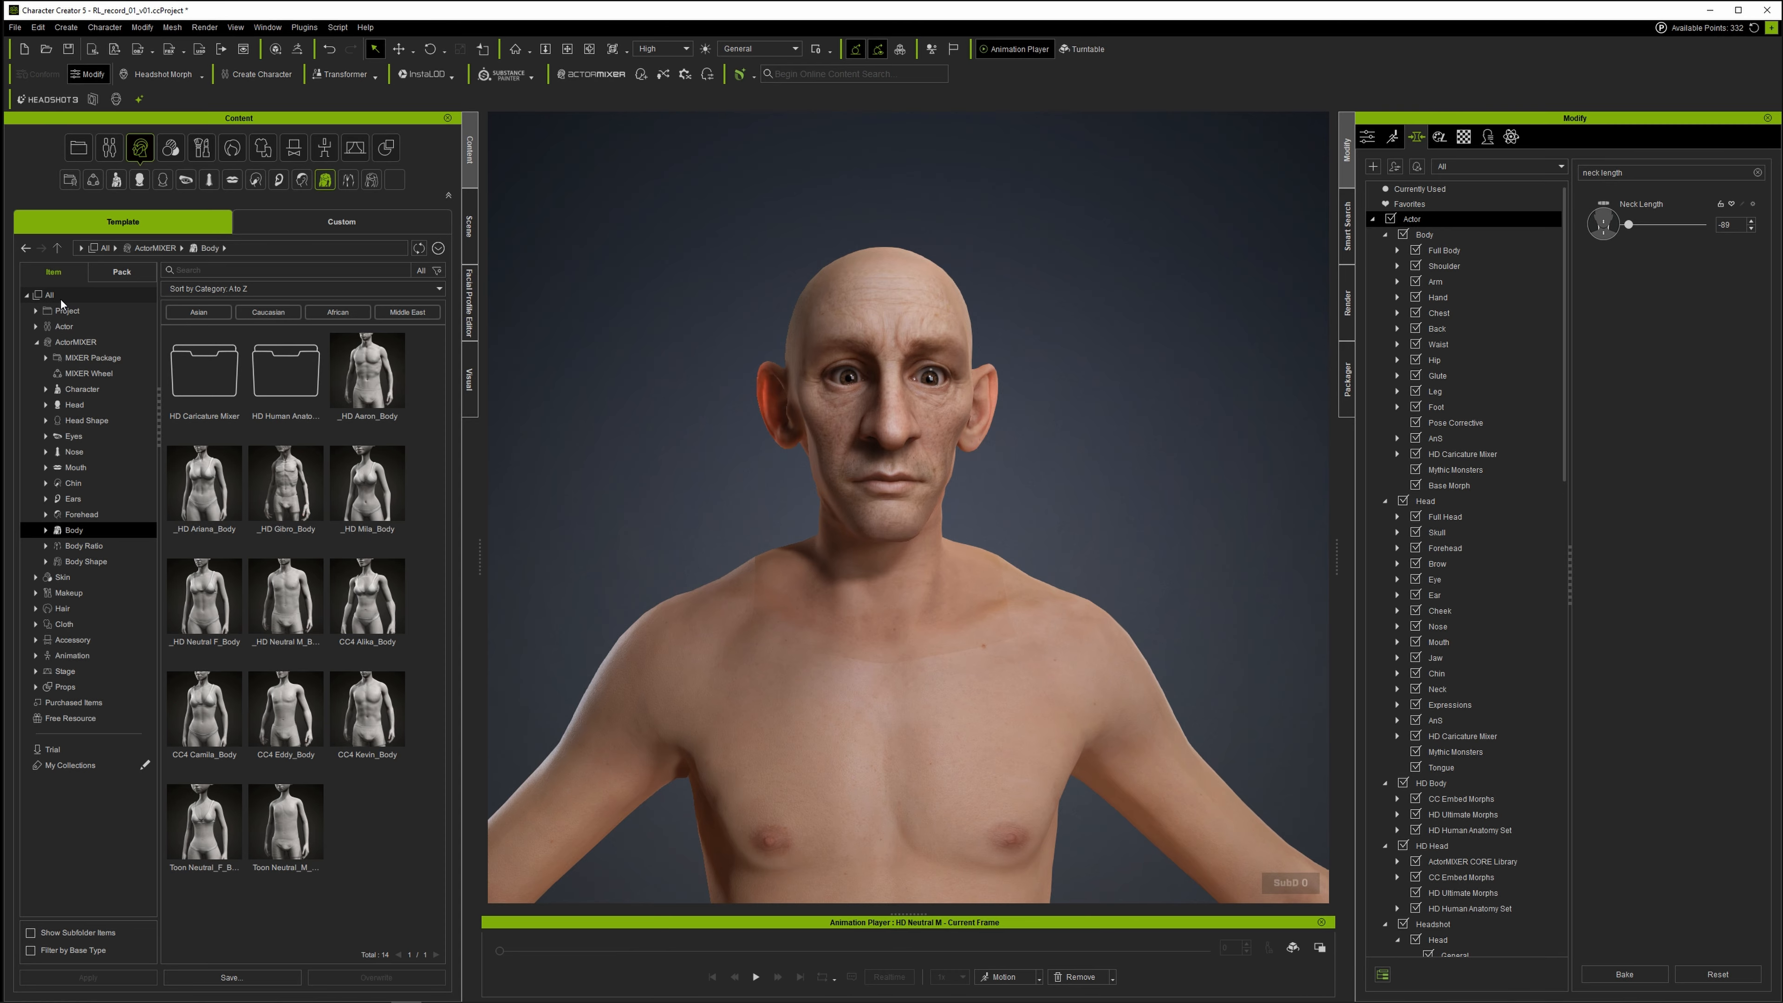
left_click(50, 295)
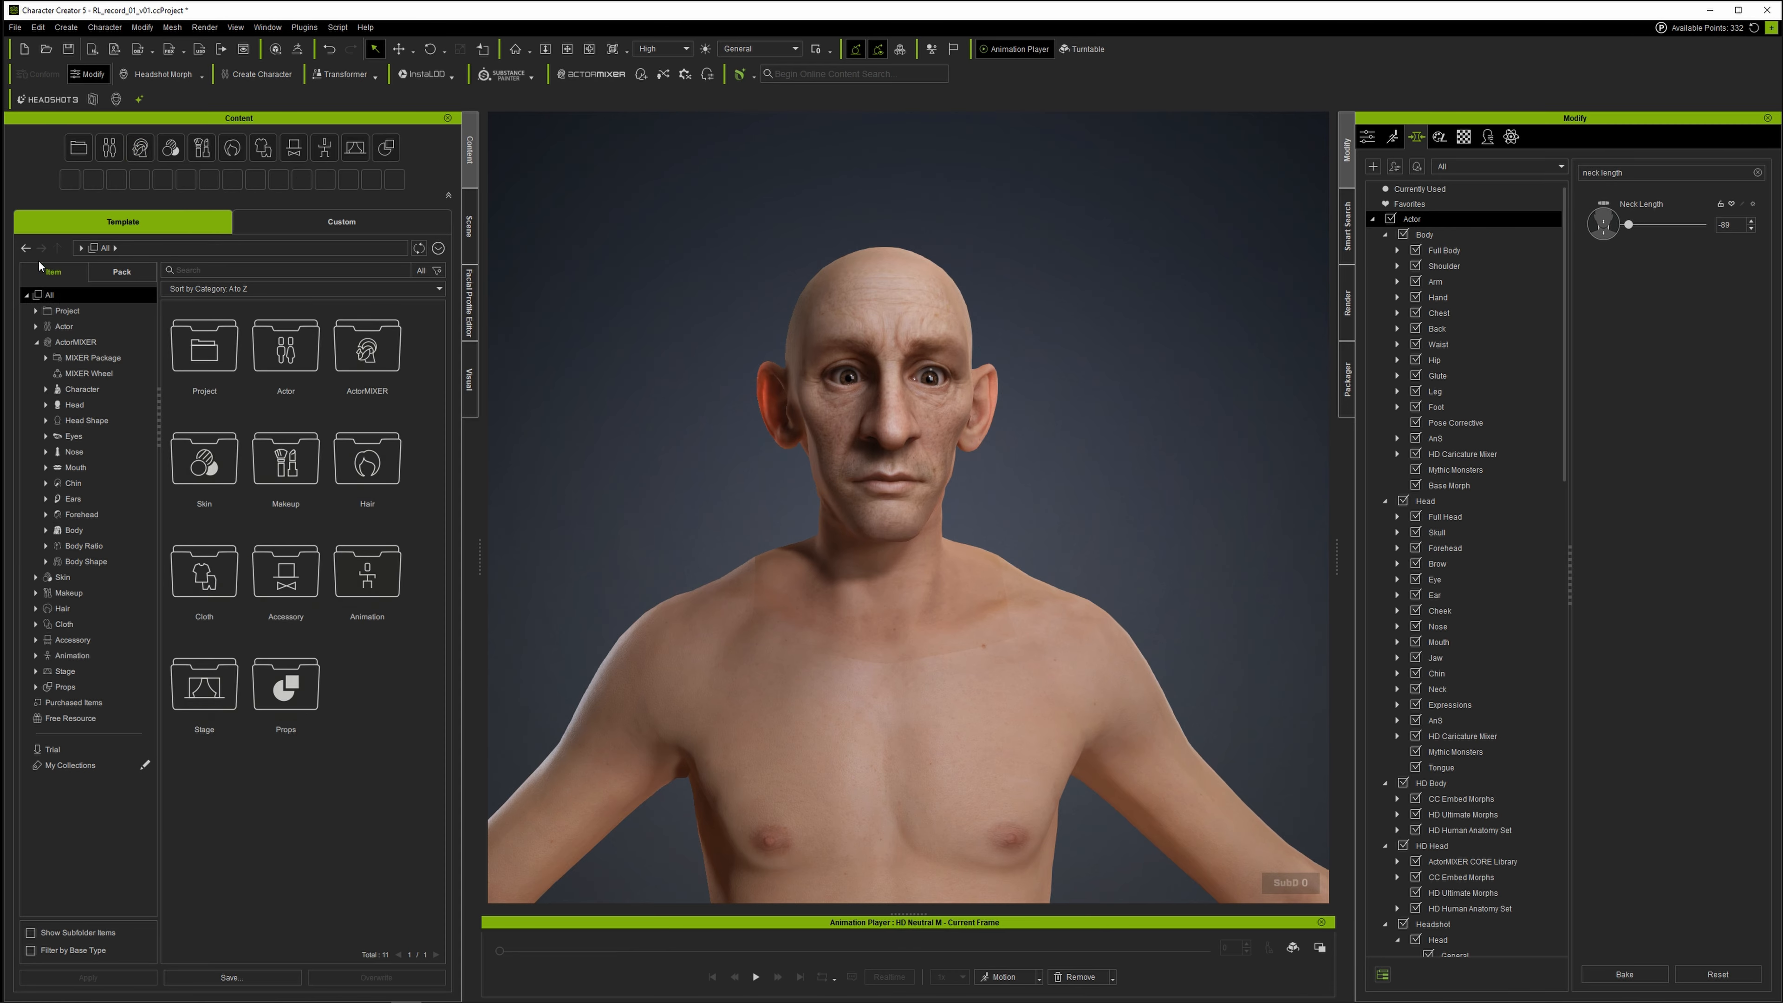
left_click(226, 270)
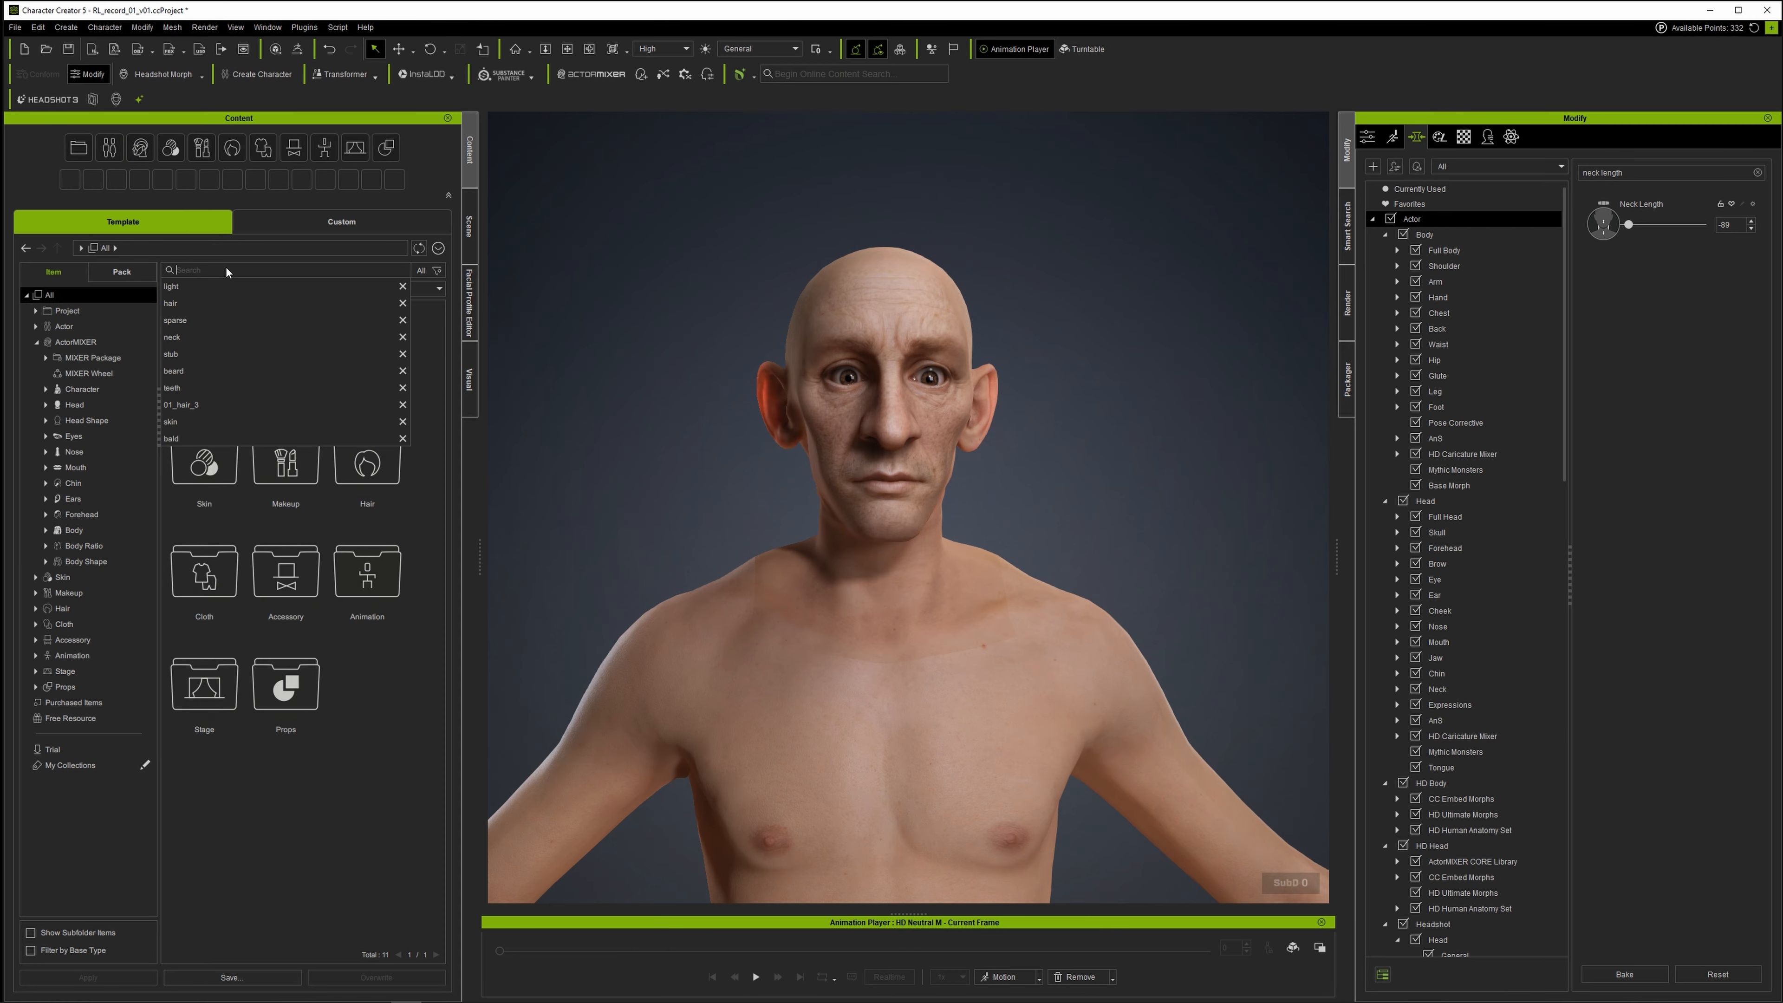
left_click(124, 272)
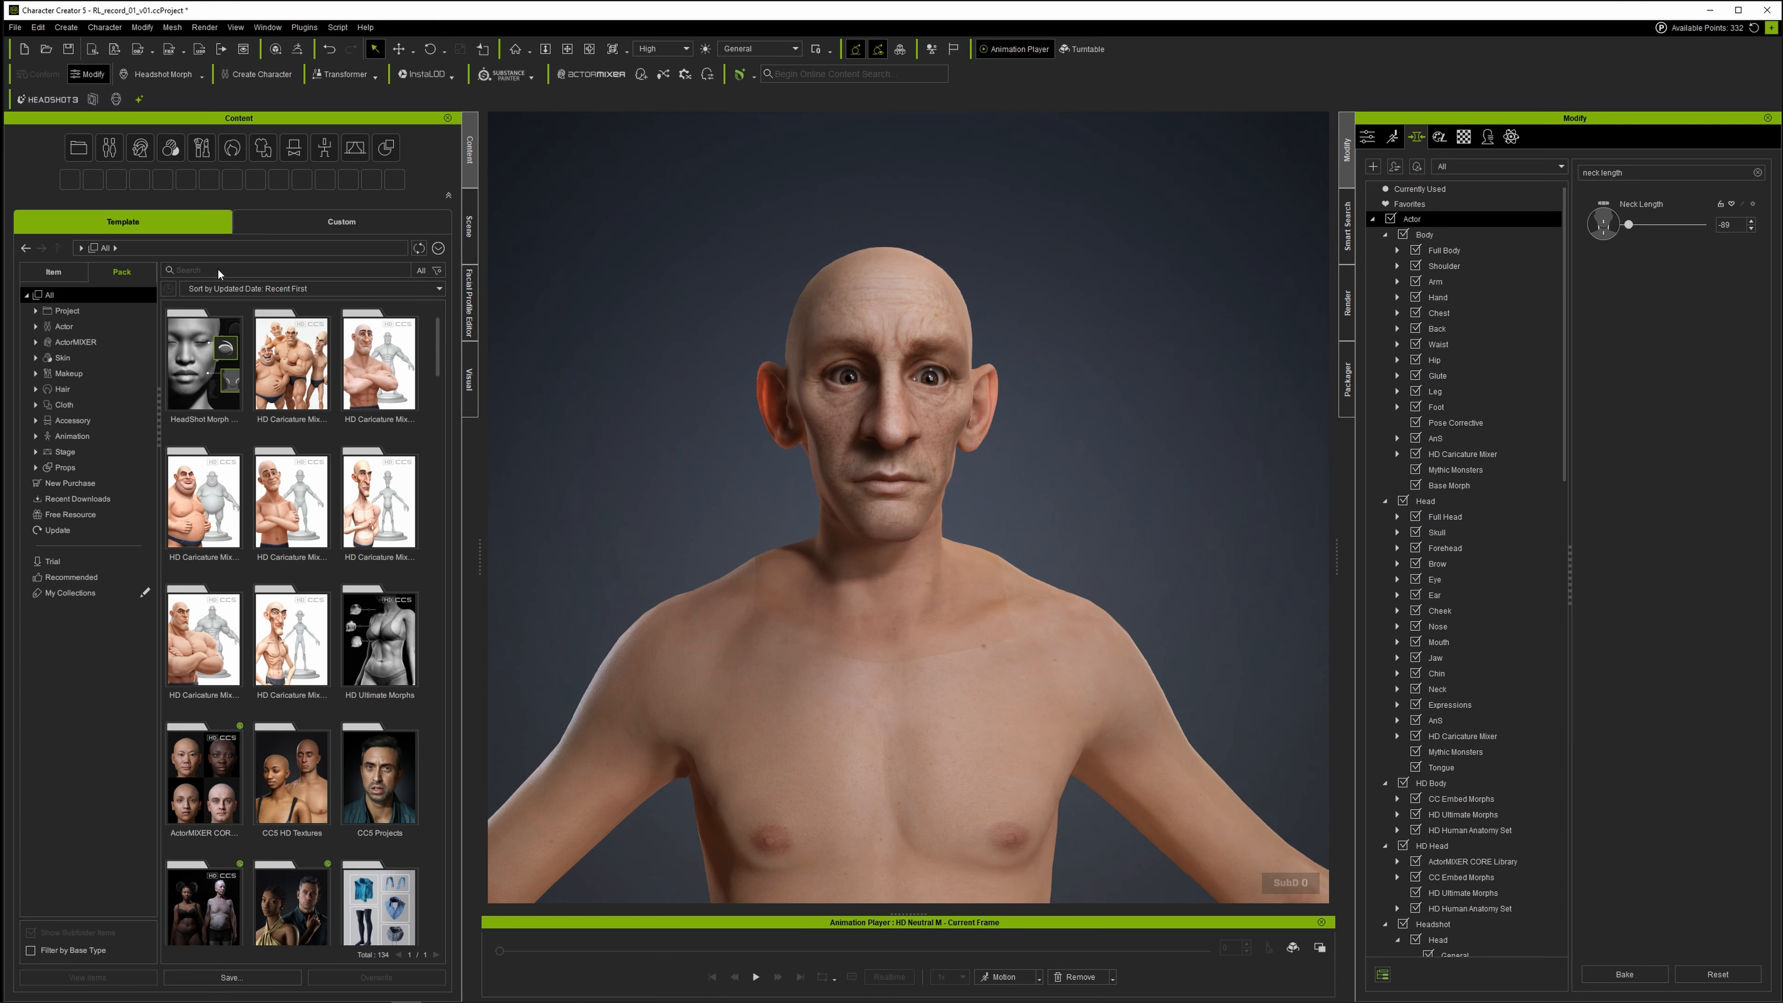
scroll(358, 647, "down", 5)
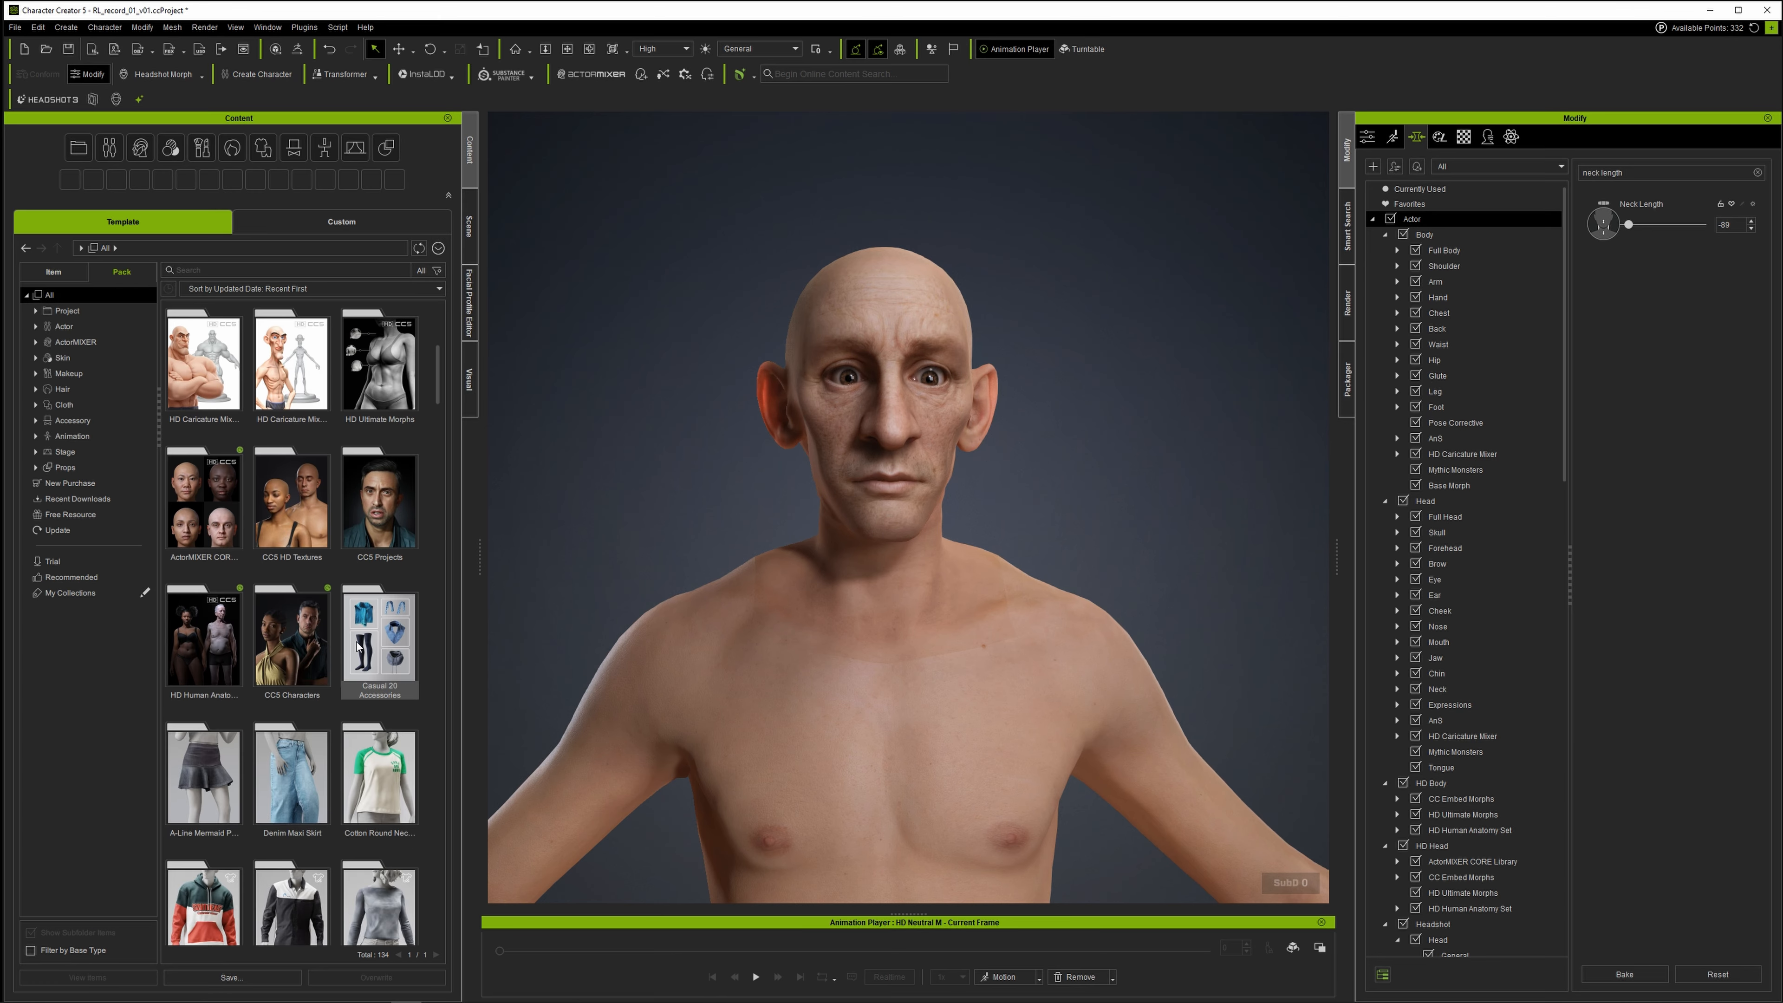
scroll(358, 646, "down", 5)
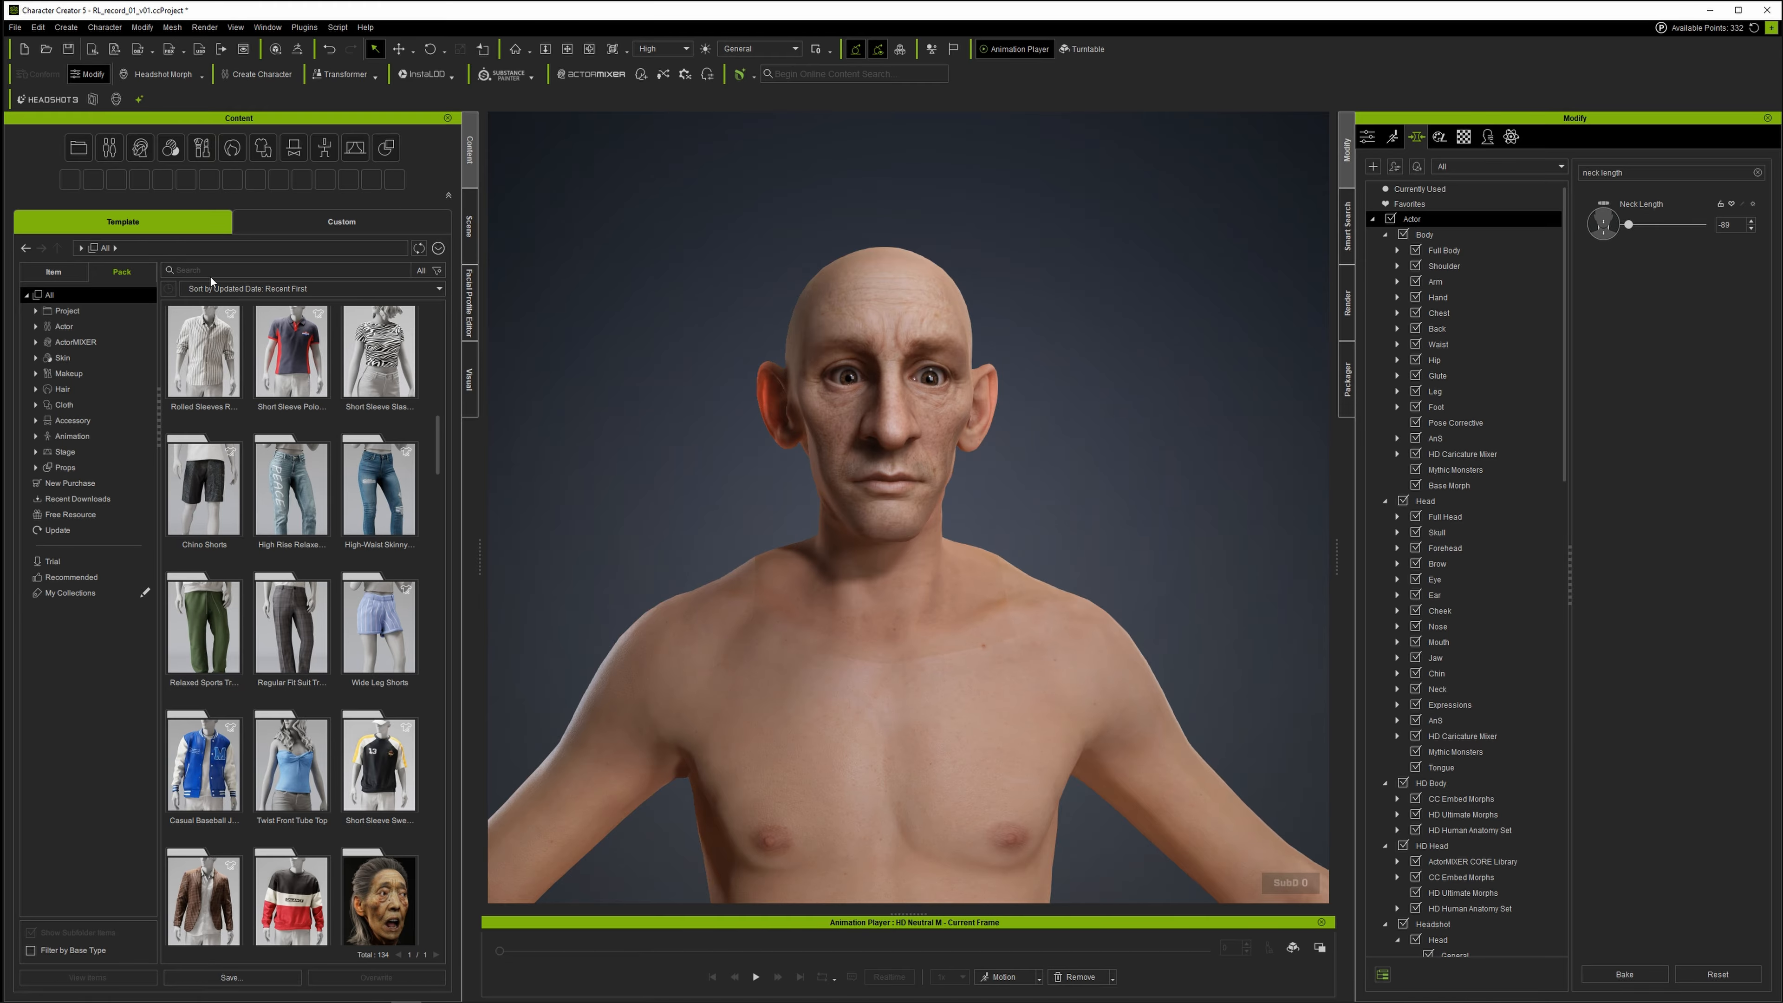
Search the content packs for "beard" and open the Beard & Brows Builder pack.
left_click(196, 270)
type("bear")
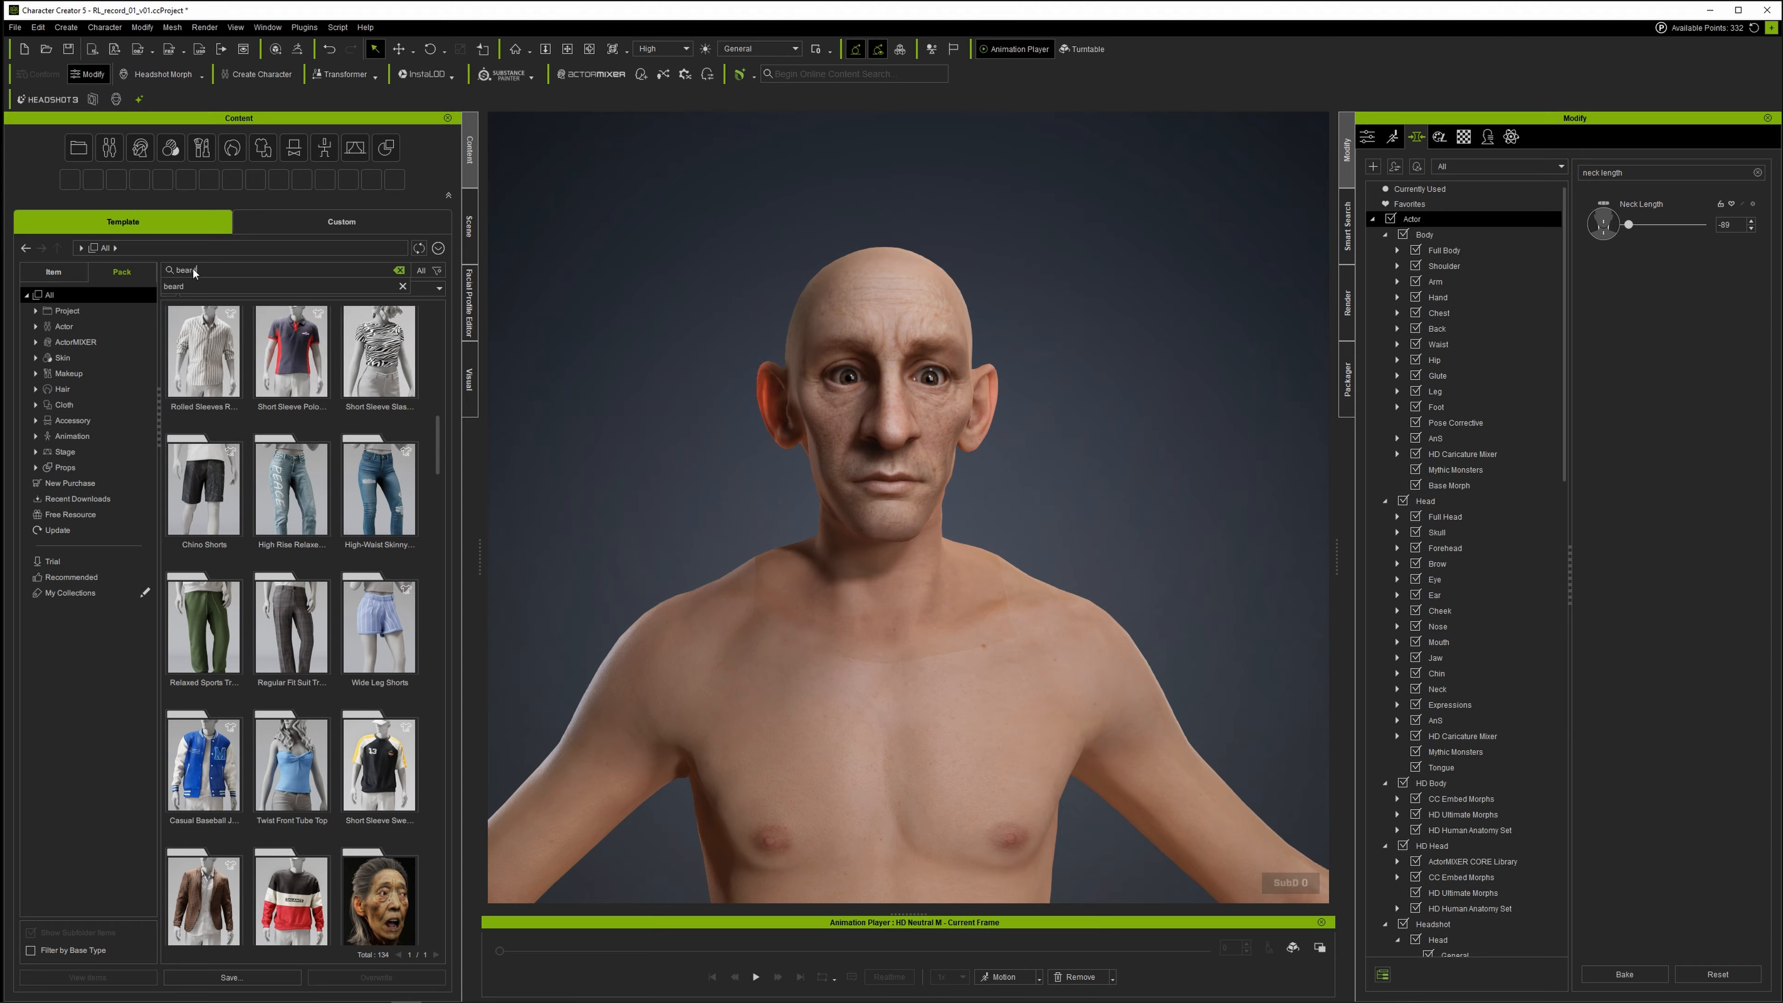
key("Return")
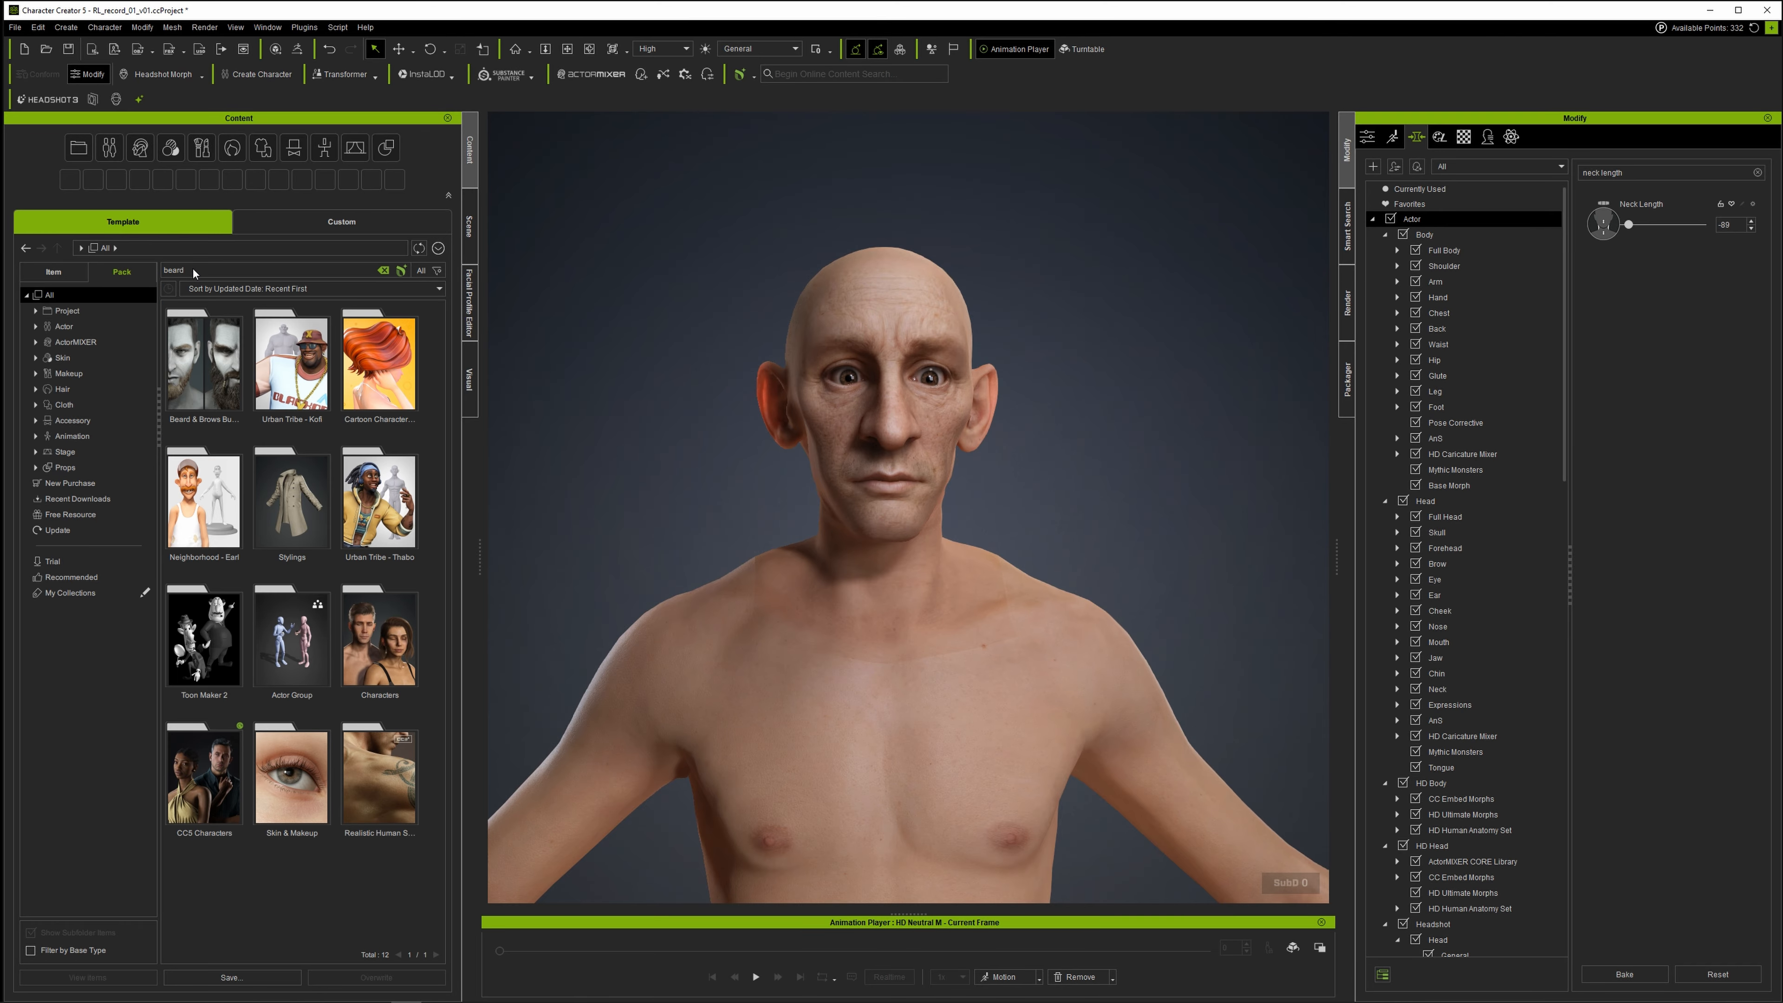
double_click(215, 349)
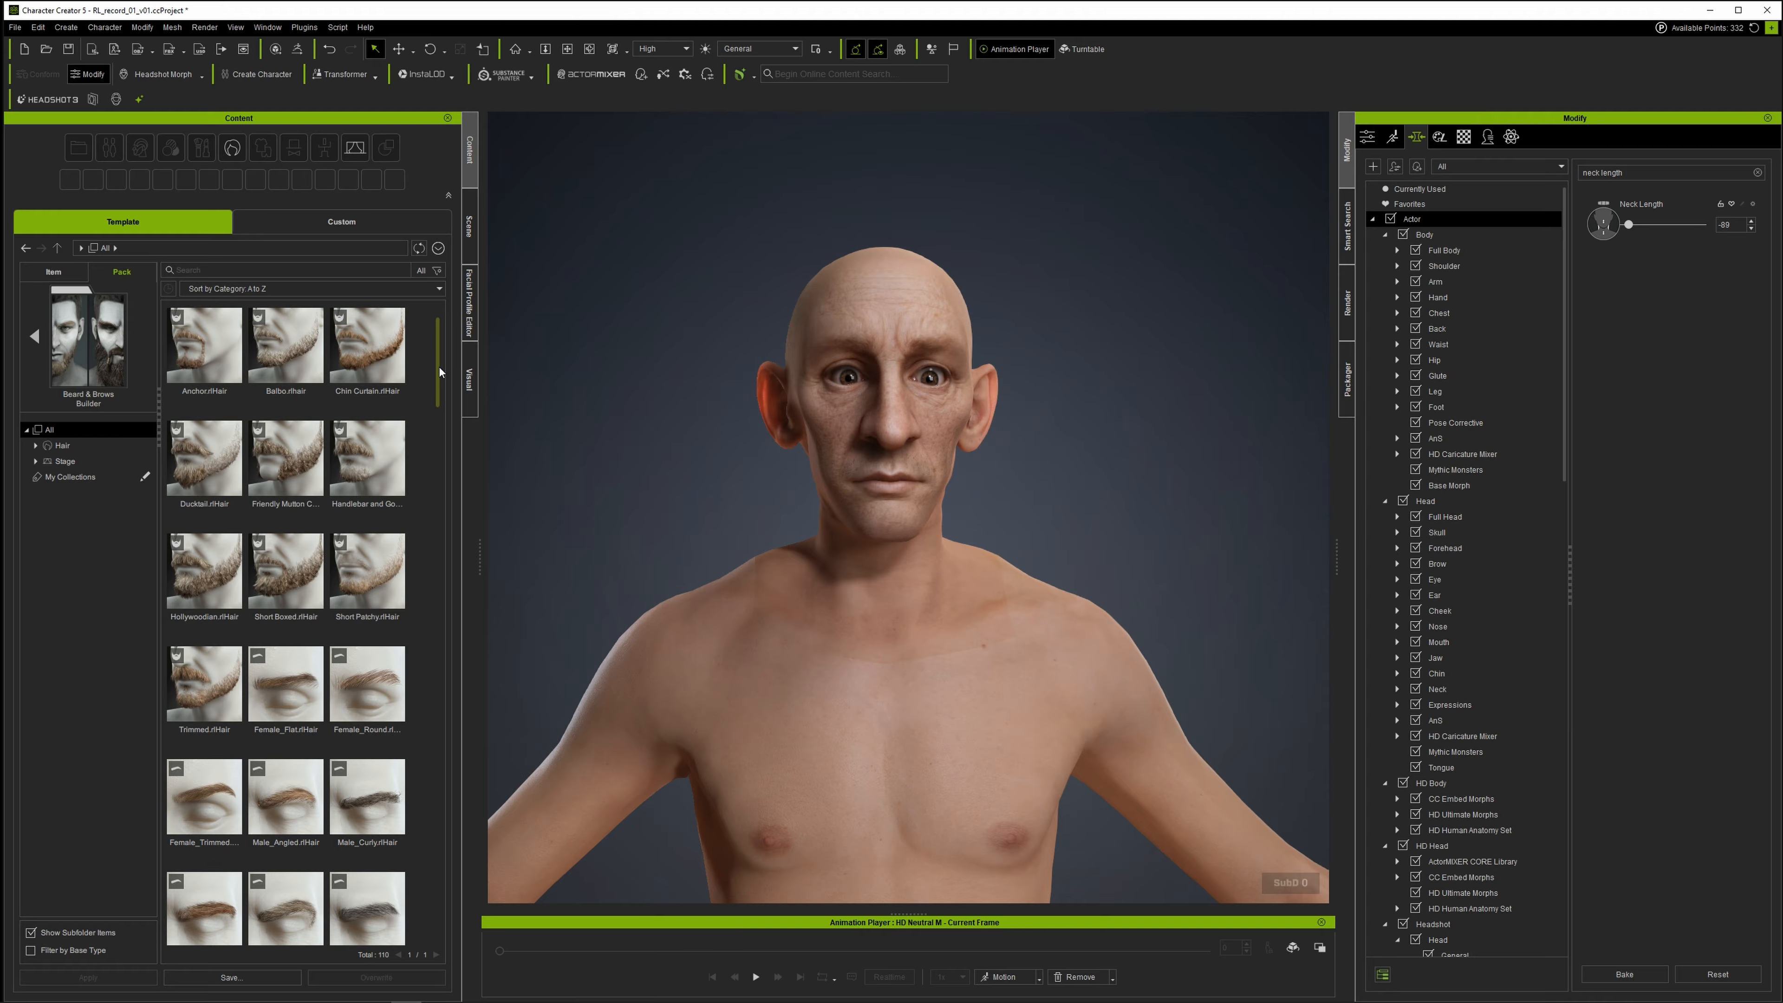
Limit the Beard & Brows Builder pack to its Hair content and search it for "sparse".
mouse_move(441, 373)
left_mouse_down()
mouse_move(443, 437)
mouse_move(445, 373)
left_mouse_up()
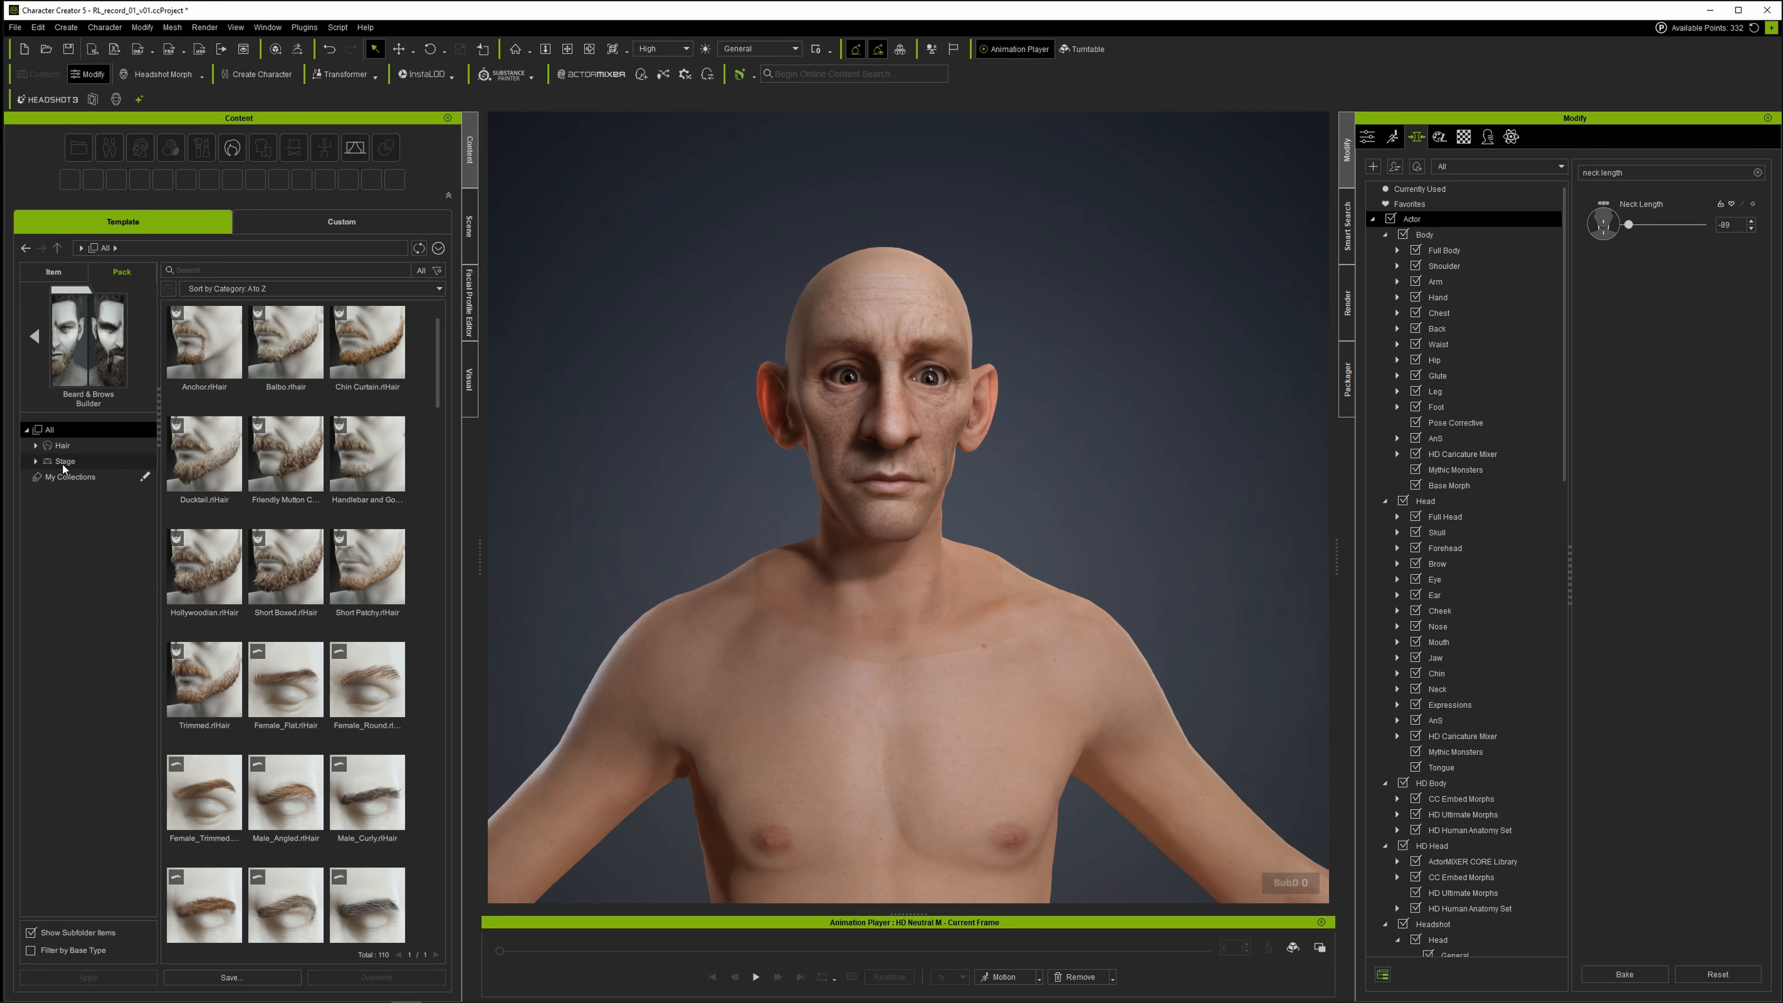
left_click(70, 448)
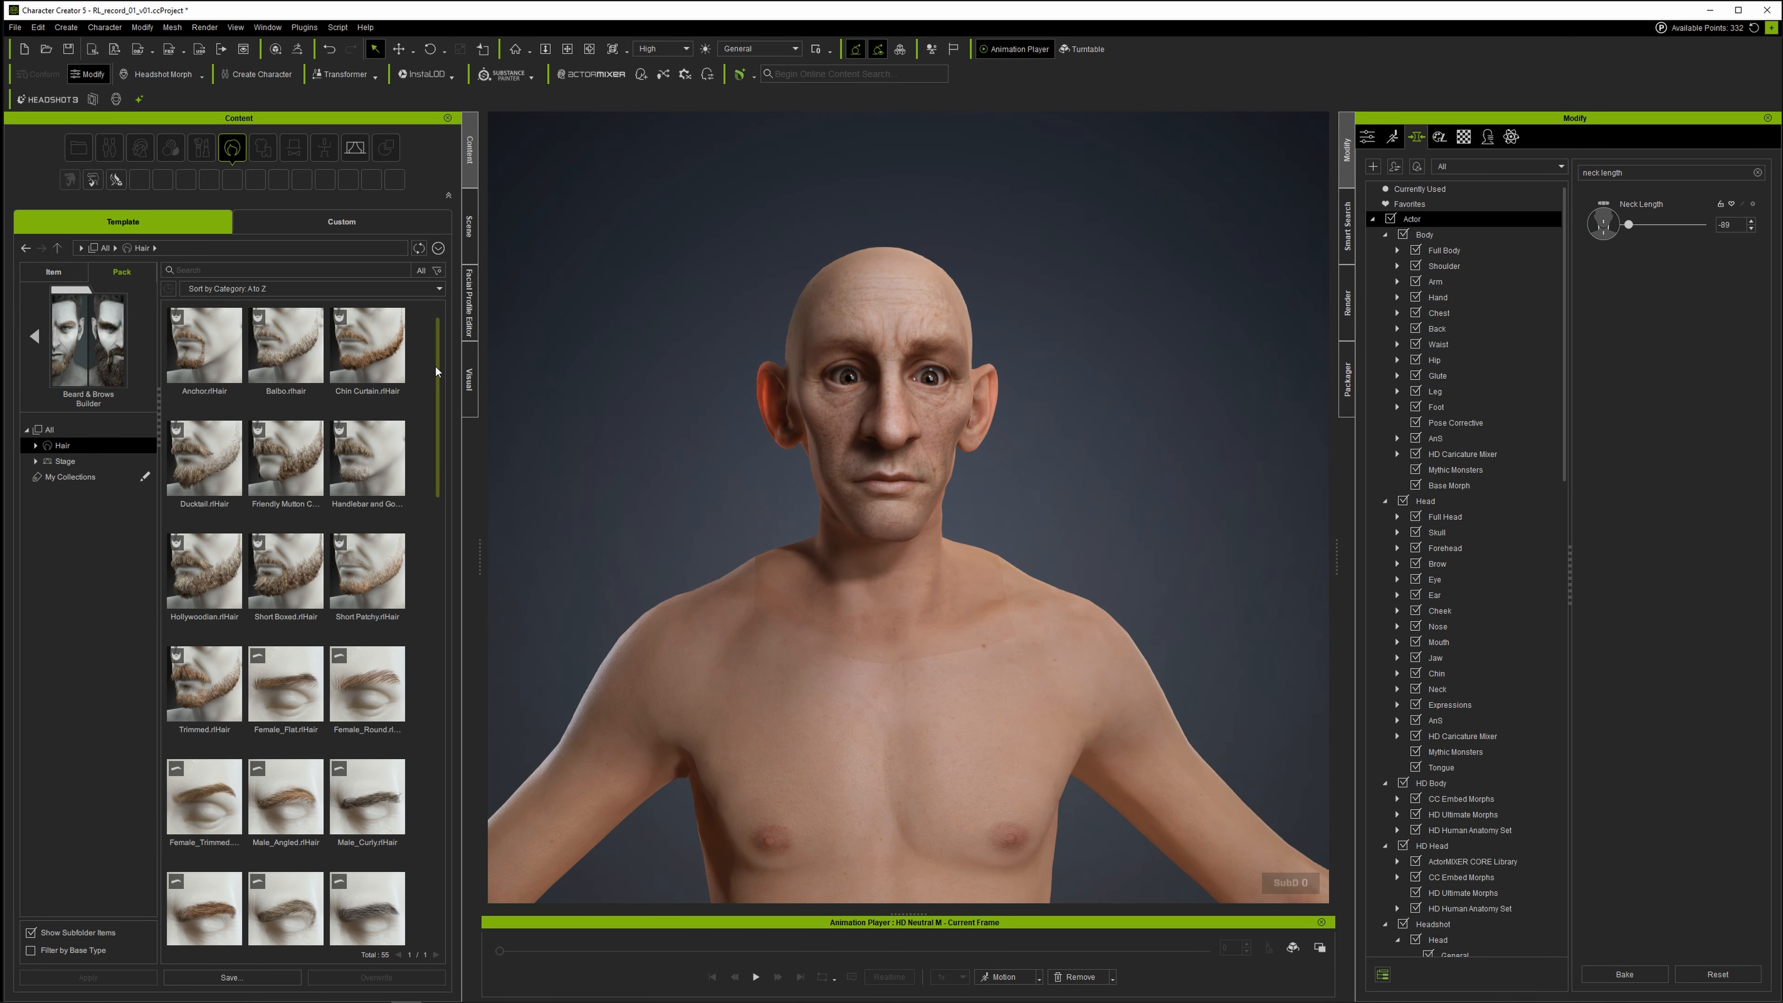
scroll(433, 387, "down", 2)
scroll(433, 386, "up", 1)
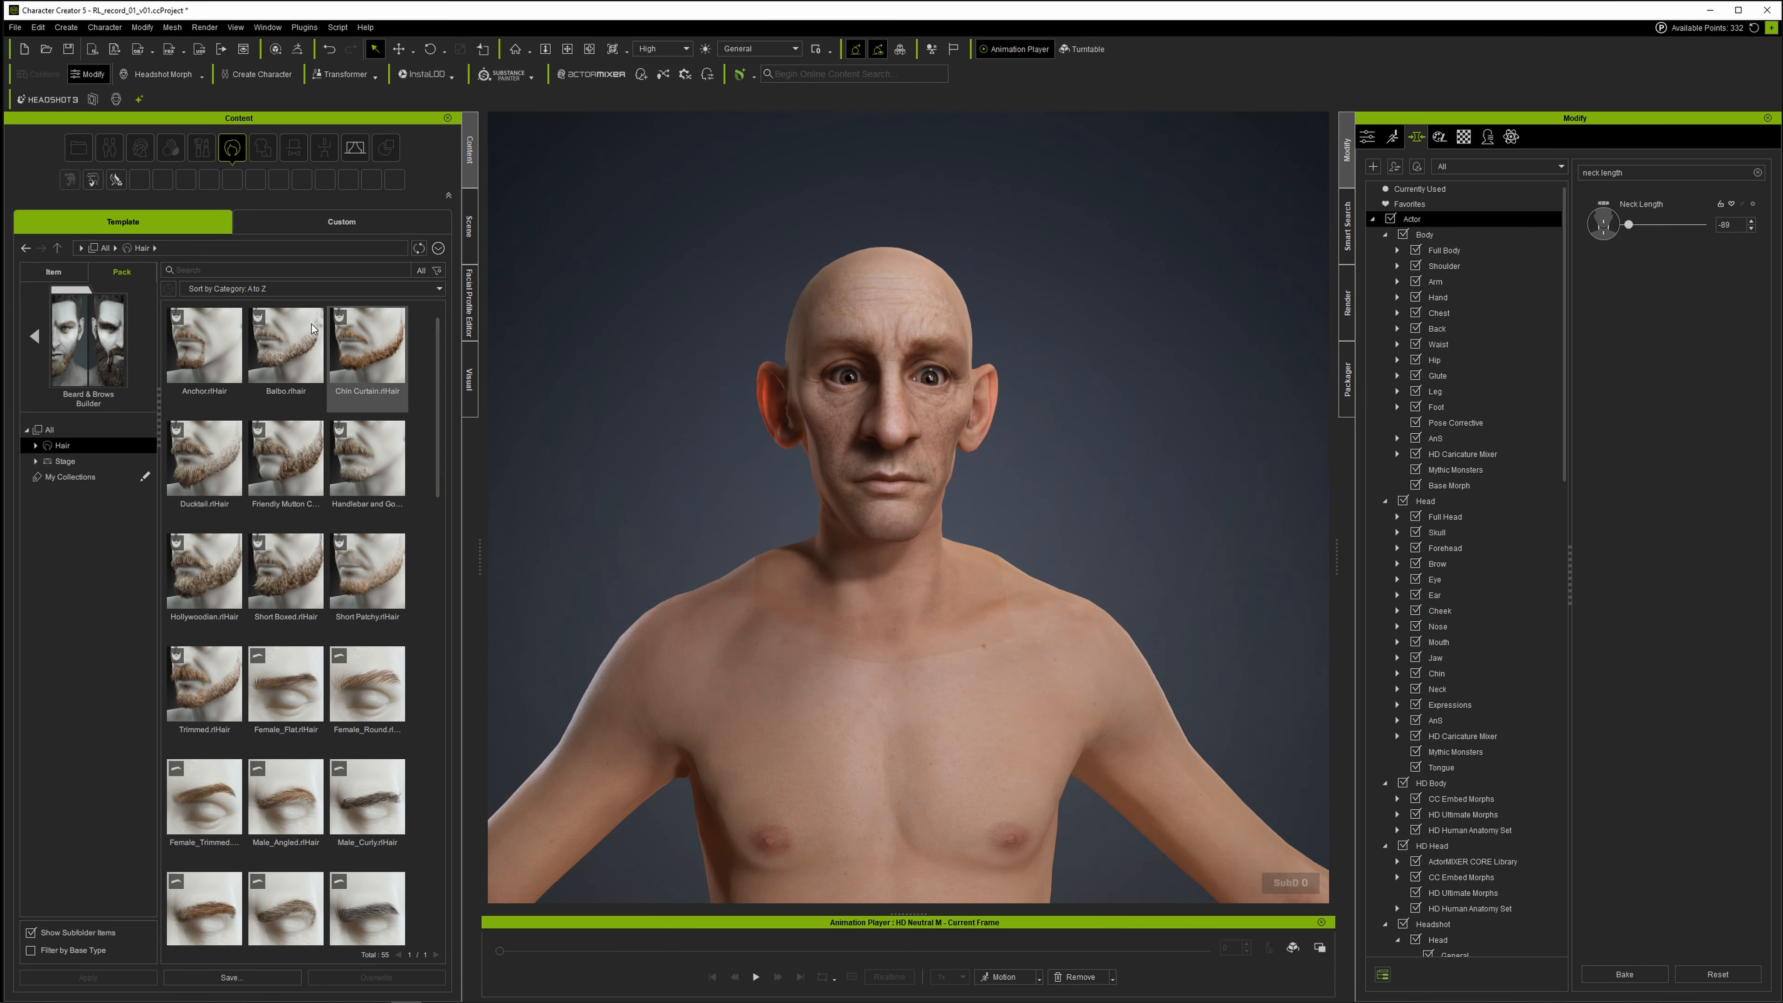
left_click(204, 273)
type("sparse")
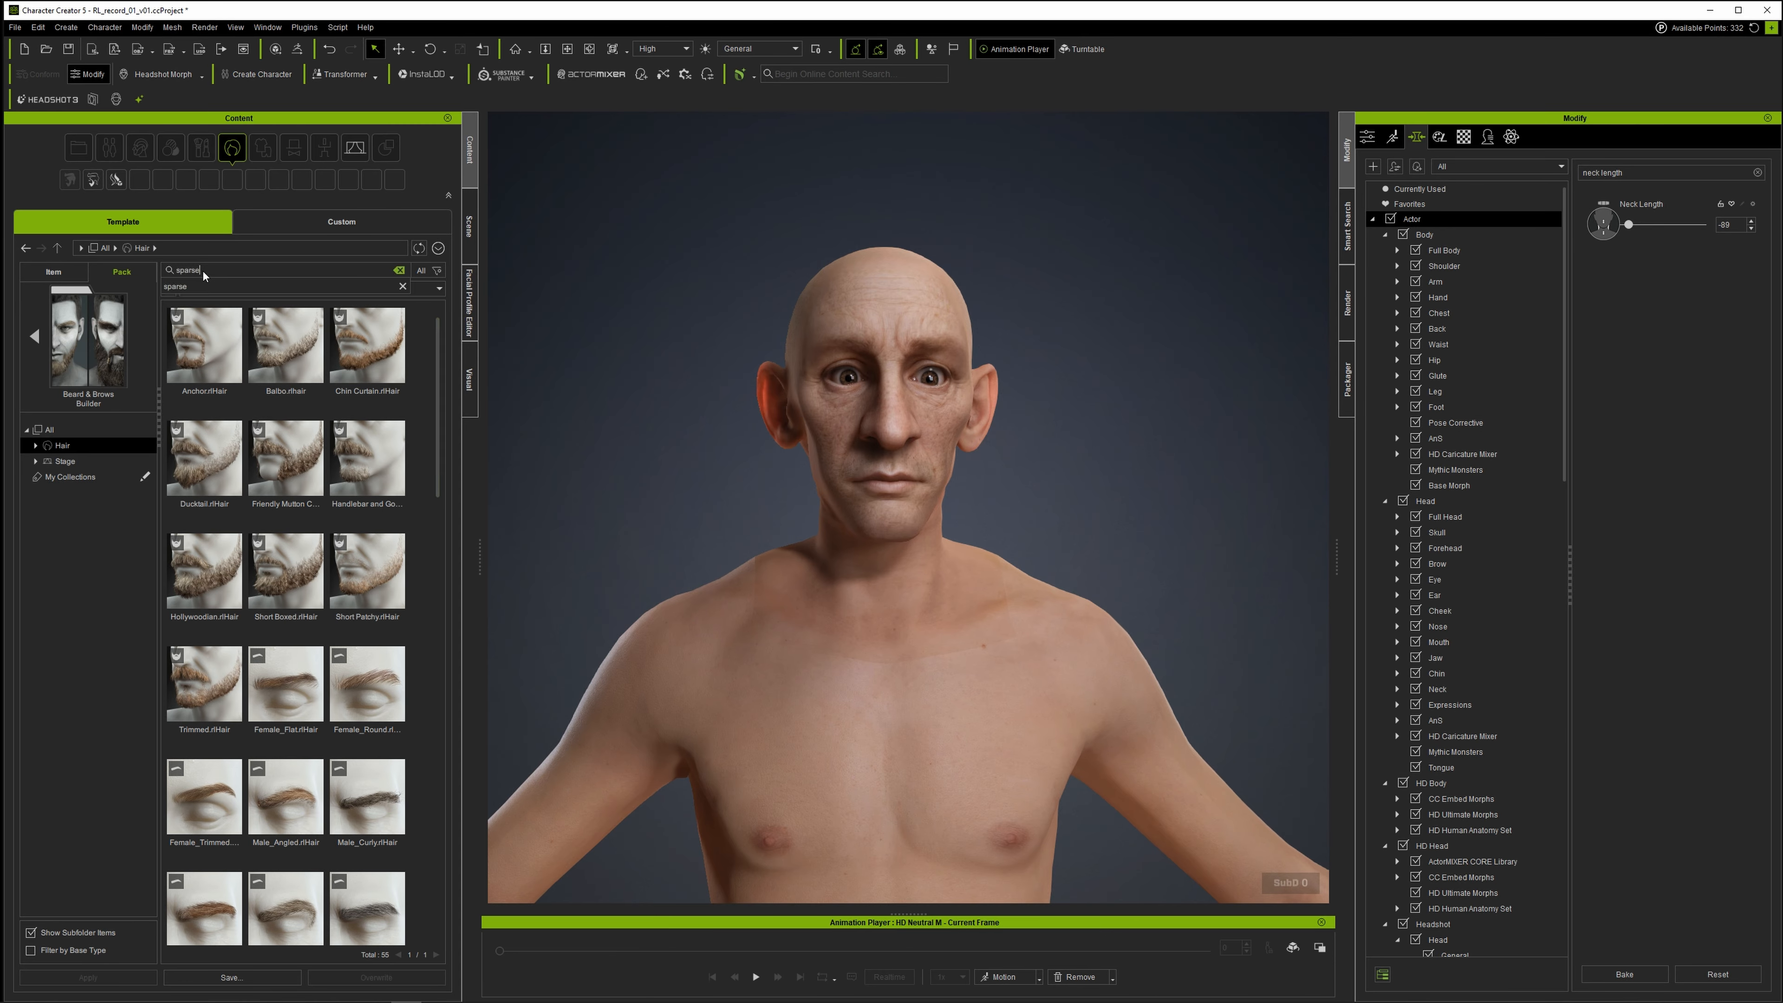
key("Return")
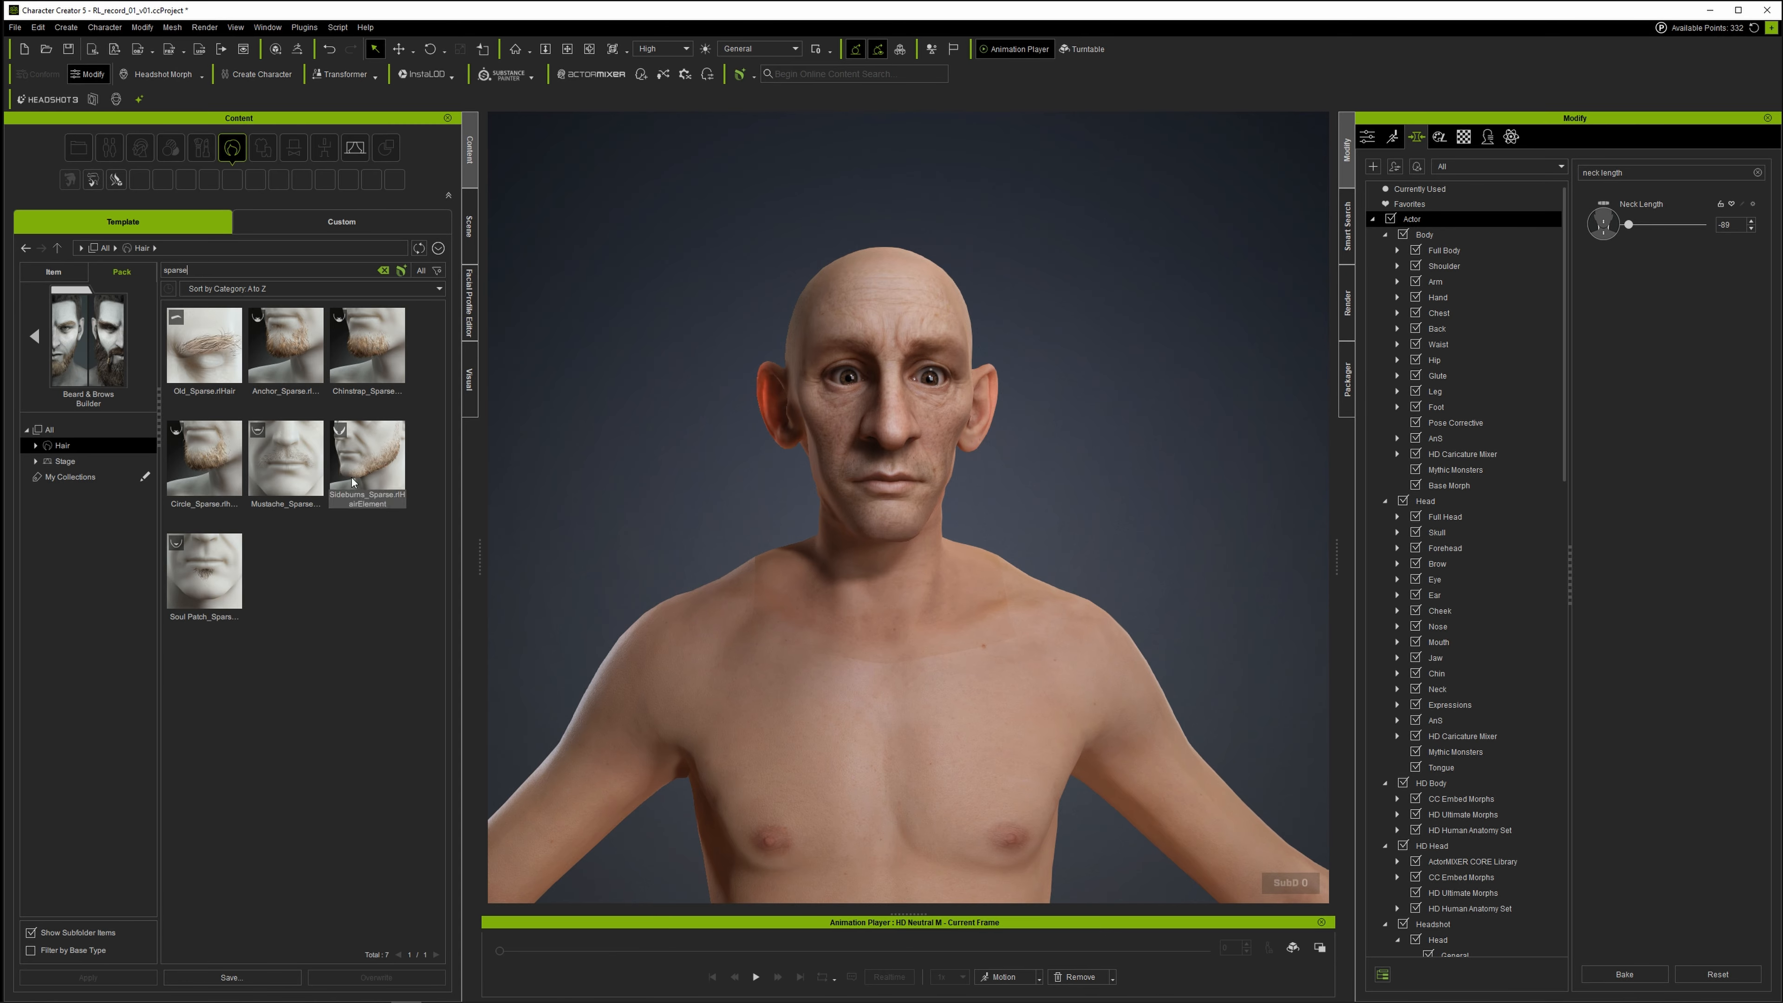
Apply the Sideburns_Sparse, Mustache_Sparse and Soul_Patch_Sparse hair elements to the character's face.
double_click(365, 463)
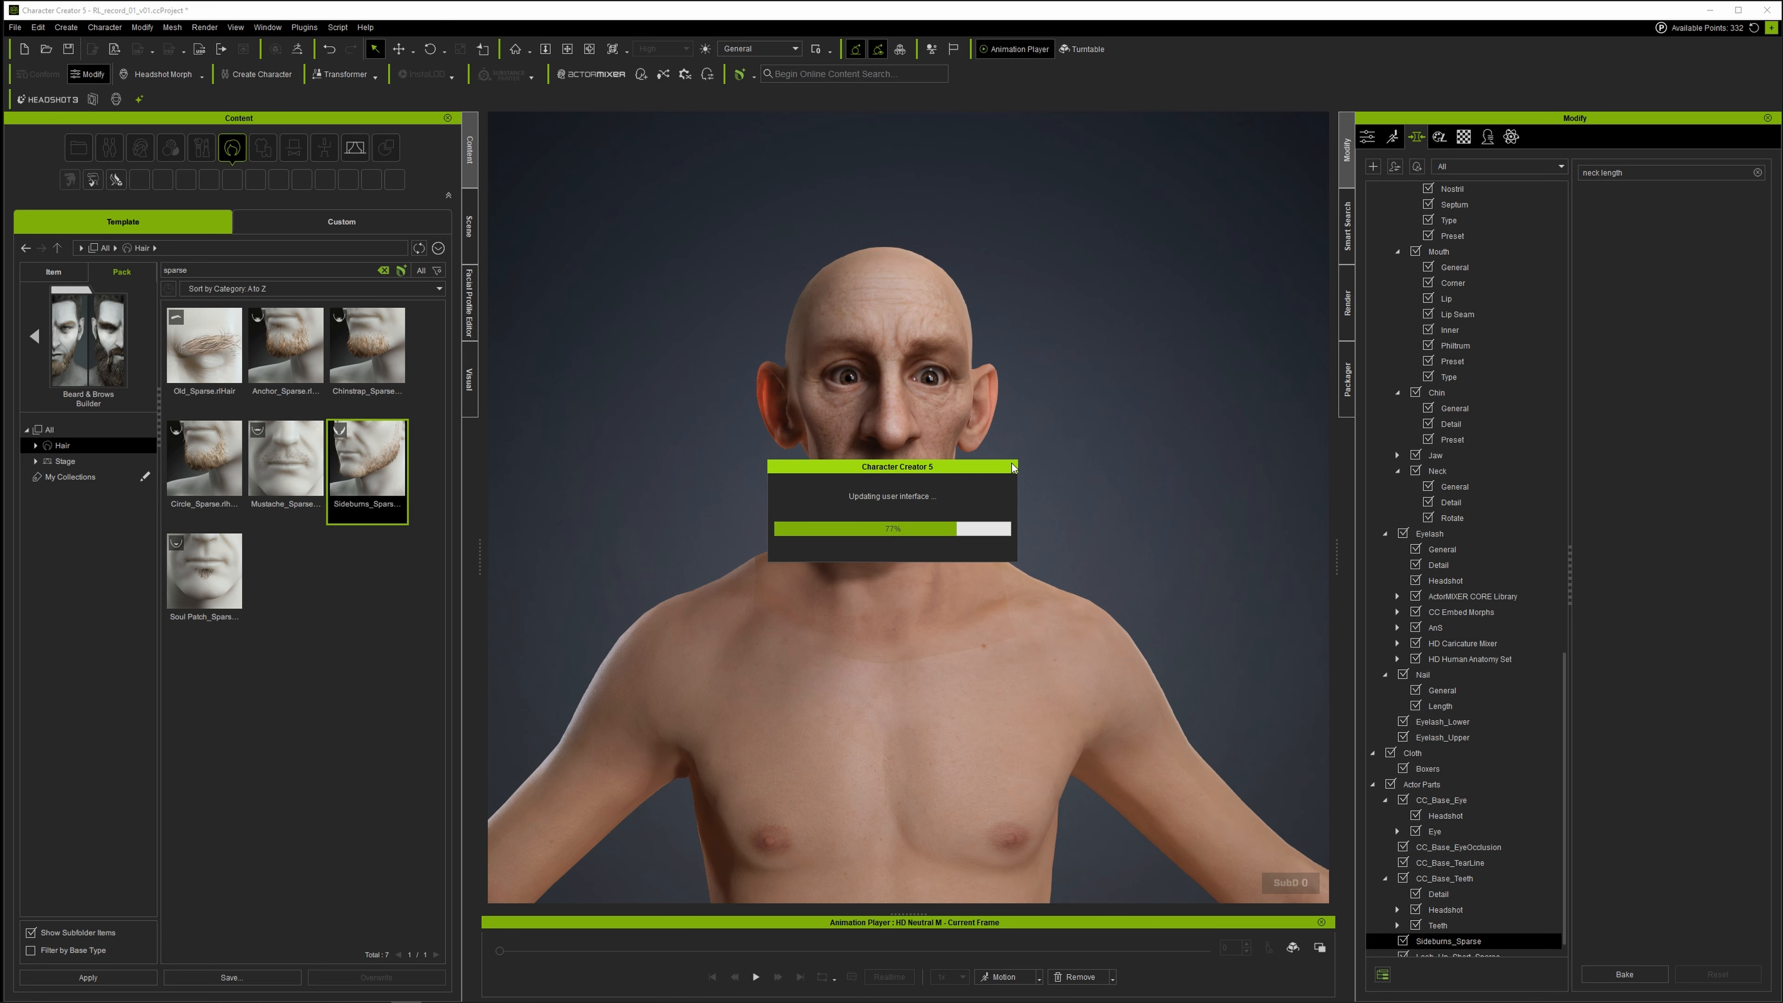
scroll(985, 454, "up", 5)
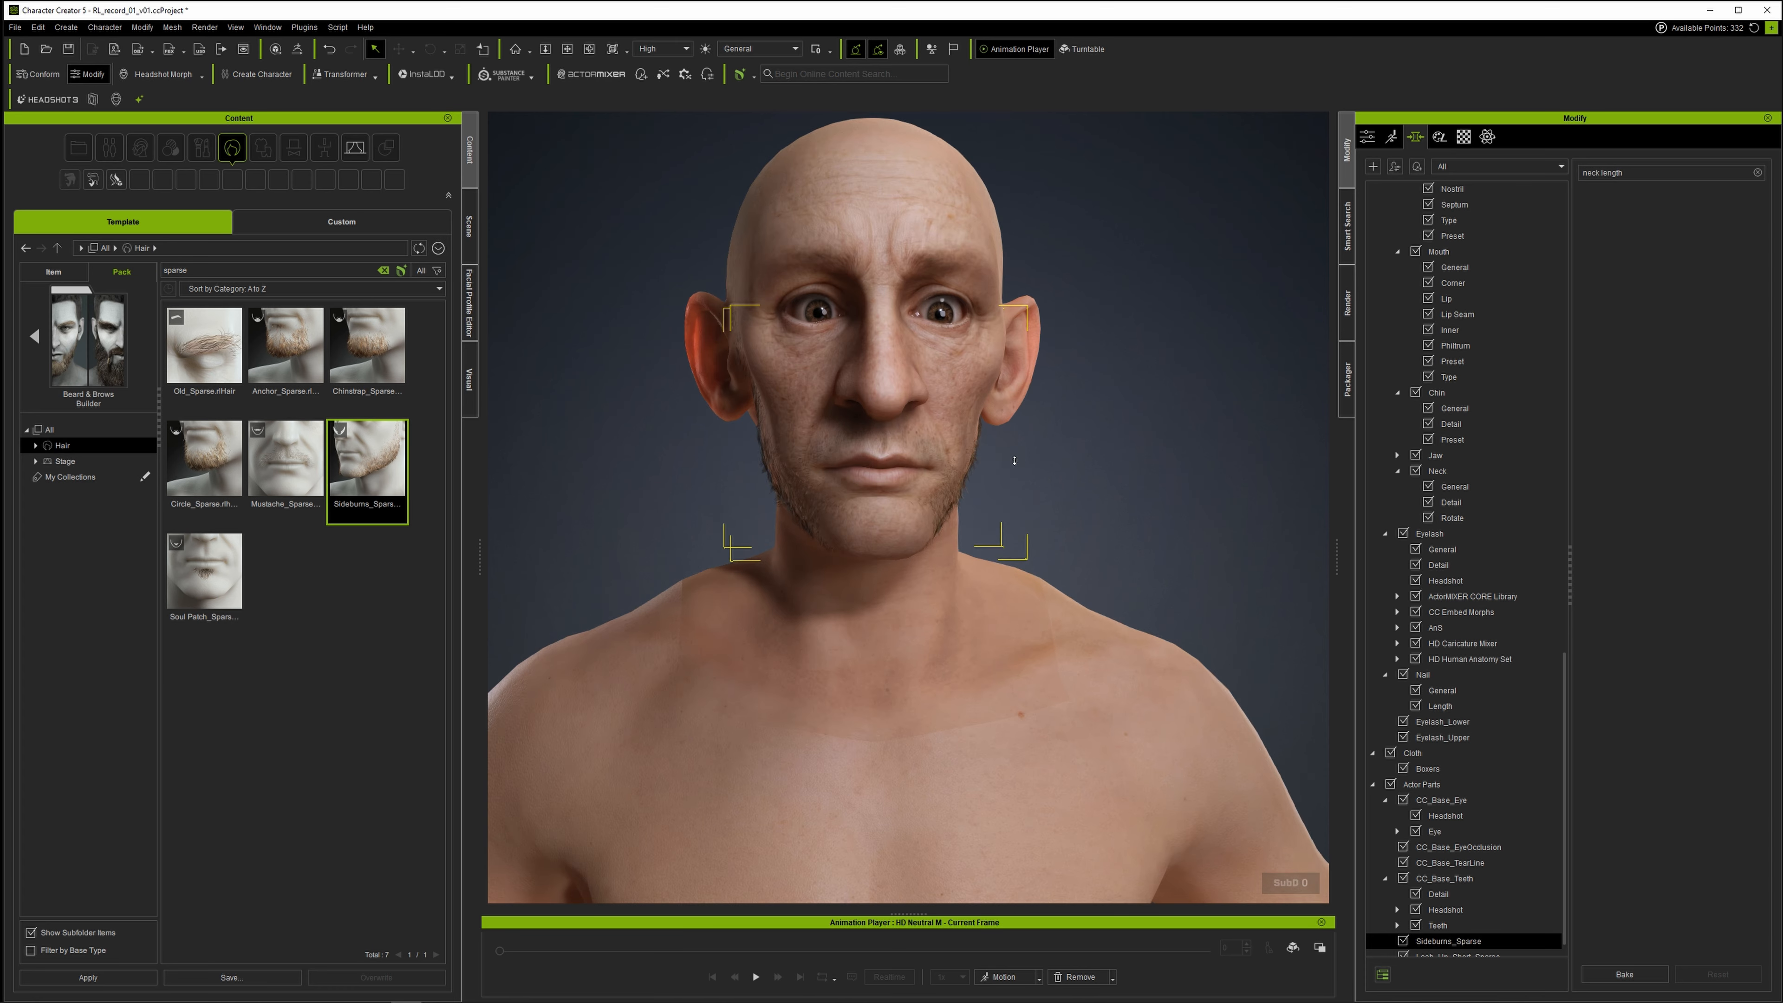
right_click_drag(986, 455, 972, 460)
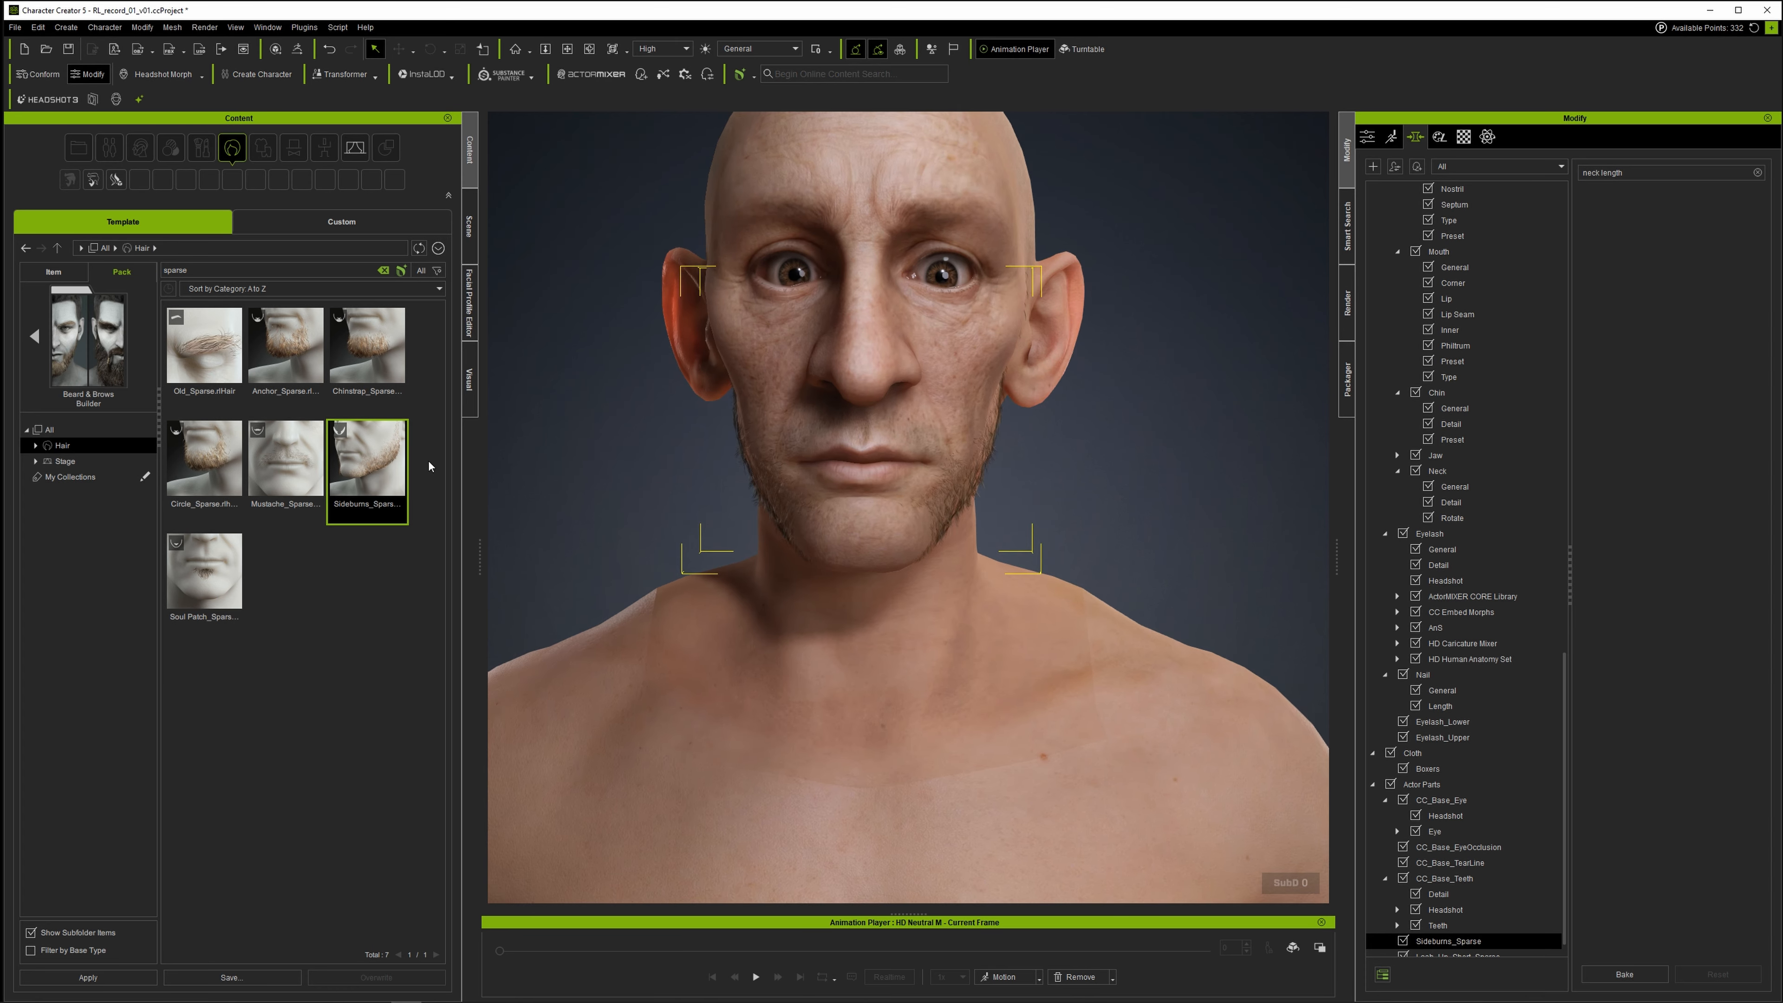
double_click(285, 460)
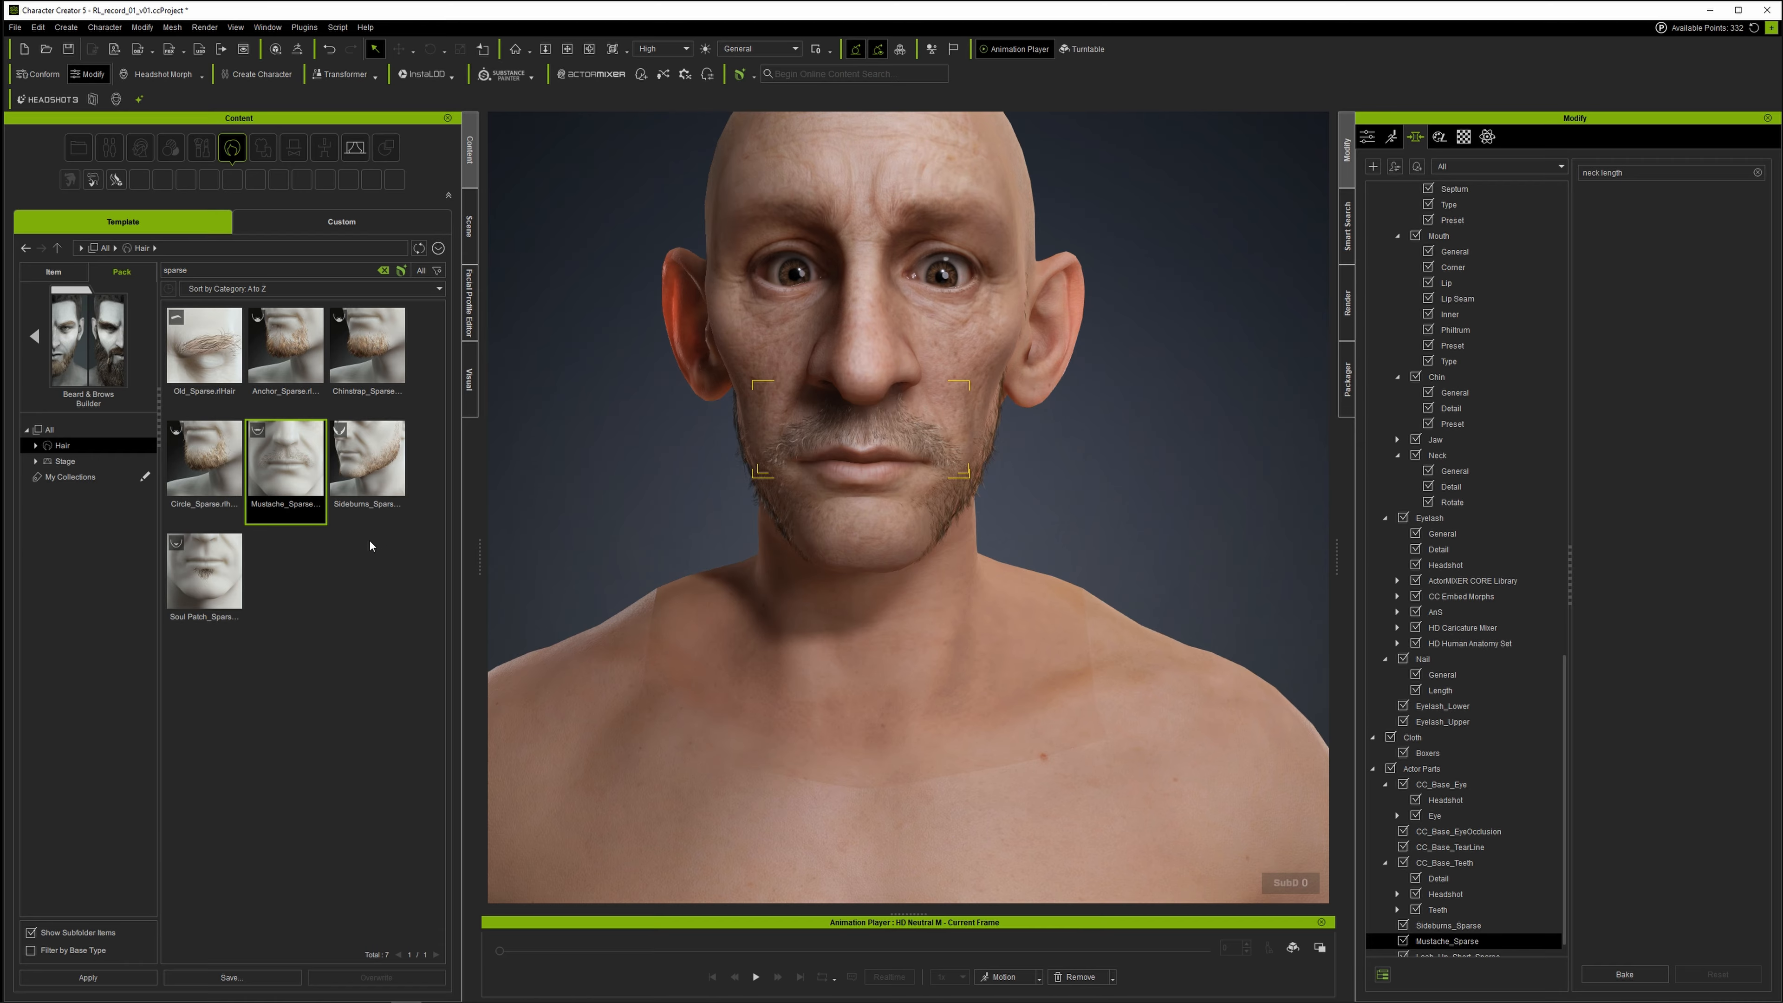
double_click(208, 569)
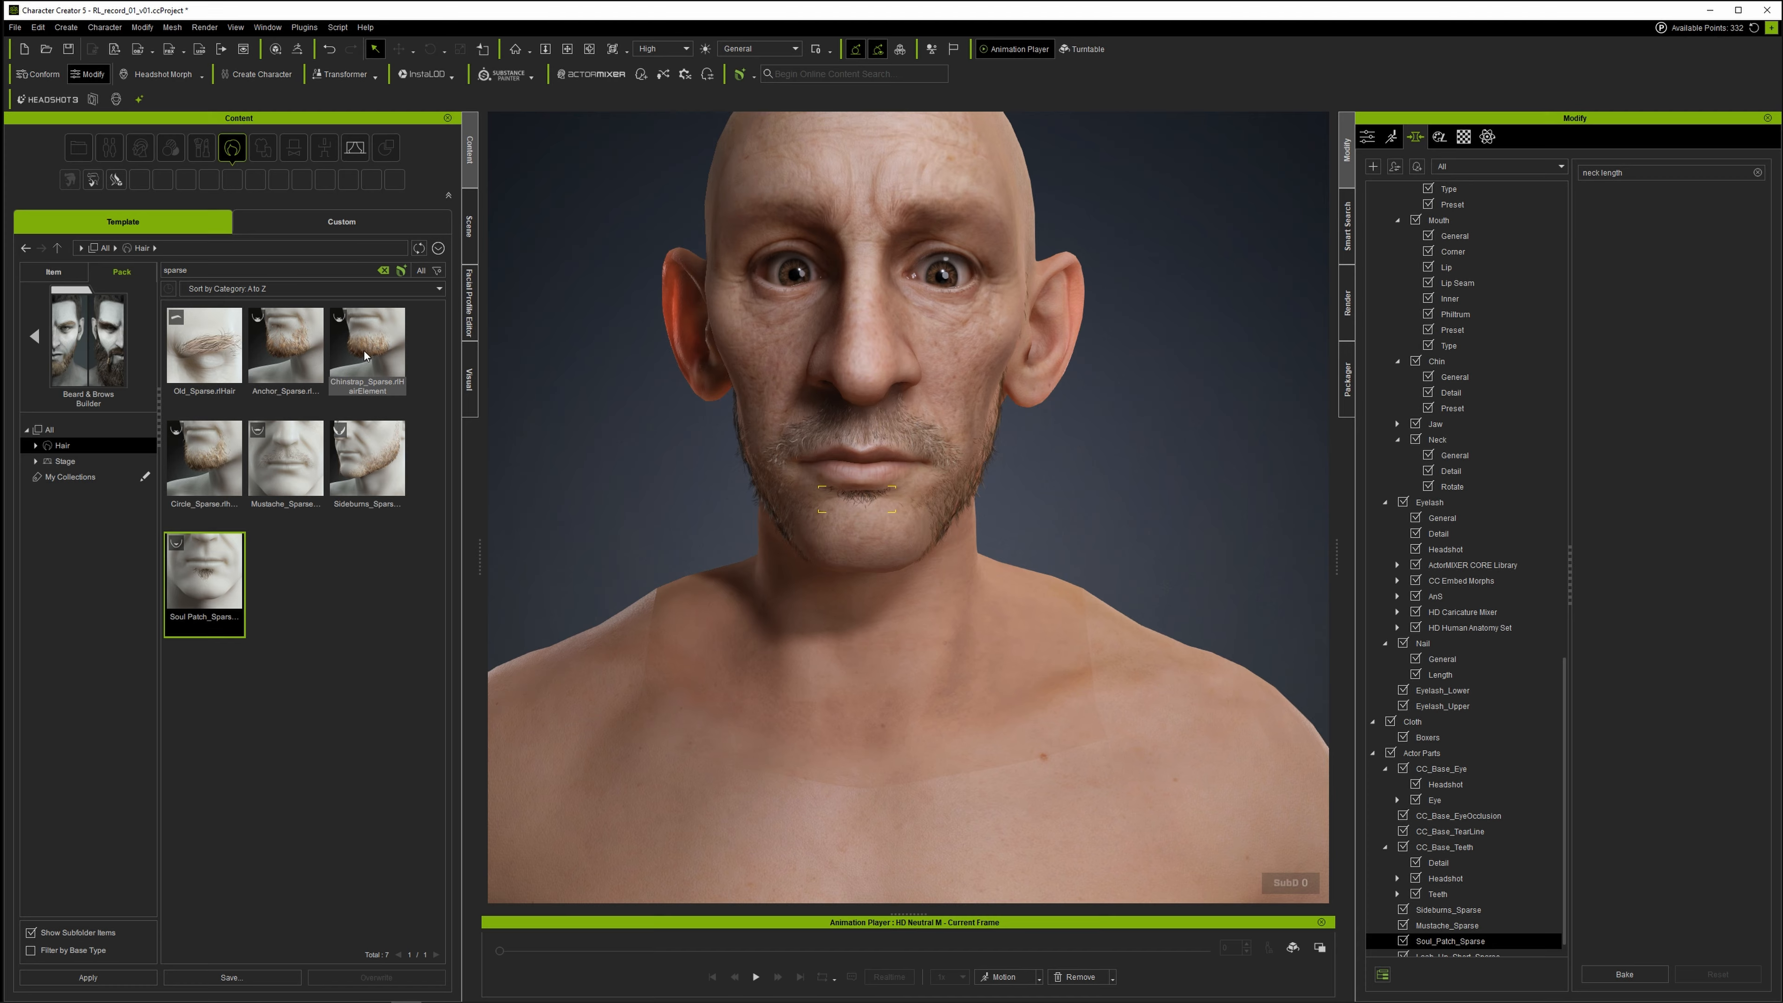
Try the Anchor_Sparse beard on the chin and replace it with Chinstrap_Sparse.
double_click(281, 356)
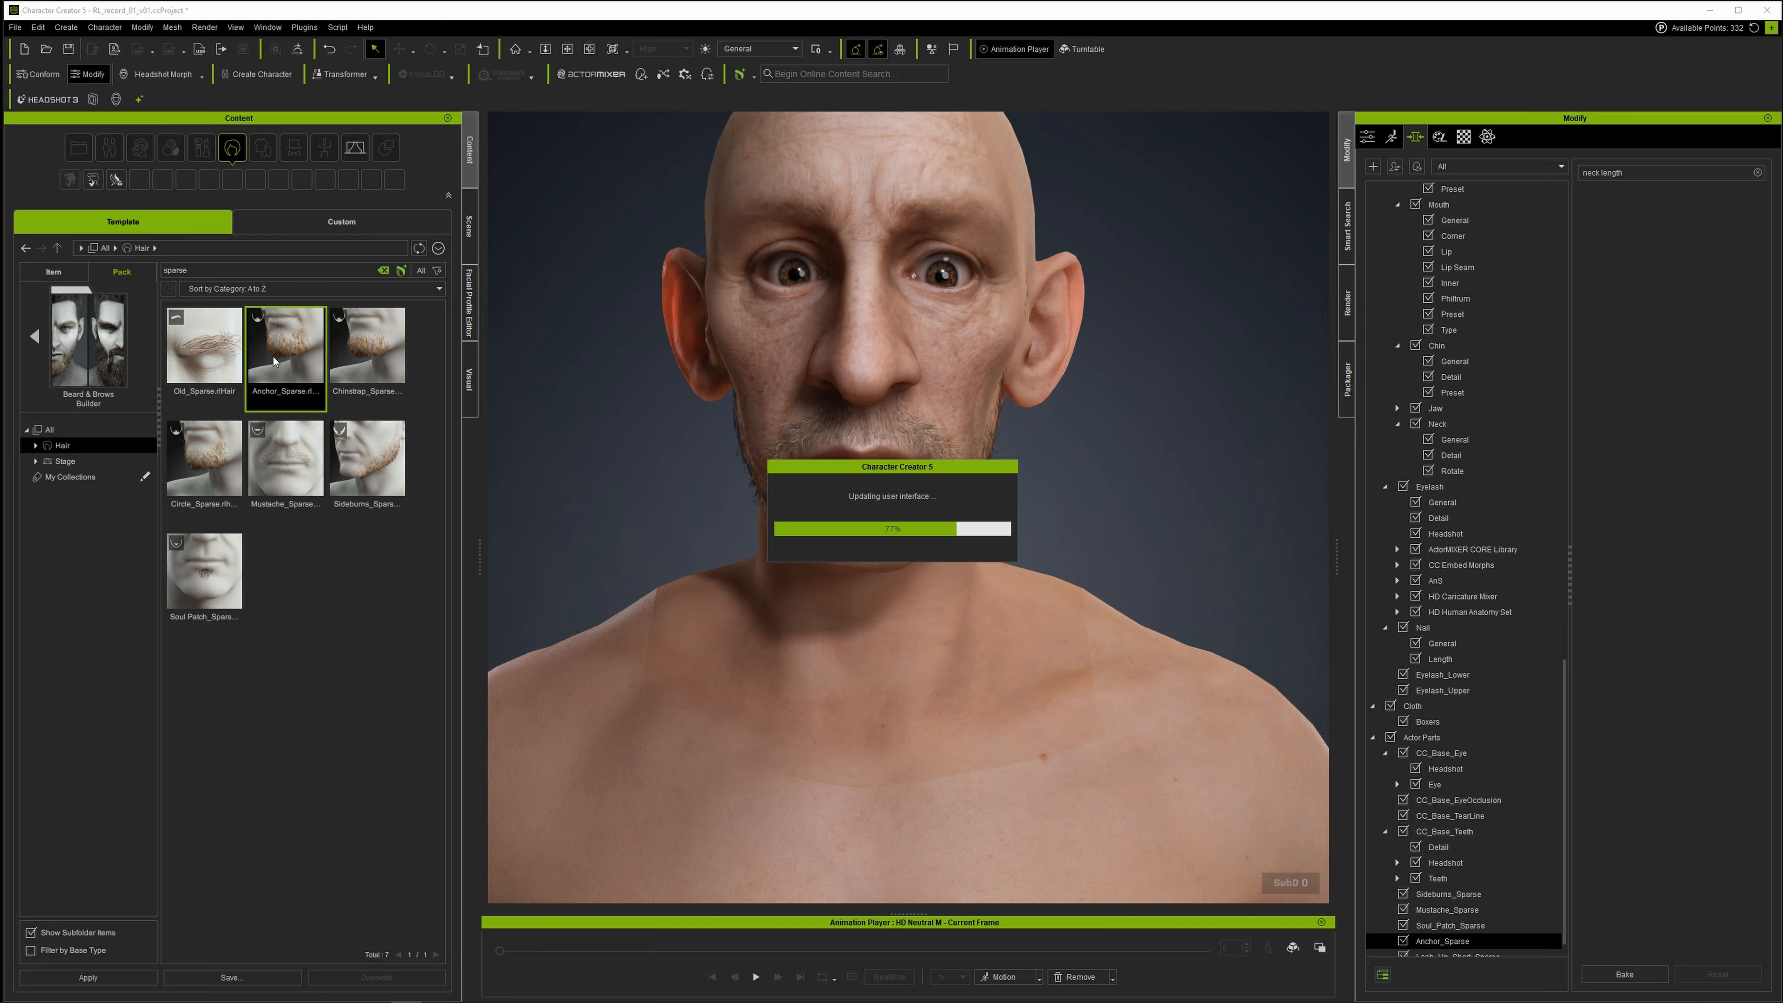
double_click(395, 366)
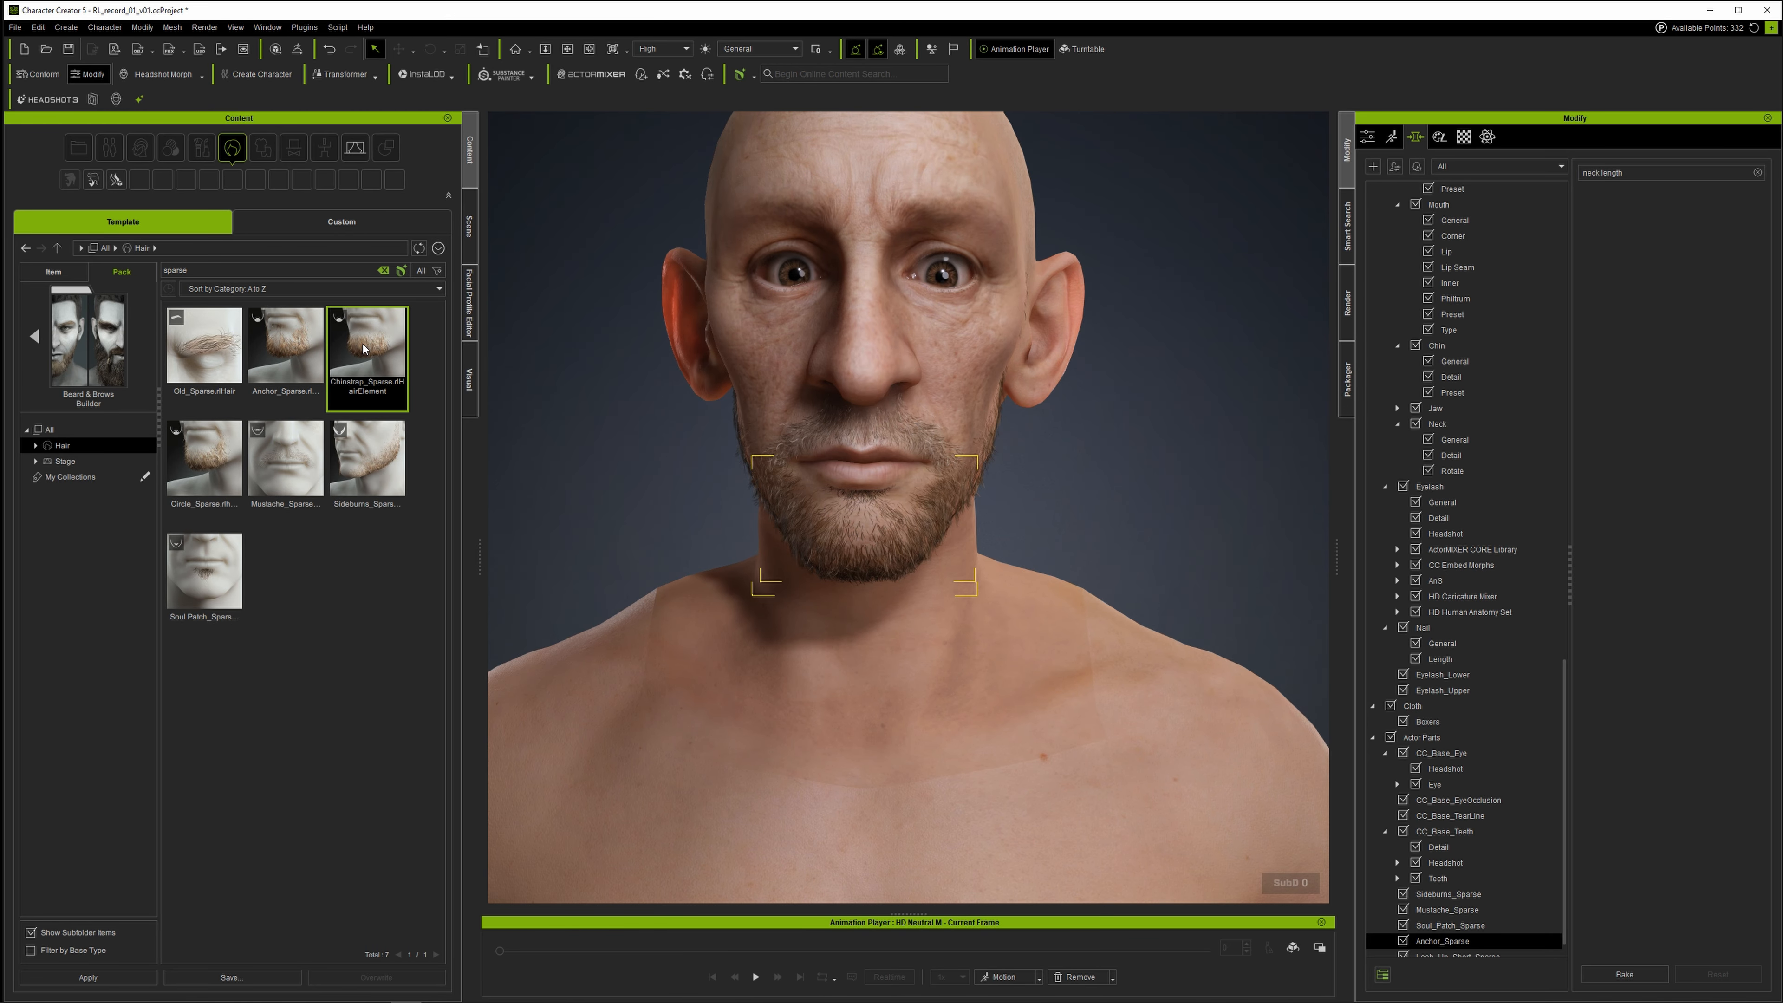
left_click(416, 521)
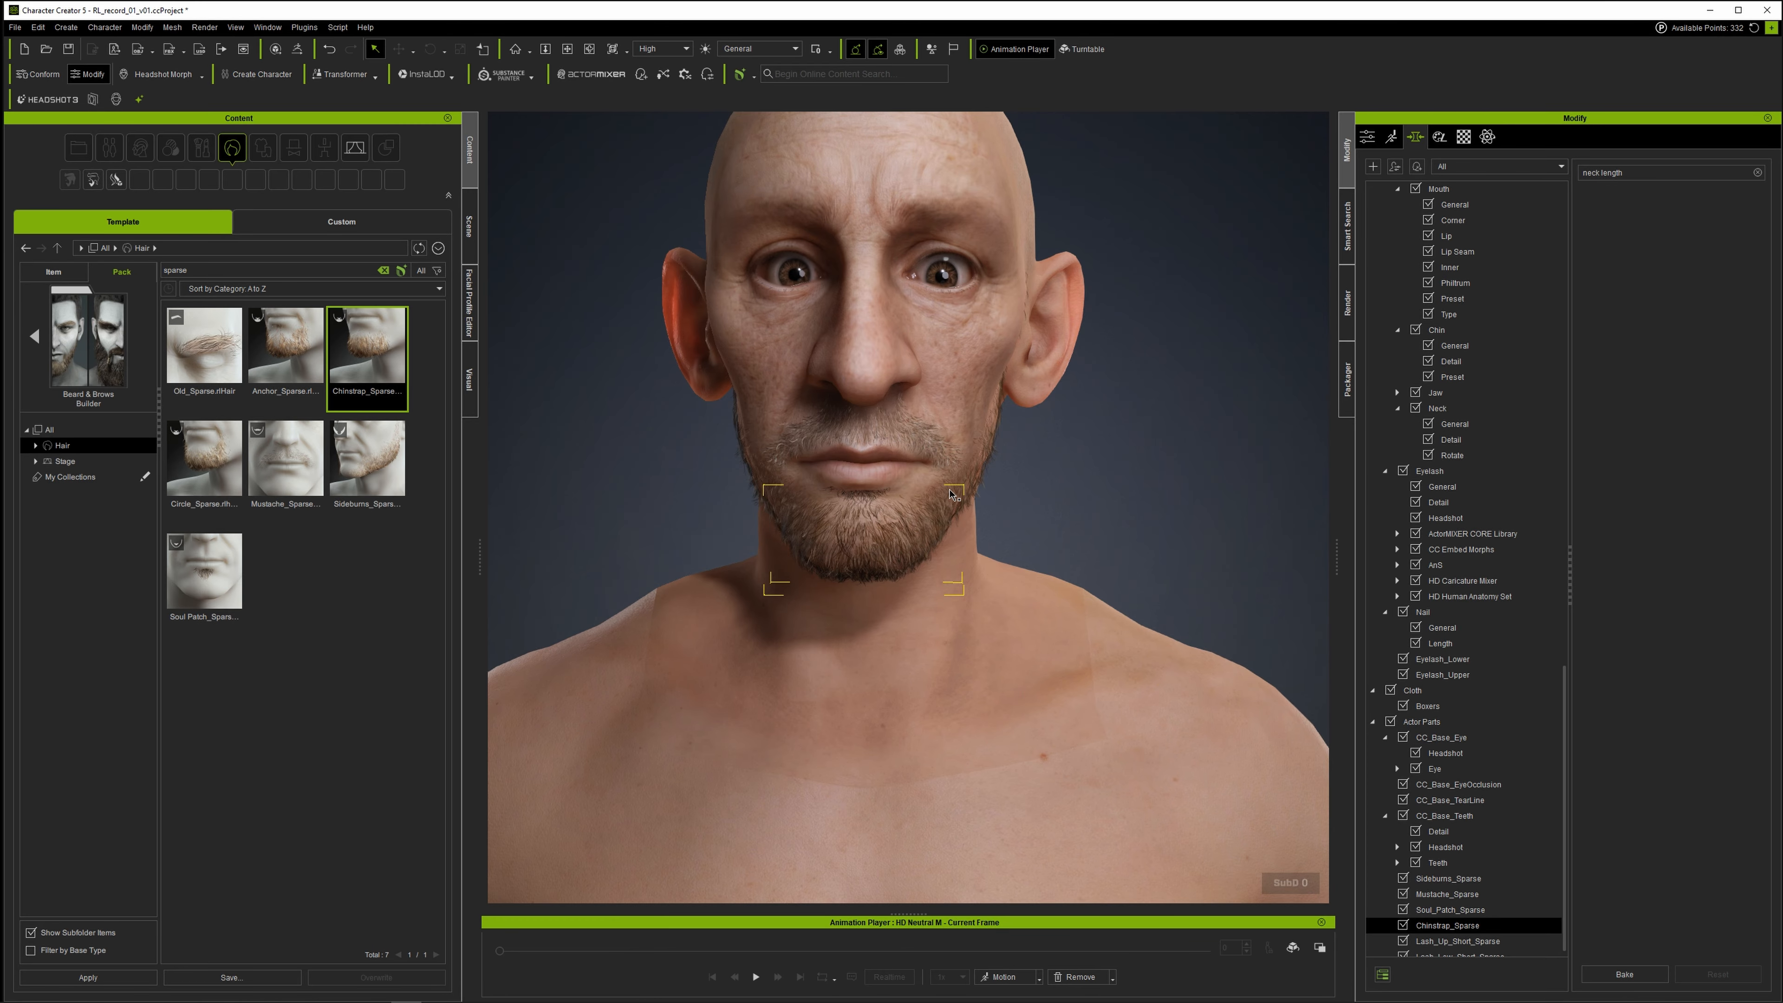
Examine the beard, mustache and eyes on the character's face from the front and at an angle.
right_click_drag(952, 494, 1041, 425)
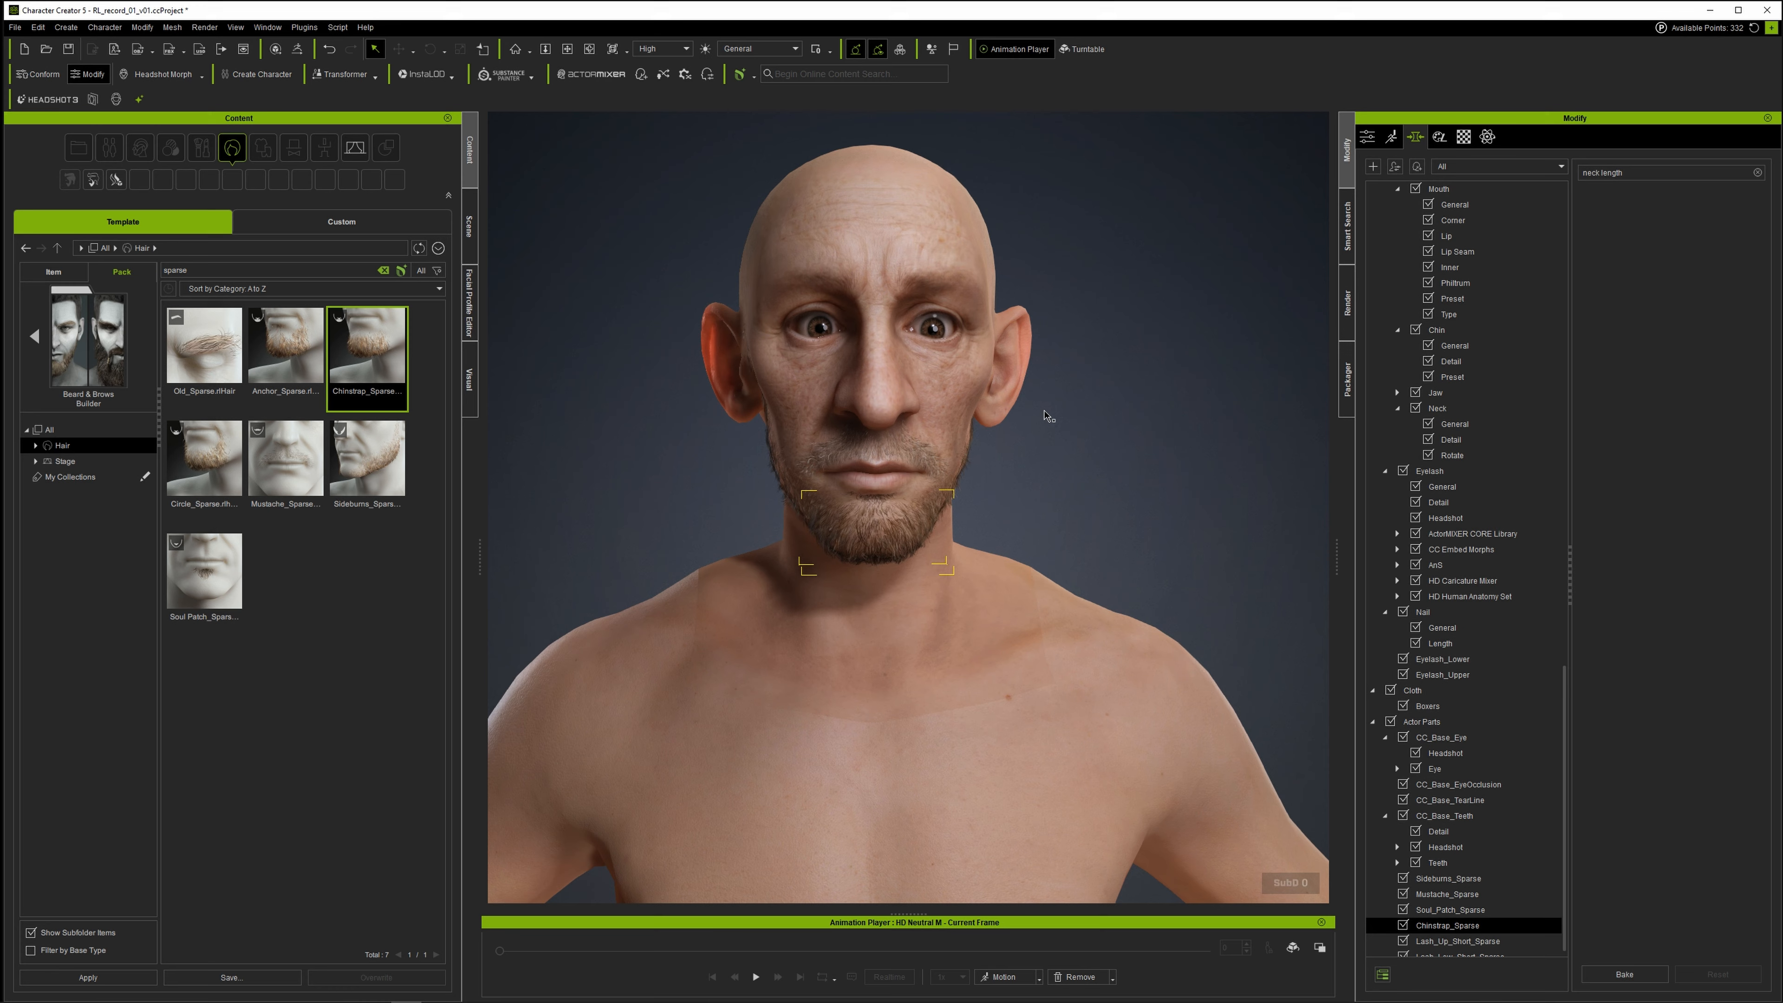
scroll(1043, 469, "up", 2)
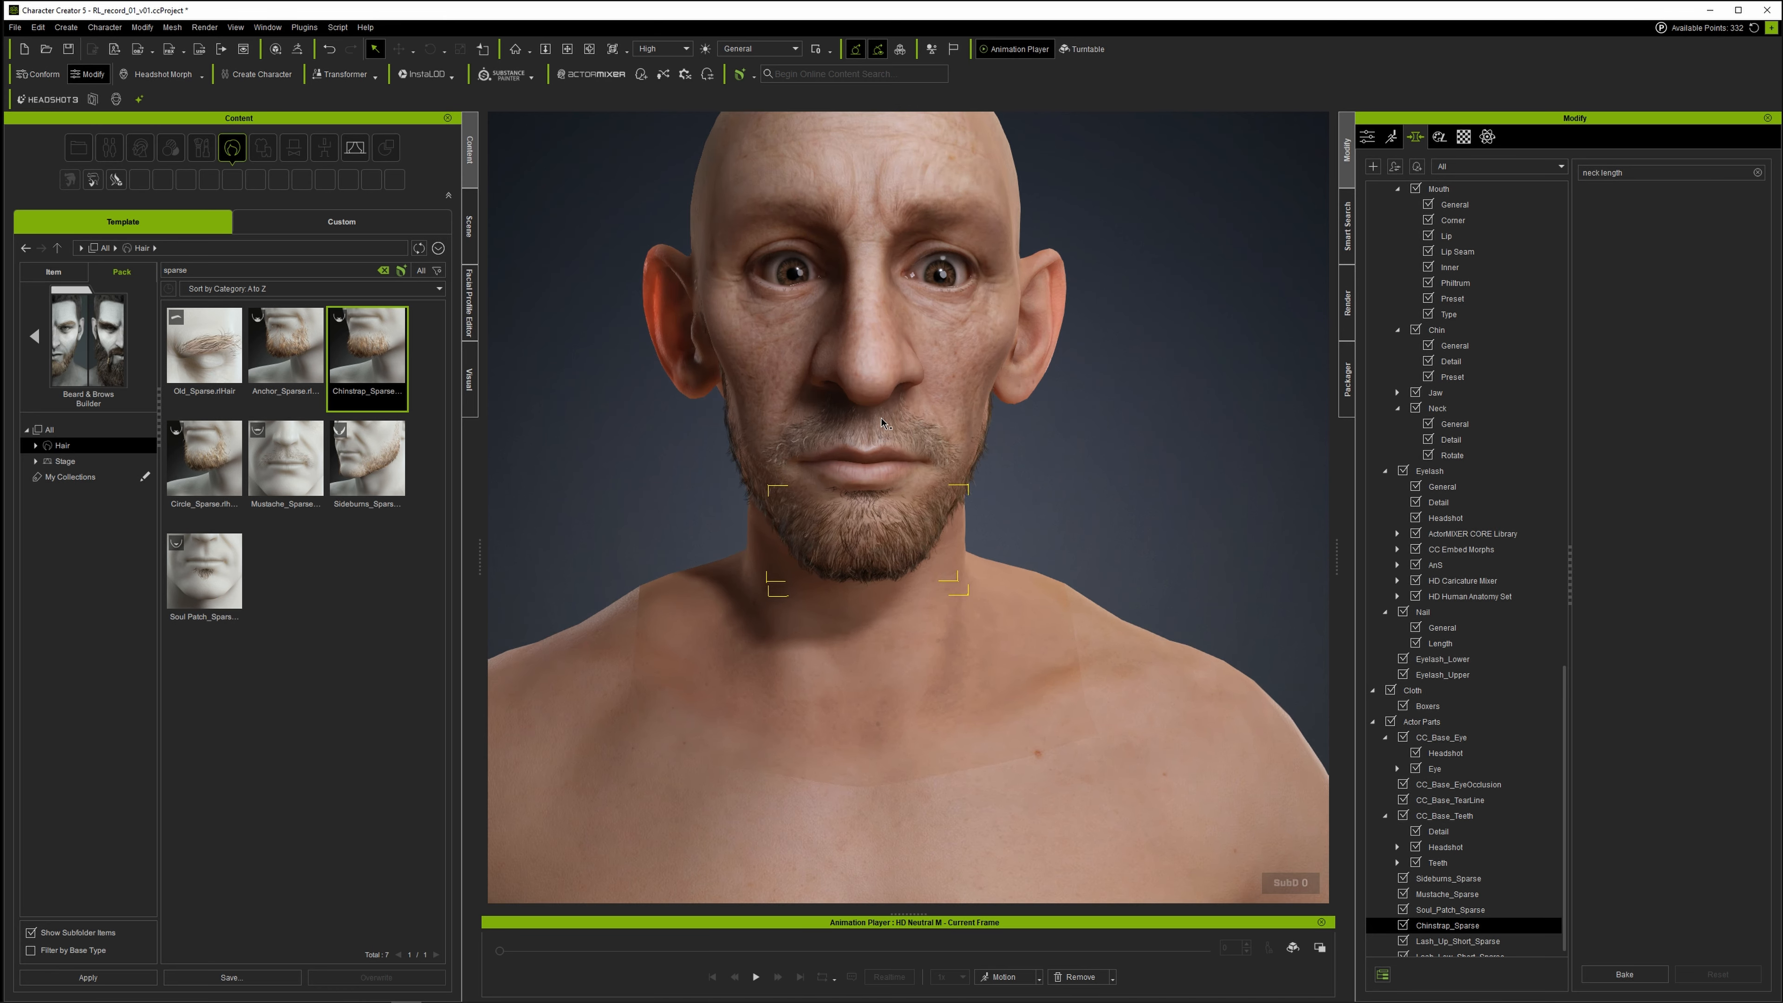
right_click_drag(887, 425, 952, 391)
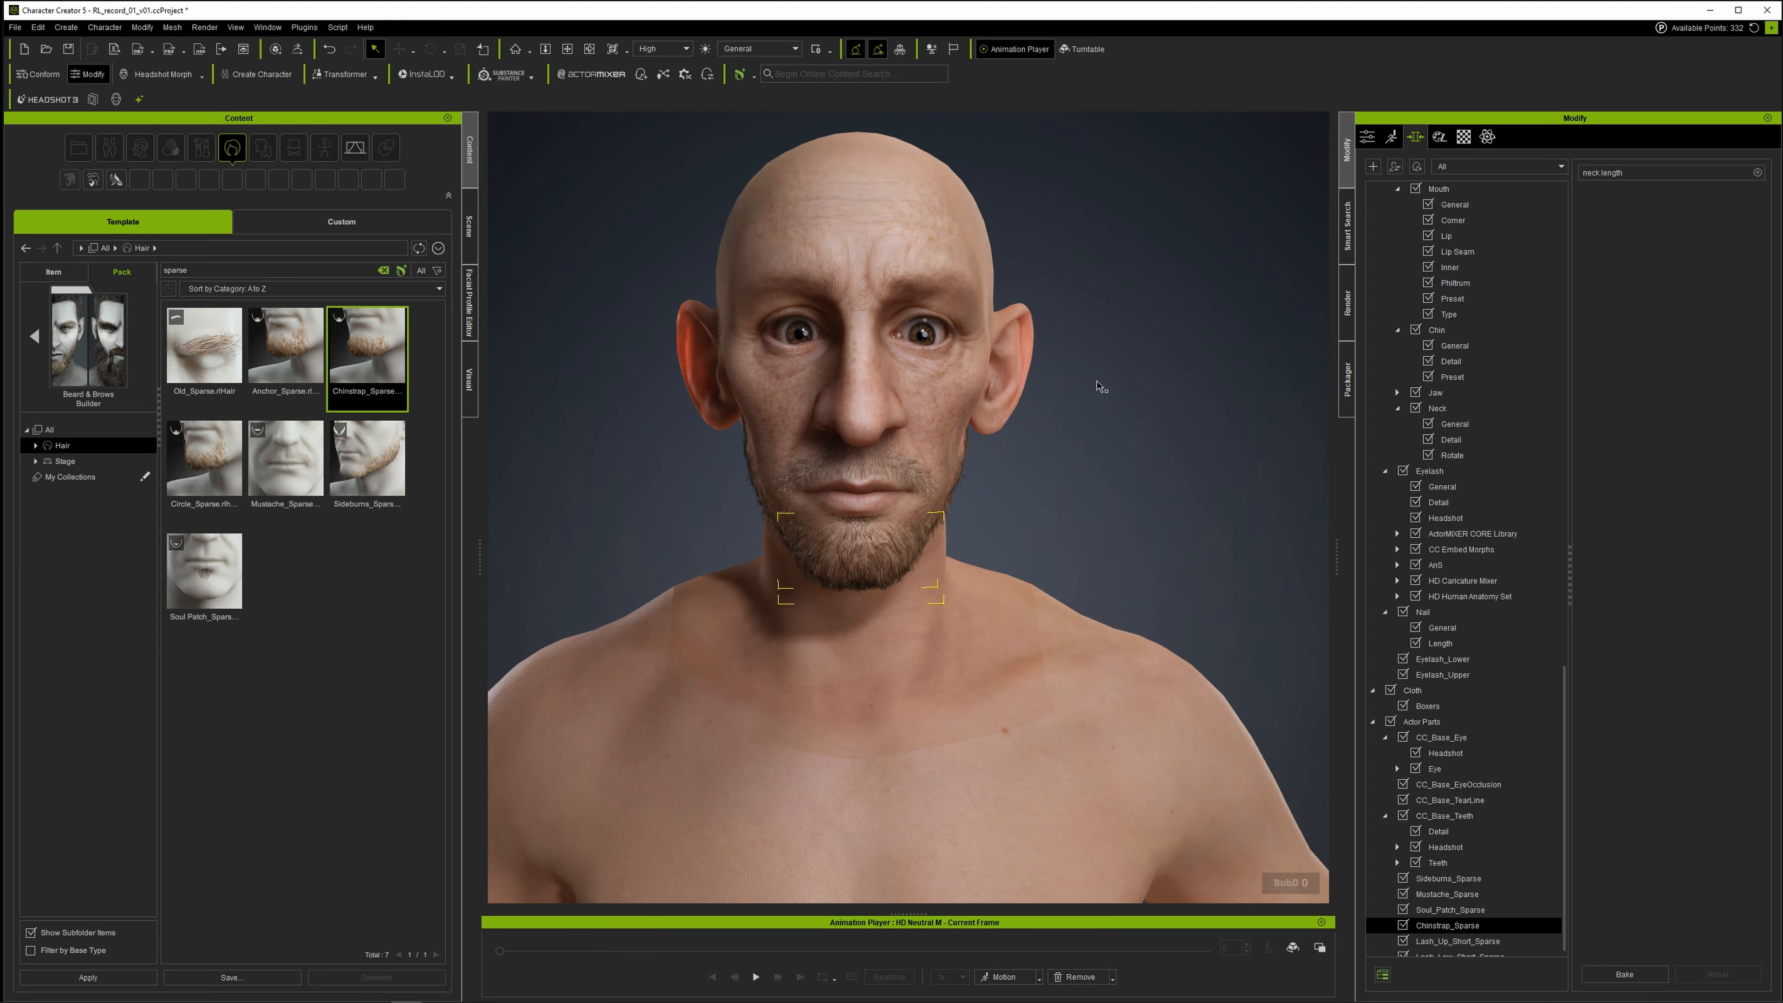
scroll(1088, 337, "up", 2)
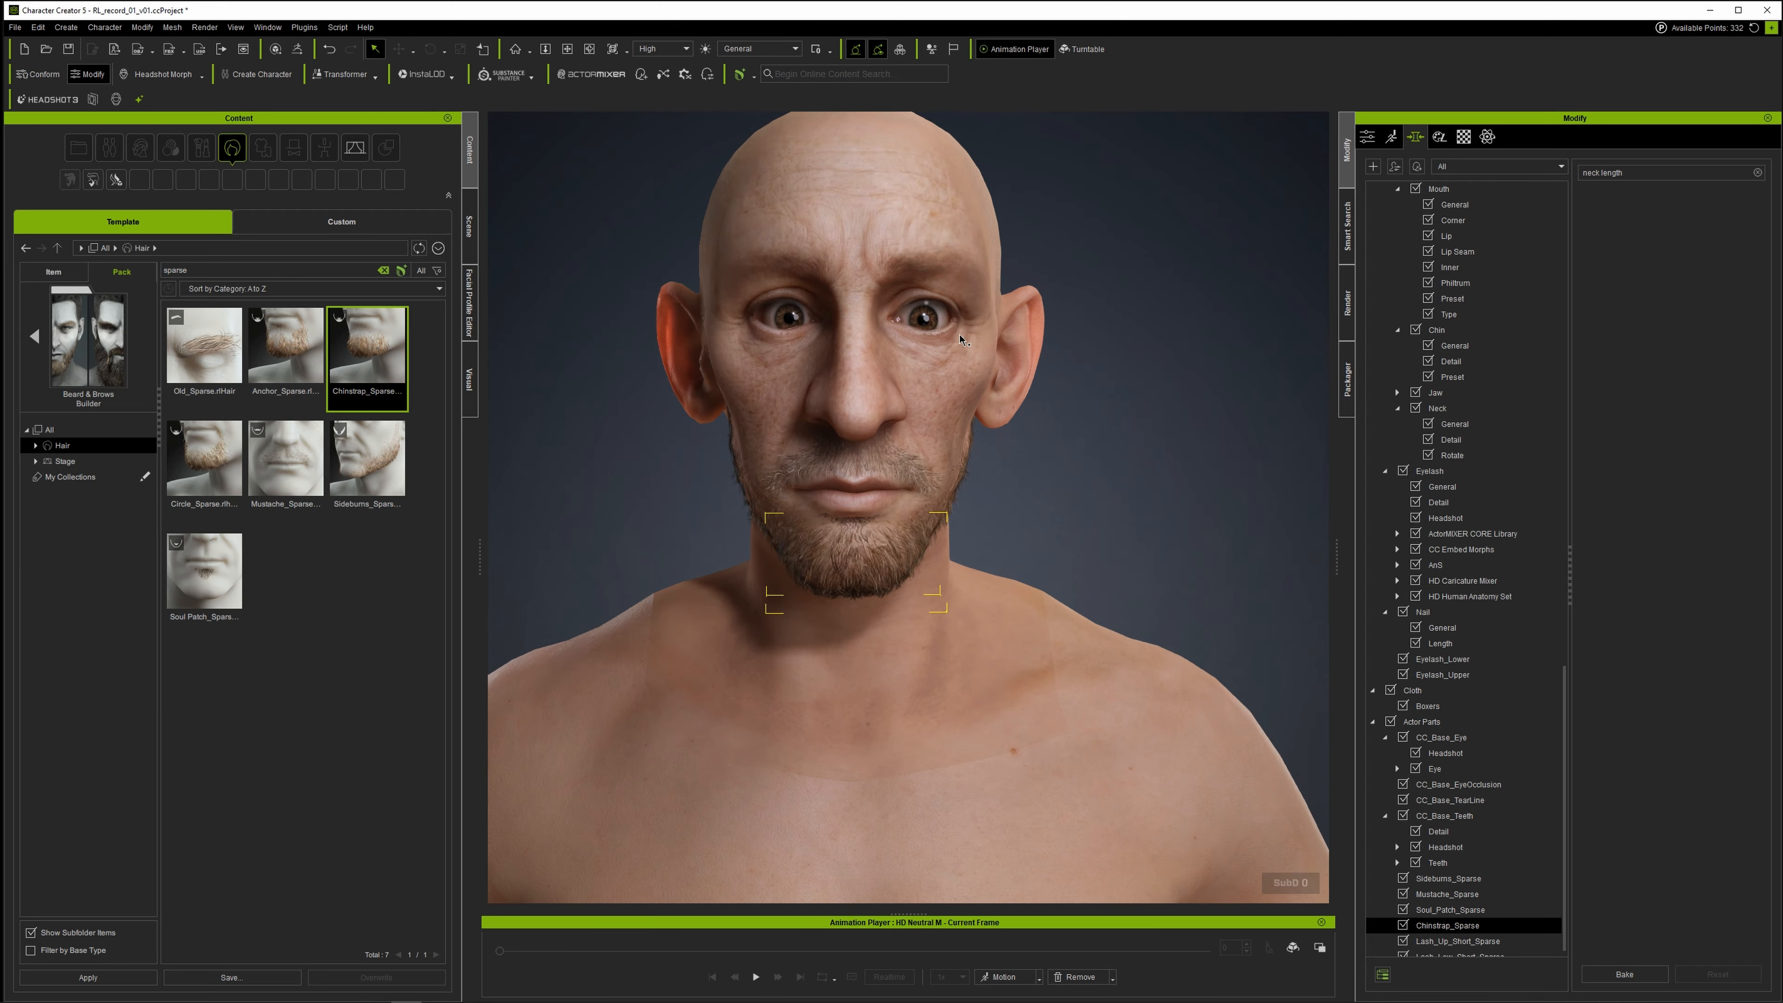
right_click_drag(960, 340, 969, 428)
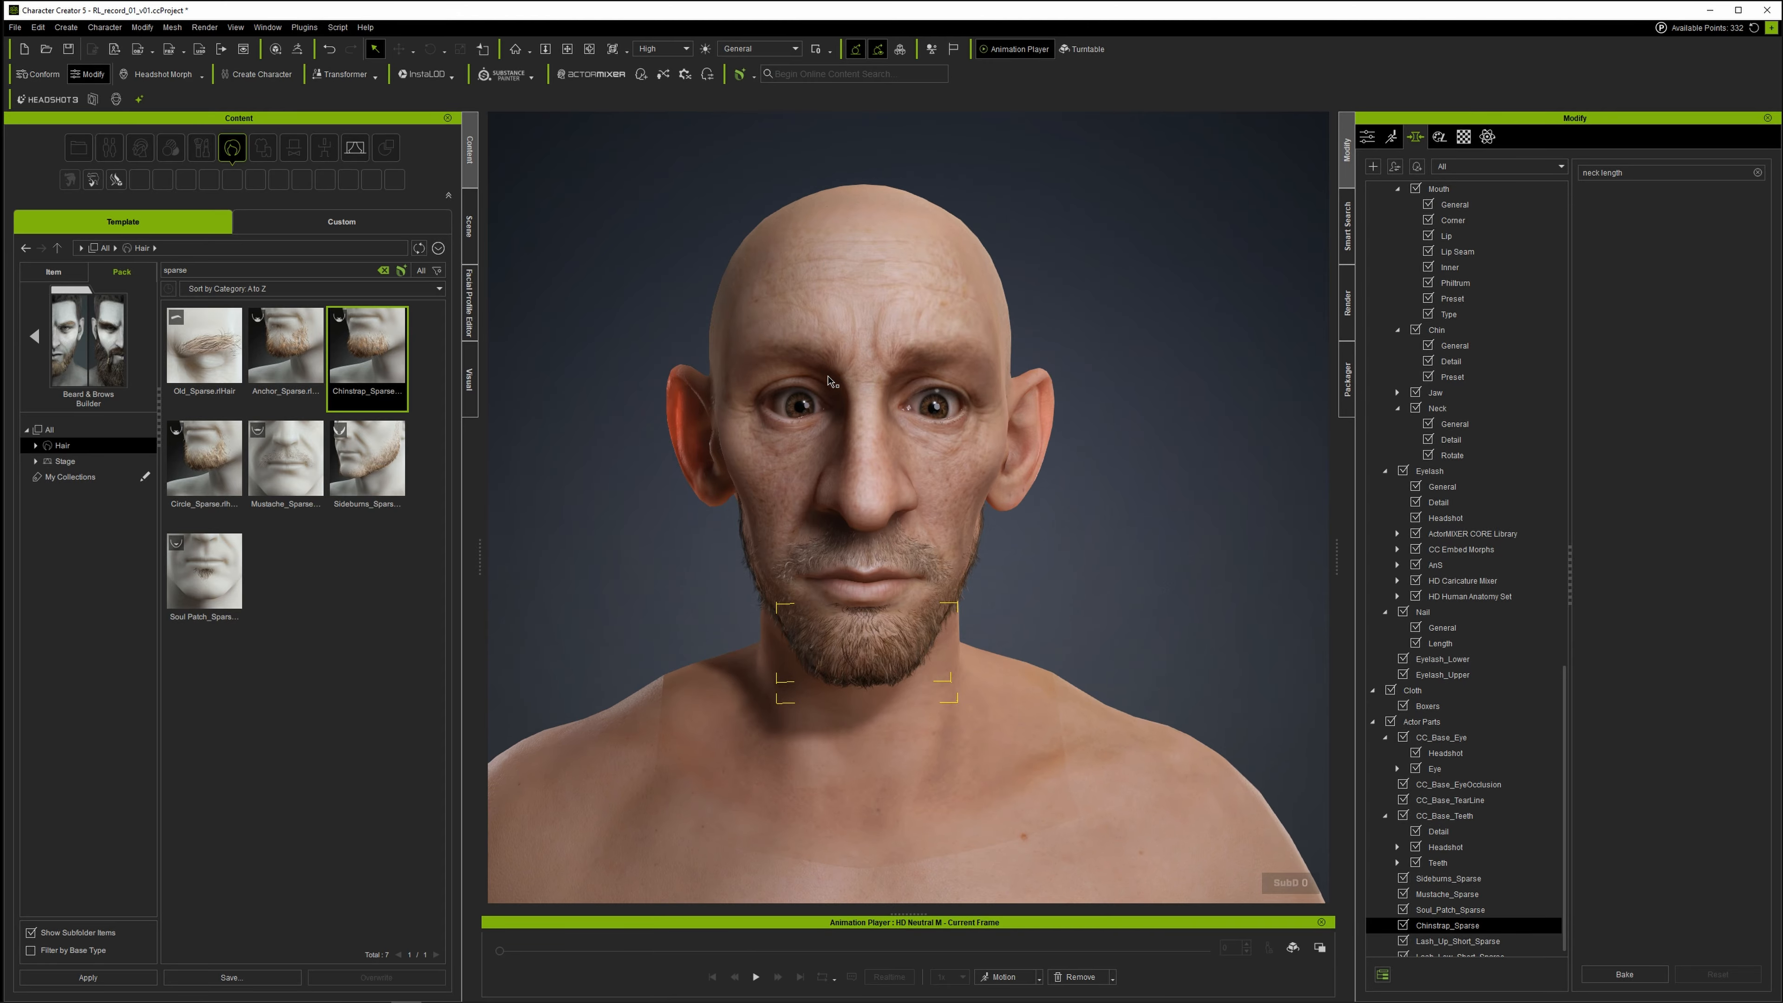
scroll(947, 413, "up", 2)
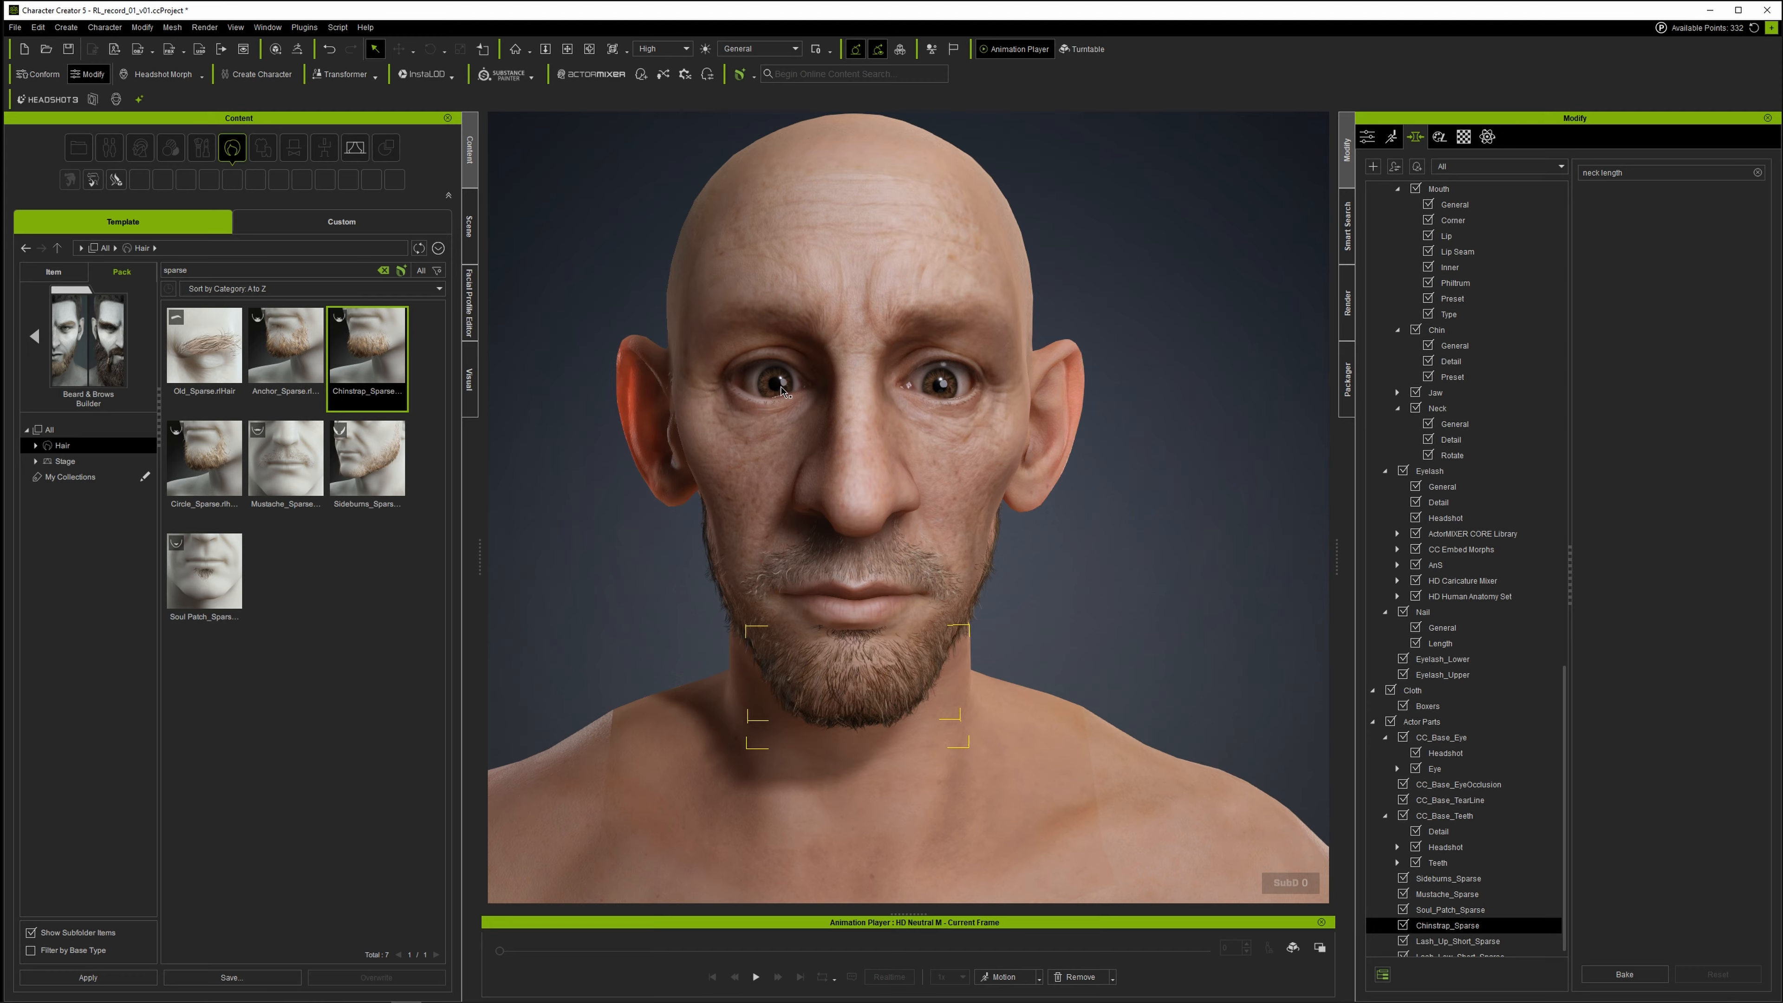
right_click_drag(928, 382, 996, 386)
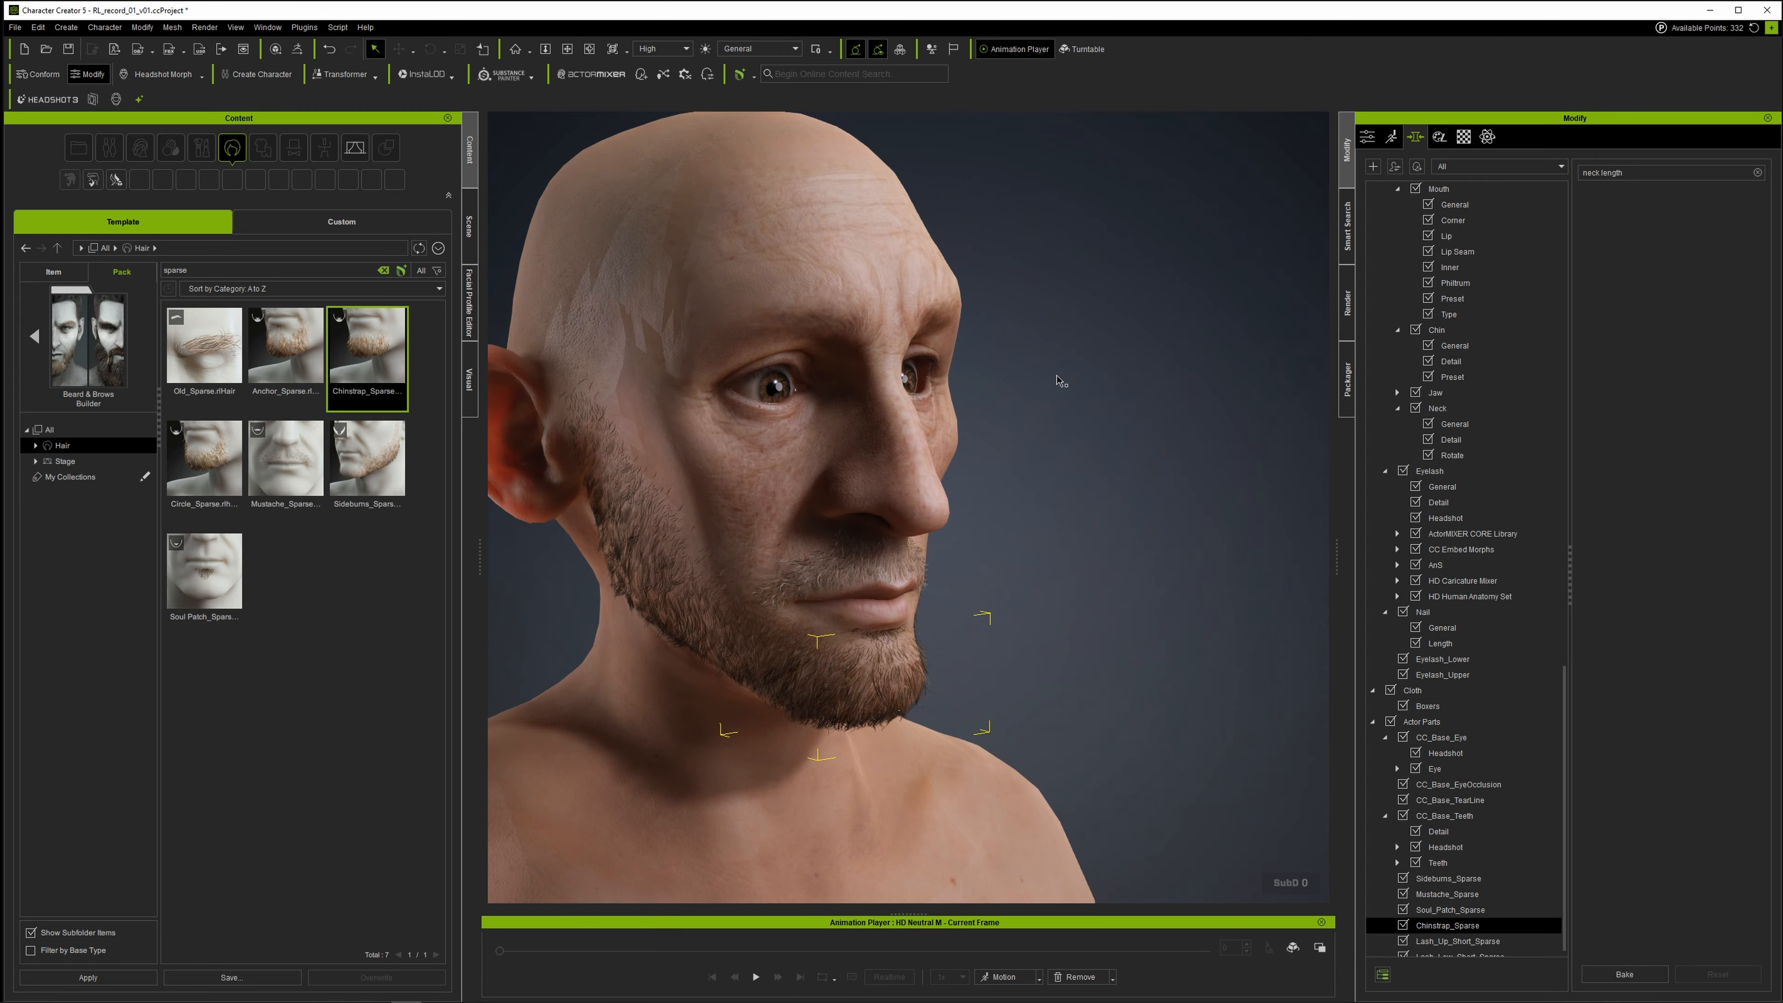
Filter all Actor morphs for "eyeball depth" and set the first Eyeball Depth morph to -13.
scroll(1490, 276, "up", 10)
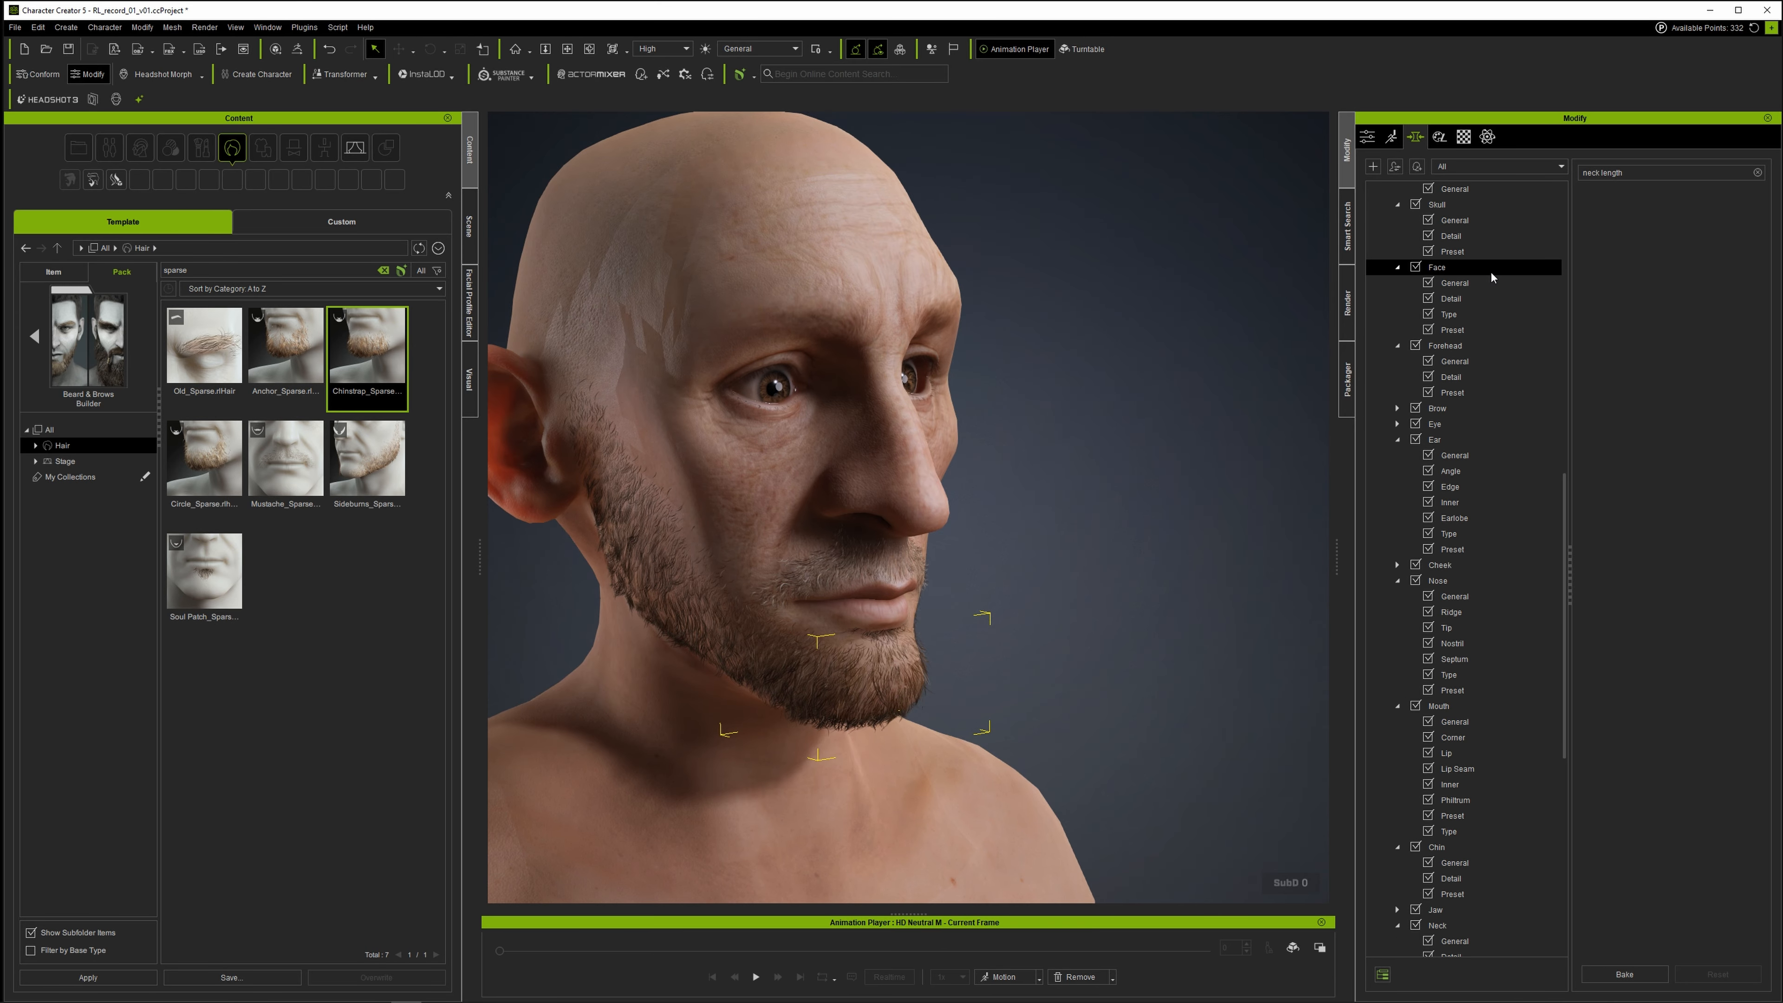
scroll(1490, 276, "up", 15)
left_click(1432, 221)
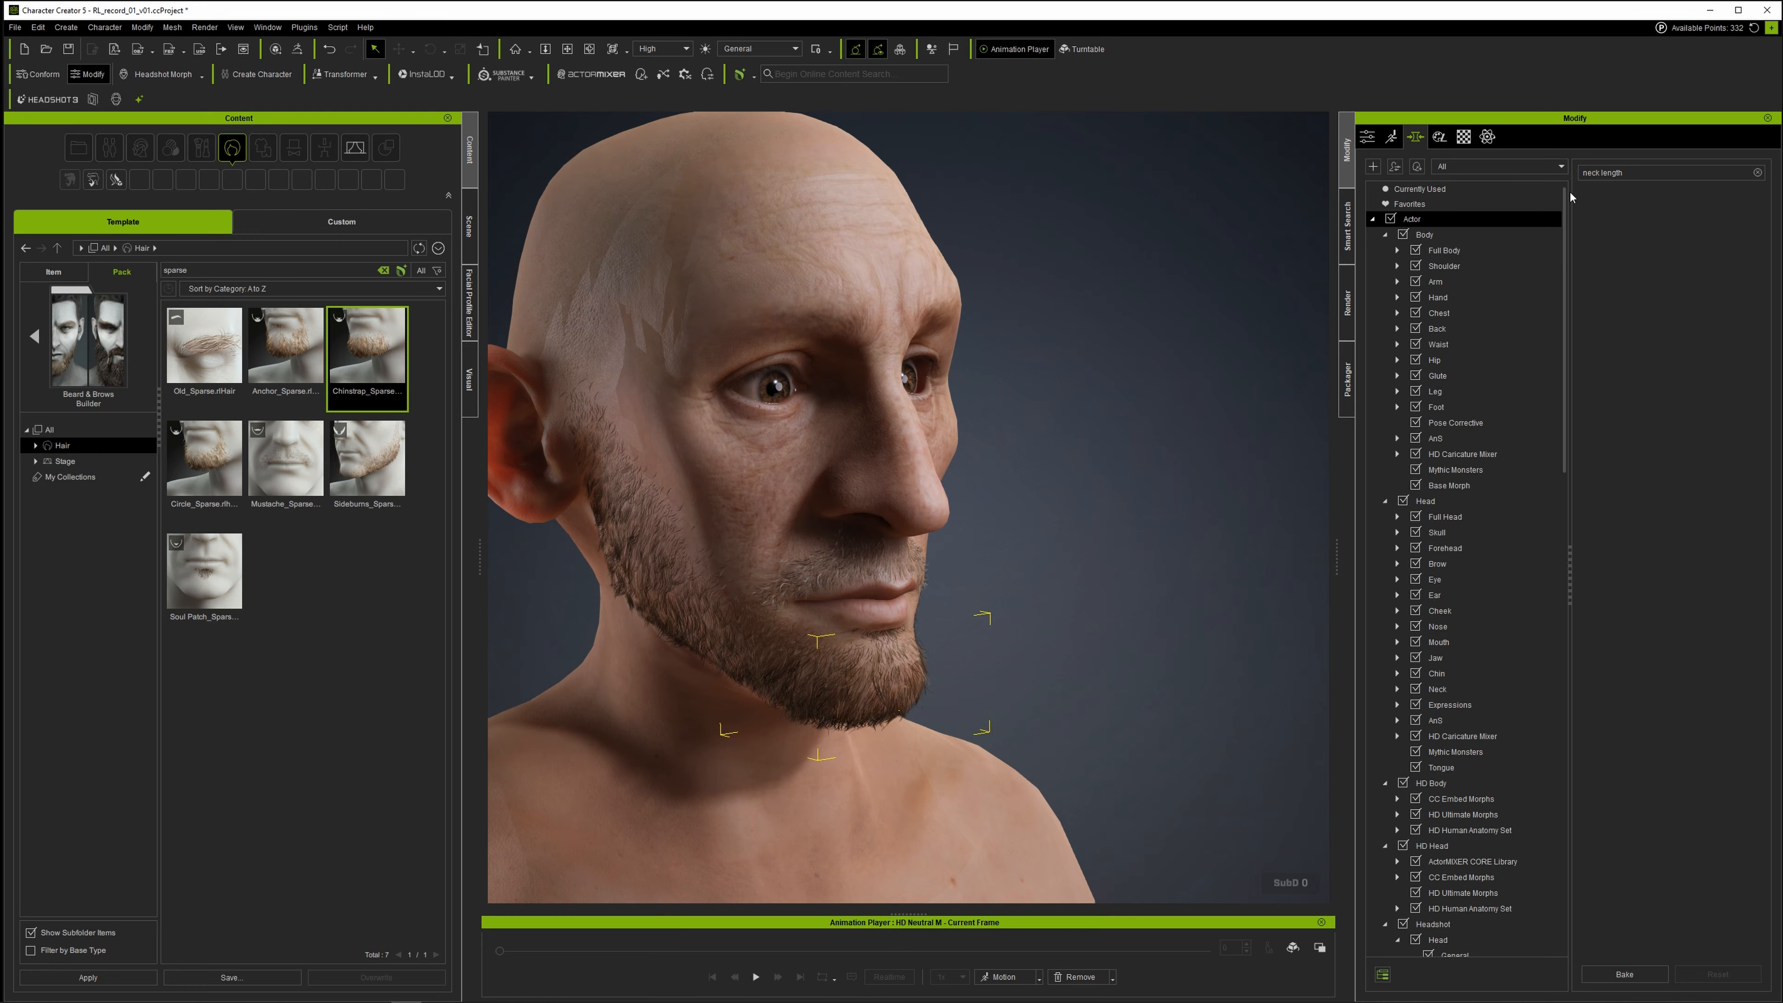
left_click_drag(1625, 173, 1561, 168)
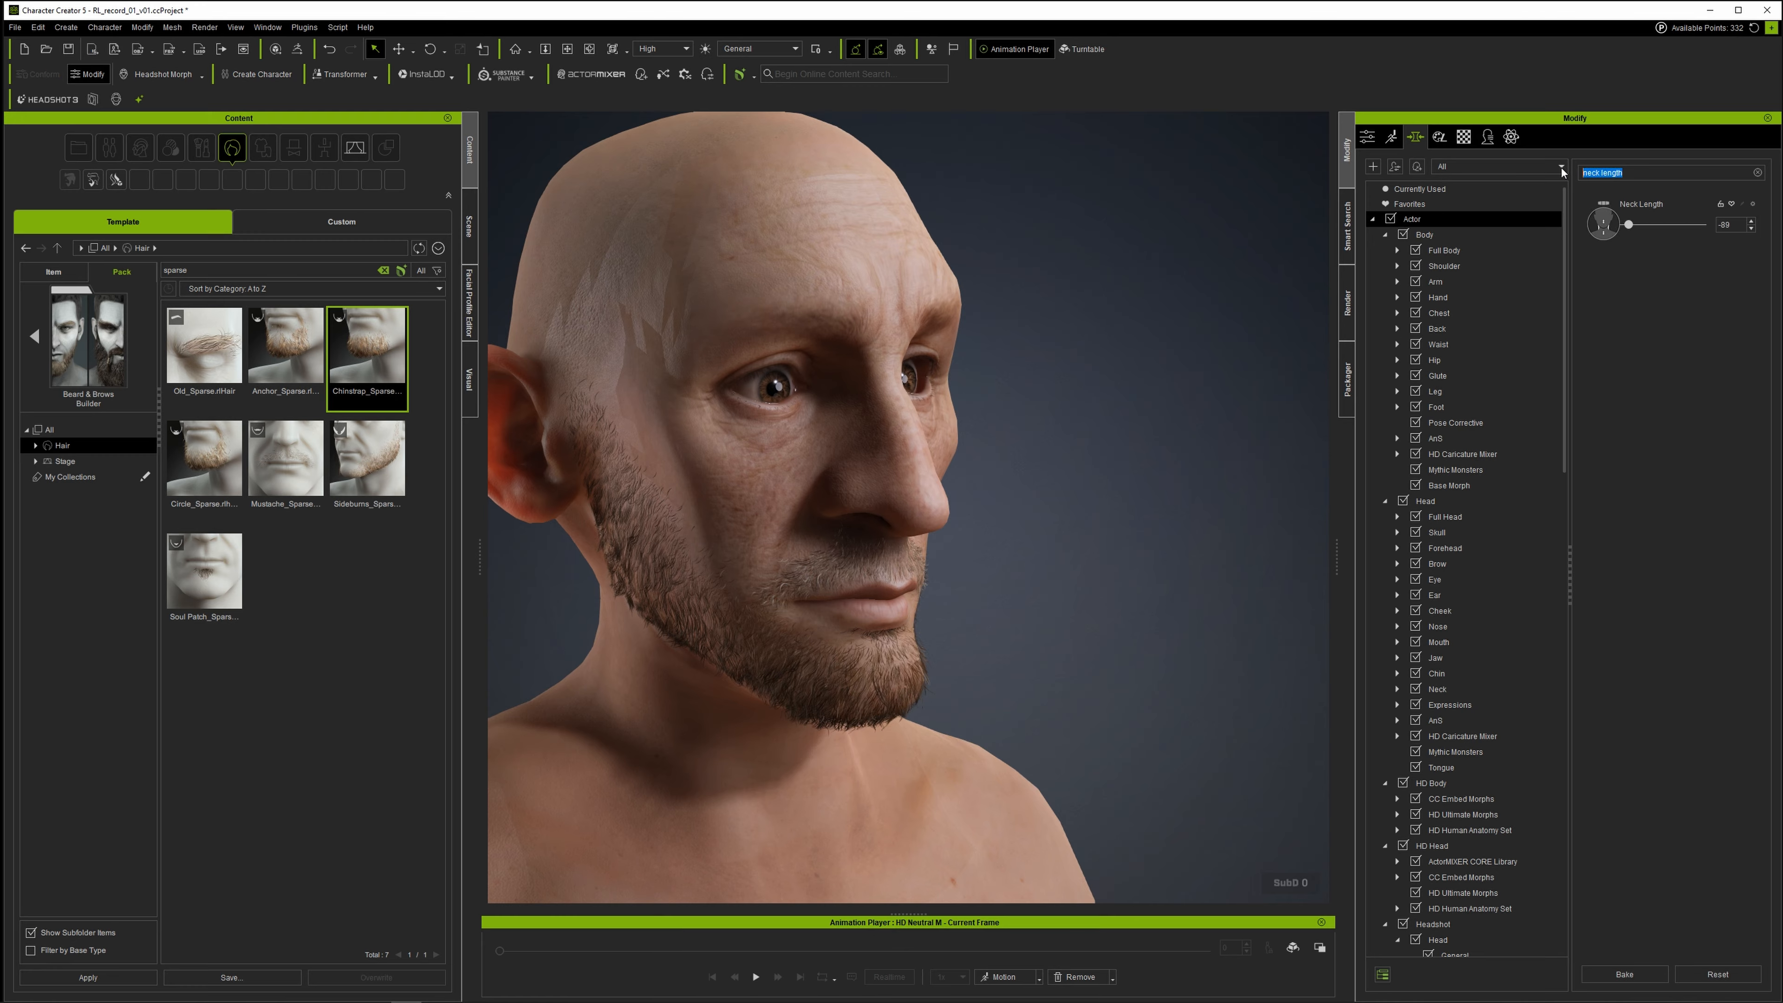
type("eyeball de")
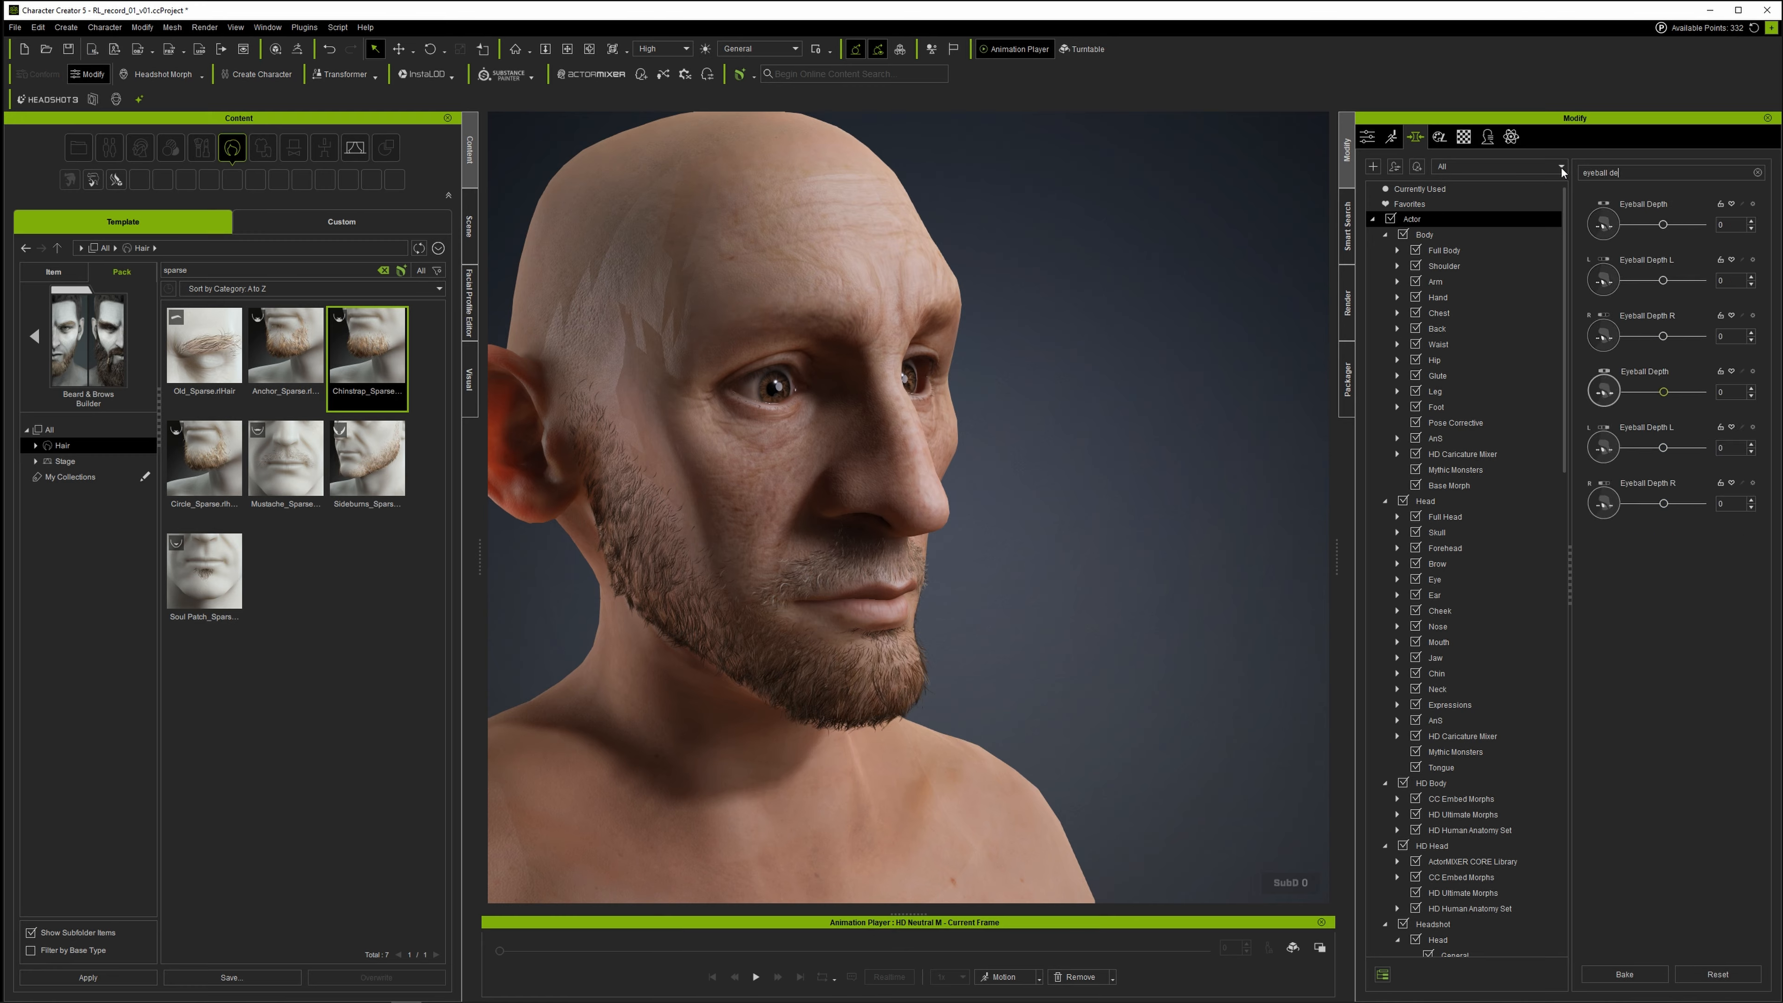
type("pth")
left_click_drag(1645, 224, 1661, 237)
right_click_drag(1061, 351, 850, 348)
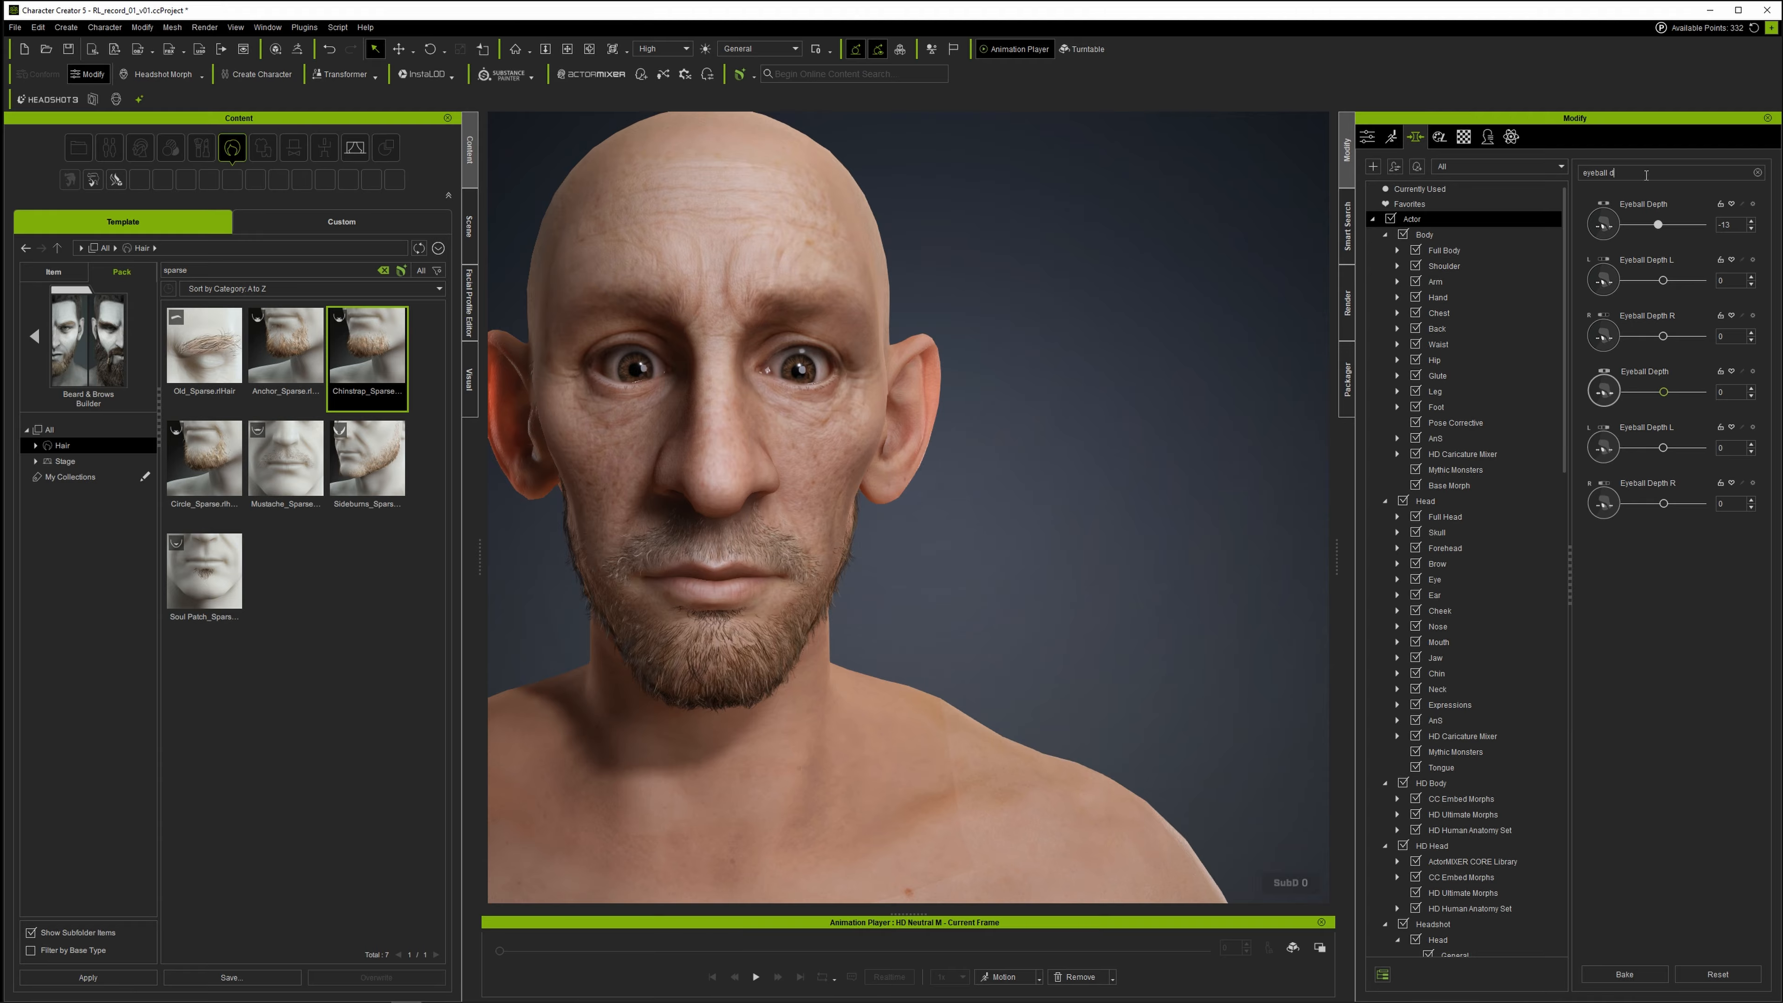
Filter the eyeball morphs by width and height, setting the first Eyeball Width to -28 and the first Eyeball Height to 34.
key("BackSpace")
type("width")
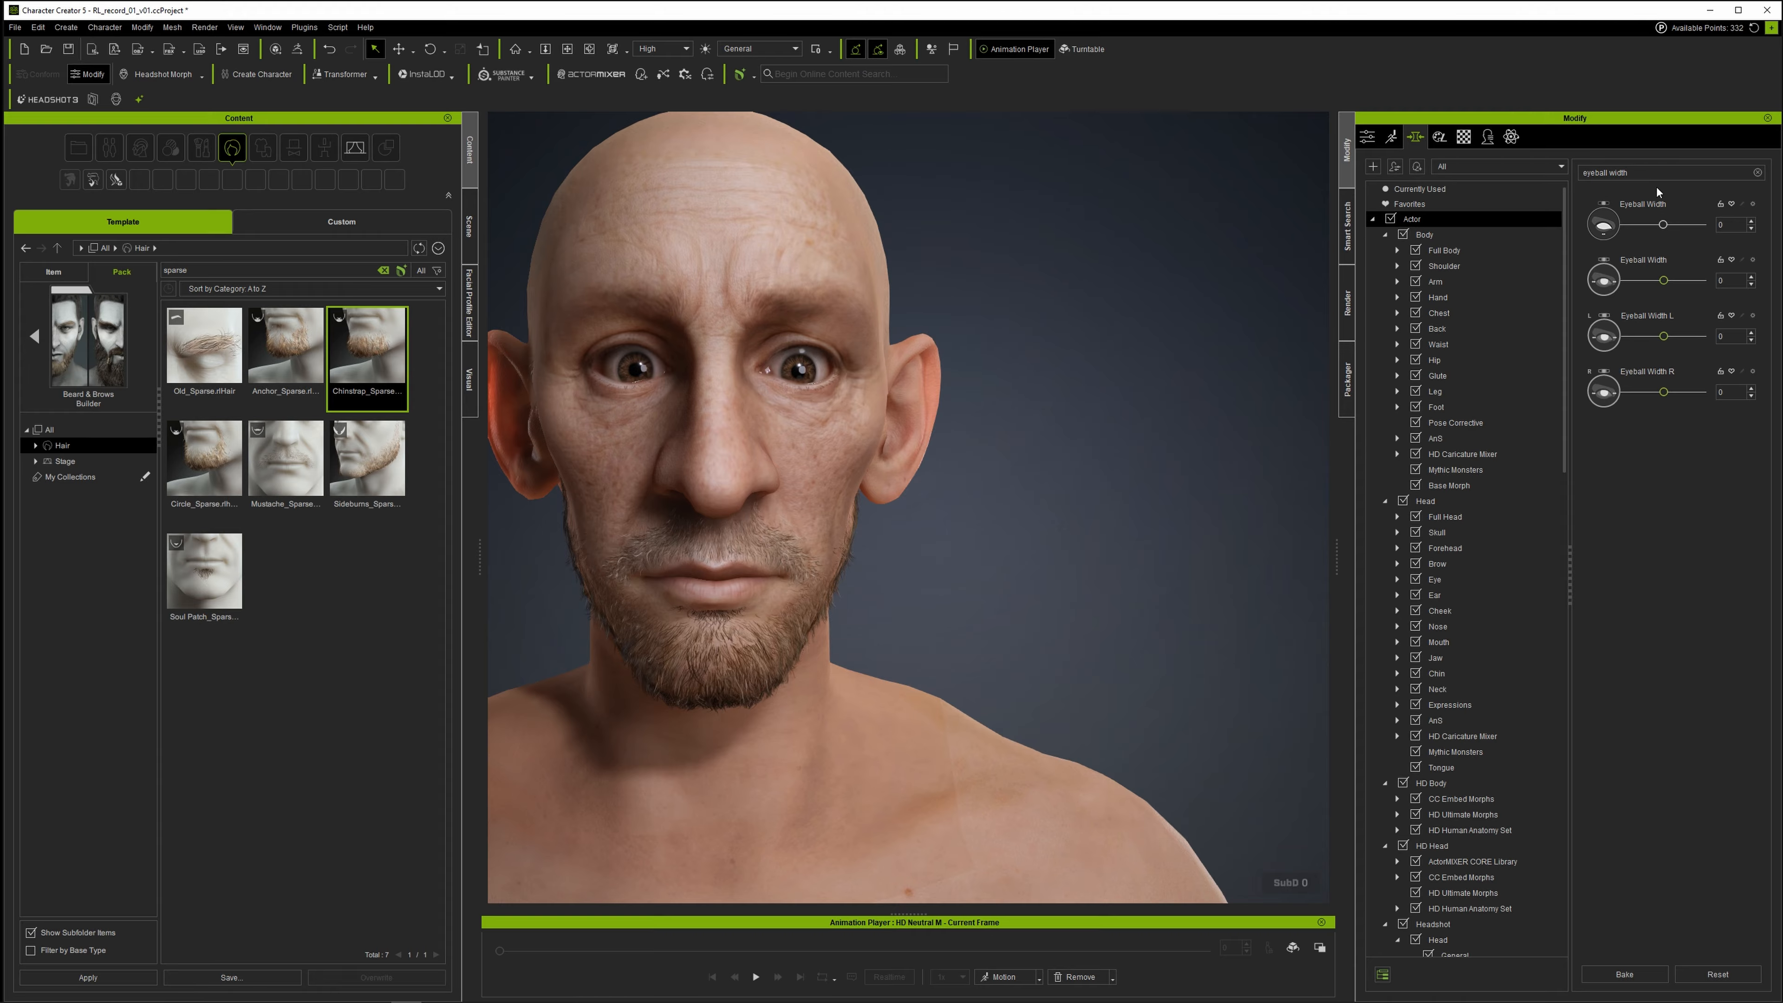
left_click_drag(1662, 225, 1651, 225)
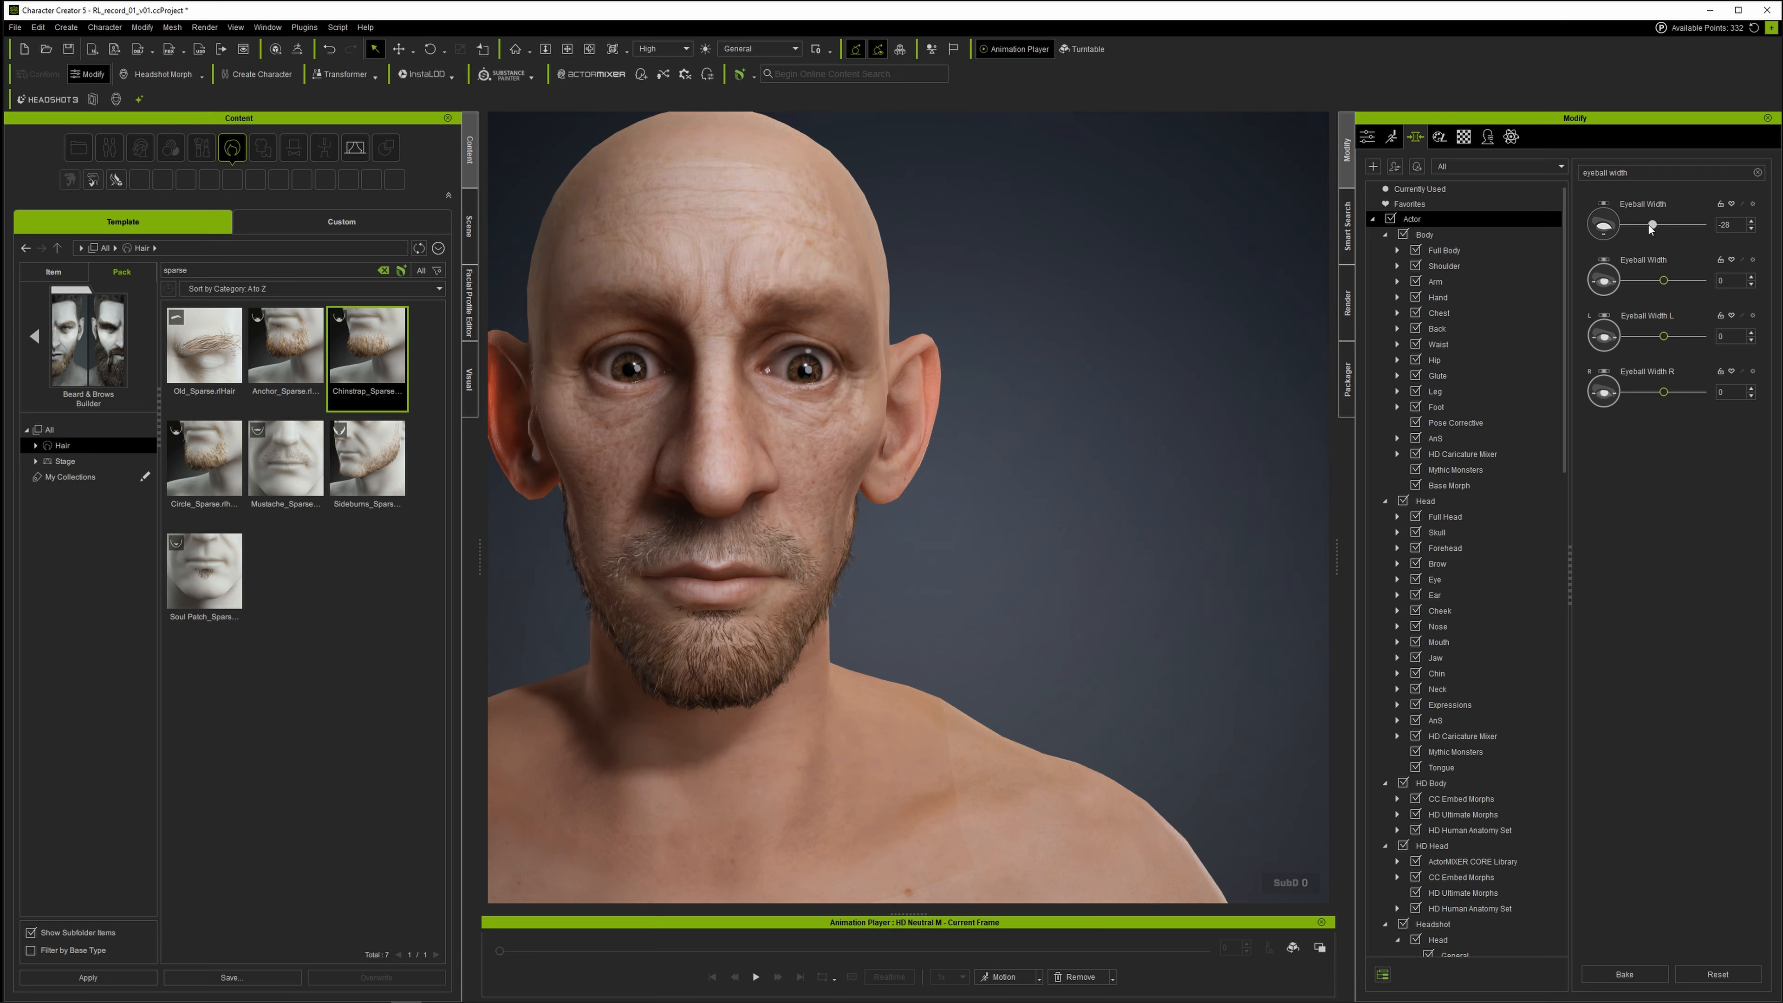
double_click(1628, 170)
type("heigh")
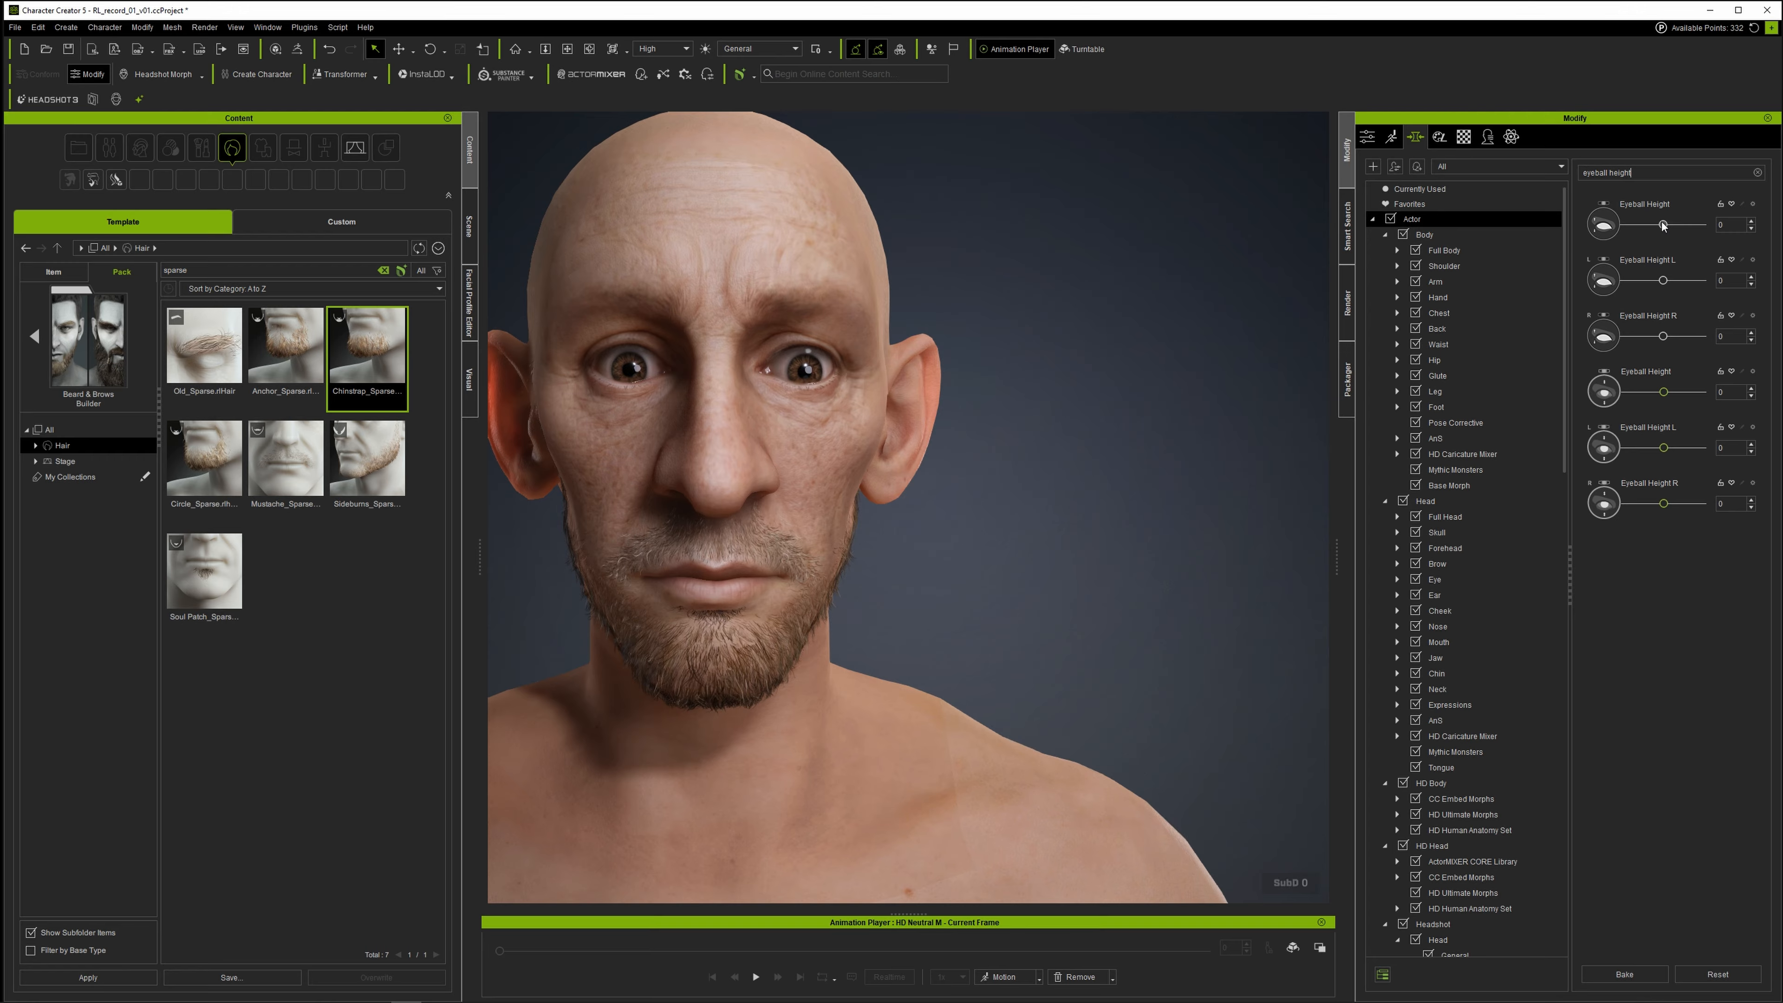
left_click_drag(1665, 225, 1677, 229)
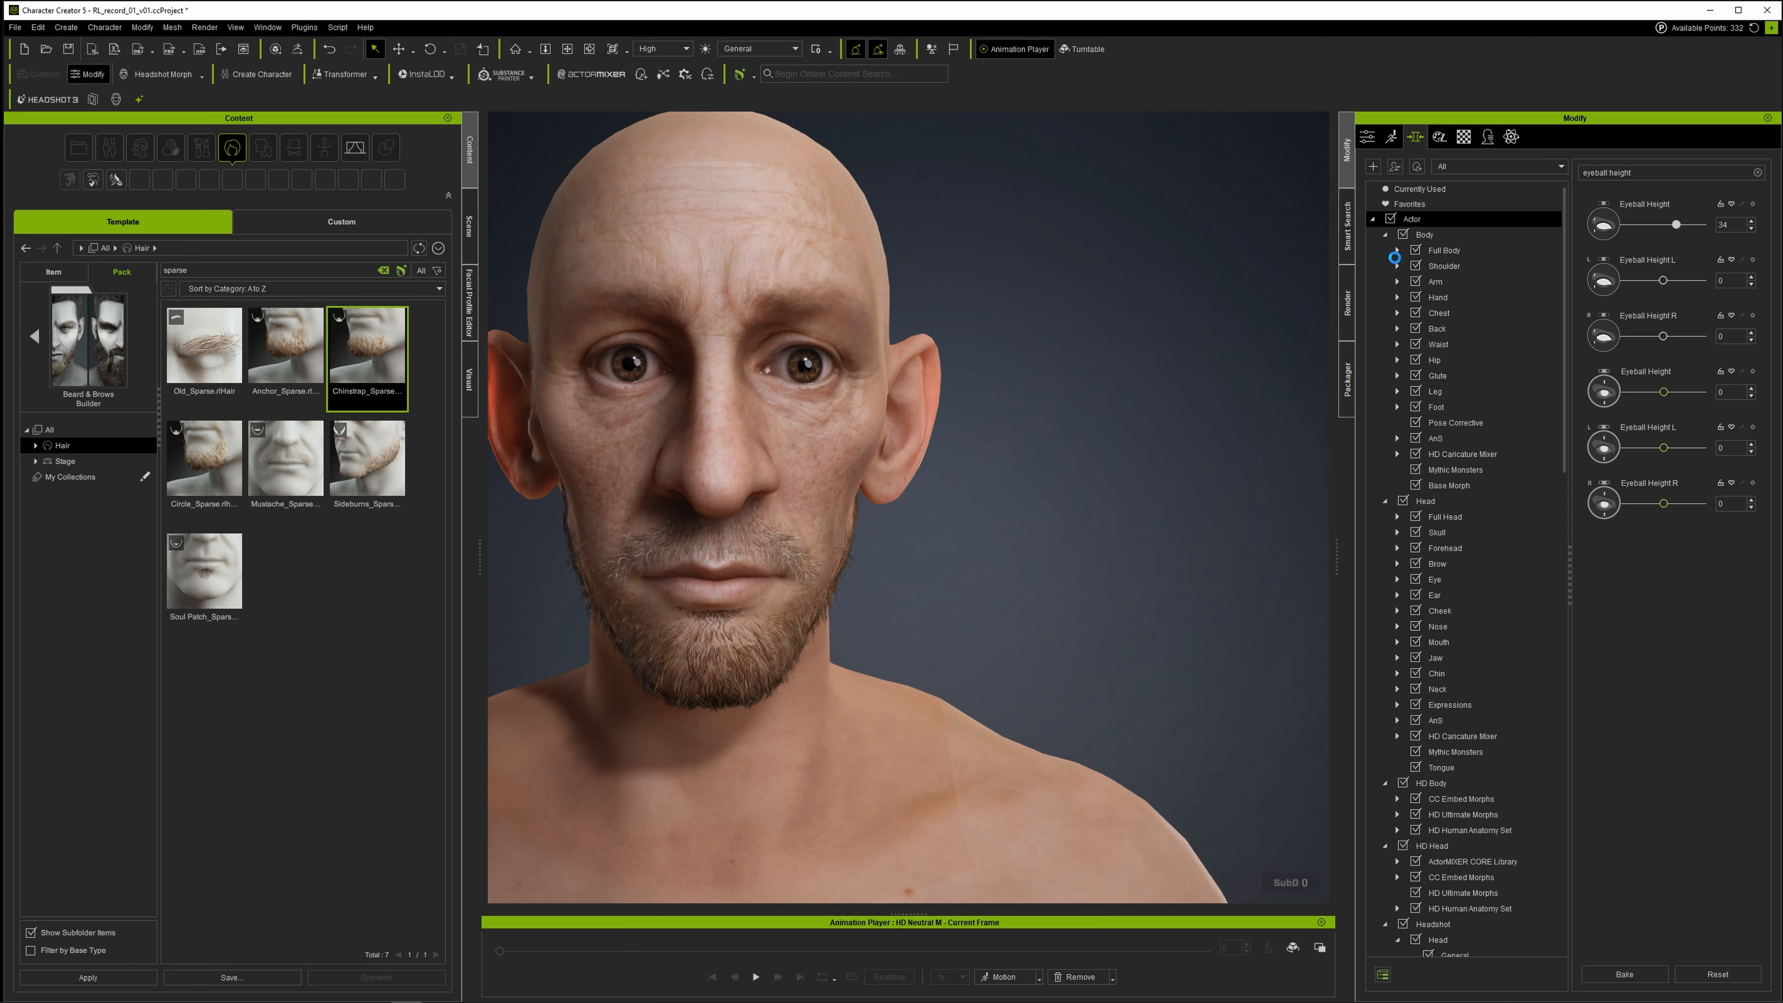
Check the eyes up close, filter the morphs for "eyeball depth" again and set the first Eyeball Depth to -23.
right_click_drag(645, 414, 846, 405)
scroll(1034, 370, "up", 5)
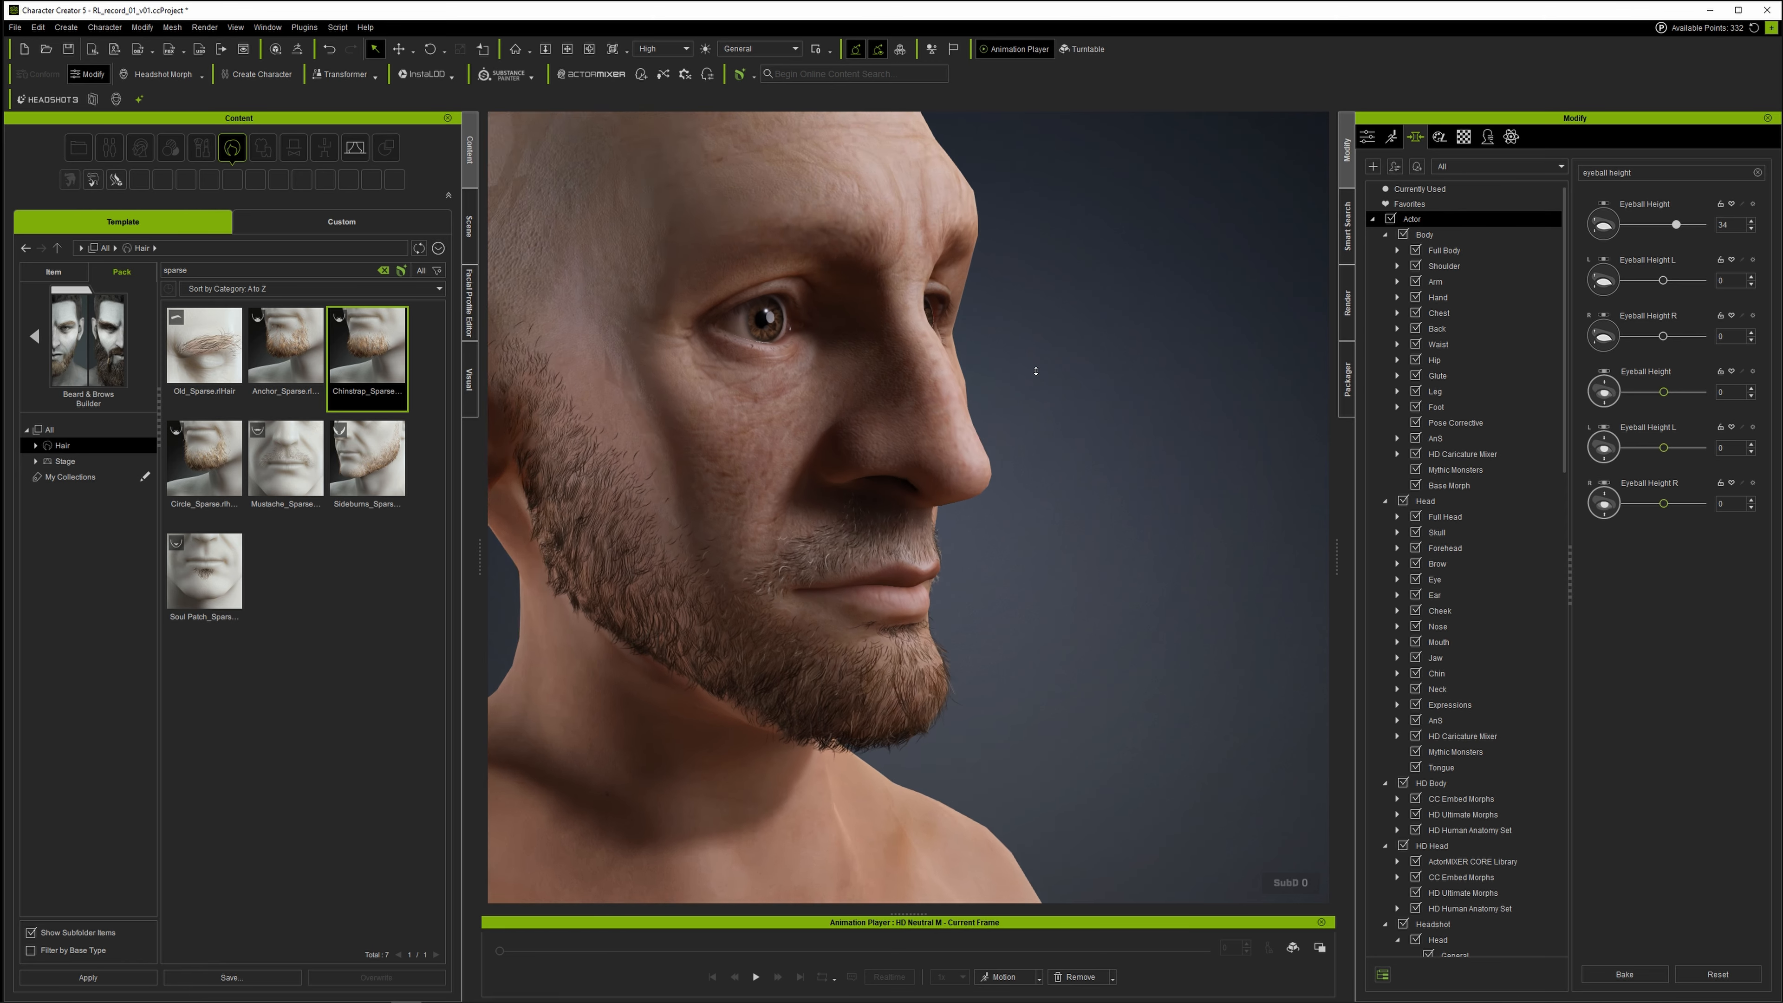
middle_click_drag(903, 342, 935, 496)
right_click_drag(934, 495, 851, 496)
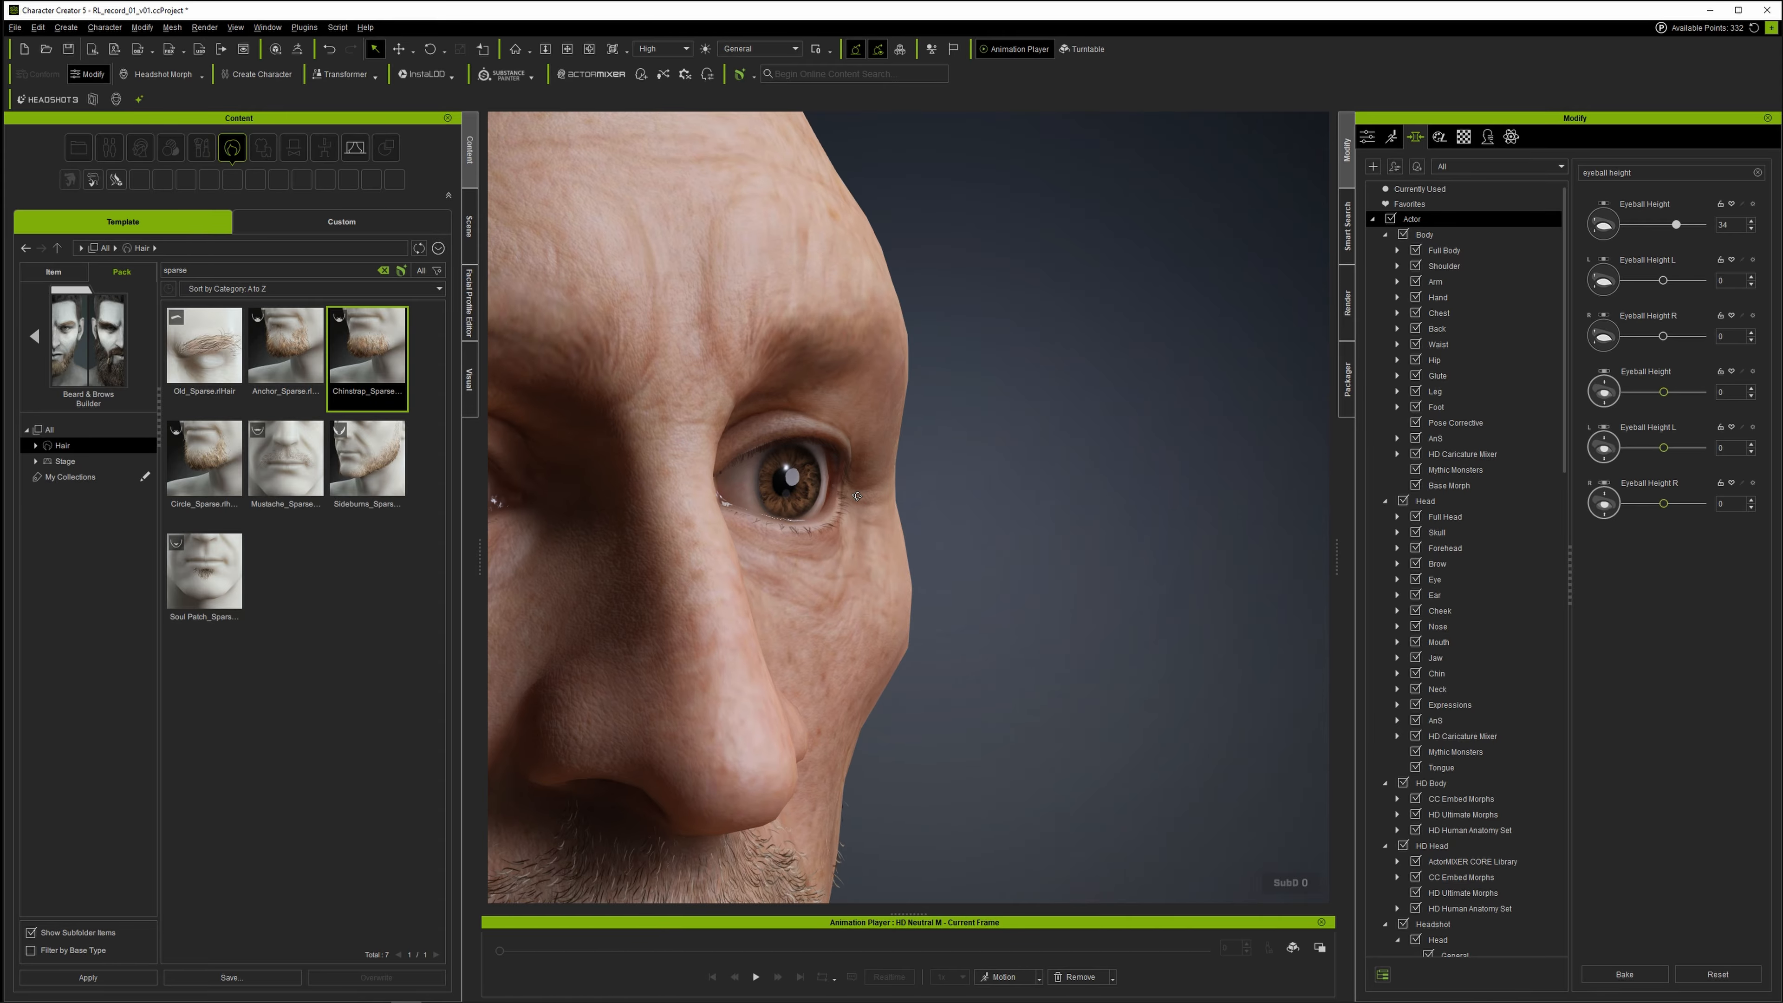
double_click(1628, 173)
type("dept")
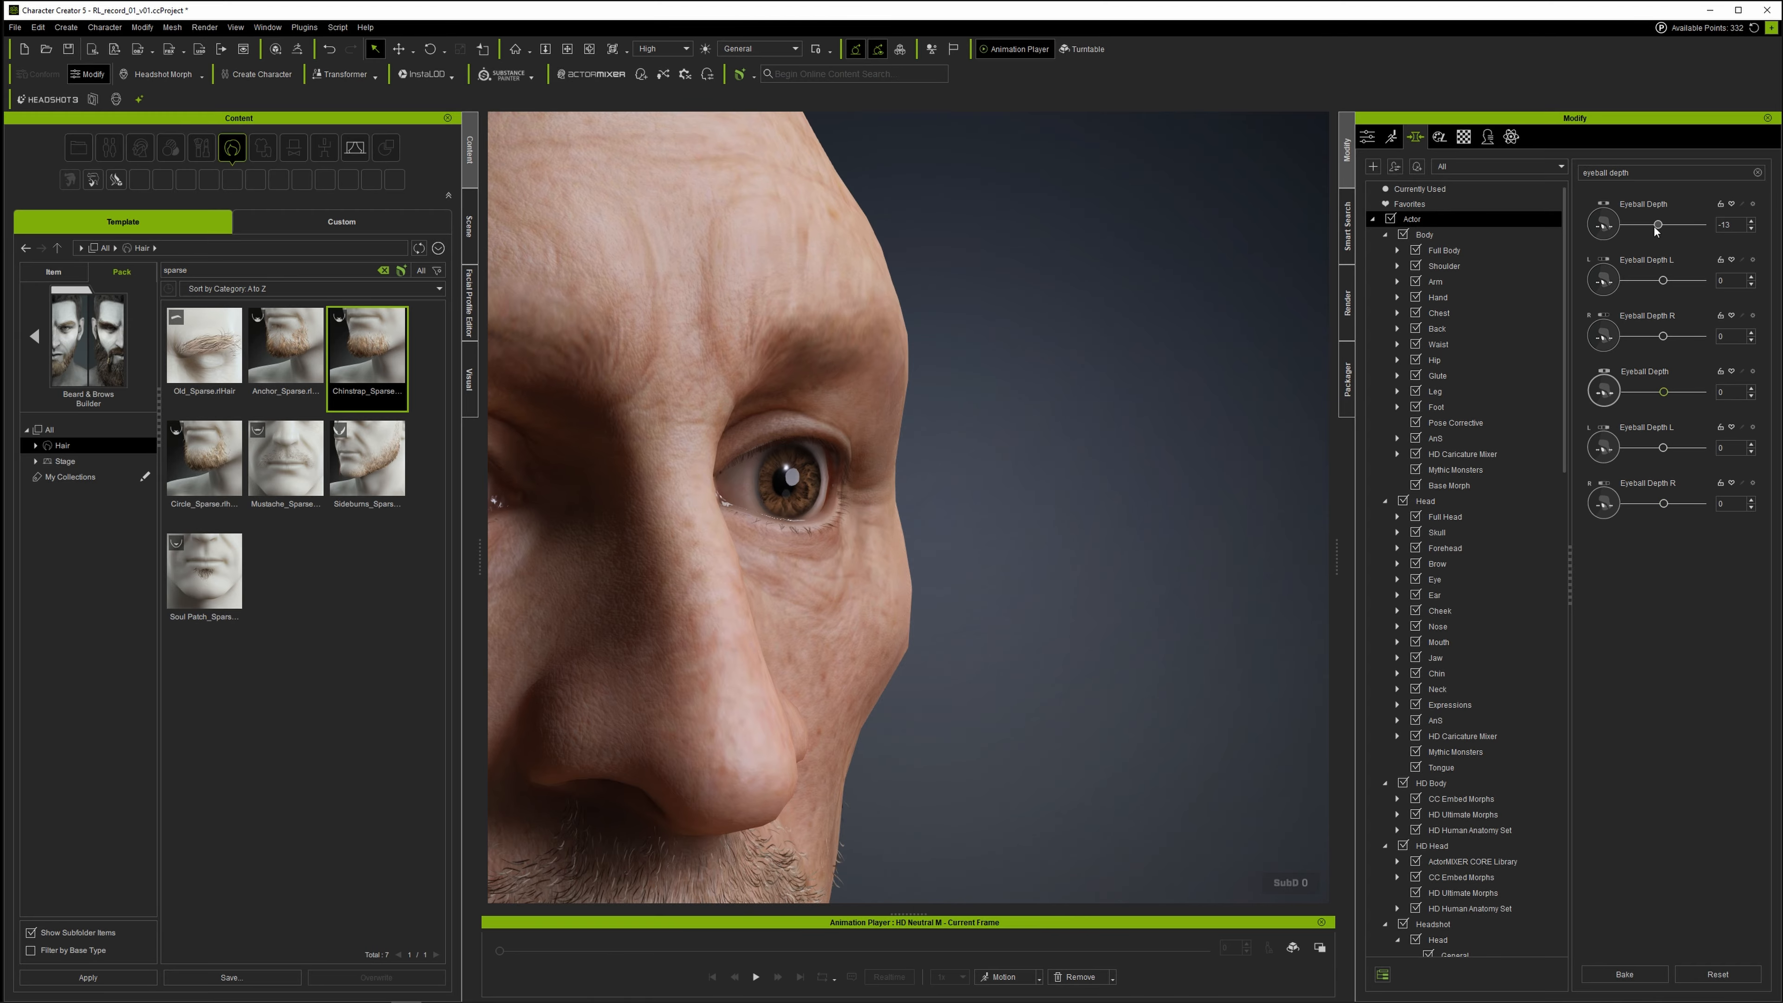
left_click_drag(1657, 230, 1654, 230)
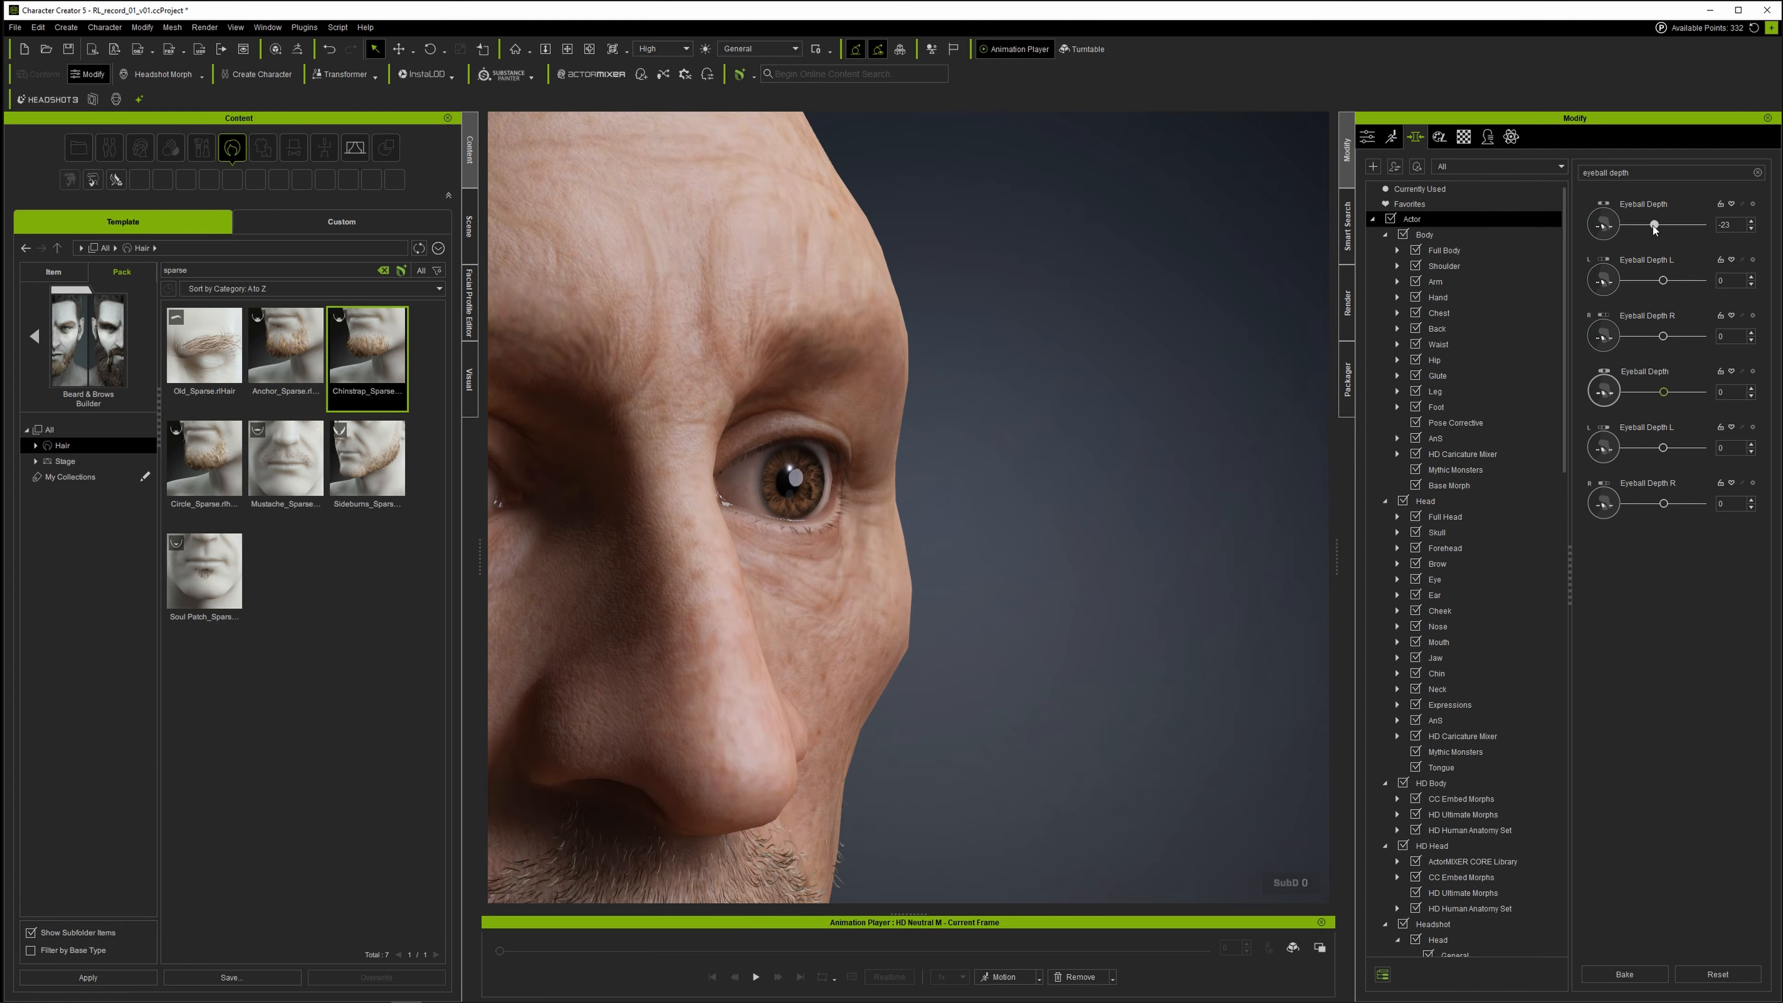
scroll(763, 387, "down", 3)
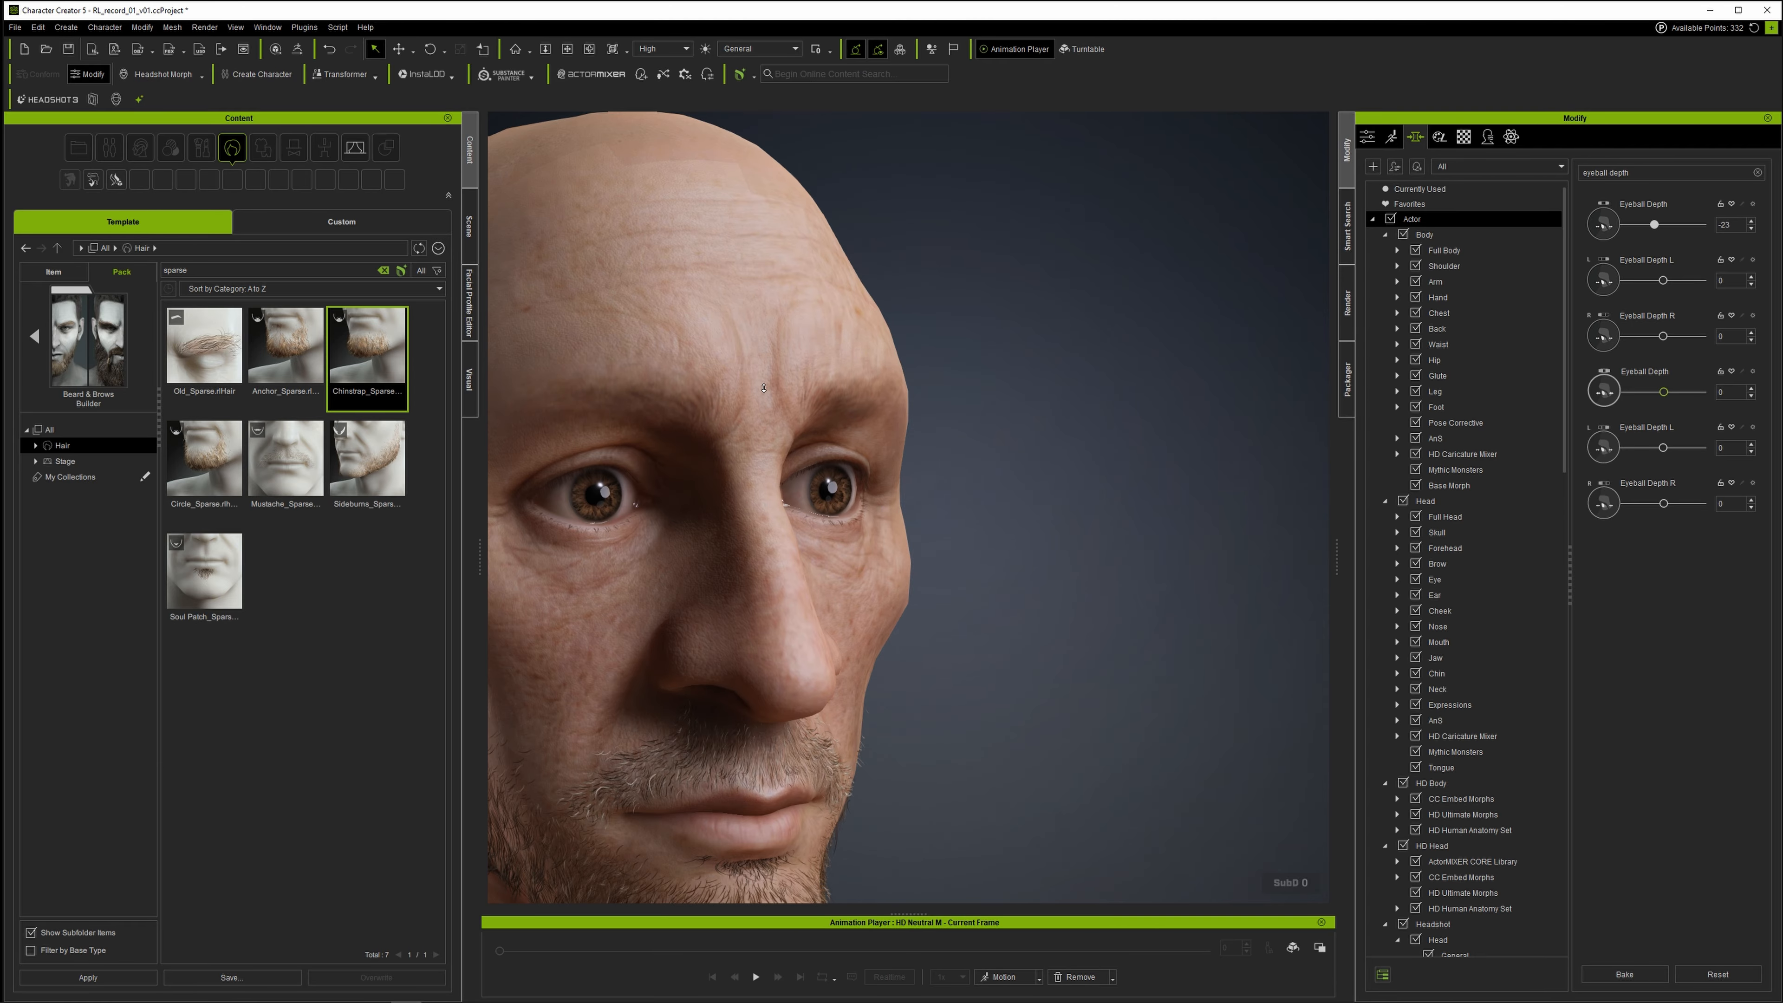
right_click_drag(763, 387, 584, 422)
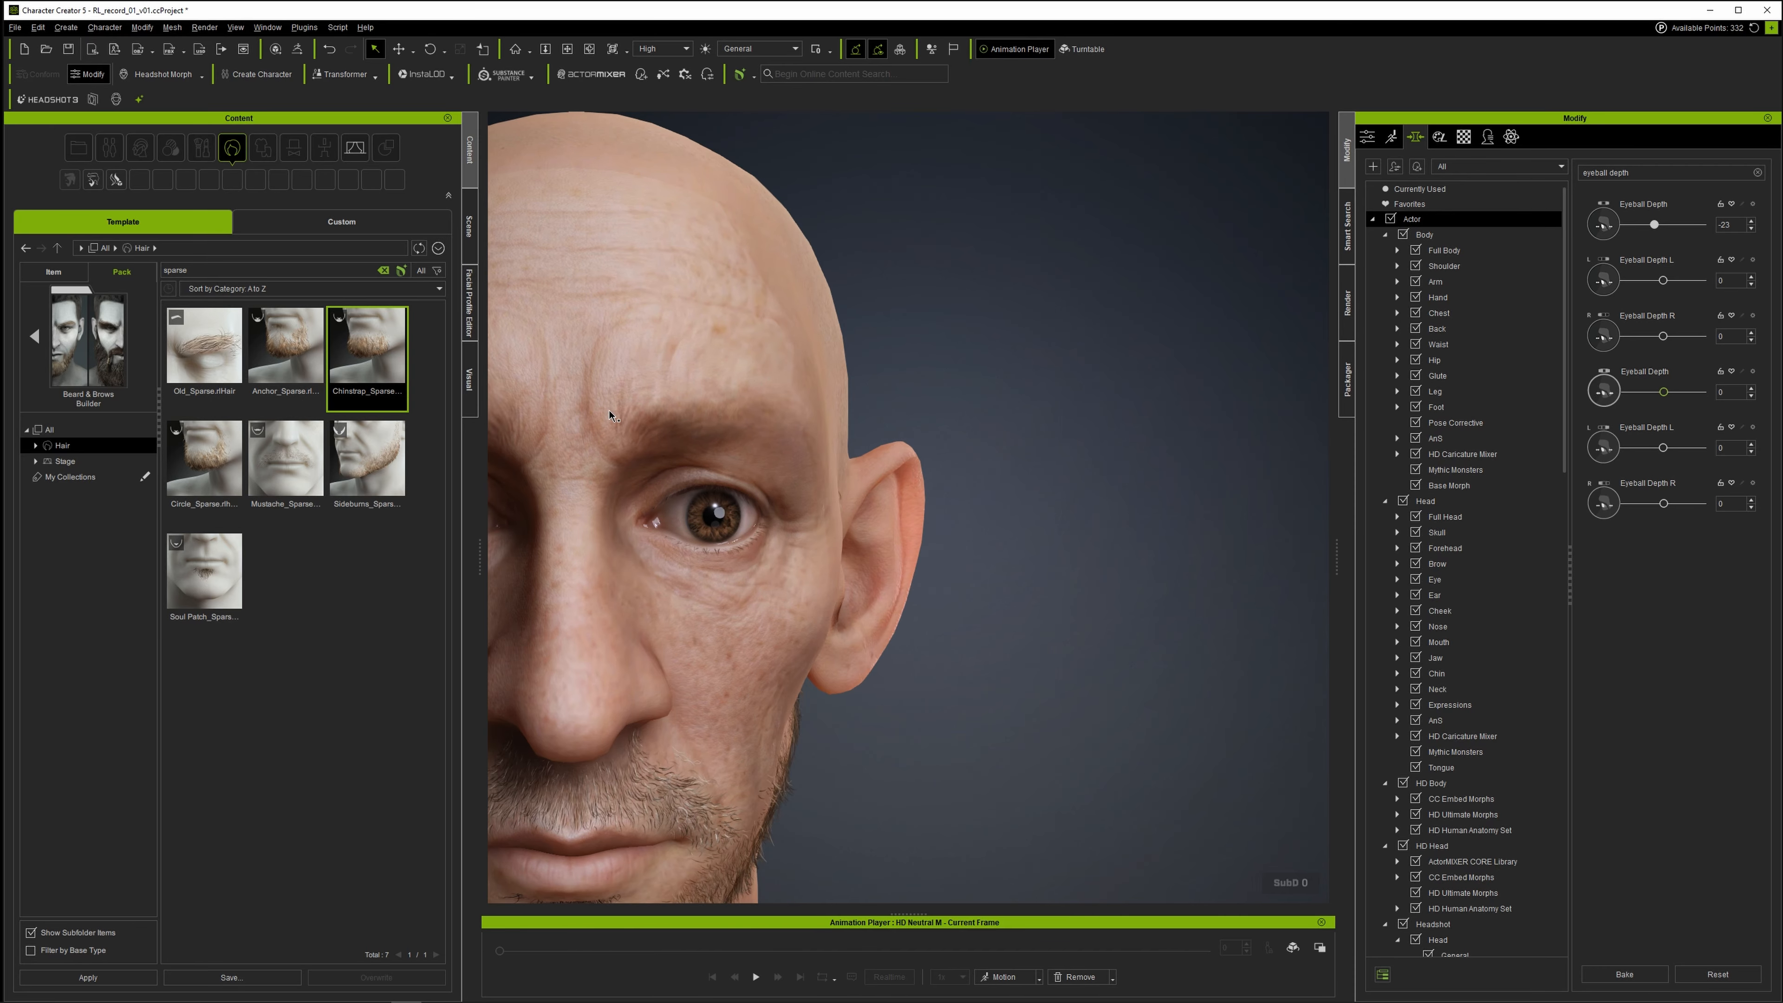
Display the character with closed eyes and apply the Correct Eyeblink fix to the eyelids.
middle_click_drag(721, 504, 954, 425)
scroll(955, 425, "down", 5)
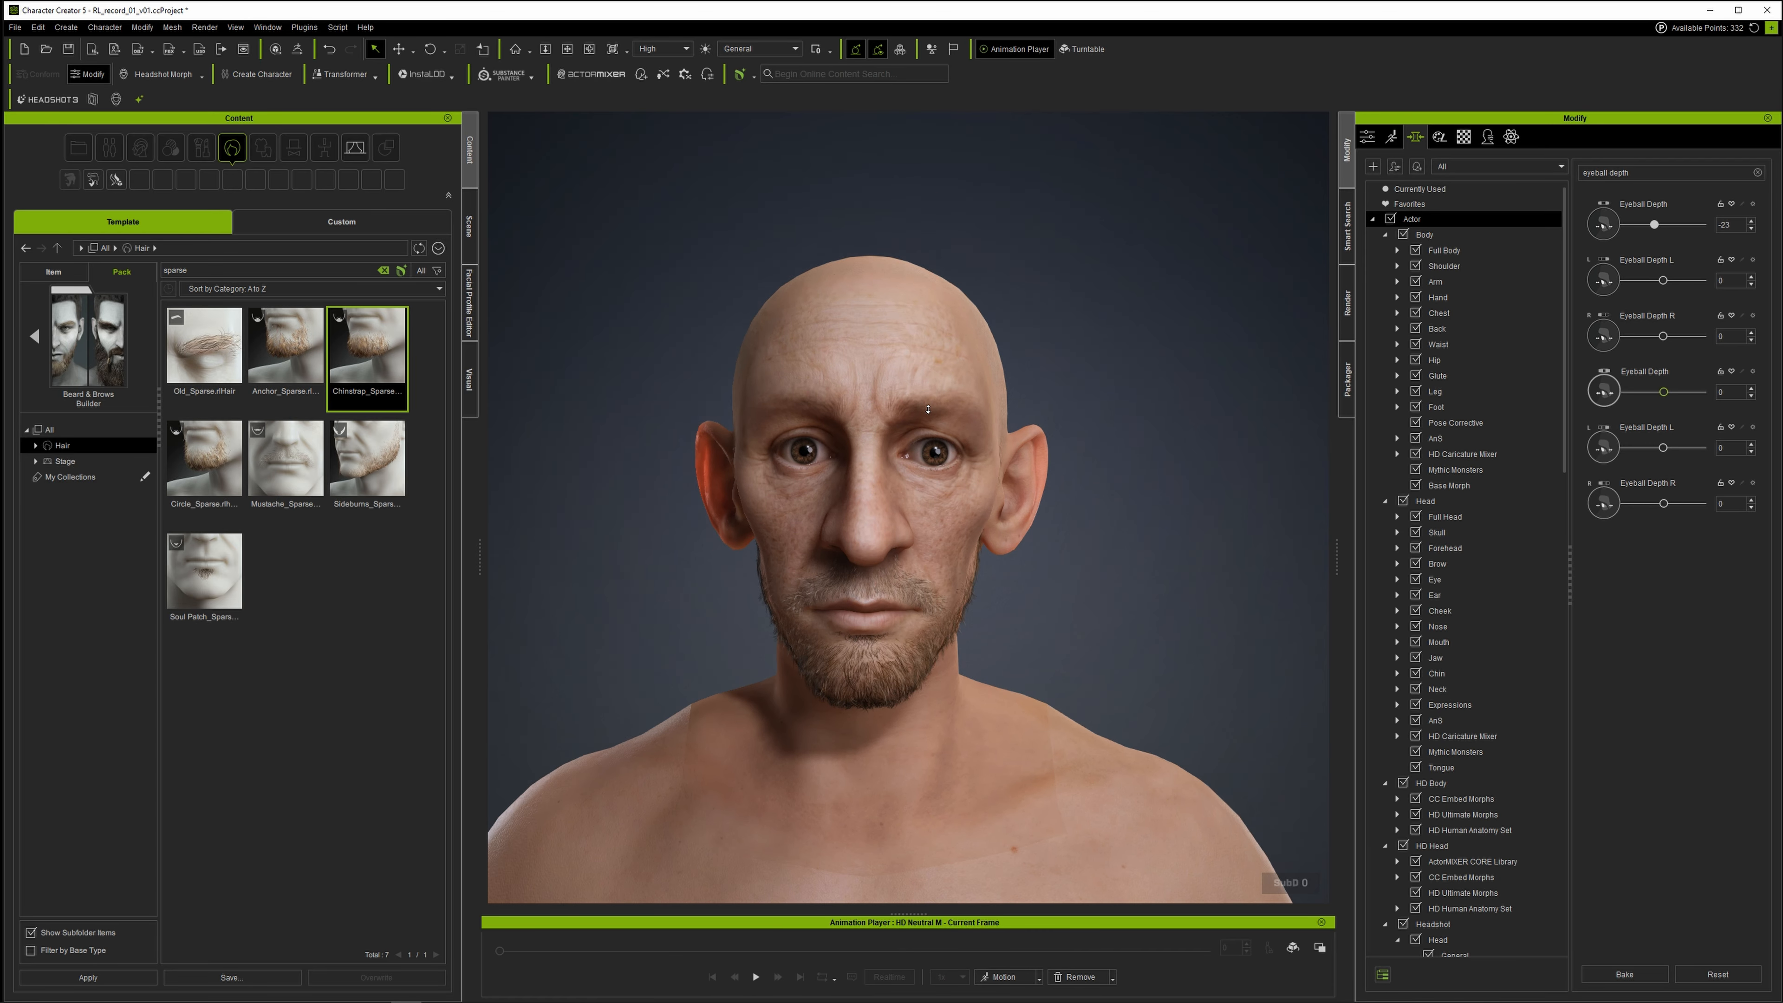
scroll(944, 418, "down", 1)
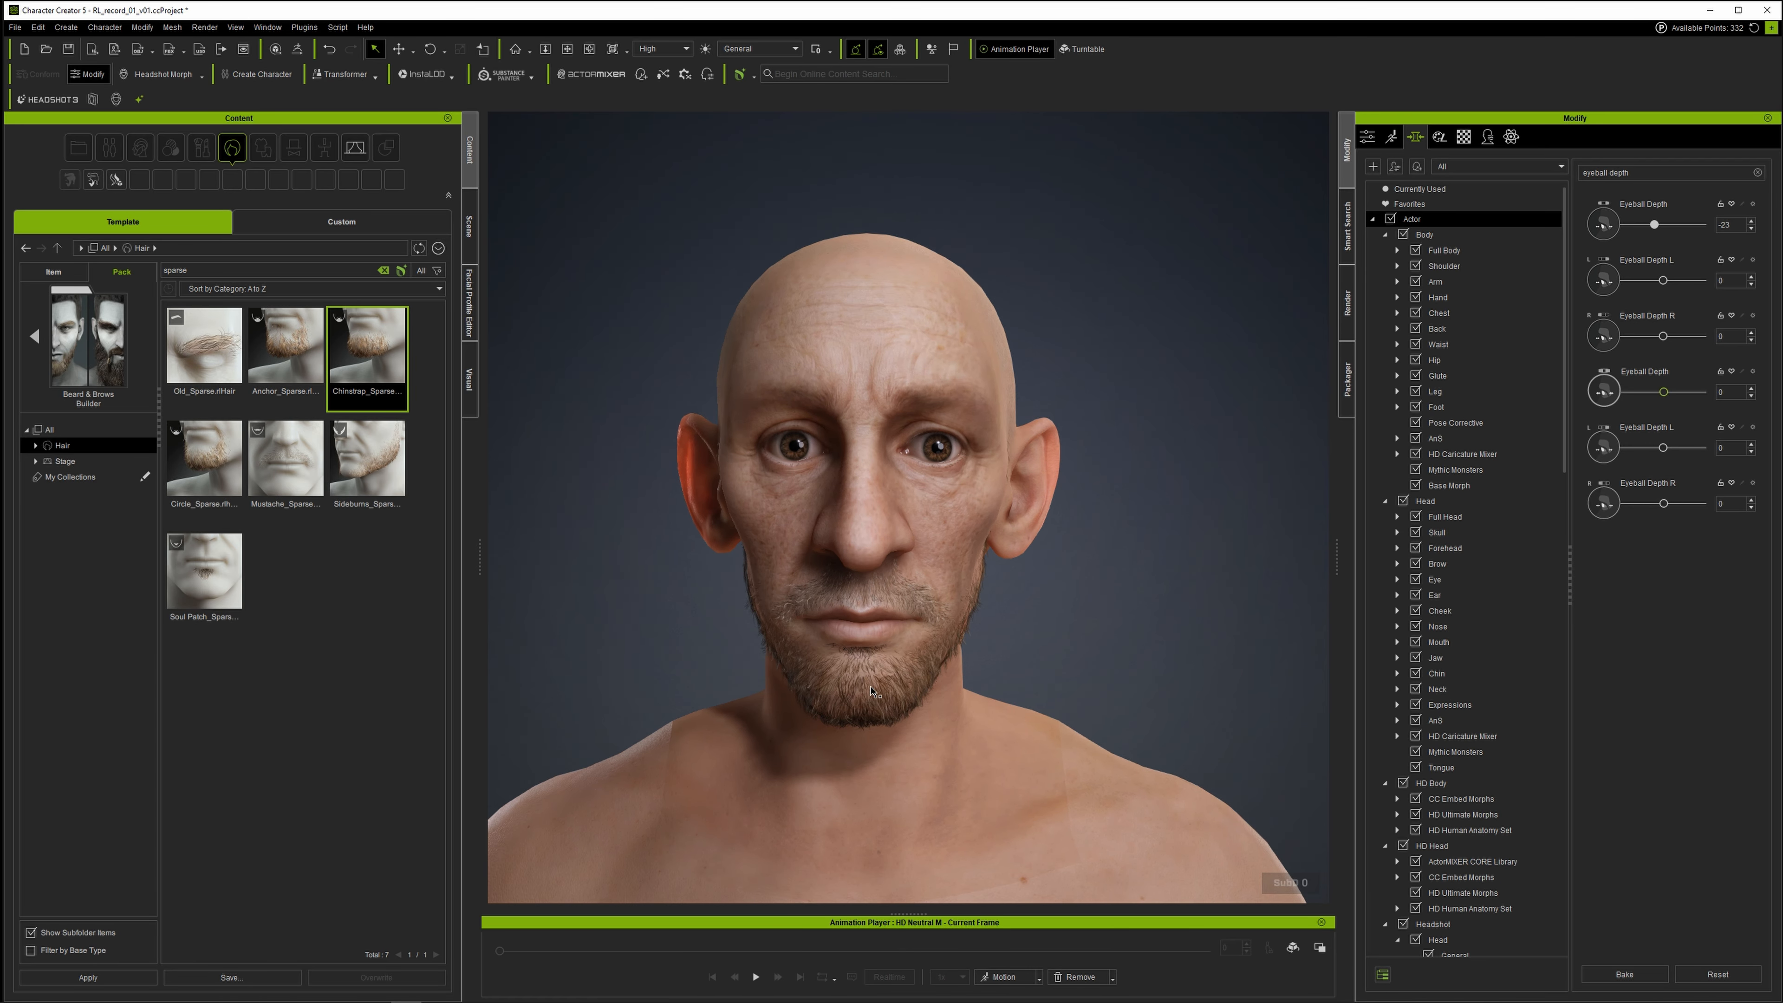
left_click(1368, 137)
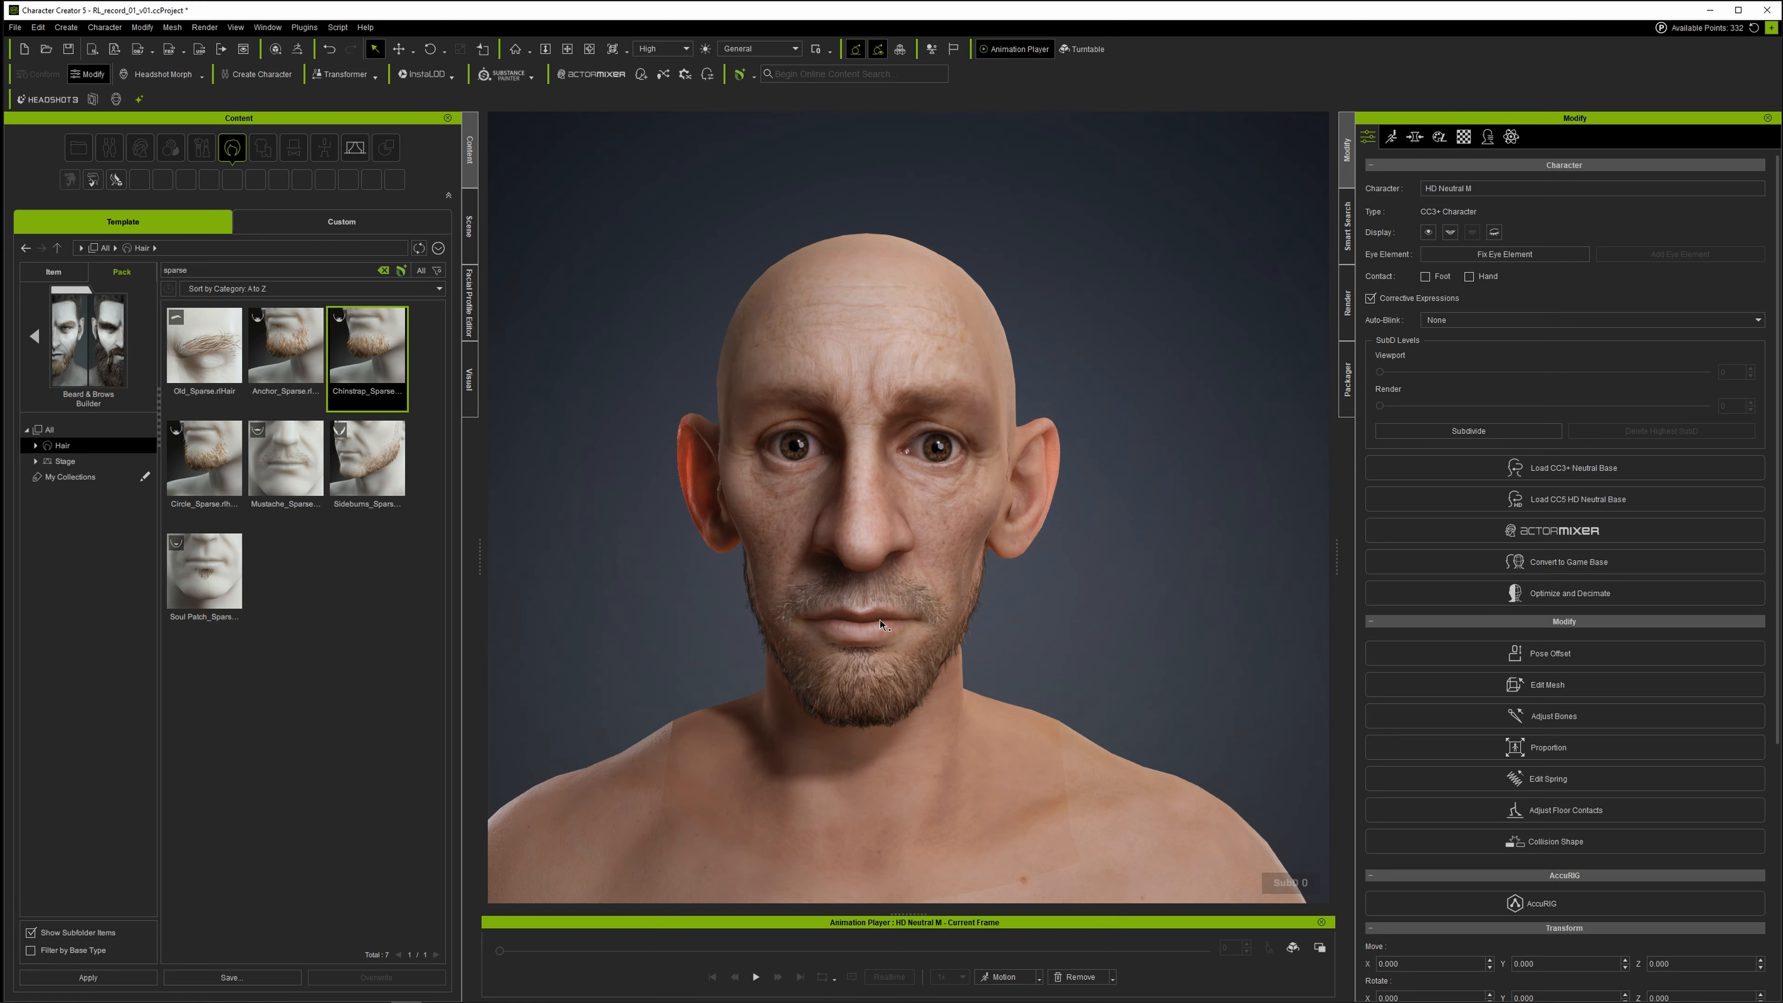
left_click(1427, 234)
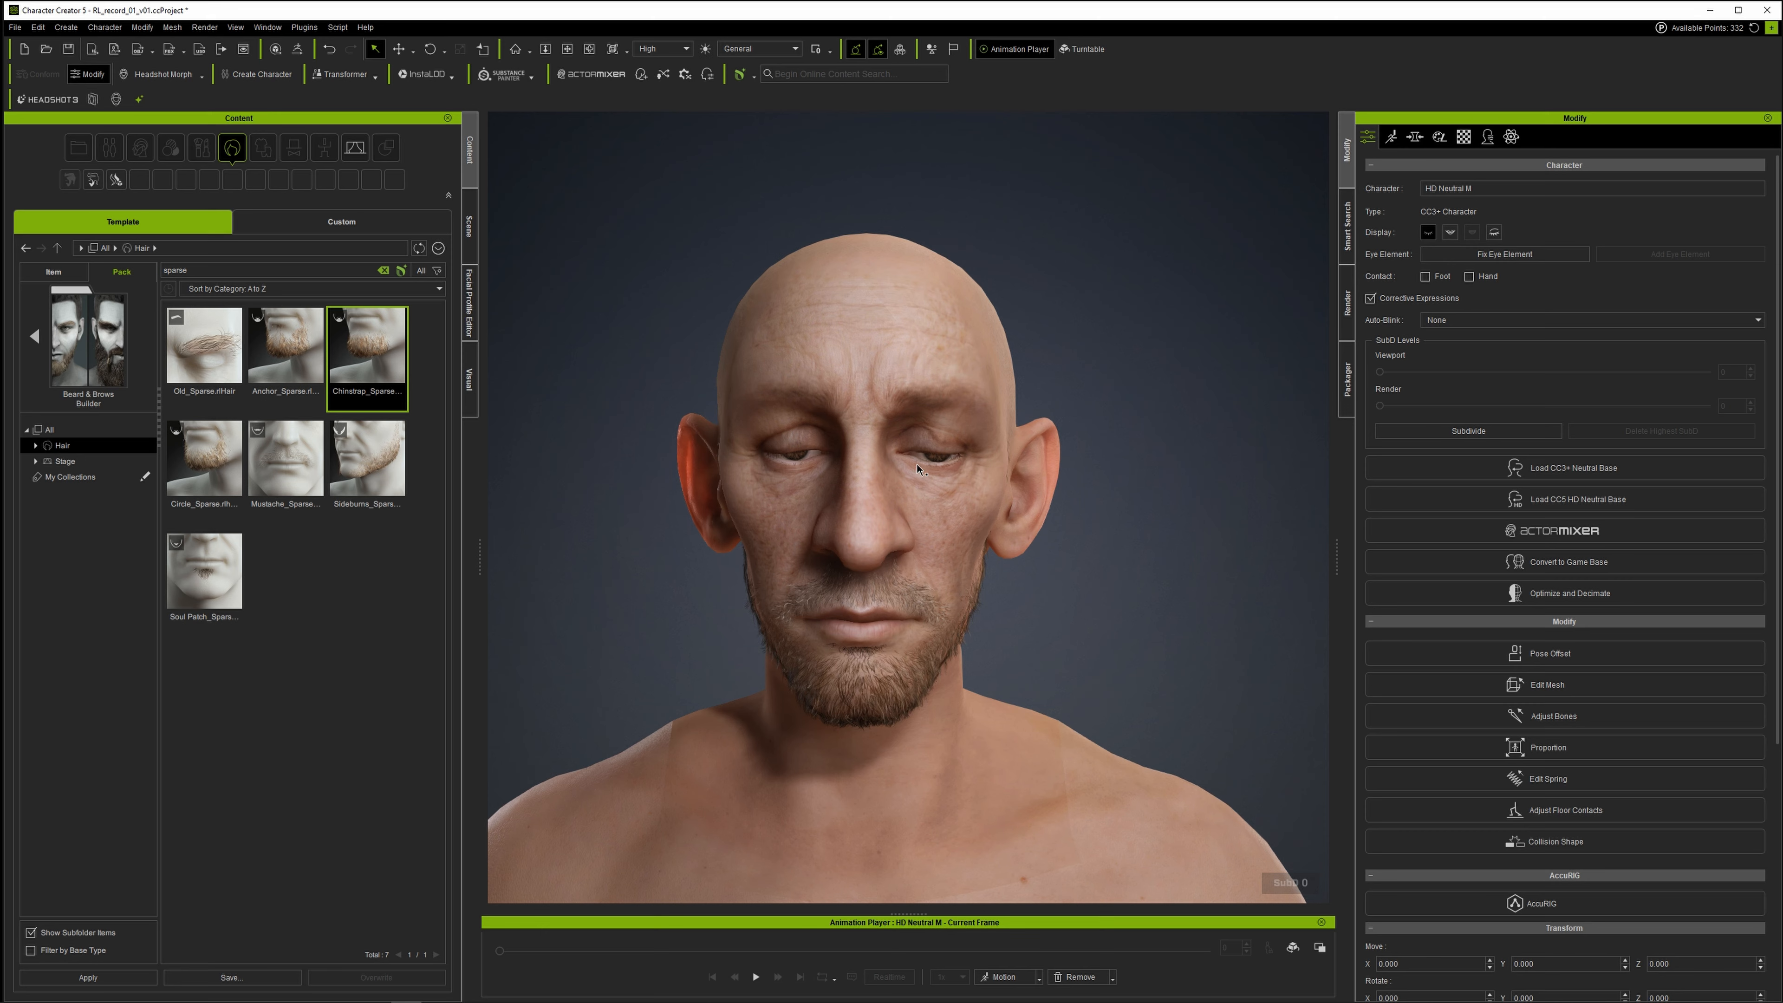
scroll(916, 469, "up", 2)
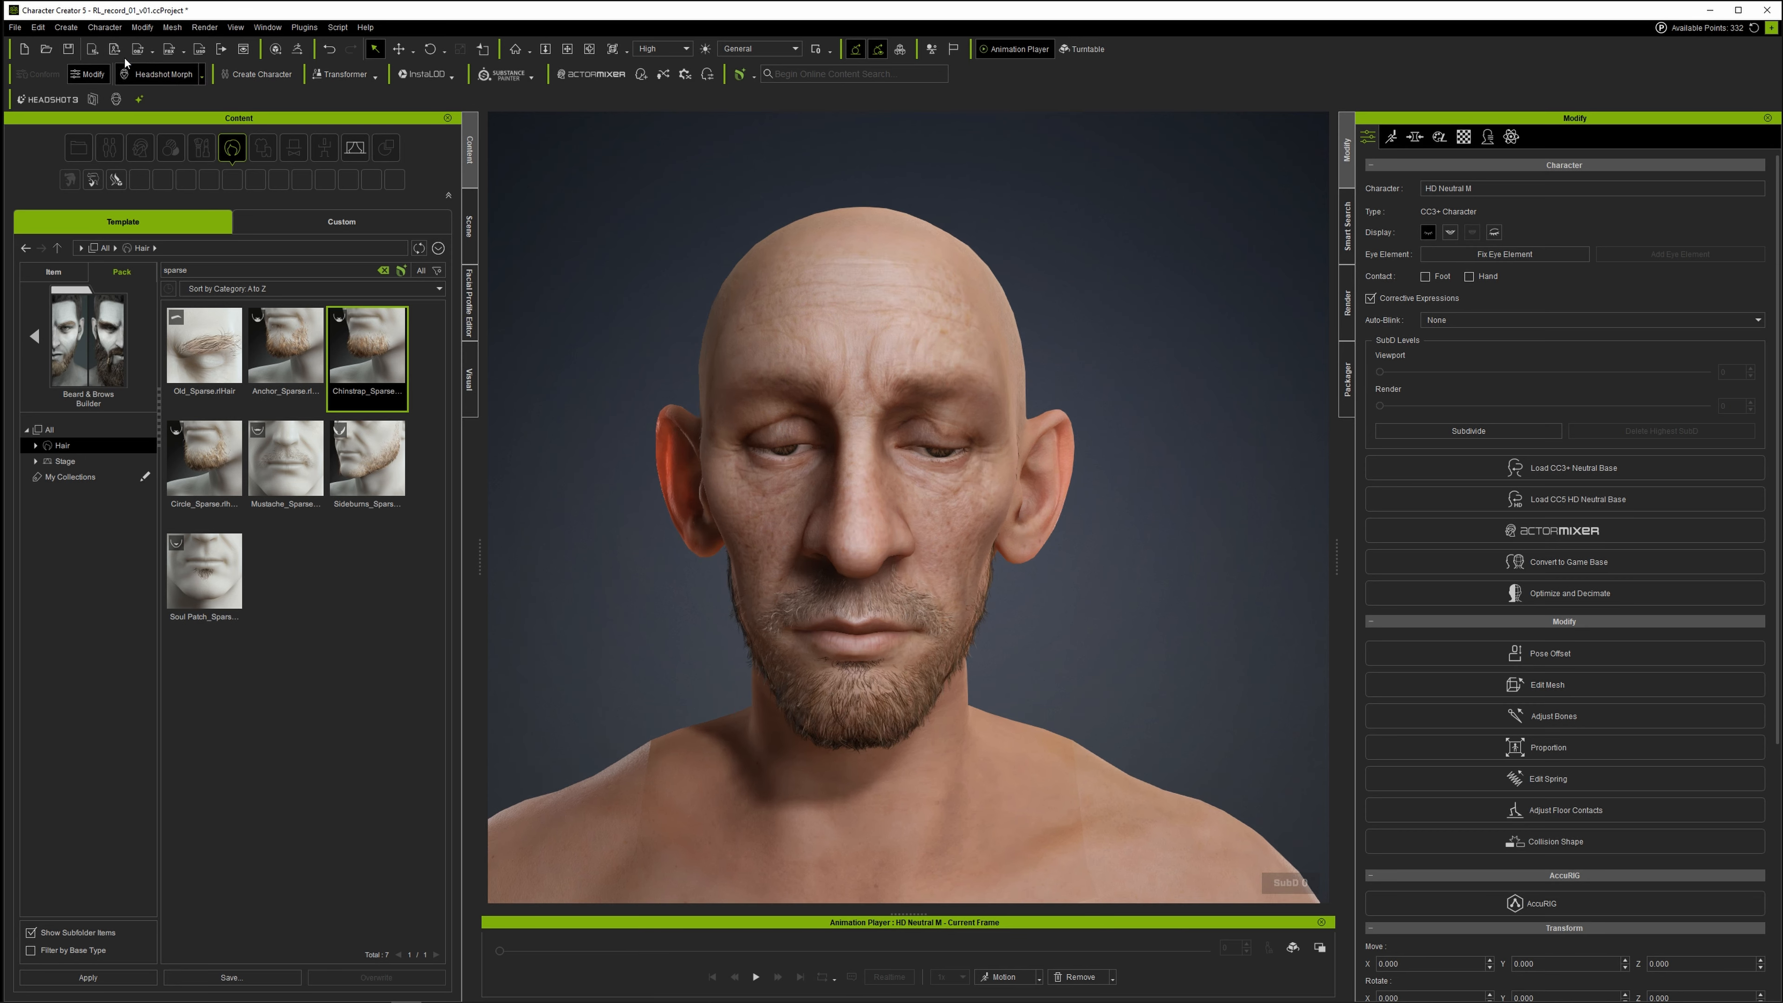
left_click(105, 27)
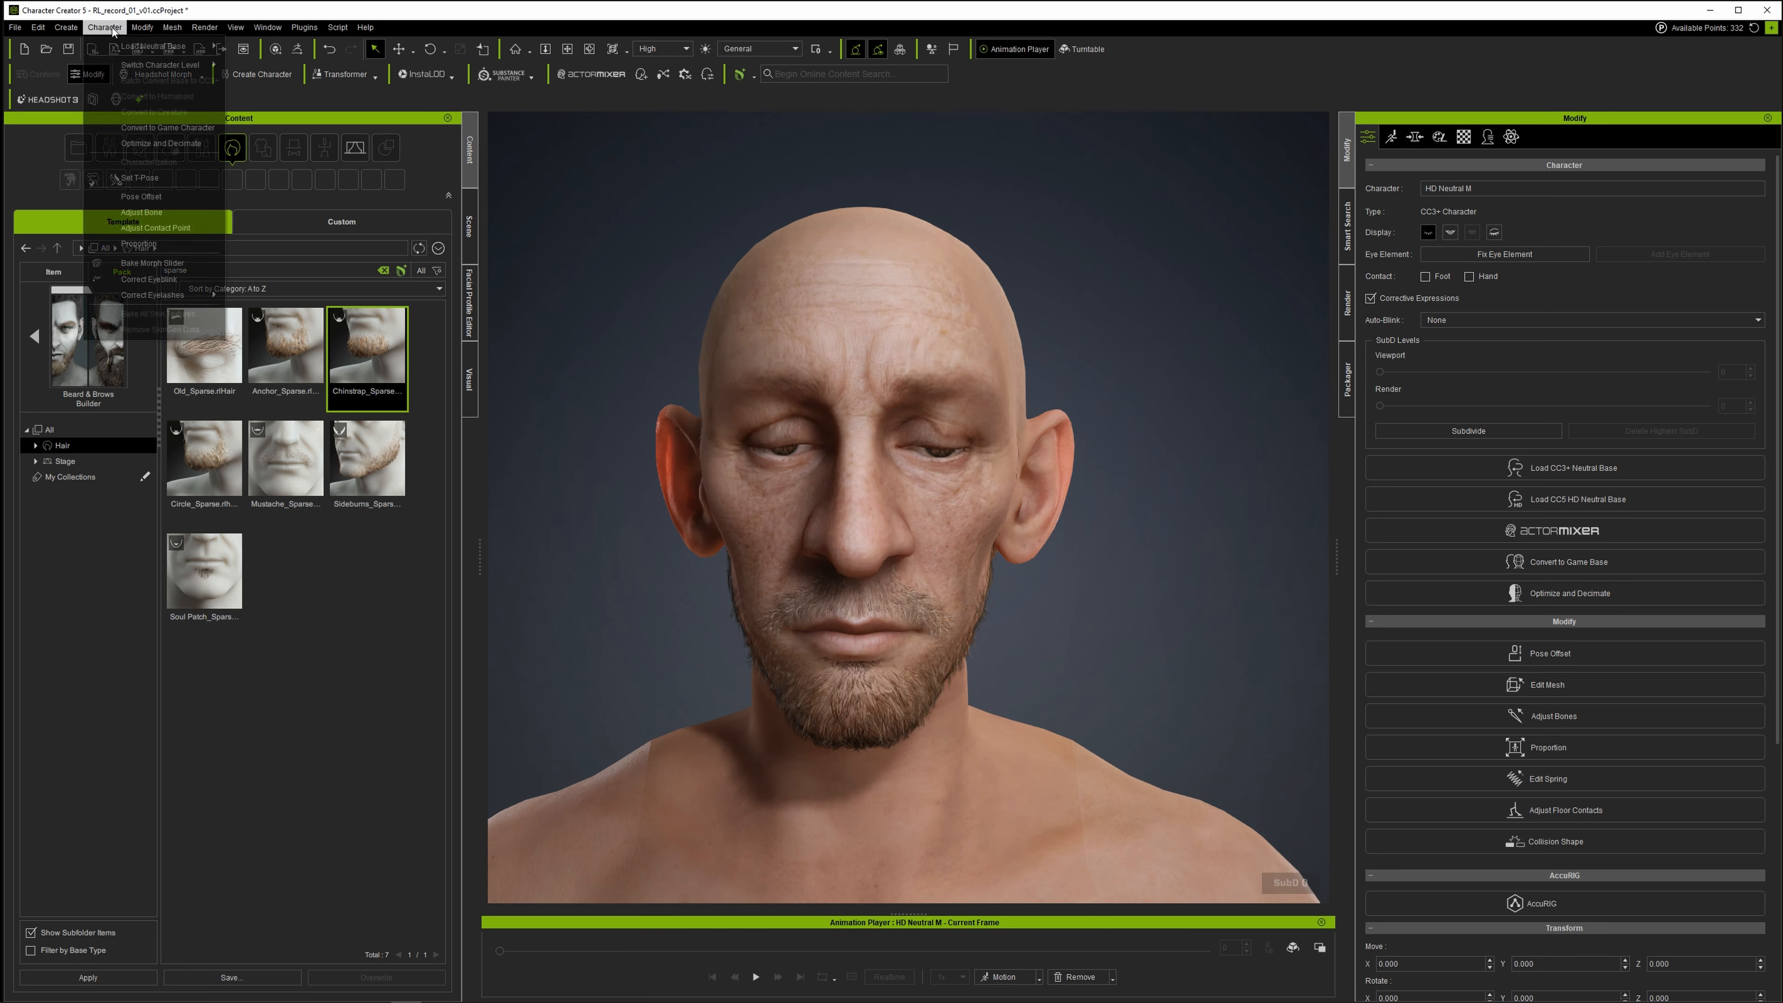
left_click(124, 276)
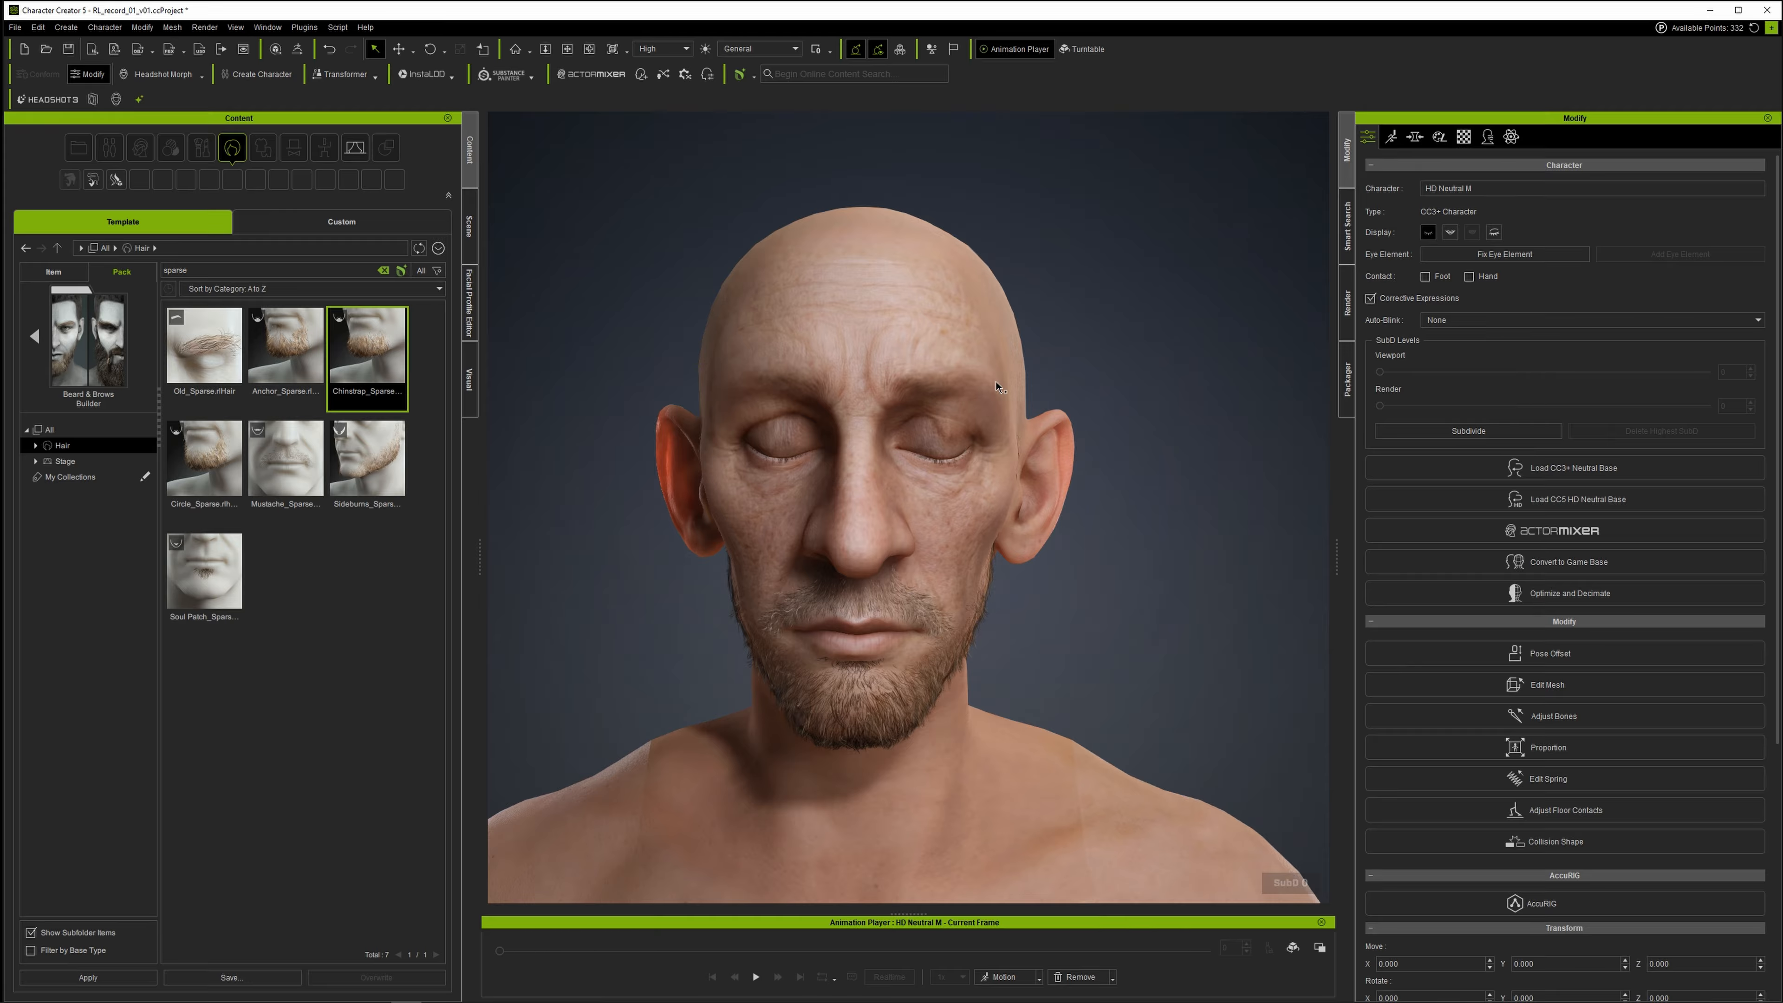
Toggle the character's eyes repeatedly between open and closed and check how the eyelids meet.
left_click(1427, 234)
left_click(1426, 231)
left_click(1426, 231)
left_click(1426, 232)
left_click(1426, 231)
left_click(1426, 232)
left_click(1426, 231)
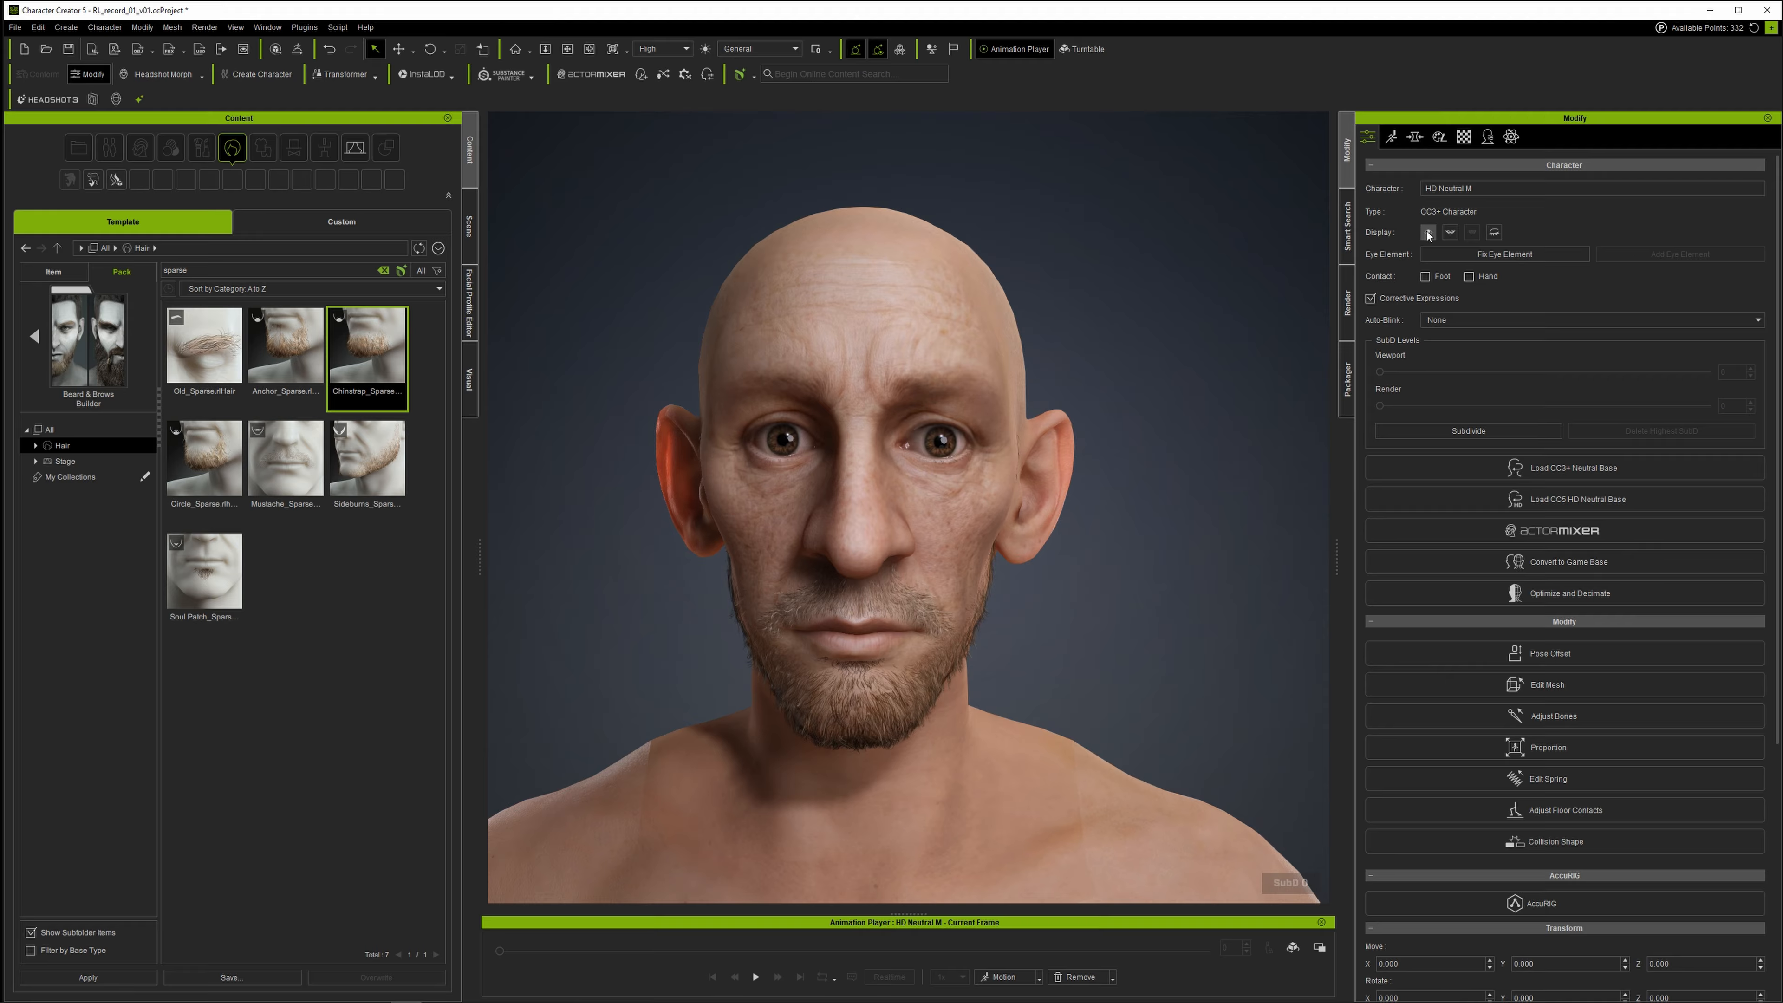
left_click(1426, 231)
left_click(1426, 231)
left_click(114, 30)
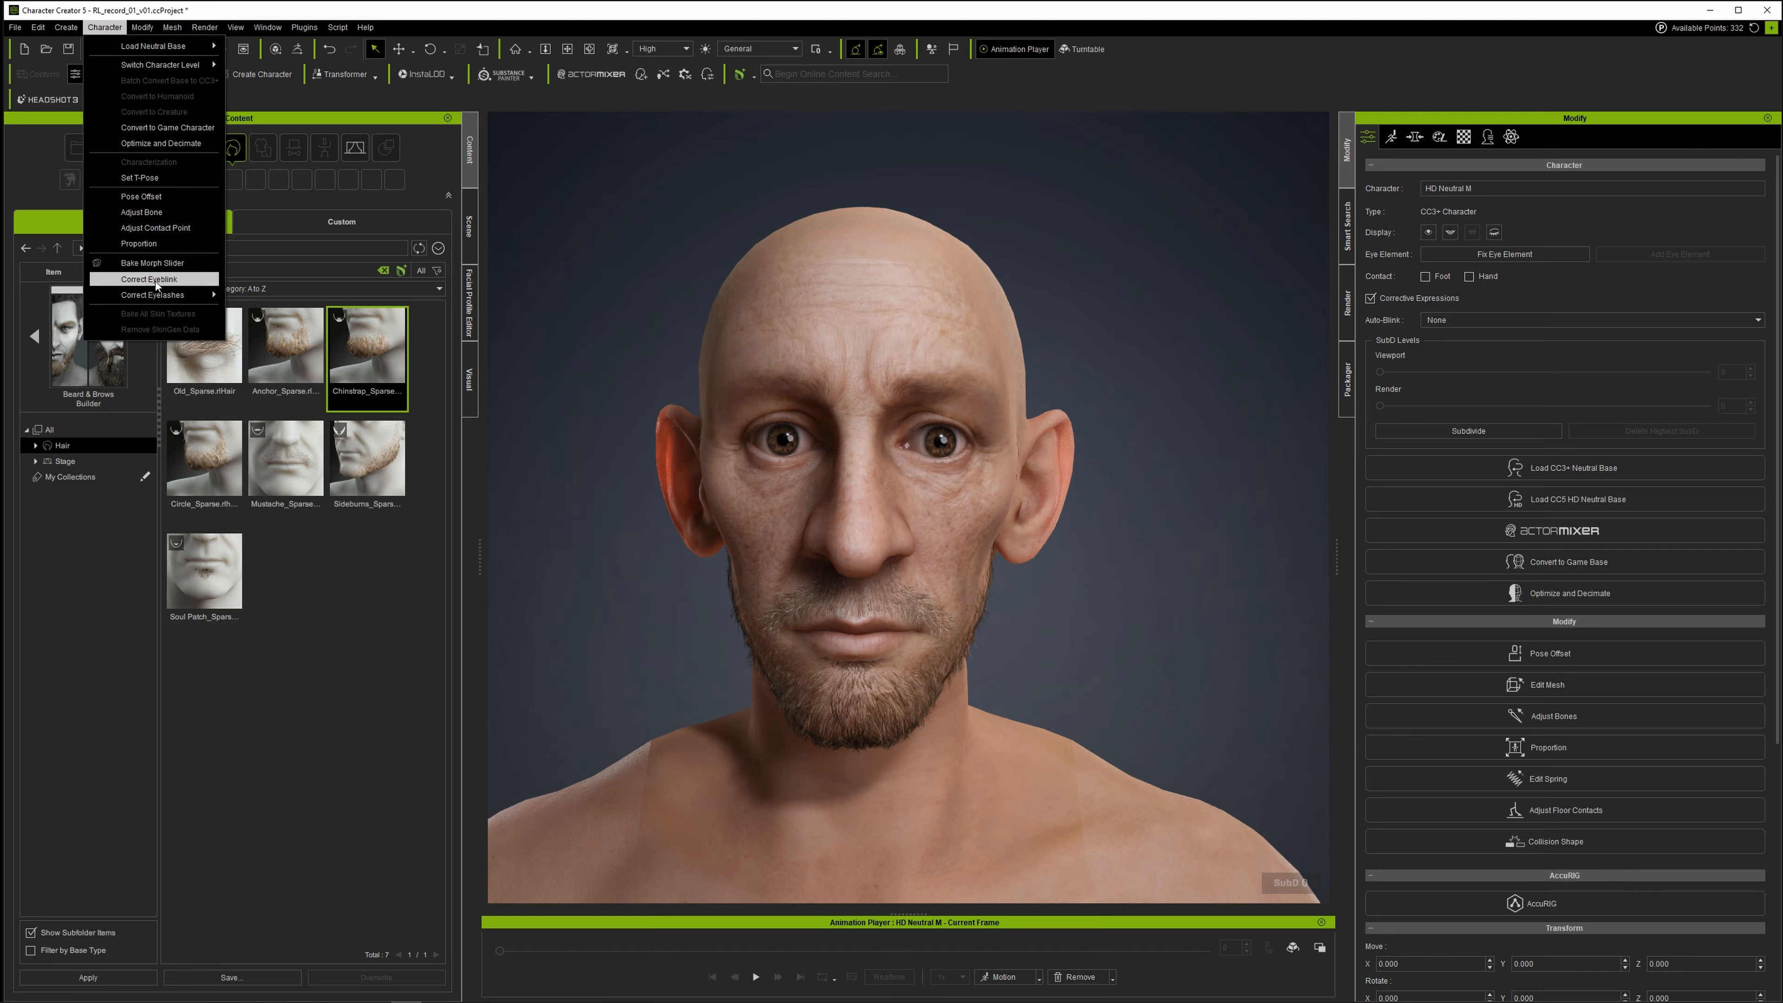
mouse_move(170, 296)
left_click(1404, 25)
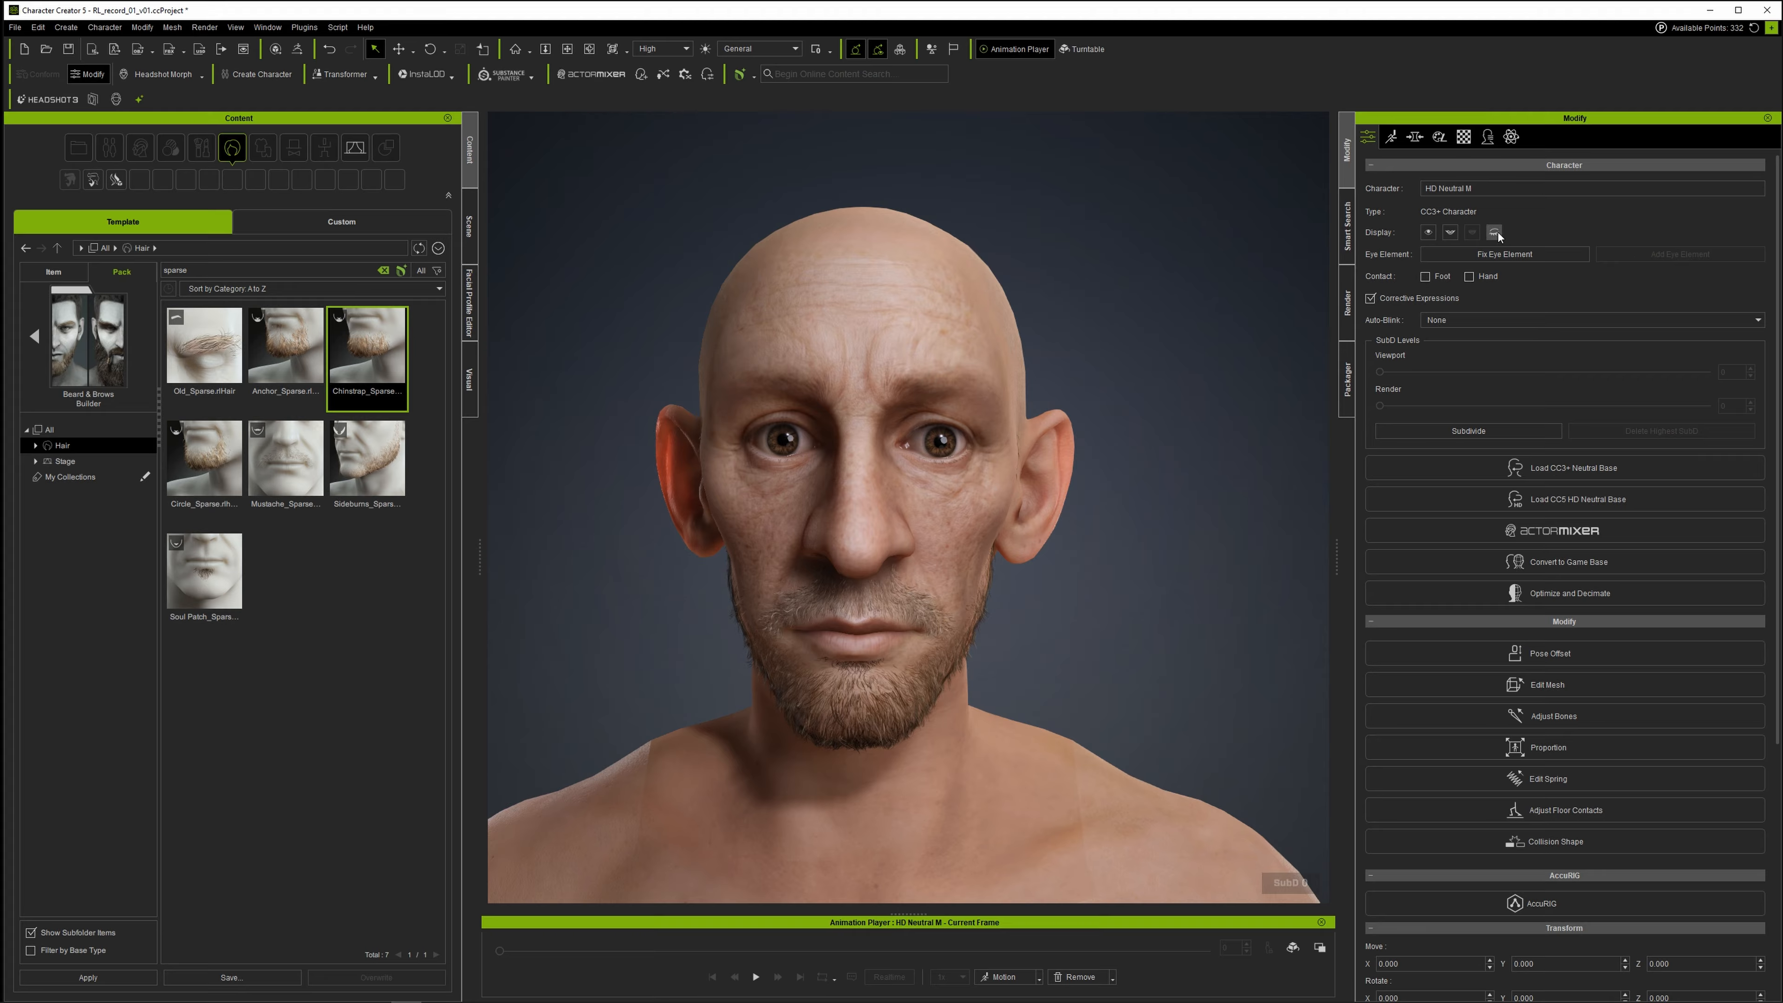
Display the character with an open mouth, inspect the mouth and teeth, and return to the closed mouth.
left_click(1452, 233)
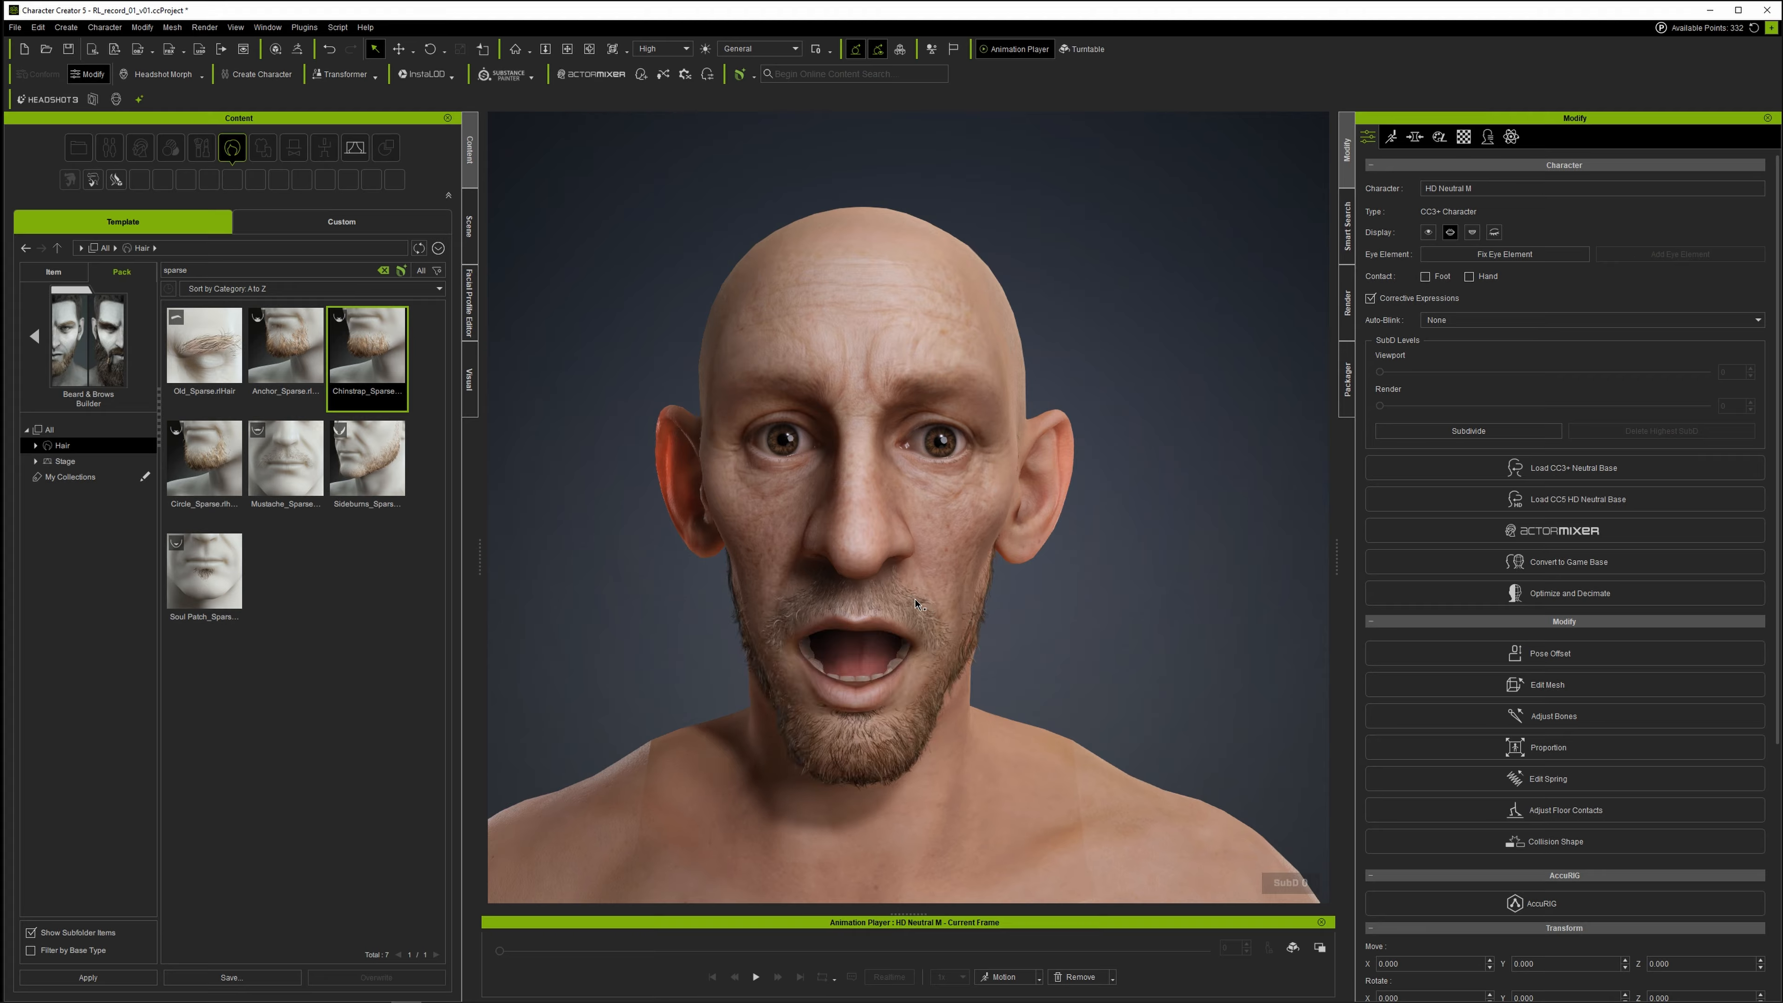
mouse_move(916, 602)
left_mouse_down("alt")
mouse_move(1107, 488)
mouse_move(1193, 477)
mouse_move(985, 574)
mouse_move(909, 571)
left_mouse_up("alt")
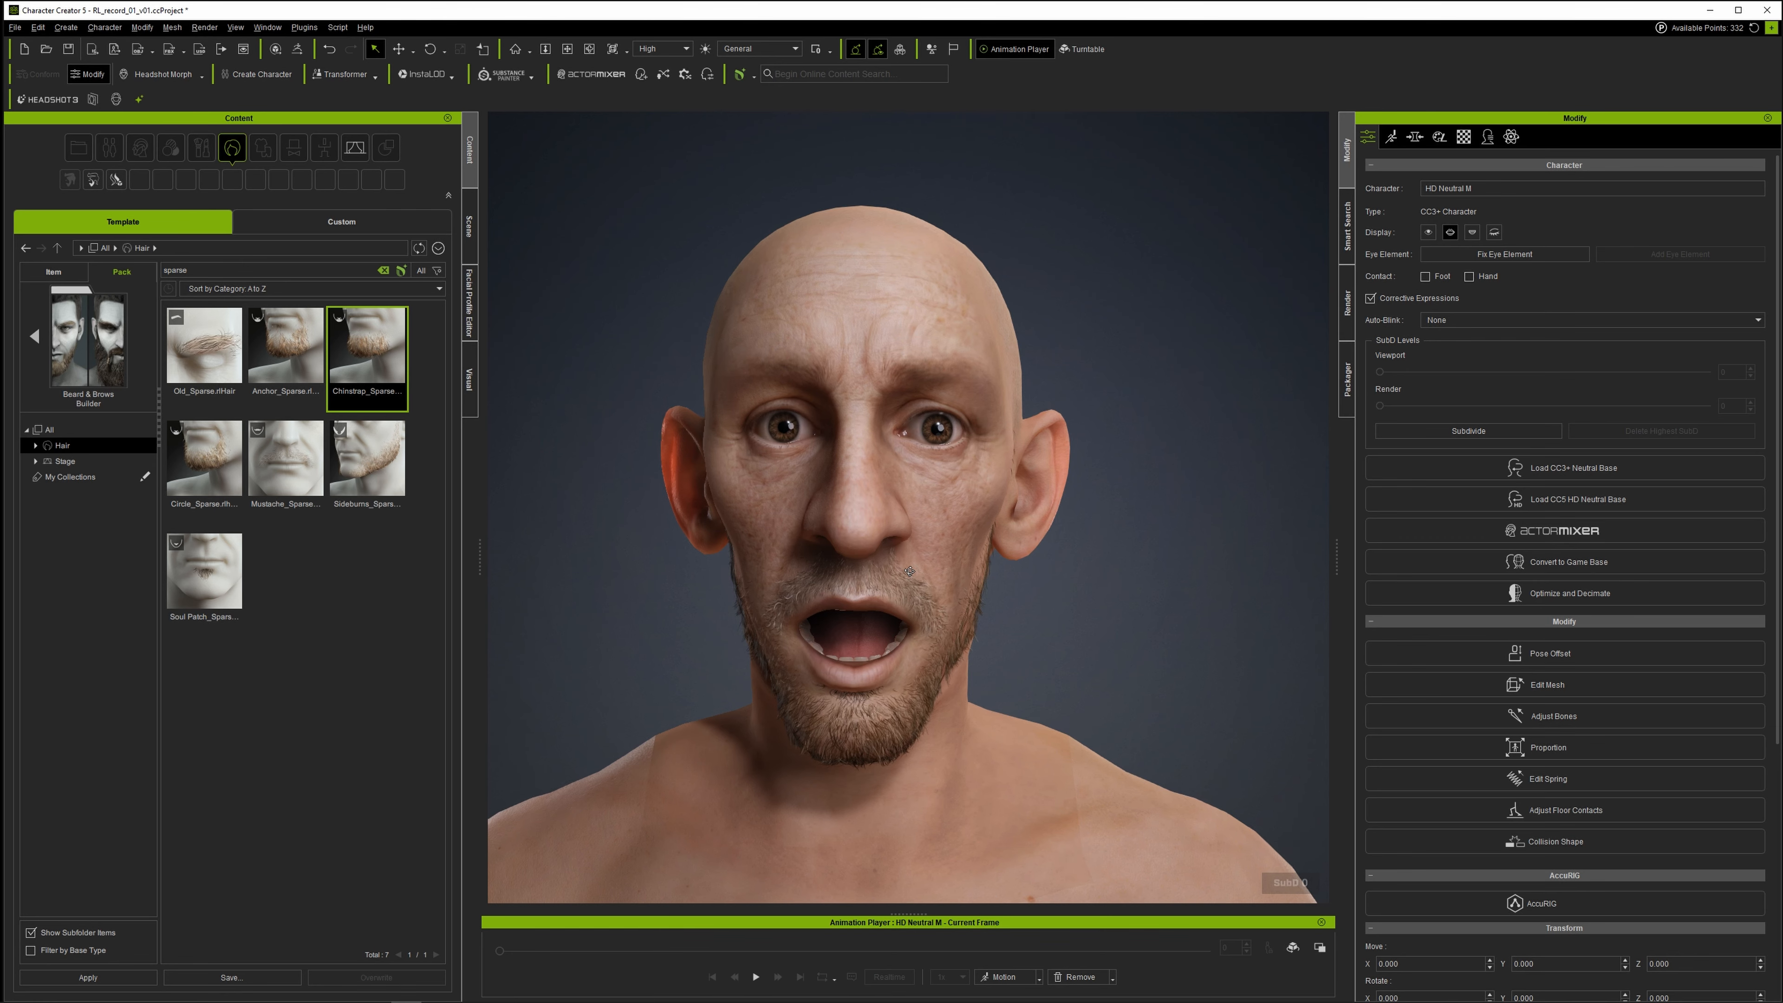
left_click(1450, 233)
left_click_drag(1147, 367, 979, 430, "alt")
scroll(991, 518, "up", 2)
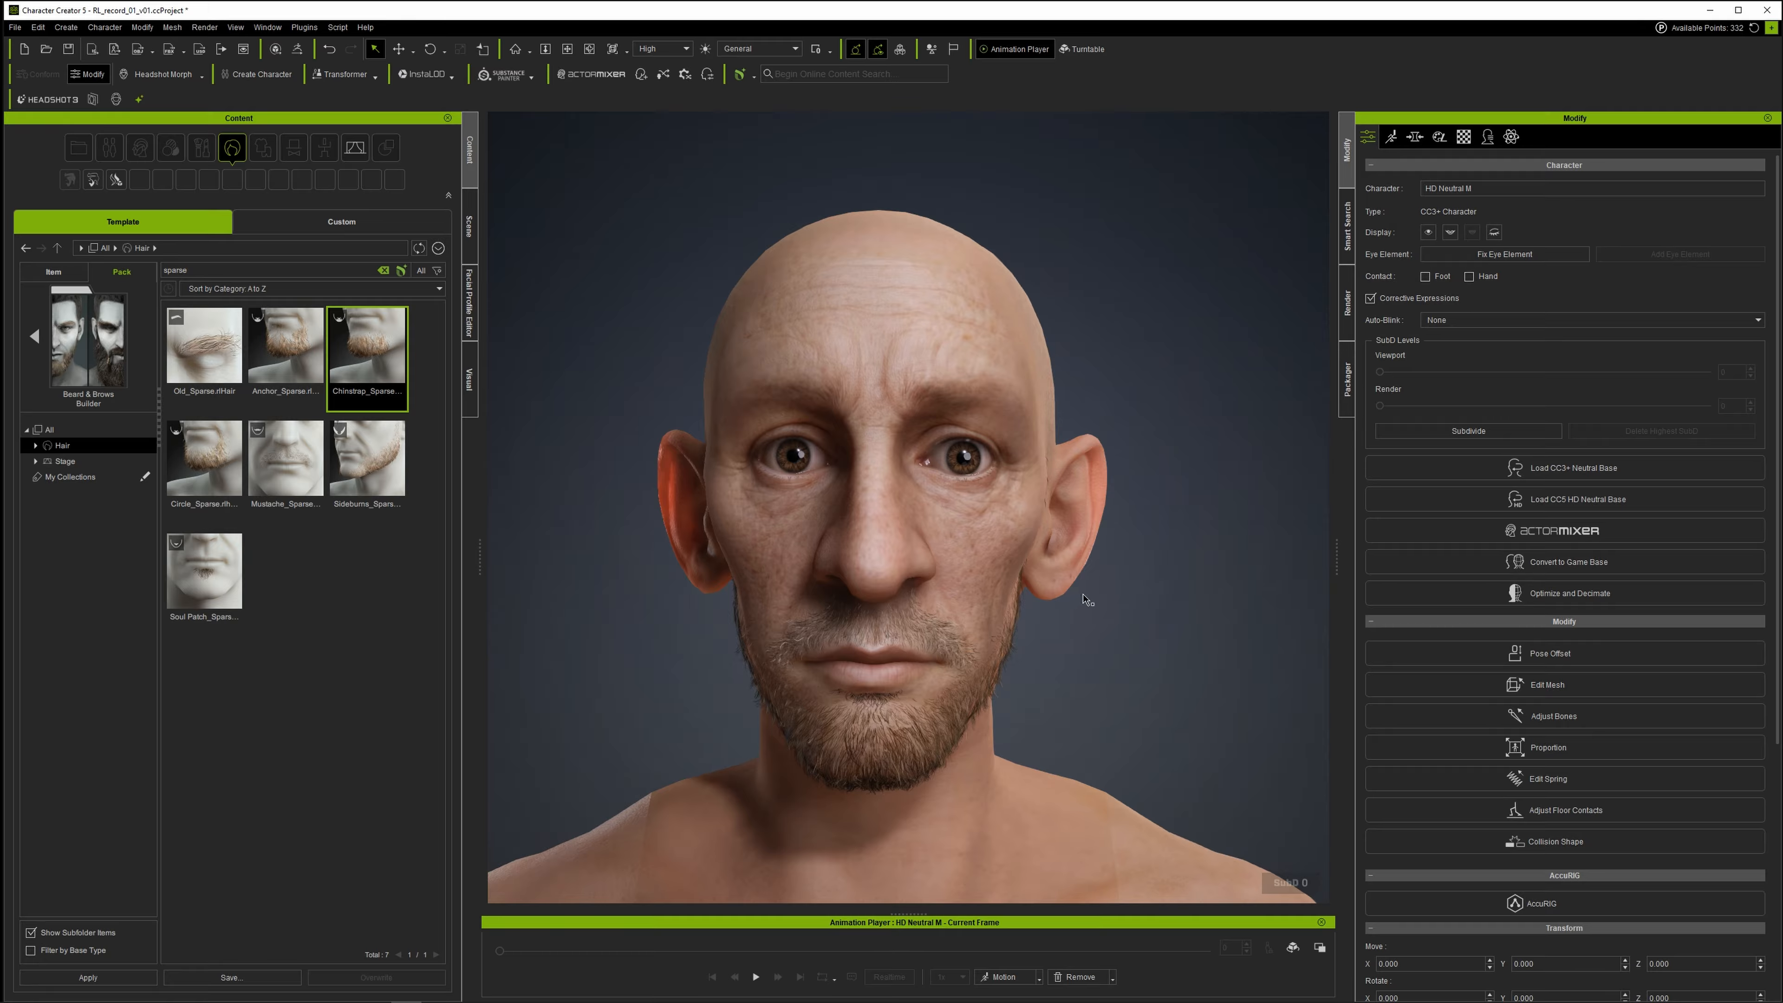
Play the Dramatic_Male wrinkle check motion, stop it and go back to frame 347 to examine the expression.
left_click(1037, 976)
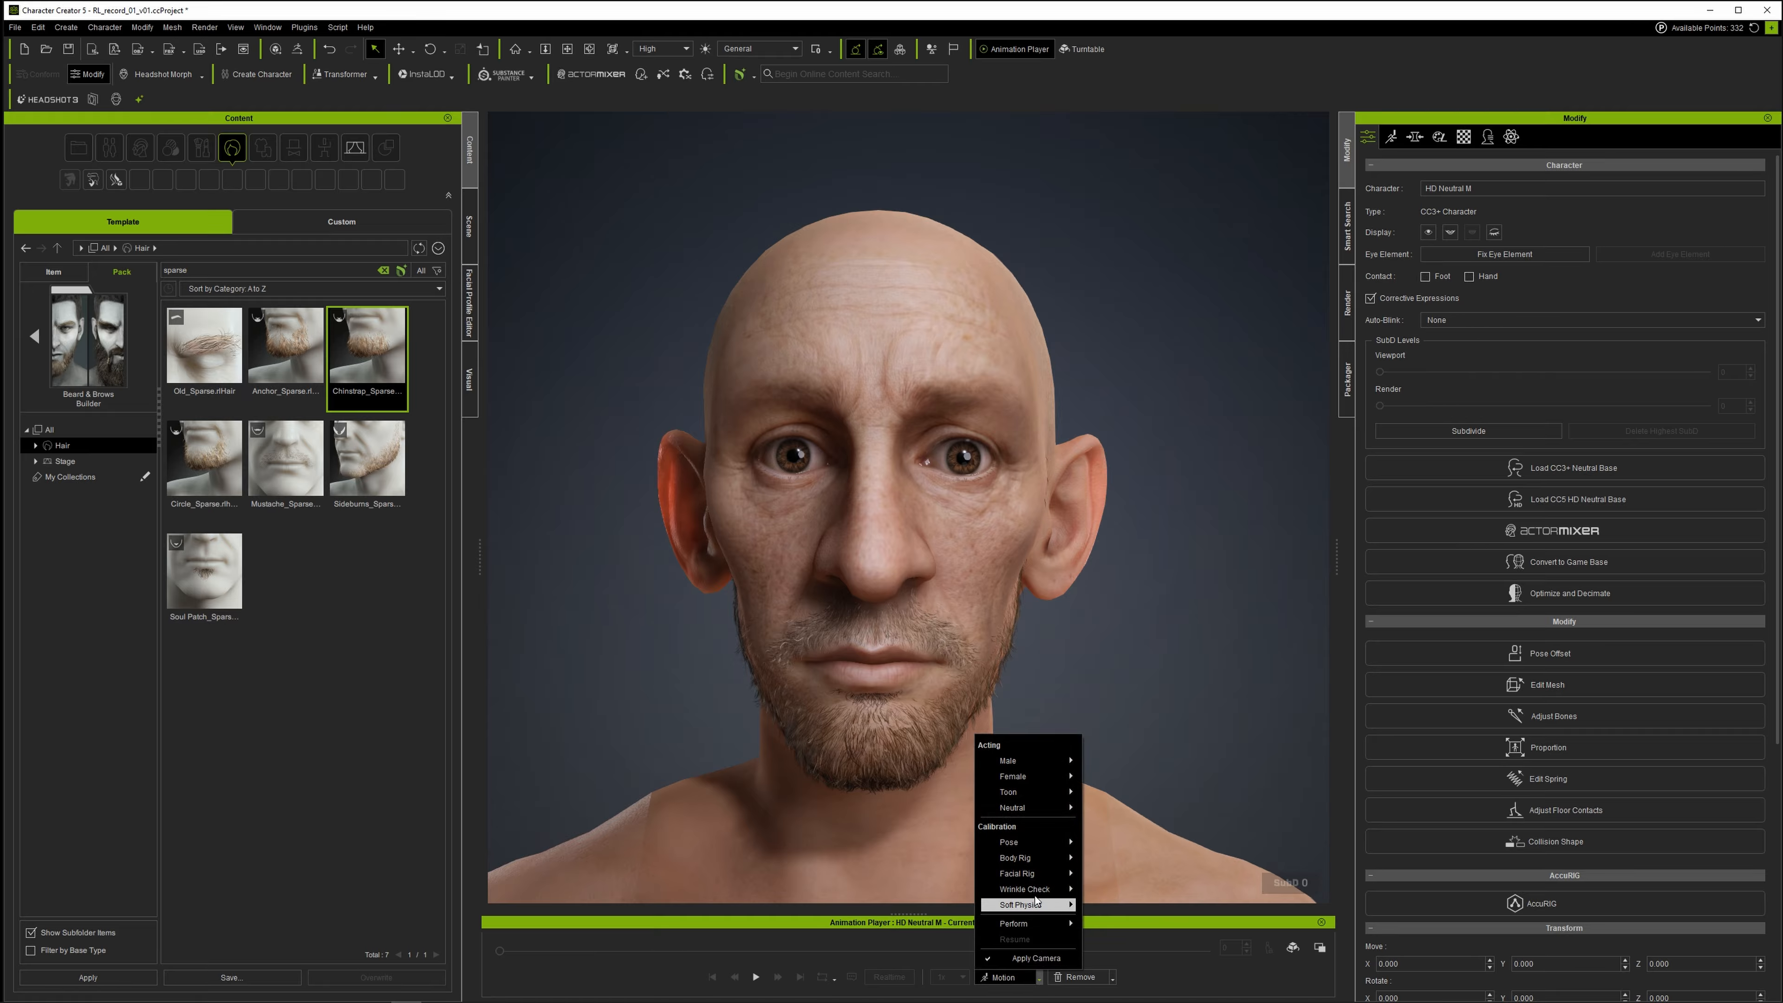
mouse_move(1037, 874)
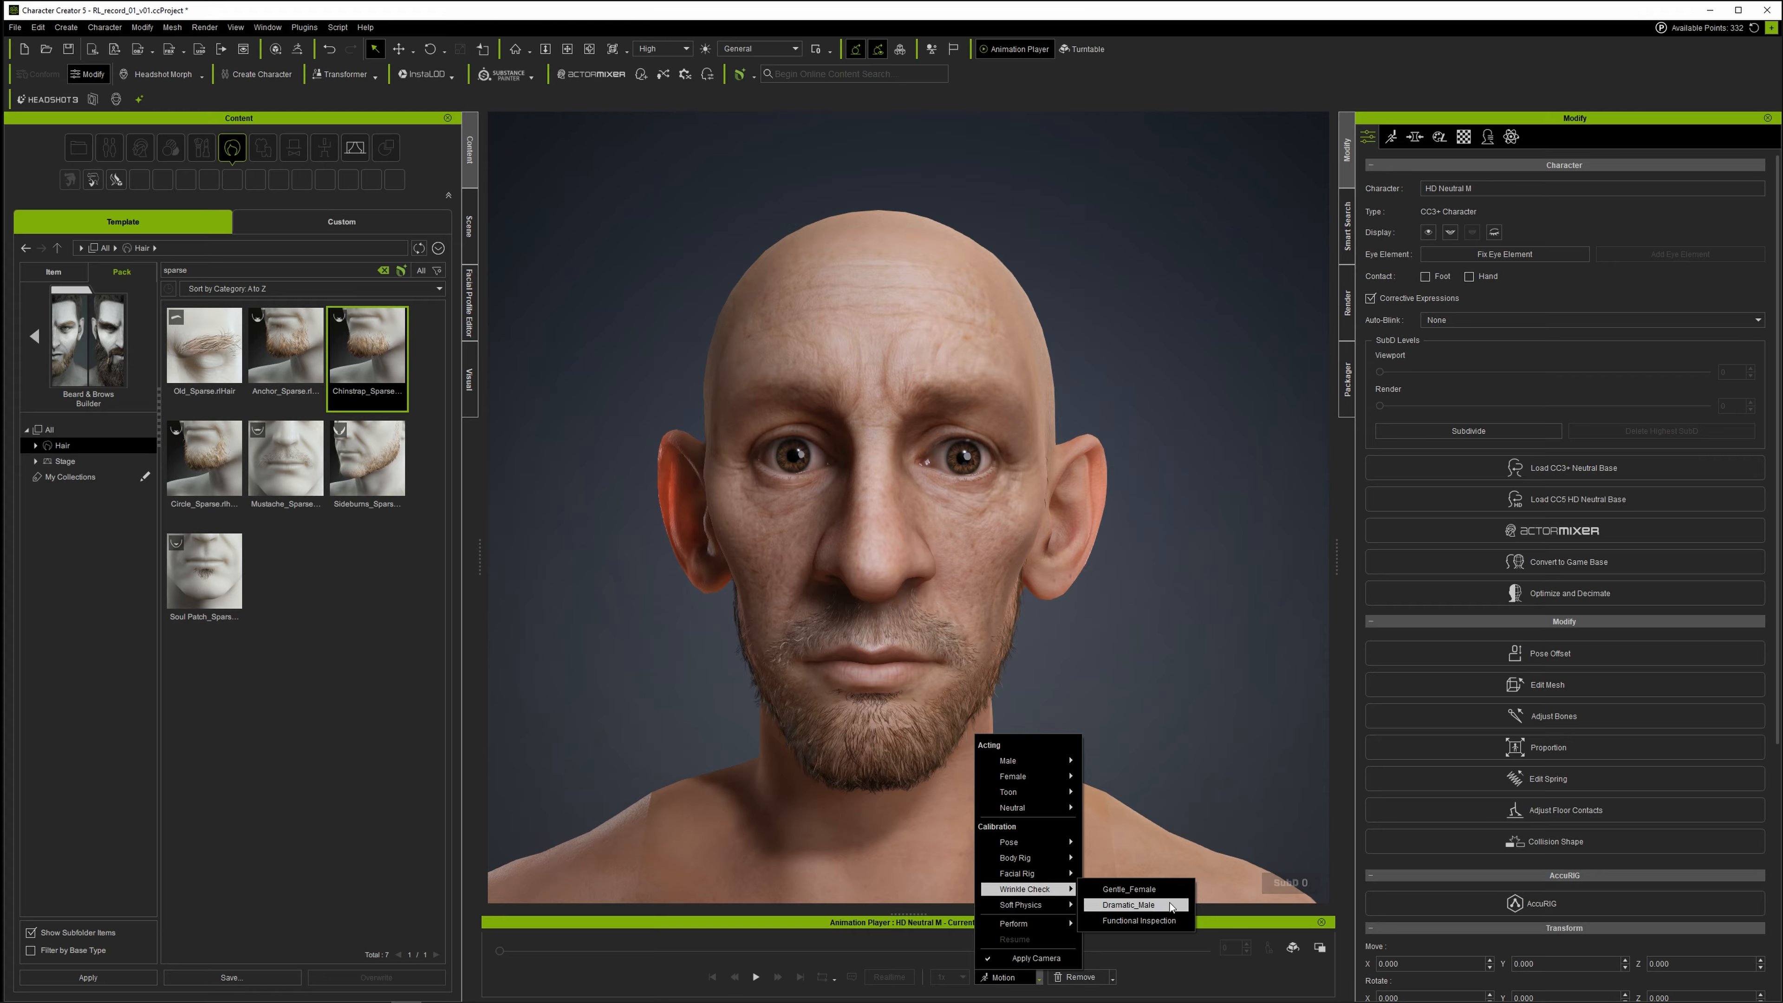
left_click(1170, 906)
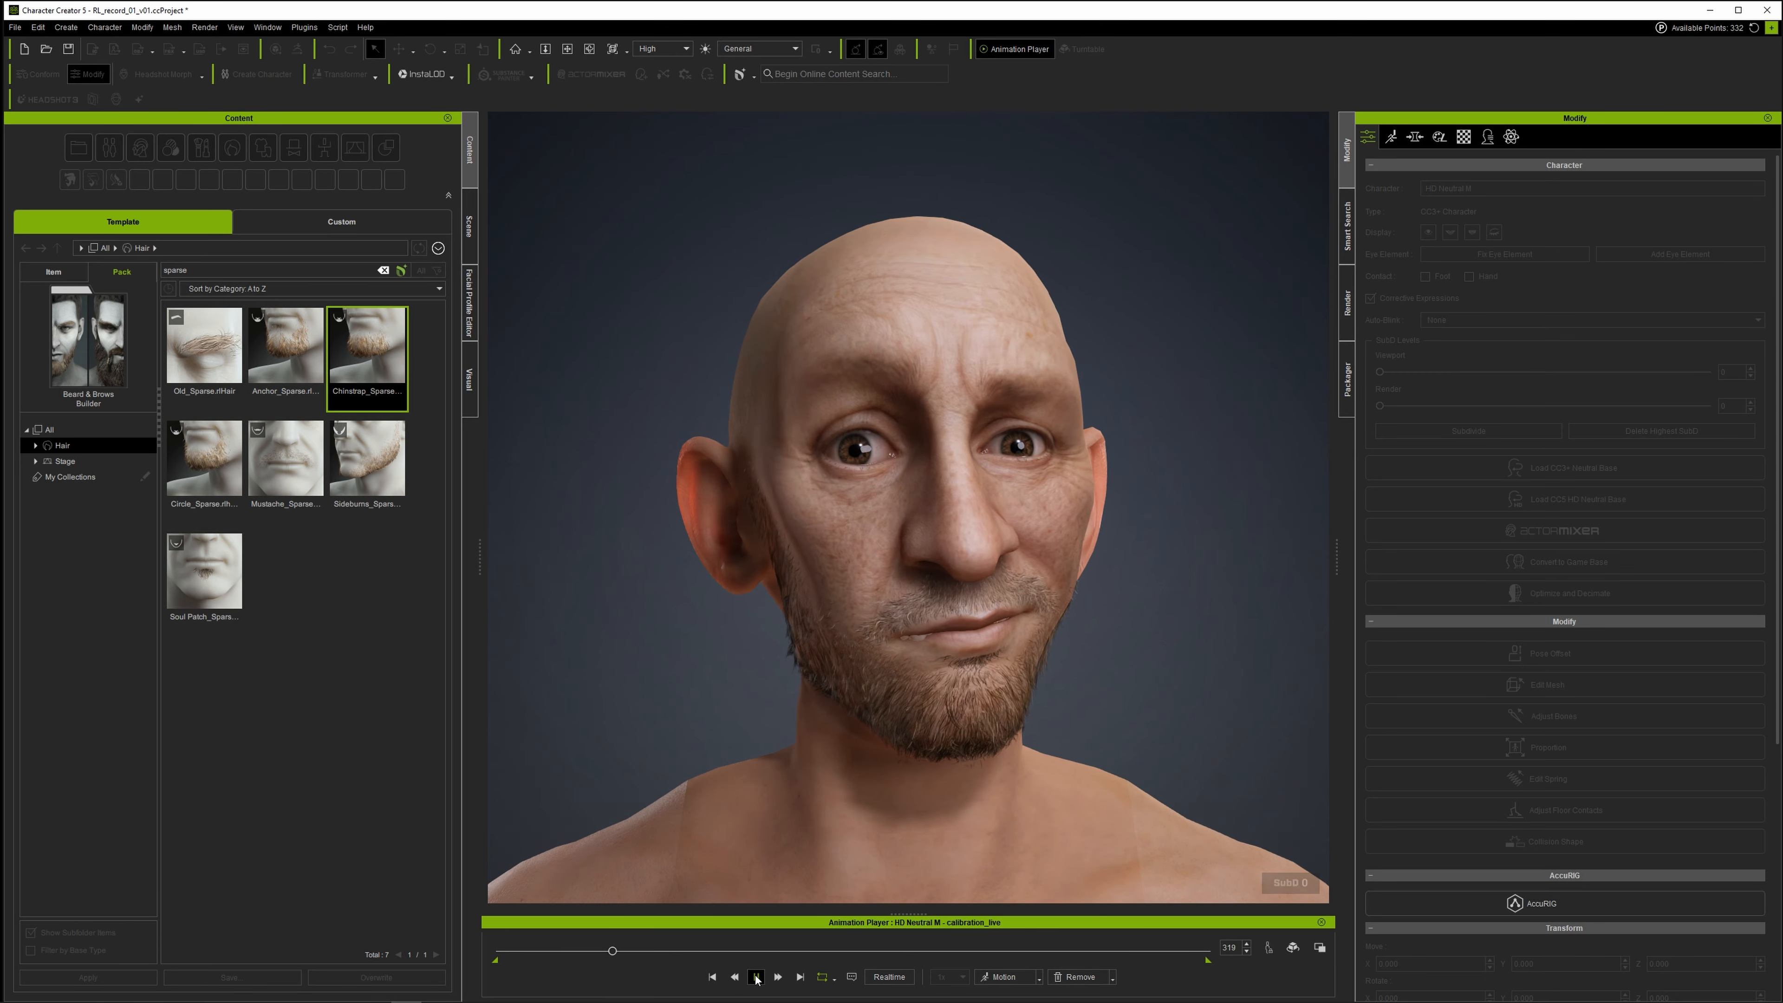
left_click(755, 976)
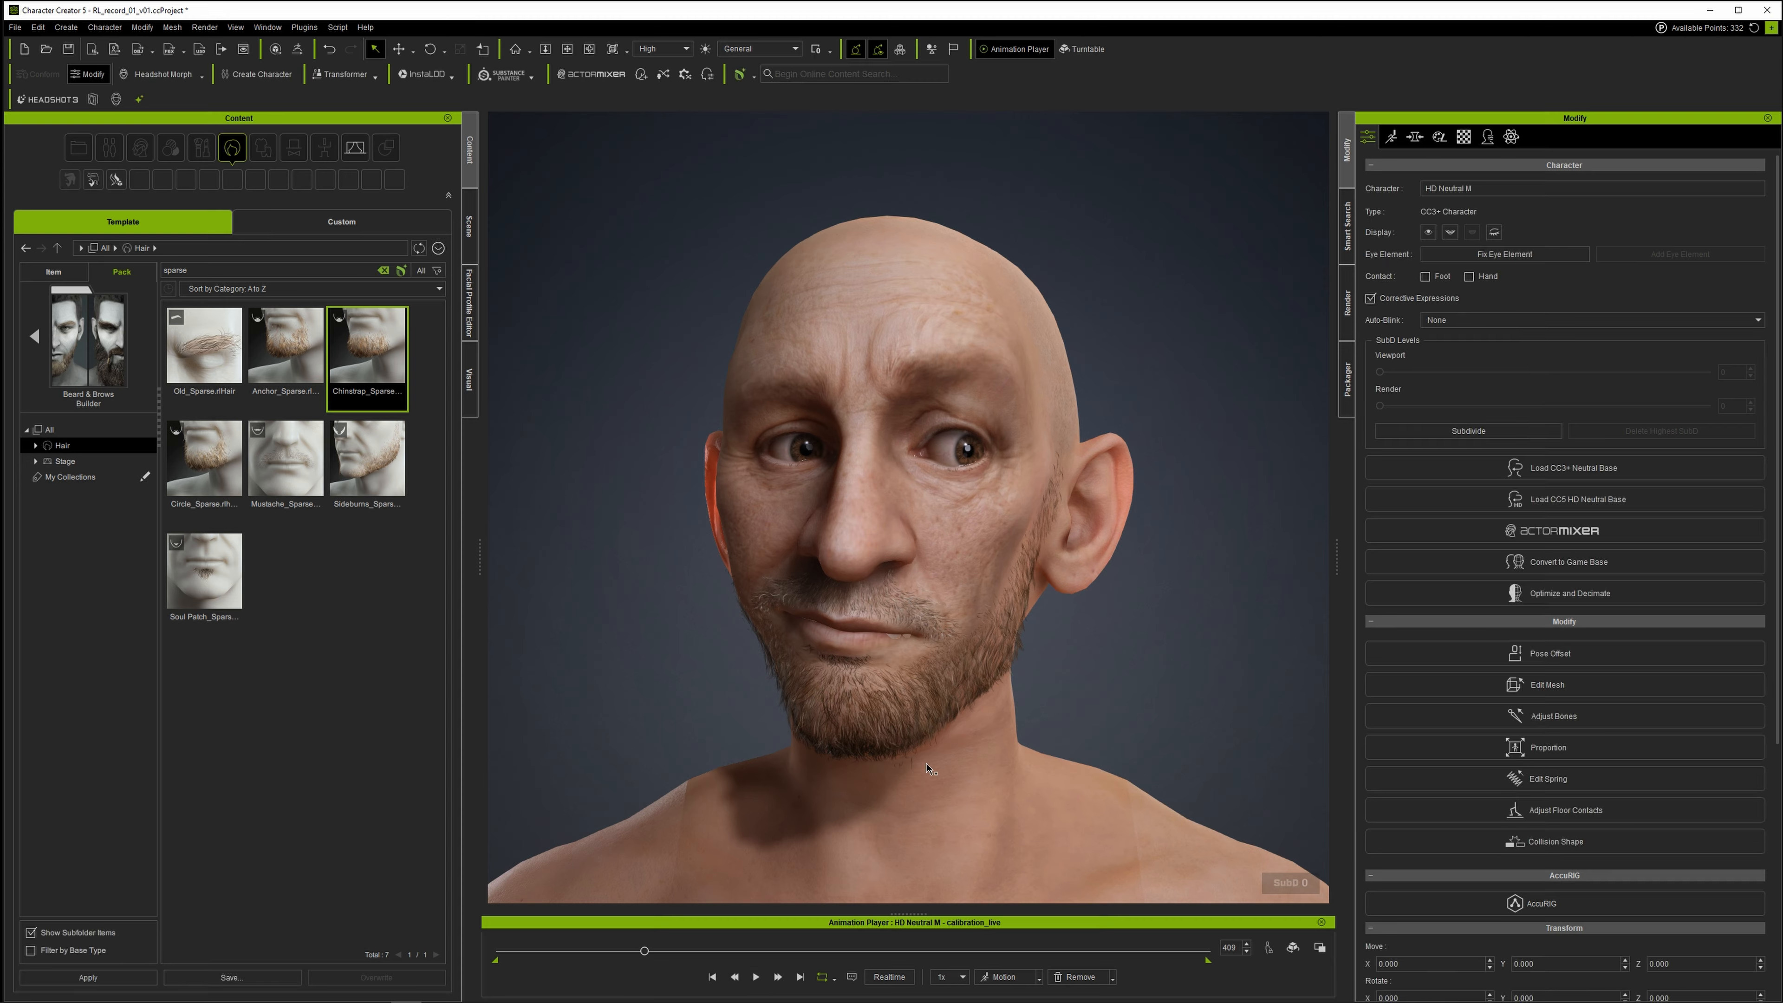
left_click_drag(645, 953, 622, 952)
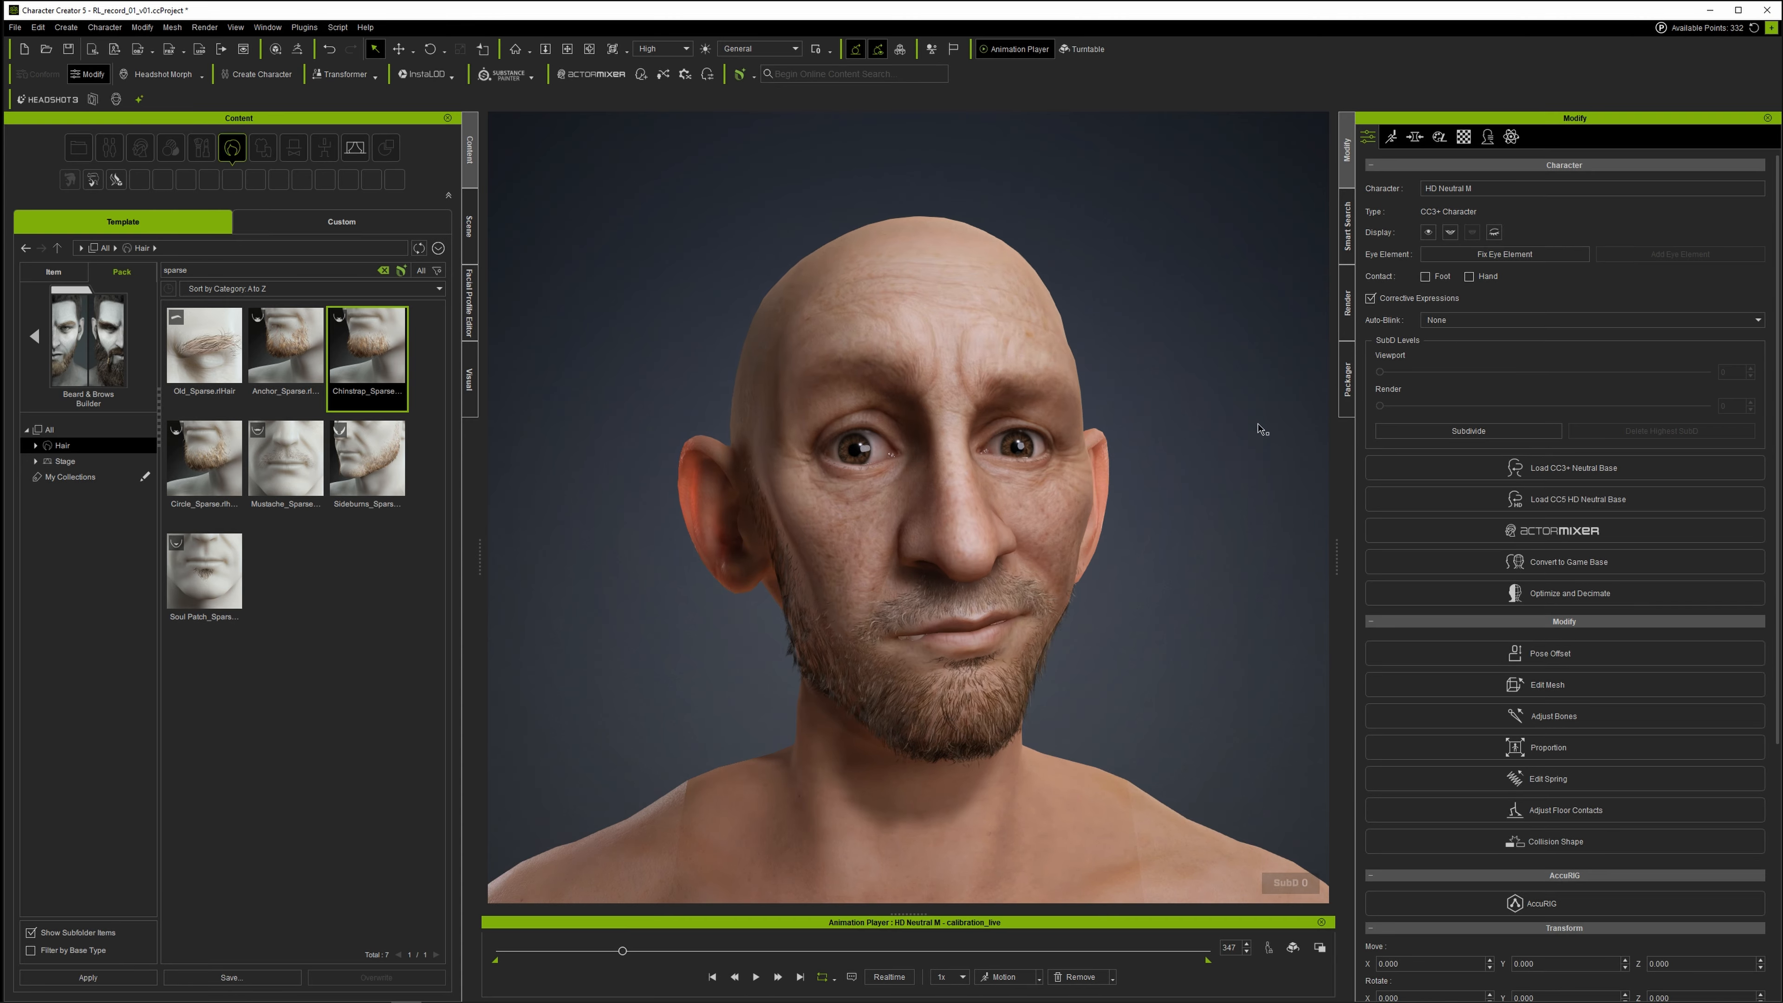
Filter all Actor morphs for "teeth" and set Teeth Upper Depth to 41 and Teeth Lower Depth to 13.
left_click(1415, 136)
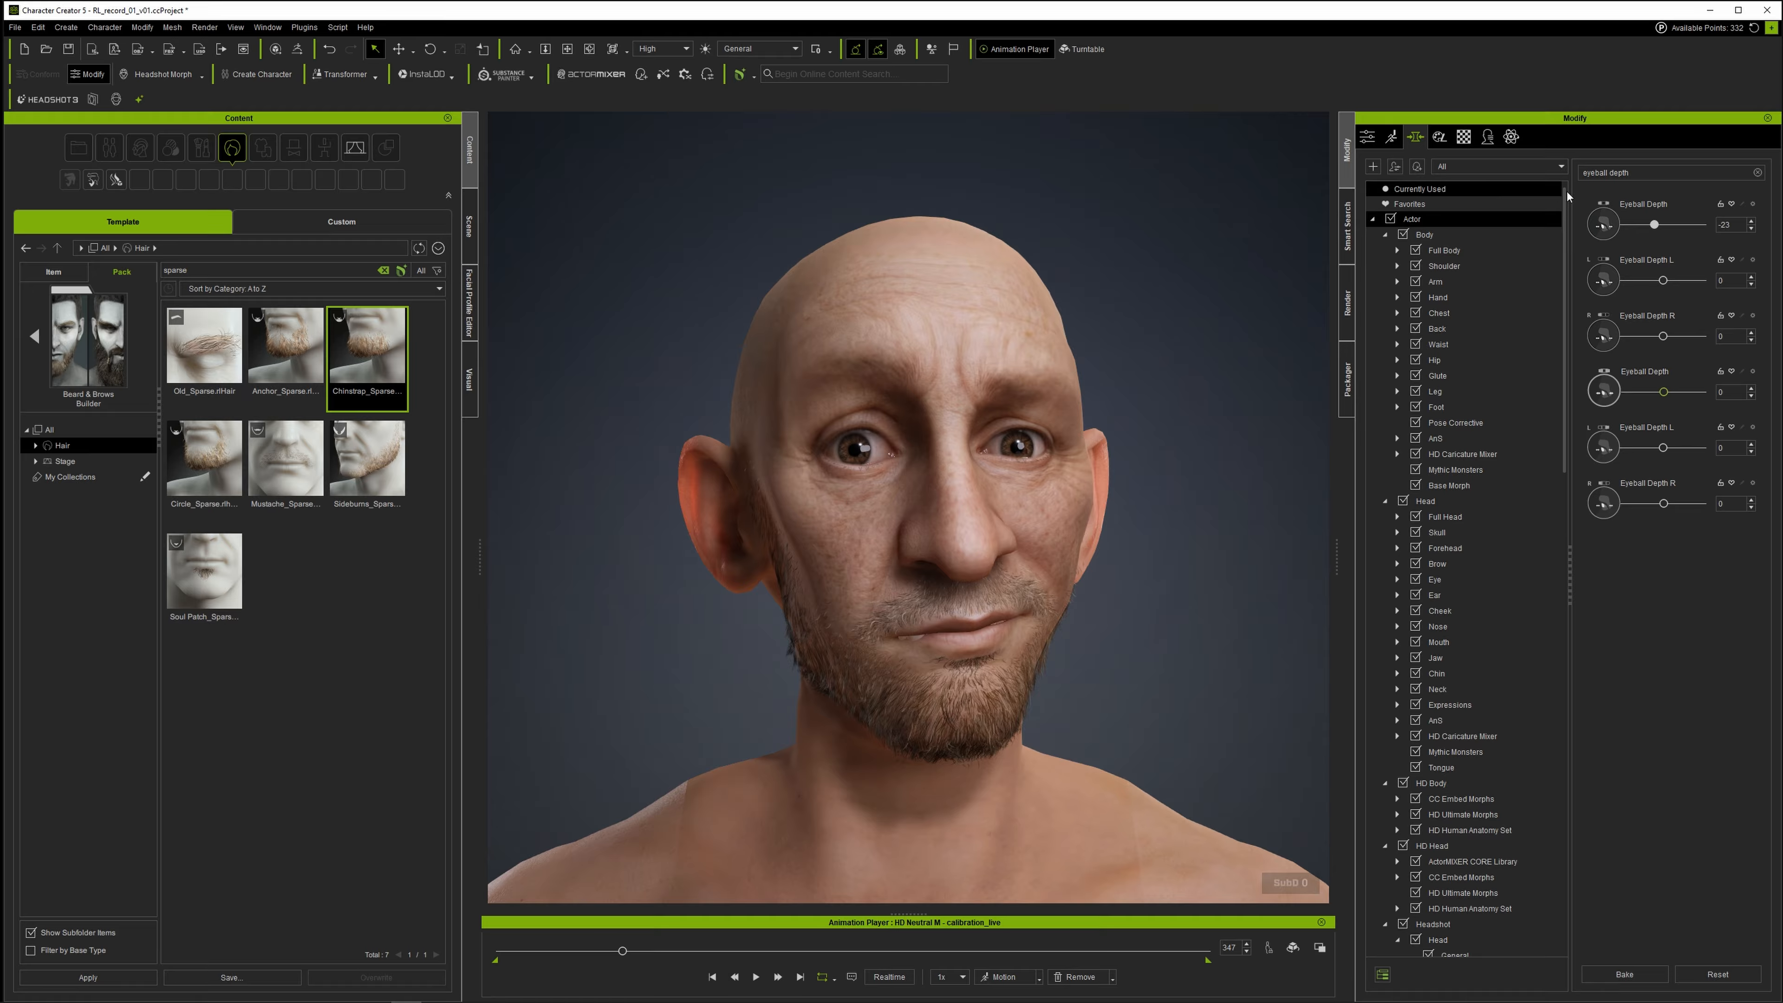
left_click_drag(1645, 173, 1553, 174)
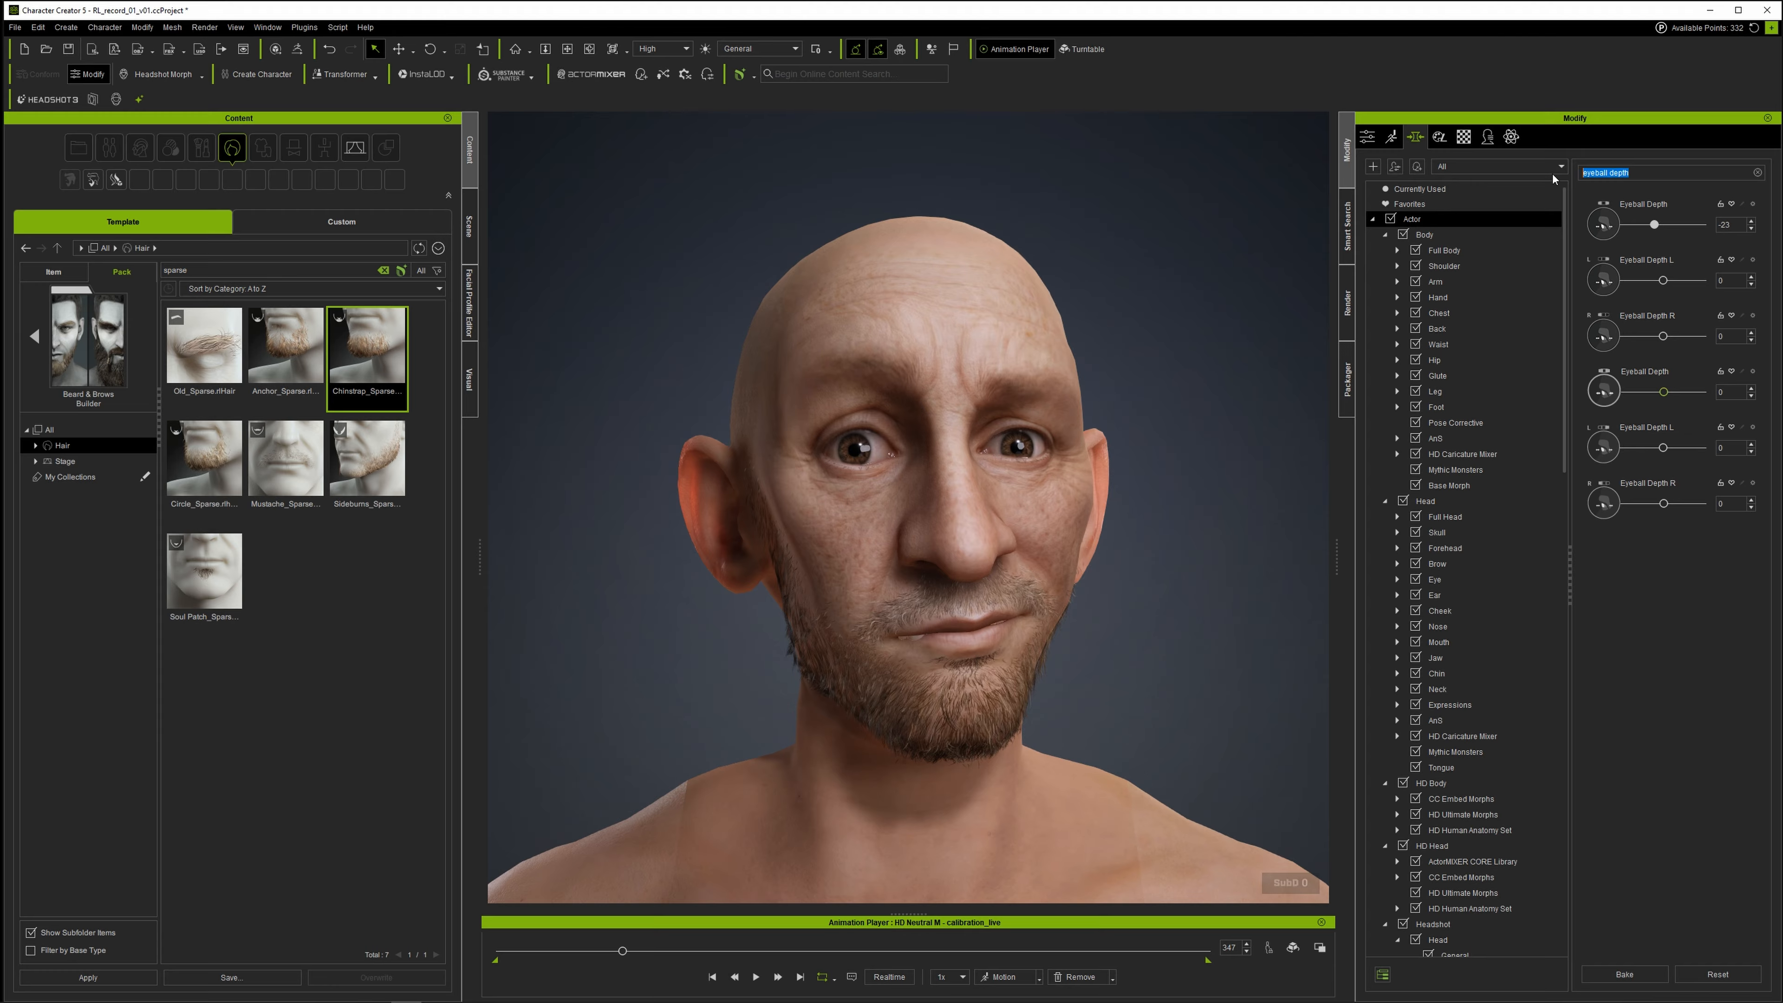
type("teeth d")
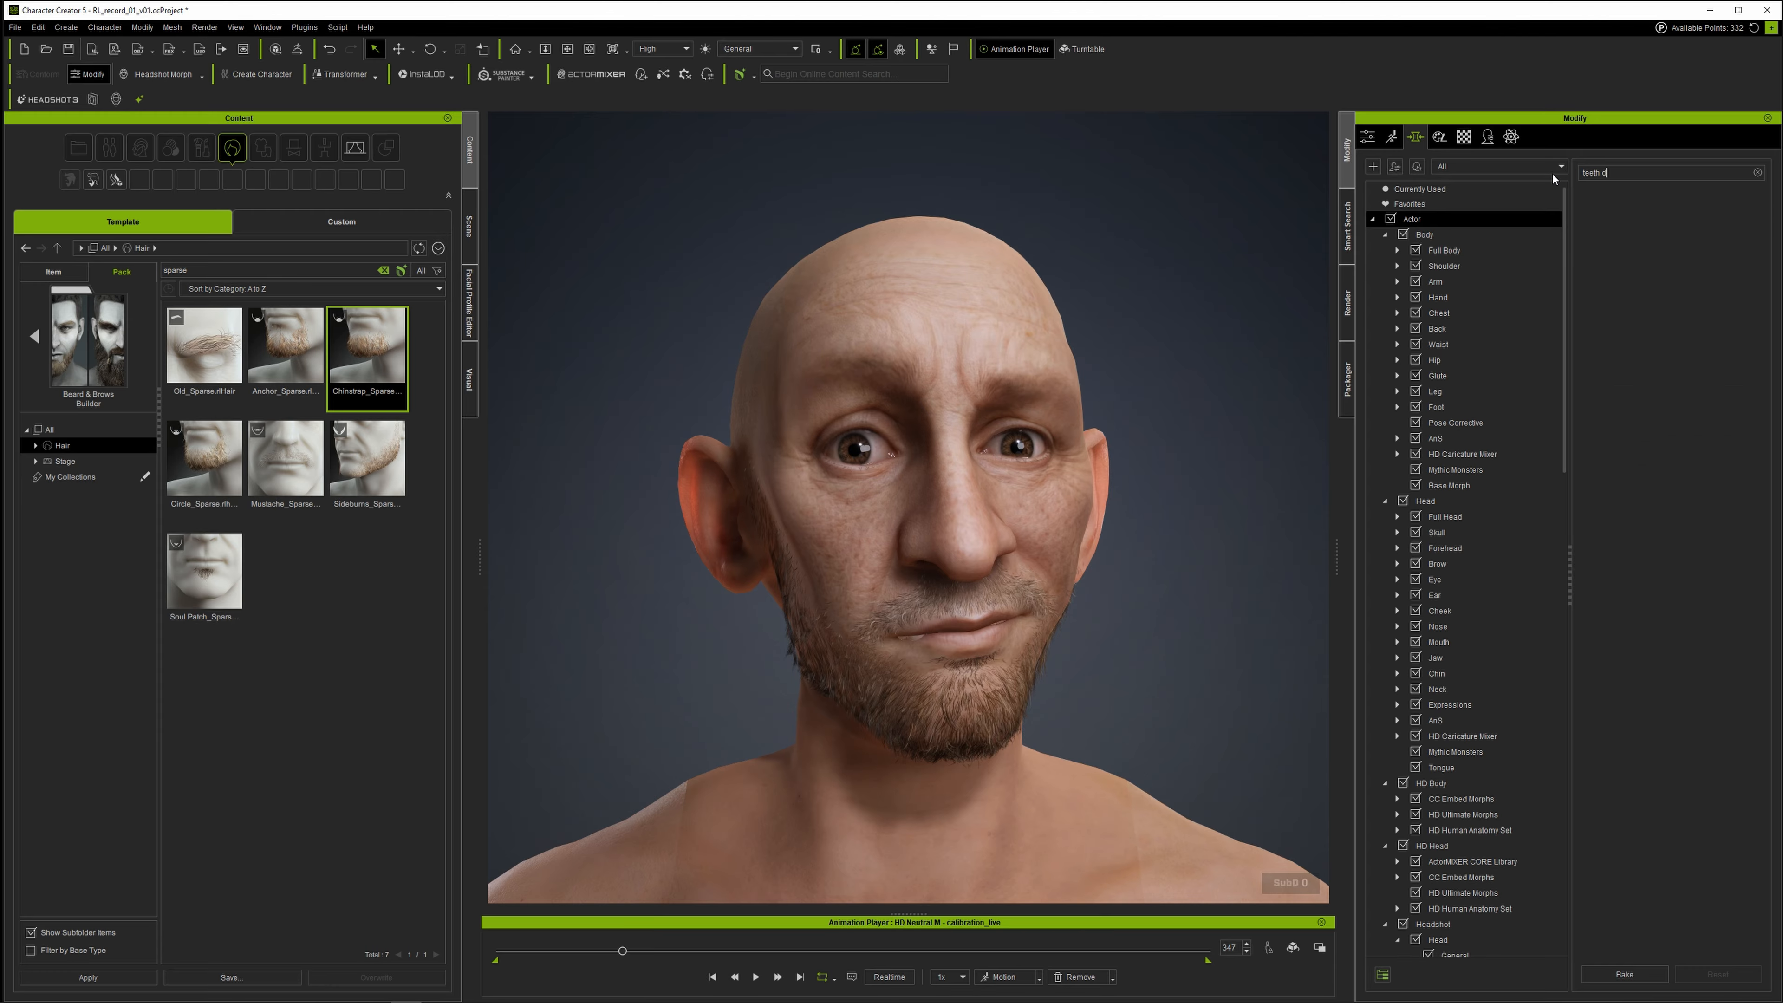
key("BackSpace")
key("BackSpace")
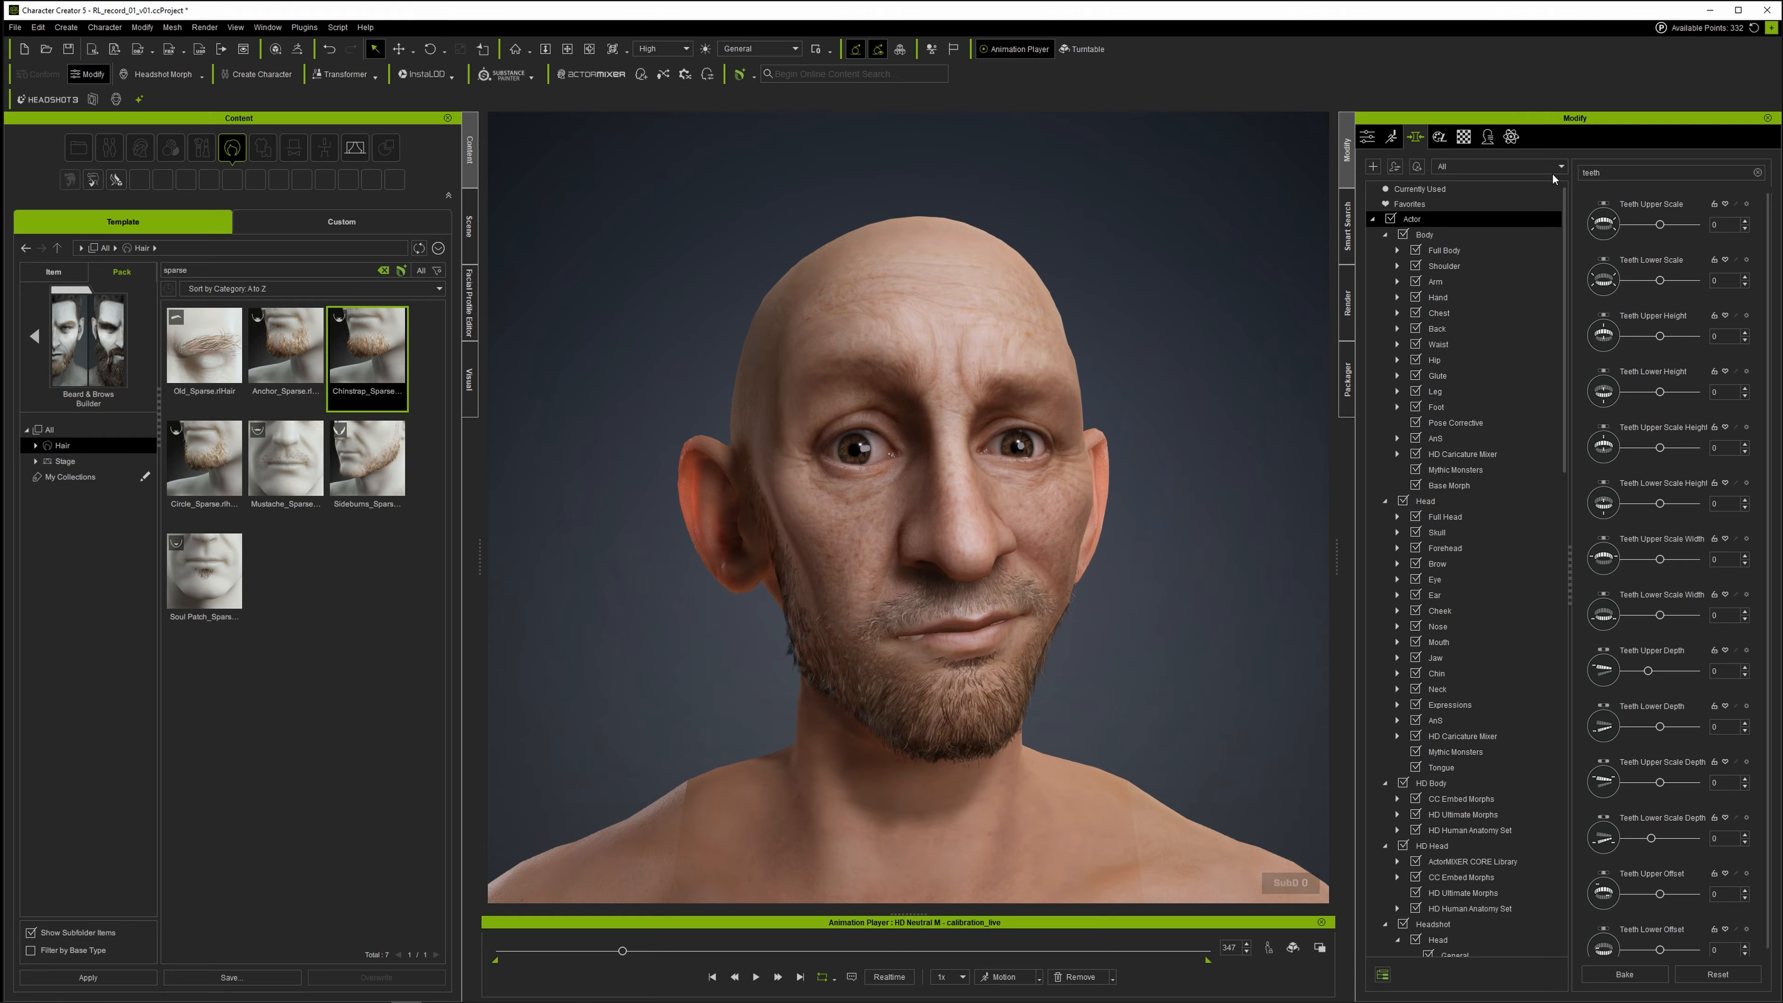
key("BackSpace")
key("BackSpace")
key("BackSpace")
key("BackSpace")
key("BackSpace")
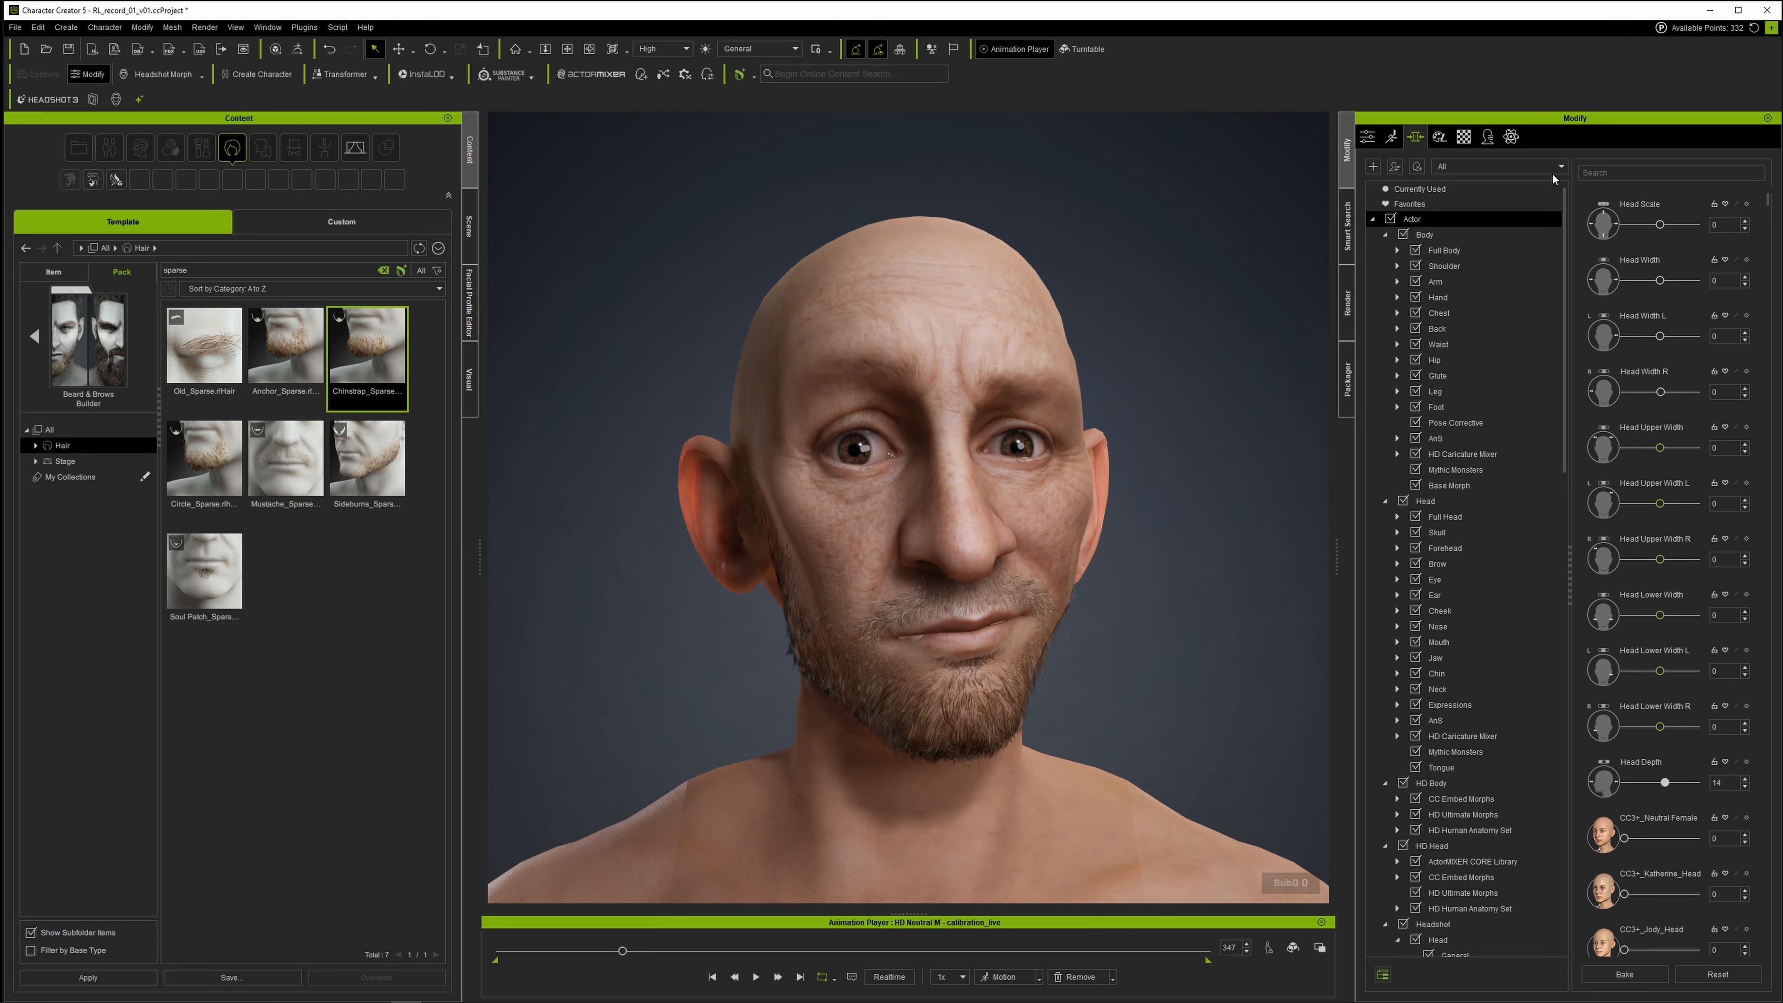
type("teeth")
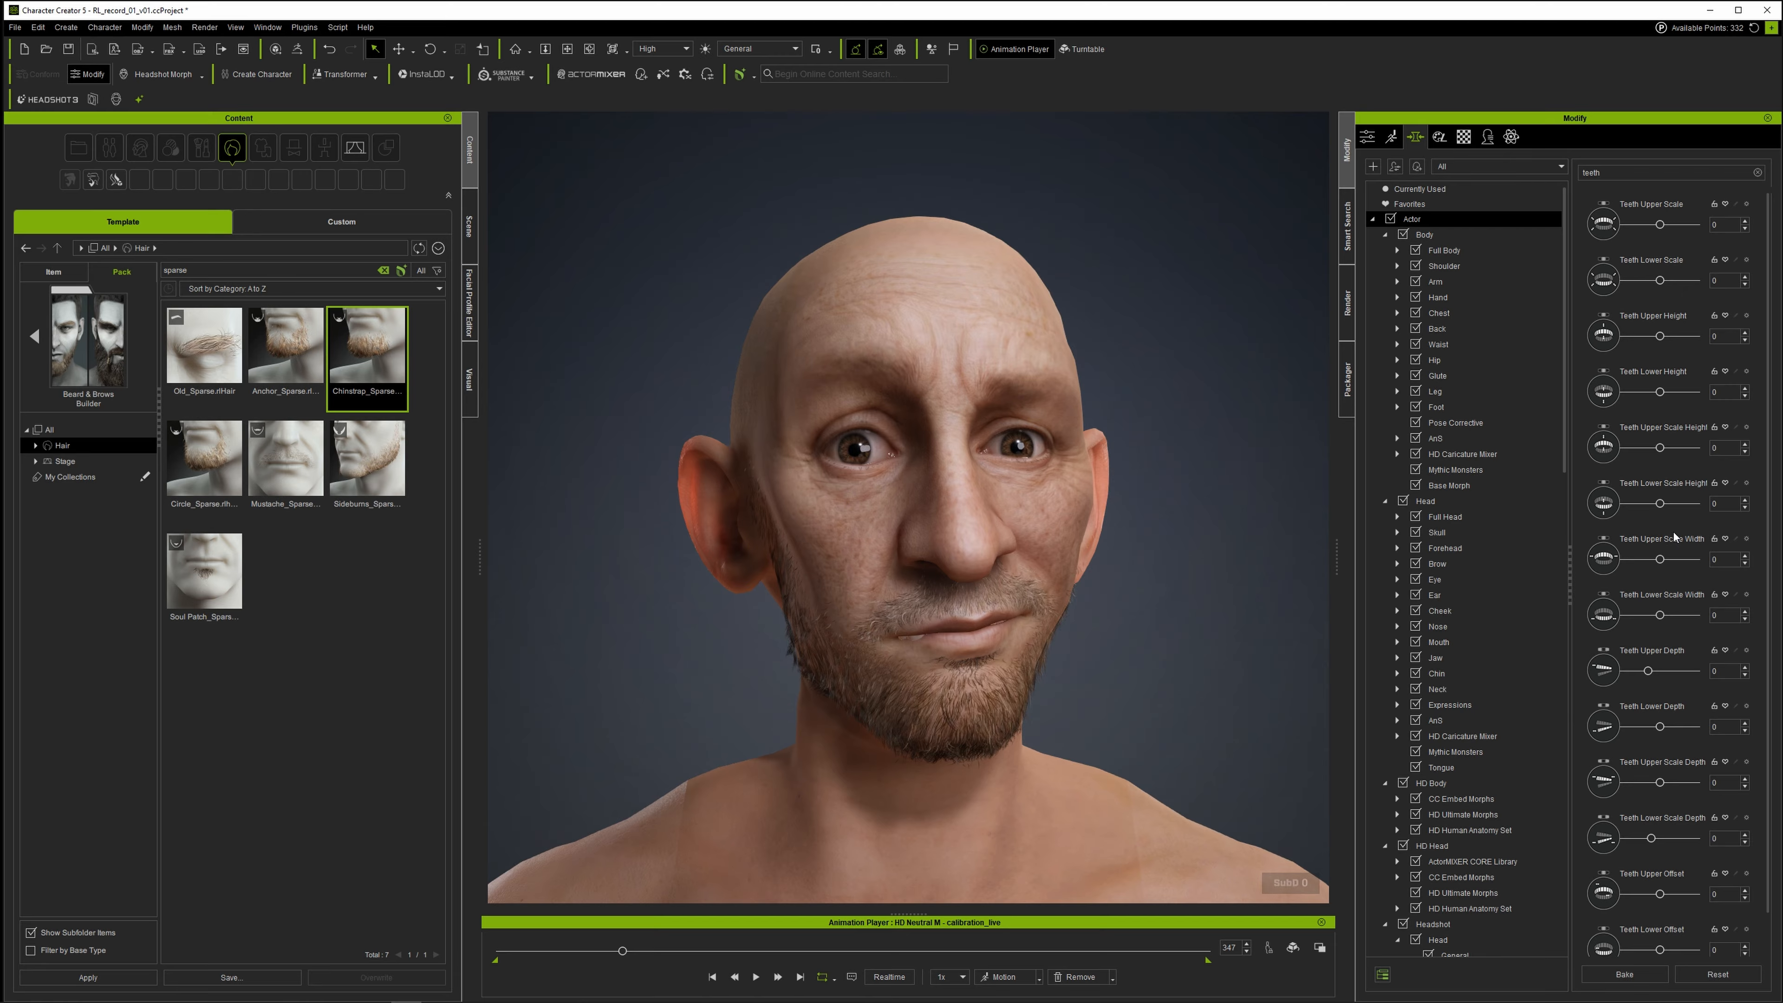
left_click_drag(1645, 668, 1651, 670)
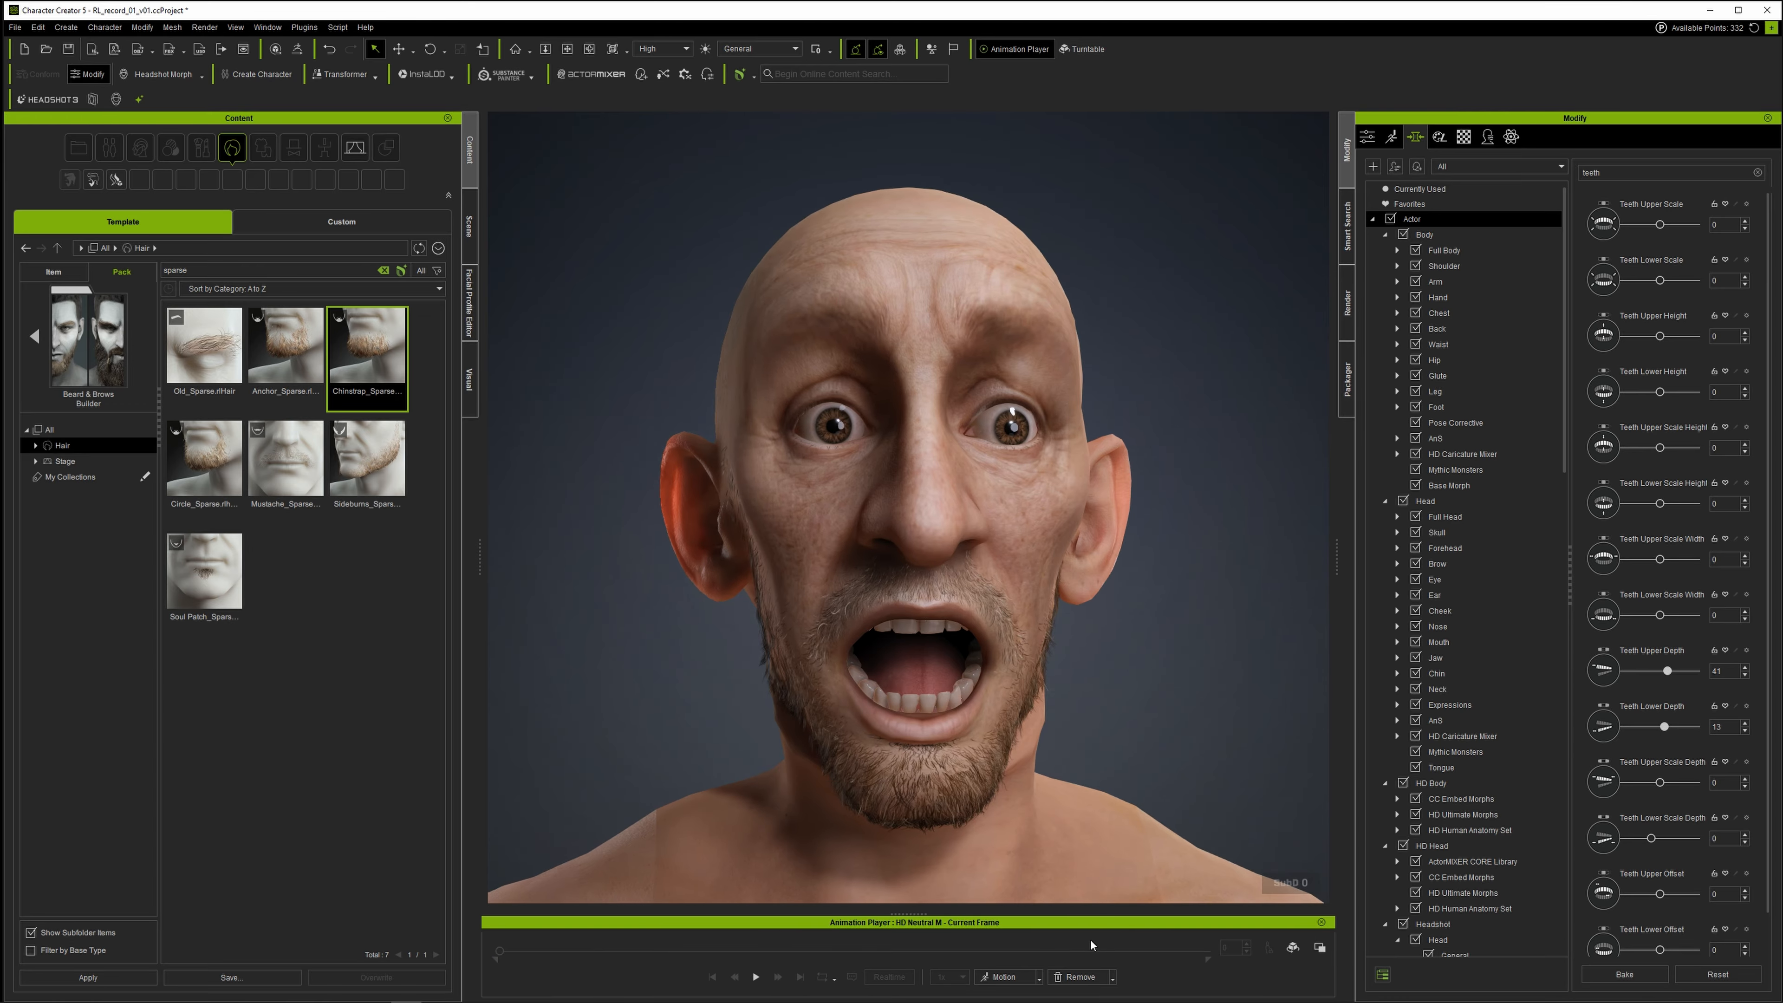
Load the Dramatic_Male wrinkle check motion again and scrub forward to an expression with the head turned.
left_click(1038, 979)
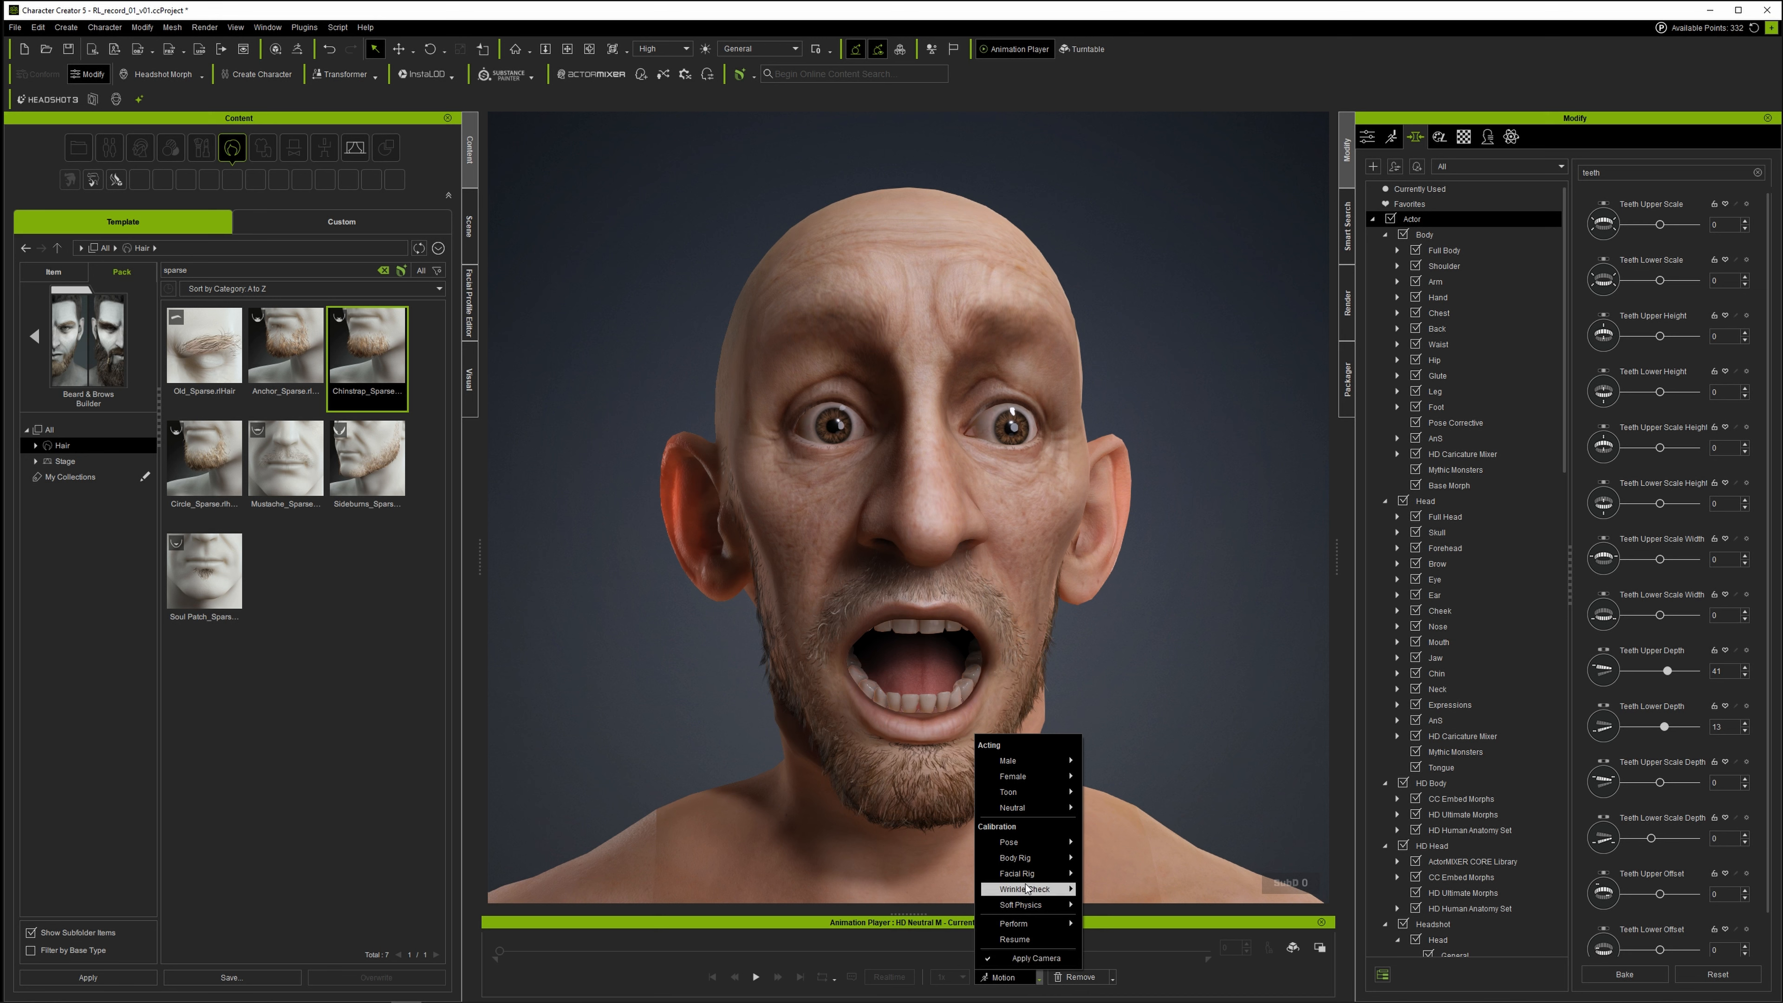
mouse_move(1031, 877)
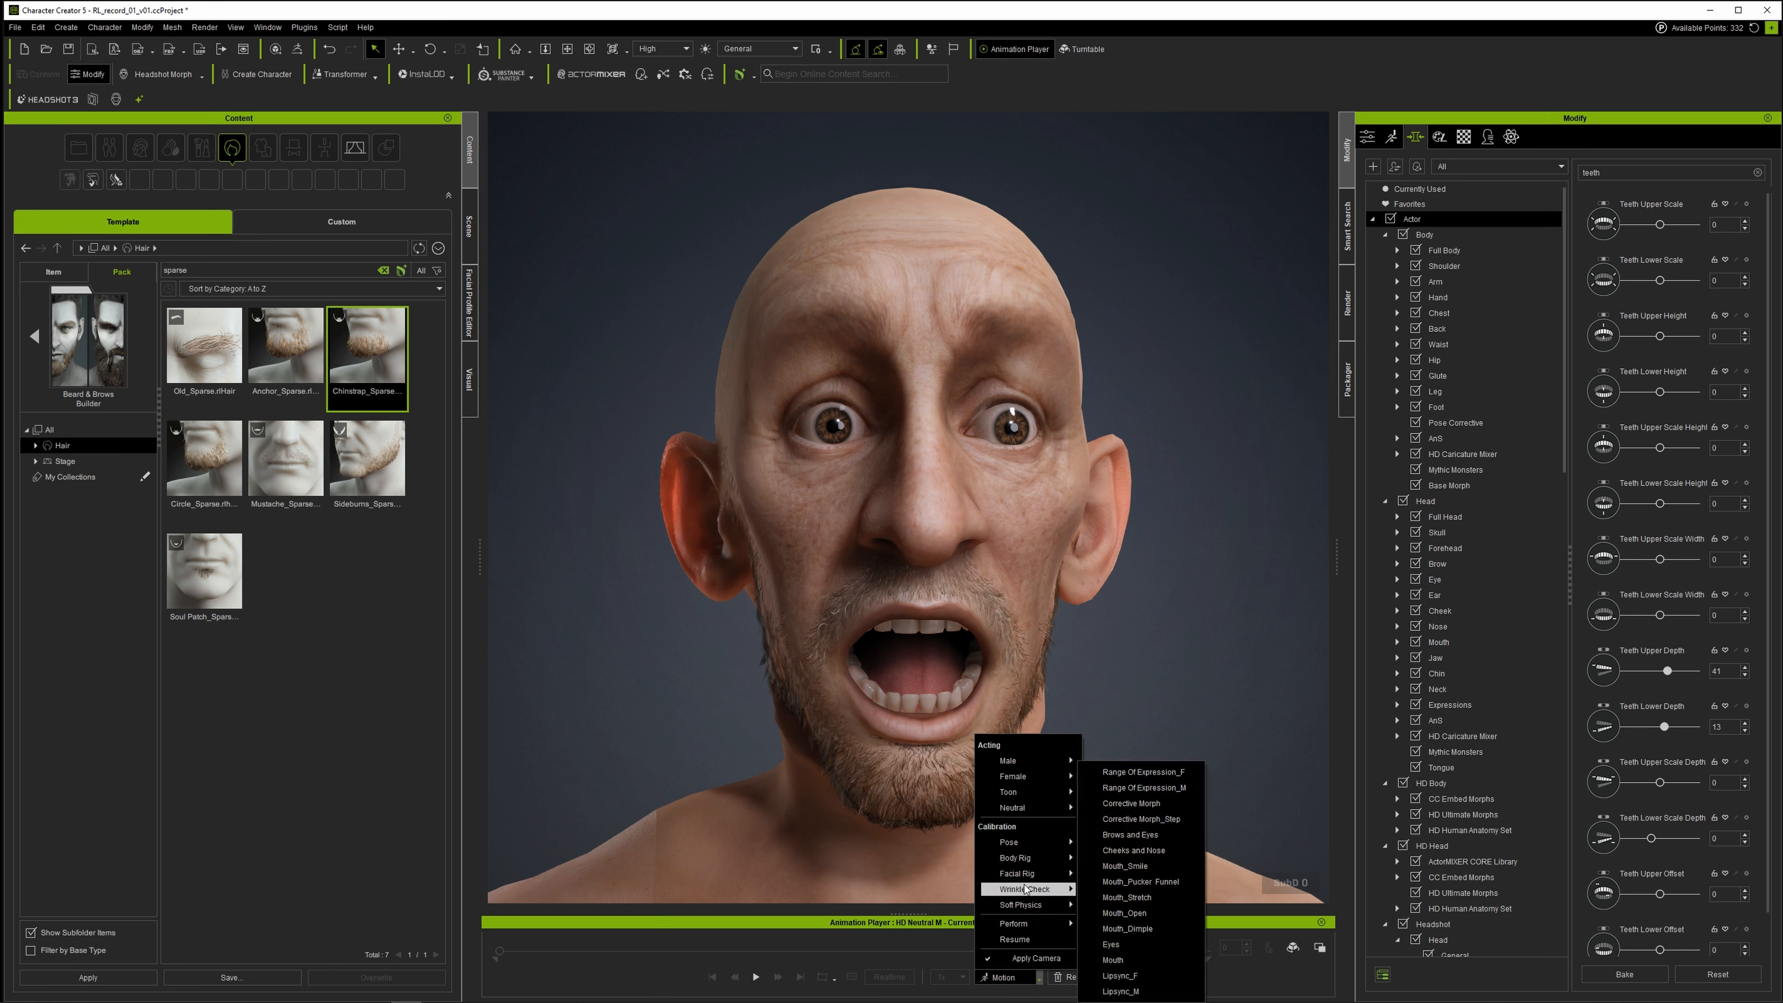
left_click(1134, 907)
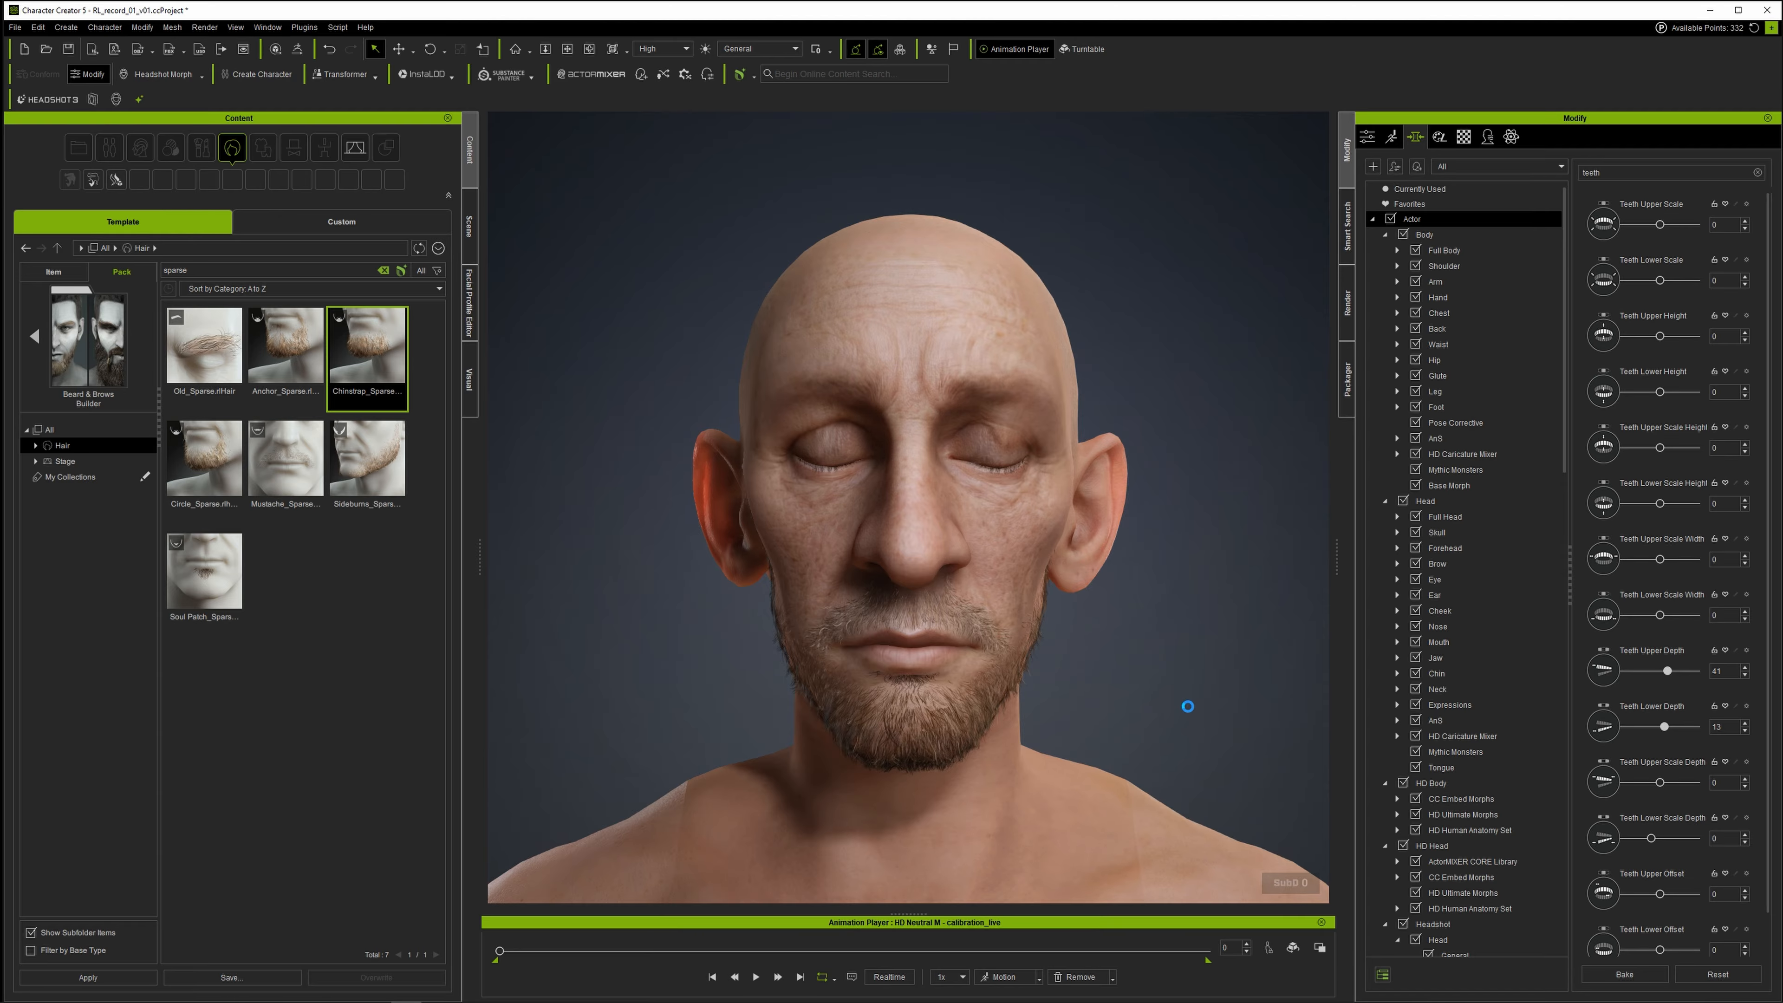
left_click_drag(500, 950, 657, 956)
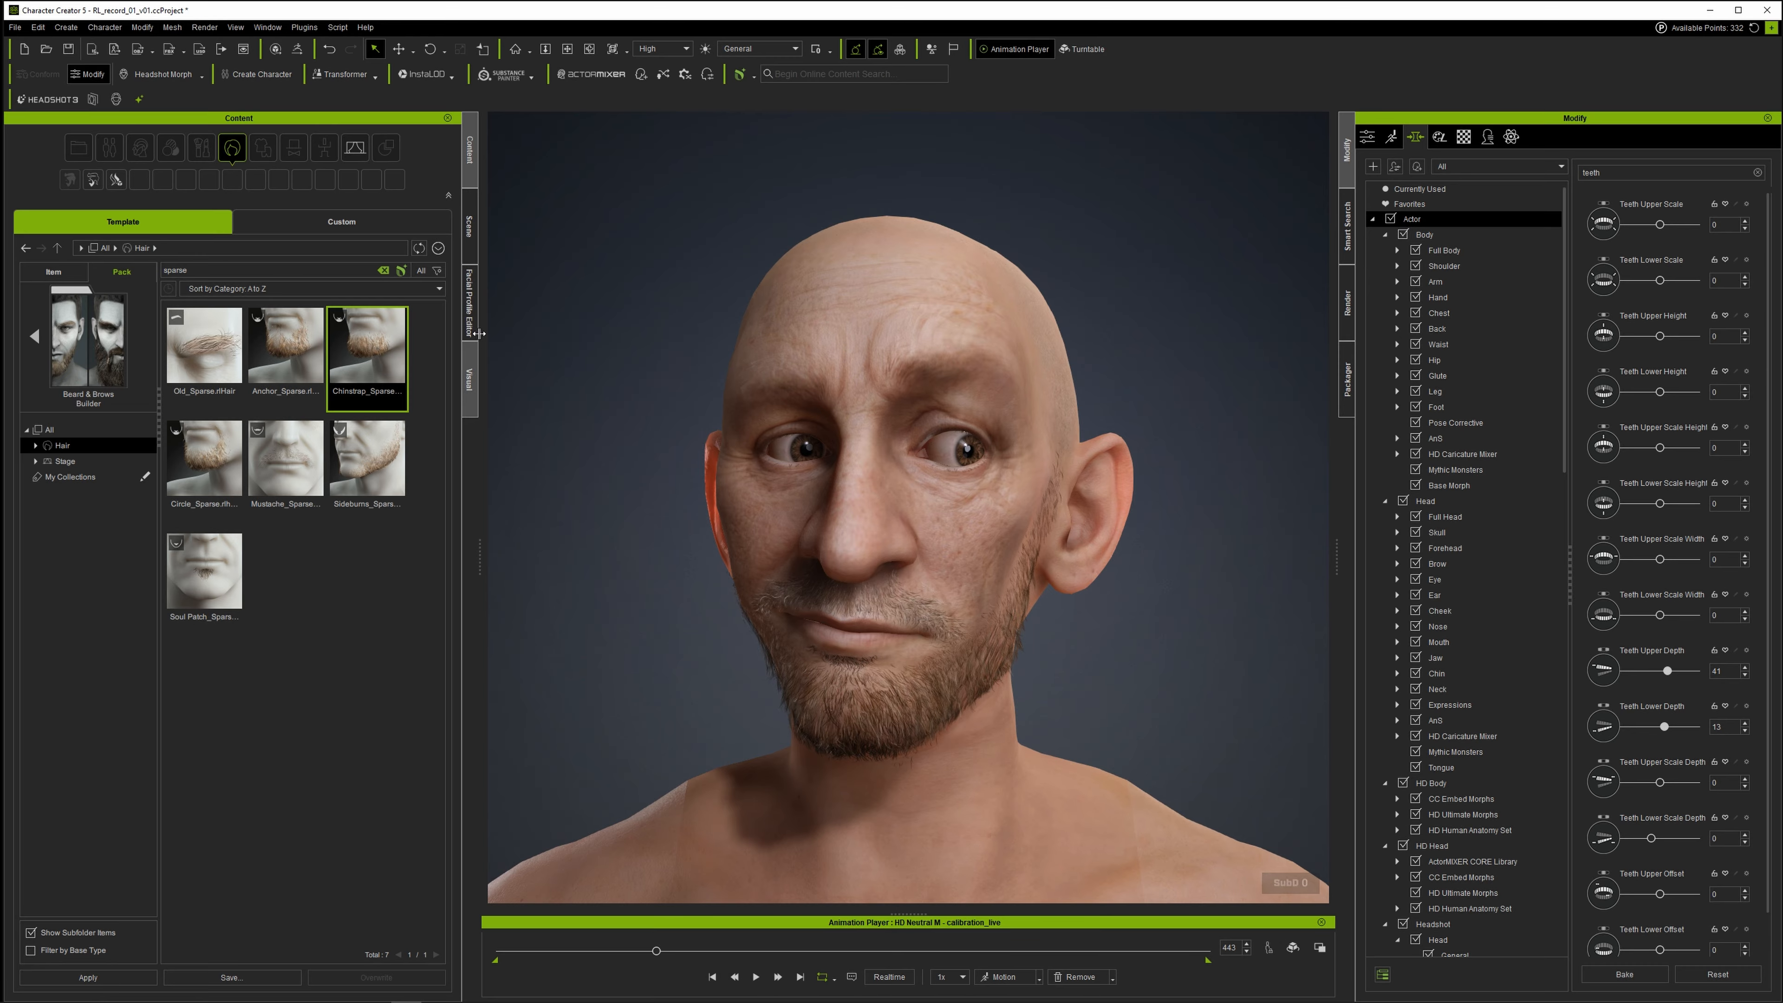
Show all template items in the content library and replace the "sparse" filter with a search for "light".
left_click(476, 246)
left_click(470, 184)
left_click(54, 273)
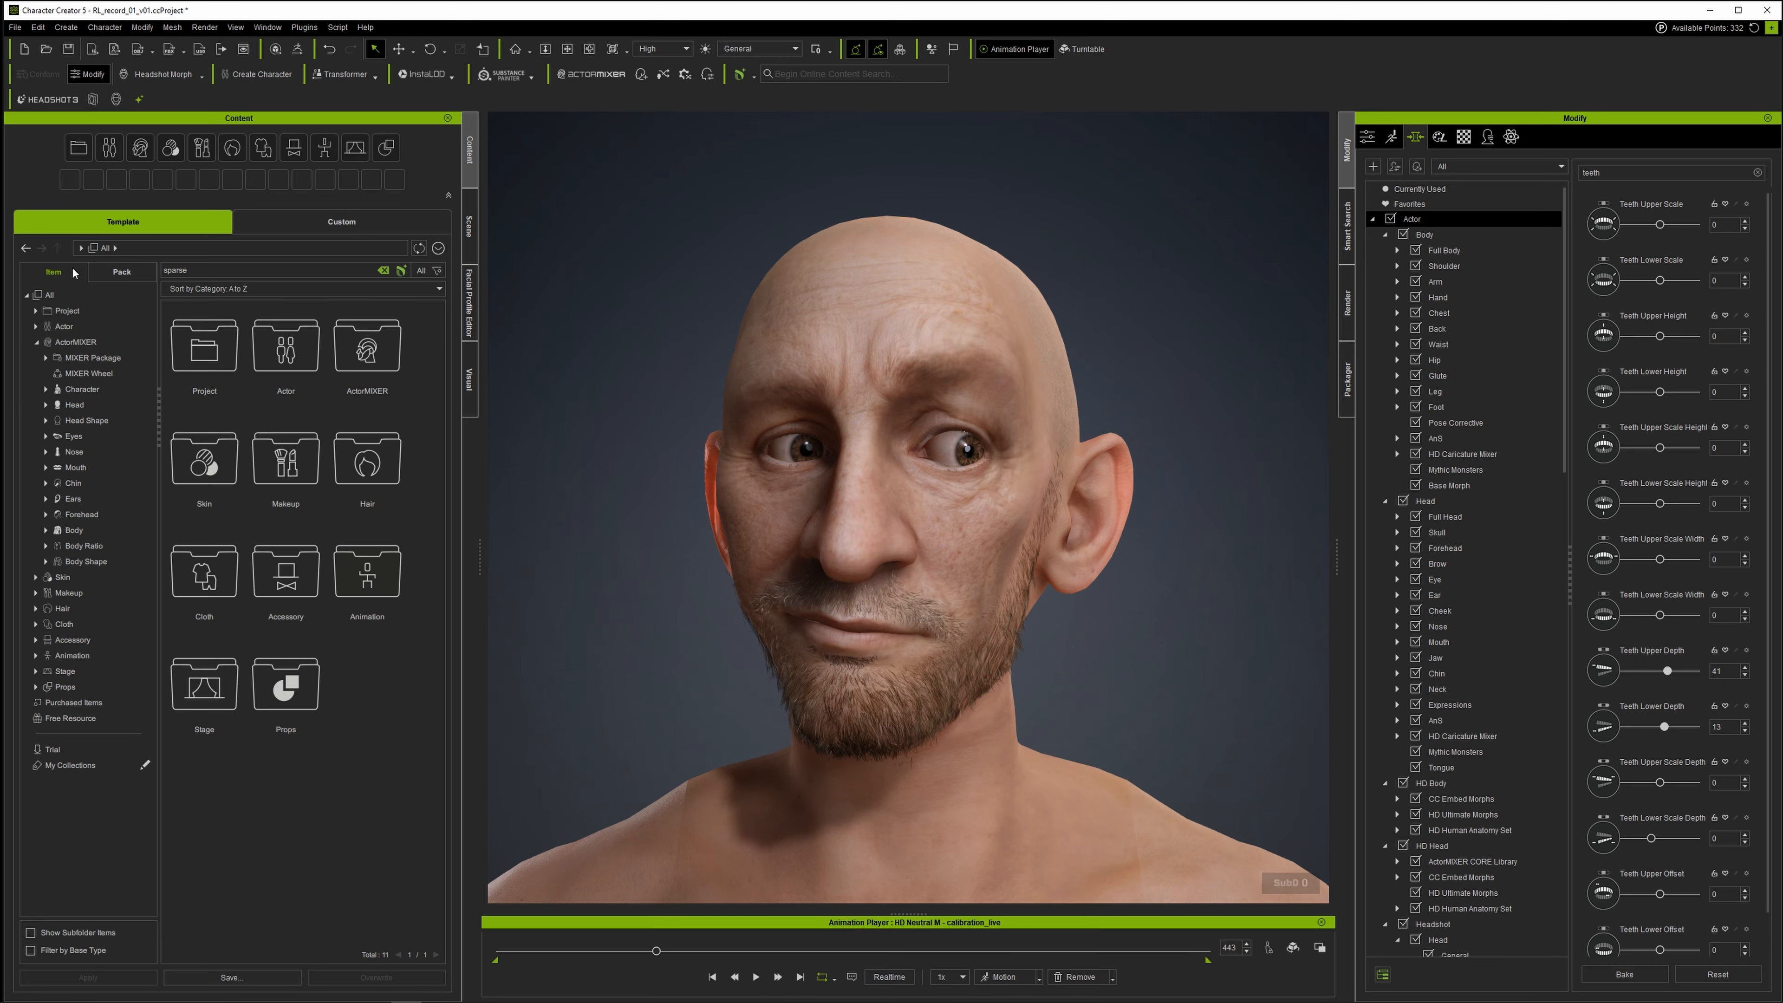
left_click(382, 270)
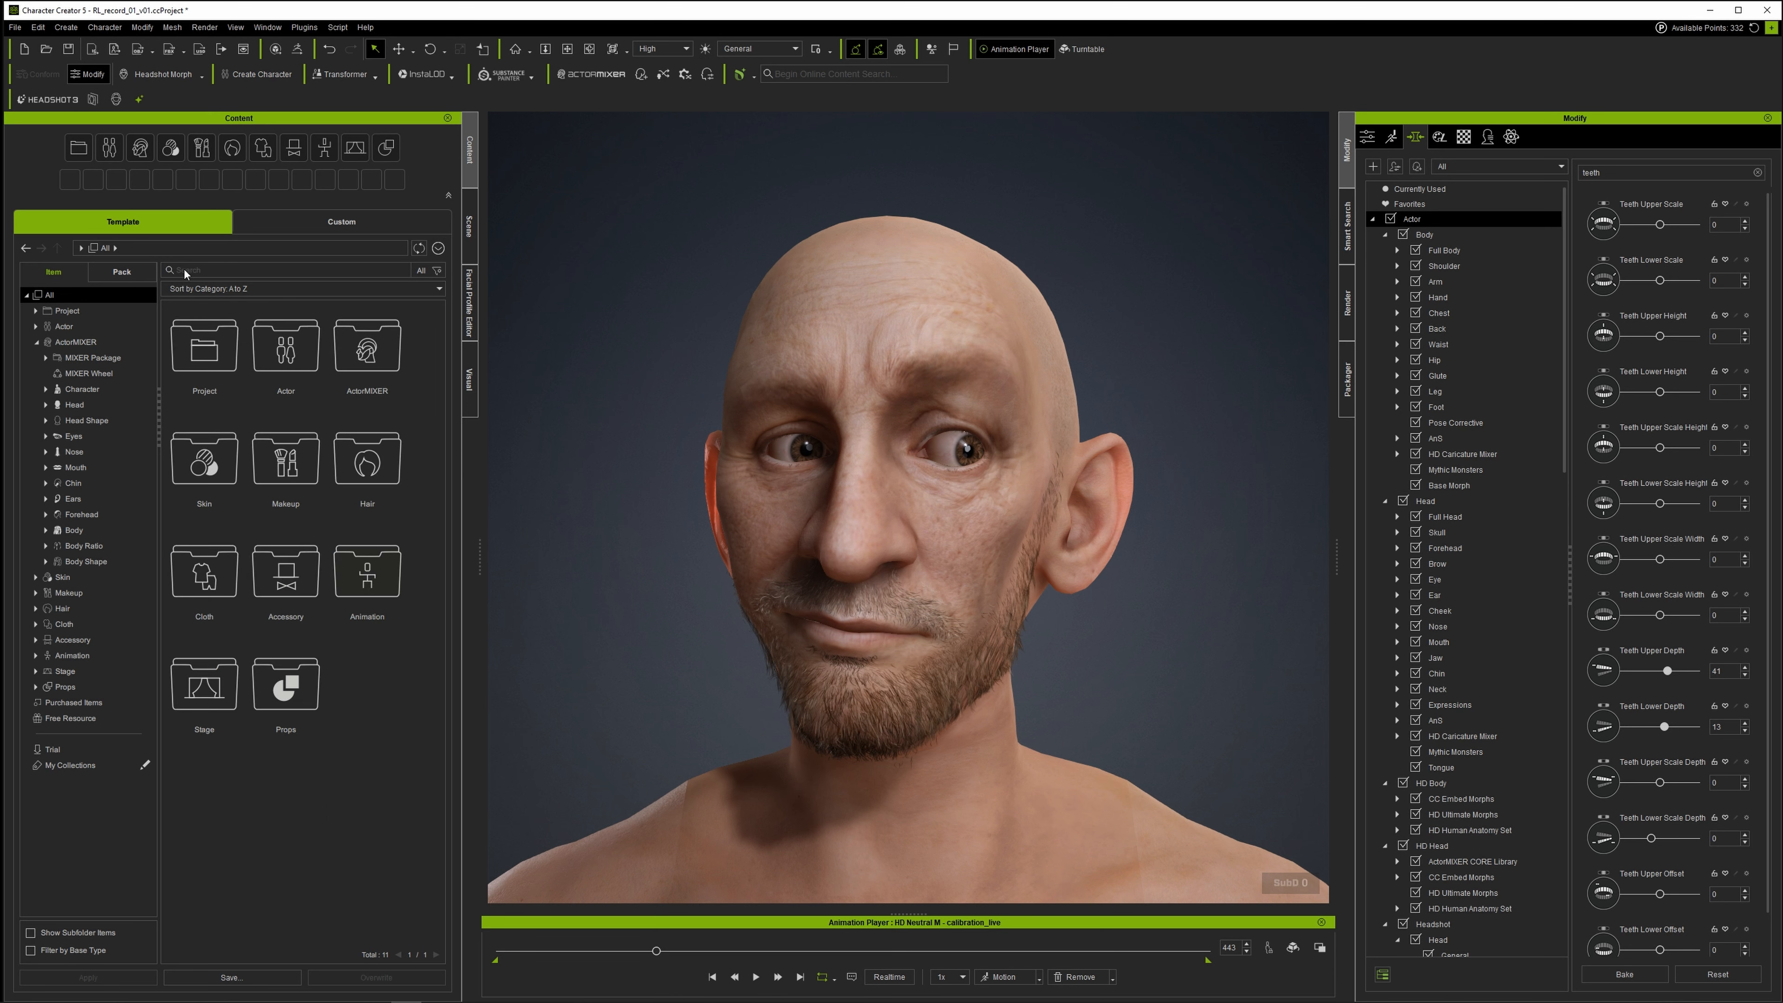
left_click(186, 271)
type("light")
key("Return")
Apply the Cinematic light room preset and scrub through the facial animation to review the face under it.
scroll(420, 637, "down", 15)
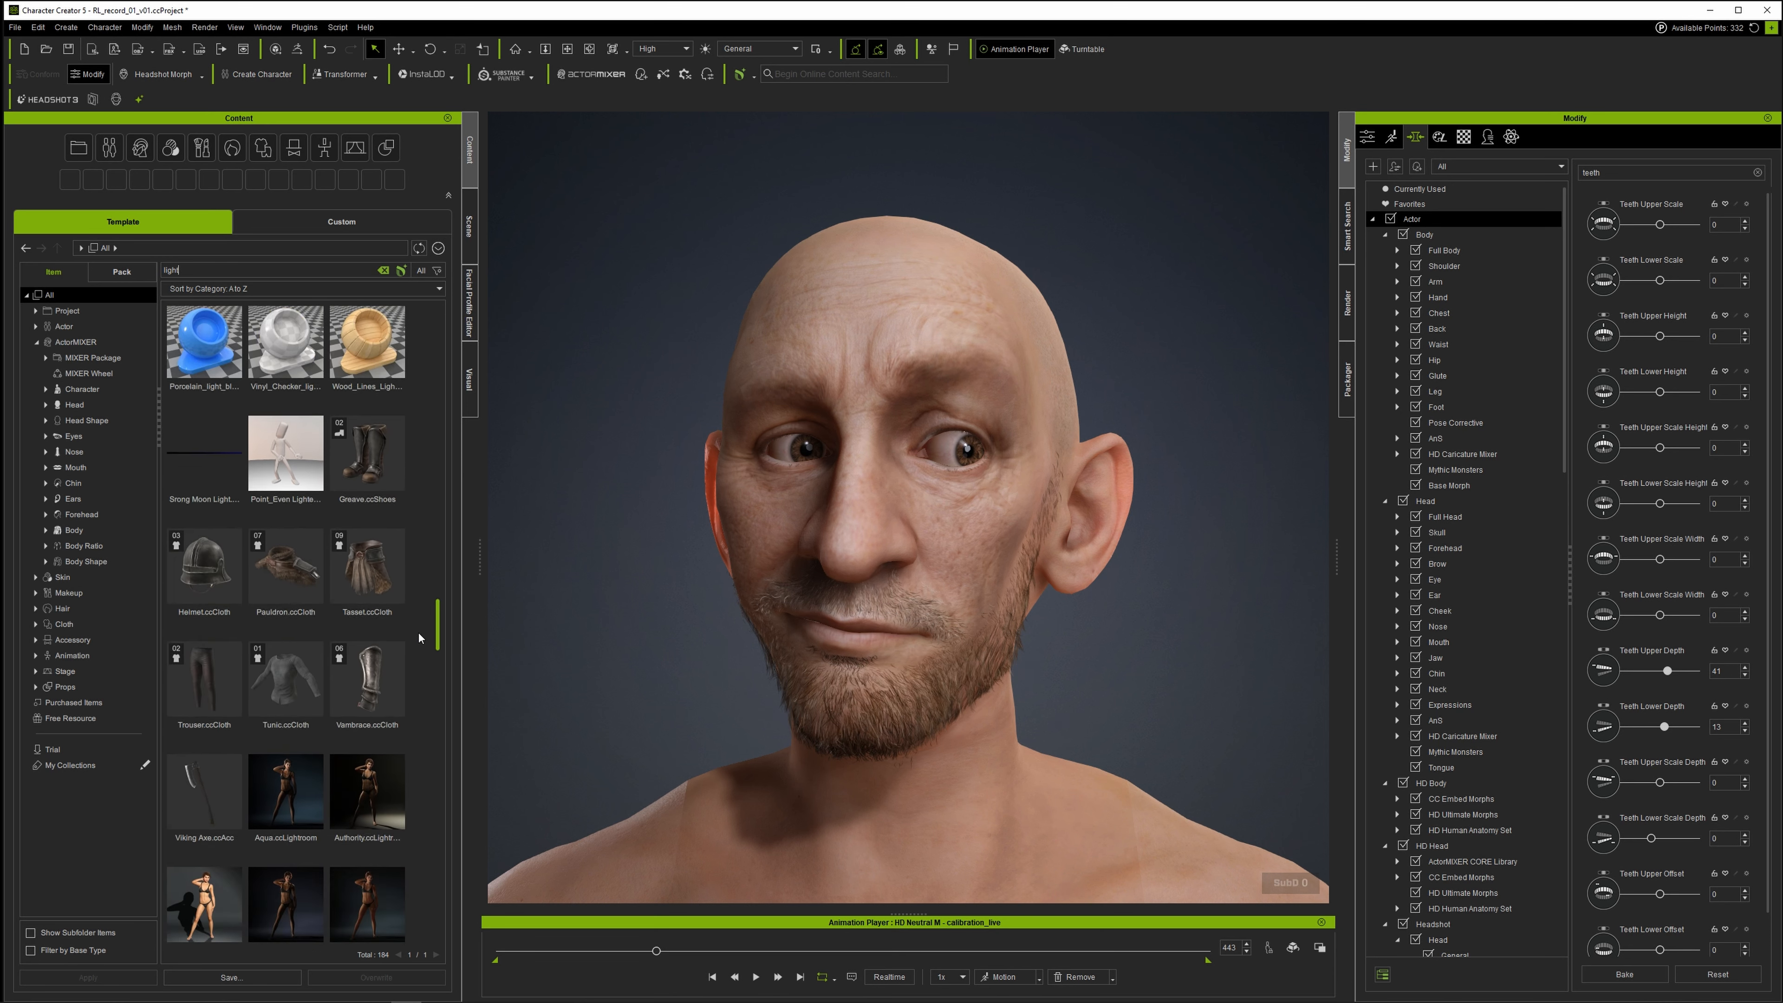
scroll(420, 637, "down", 12)
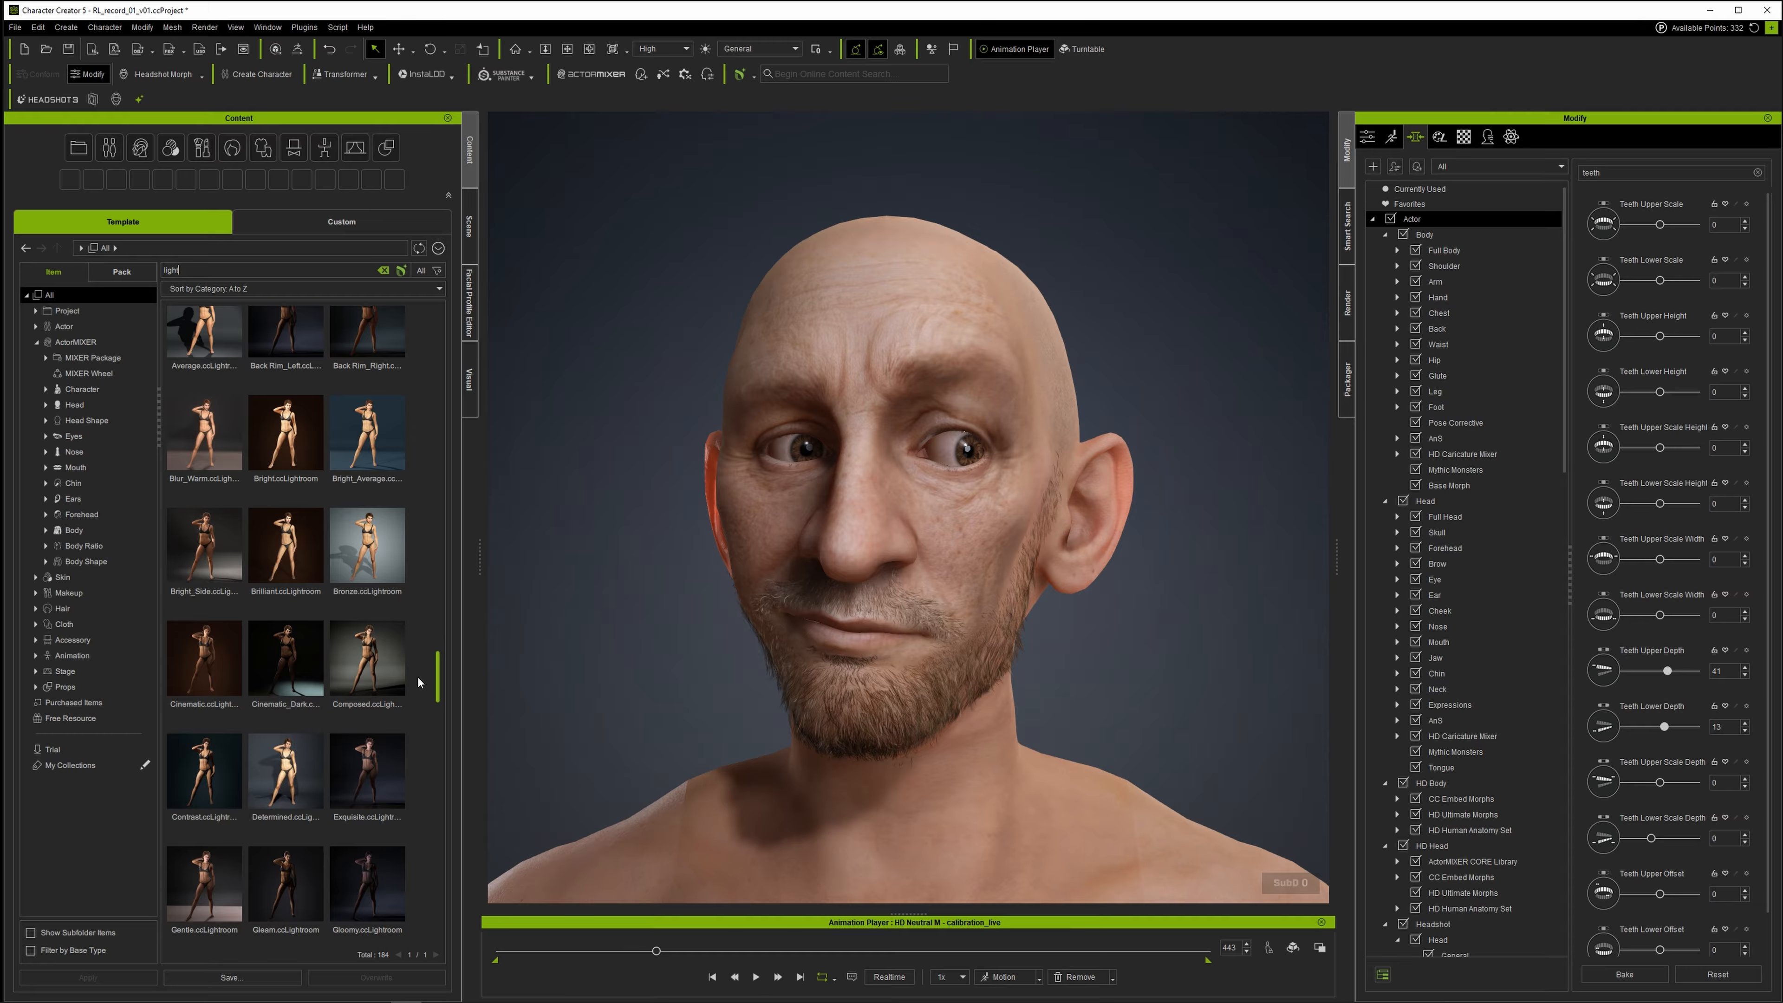
scroll(418, 682, "down", 1)
double_click(223, 638)
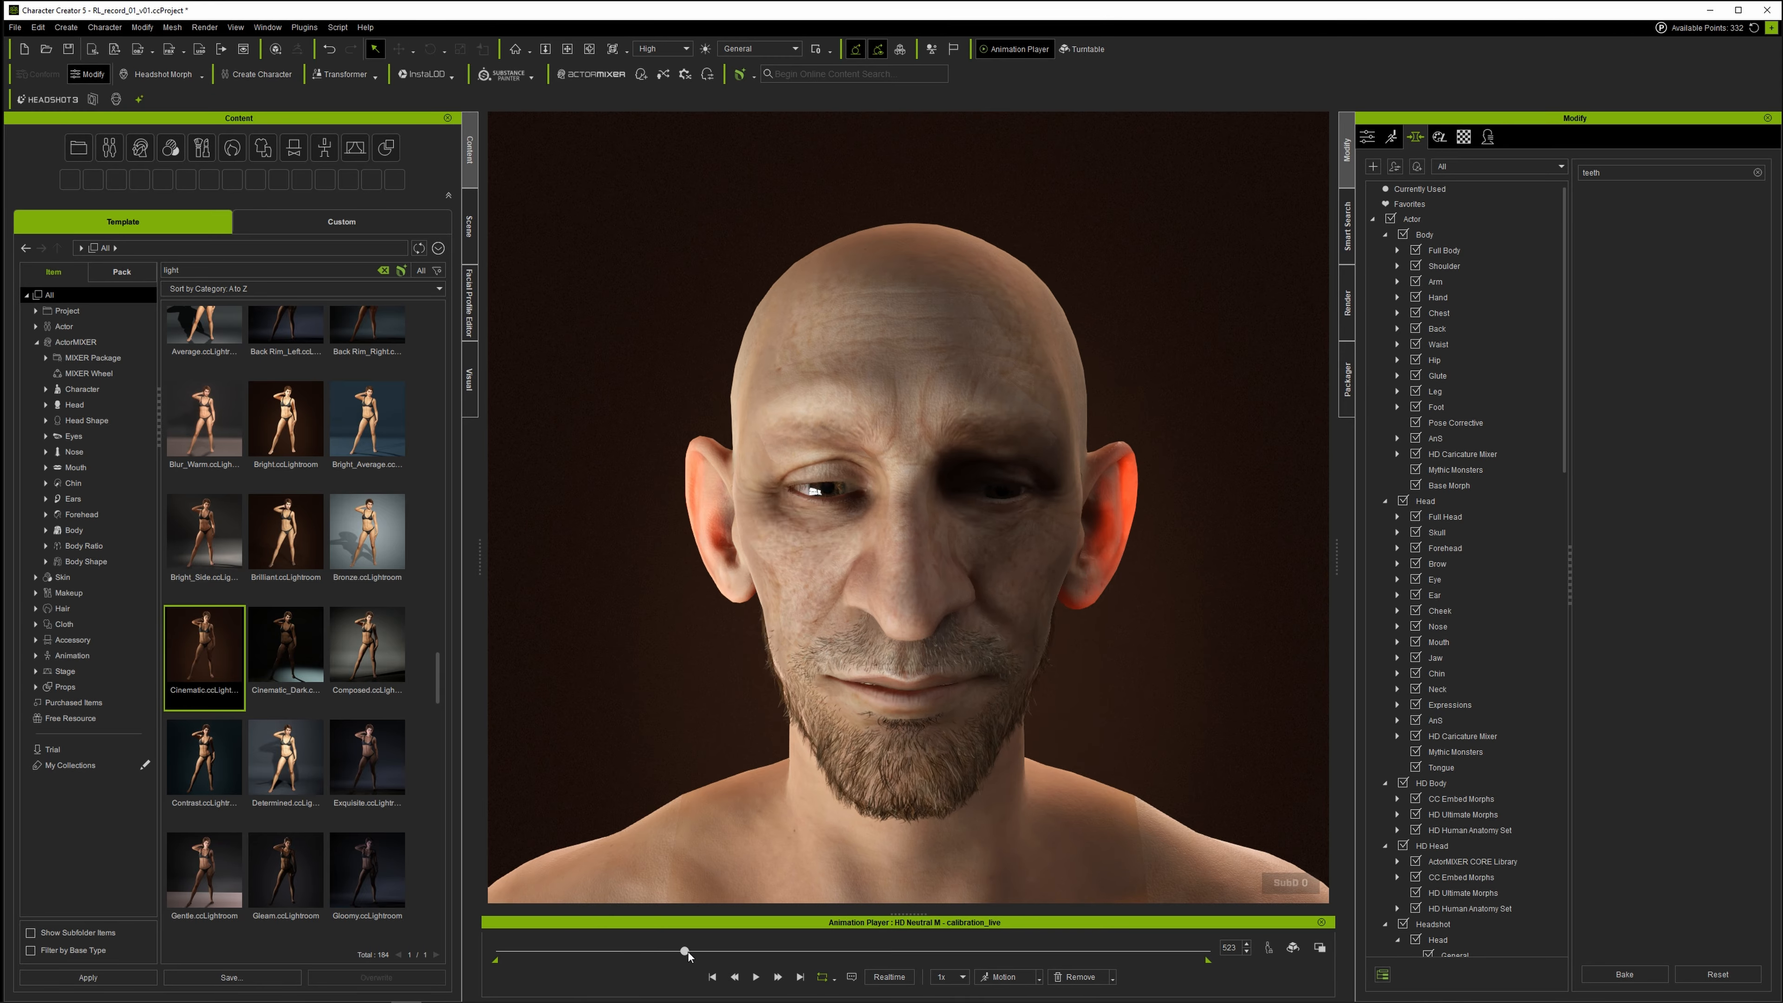
left_click_drag(687, 955, 742, 959)
left_click_drag(774, 956, 716, 959)
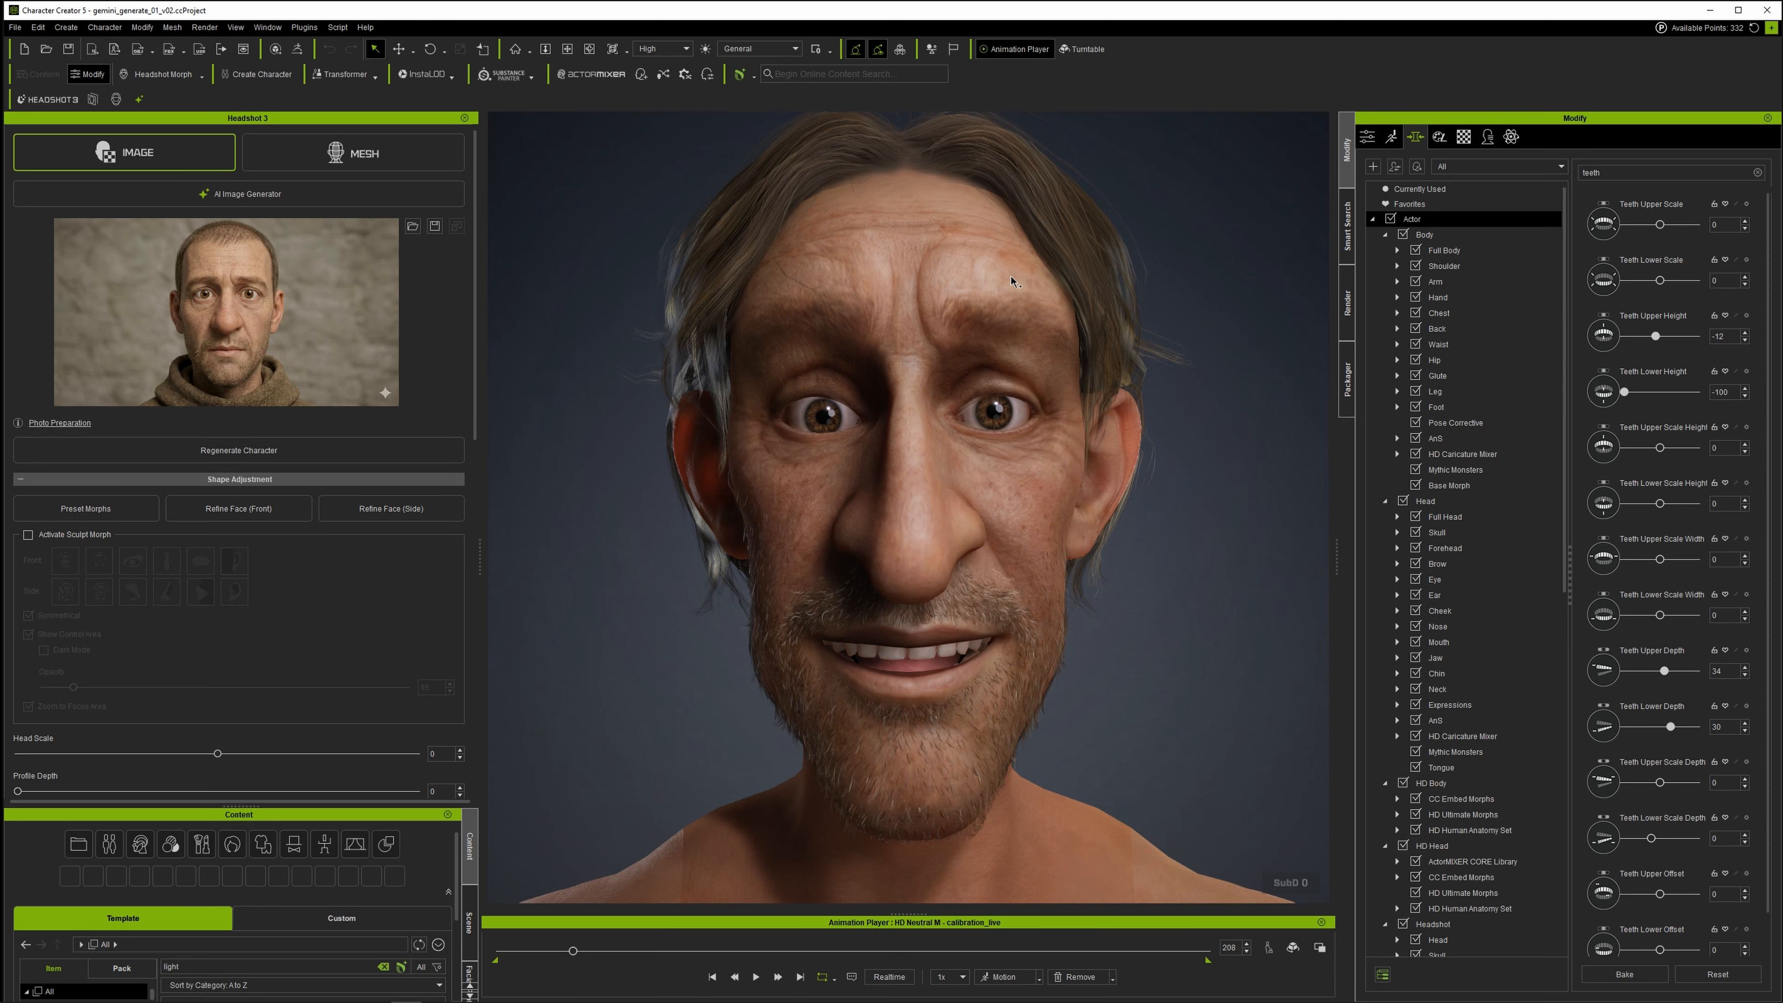
Scrub through the facial animation of the gemini_generate_01_v02 character and examine the head from several angles.
left_click_drag(572, 951, 878, 950)
right_click_drag(744, 587, 862, 546)
scroll(878, 586, "down", 2)
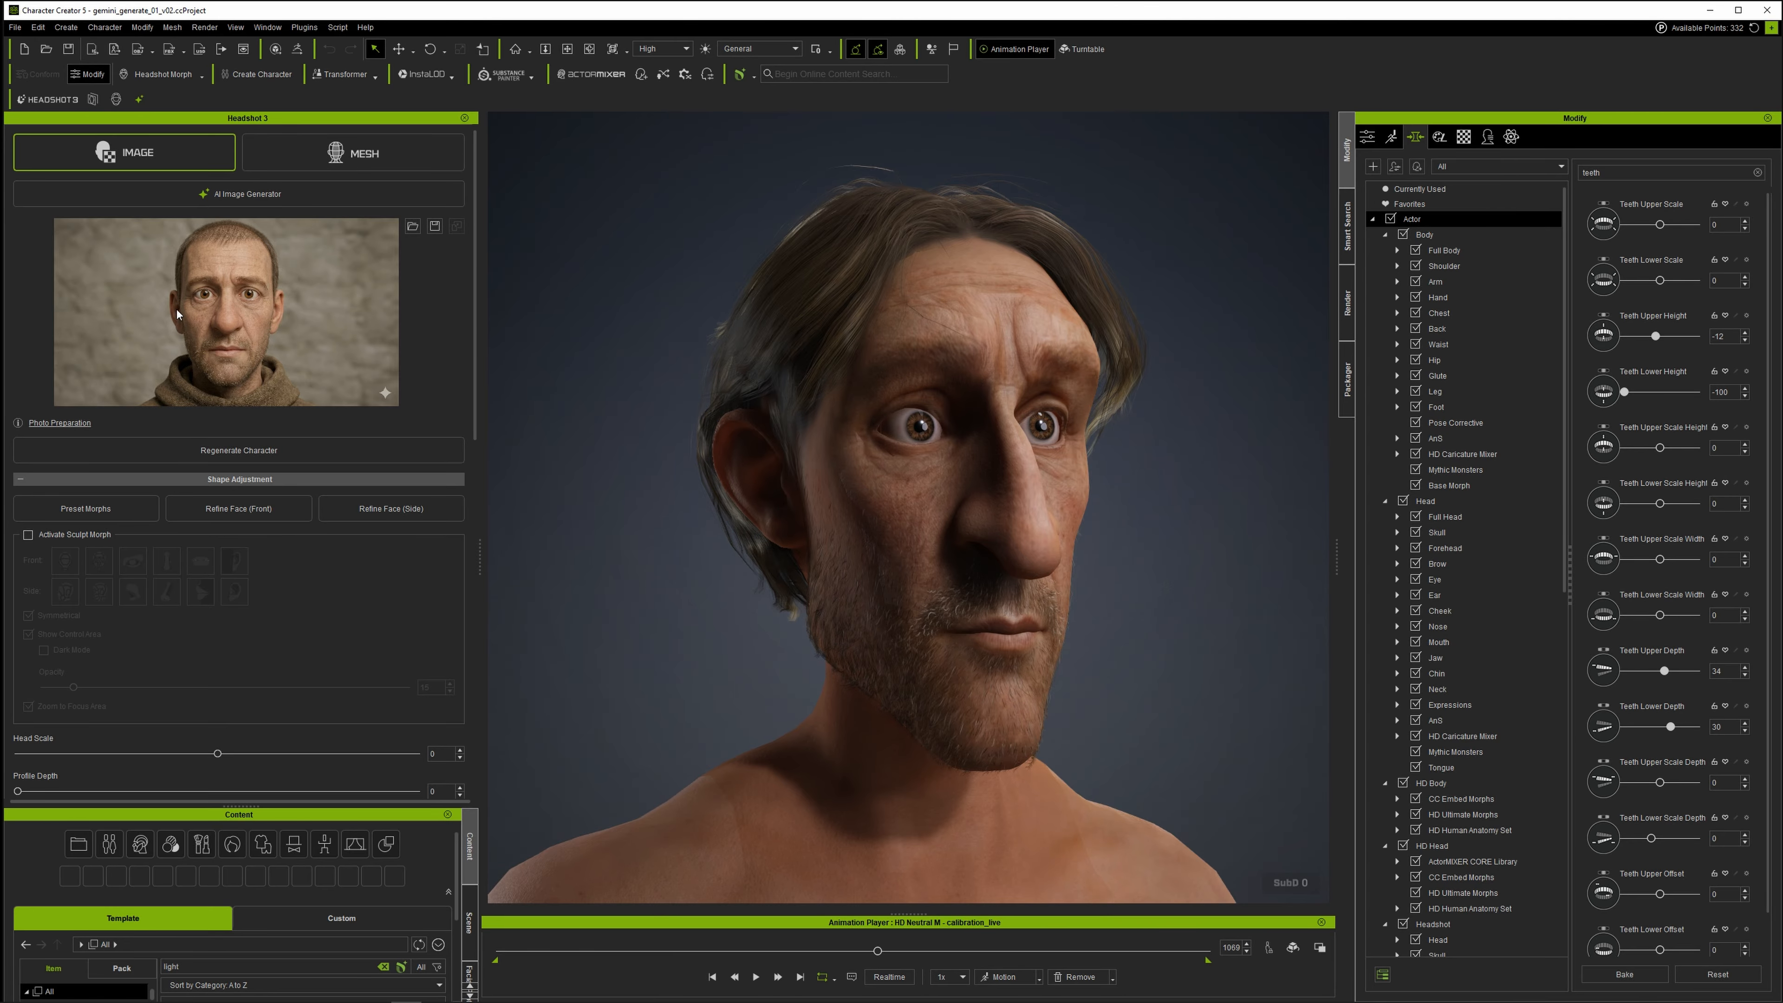
right_click_drag(924, 496, 836, 485)
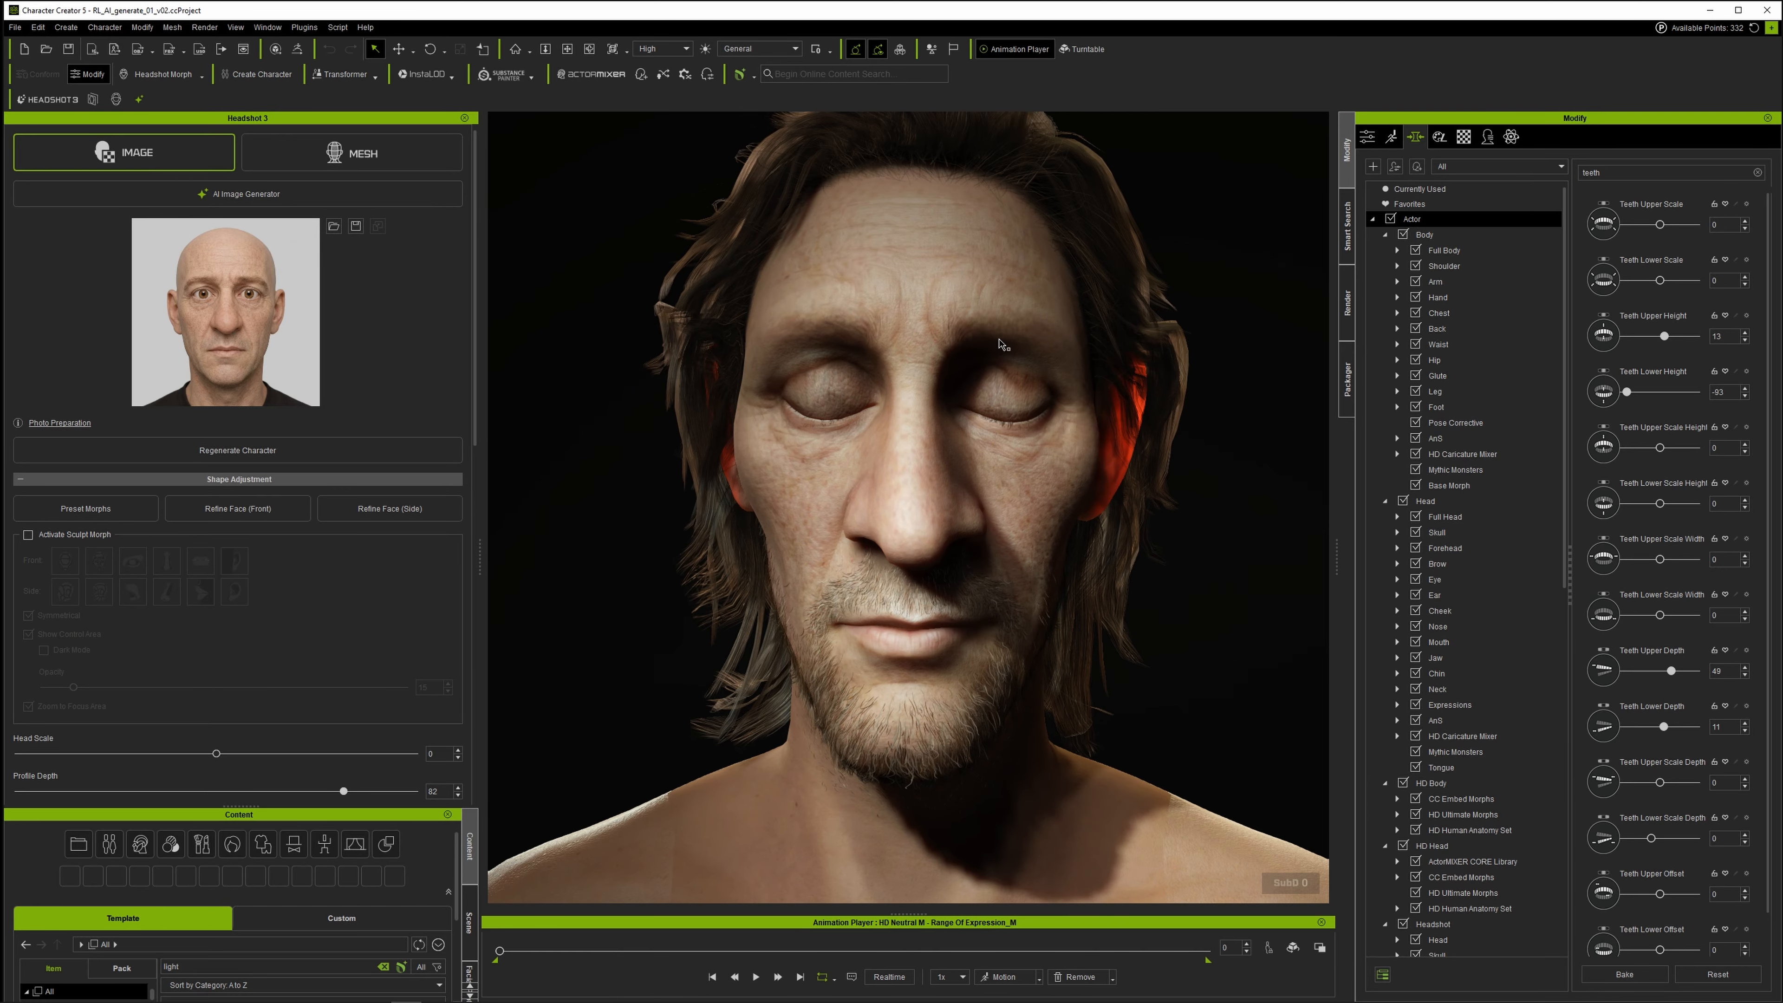
Scrub through the Range Of Expression_M animation of the RL_AI_generate_01_v02 character to review its expressions.
scroll(1035, 325, "up", 2)
scroll(1034, 330, "up", 1)
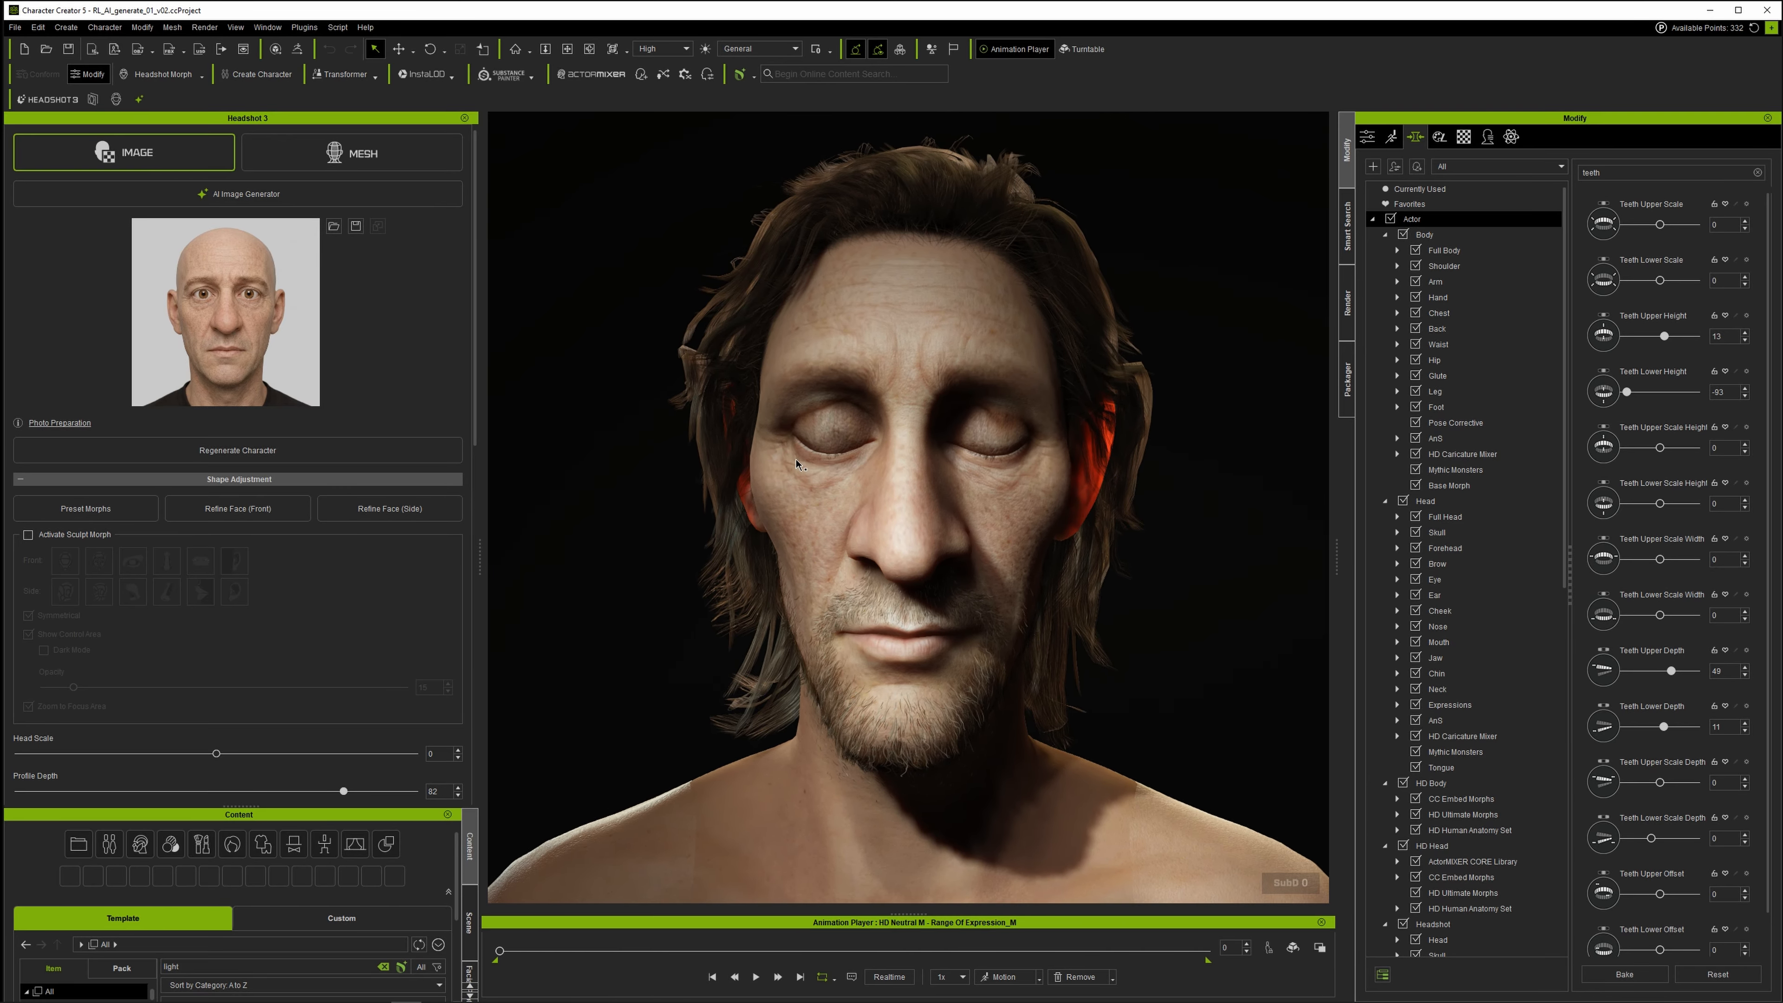
left_click_drag(499, 951, 620, 966)
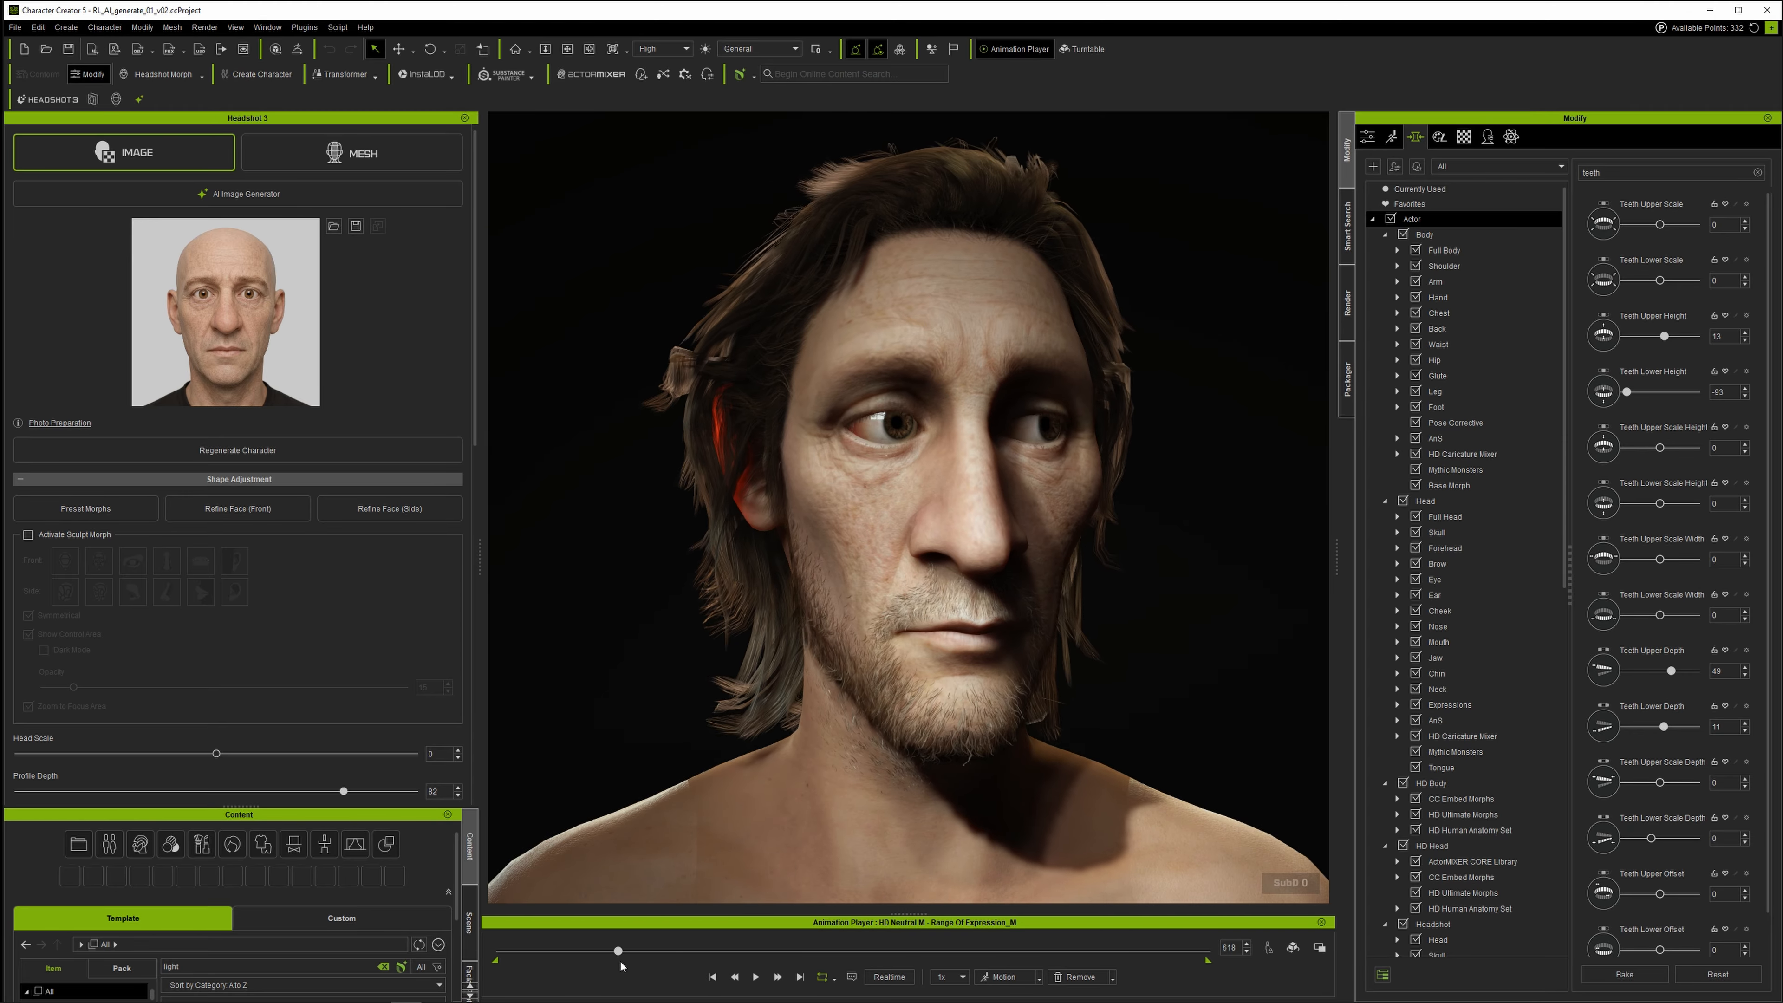